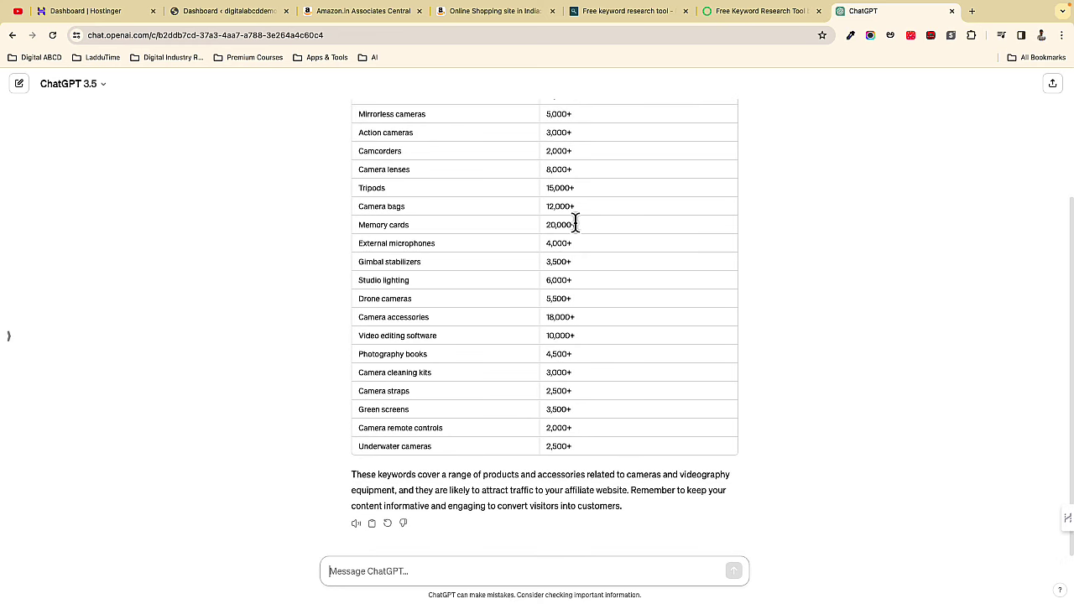
- Send the prompt "Elaborate some keywords related to above list with buyer intent in amazon and search volume and keyword difficulty. List top 20 keywords"
click(330, 571)
text(Elaborate some keywords related to above list with buyer intent in amazon and search volume and keyword difficulty)
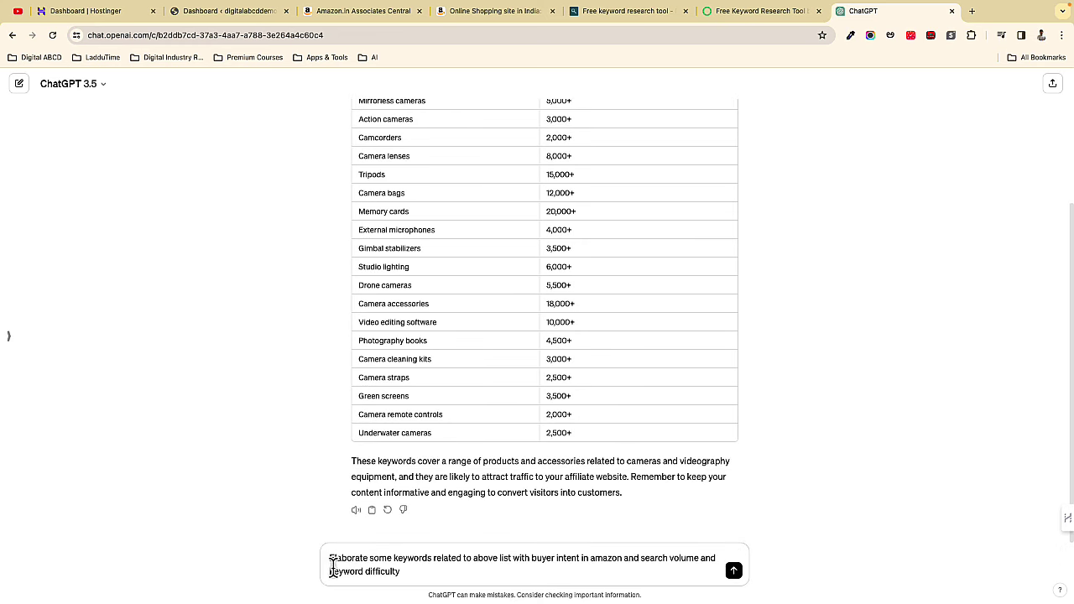
key(ctrl+a)
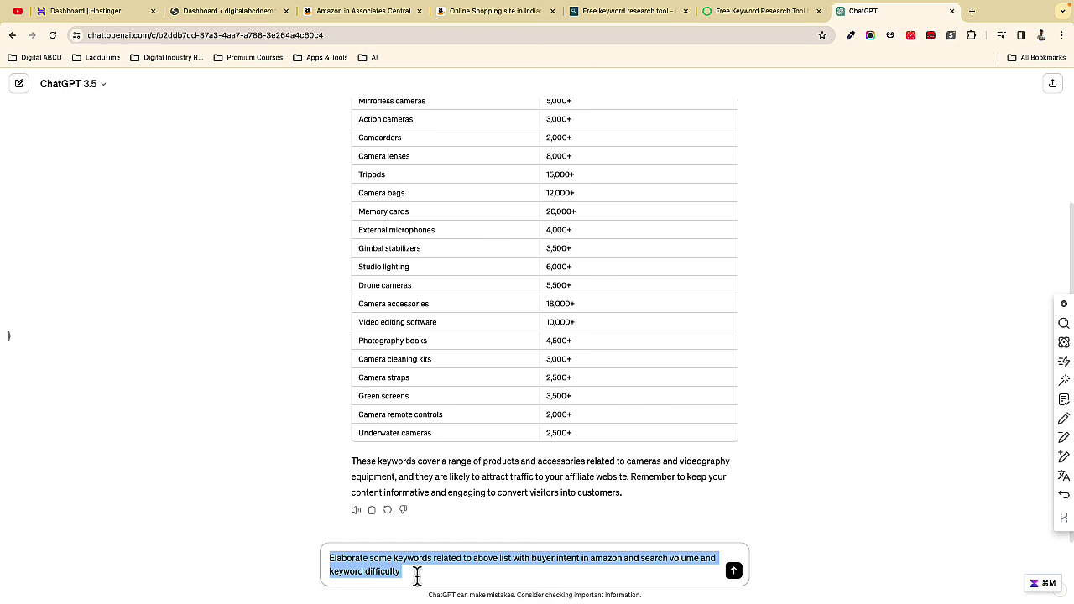
click(495, 564)
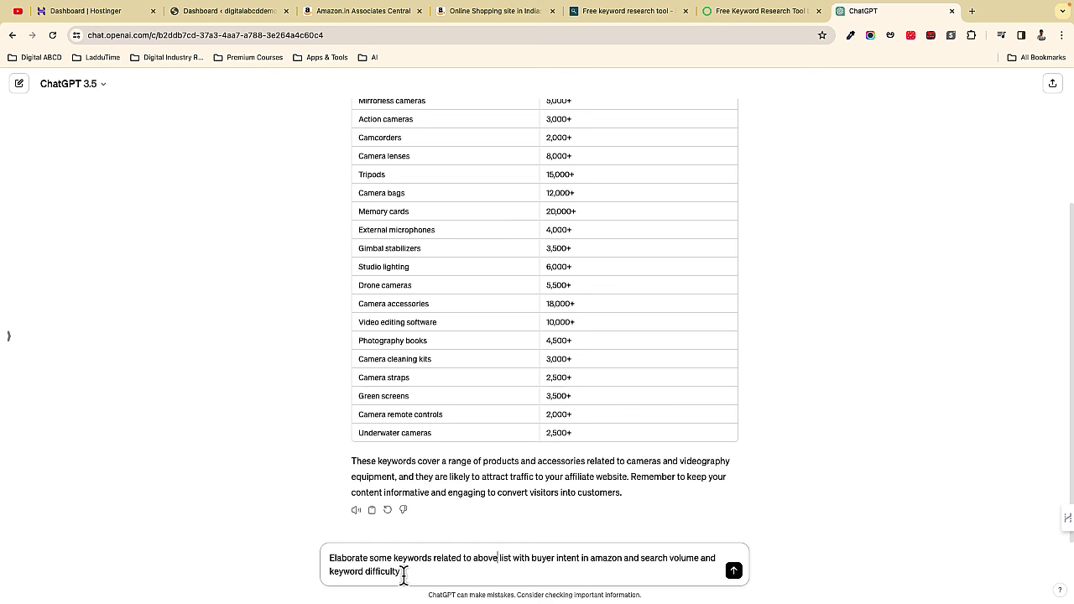
text(.)
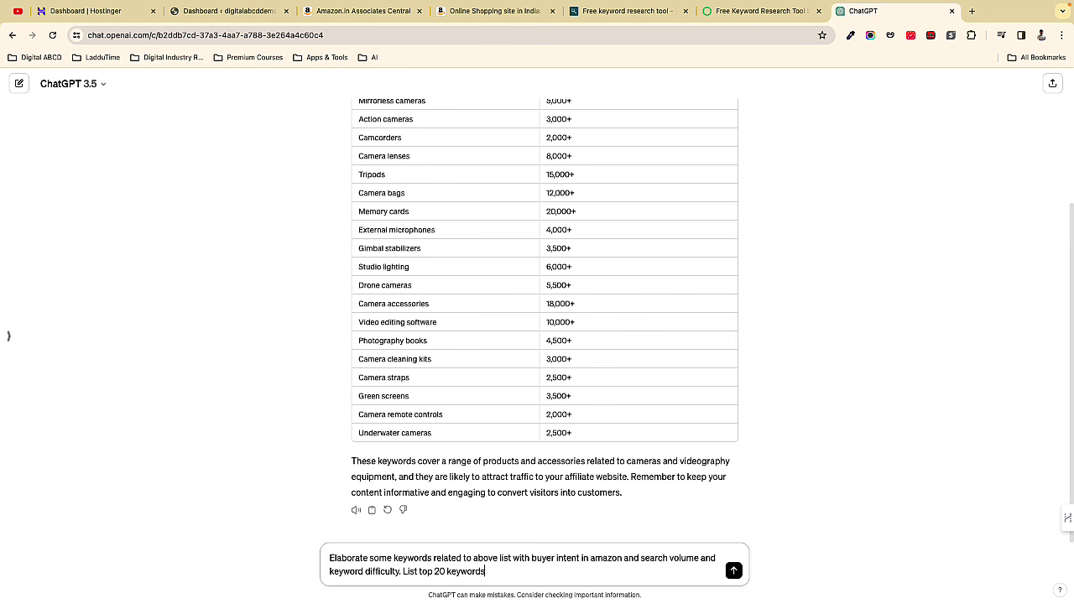
text( List top 20 keywords)
click(739, 574)
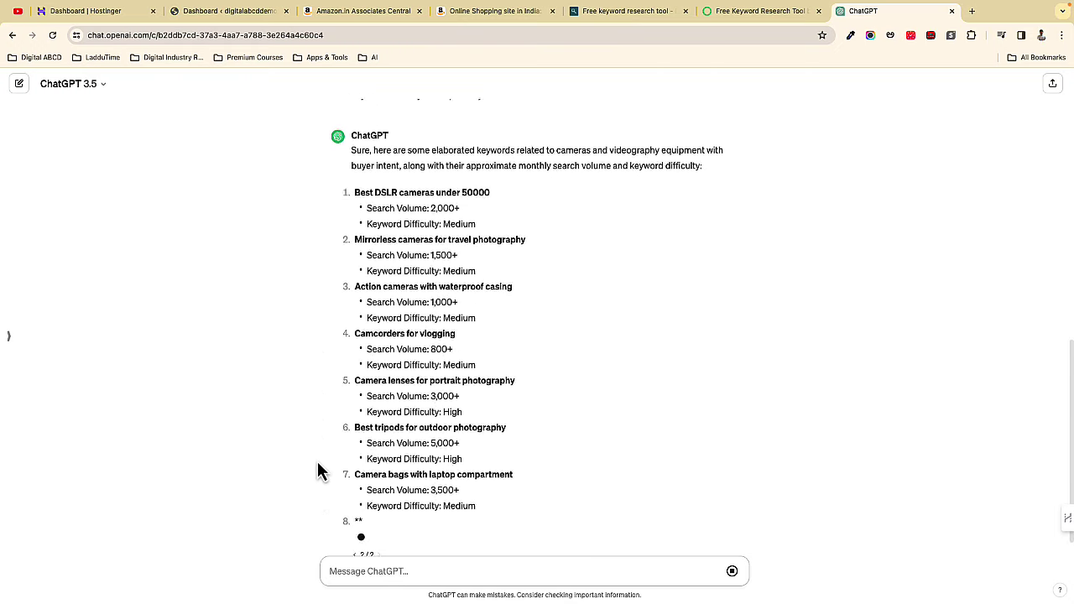
- Compare the new buyer-intent keywords with the original camera keyword table and check the first entries' search volumes
scroll(312, 467, up, 2)
scroll(324, 456, down, 2)
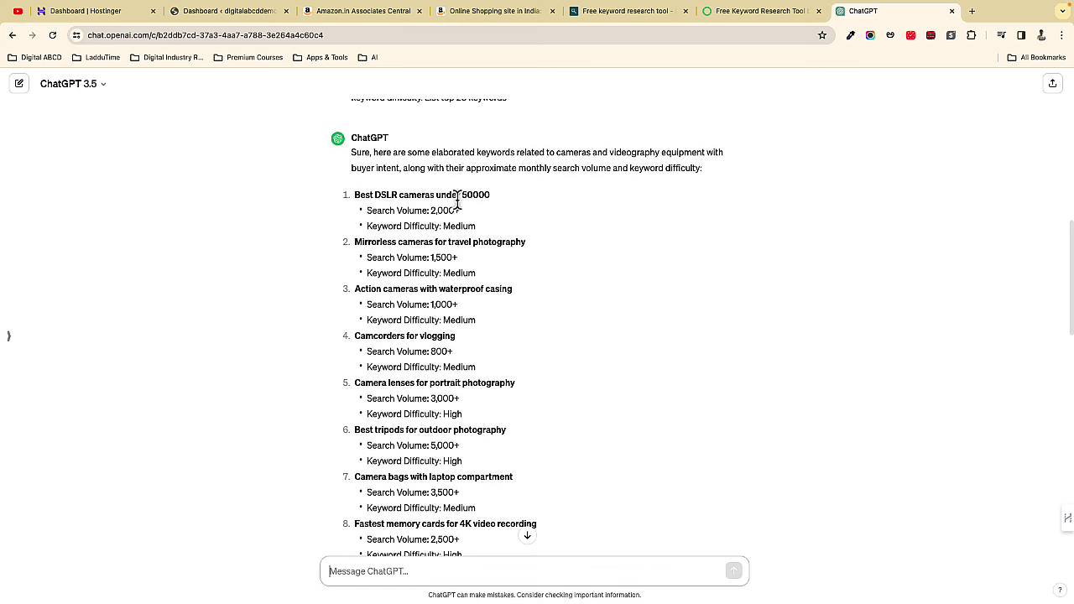
scroll(427, 355, up, 10)
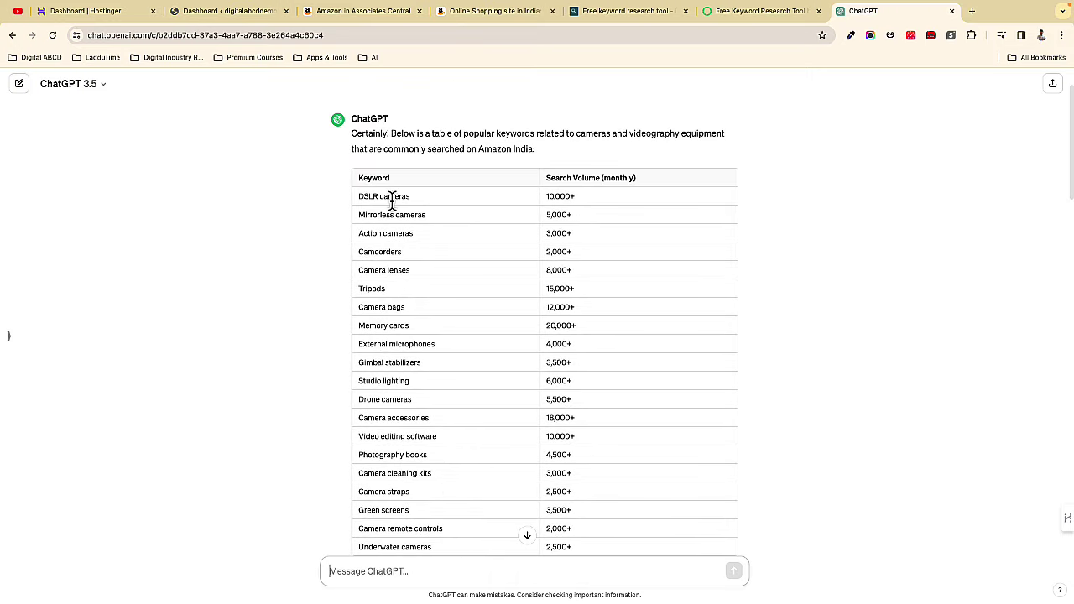
scroll(381, 377, down, 10)
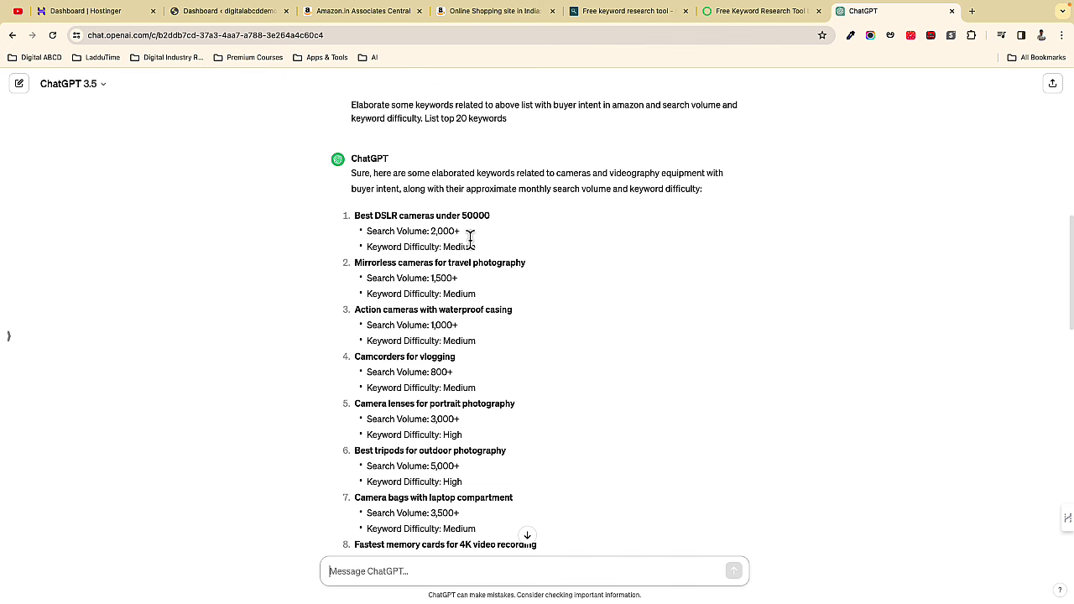
scroll(395, 281, down, 1)
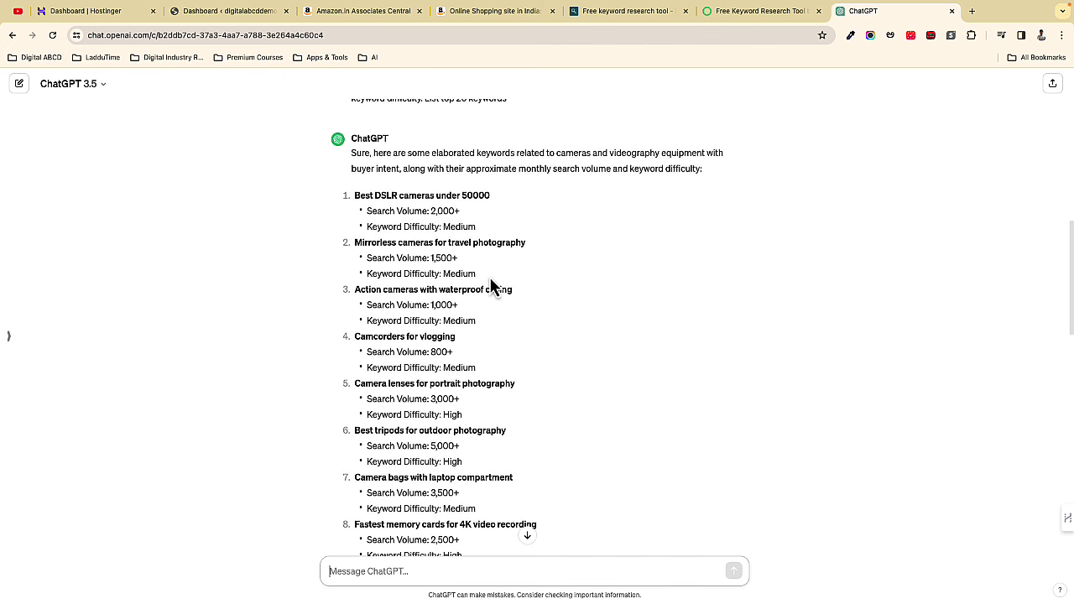
scroll(491, 284, down, 1)
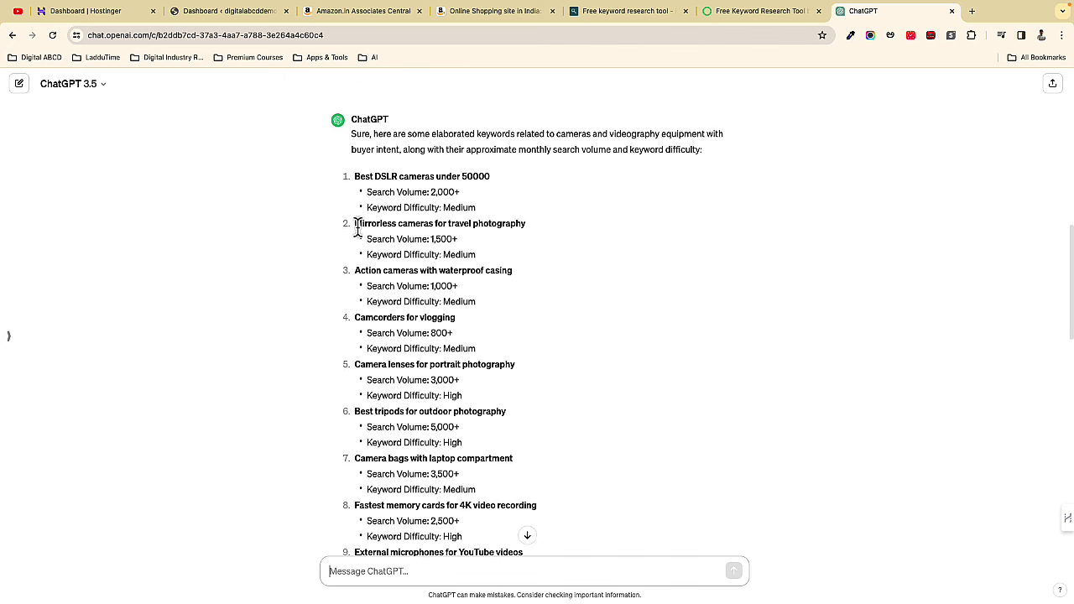
drag(354, 223, 529, 235)
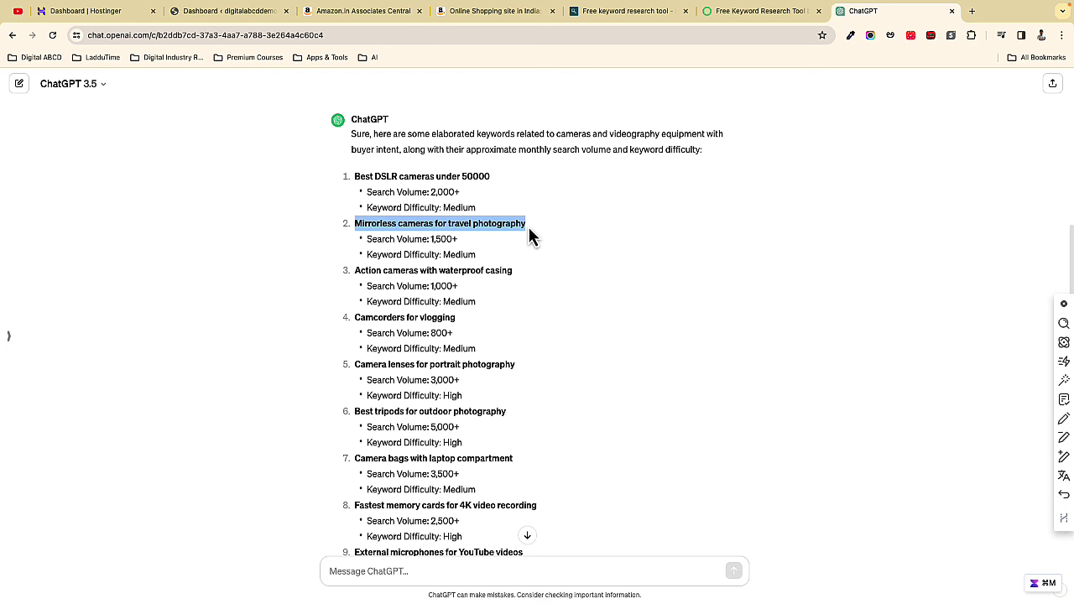
click(269, 342)
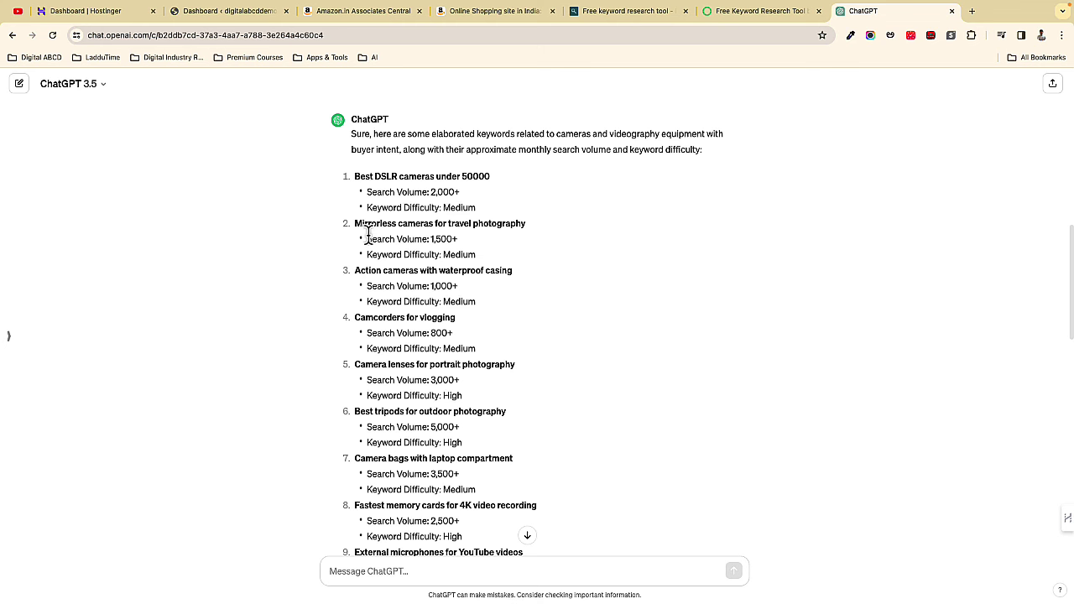
drag(367, 193, 454, 209)
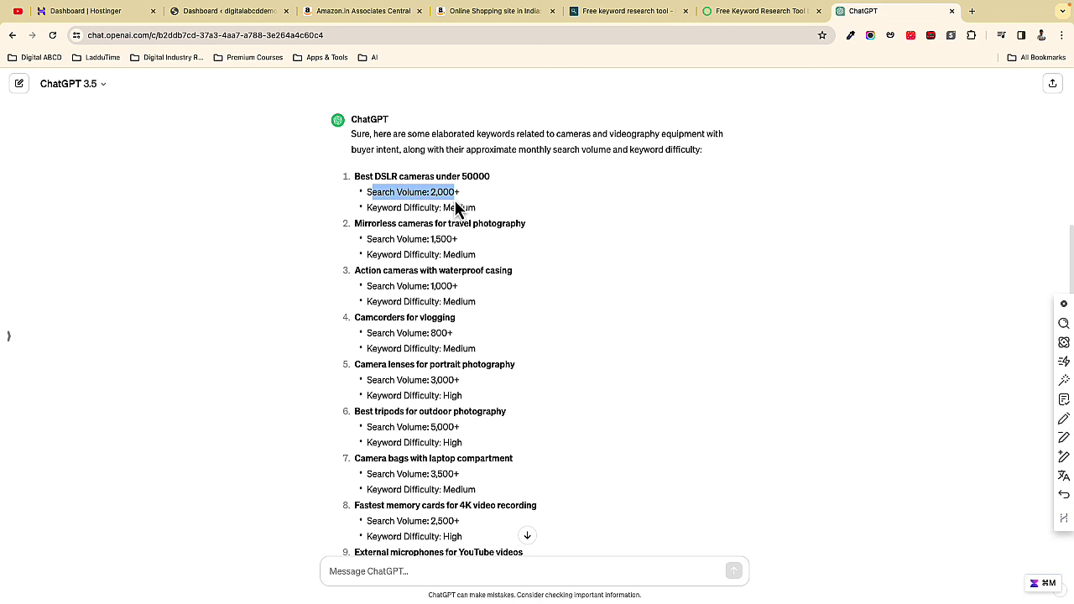
click(413, 216)
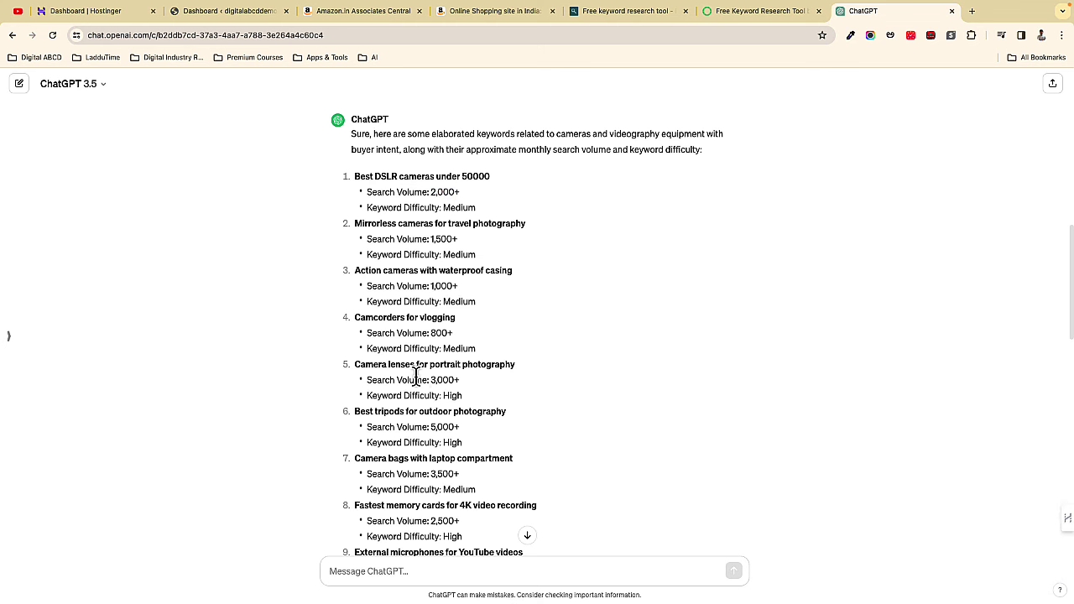
- Examine the keyword difficulty ratings in the generated list and read the reply's introductory sentence
scroll(415, 375, down, 2)
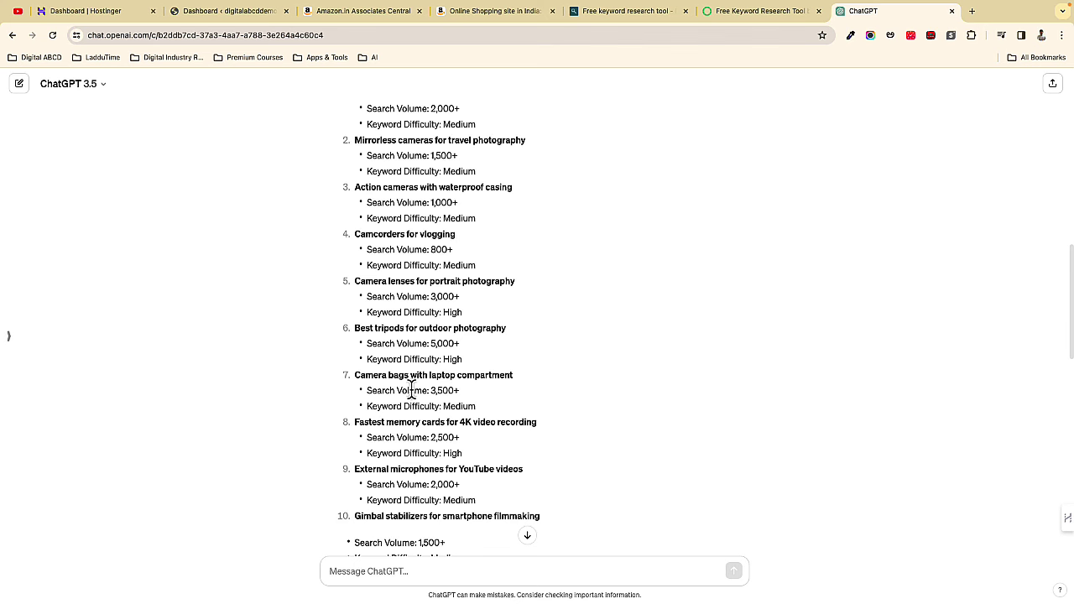
scroll(413, 360, up, 3)
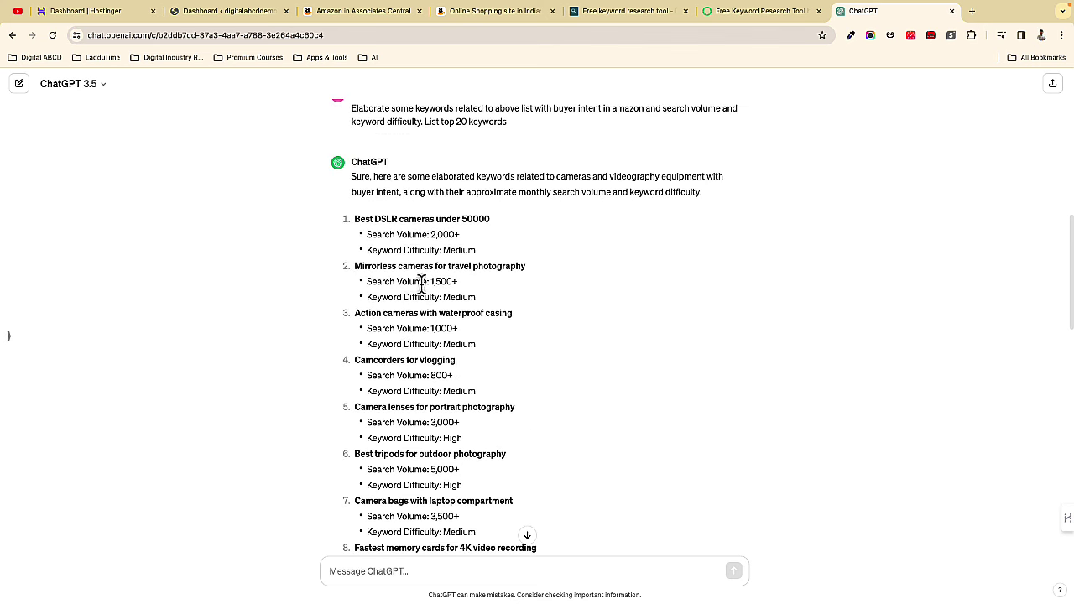
scroll(394, 302, down, 2)
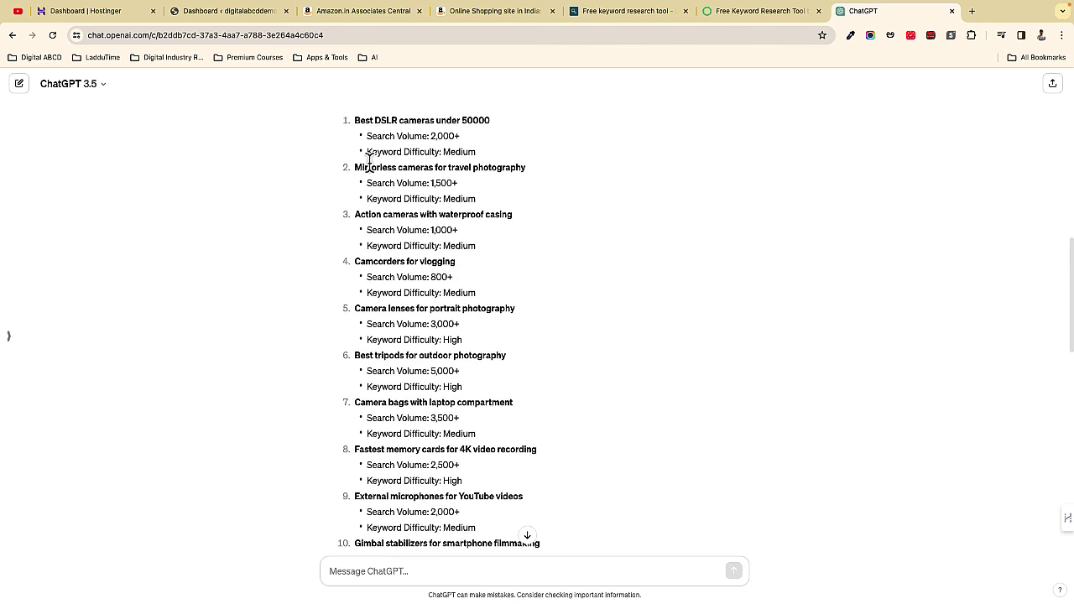
drag(367, 156, 474, 152)
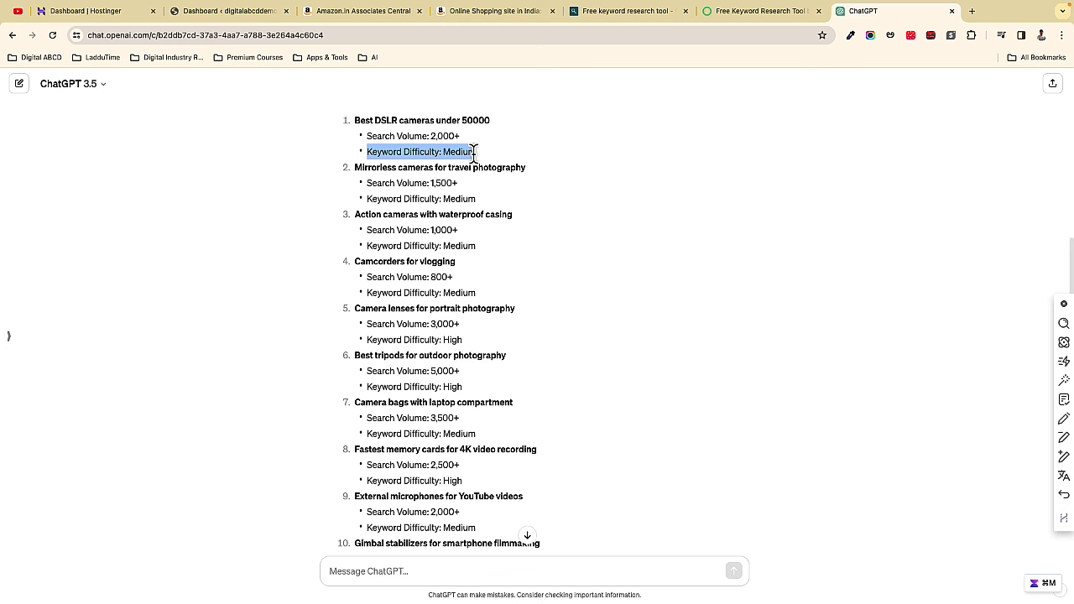
click(415, 233)
scroll(360, 331, down, 1)
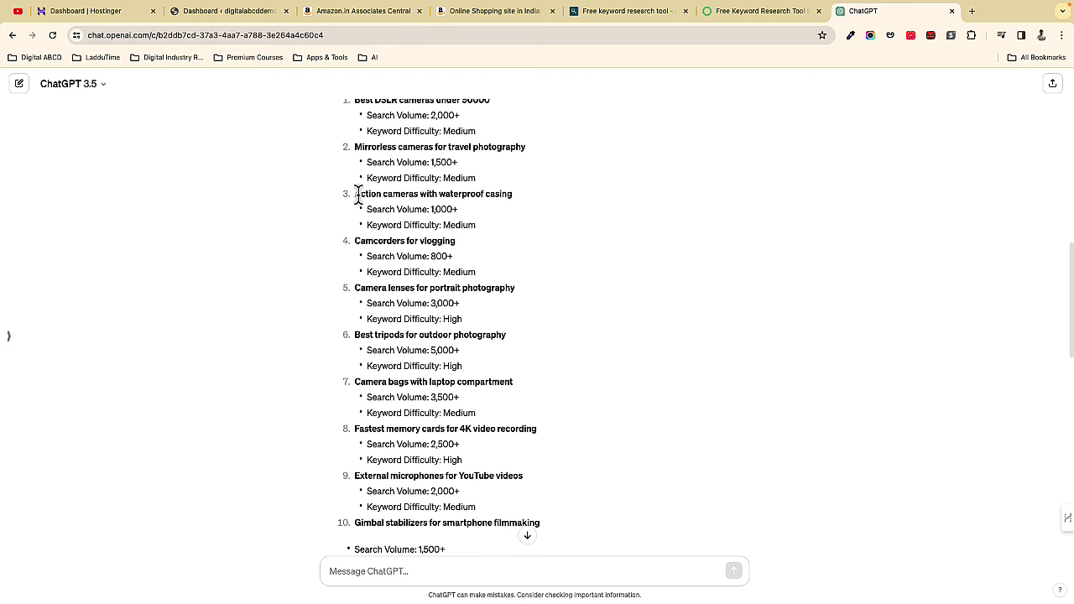
drag(359, 193, 526, 203)
click(280, 324)
scroll(369, 415, down, 1)
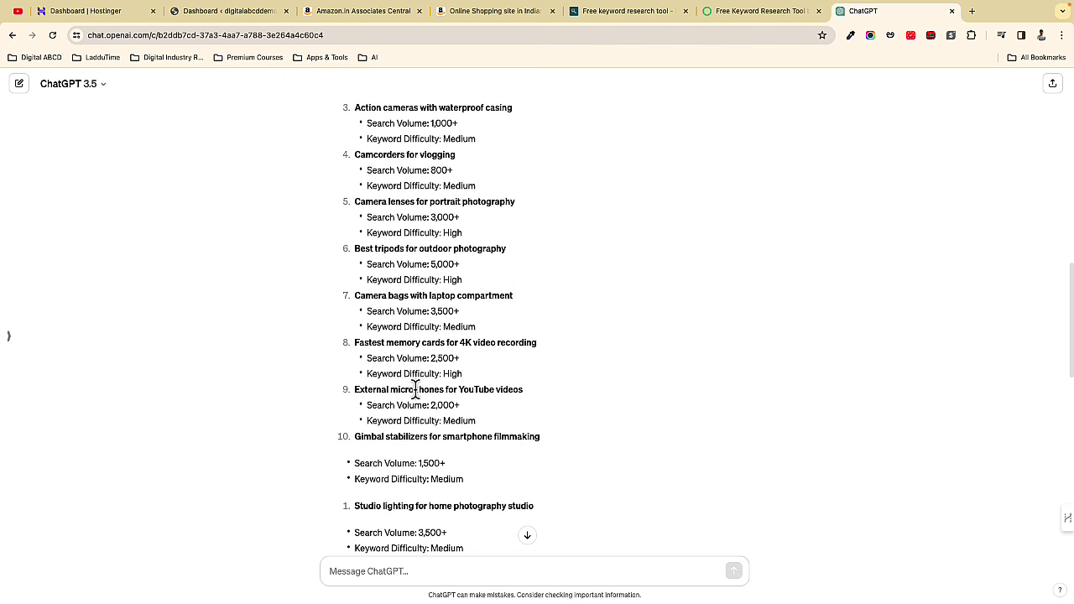
scroll(415, 389, up, 3)
scroll(414, 364, down, 1)
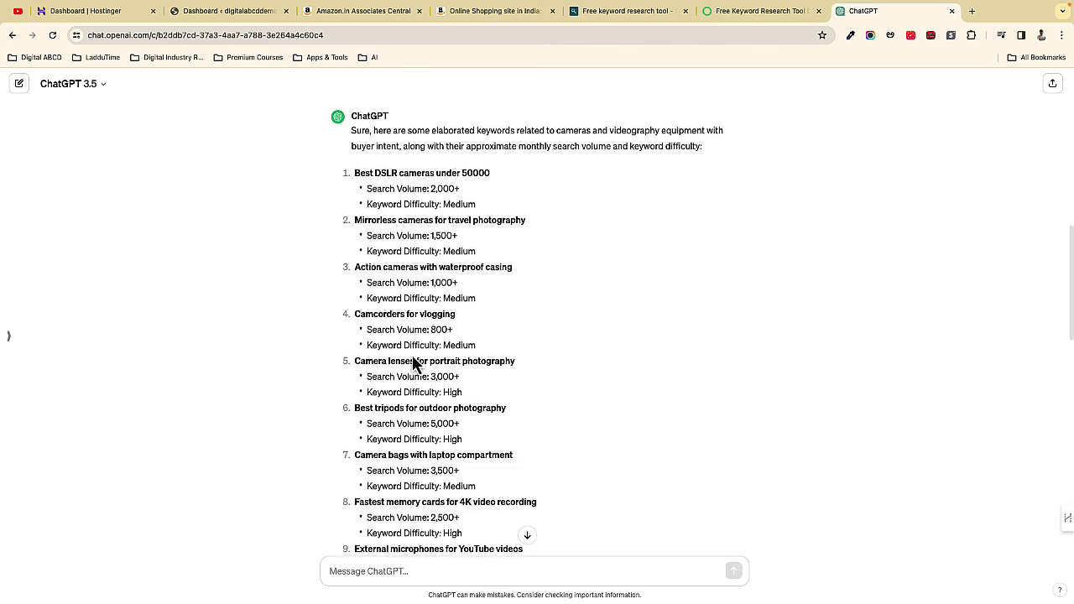
scroll(359, 214, up, 1)
drag(352, 215, 704, 234)
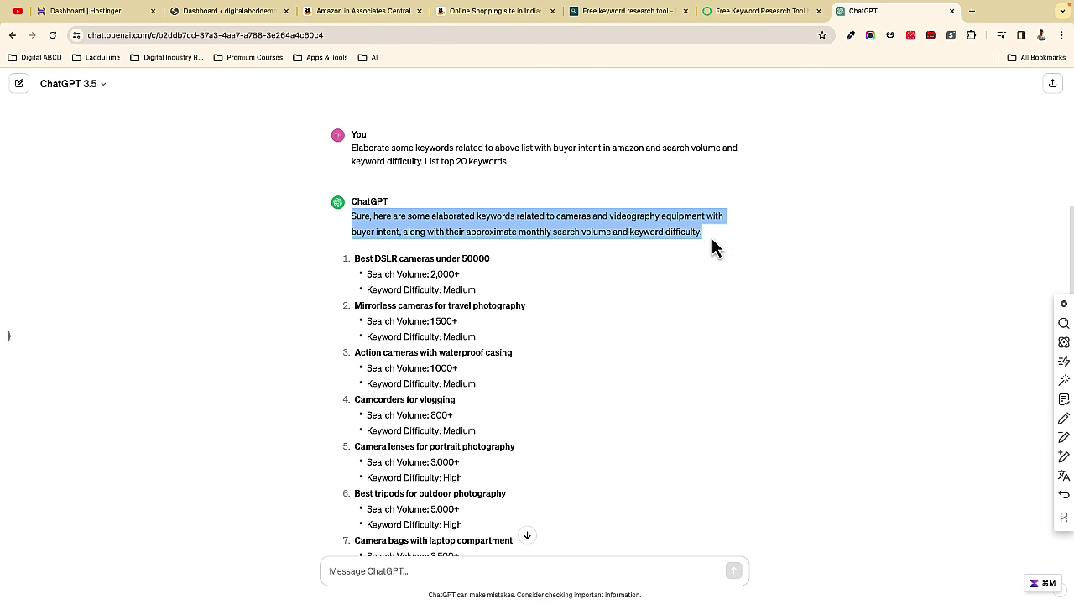
click(281, 436)
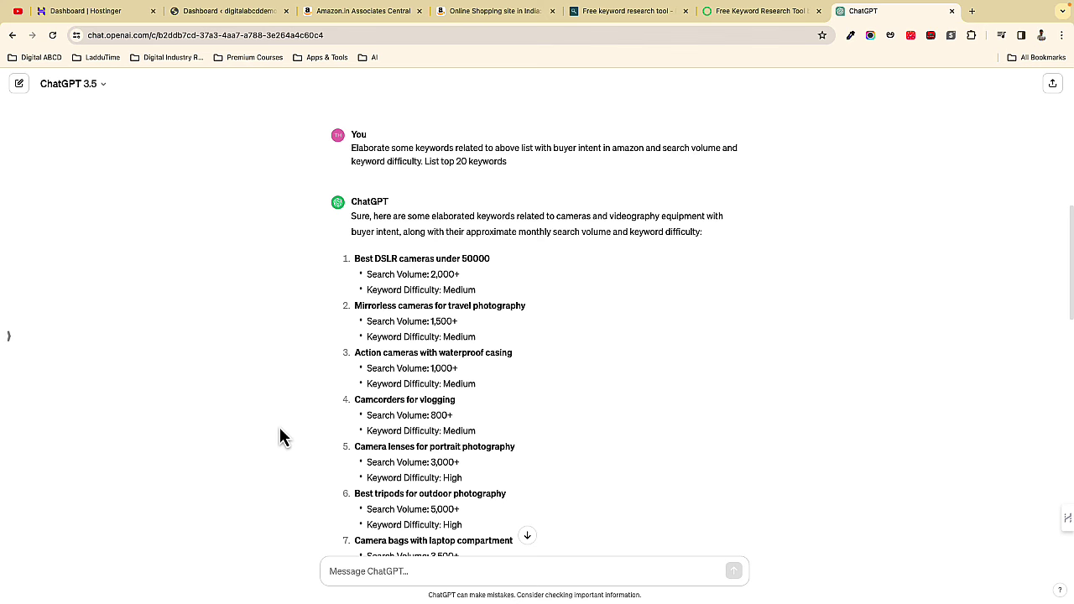
- Review the original keyword table again, then the search volumes and wording of the elaborated buyer-intent keywords
scroll(315, 401, down, 1)
scroll(322, 401, up, 3)
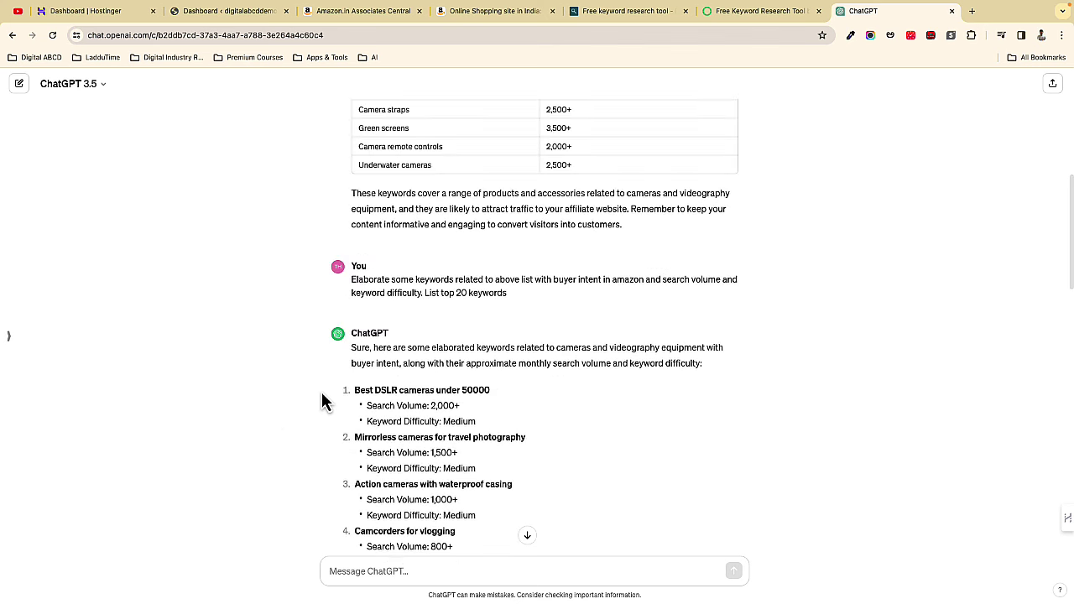
scroll(321, 401, up, 5)
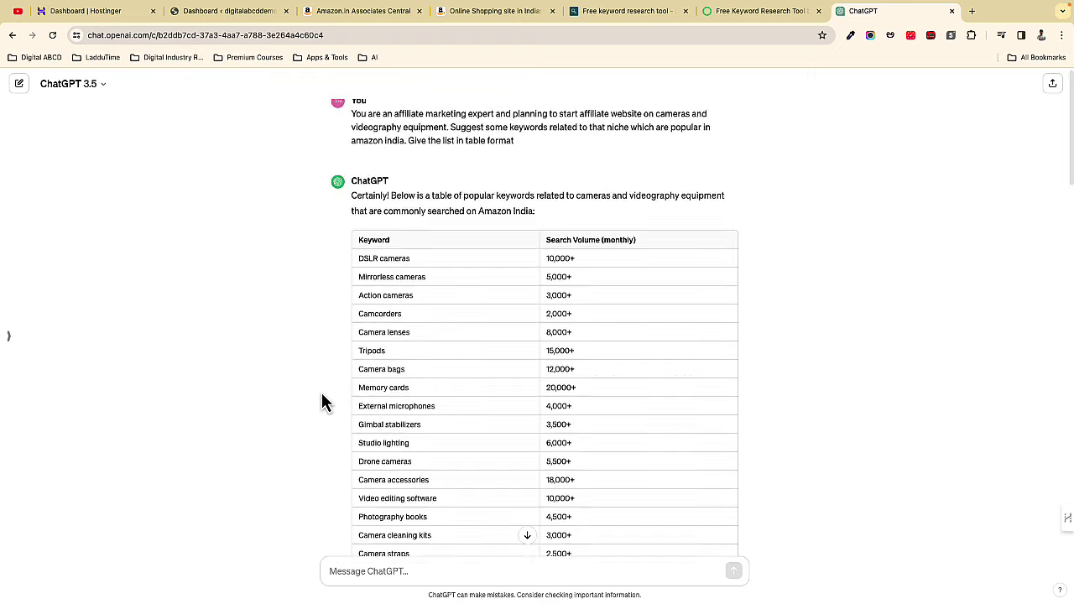
scroll(321, 401, down, 3)
scroll(321, 401, down, 5)
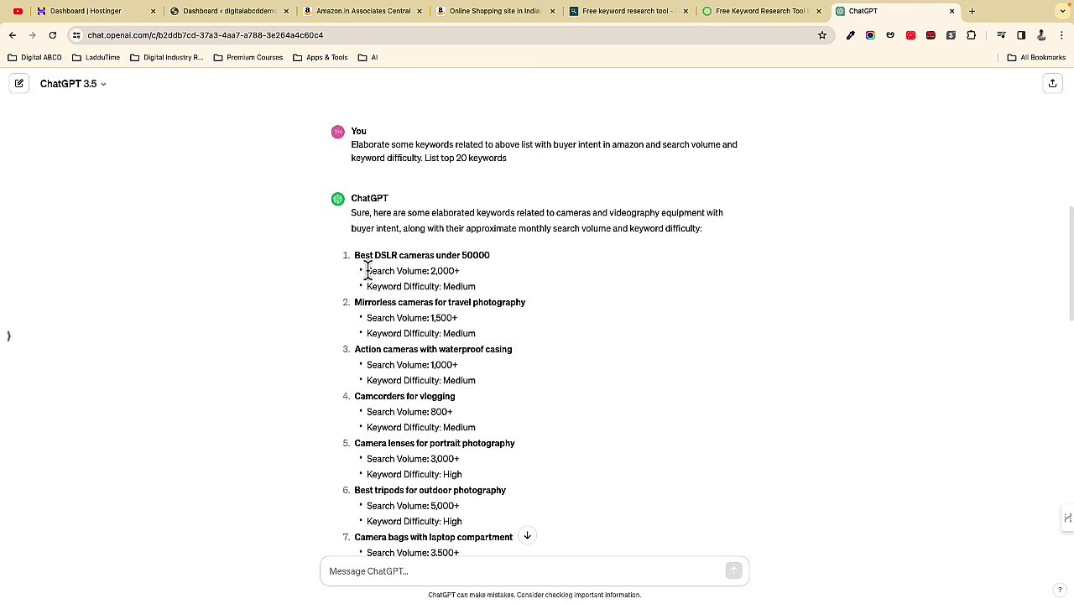
drag(368, 270, 468, 282)
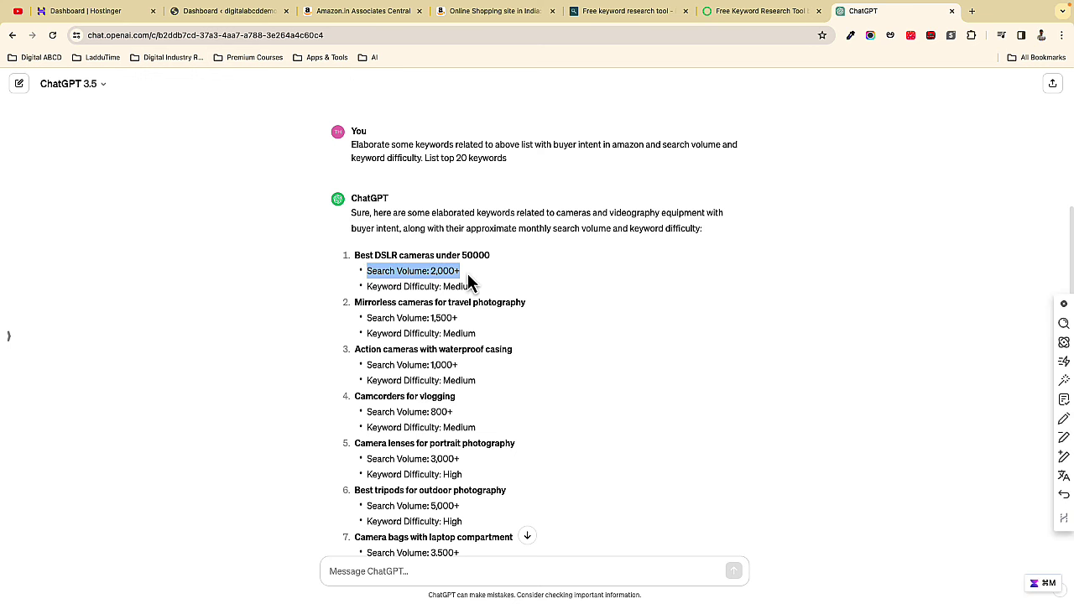
click(360, 305)
scroll(423, 380, down, 1)
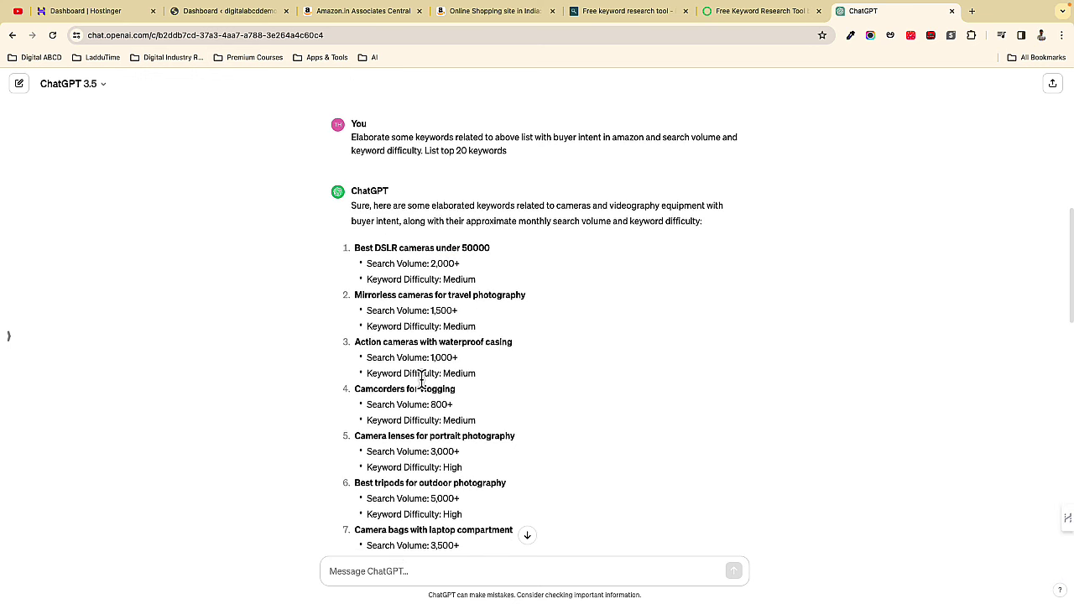
scroll(423, 380, down, 3)
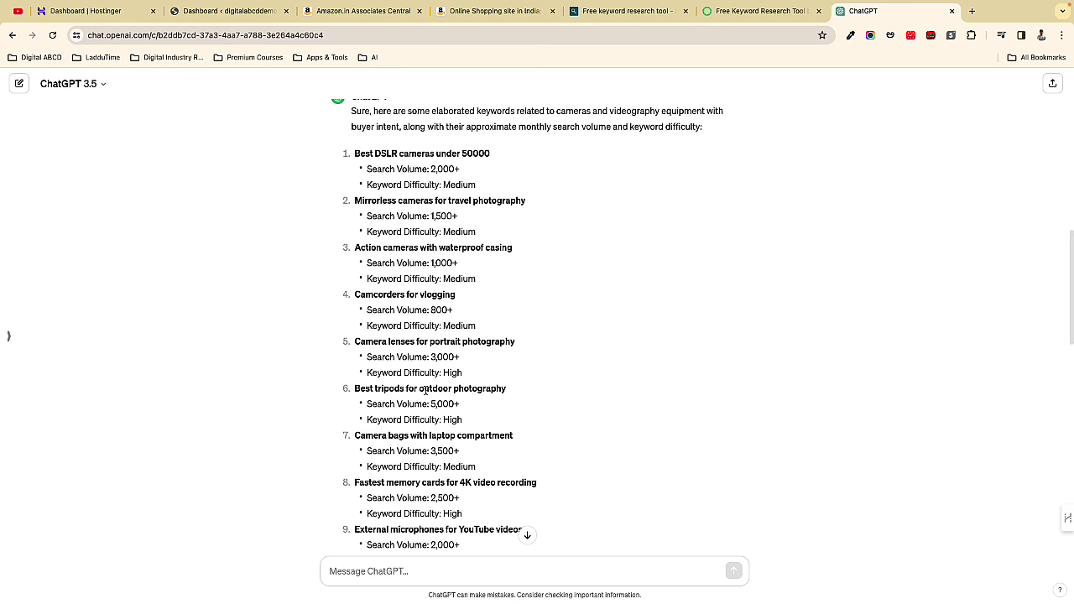
scroll(422, 391, down, 3)
scroll(417, 391, up, 7)
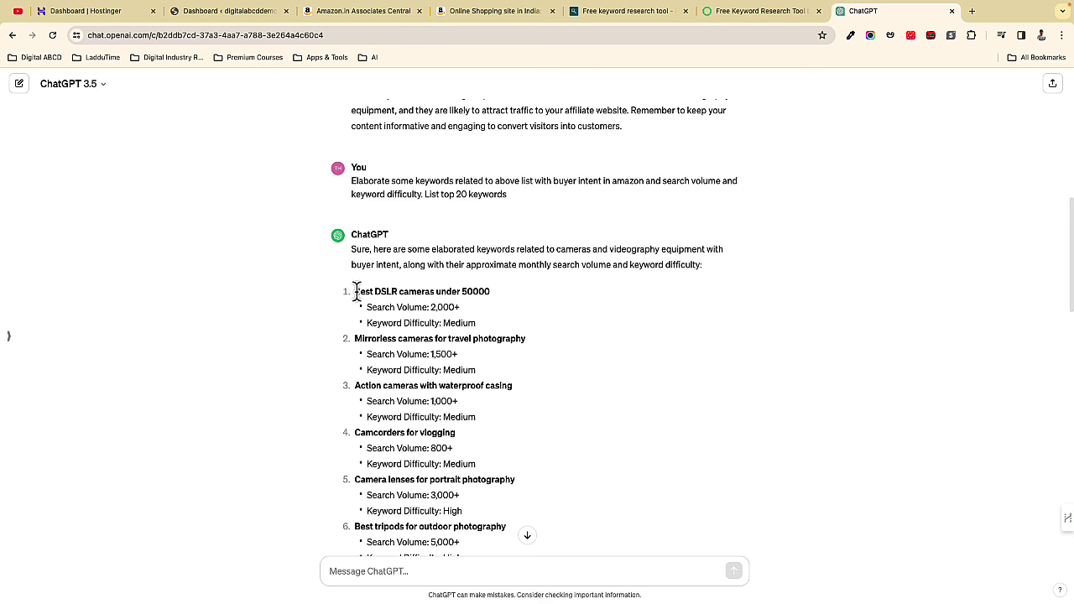
drag(353, 291, 491, 292)
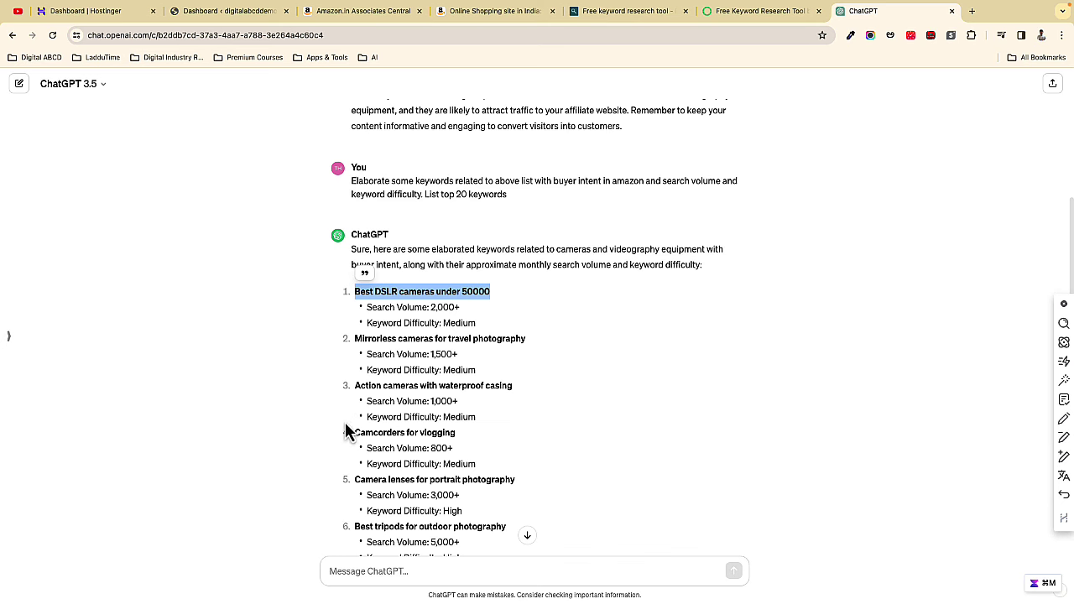
scroll(334, 430, down, 2)
scroll(697, 372, up, 1)
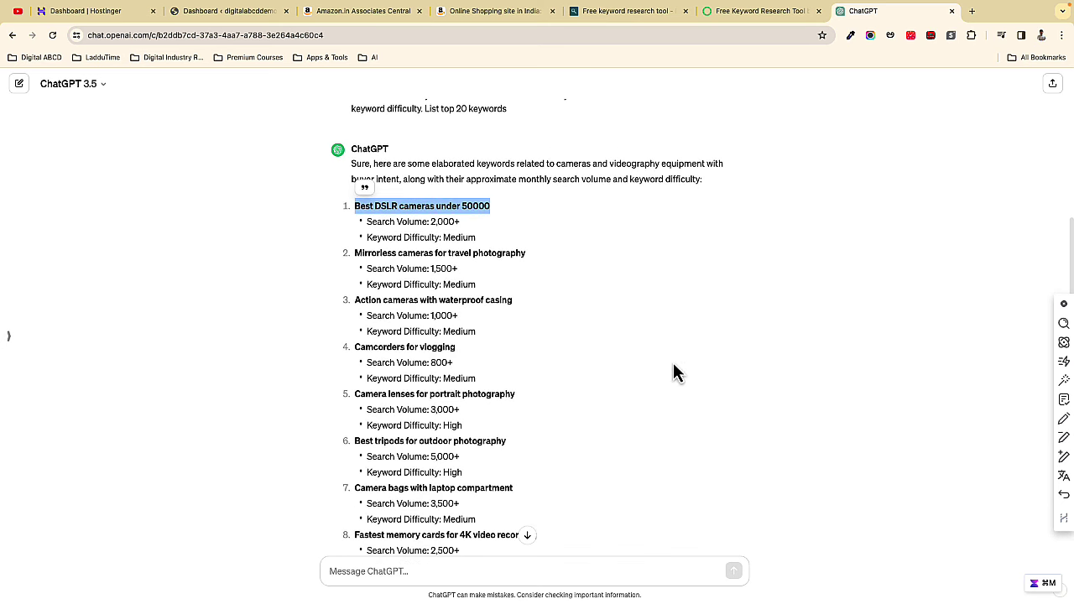
click(585, 355)
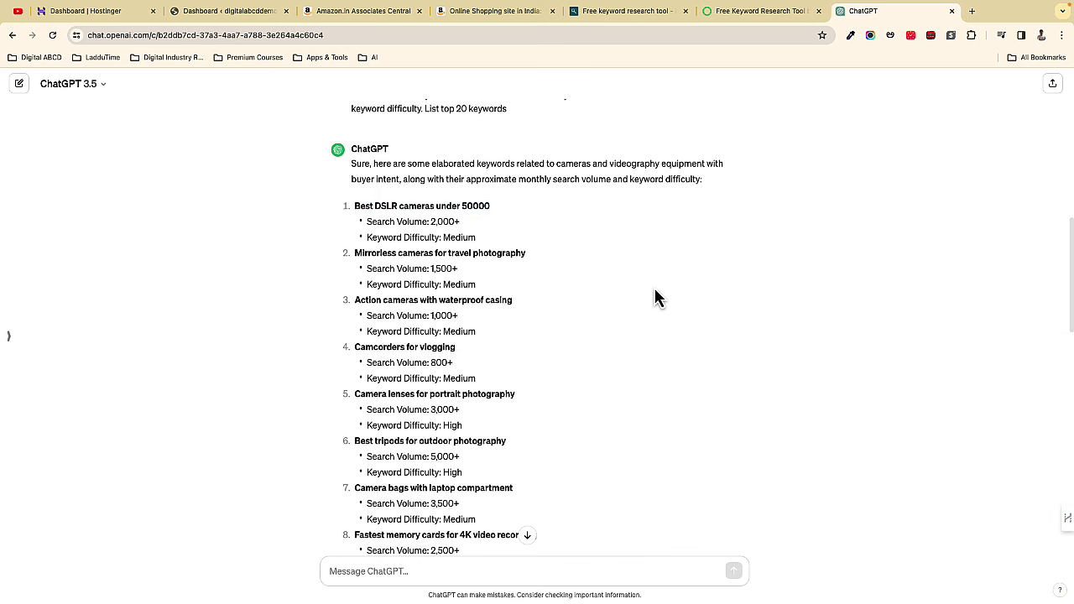
- Look up the ChatGPT keyword "Best DSLR cameras under 50000" in SEMScoop with India as location and dismiss the Enter Keyword tip
drag(356, 210, 490, 207)
key(ctrl+c)
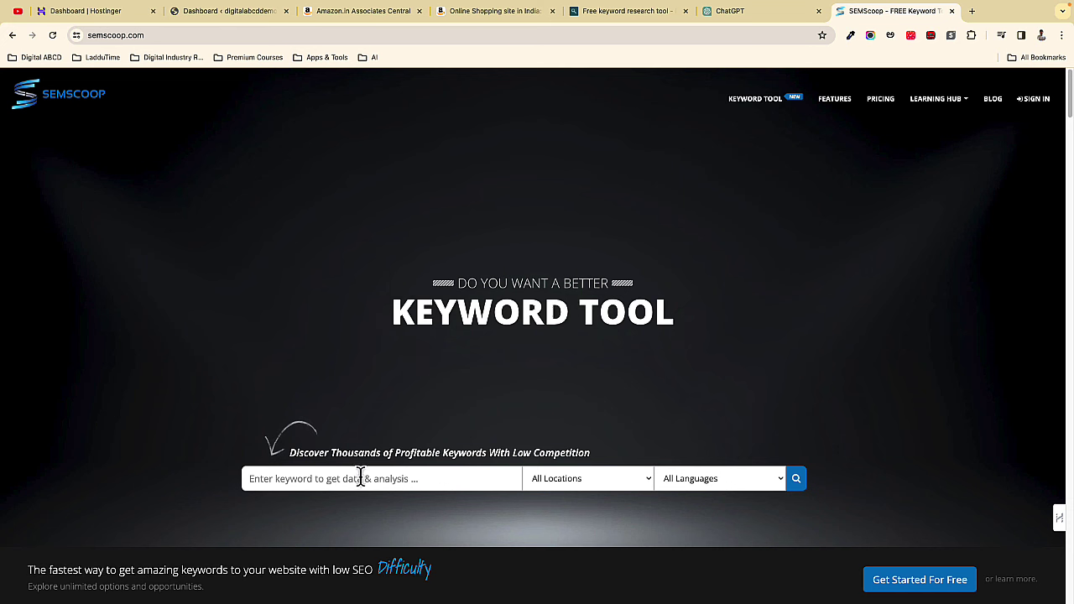
click(361, 477)
key(ctrl+v)
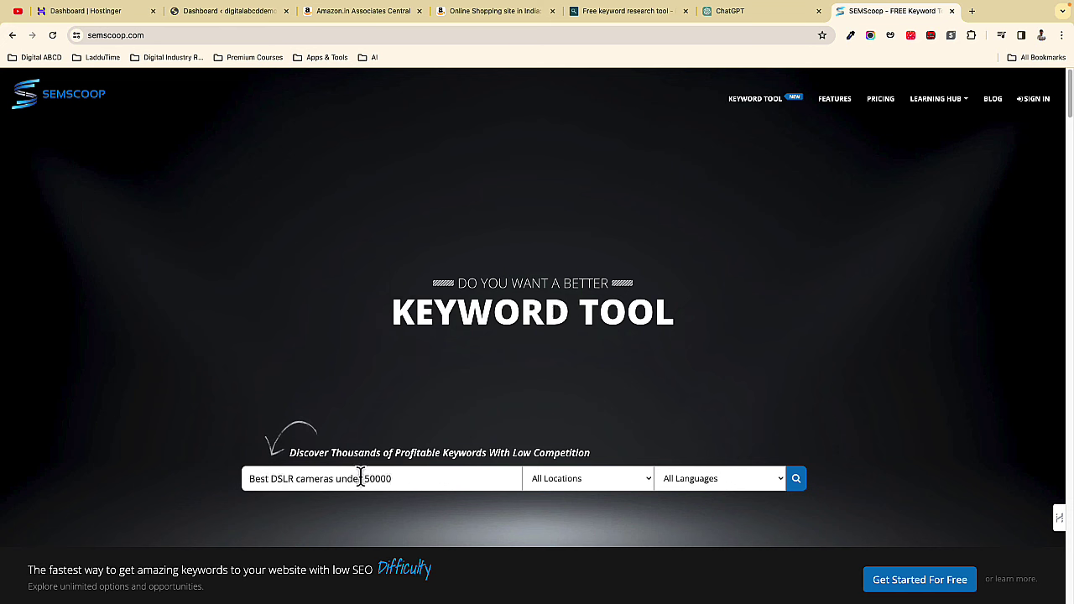
click(626, 485)
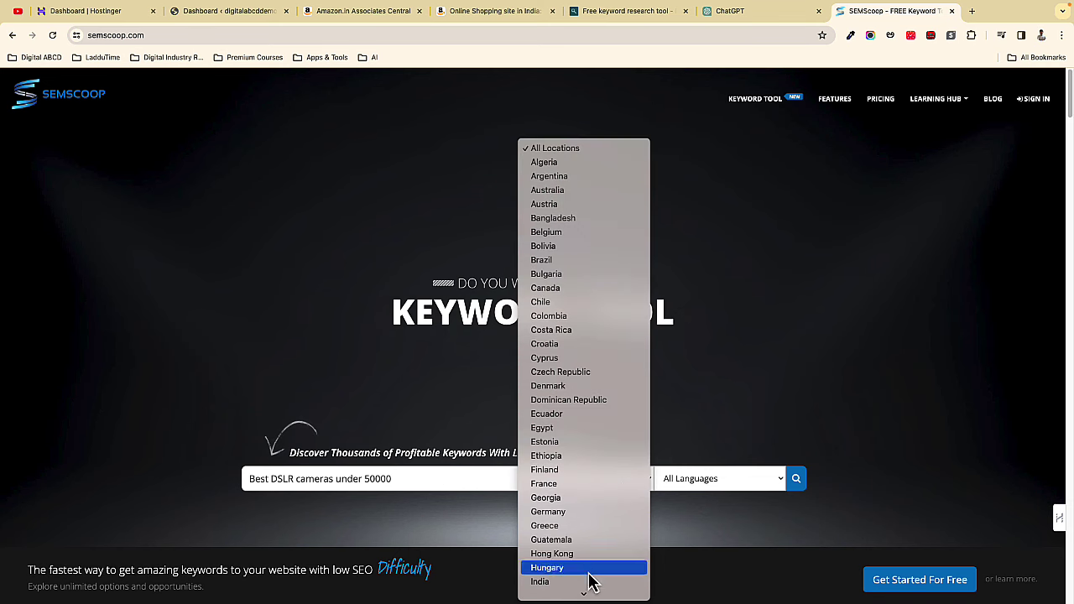
click(589, 583)
click(797, 481)
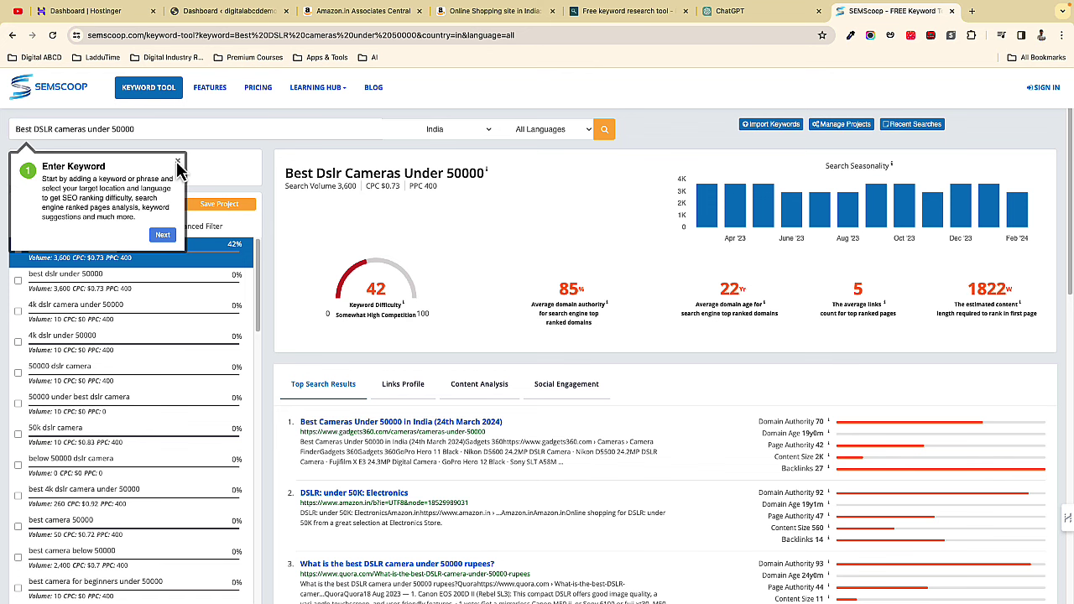
click(178, 163)
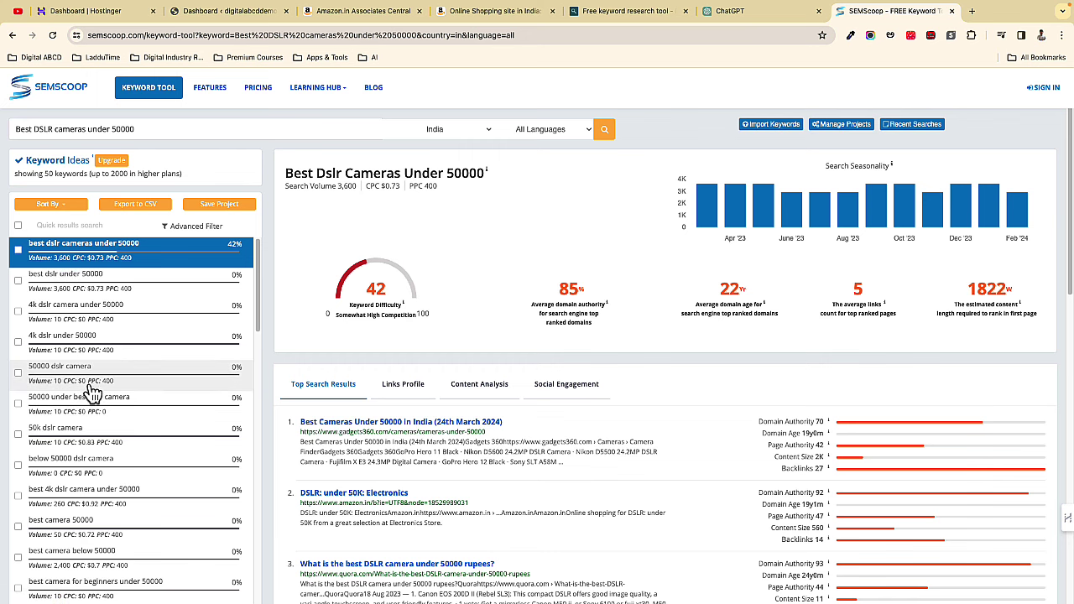
- Examine the volume, CPC and PPC figures of the related keyword ideas for the DSLR camera search
scroll(94, 396, down, 1)
scroll(89, 420, down, 1)
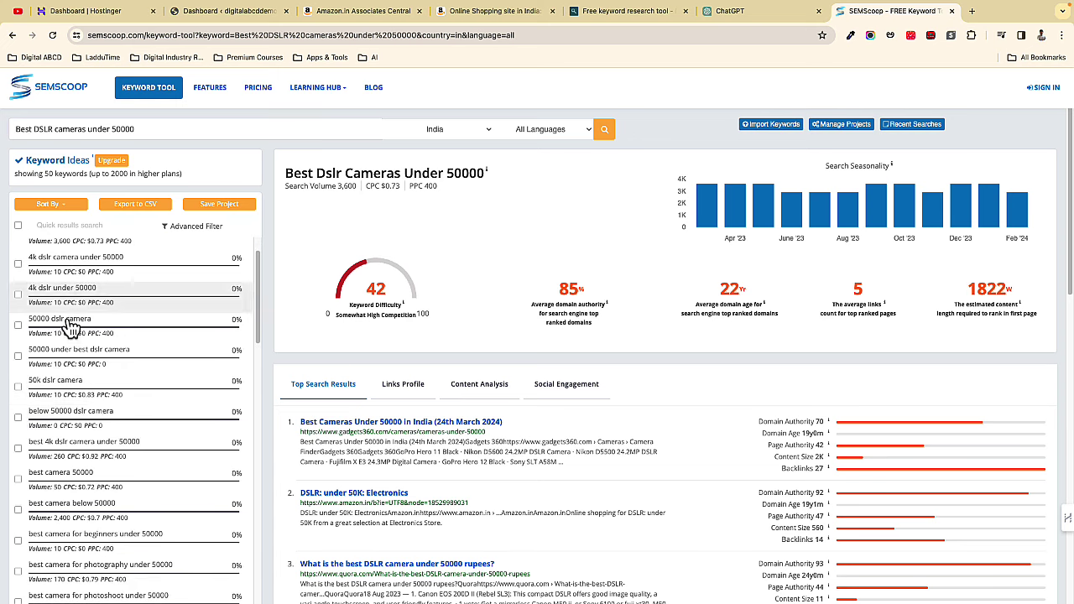
scroll(89, 403, down, 3)
scroll(75, 420, down, 2)
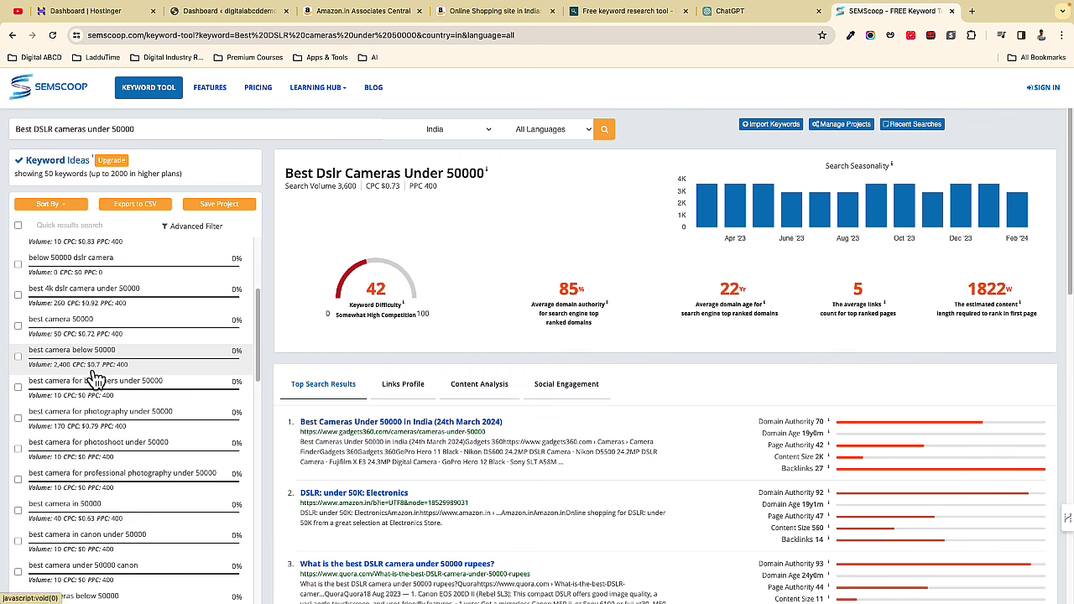
scroll(97, 381, down, 5)
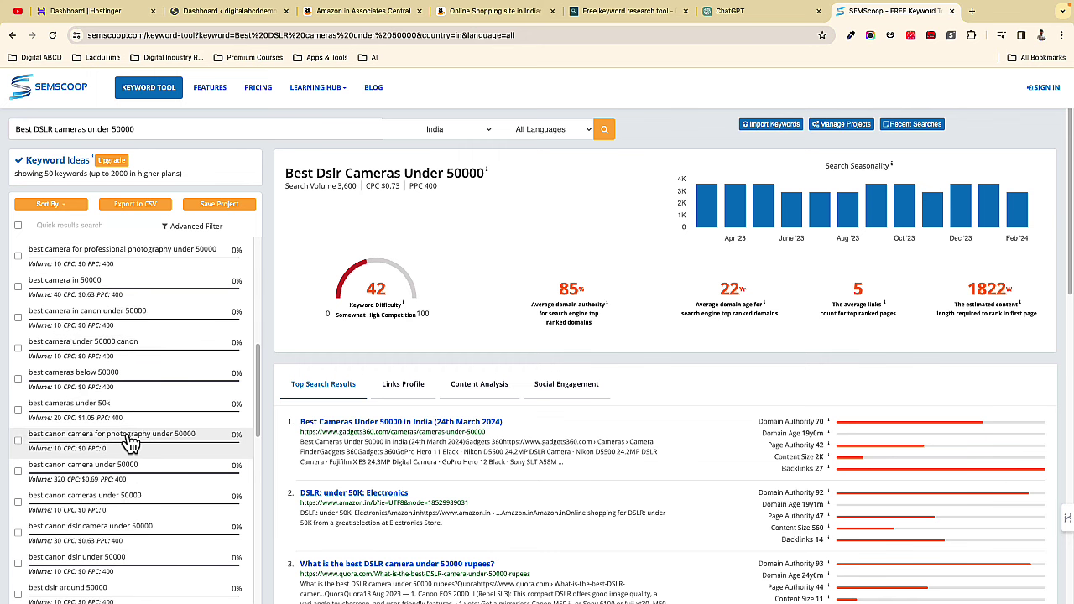
scroll(130, 442, down, 2)
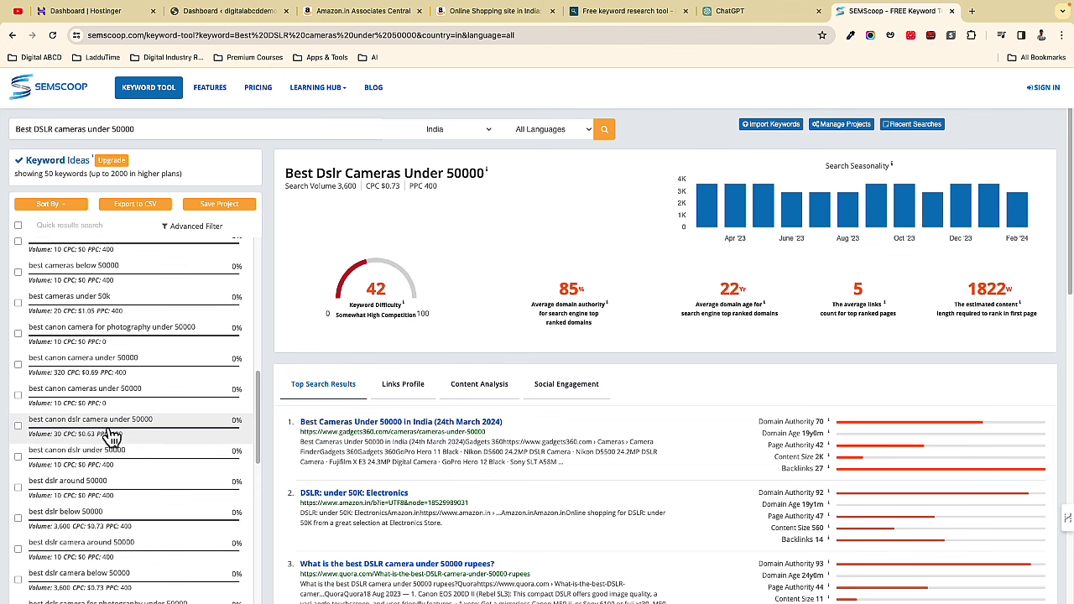
scroll(126, 411, up, 8)
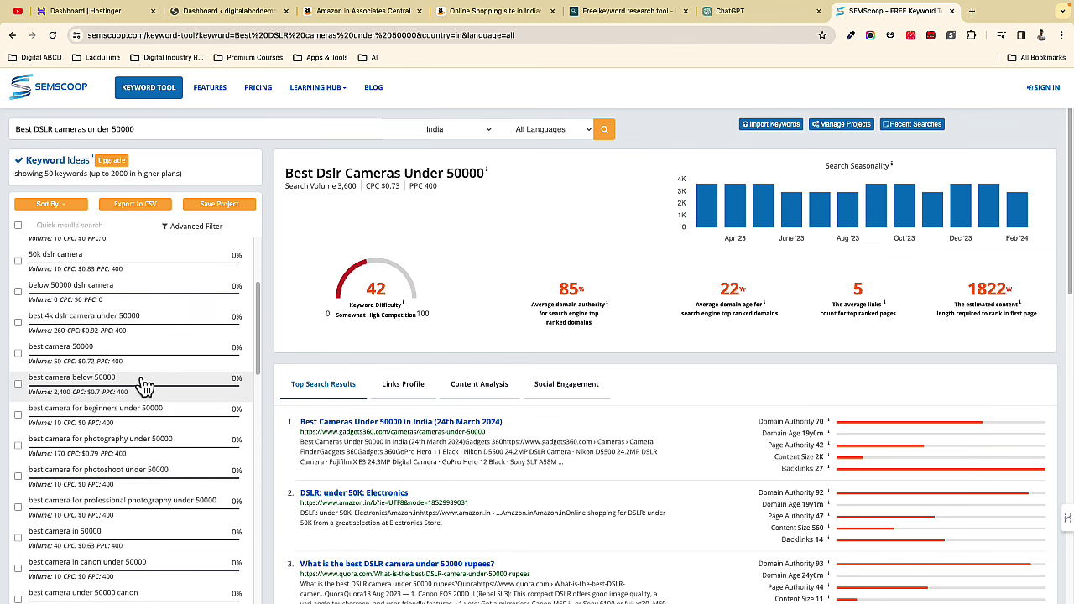
scroll(92, 319, up, 4)
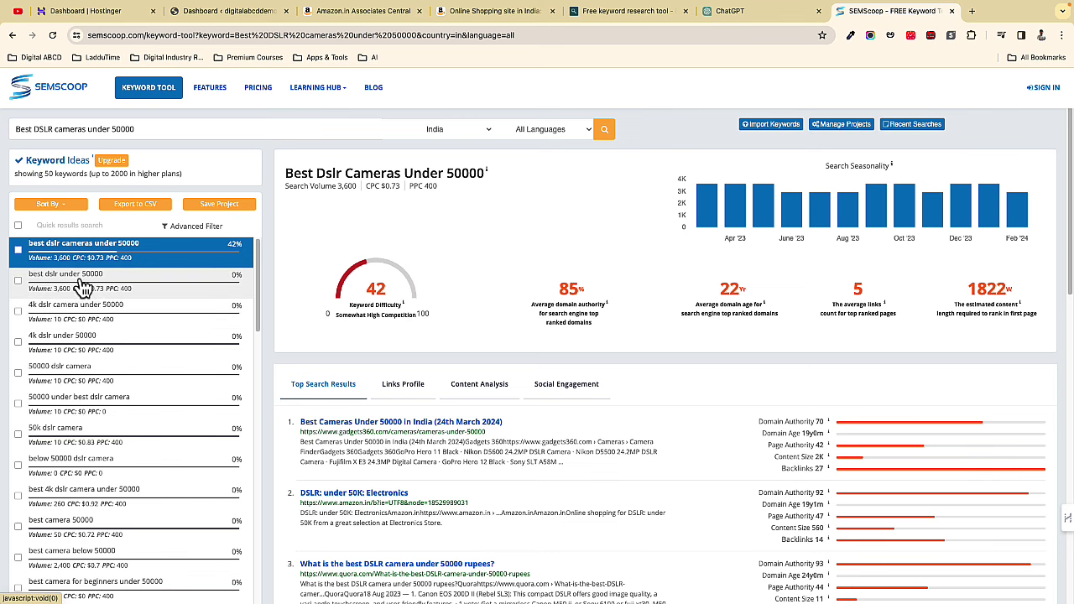
- Open SEMScoop's pricing plans and check the free plan's daily keyword search and per-search result limits
click(257, 88)
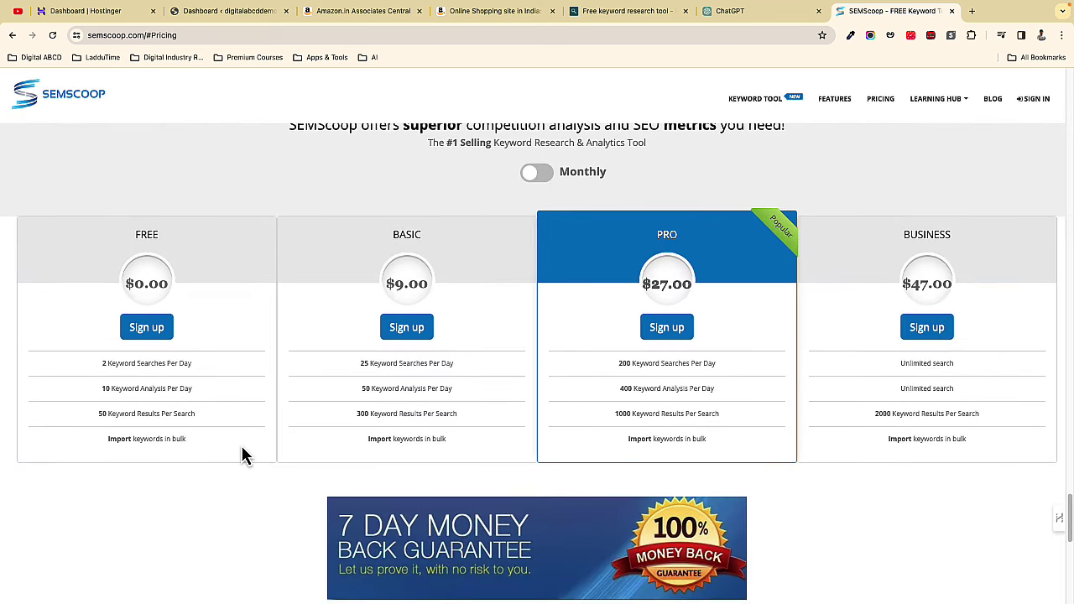
drag(104, 363, 199, 372)
click(204, 373)
drag(201, 430, 95, 419)
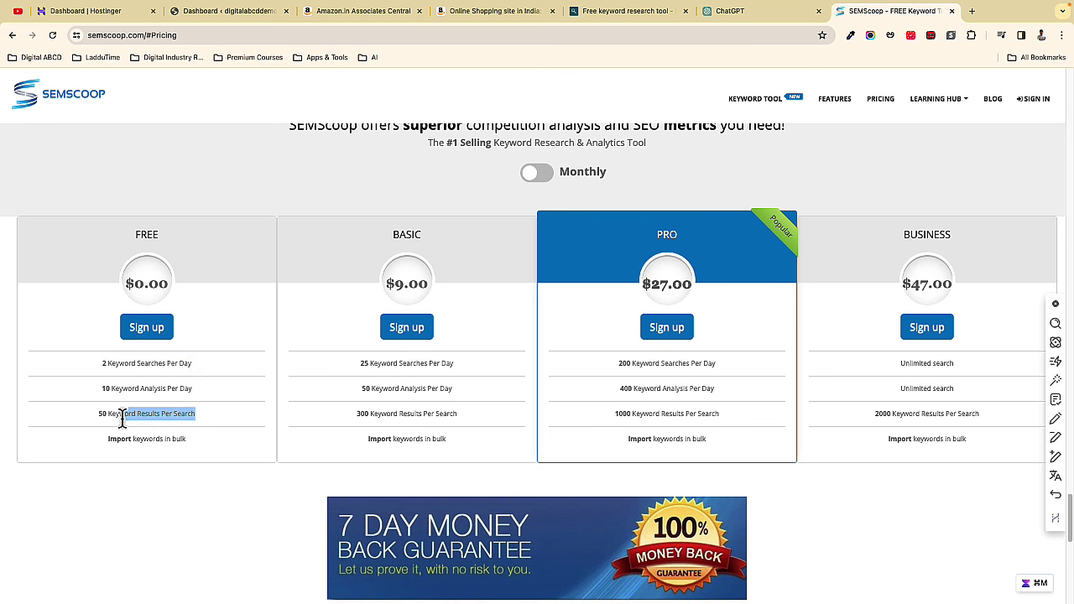
click(194, 366)
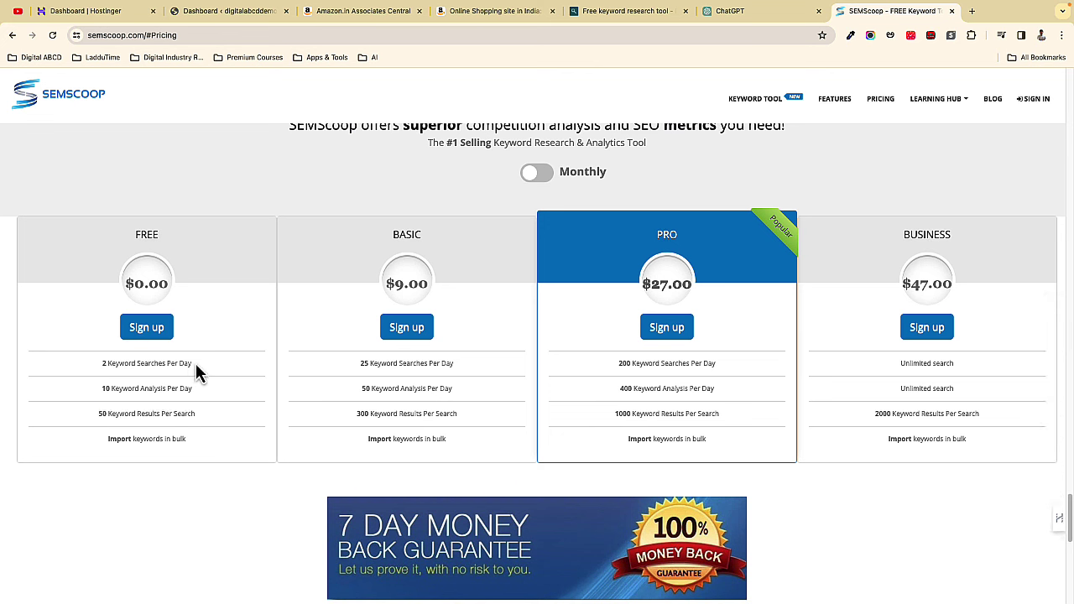
drag(195, 363, 100, 368)
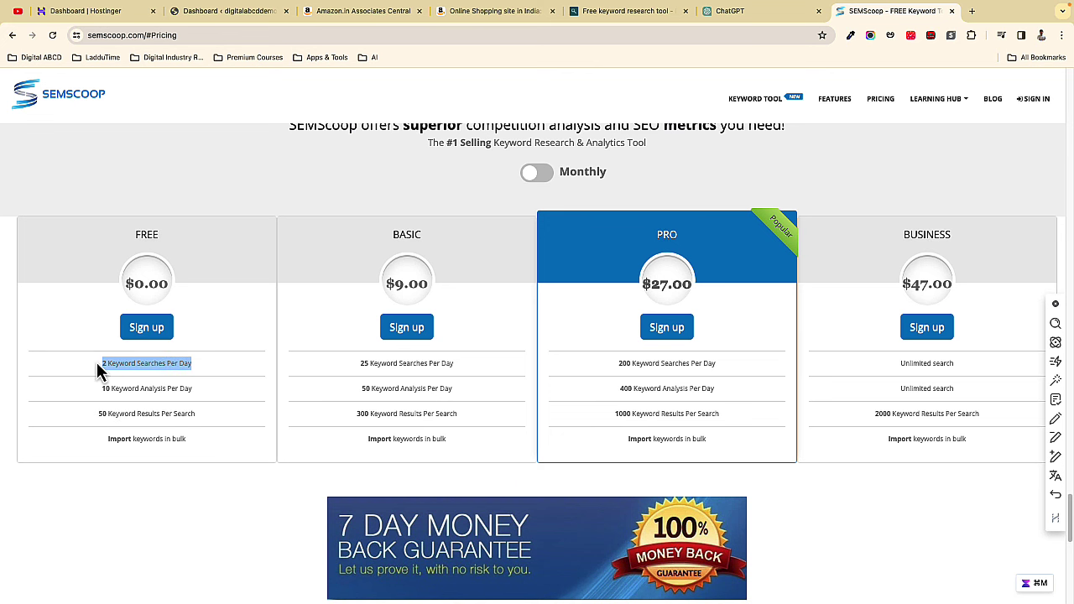
click(92, 452)
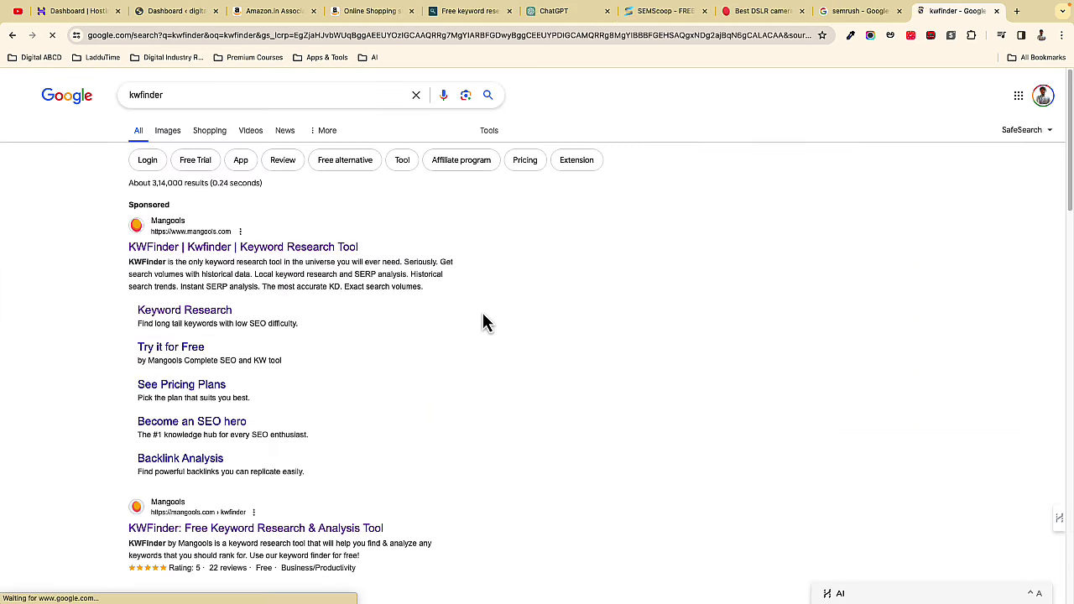
- Open Mangools' KWFinder site from the Google results and look over its keyword search form and sample report
scroll(483, 319, down, 2)
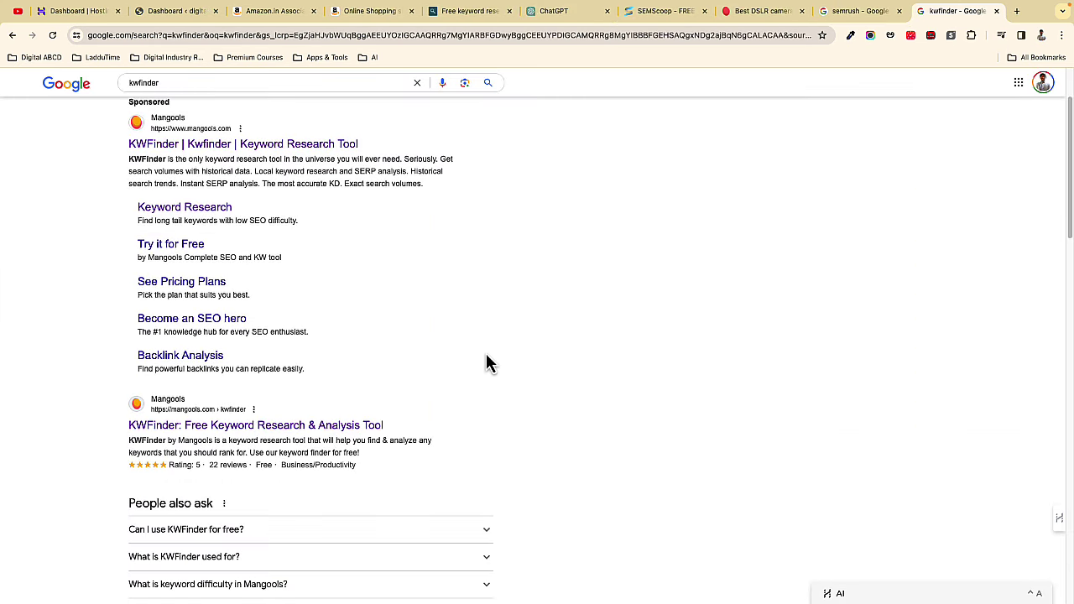
scroll(485, 363, down, 1)
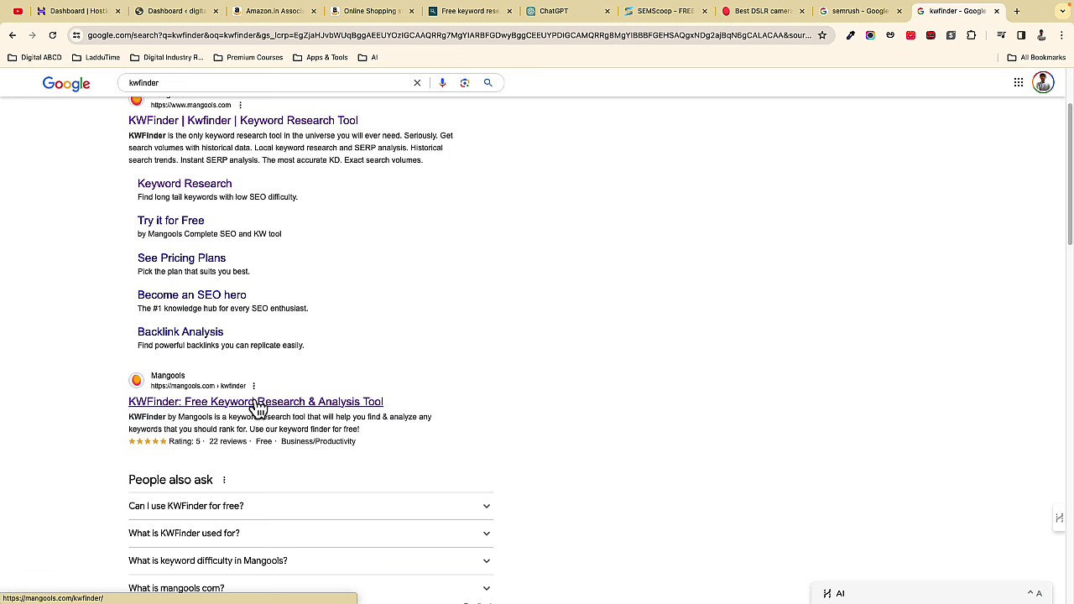
click(255, 402)
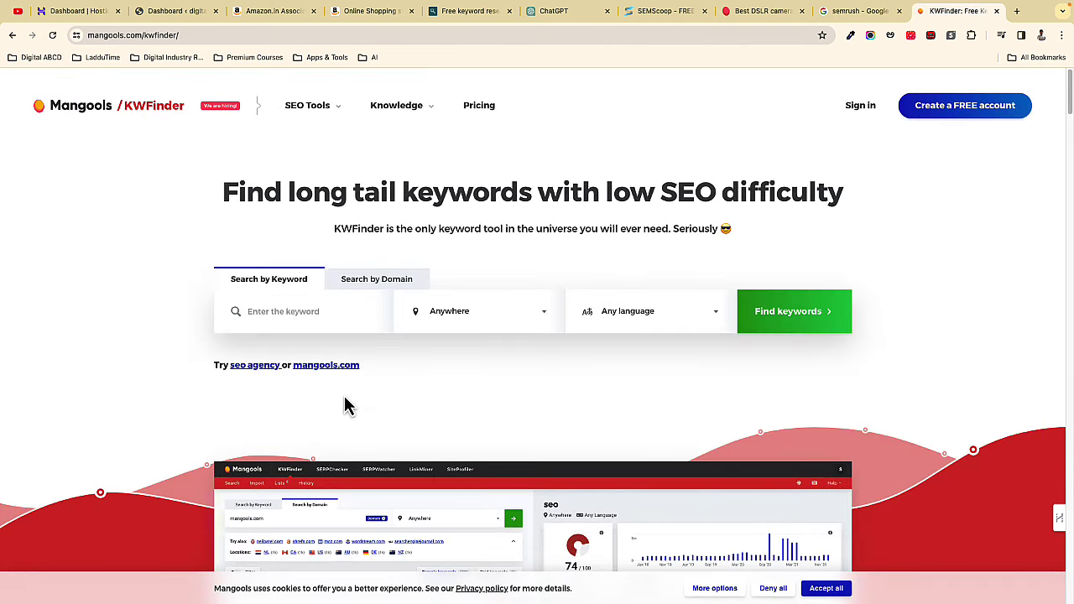
scroll(336, 409, down, 3)
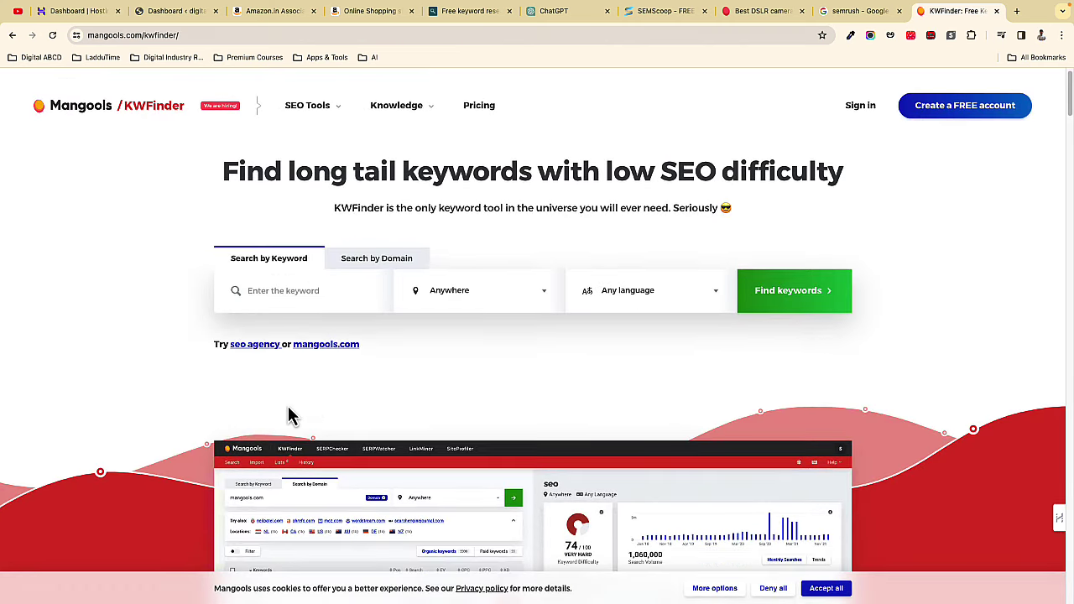
scroll(215, 433, down, 1)
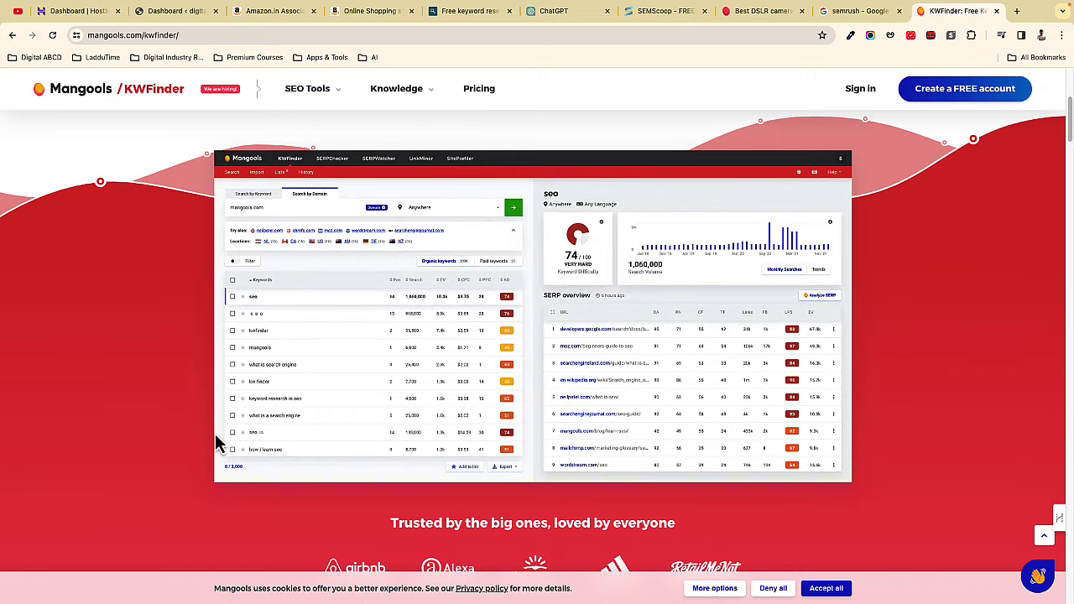
scroll(277, 411, down, 2)
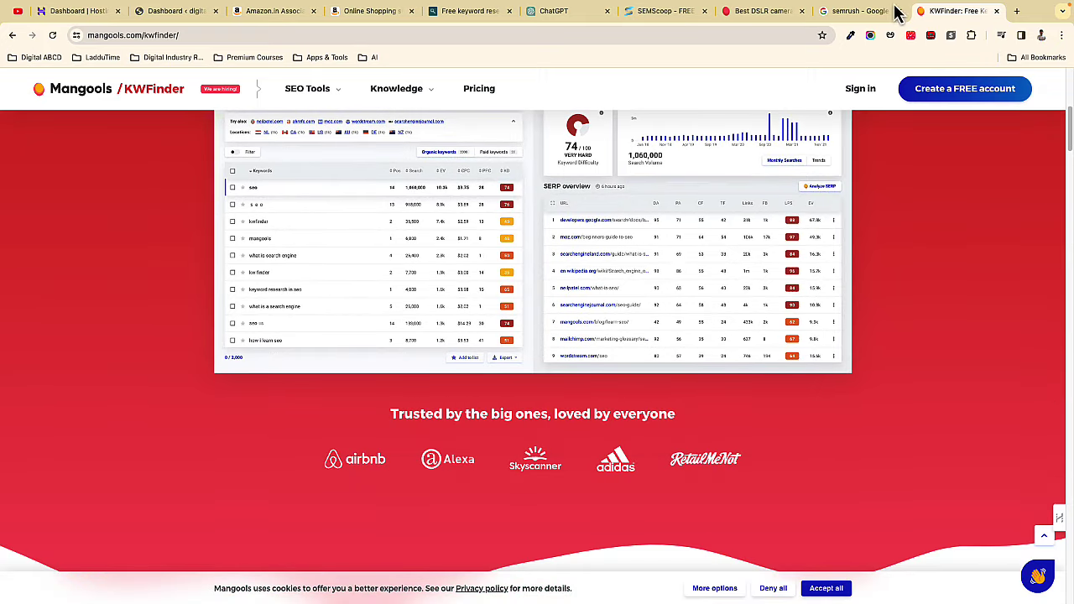
- Open the Semrush website from its Google results and look over the homepage's SEO tool overview
click(846, 12)
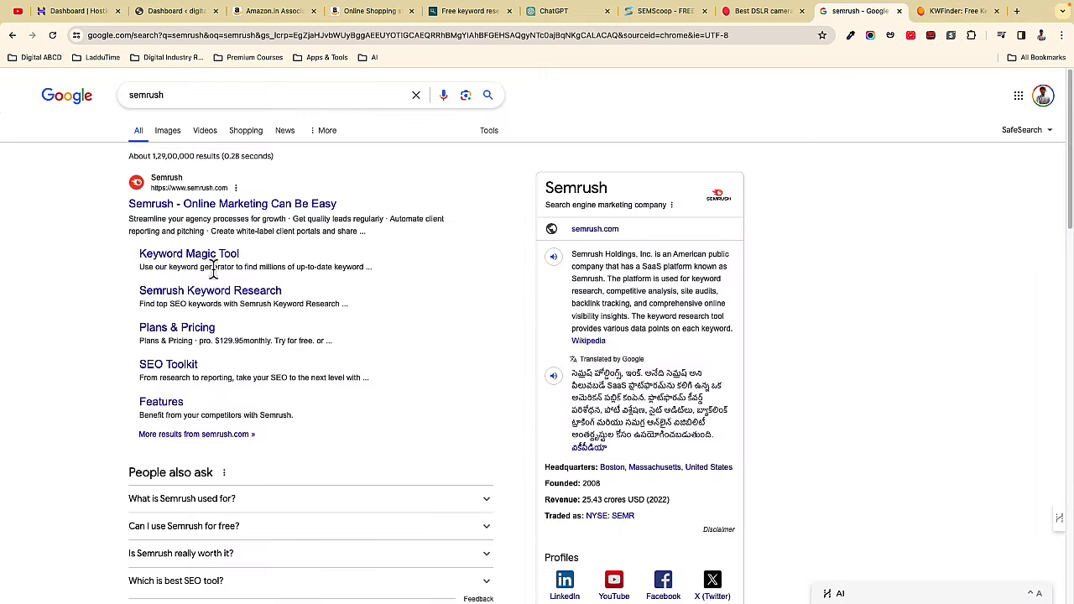
click(241, 210)
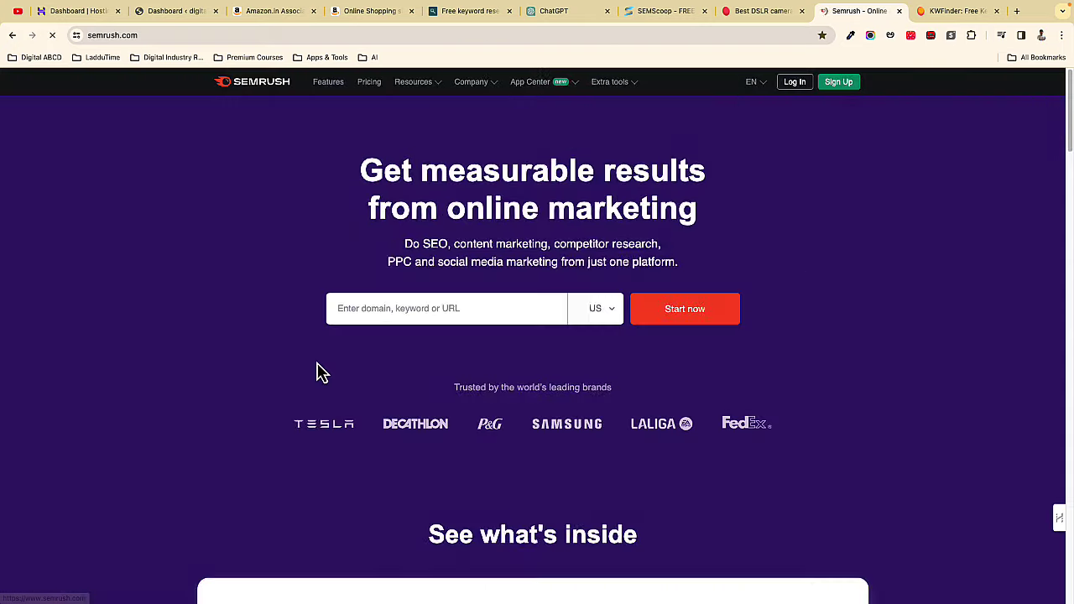
scroll(459, 442, down, 3)
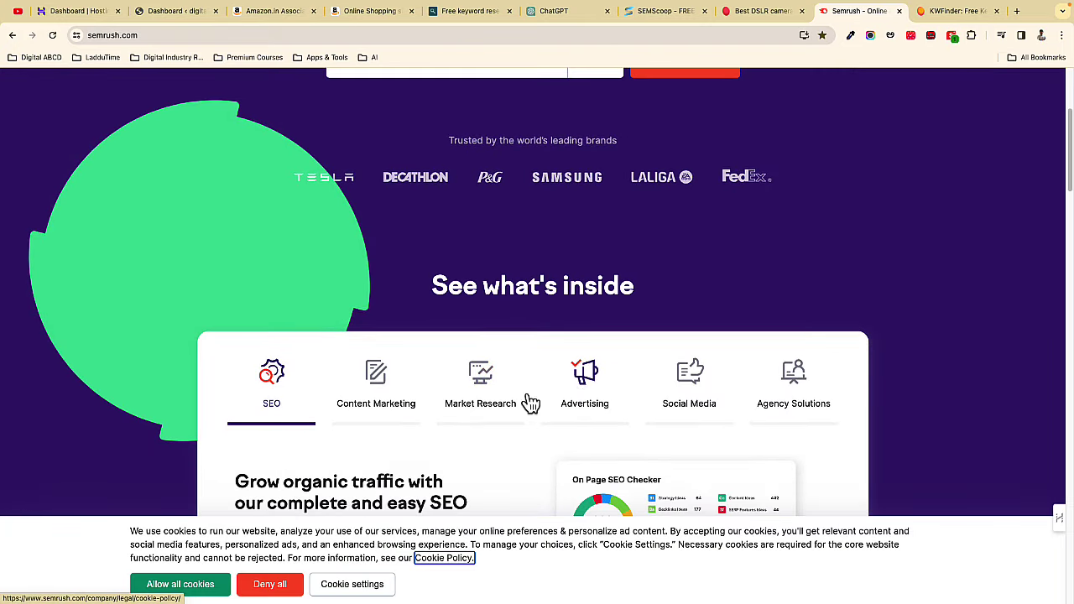
scroll(496, 414, down, 2)
scroll(496, 415, down, 3)
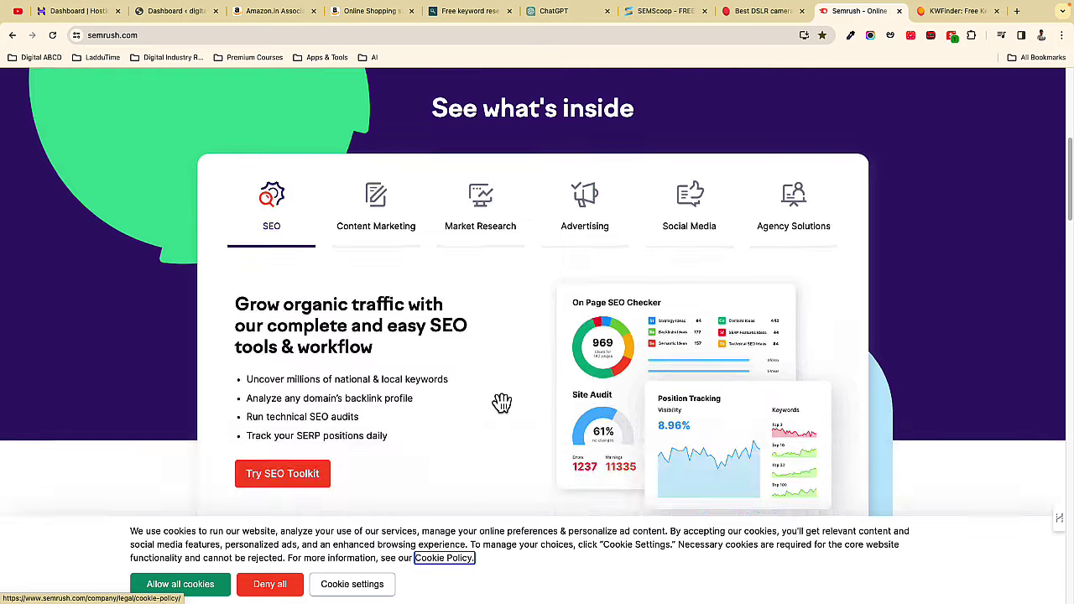
scroll(555, 370, up, 6)
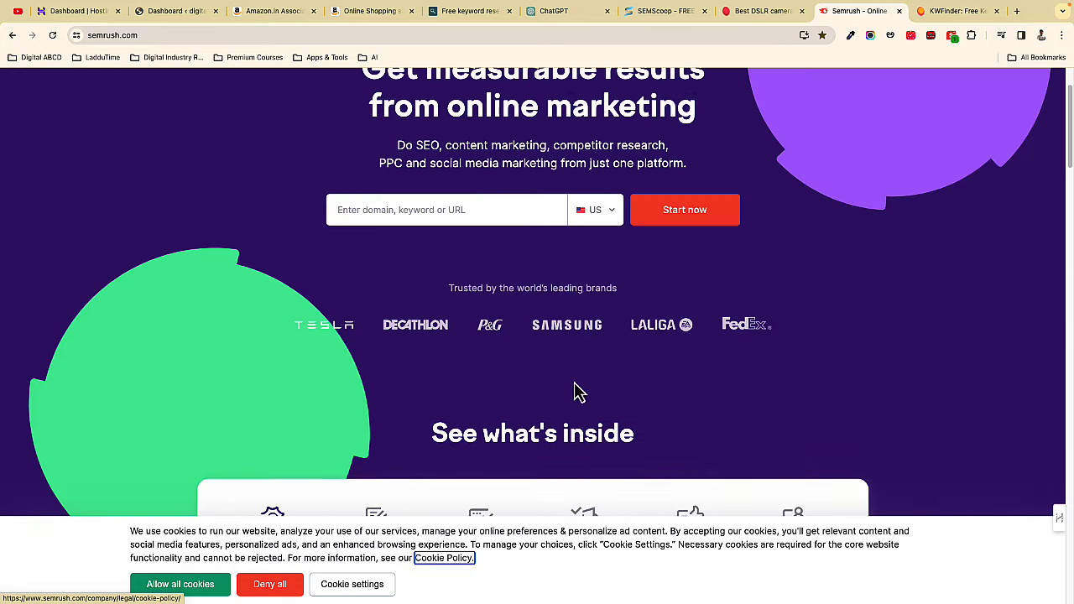
scroll(587, 382, up, 1)
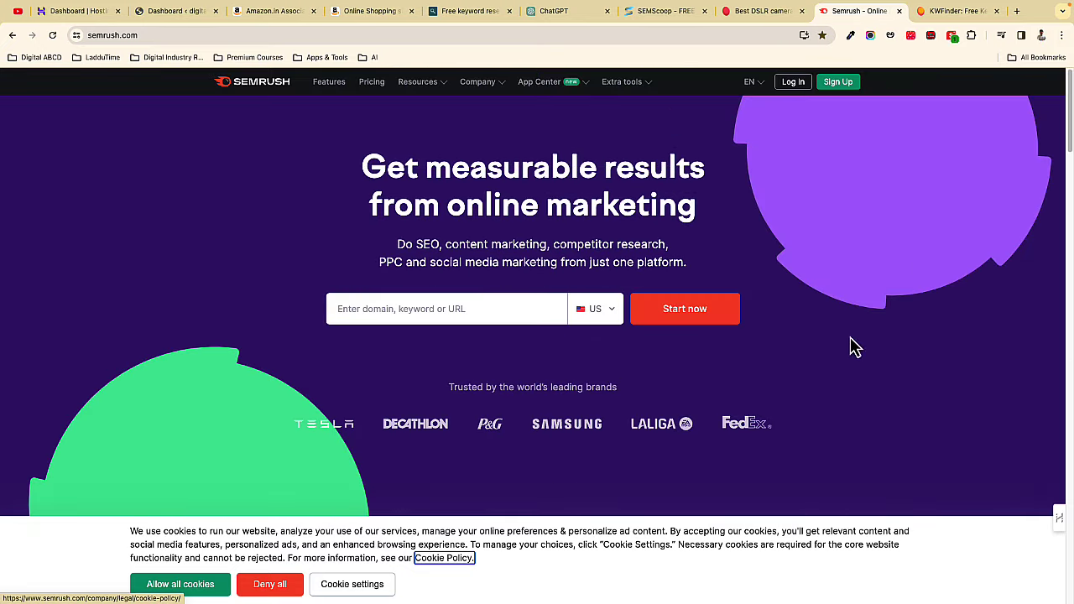
- Return to the KWFinder page and review its sample keyword report and the content below it
click(930, 13)
scroll(461, 369, up, 1)
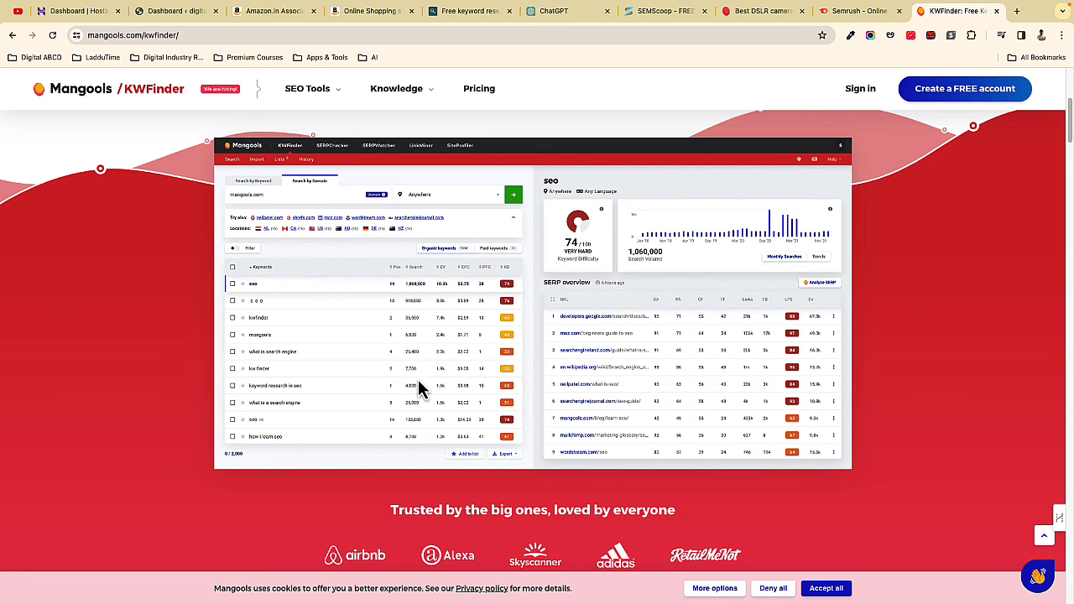
scroll(418, 388, down, 1)
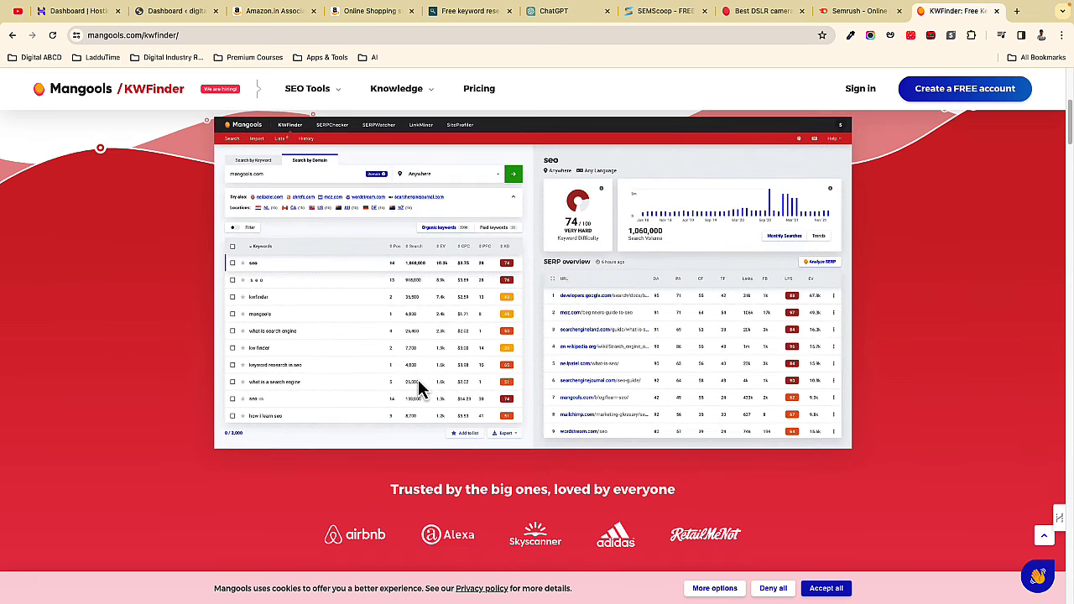
scroll(420, 388, down, 7)
- Check the search volume and difficulty ChatGPT lists for "Best DSLR cameras under 50000" and return to SEMScoop
click(659, 11)
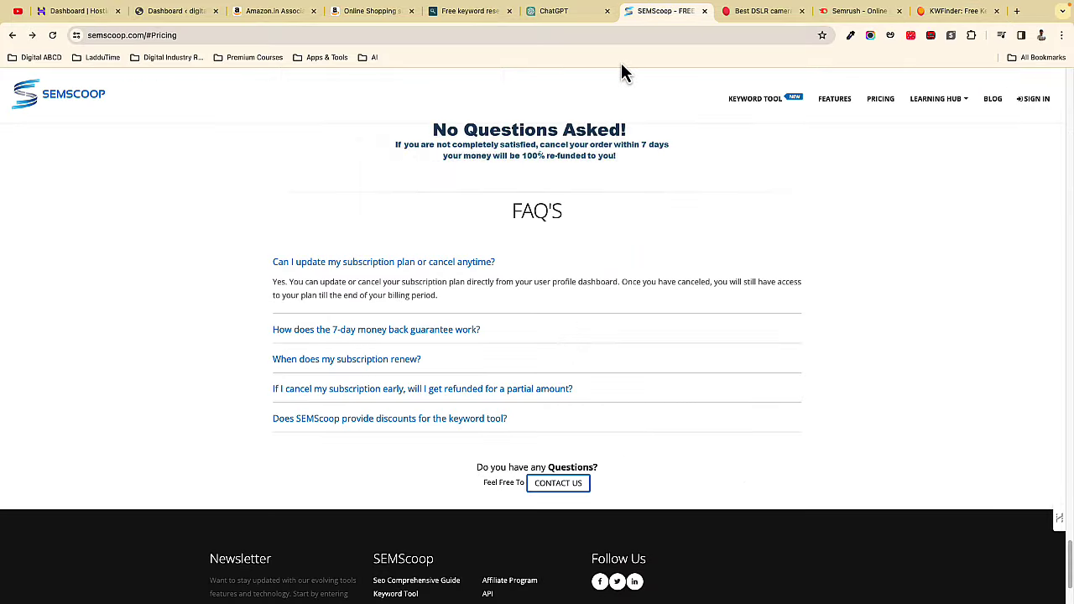
click(554, 11)
click(653, 344)
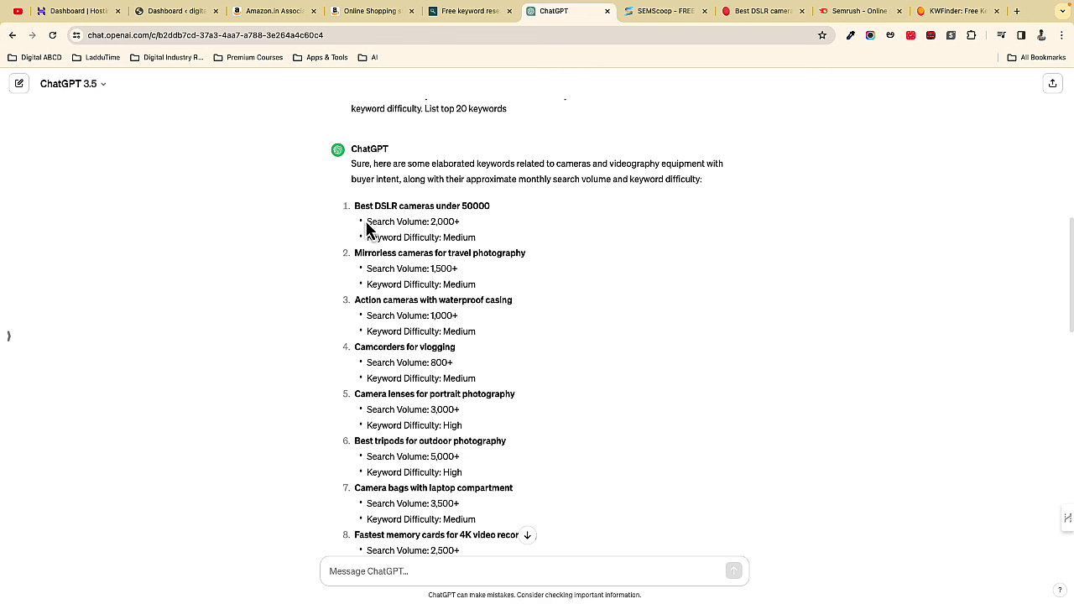
drag(366, 227, 493, 252)
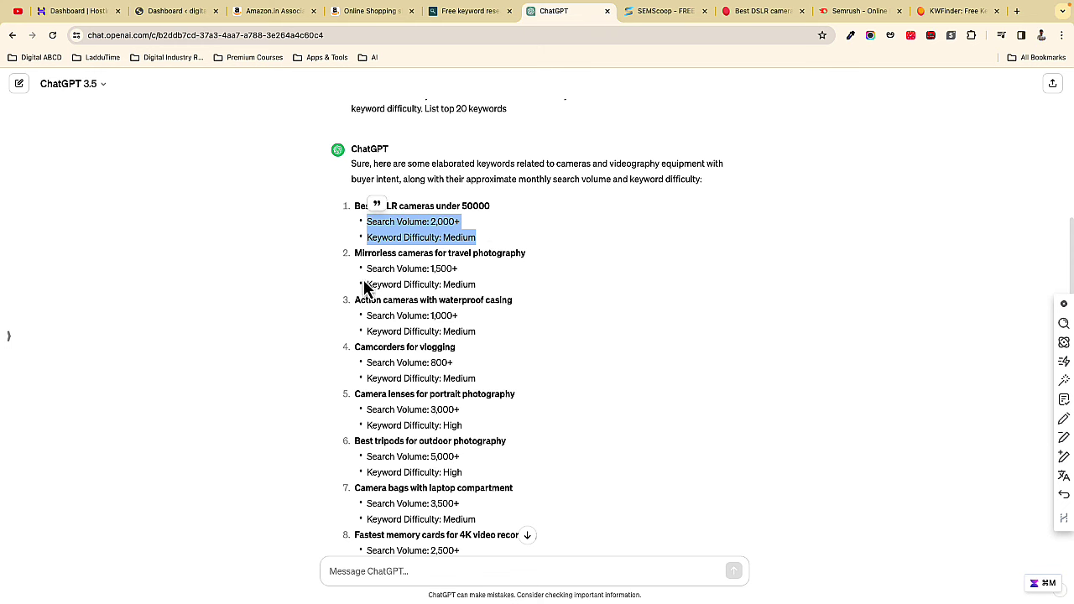
click(394, 233)
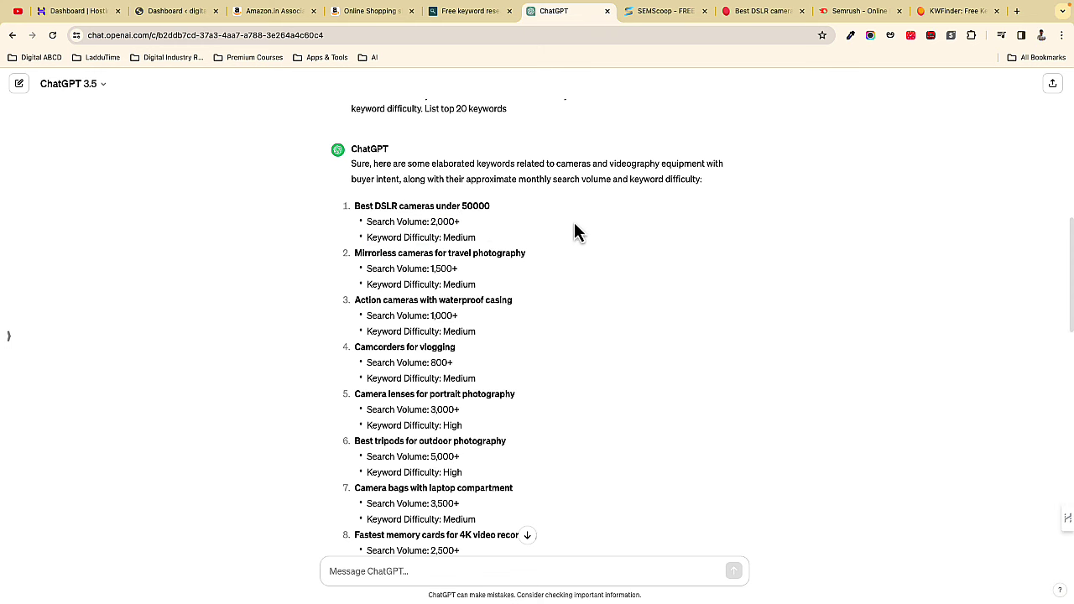
click(650, 15)
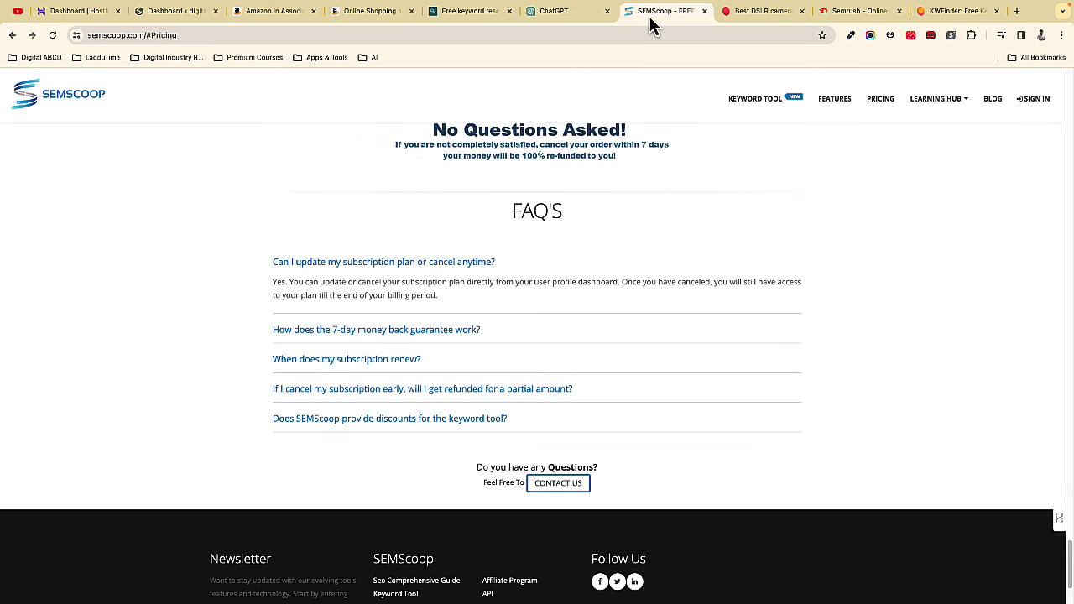
- Copy "Camera lenses for portrait photography" from ChatGPT's keyword list and enter it in the SearchVolume keyword tool
click(13, 36)
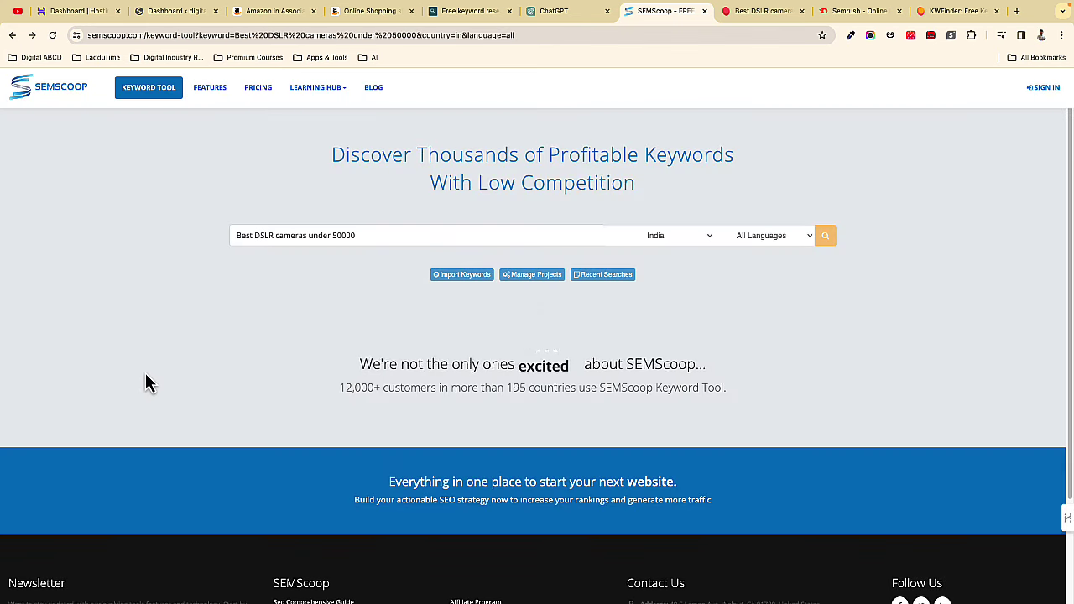
key(ctrl+shift+Tab)
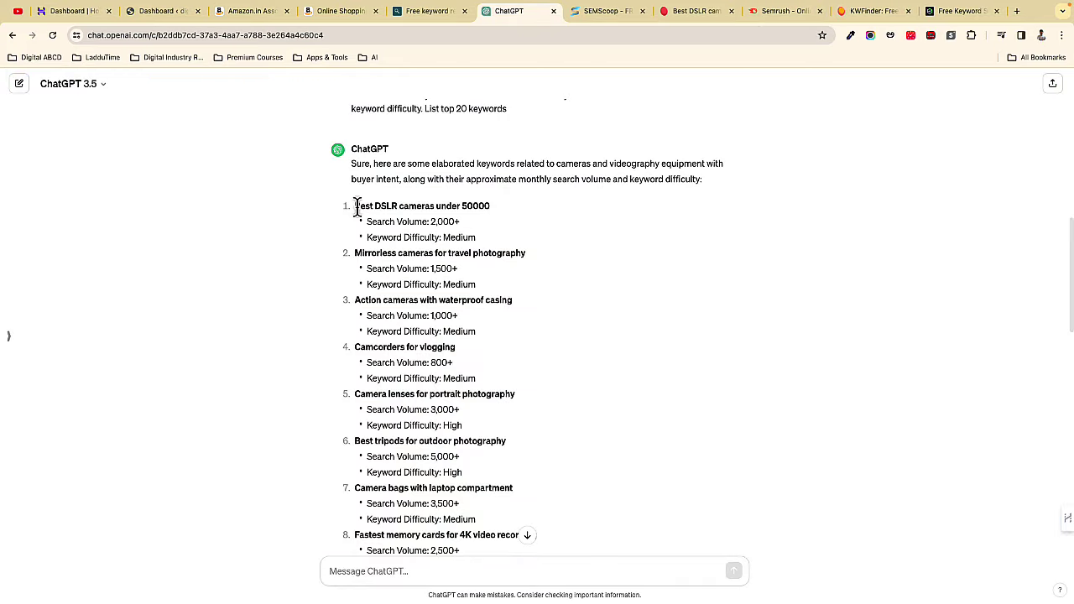
drag(355, 254, 574, 262)
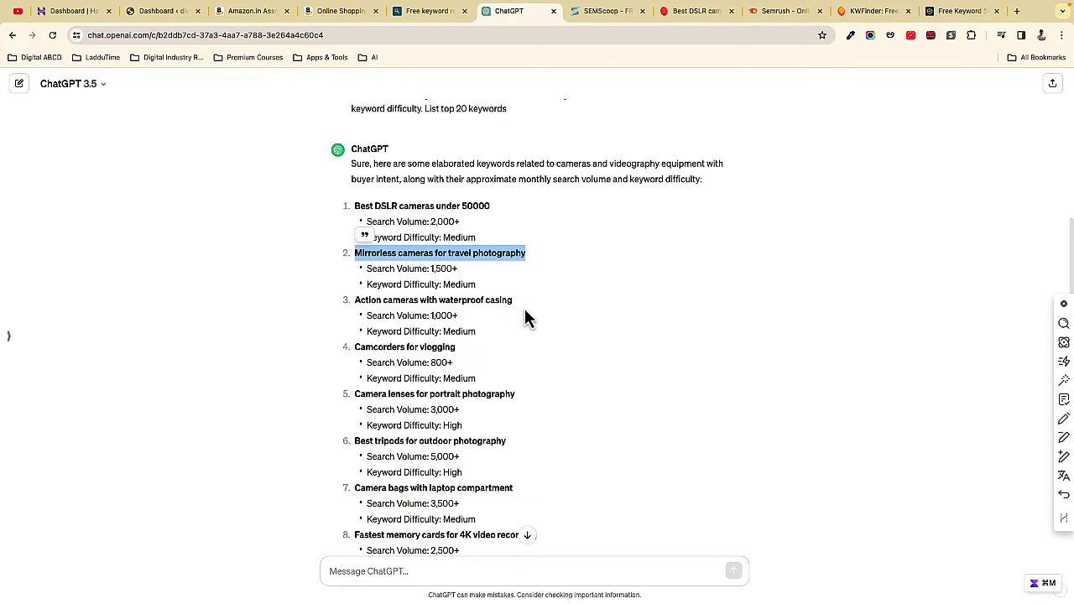
drag(353, 394, 529, 401)
key(ctrl+c)
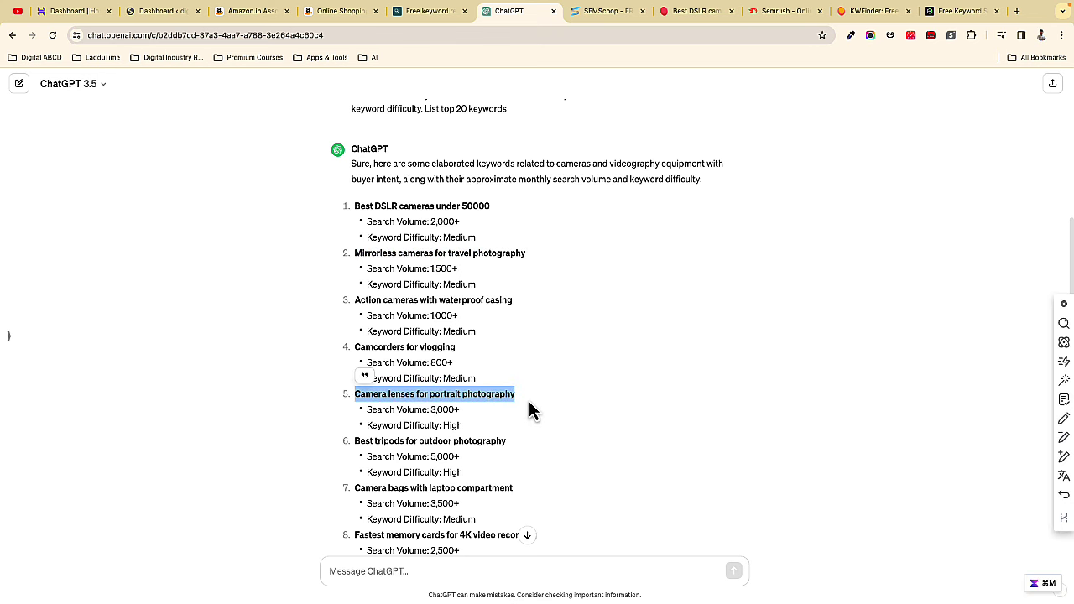
click(953, 11)
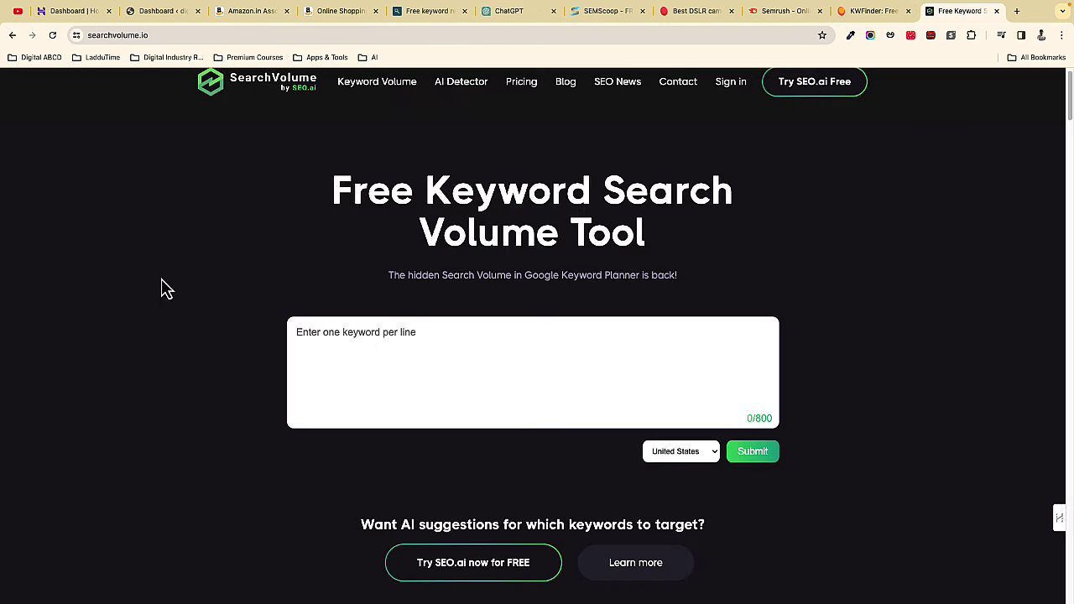
click(364, 359)
key(ctrl+v)
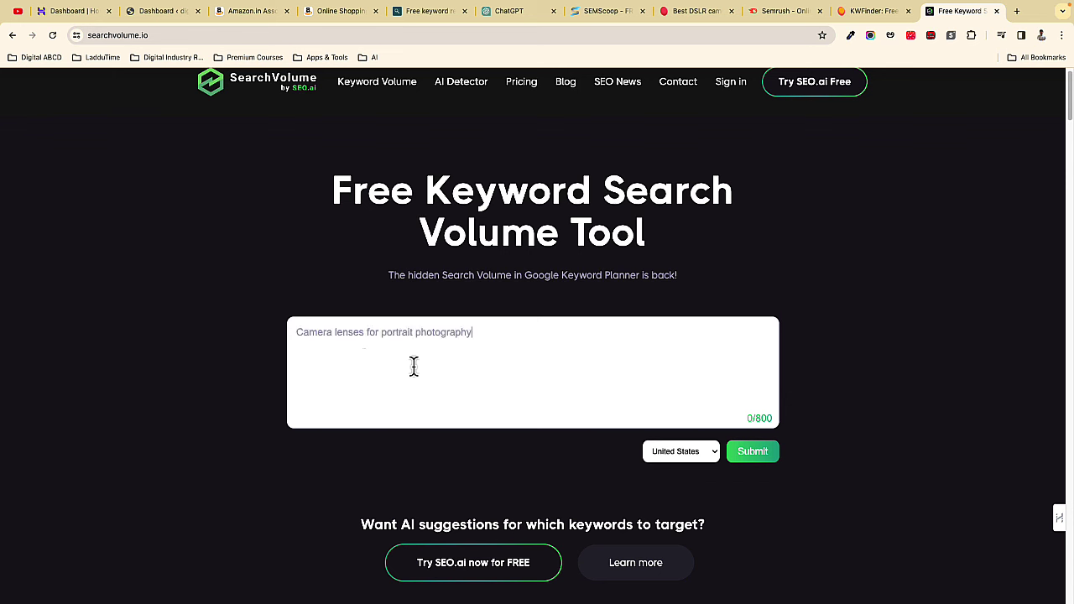
- Check the available countries in SearchVolume and add "Best tripods for outdoor photography" as a second keyword line
click(699, 457)
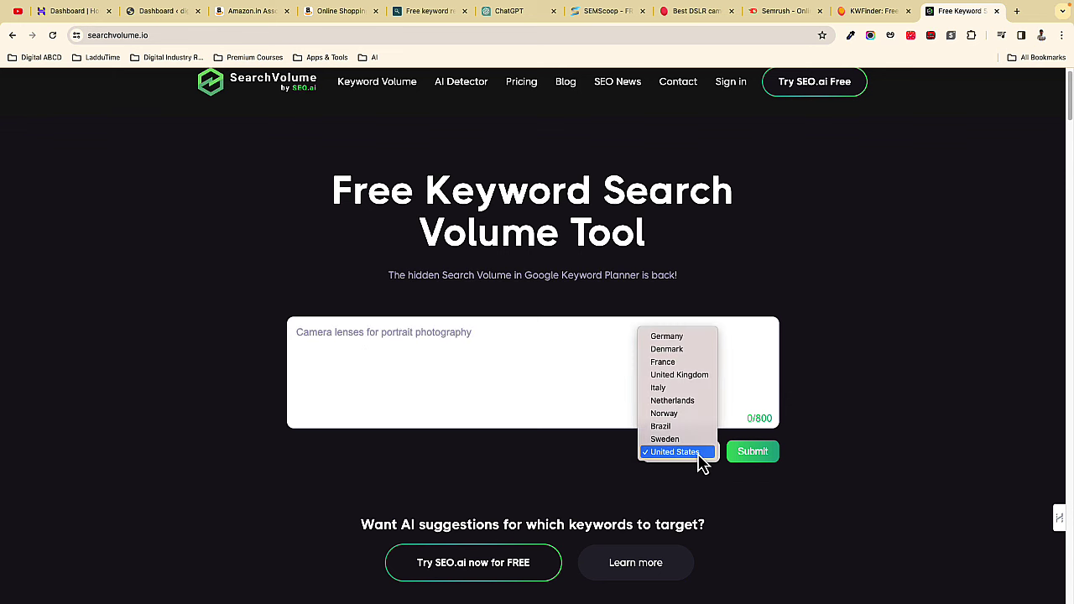
click(834, 329)
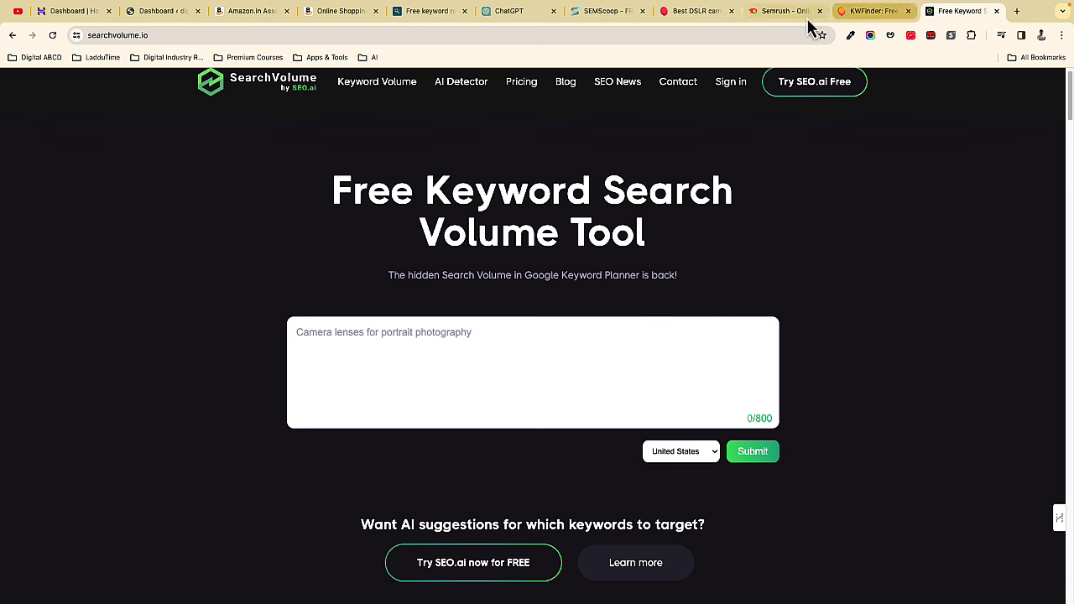
click(497, 334)
key(Return)
text(Best tripods for outdoor photography)
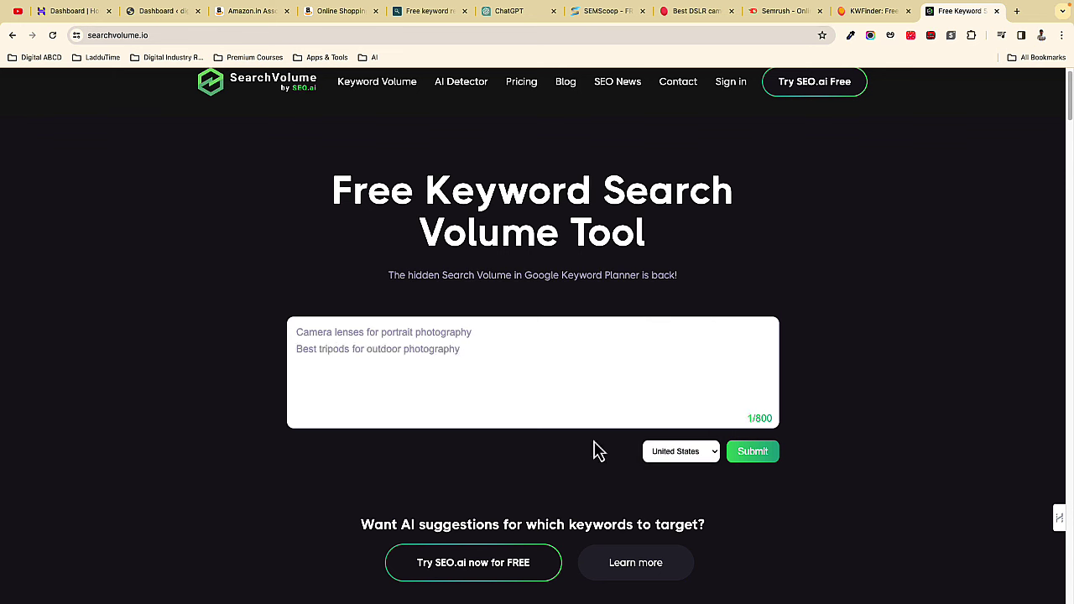
- Submit the two keywords for the United States, complete the robot check, and review their average monthly searches
click(766, 456)
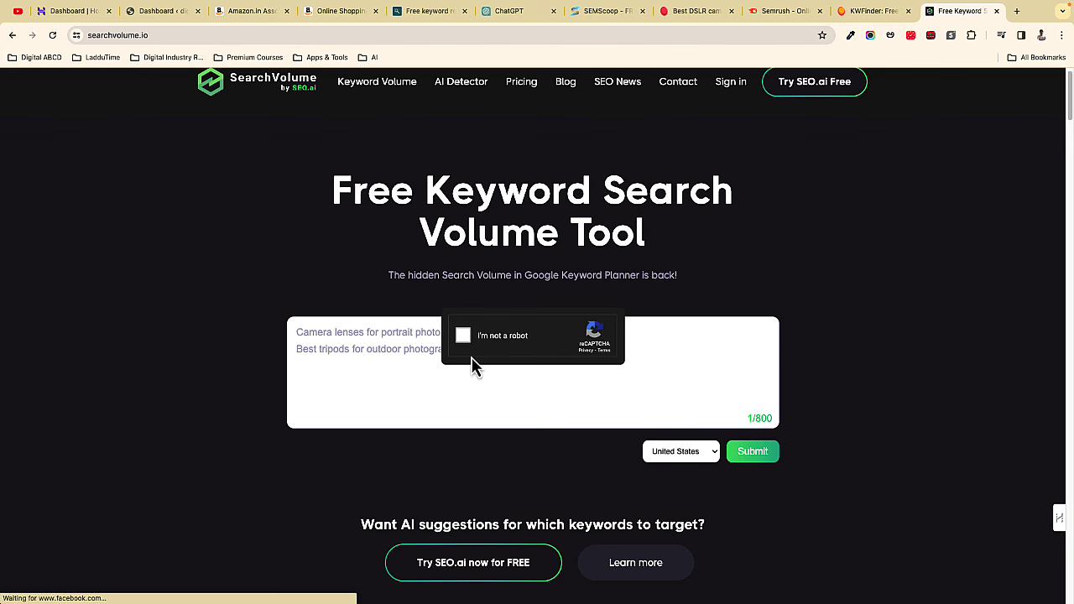
click(464, 336)
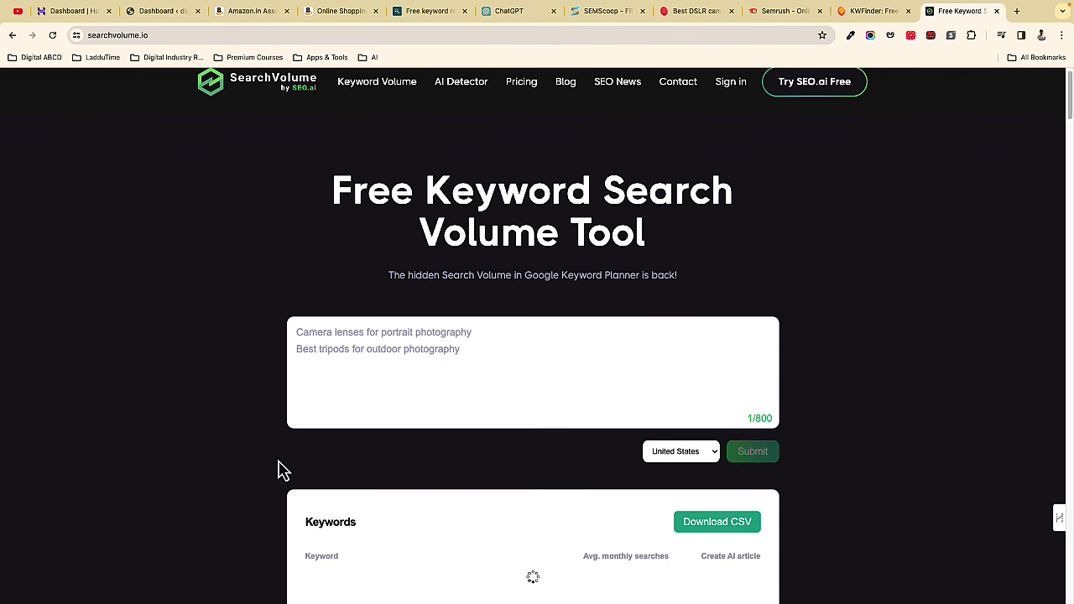
scroll(279, 461, down, 3)
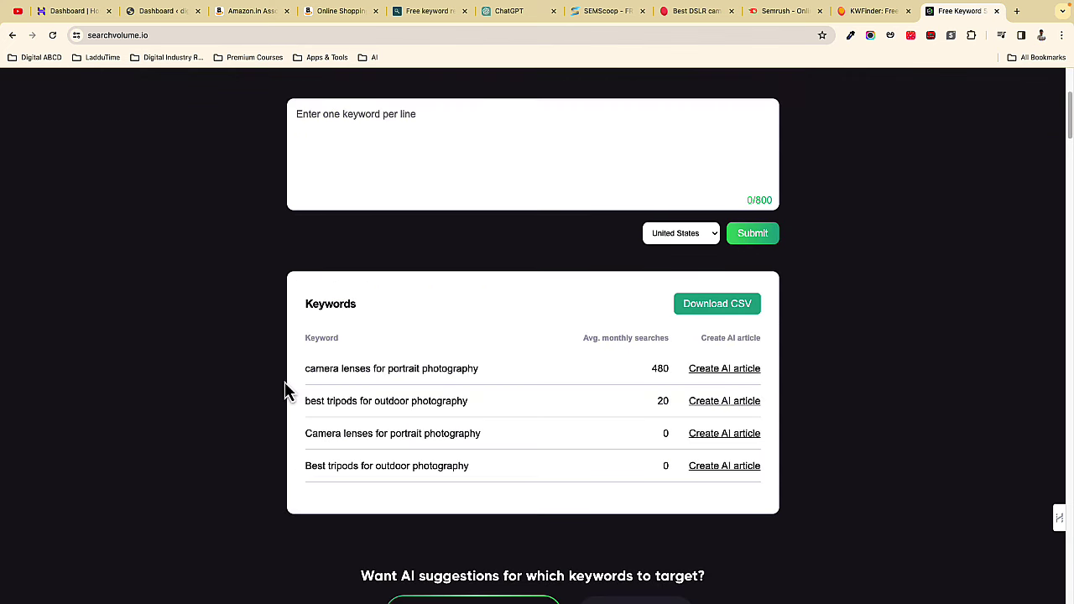
scroll(283, 415, down, 1)
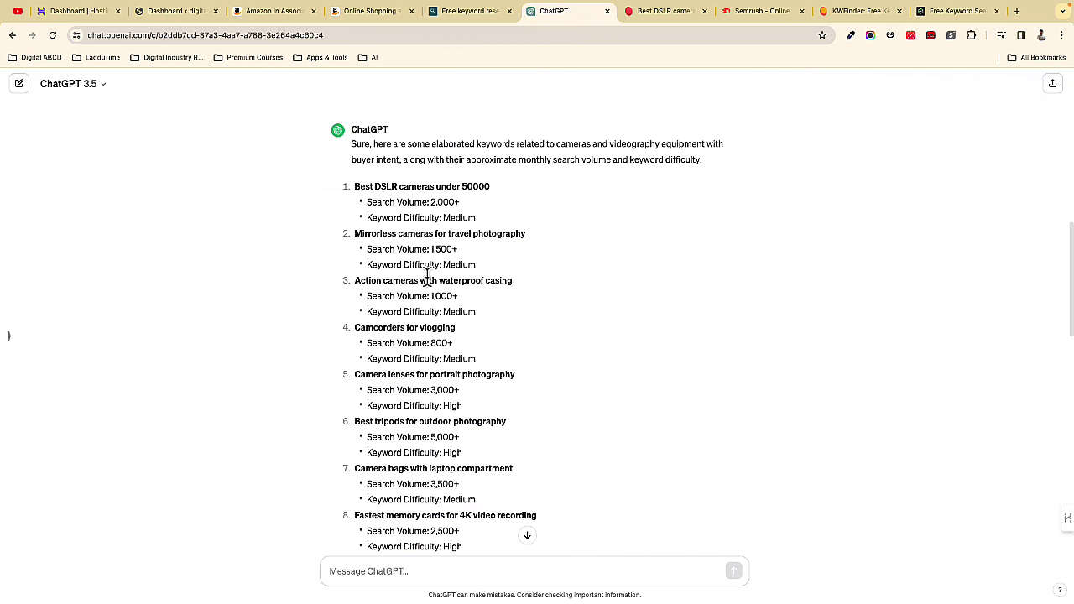
- Review the search volume and difficulty ChatGPT lists for the camera and videography keywords
scroll(375, 277, down, 1)
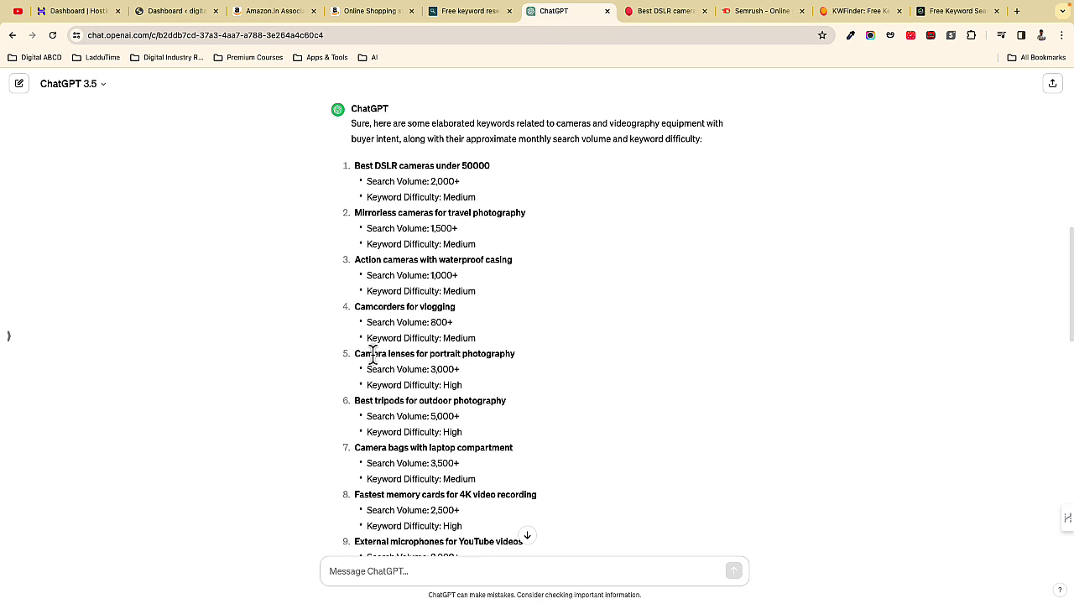
scroll(372, 355, down, 1)
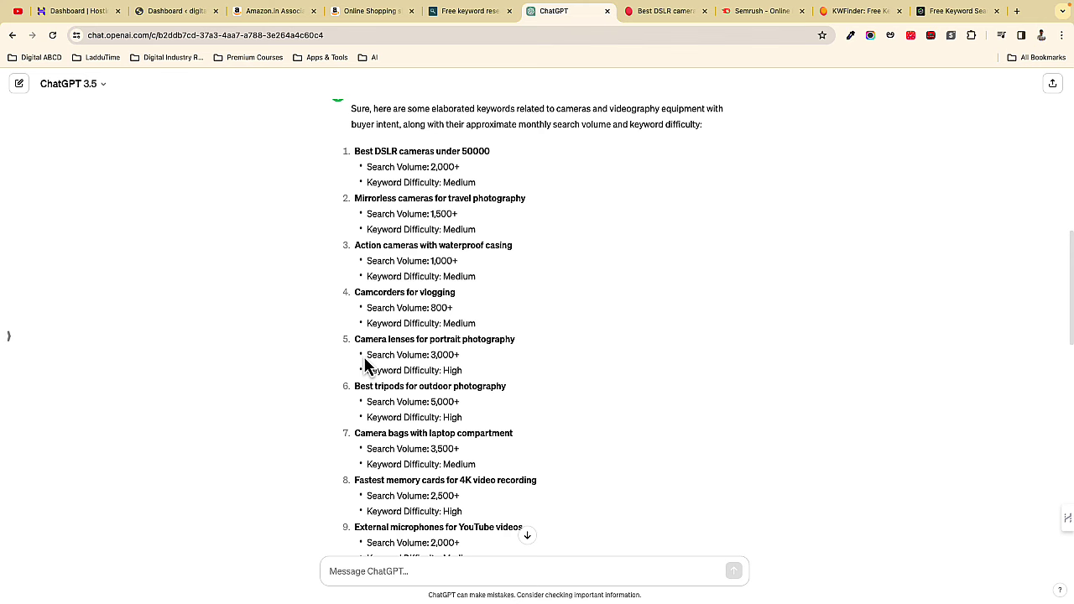
scroll(361, 348, down, 5)
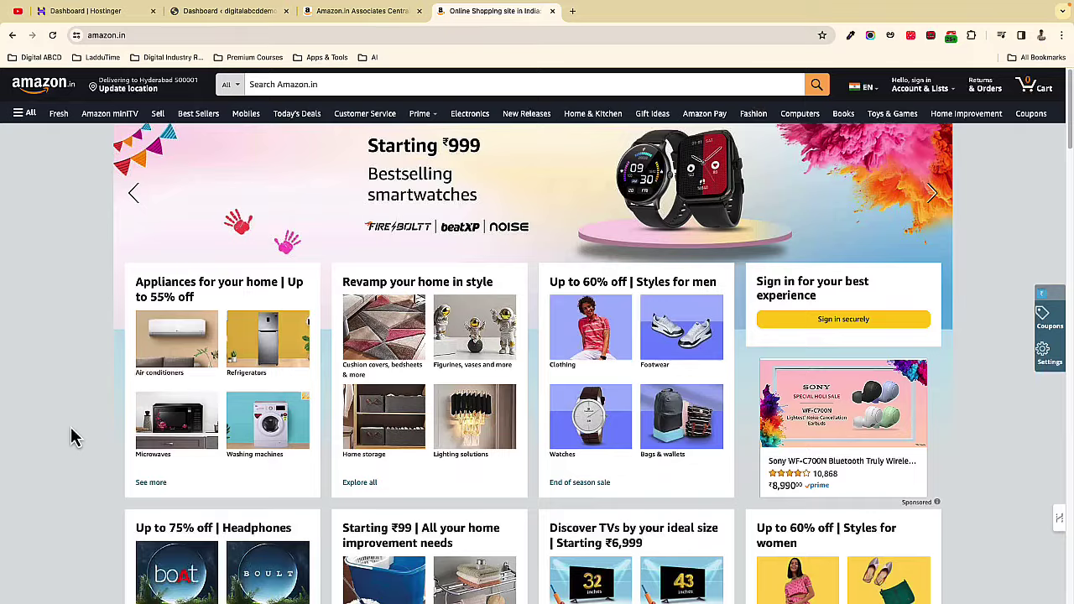
- Open the affiliate programme linked at the foot of the Amazon.in homepage and start the sign-up by creating a new Amazon account
scroll(73, 474, down, 6)
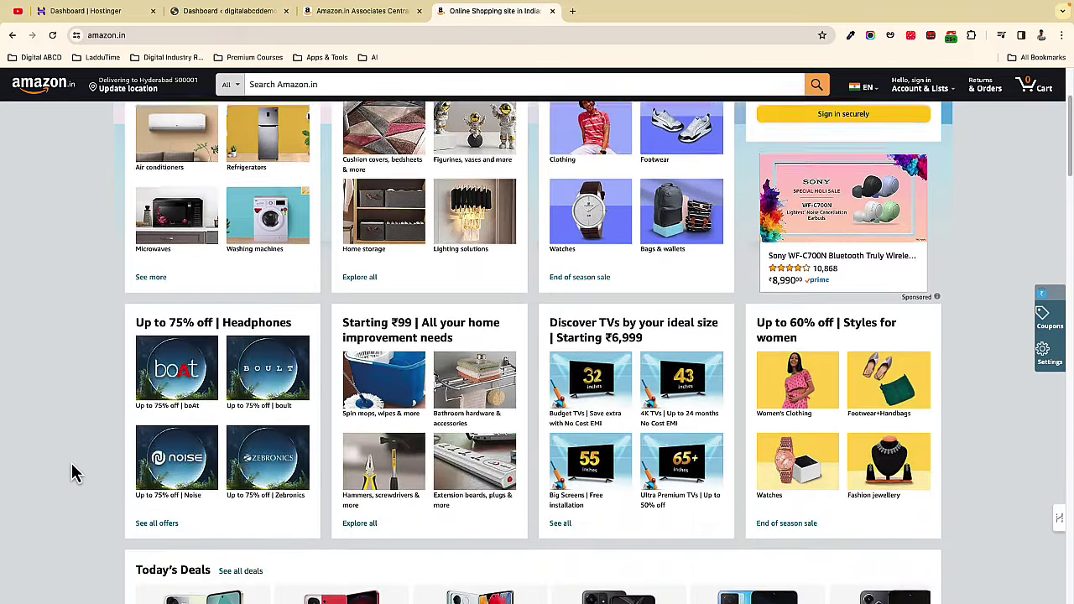
scroll(73, 474, down, 15)
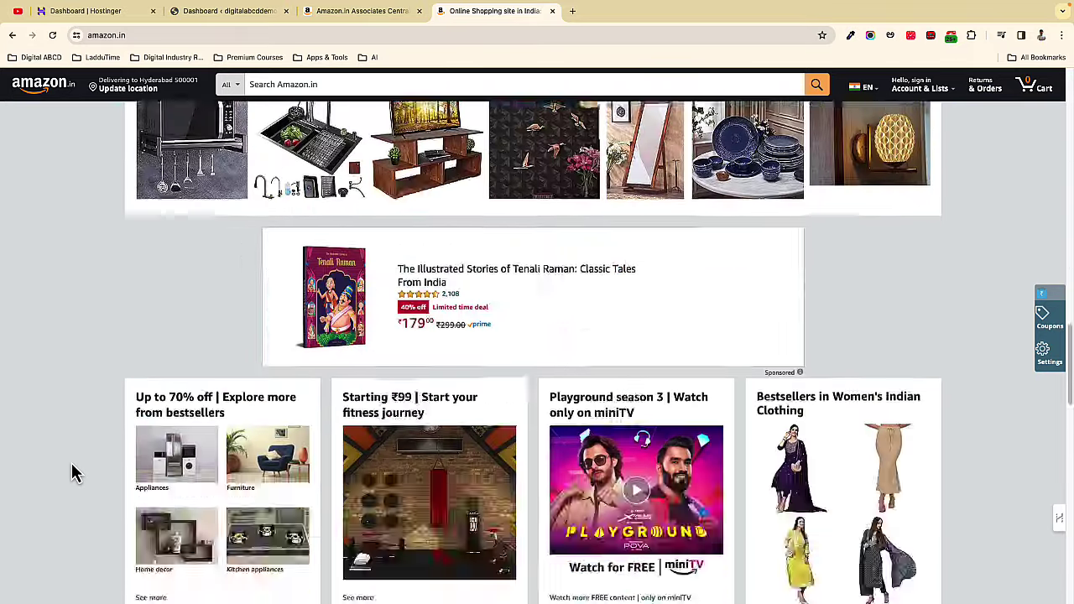
scroll(73, 475, down, 10)
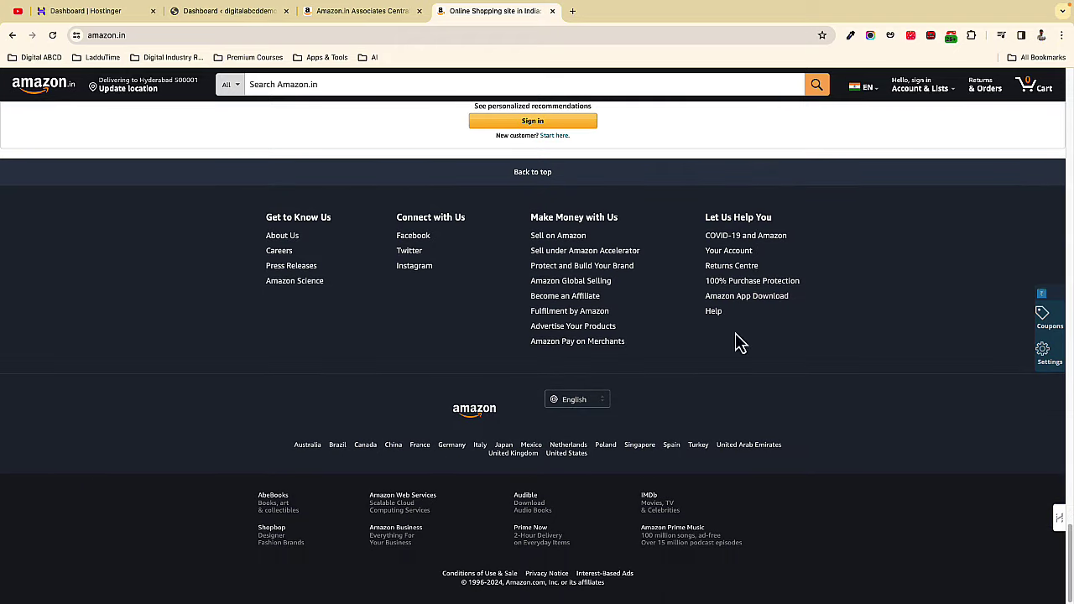
click(570, 299)
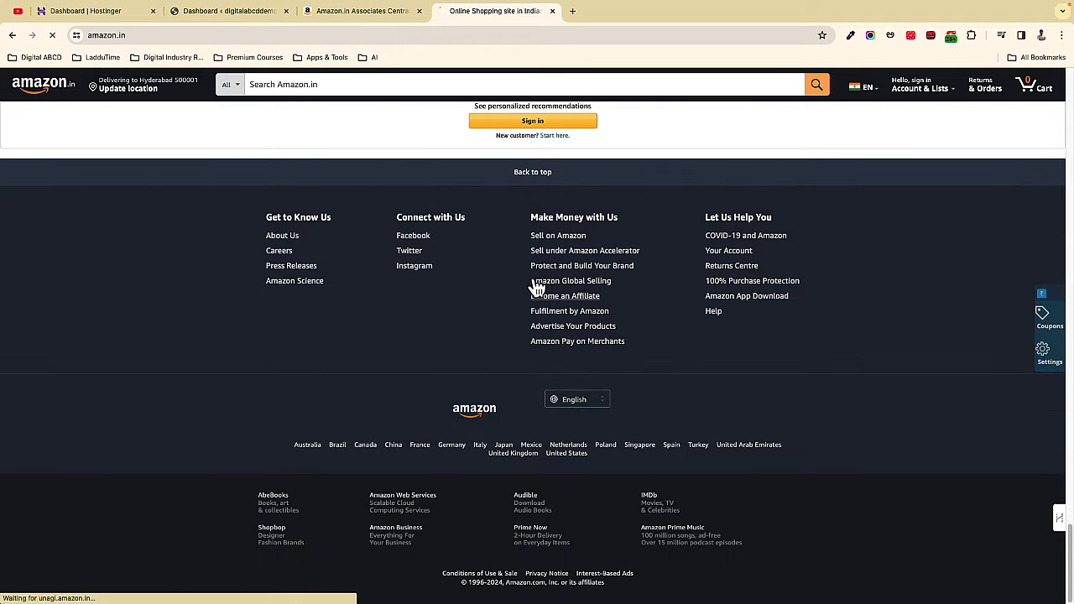
click(532, 235)
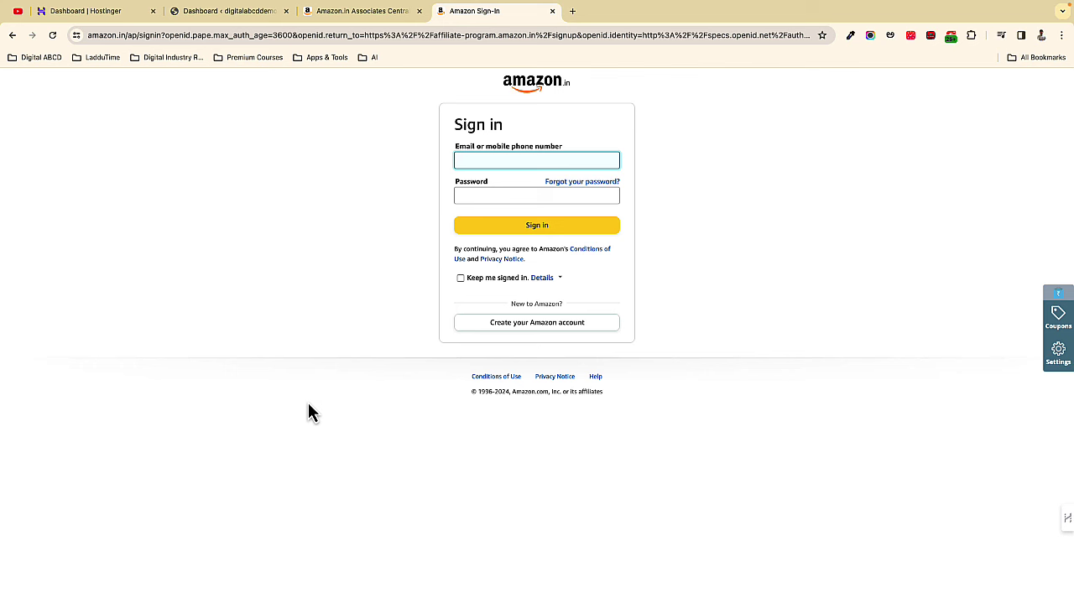
click(545, 334)
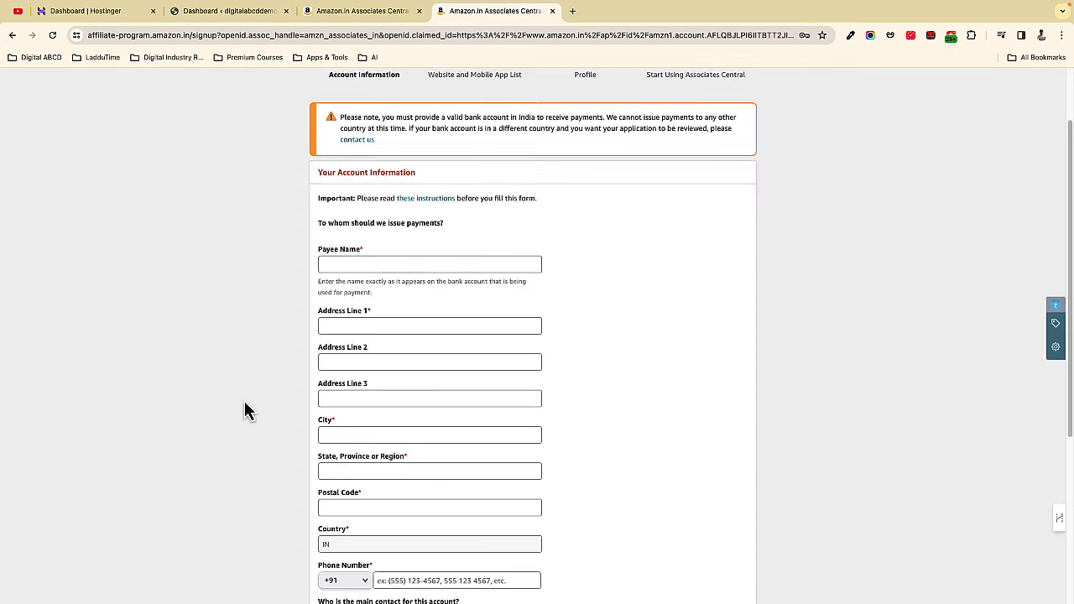
- Examine the Associates account information form, including the Indian bank account notice and the note on entering the payee name
scroll(248, 356, up, 1)
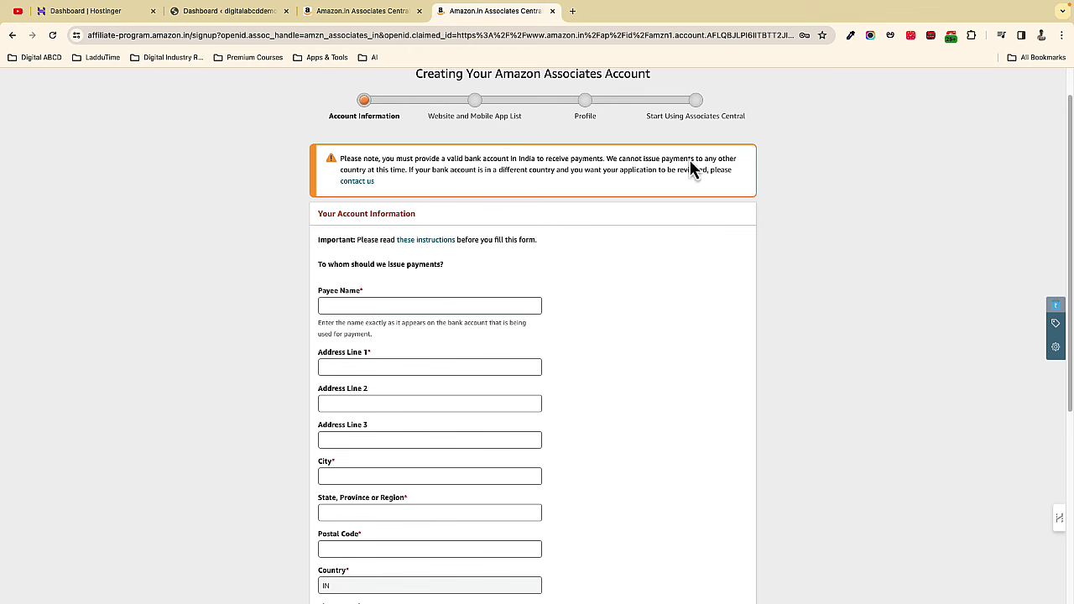
scroll(665, 209, up, 2)
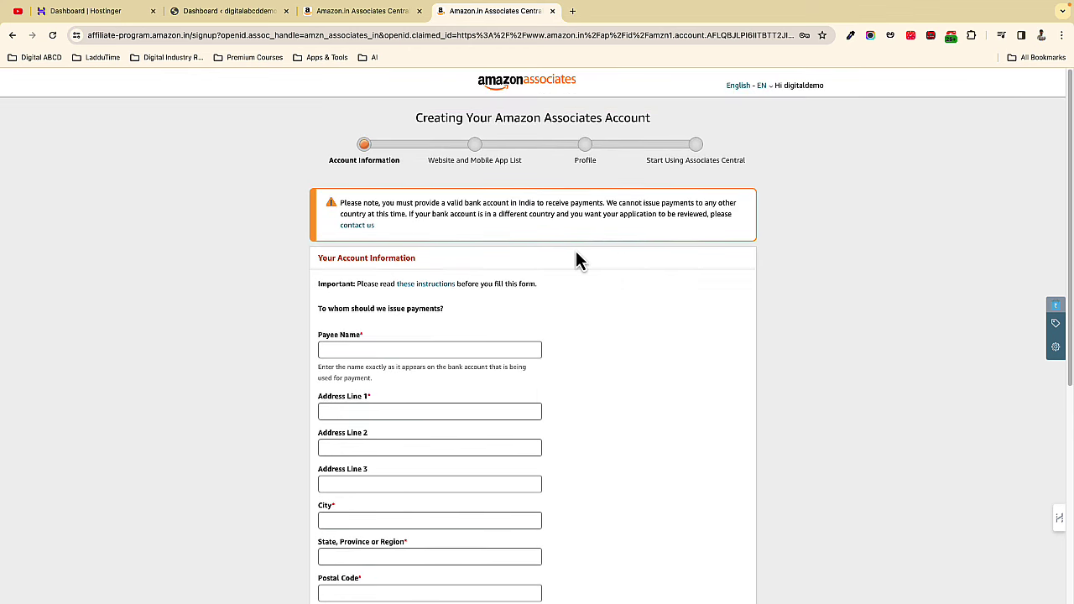
scroll(234, 304, down, 5)
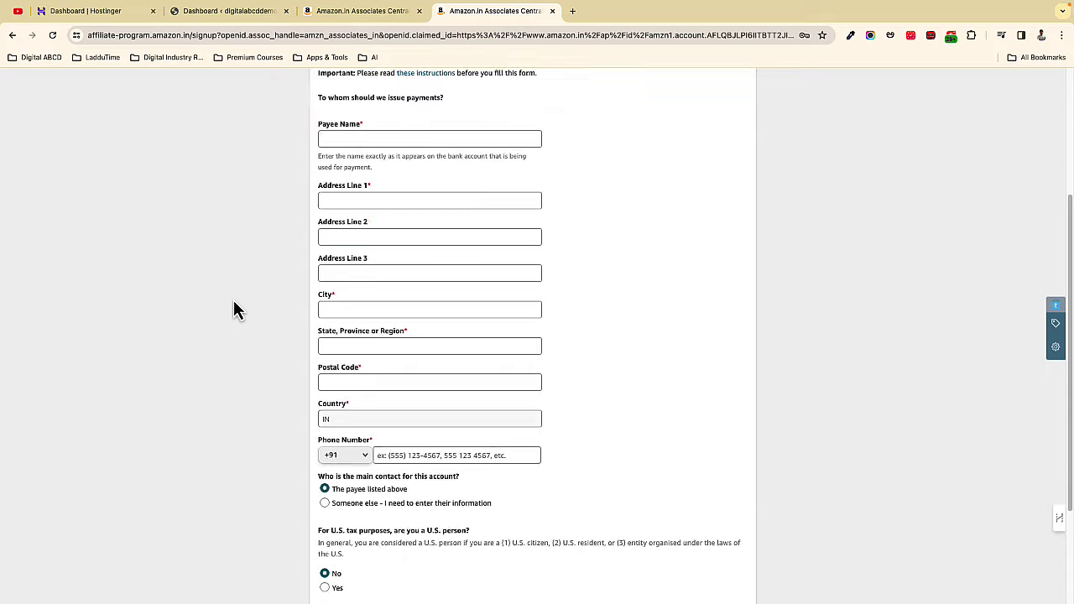
scroll(243, 302, up, 3)
scroll(249, 304, down, 1)
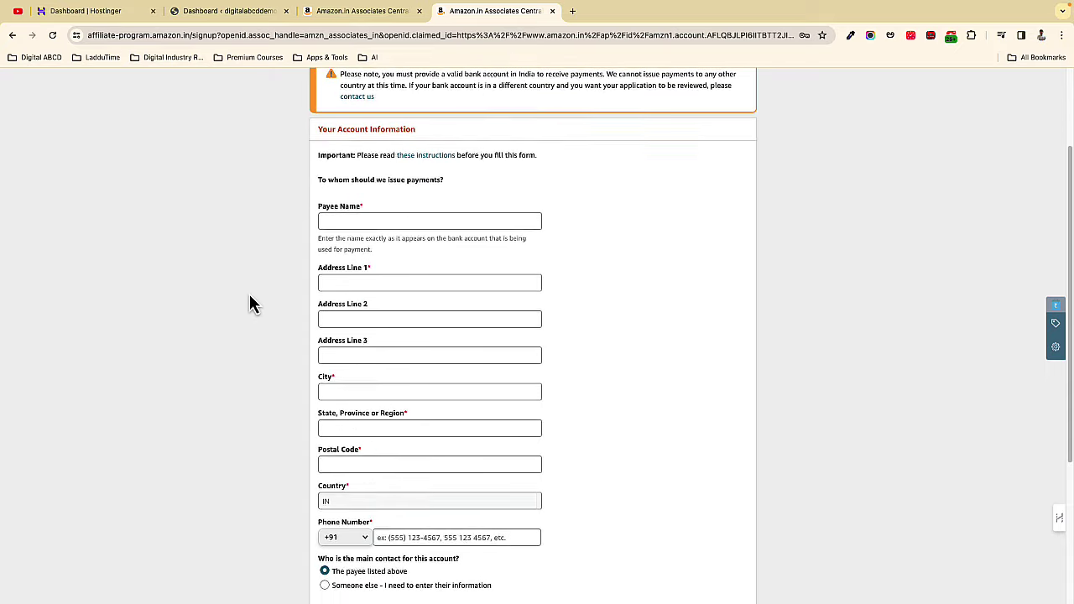
scroll(268, 289, down, 1)
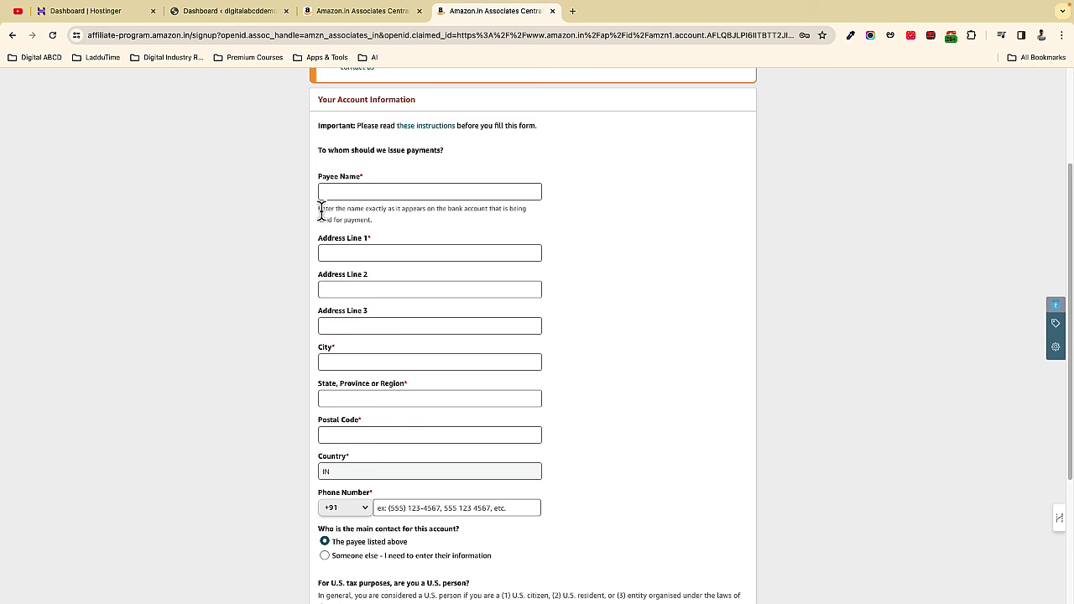
drag(319, 212, 358, 220)
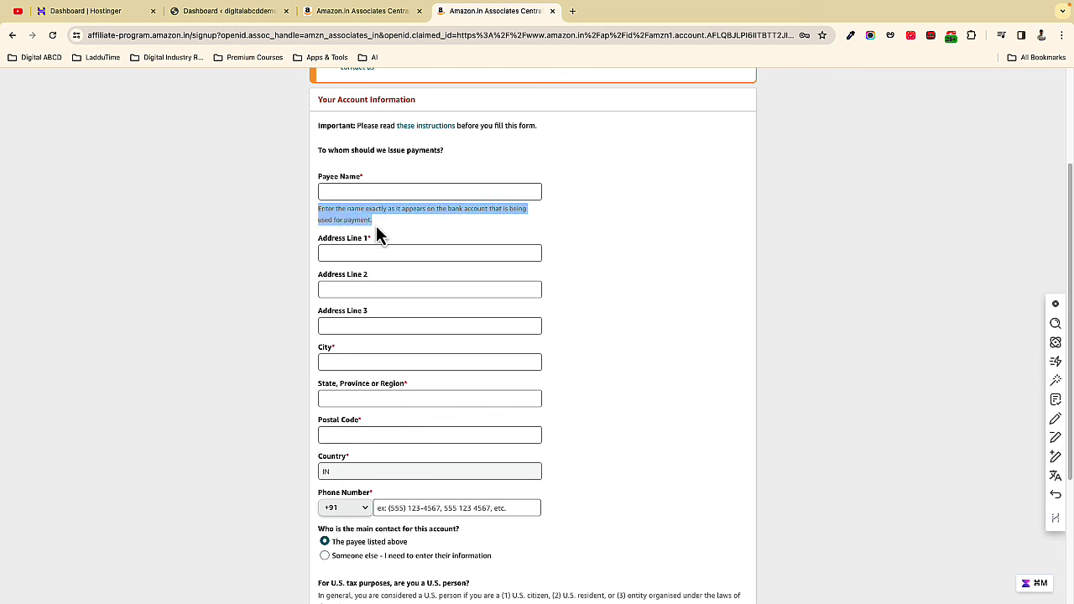
click(619, 297)
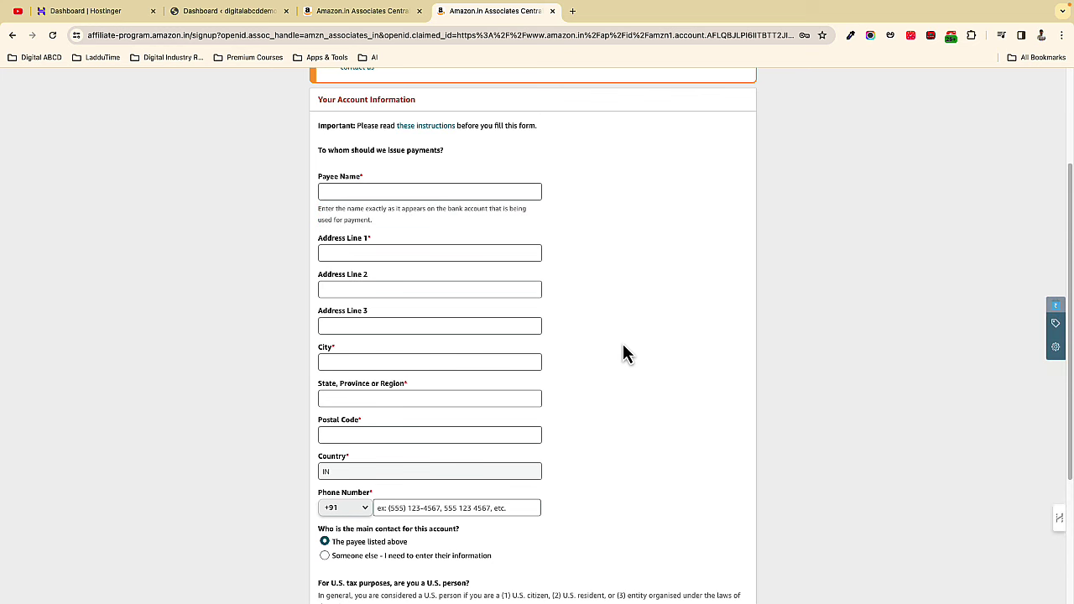
scroll(624, 353, up, 1)
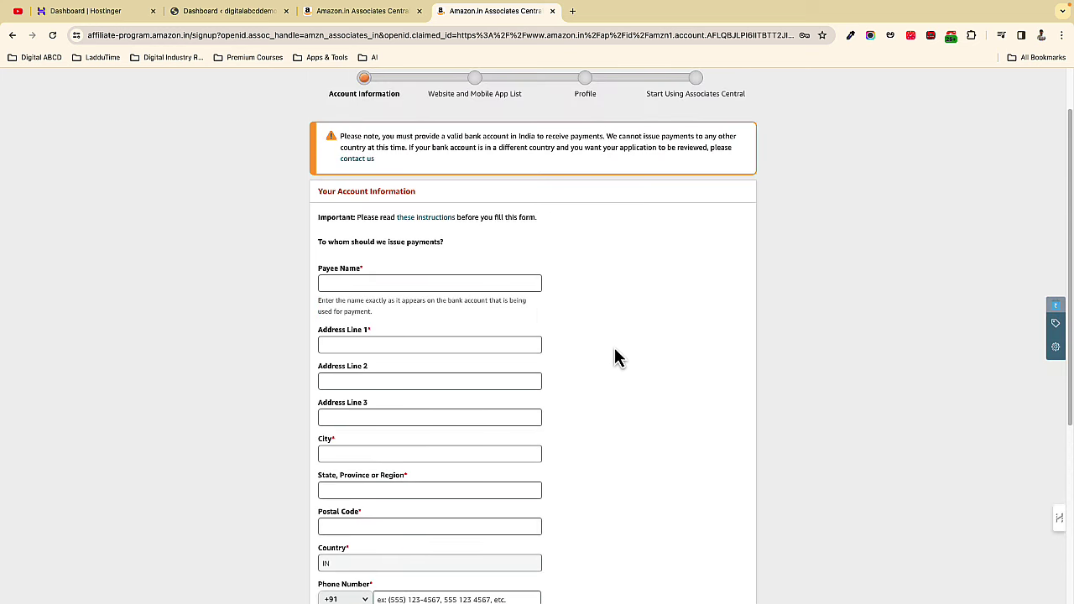
scroll(615, 351, down, 1)
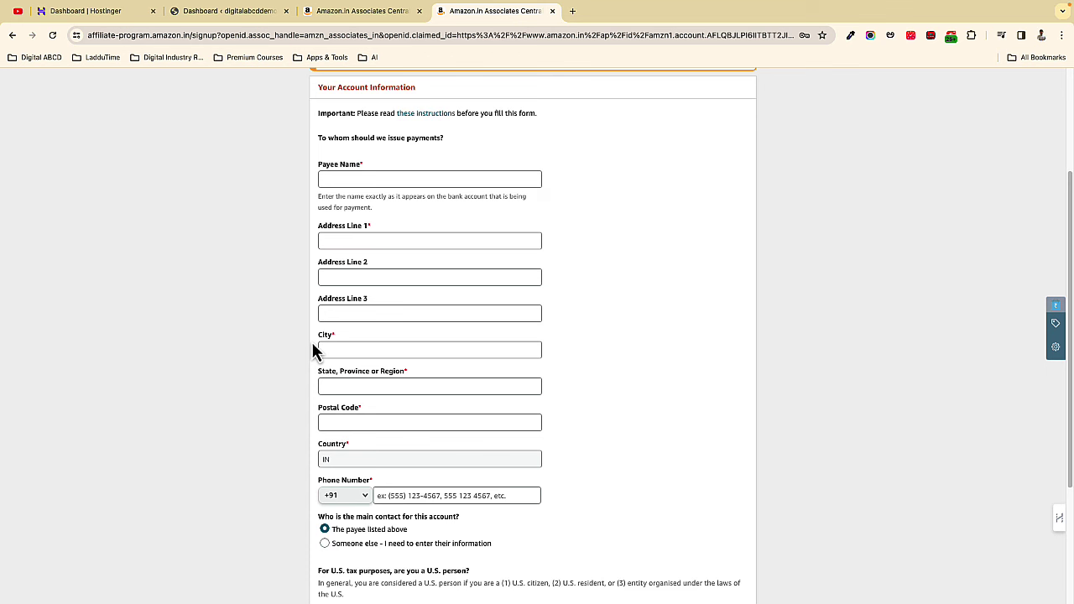
- Go through the payee name, address, phone number, main contact and U.S. tax status fields of the Associates form
click(343, 181)
click(364, 197)
scroll(358, 186, up, 1)
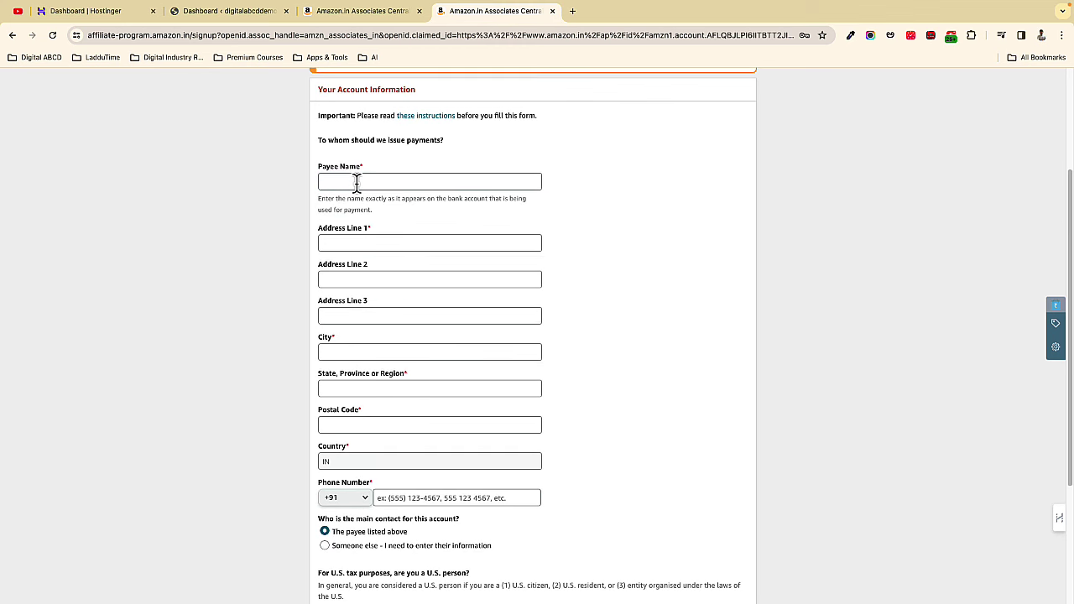
scroll(390, 285, down, 1)
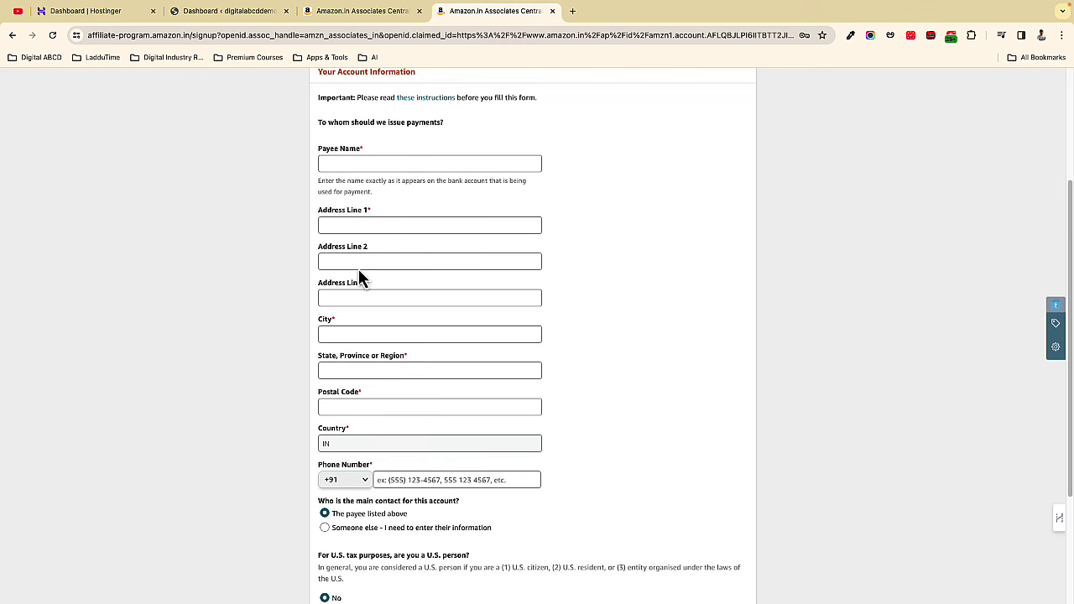
scroll(362, 418, down, 1)
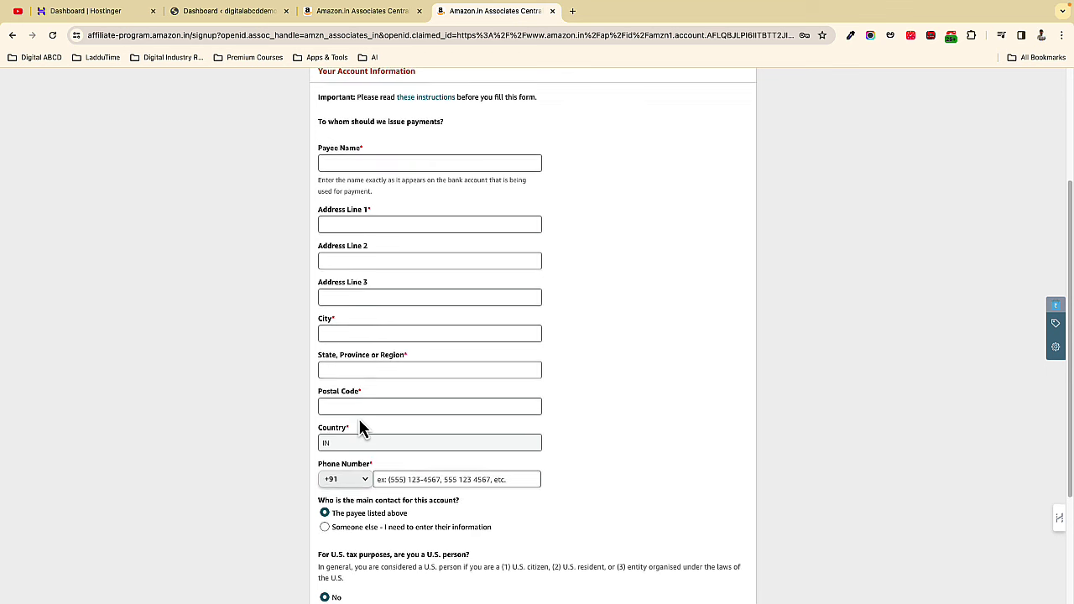
scroll(362, 426, down, 1)
scroll(389, 436, down, 1)
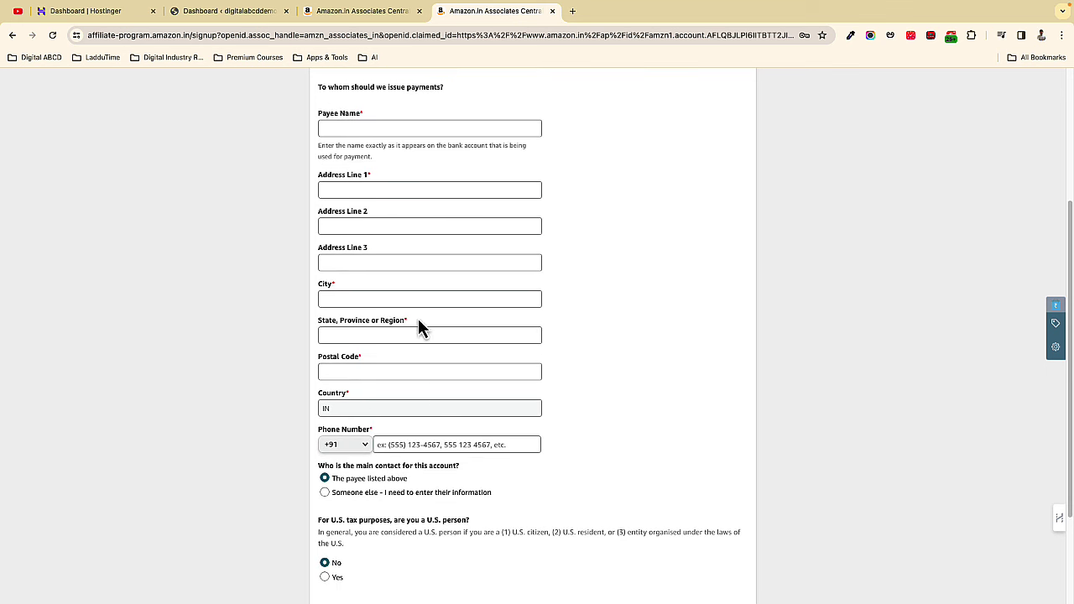
- Look over the end of the account information form and review the website description and remaining questions on the profile form
scroll(360, 388, down, 3)
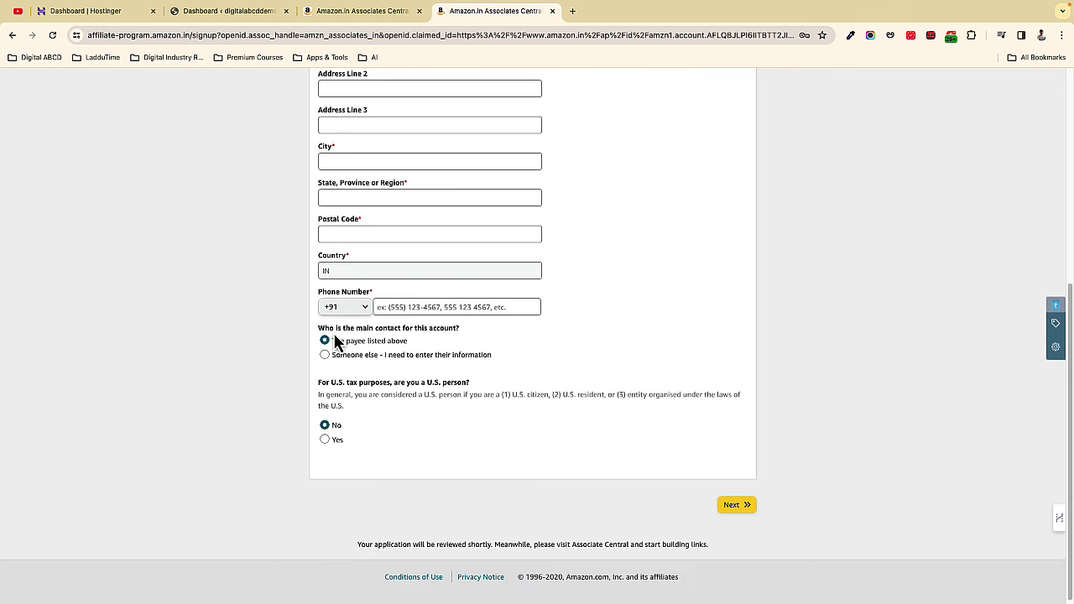
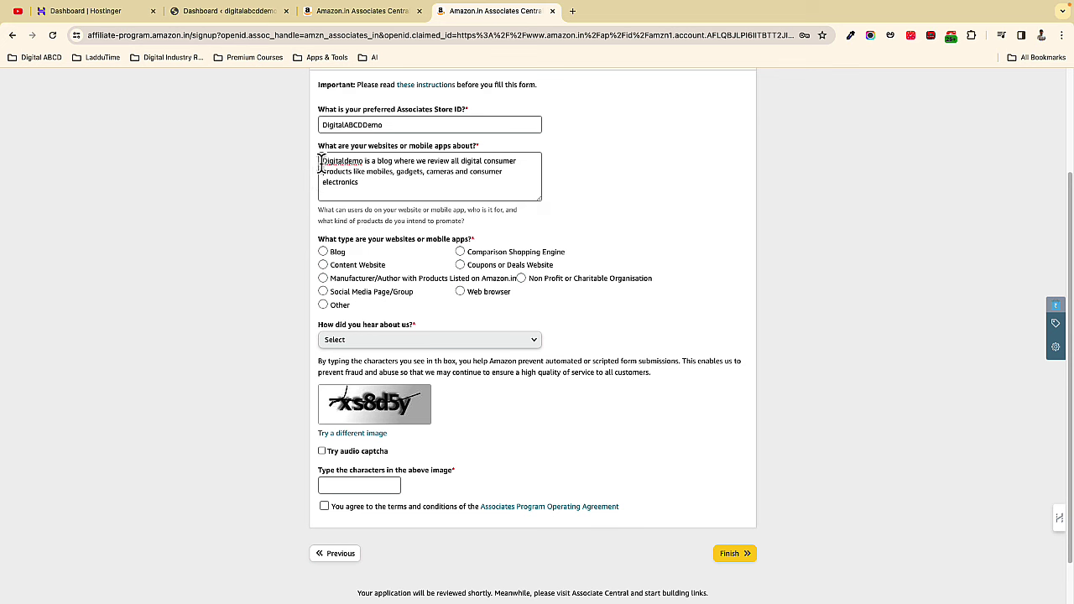
drag(322, 162, 371, 186)
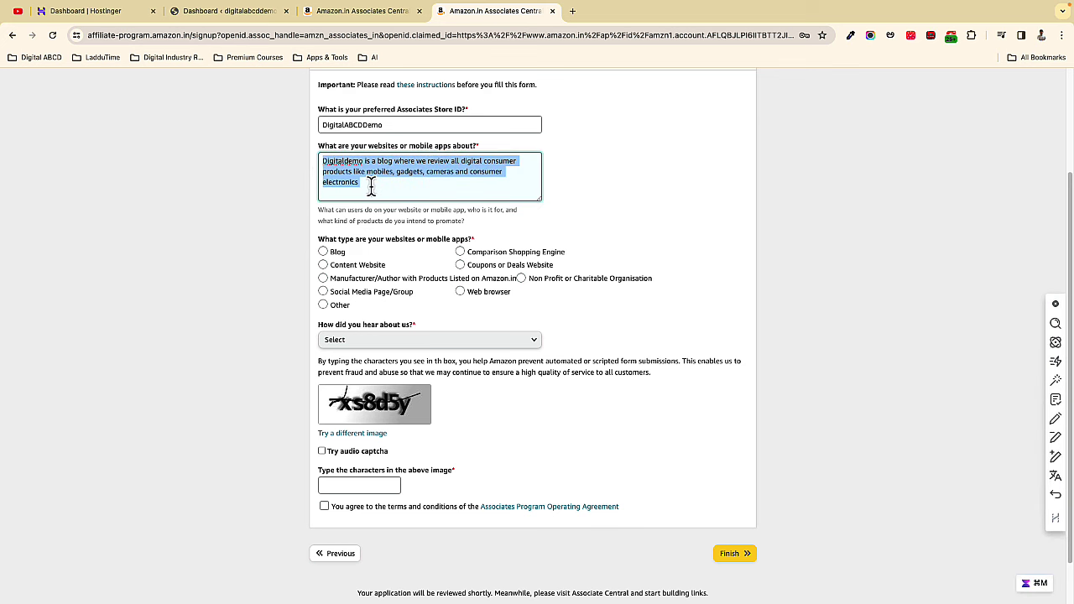
click(281, 238)
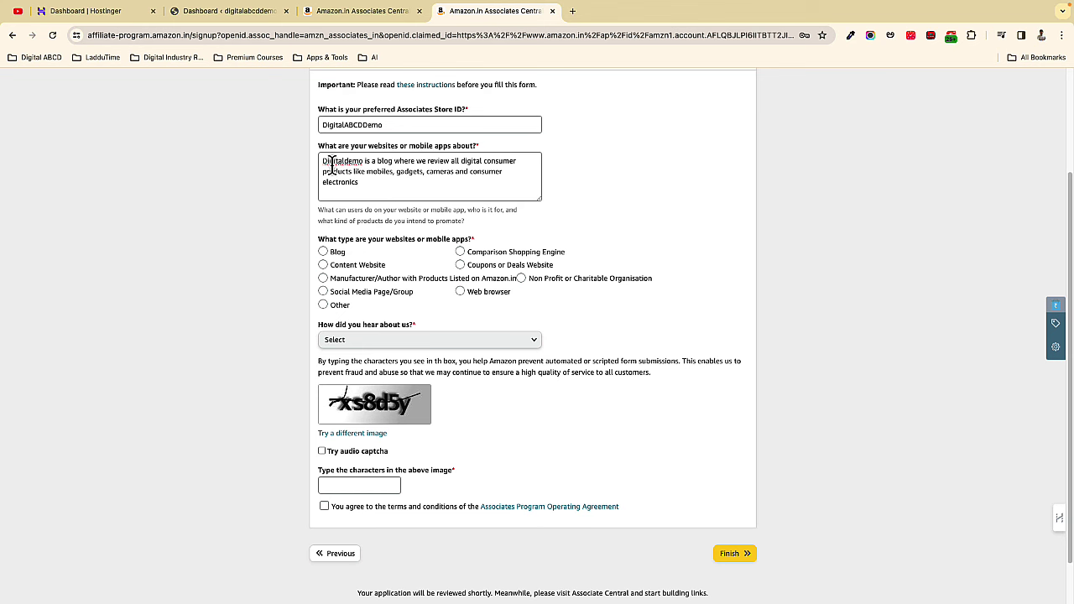
scroll(272, 251, down, 1)
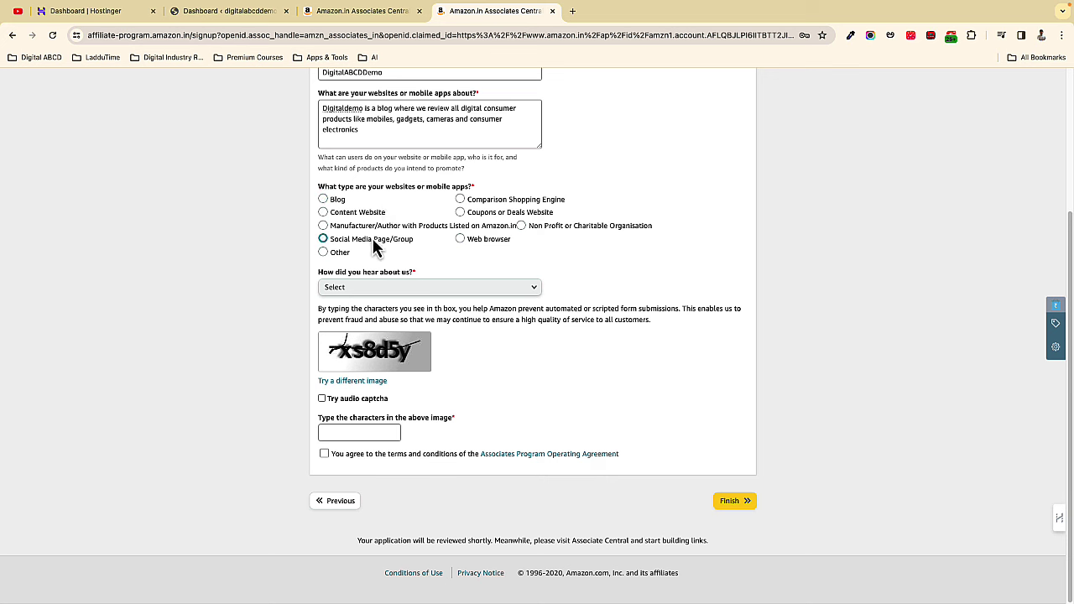
- Set the site type to Blog and the referral source to Word of Mouth, enter the captcha characters, accept the operating agreement and finish
click(324, 200)
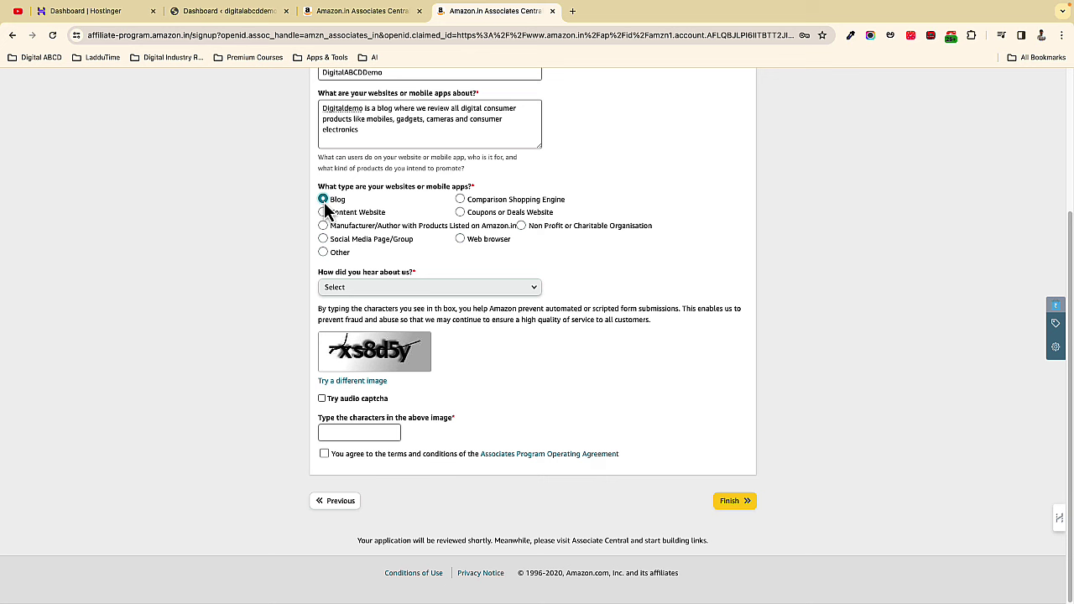
click(420, 290)
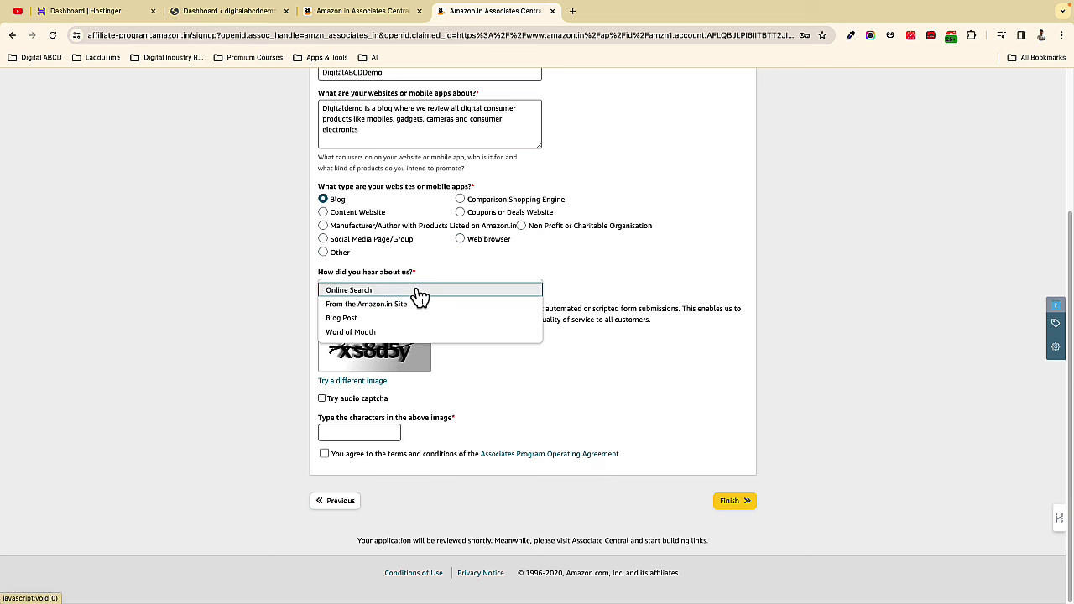
click(350, 331)
click(355, 433)
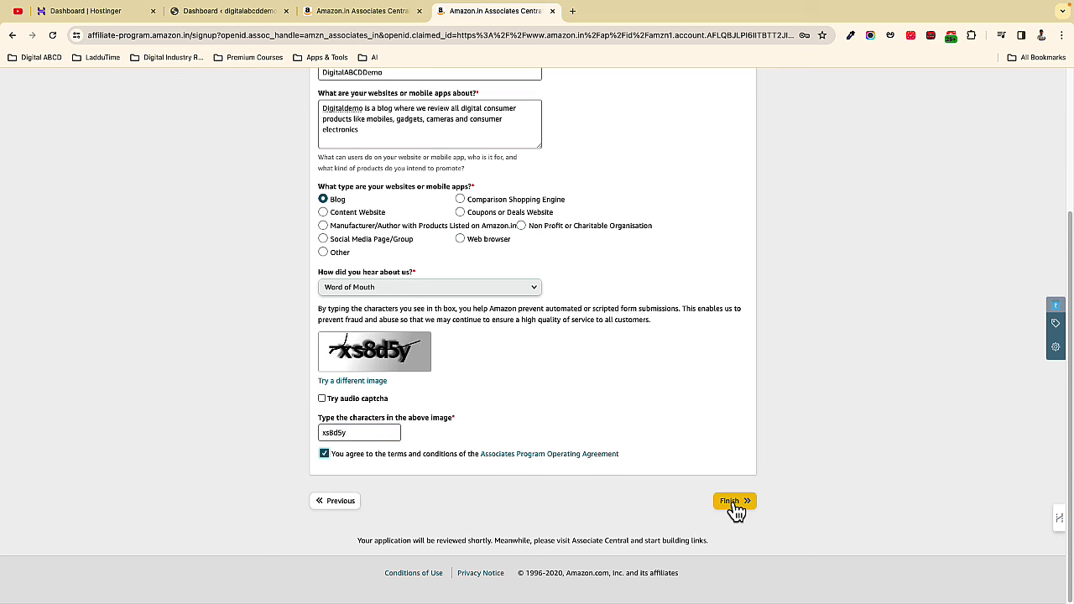
click(732, 504)
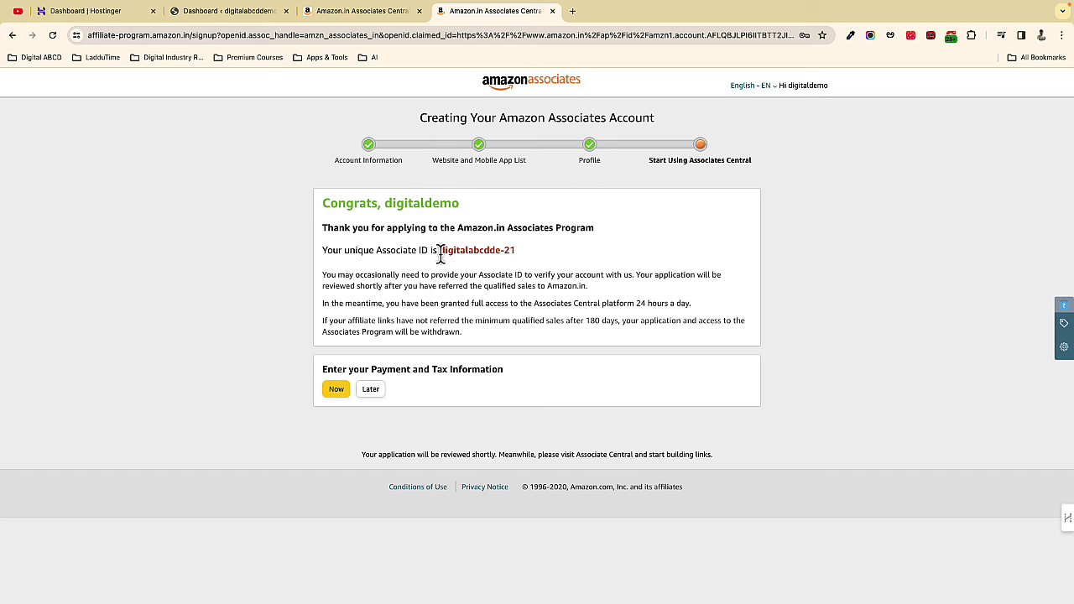
- Check the unique Associate ID, enter the payment information now with Pay me by NEFT, and continue with tax information
drag(440, 255, 502, 256)
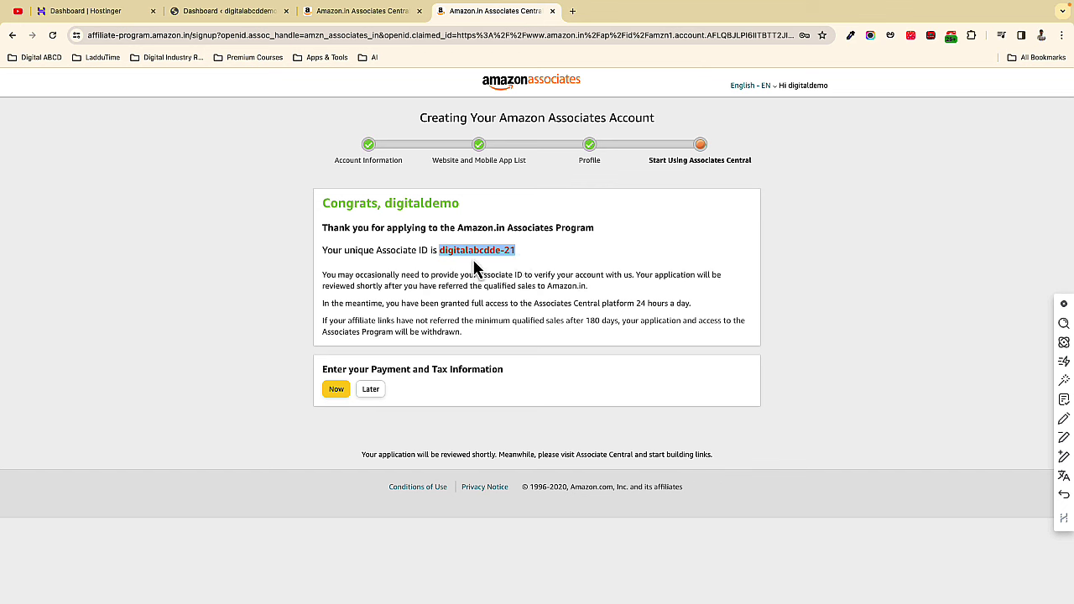
click(338, 372)
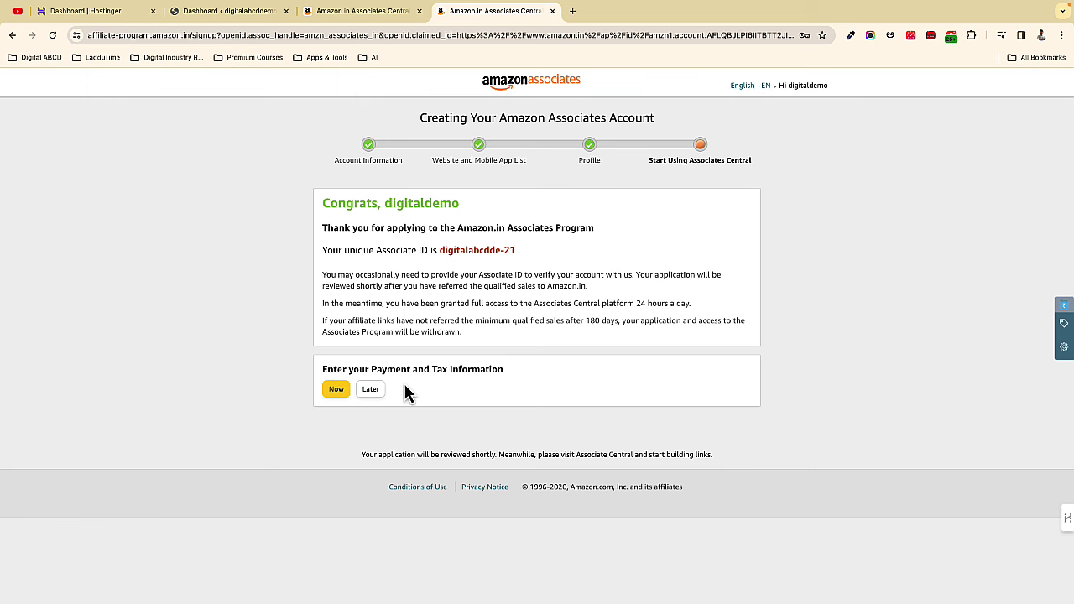
click(335, 390)
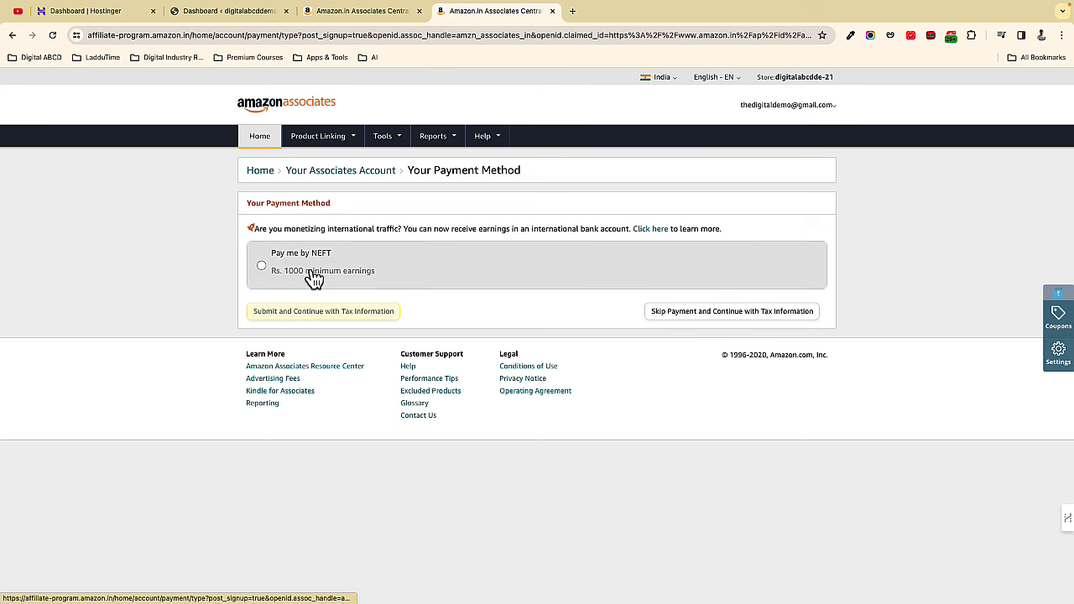
click(262, 267)
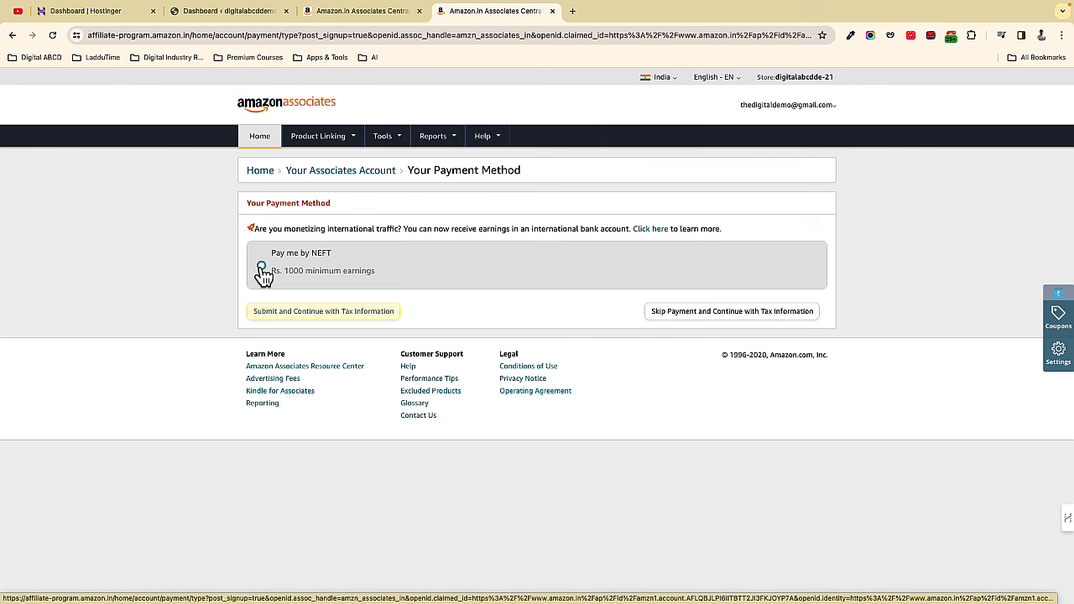
click(261, 267)
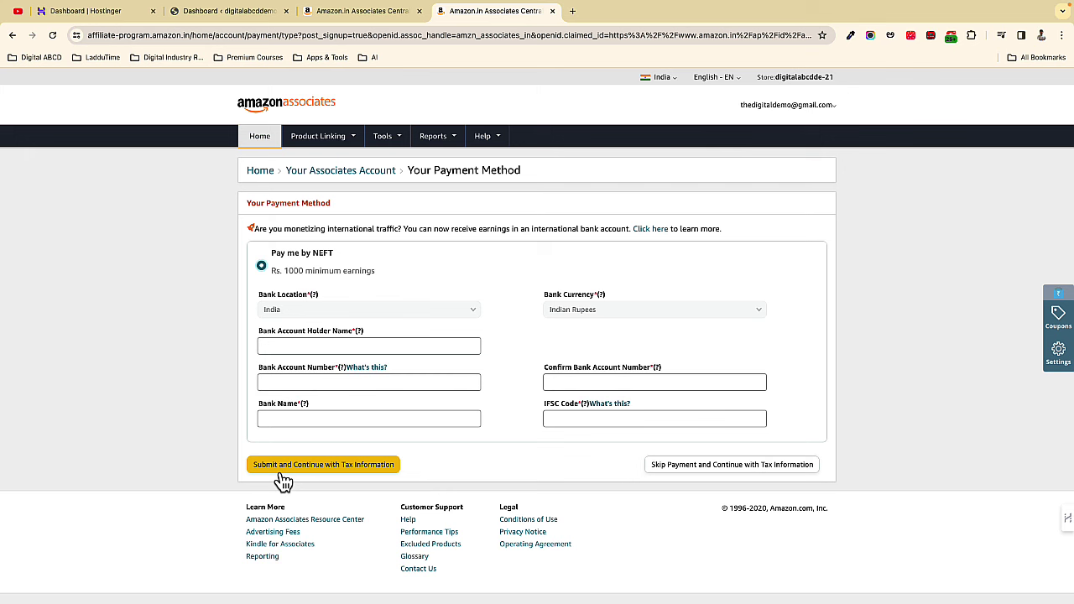
click(372, 468)
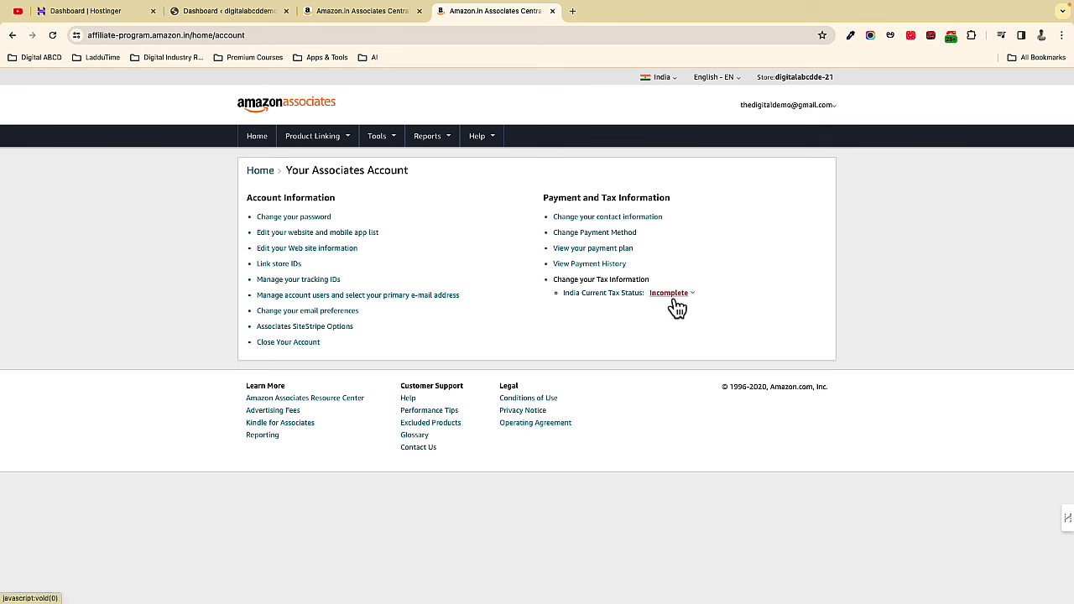
- Open the India tax information, go through the PAN and GST form with the Individual classification, and exit the tax interview
click(601, 301)
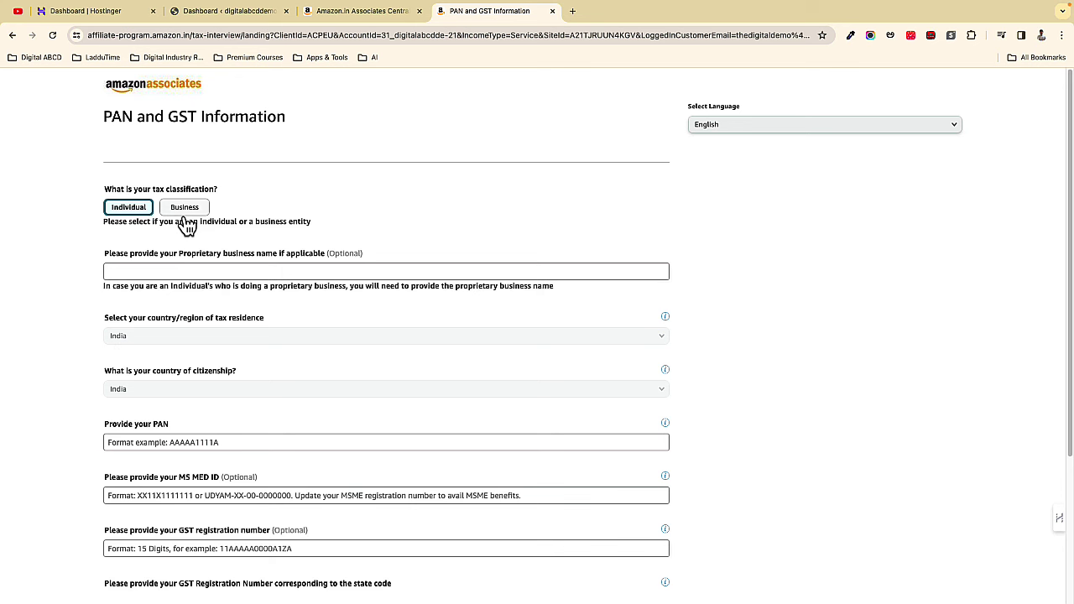
scroll(146, 244, down, 3)
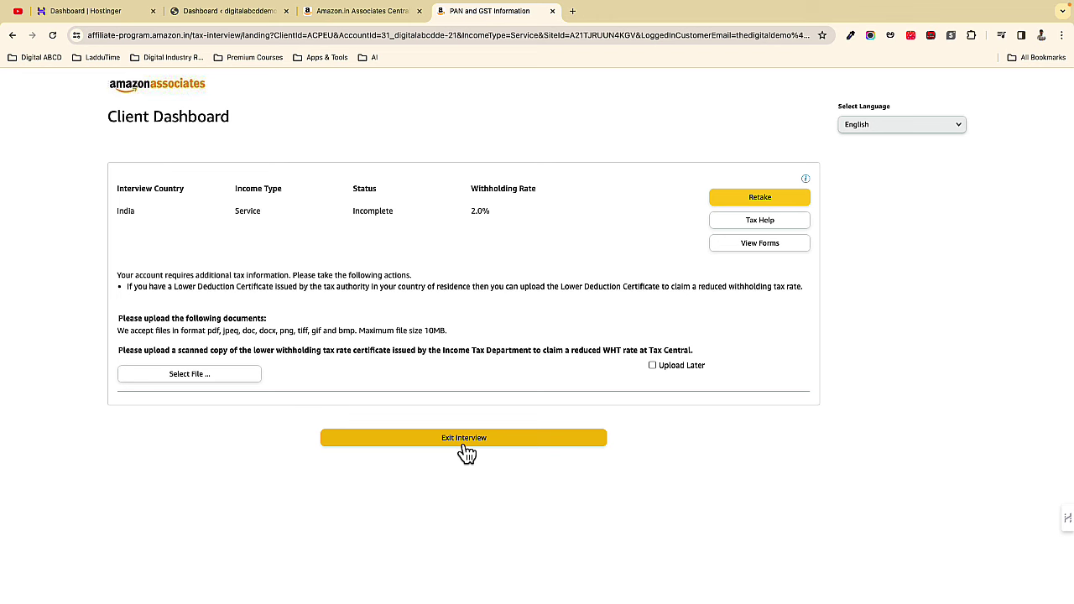
click(467, 454)
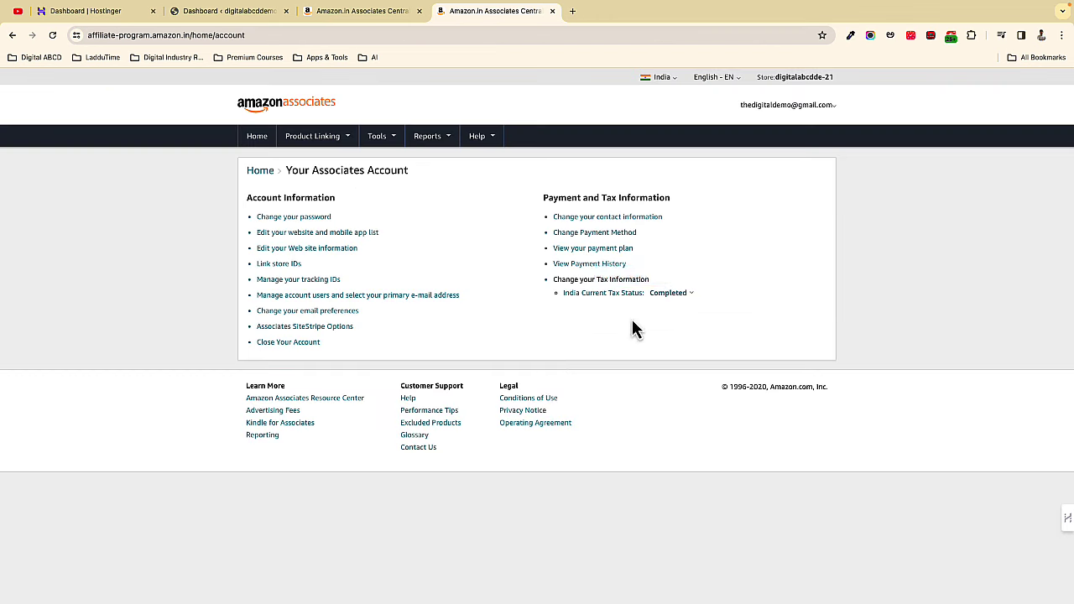
mouse_move(681, 303)
- Open the SiteStripe tool page and follow its further information link to the Associates SiteStripe options
mouse_move(351, 161)
mouse_move(396, 146)
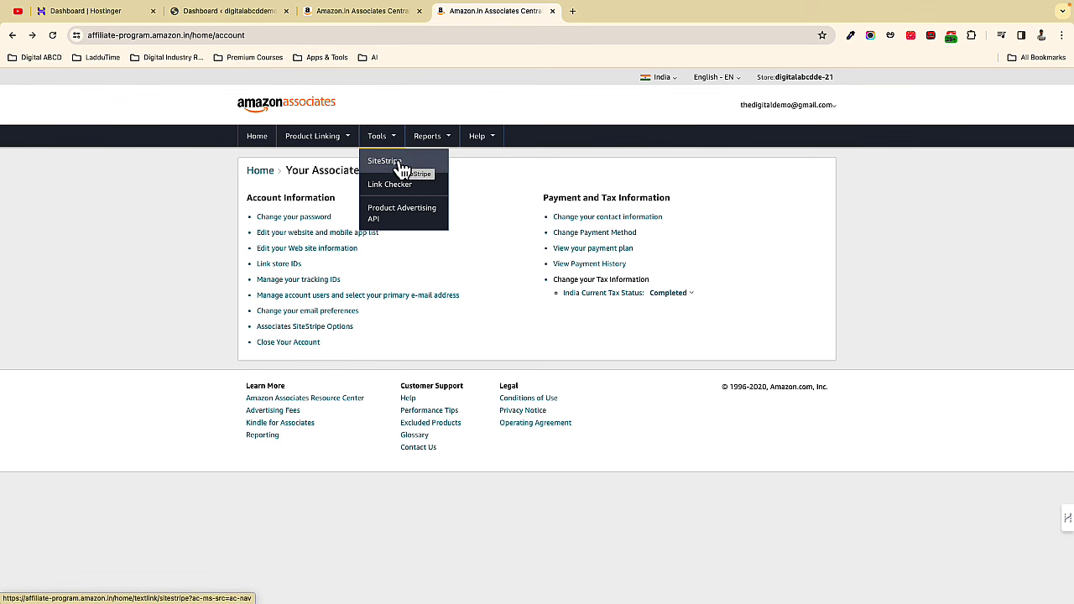
click(407, 173)
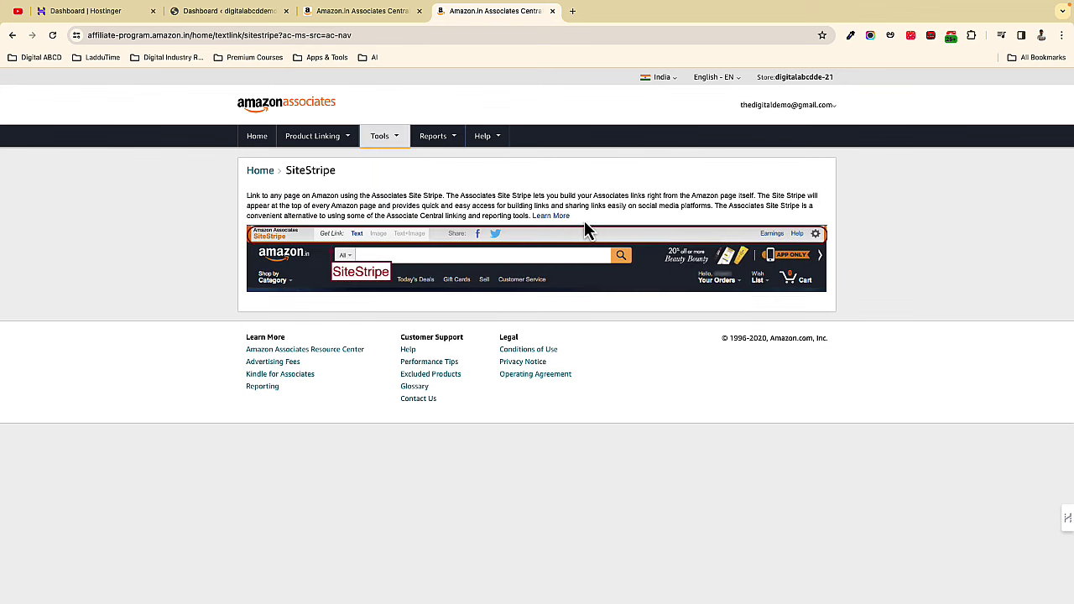
click(553, 218)
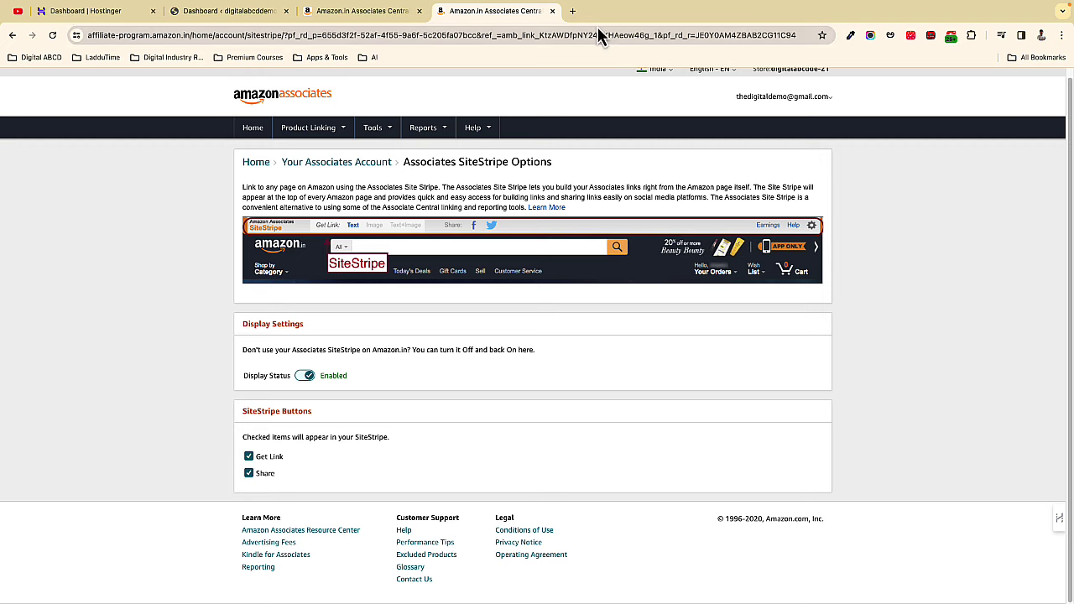
- Load amazon.in in a new browser tab and open the 32-inch budget TVs from the homepage
click(573, 12)
text(amazon.in)
click(518, 17)
click(635, 15)
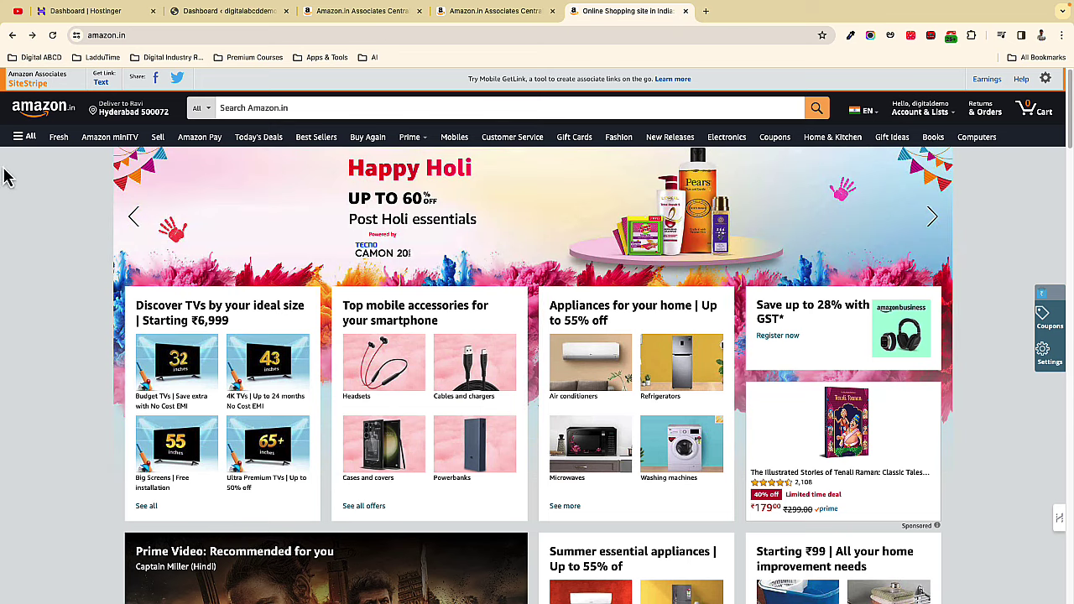
scroll(293, 457, down, 3)
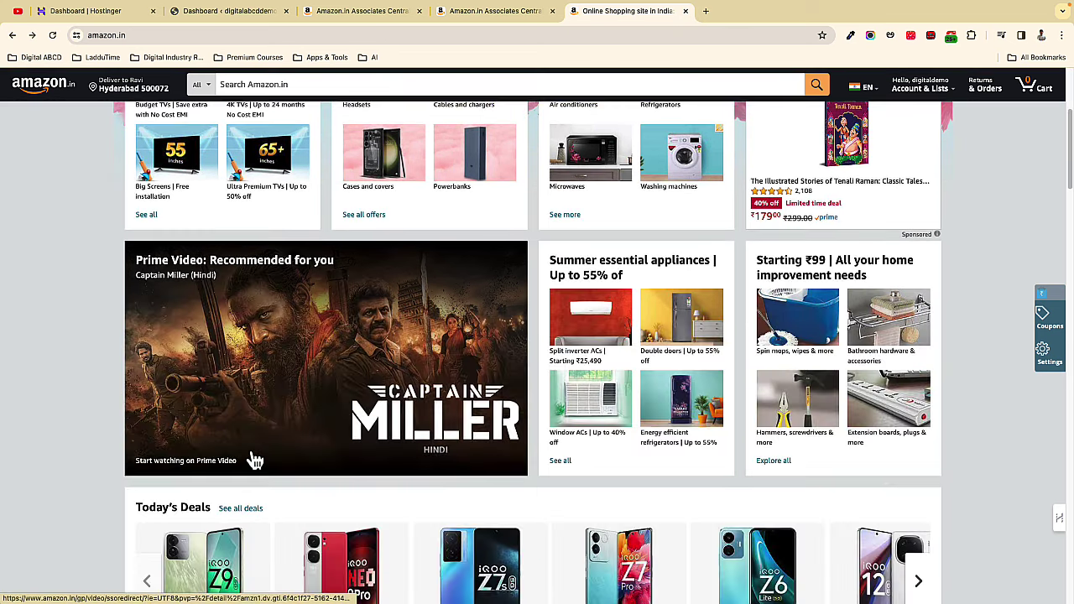
scroll(255, 455, up, 3)
click(180, 369)
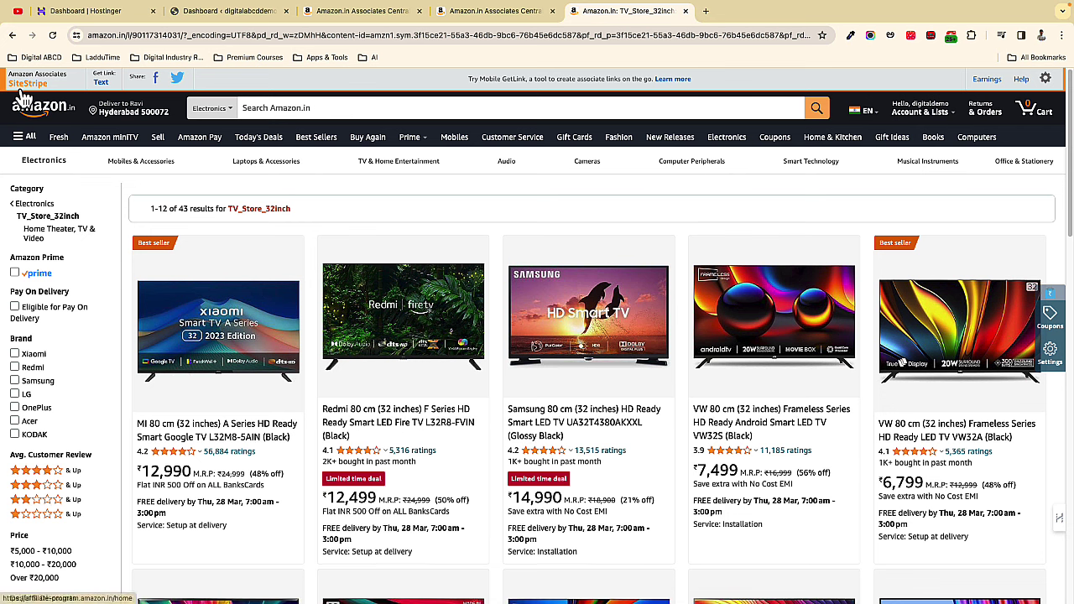
- Get a short SiteStripe text link for the 32-inch TV results page and select the generated link
click(104, 85)
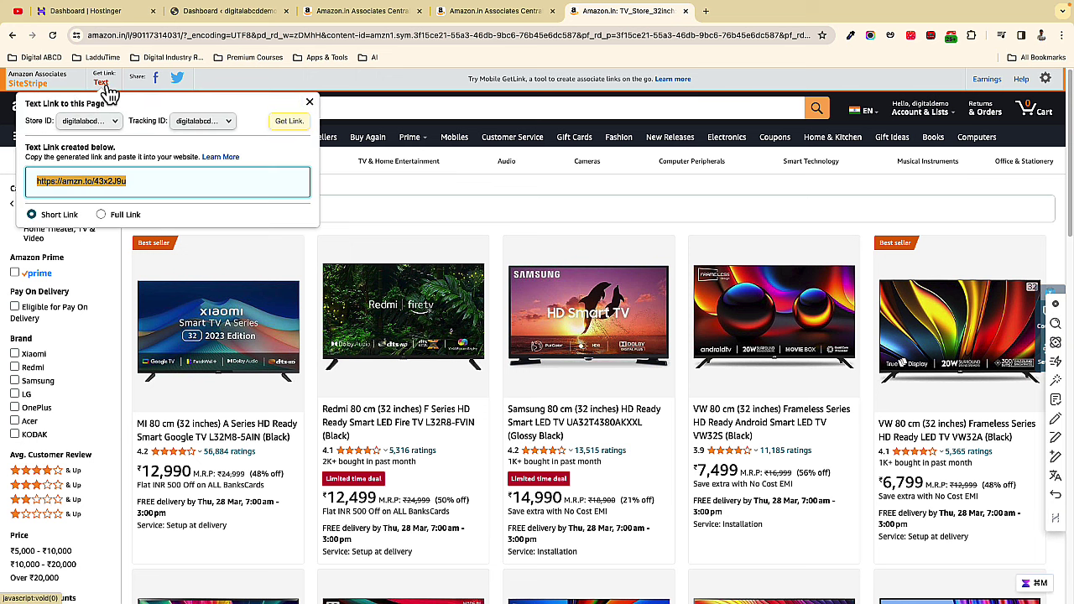
click(140, 184)
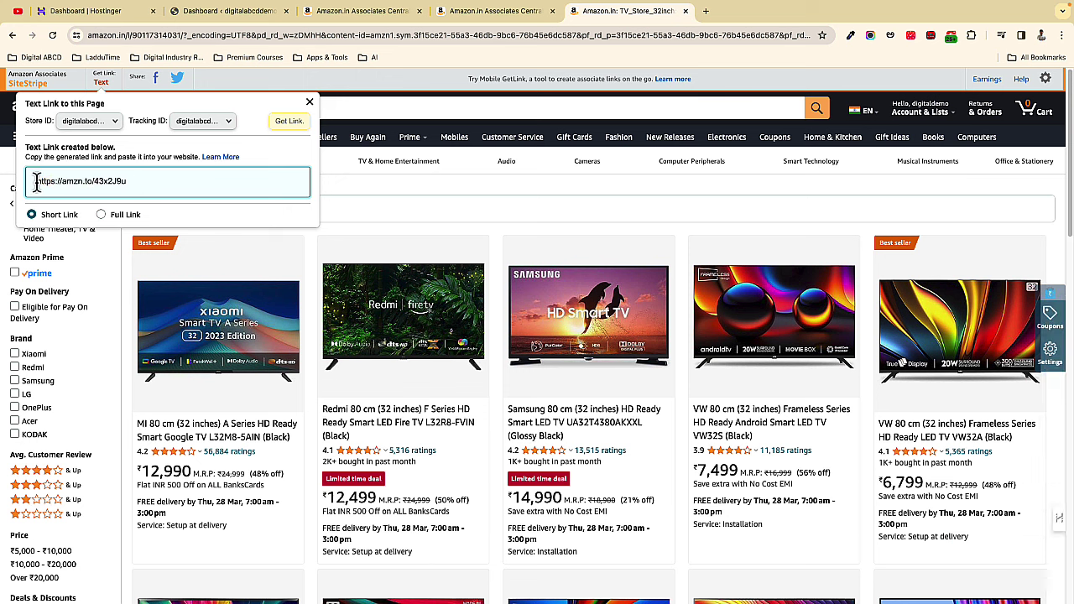
drag(37, 183, 119, 189)
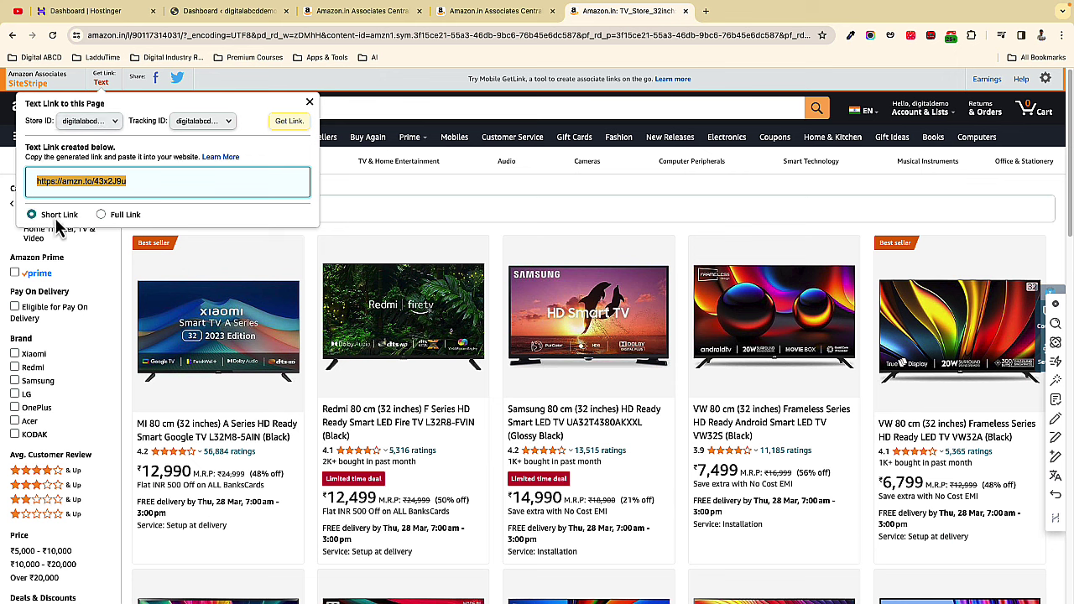
- Switch the text link to Full Link and examine the whole URL, including the store tag it contains
click(102, 215)
click(192, 178)
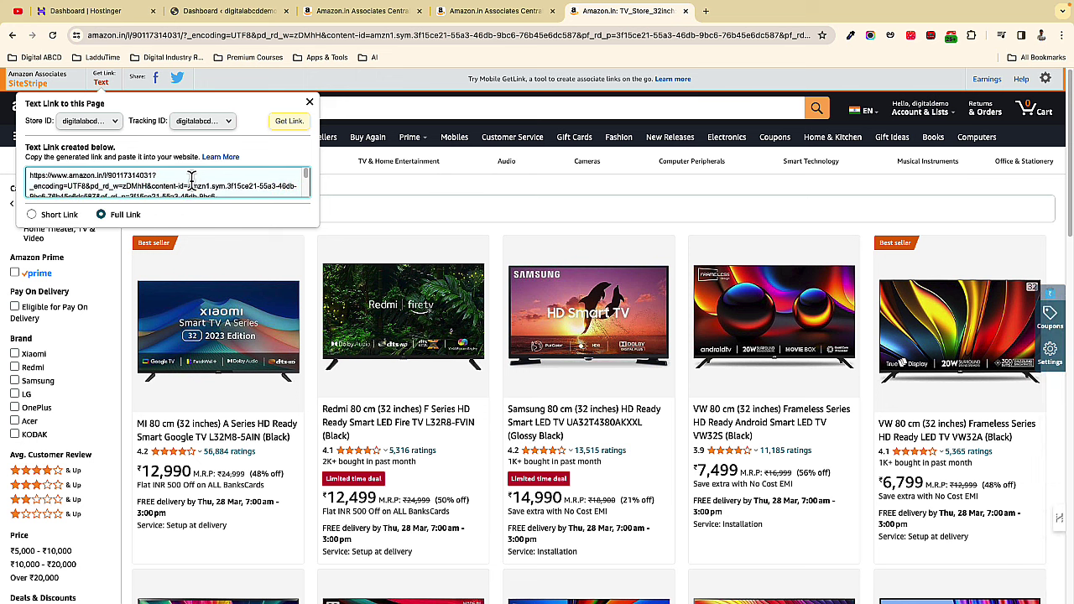
scroll(208, 185, down, 2)
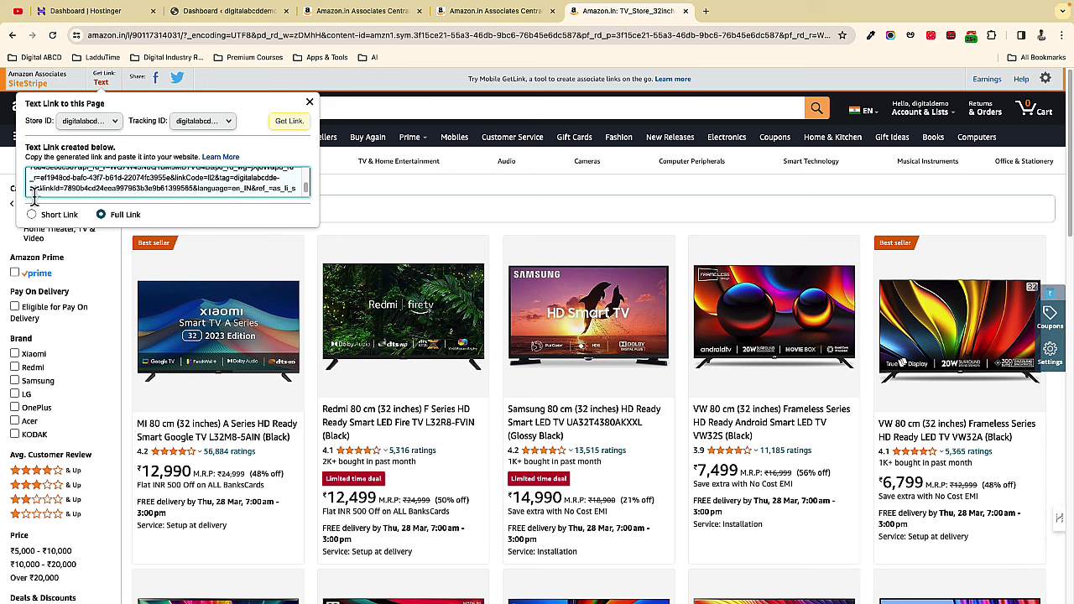
scroll(120, 183, up, 3)
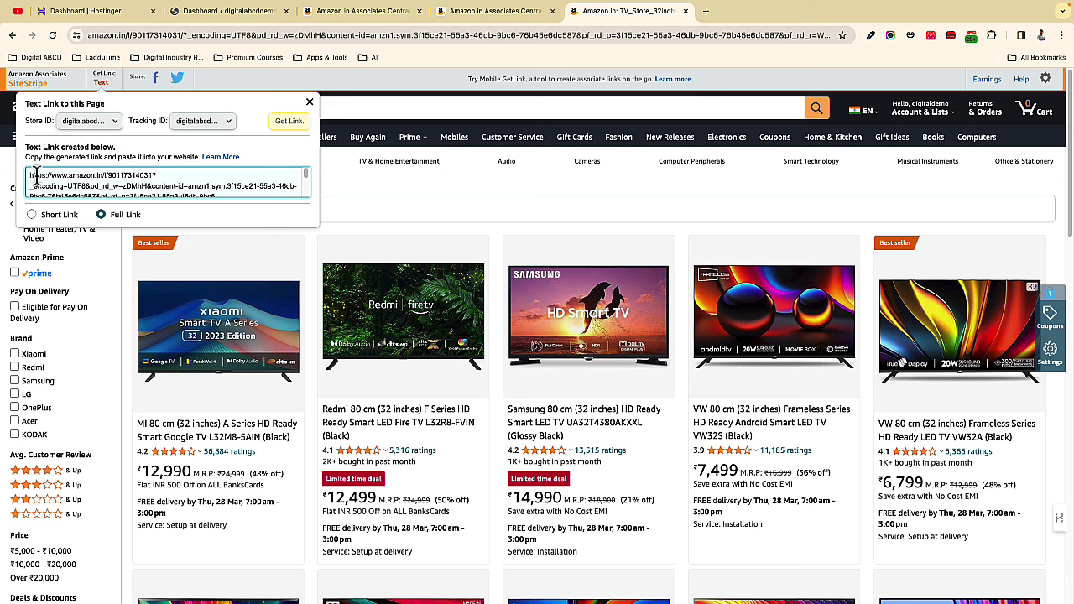
drag(36, 176, 182, 191)
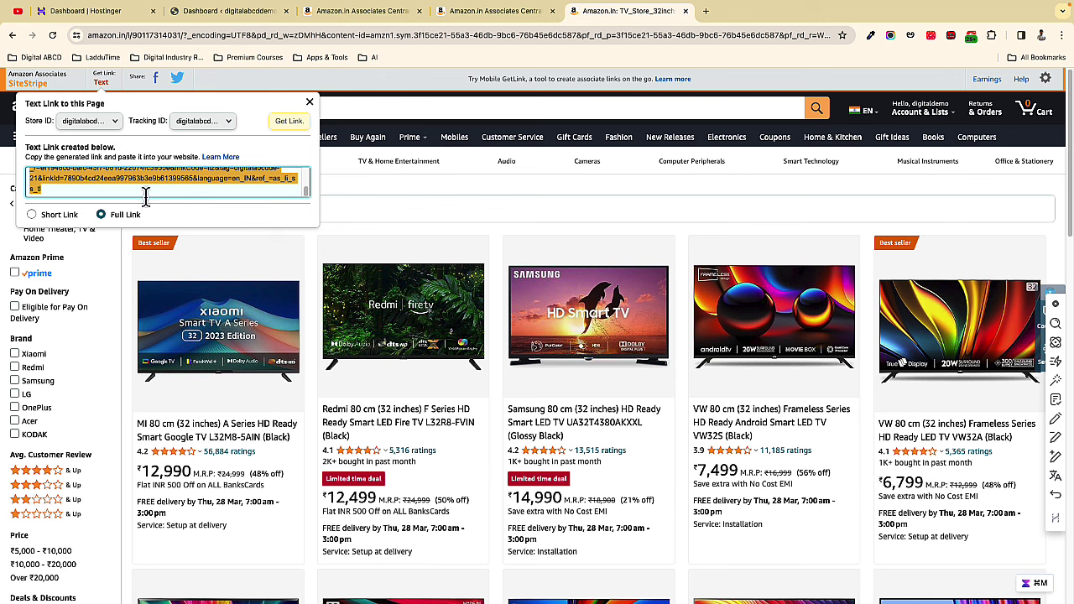
- Set the text link back to Short Link, select the URL, and return to the Associates SiteStripe options page
click(52, 219)
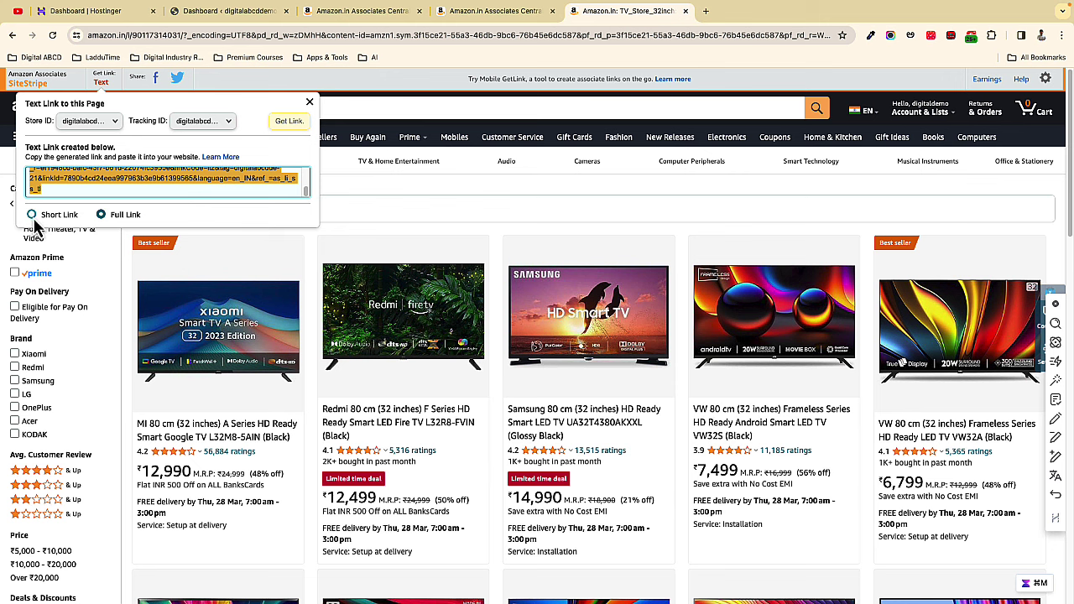
click(156, 192)
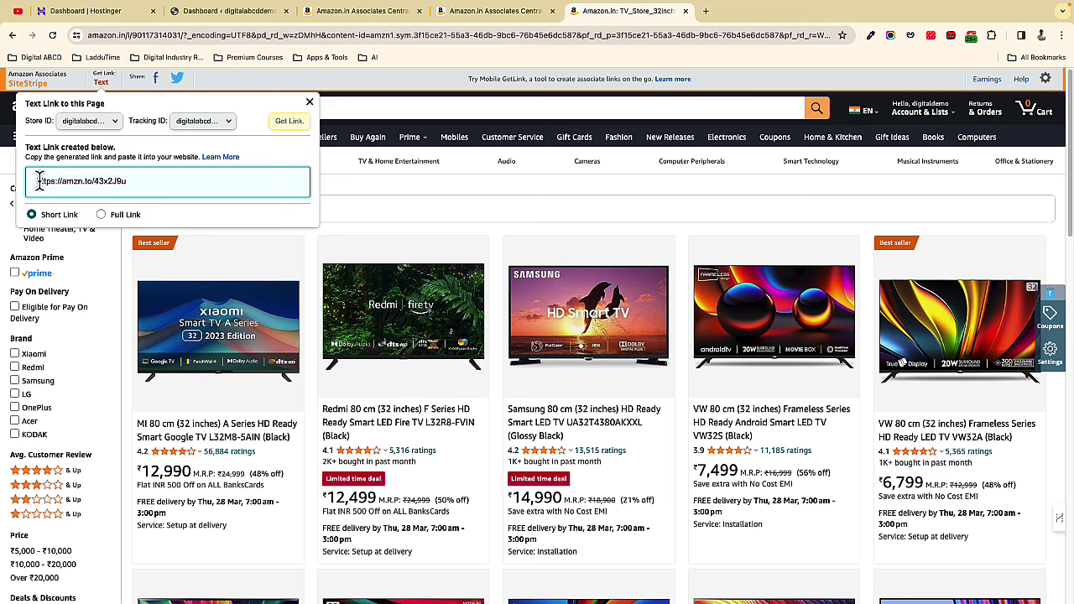
drag(33, 181, 154, 178)
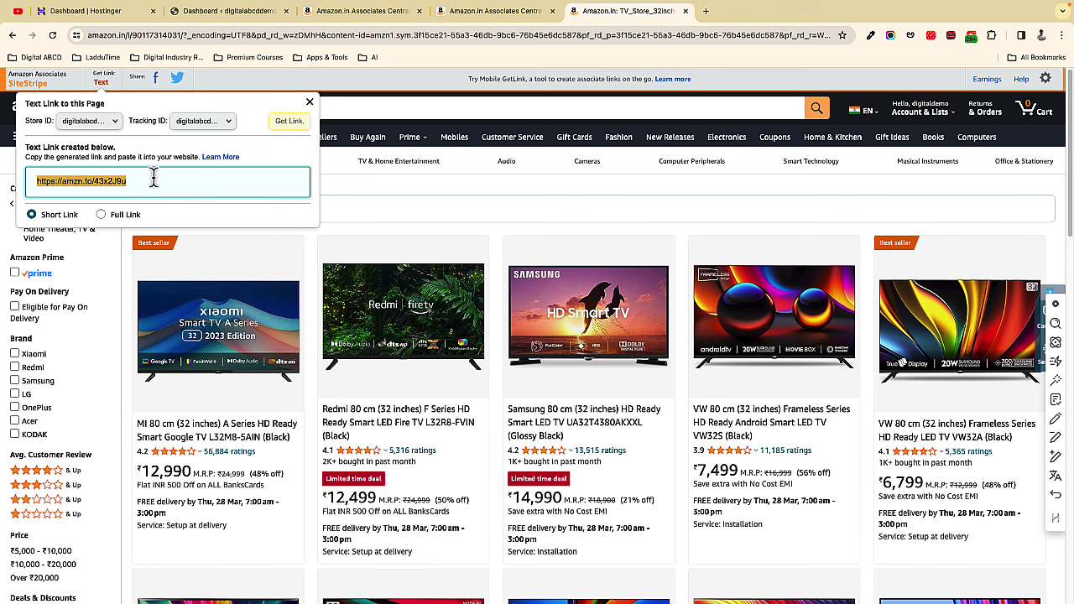
key(ctrl+shift+Tab)
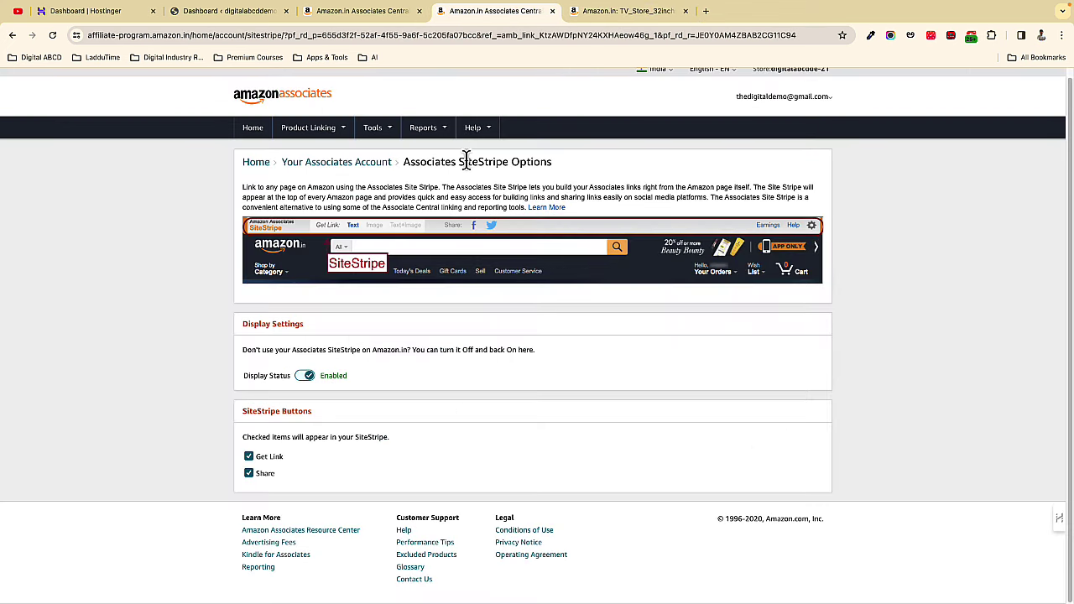
- Open the Associates Earnings Report and examine the earnings chart and the fees, bounties and total earnings summaries
mouse_move(426, 135)
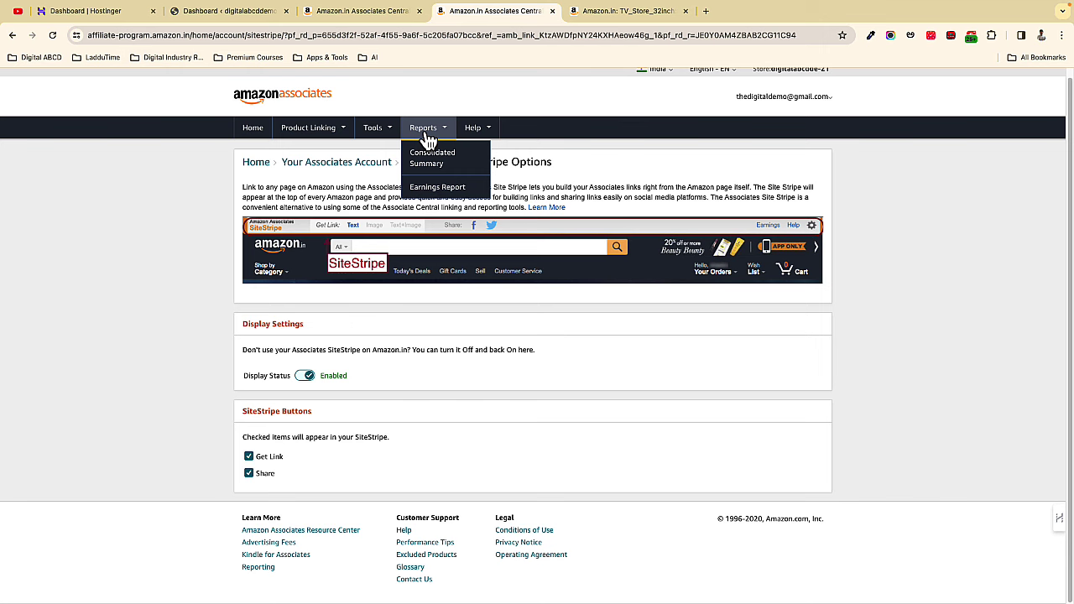
click(435, 192)
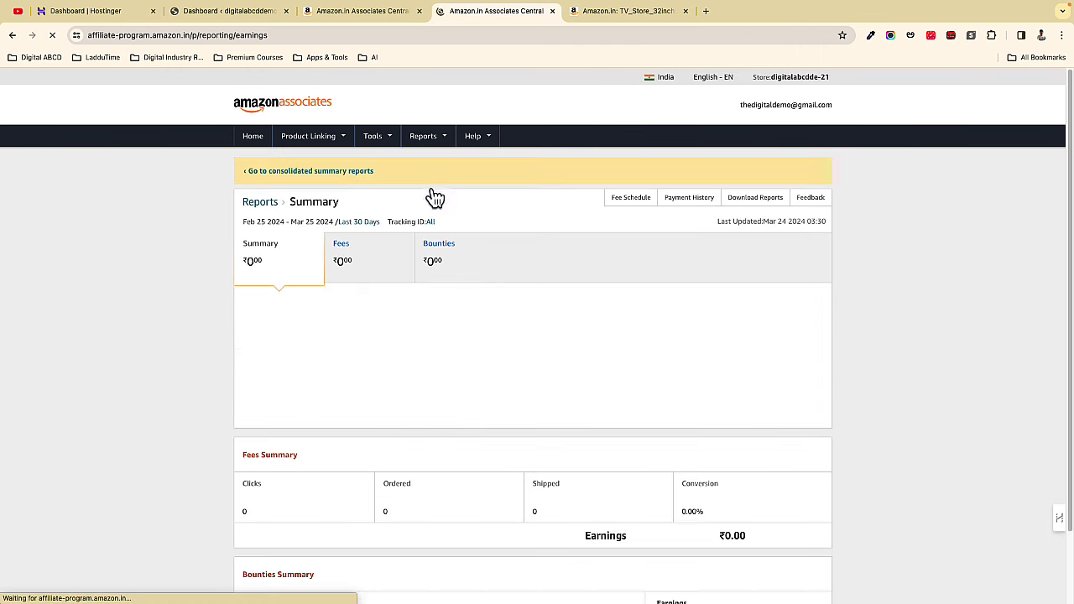
scroll(238, 296, down, 2)
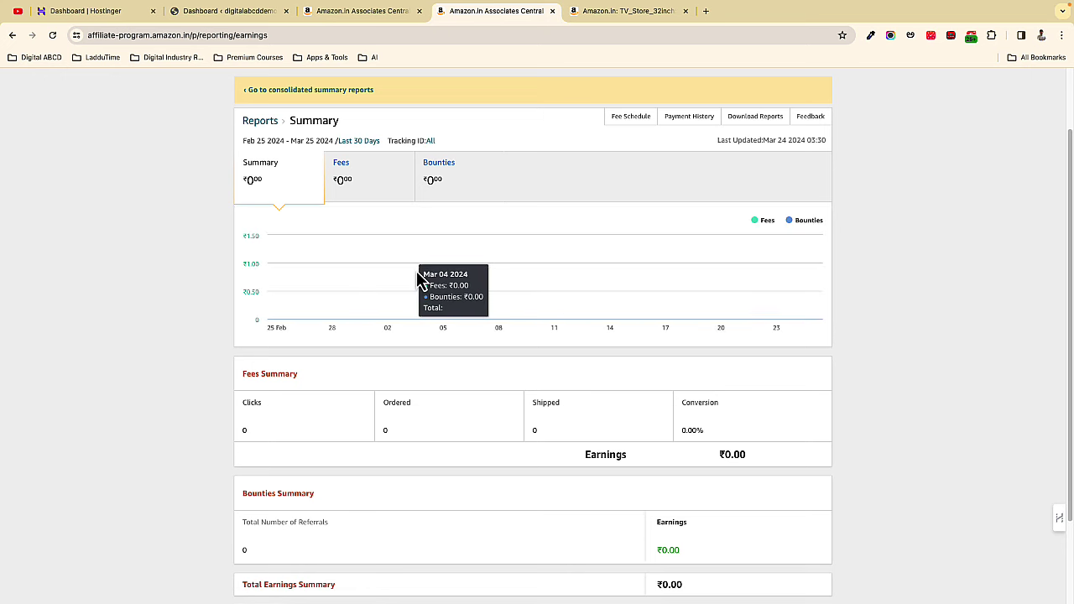
scroll(383, 307, down, 3)
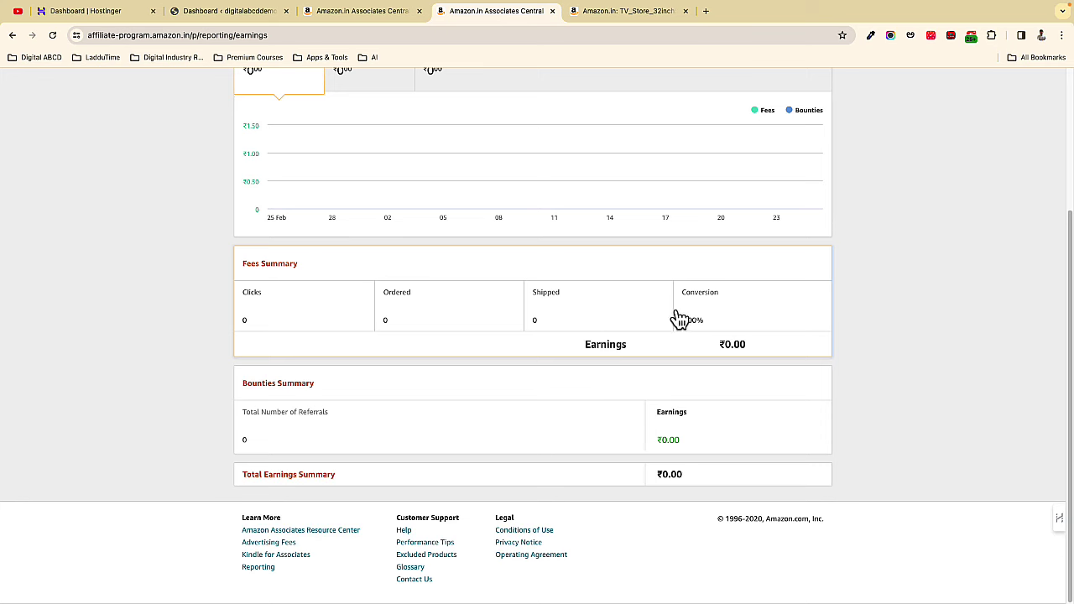
scroll(381, 386, up, 5)
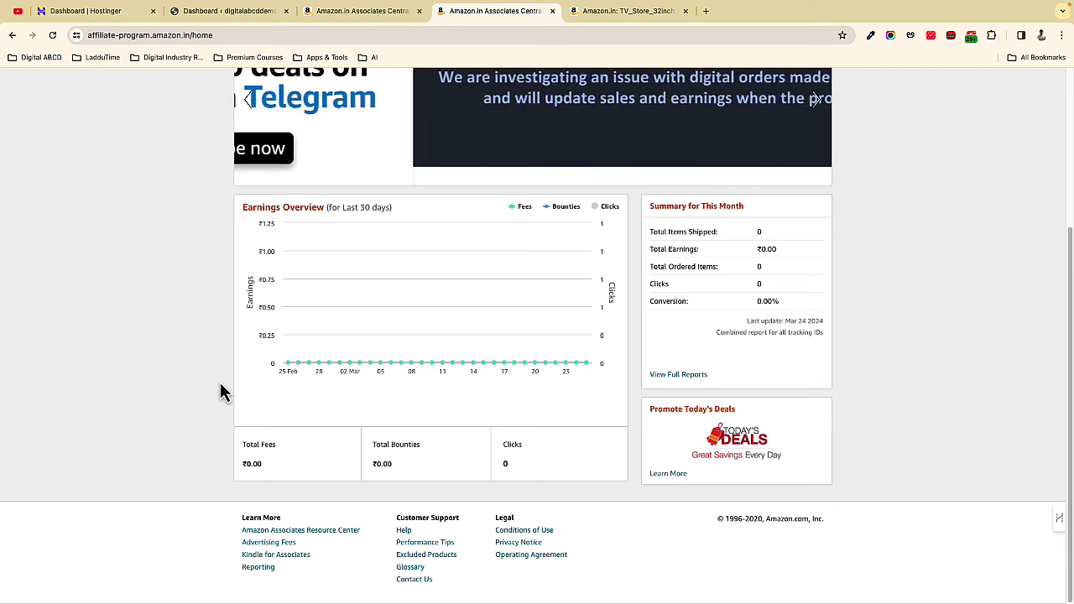
- Return to the Amazon 32-inch TV results page and look over the listed products and the SiteStripe bar
key(ctrl+Tab)
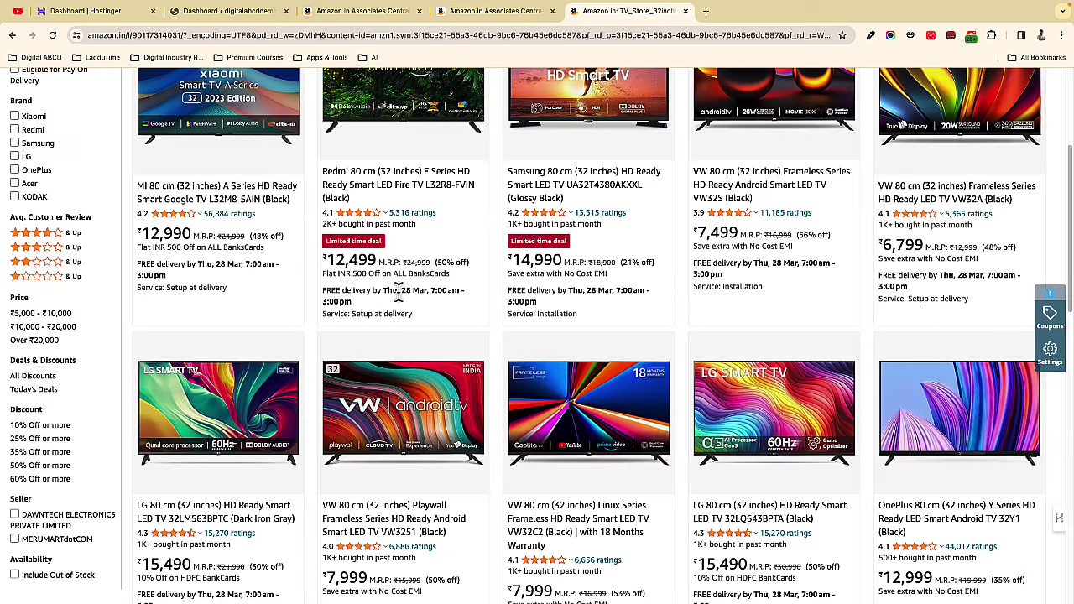
scroll(398, 294, up, 3)
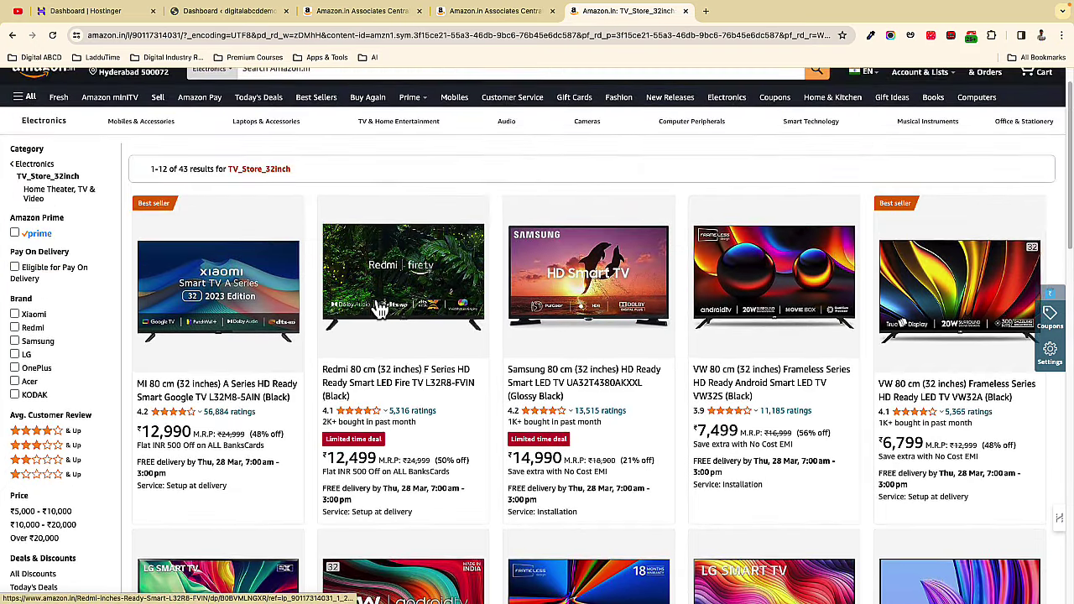
scroll(380, 310, up, 1)
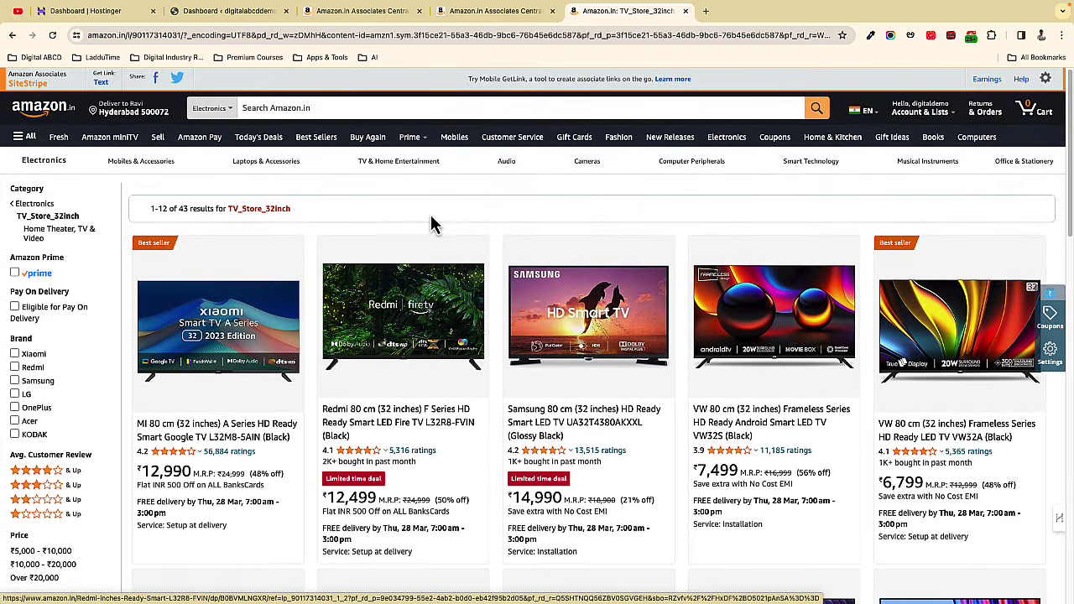
scroll(432, 225, down, 2)
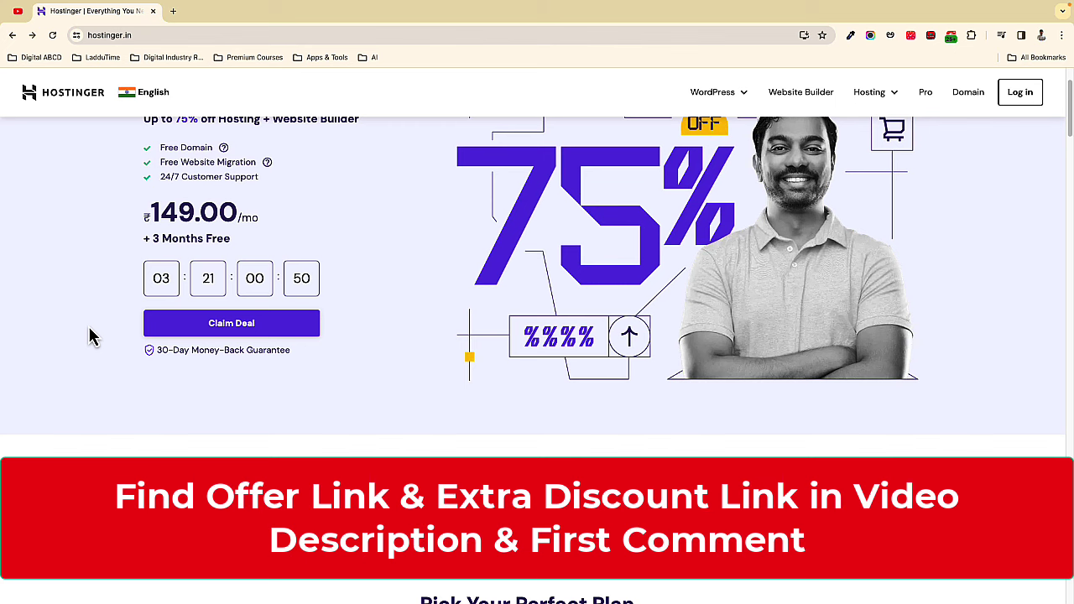
- Compare the prices and included features of the Premium, Business and Cloud Startup hosting plans on hostinger.in
scroll(122, 376, down, 3)
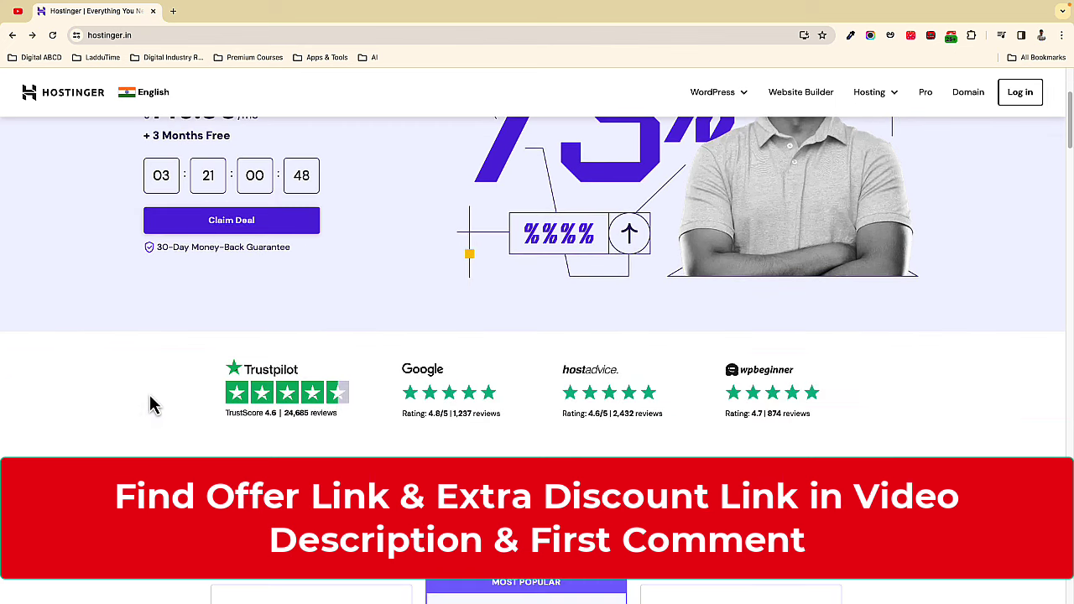
scroll(156, 426, down, 2)
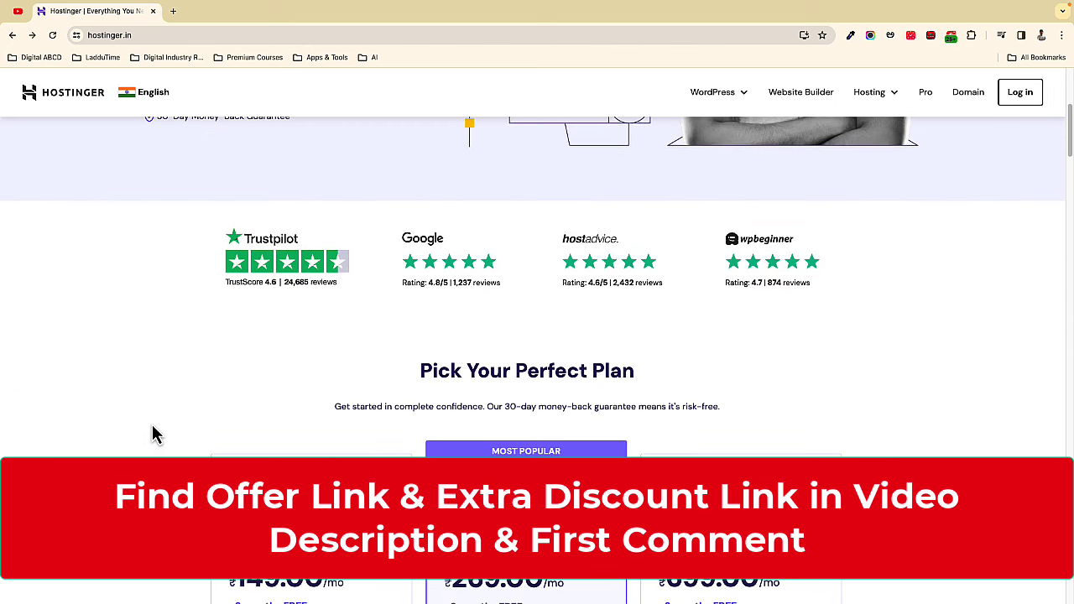
scroll(153, 434, down, 2)
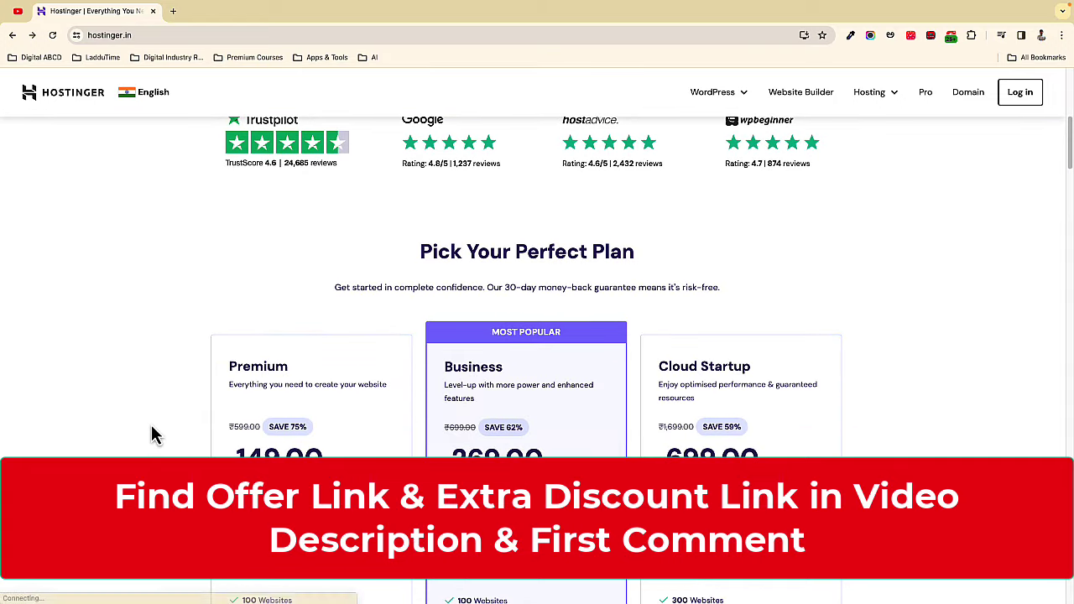
scroll(151, 434, down, 2)
scroll(153, 434, down, 1)
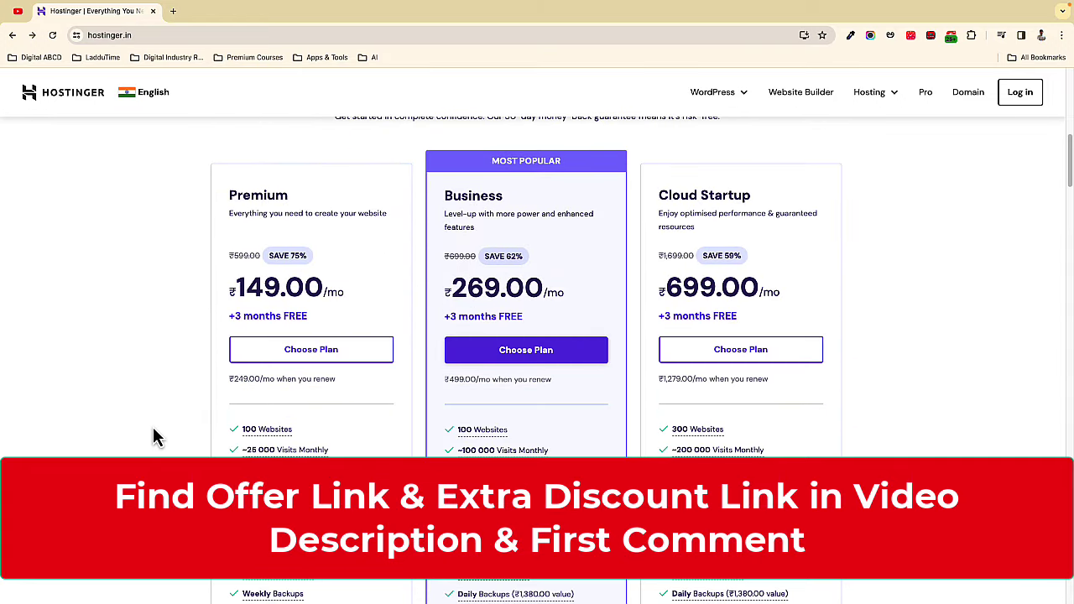
scroll(153, 436, down, 1)
scroll(151, 437, up, 2)
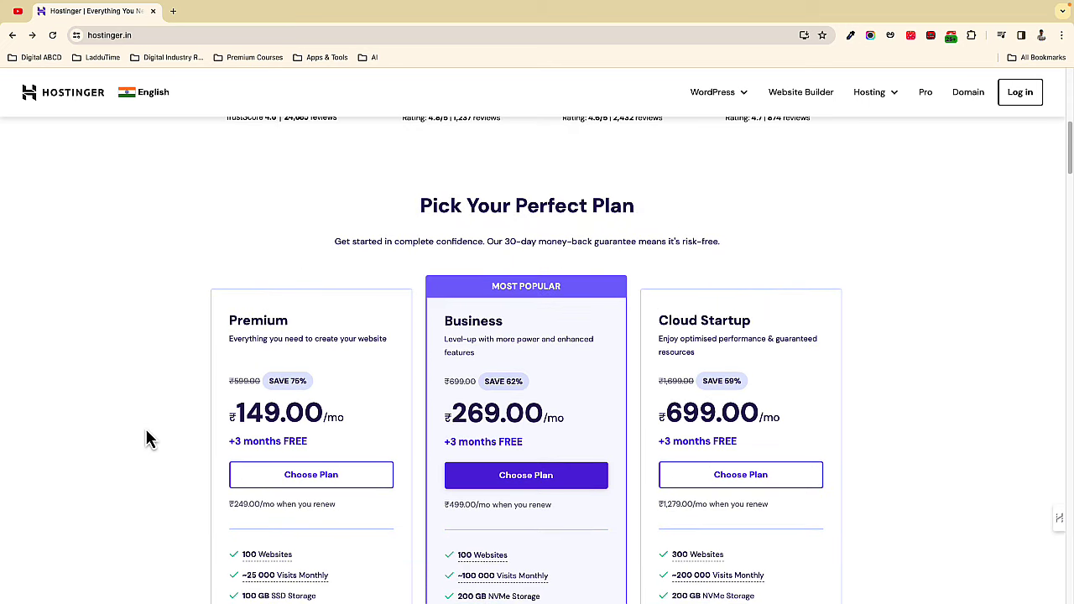
scroll(147, 439, down, 2)
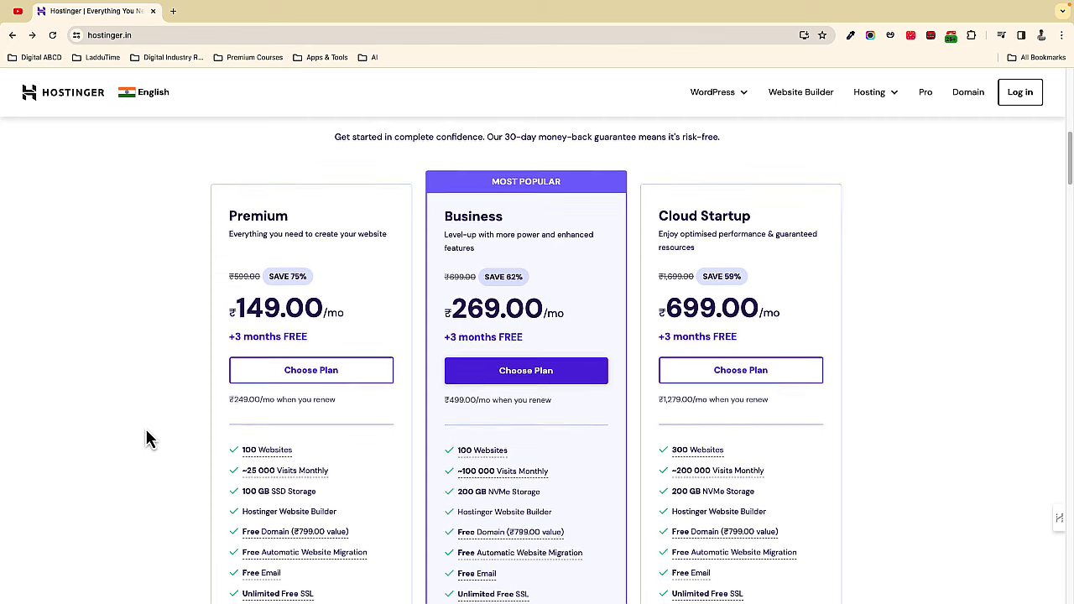
scroll(147, 439, down, 1)
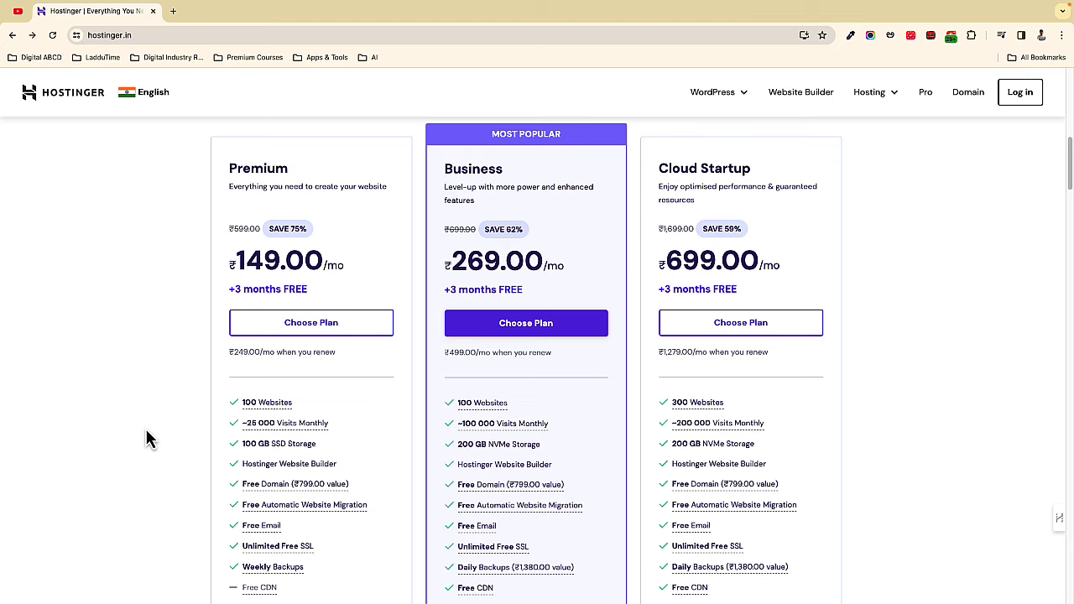
scroll(145, 428, up, 5)
scroll(144, 427, down, 4)
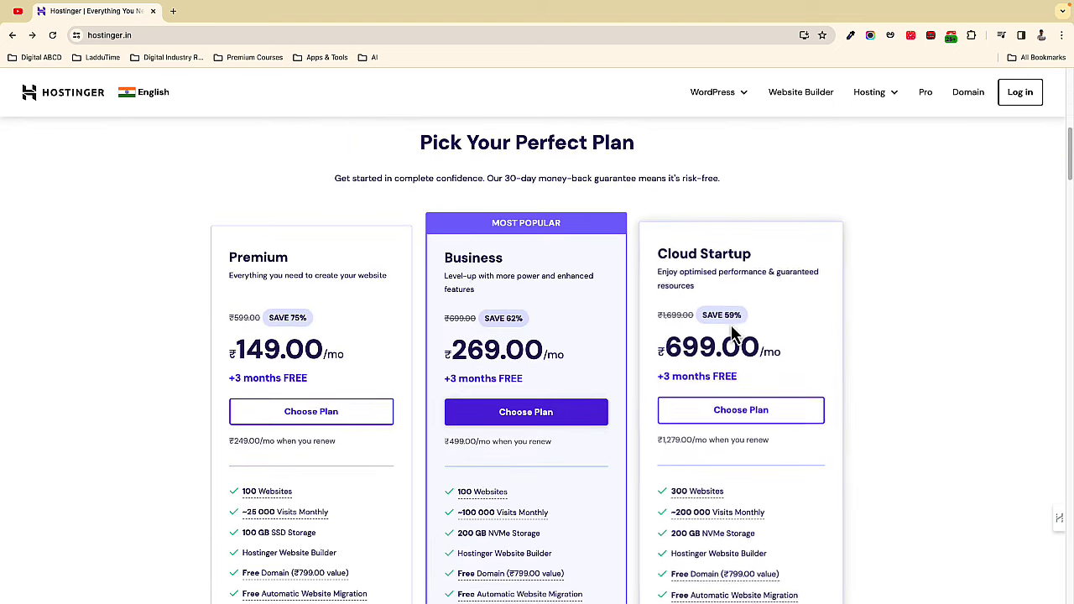
scroll(157, 436, down, 3)
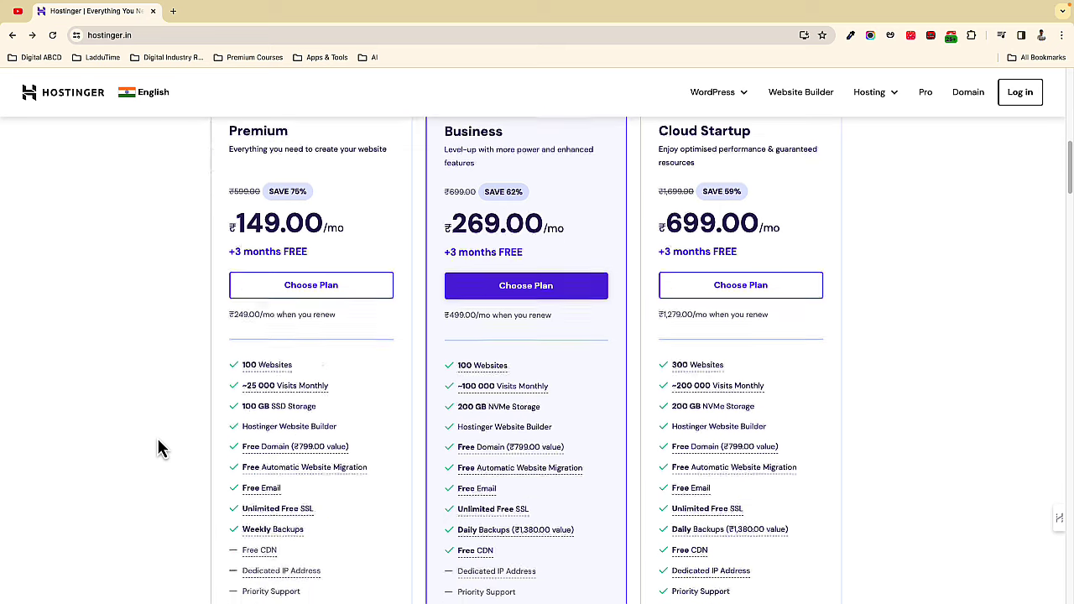
scroll(193, 489, down, 1)
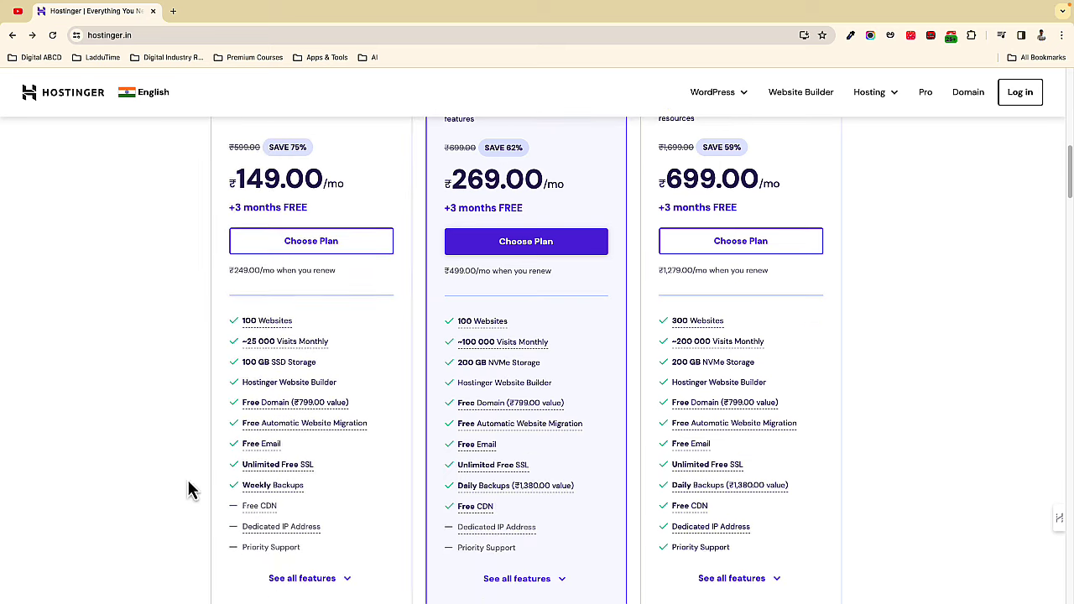
- Read the Premium plan's free domain terms and feature list, and choose the Premium plan for checkout
mouse_move(304, 404)
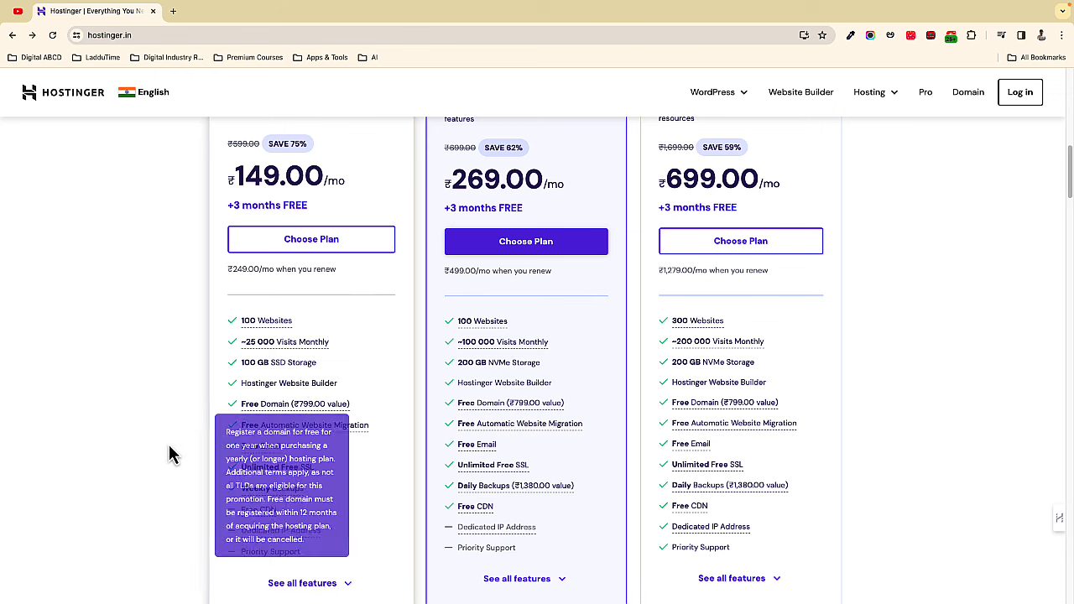
scroll(160, 487, down, 2)
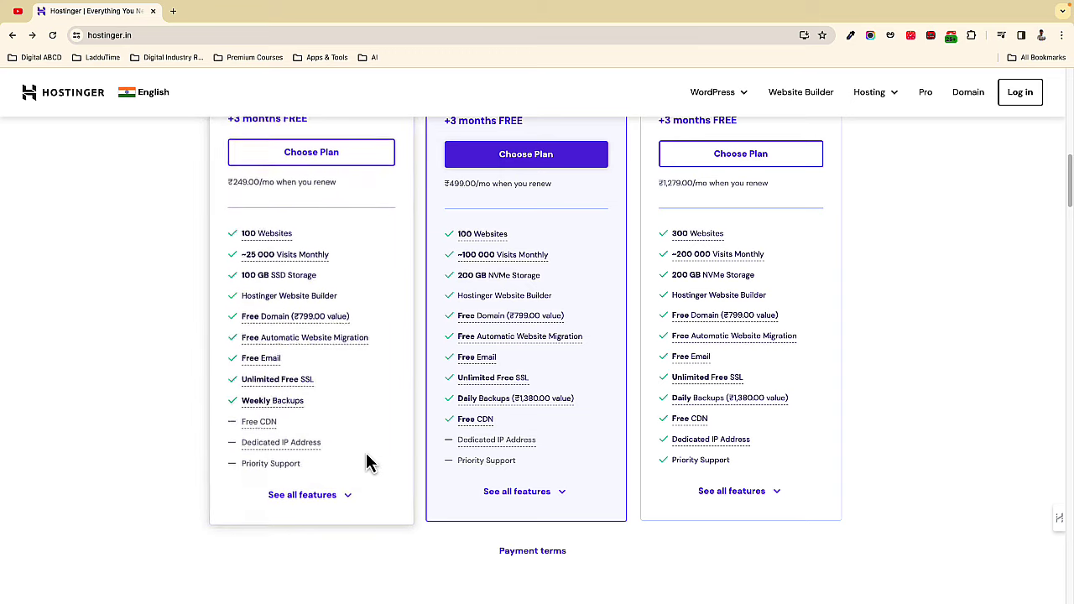
scroll(284, 447, up, 2)
scroll(279, 444, down, 2)
scroll(179, 409, up, 2)
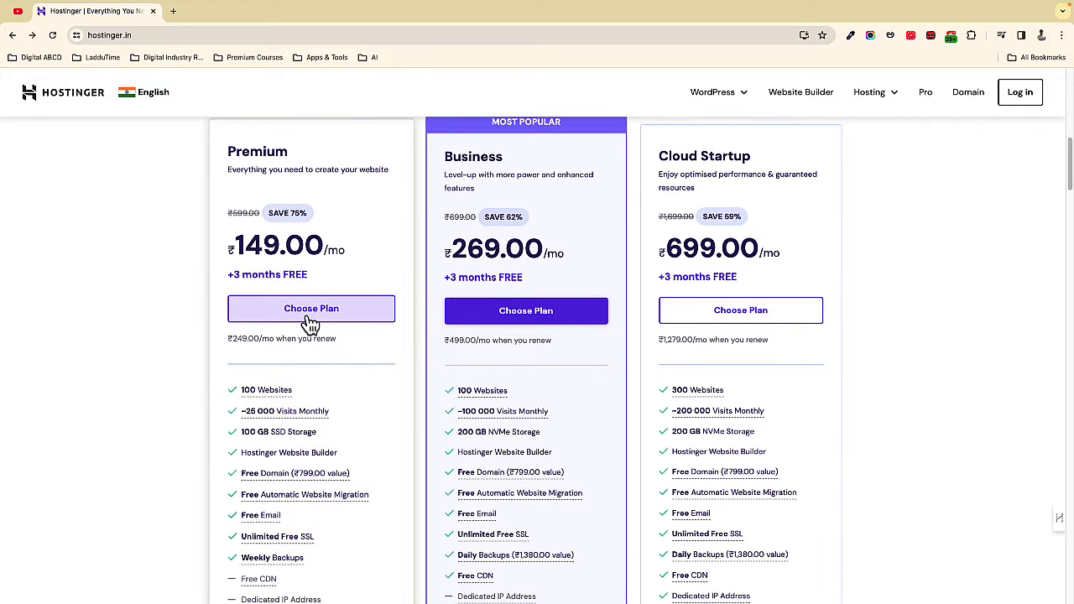
click(294, 356)
scroll(190, 432, down, 2)
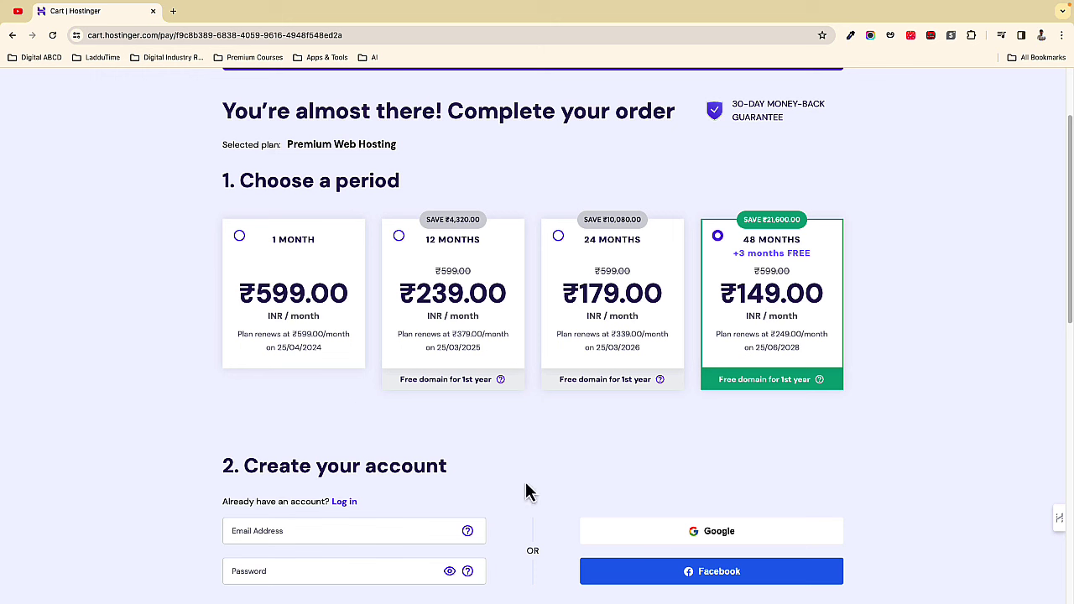
- Compare the 12-month and 24-month periods for Premium Web Hosting and select 12 months
click(400, 238)
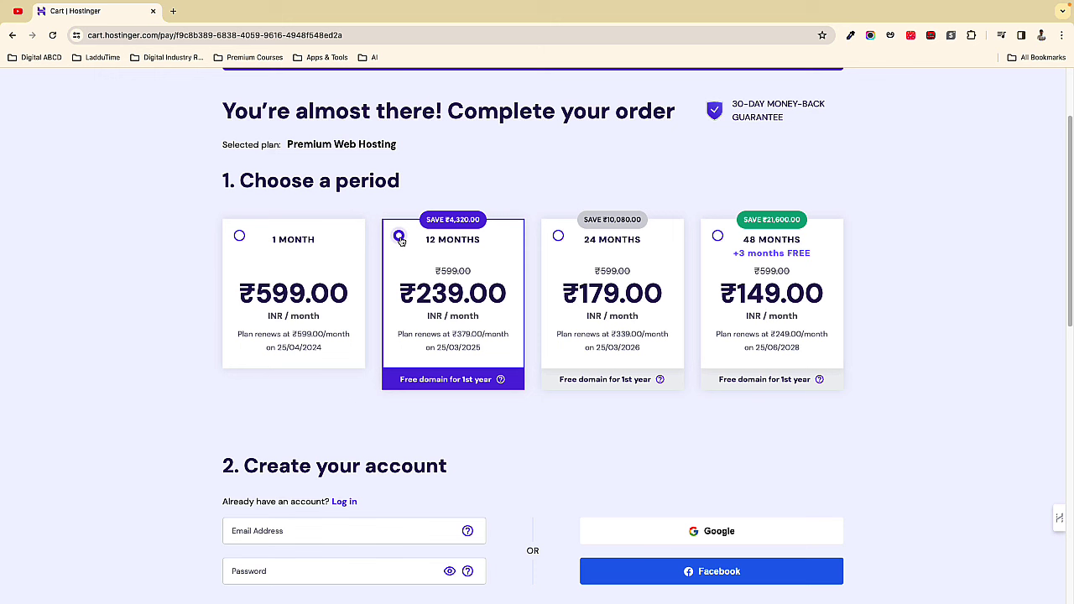
click(594, 261)
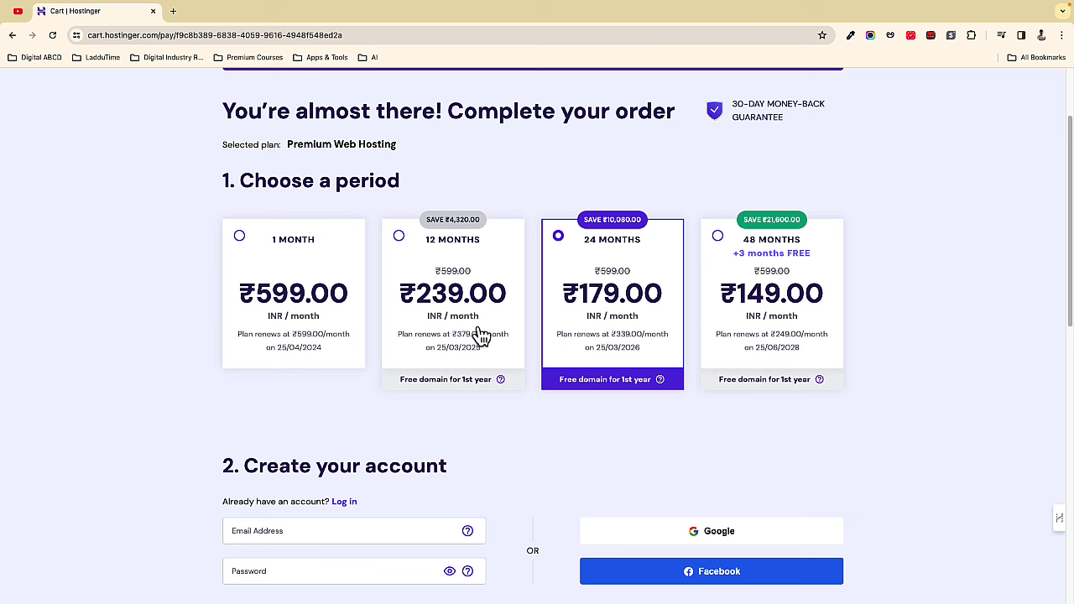
click(424, 262)
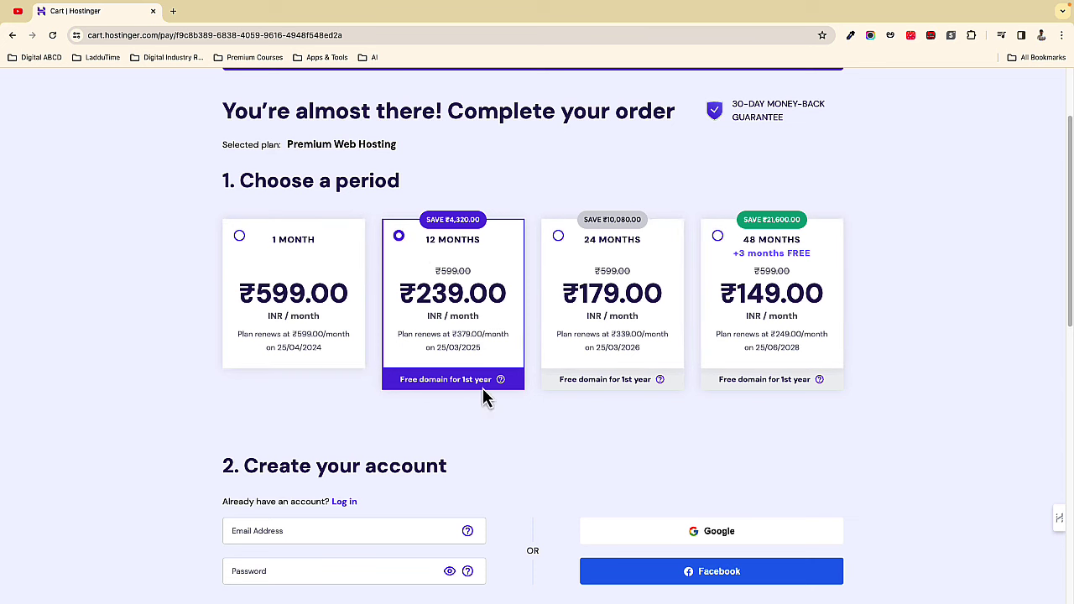
scroll(508, 412, down, 1)
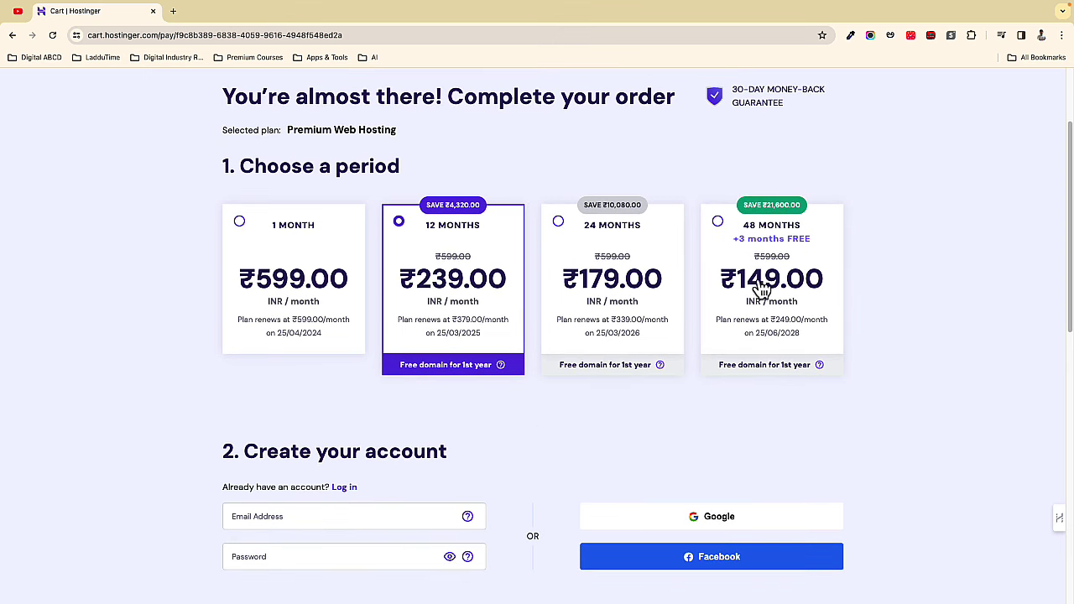
scroll(503, 420, up, 3)
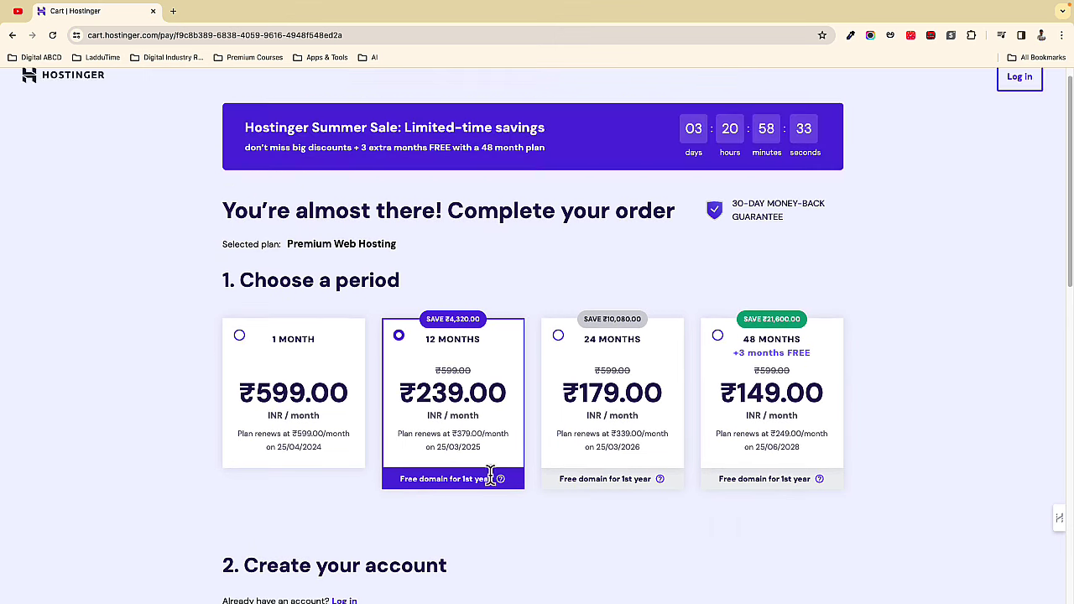
scroll(491, 336, down, 3)
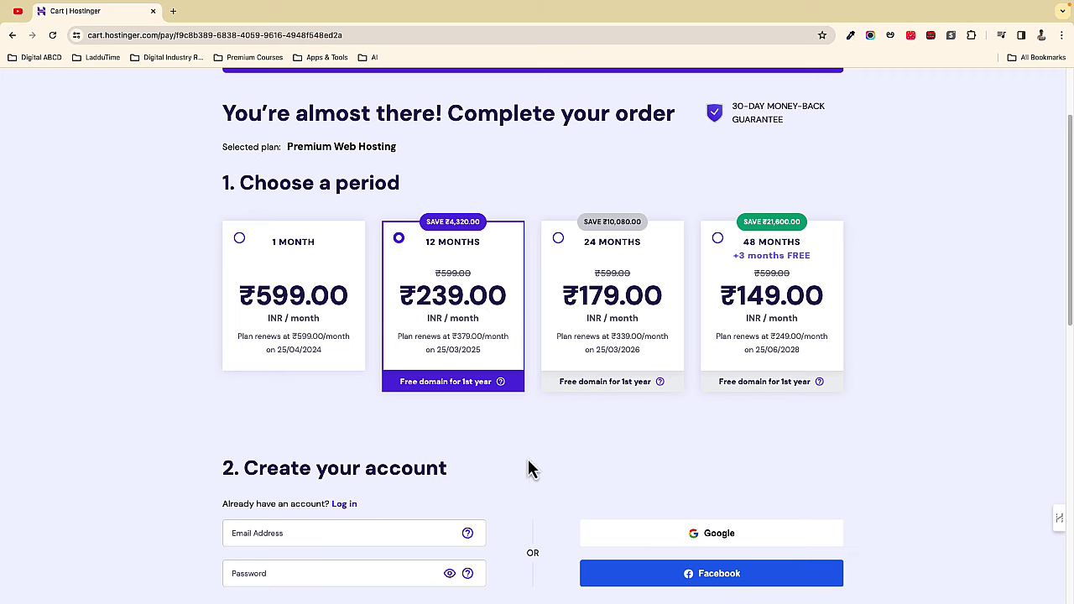
- Apply the coupon code DIGITALABCD to the 12-month Premium Web Hosting order and look over the account and payment options
scroll(531, 499, down, 6)
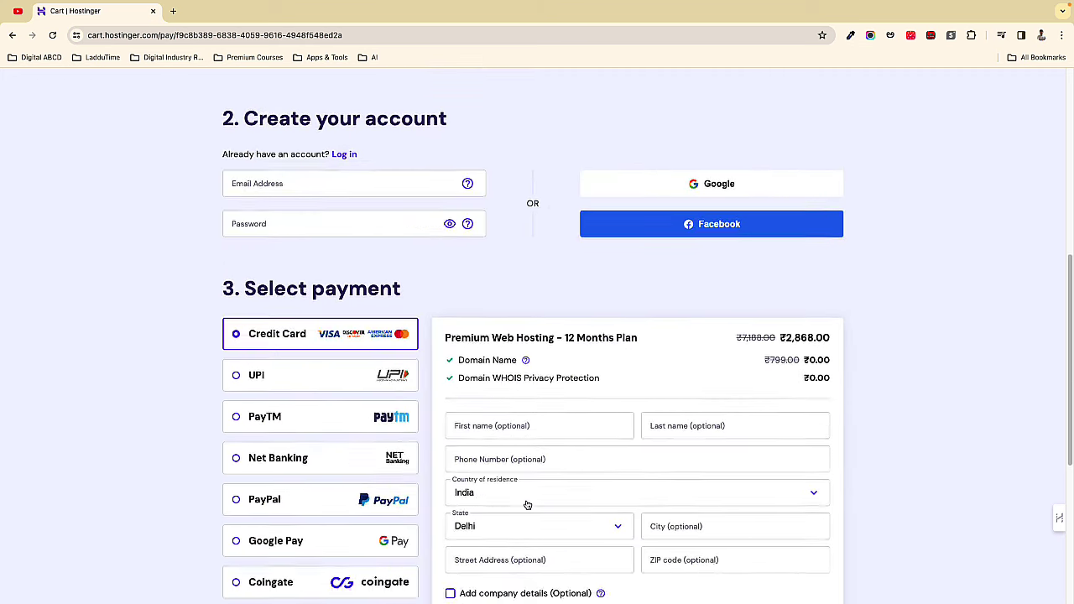
scroll(527, 504, down, 2)
scroll(743, 451, up, 2)
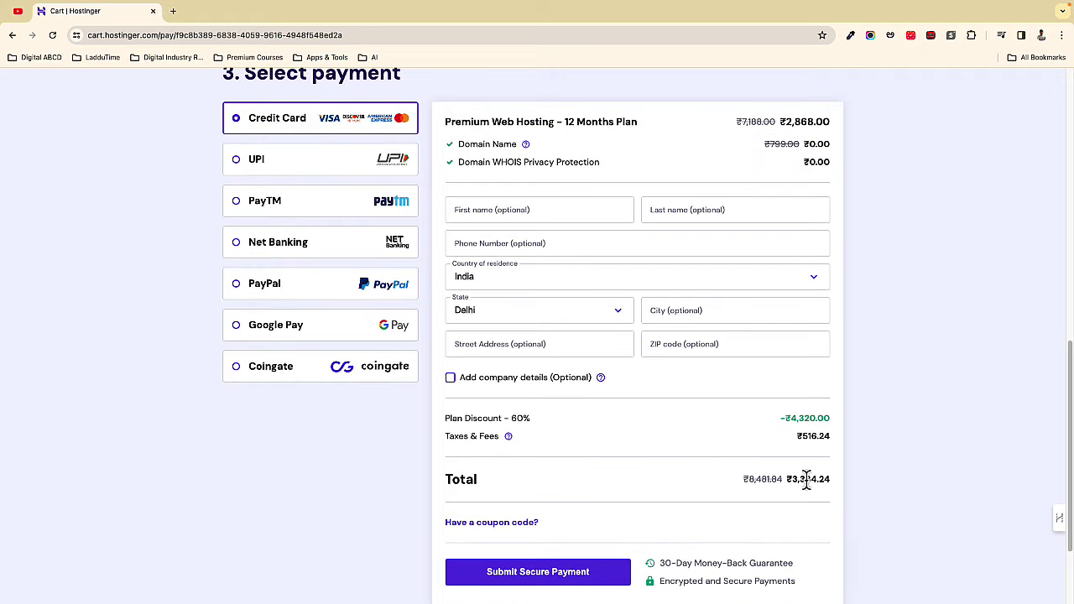
scroll(772, 512, down, 3)
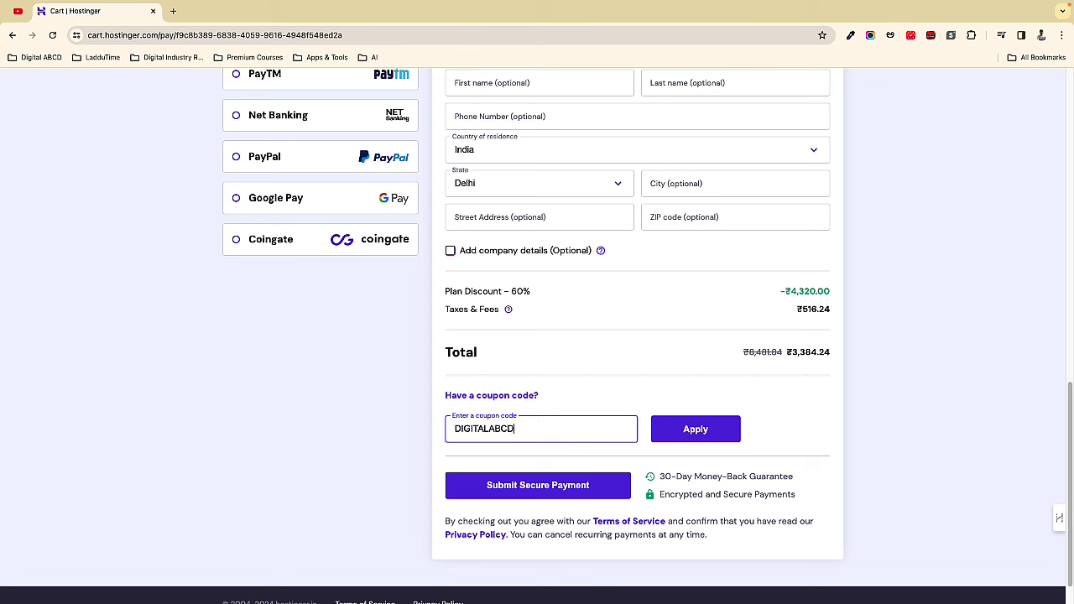
click(680, 446)
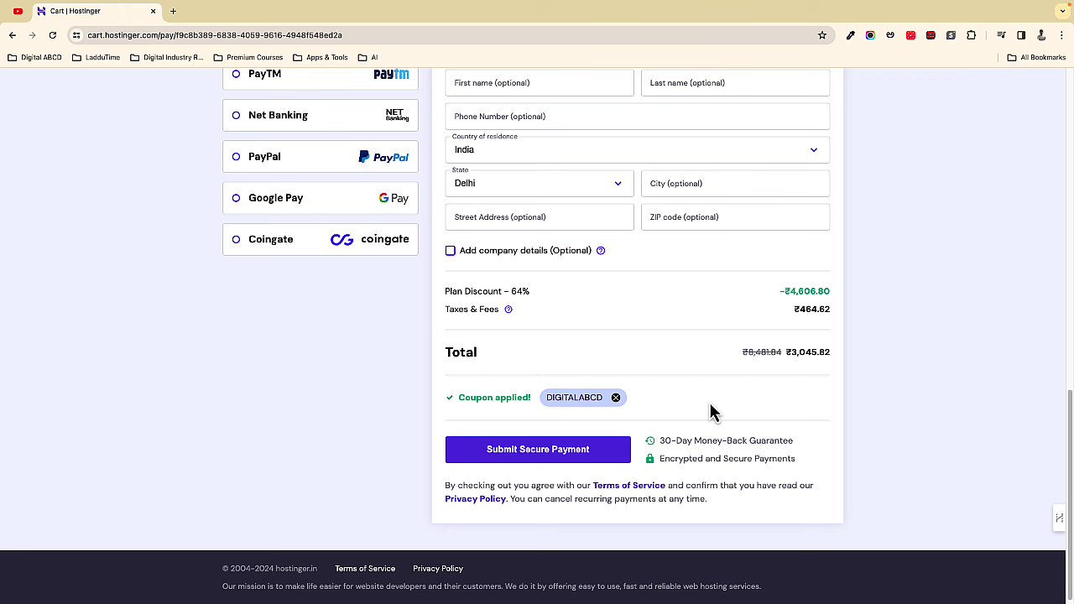
scroll(588, 403, up, 5)
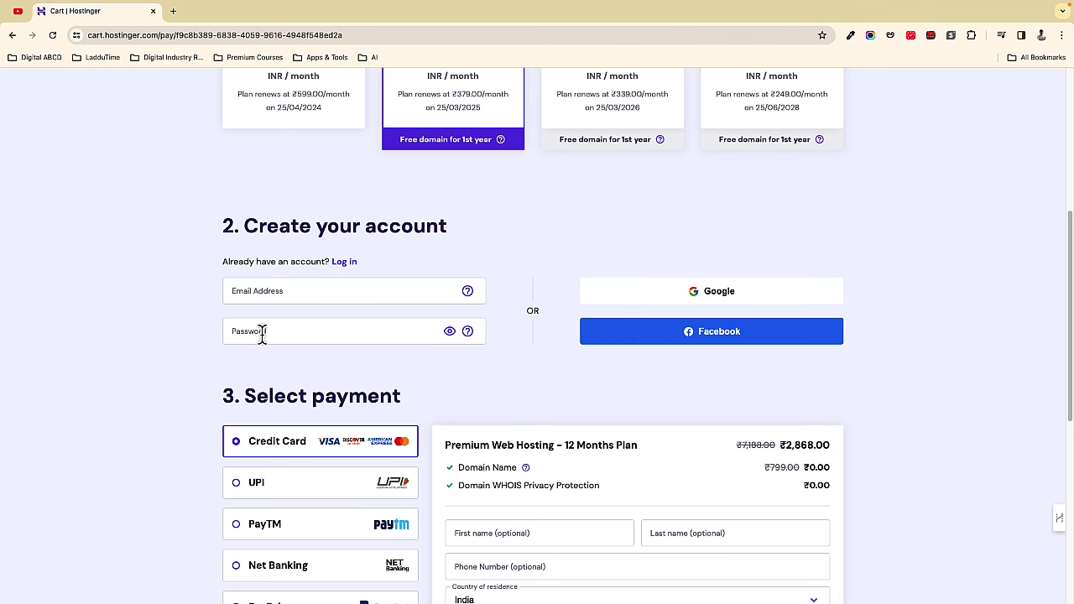
scroll(277, 360, down, 3)
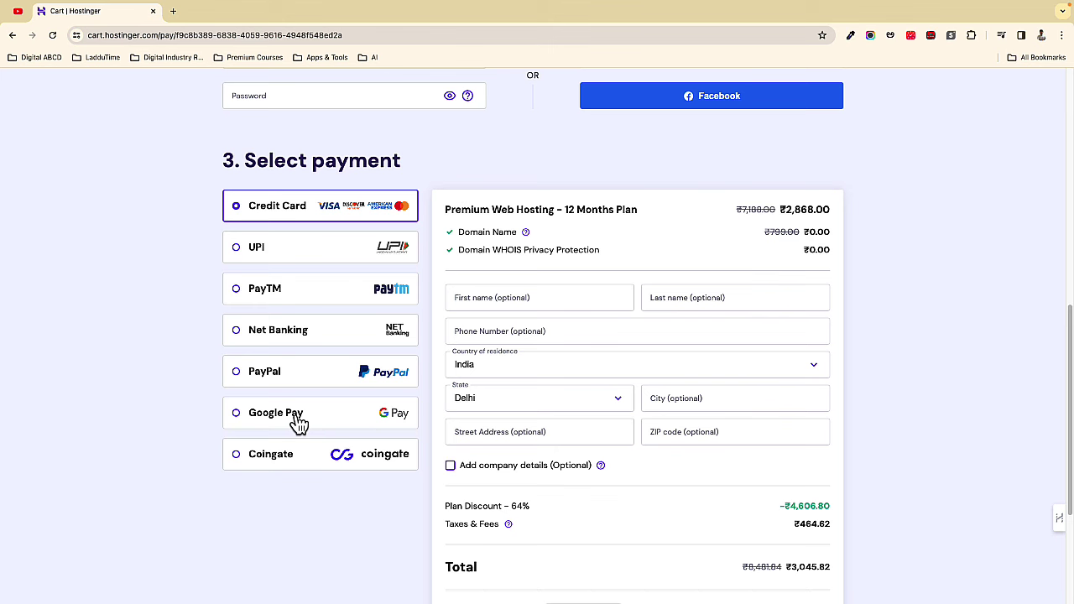
- Review the checkout sections, continue the hosting payment via UPI, and read the AutoPay notice's charge and renewal-limit terms
scroll(181, 440, up, 2)
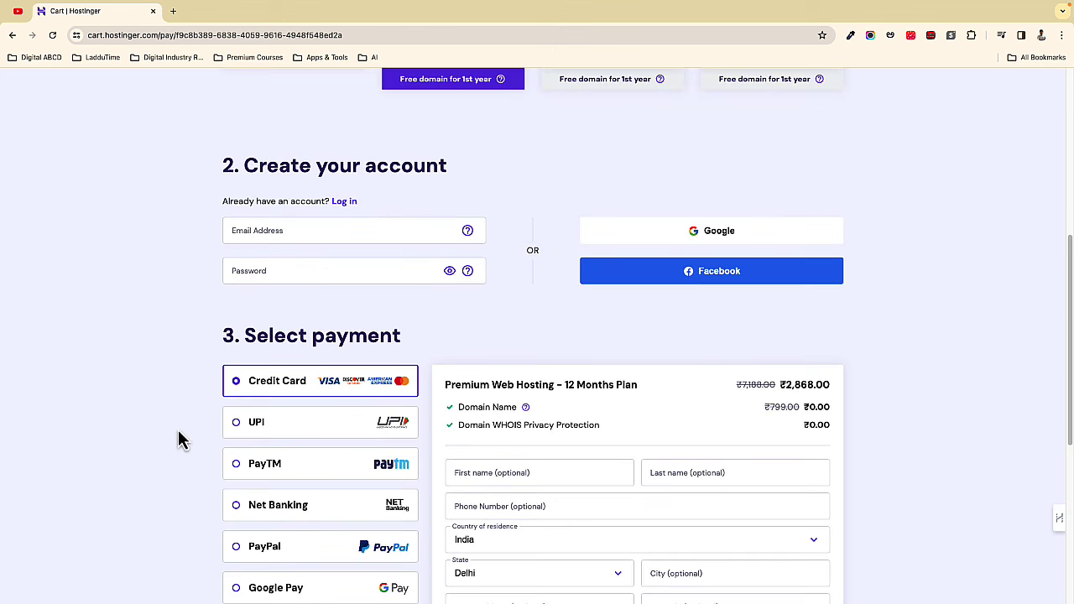
scroll(523, 307, down, 5)
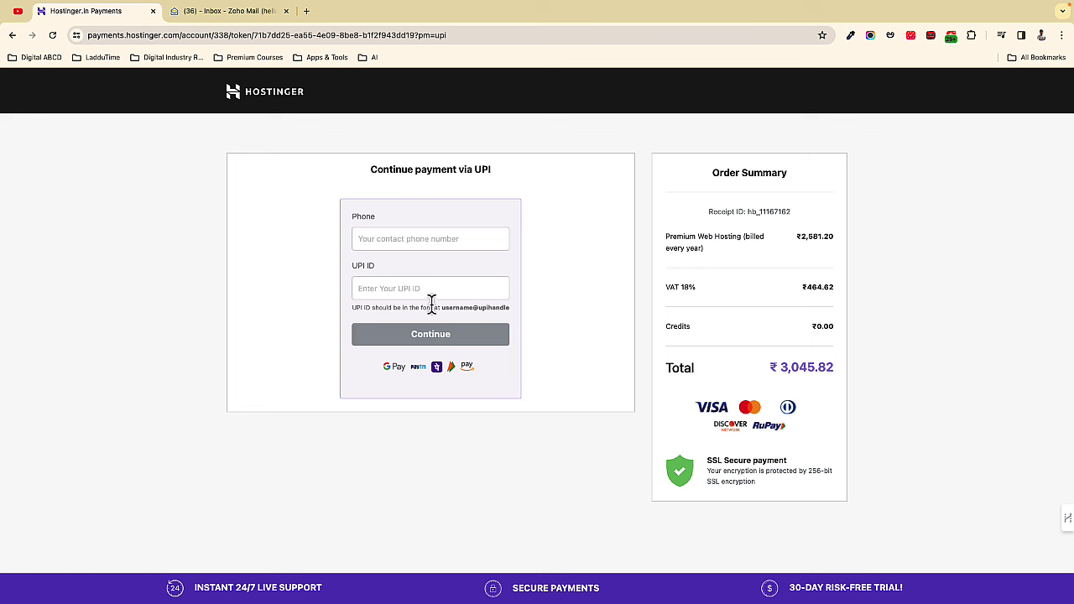
click(452, 335)
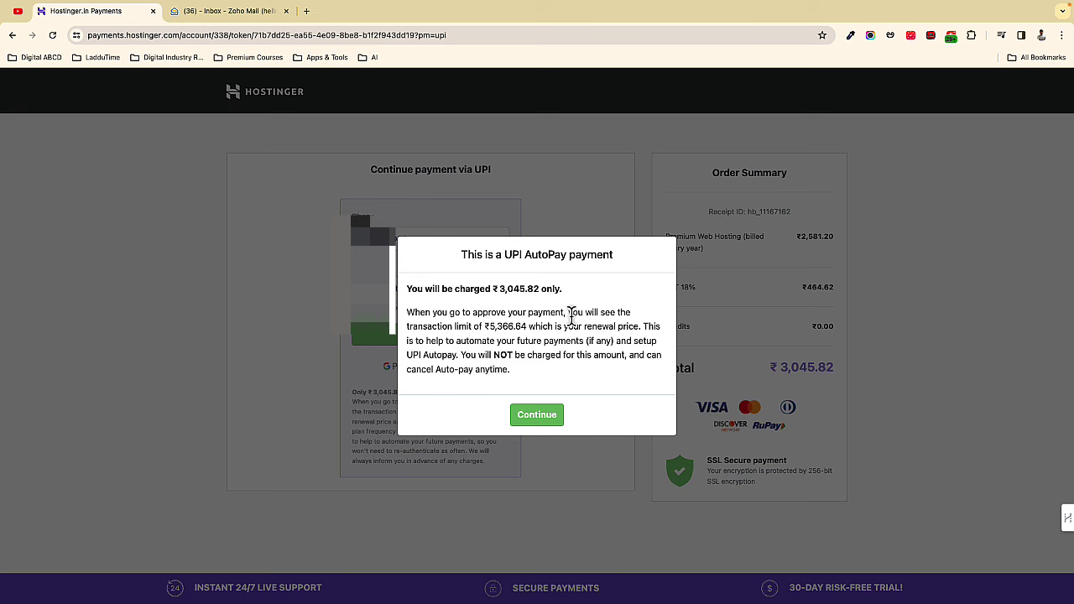
drag(569, 312, 637, 326)
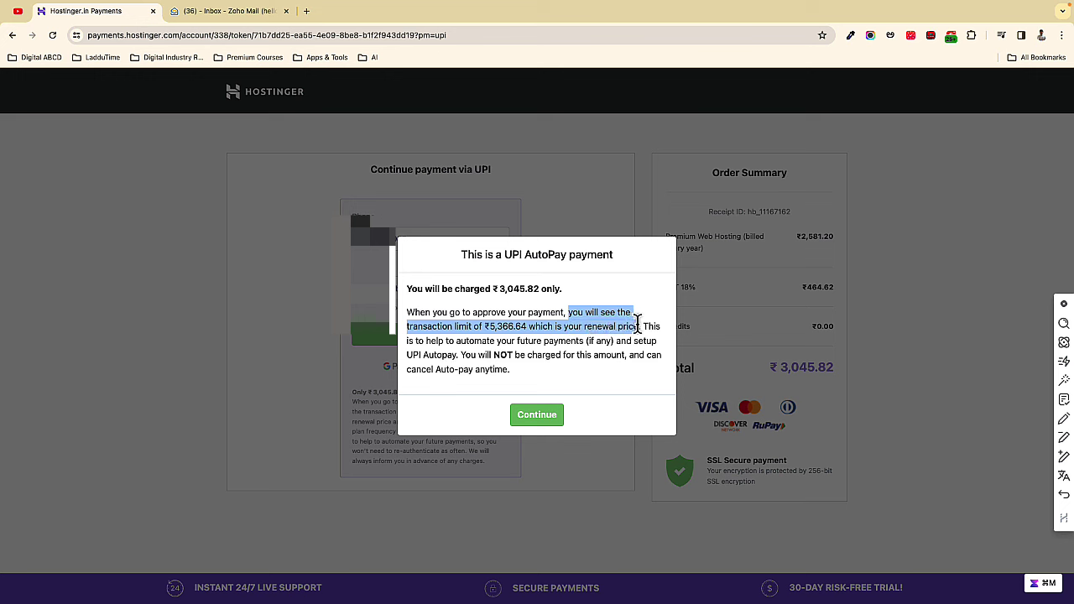
click(485, 327)
drag(484, 327, 534, 328)
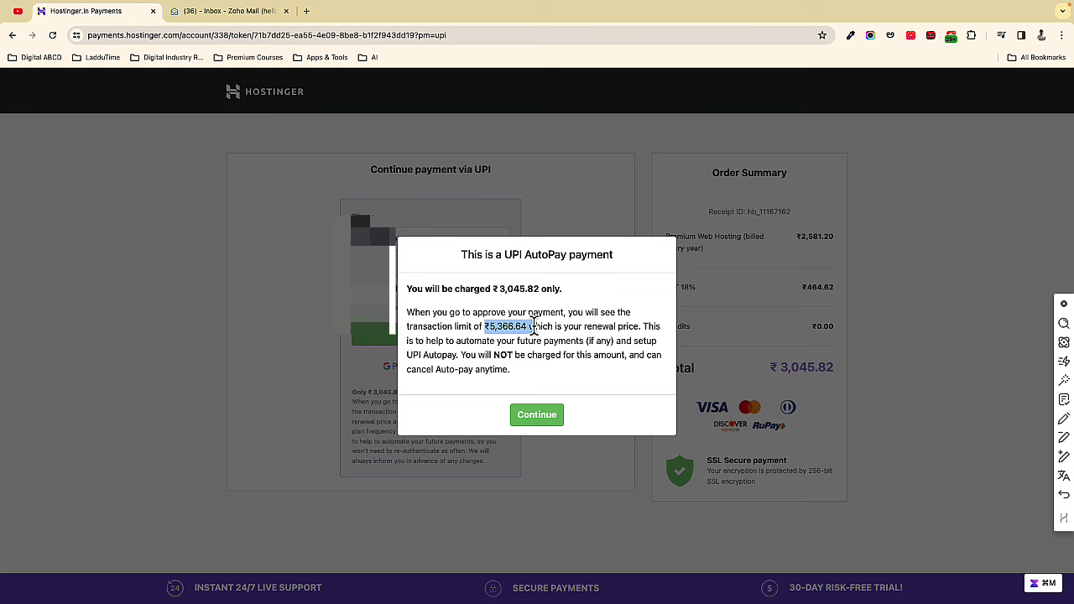
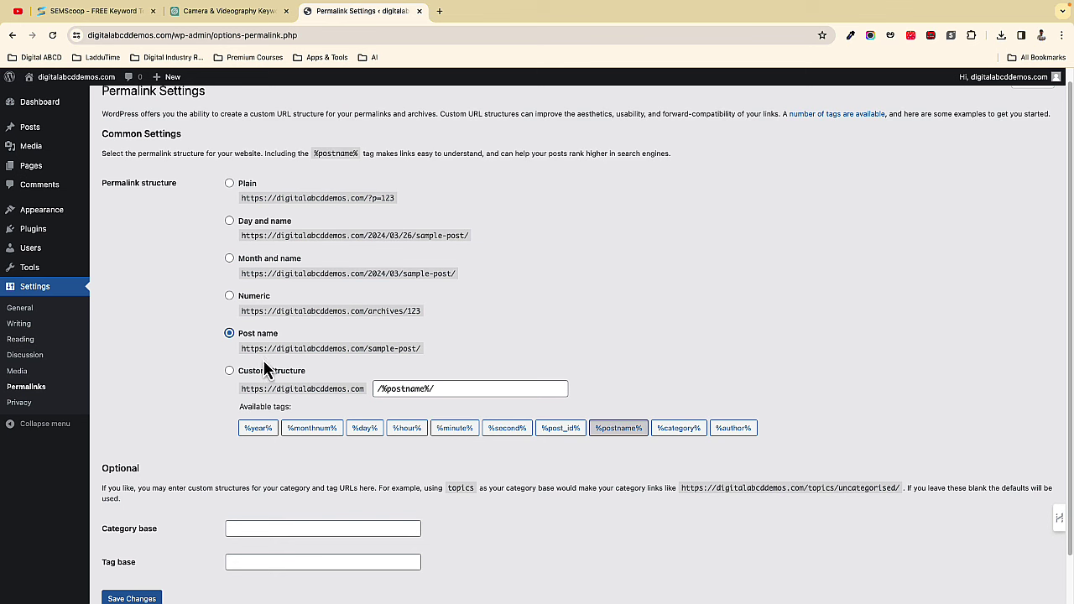
- Review the Post name URL example and save the permalink settings with the Post name structure
drag(242, 350, 417, 351)
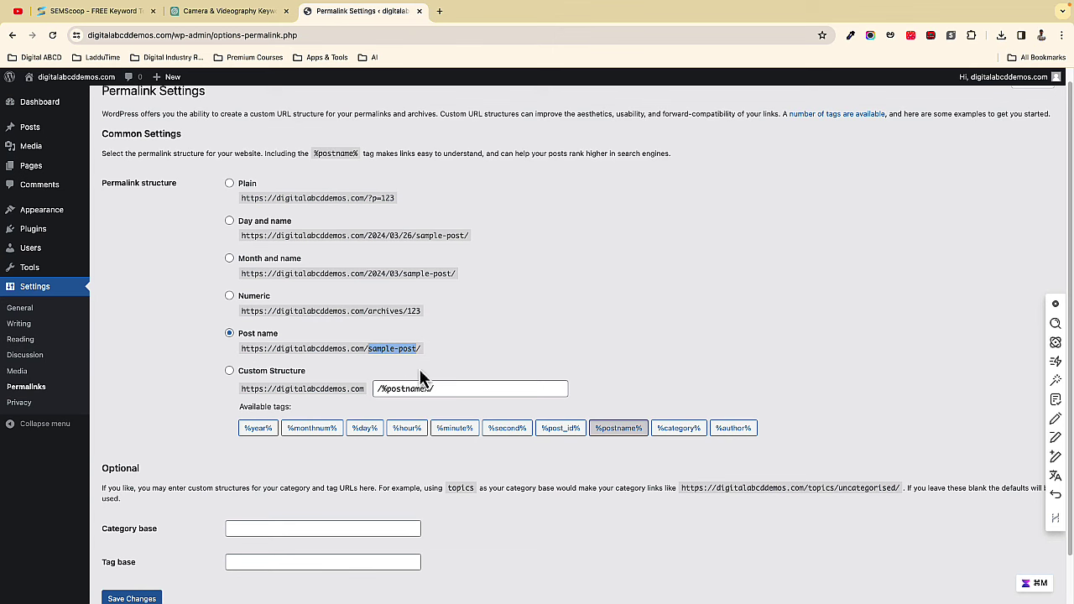
scroll(265, 473, down, 1)
click(144, 553)
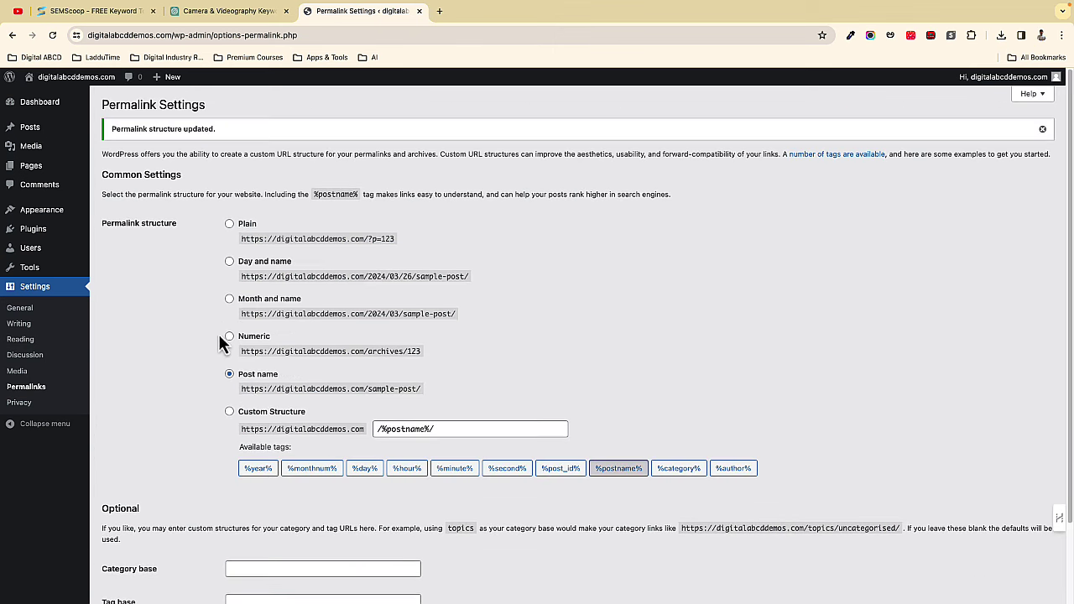
- Browse the popular themes available for the WordPress site and install the GeneratePress theme
mouse_move(49, 219)
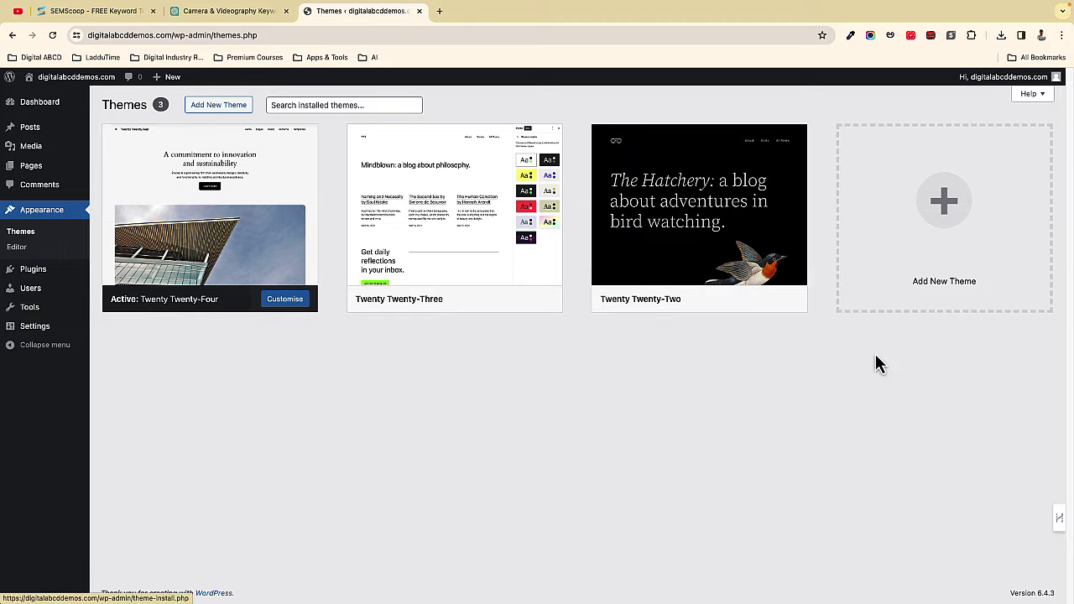
click(944, 225)
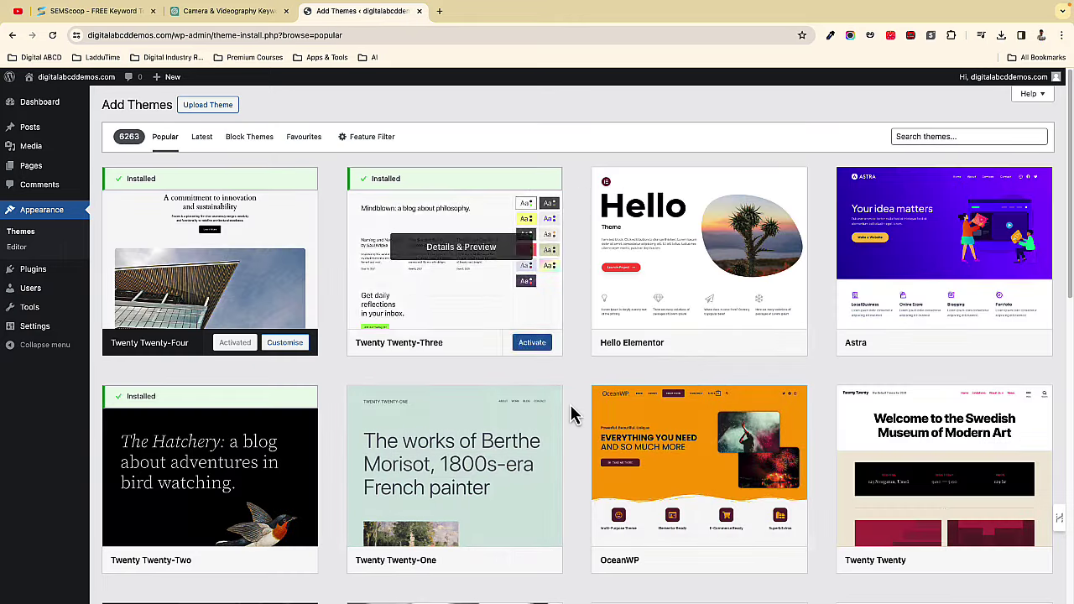
scroll(571, 416, down, 12)
scroll(570, 415, down, 3)
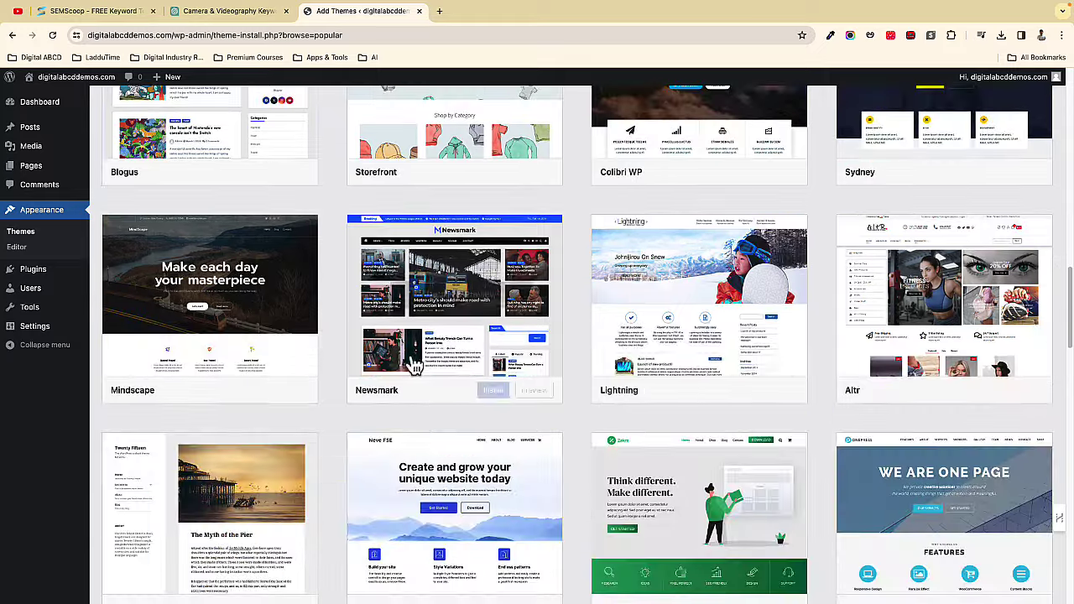
scroll(696, 396, down, 3)
scroll(608, 382, down, 8)
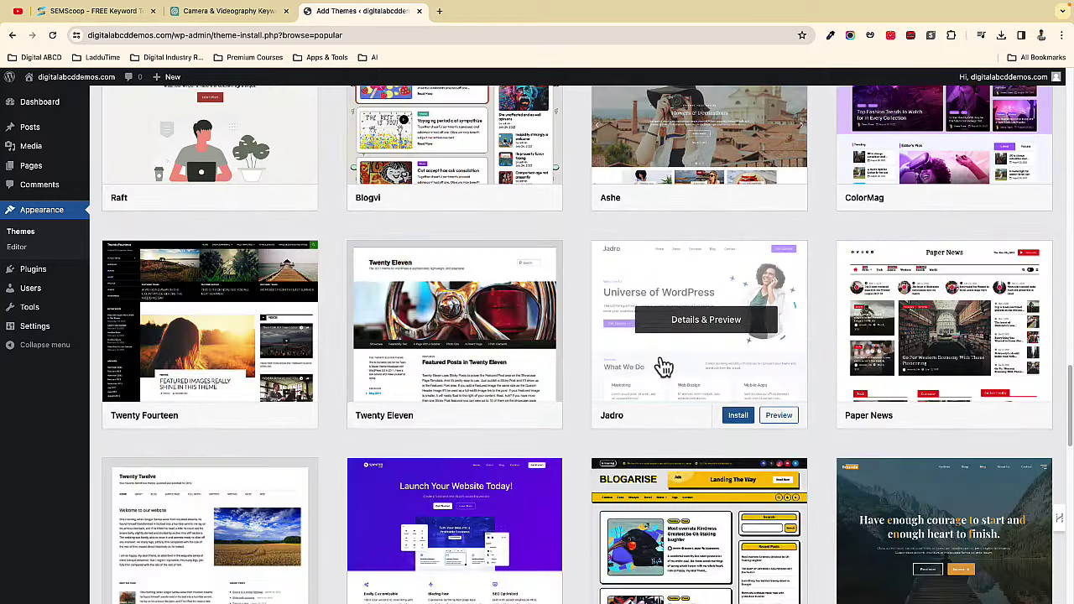
scroll(612, 354, up, 12)
scroll(612, 354, up, 5)
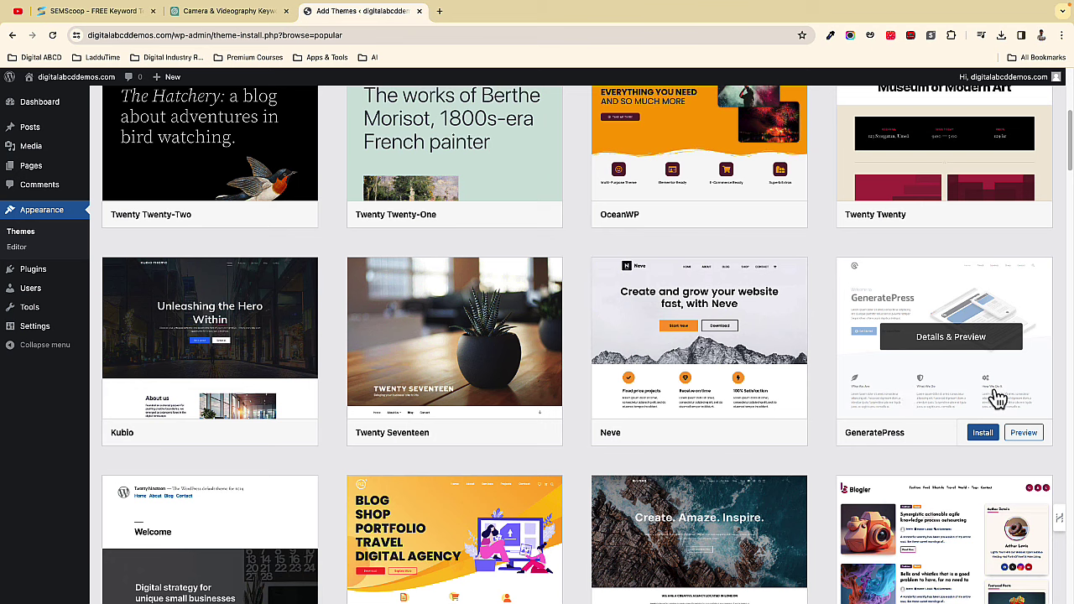
click(983, 433)
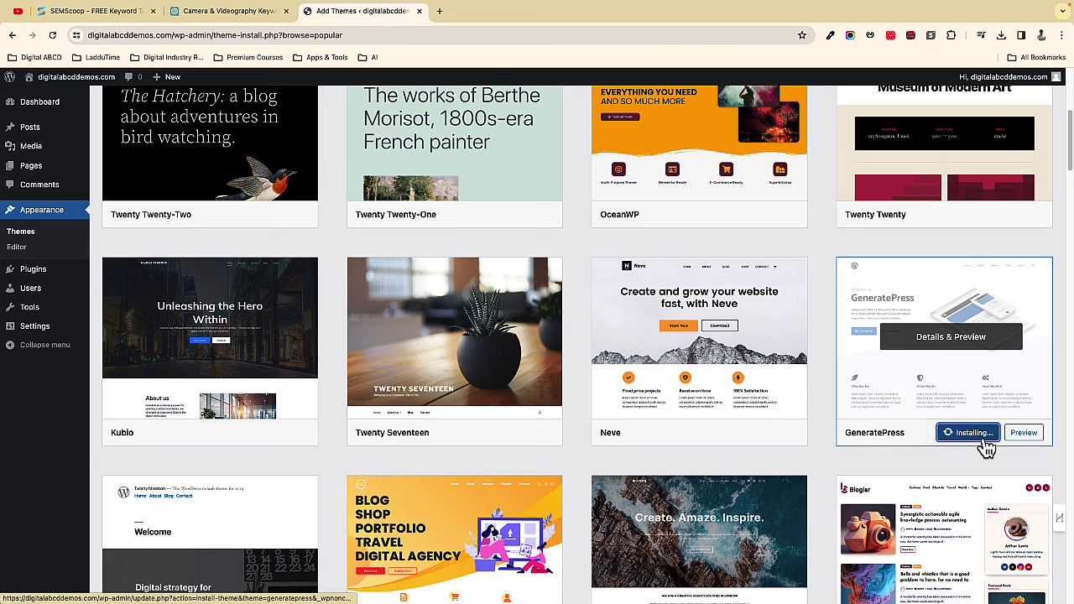
- Search the available themes for "generatepress", and activate the GeneratePress theme on the site
scroll(839, 412, up, 5)
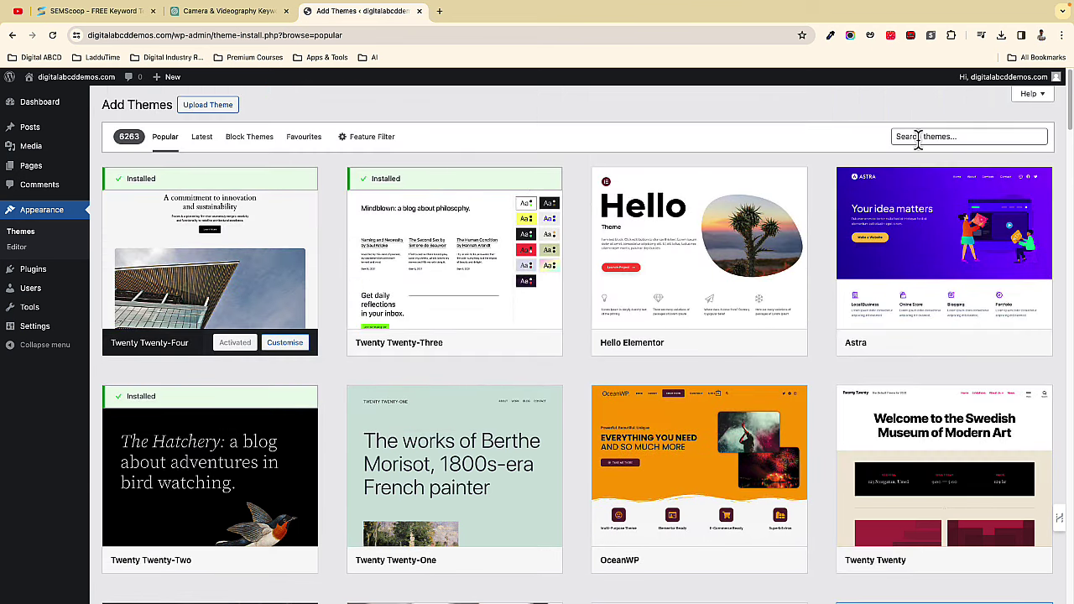
click(919, 139)
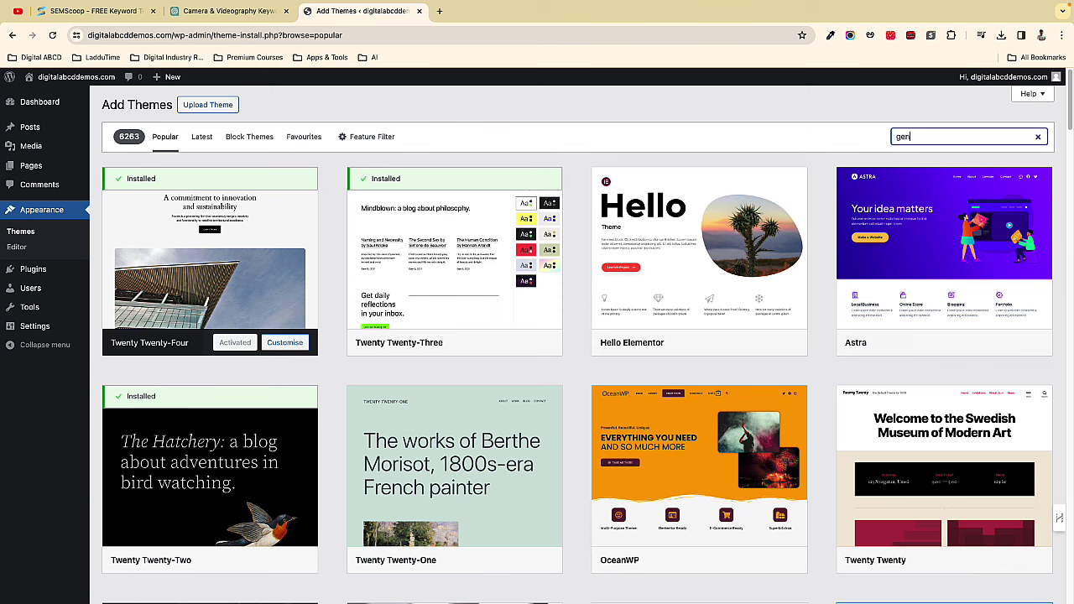
text(generatepress)
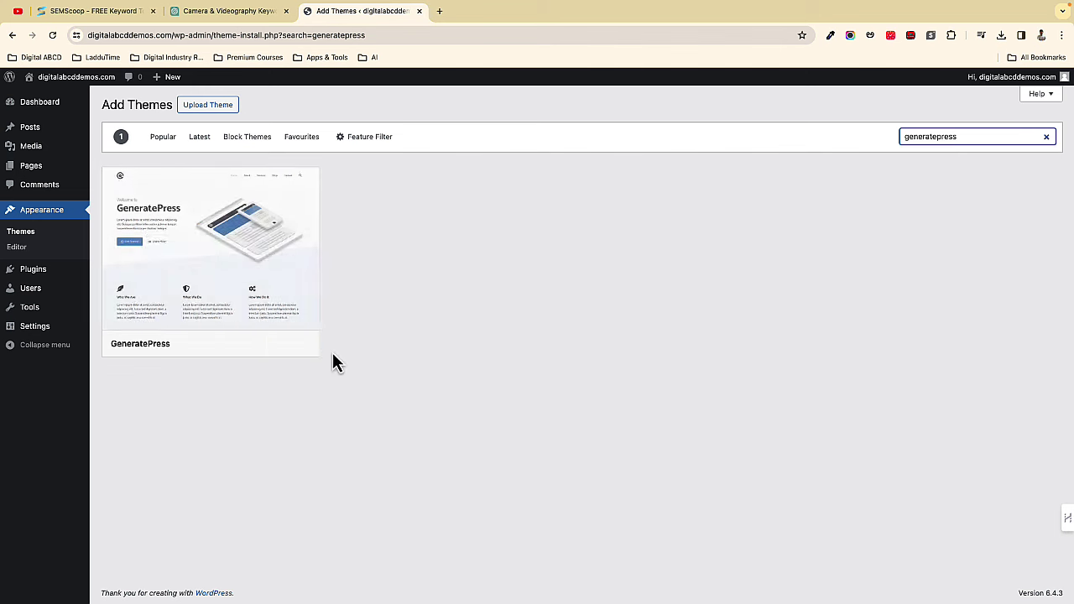
click(251, 343)
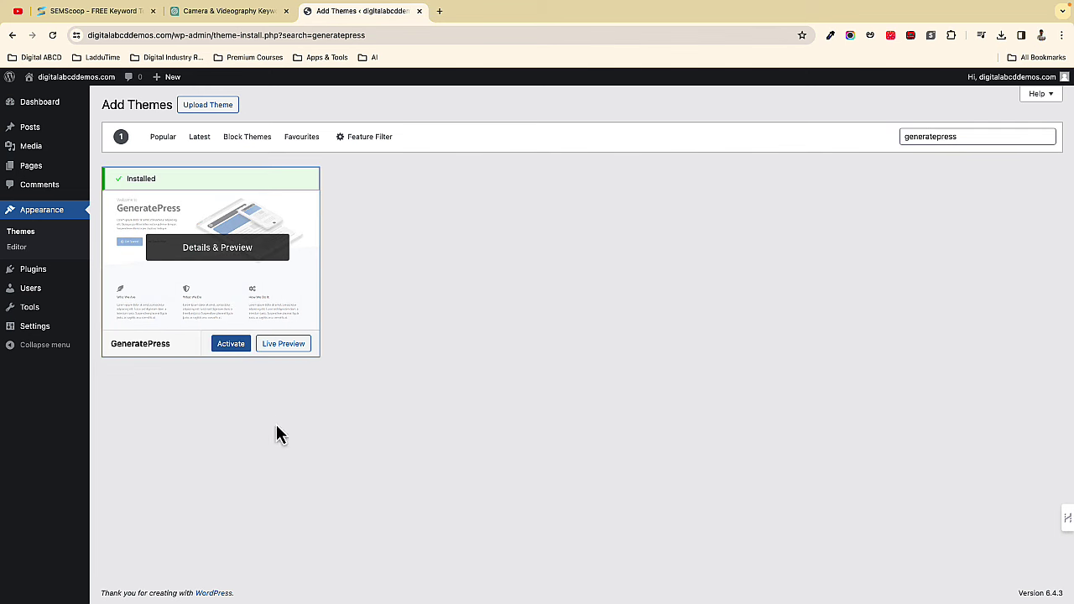
click(232, 346)
key(Return)
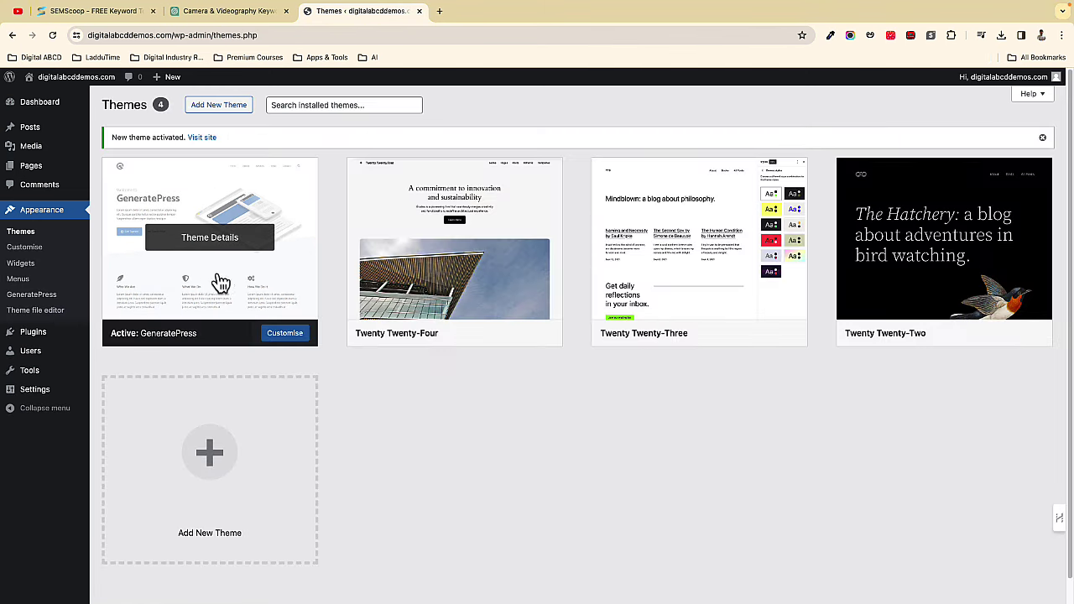
- Customise the GeneratePress site identity by setting the site title to DigitalABCDDemoProducts, and publish the change
click(282, 335)
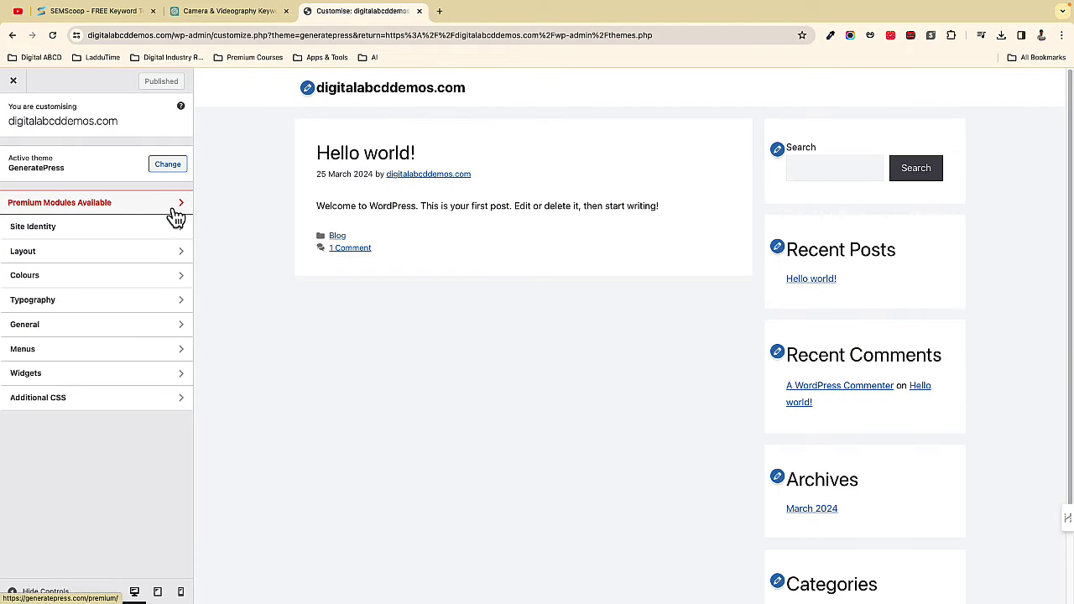
click(53, 235)
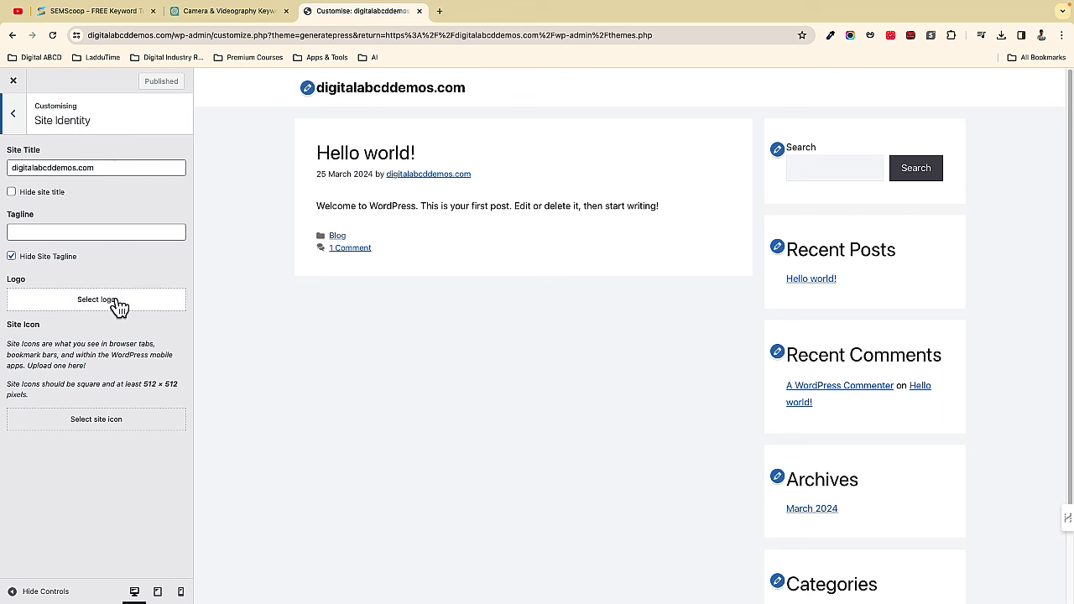
triple_click(100, 168)
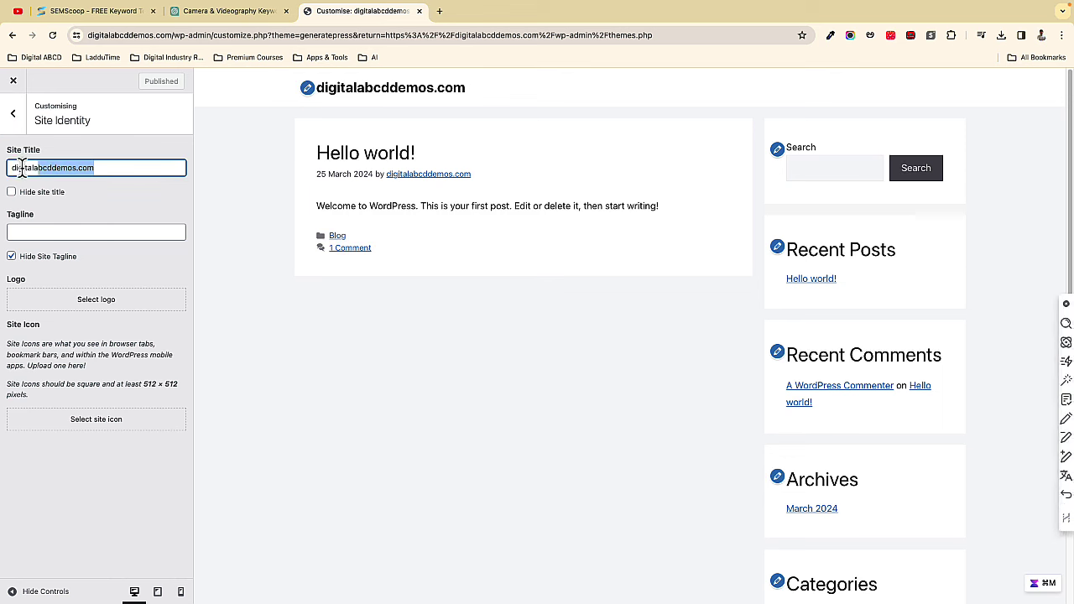
text(Di)
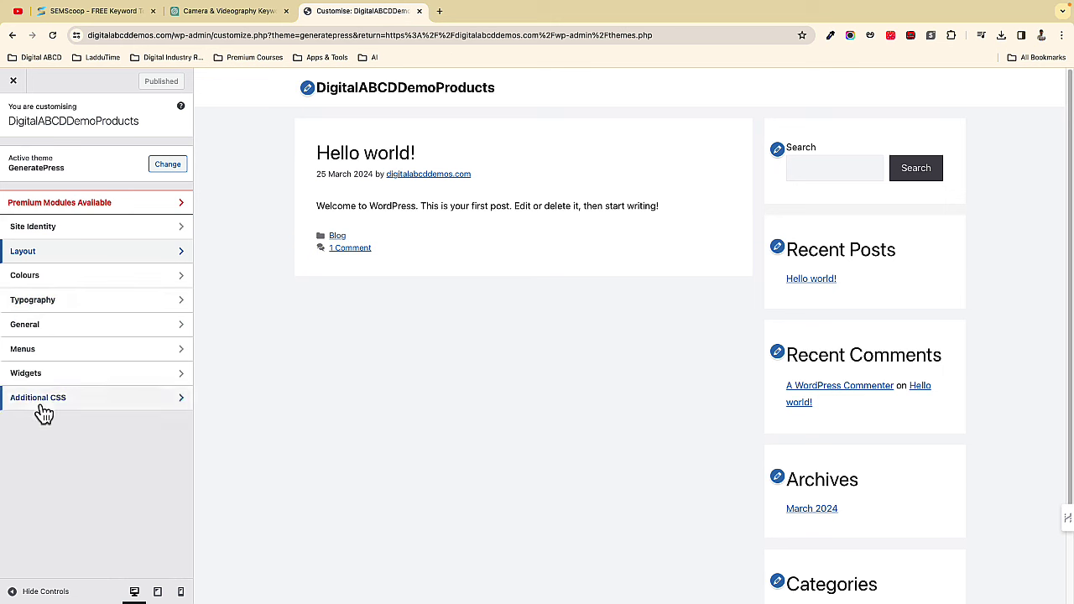
- Look through the theme's Container, Header, Primary Navigation and Sidebars layout options in the customiser
click(107, 253)
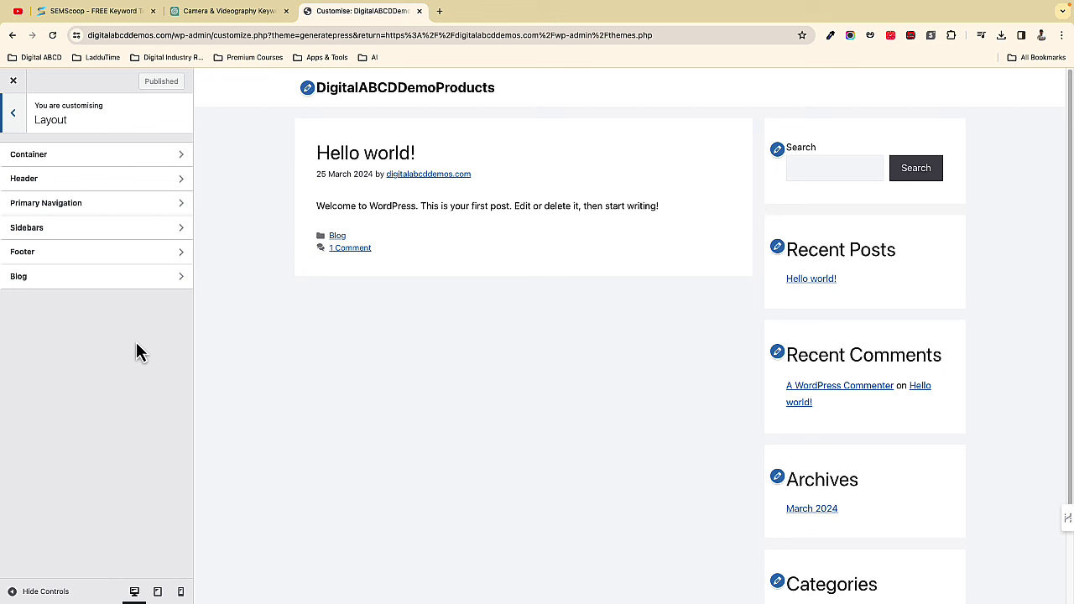
click(72, 159)
click(15, 122)
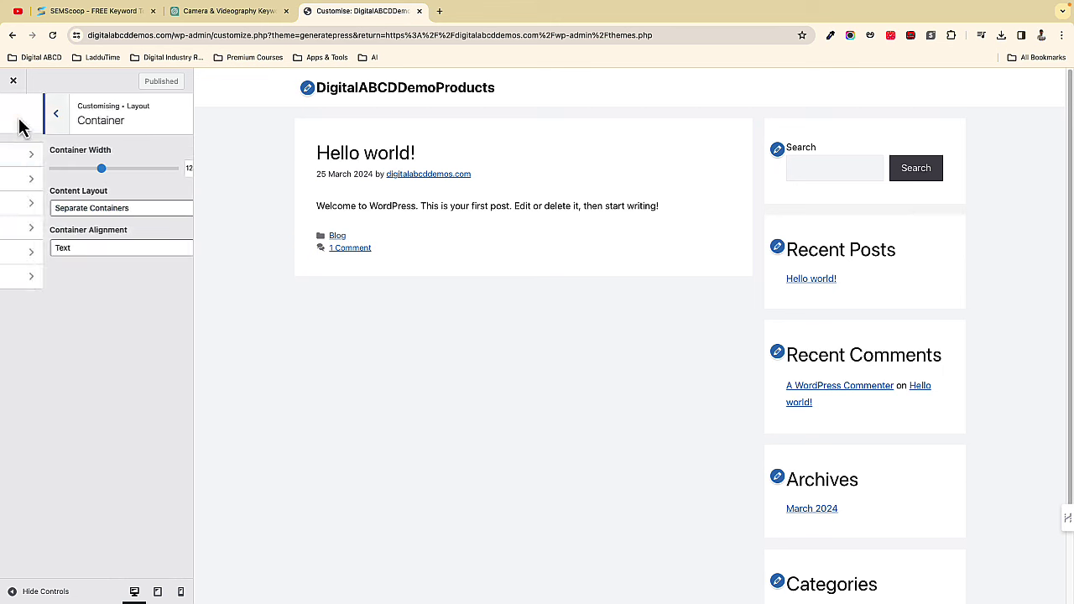
click(73, 188)
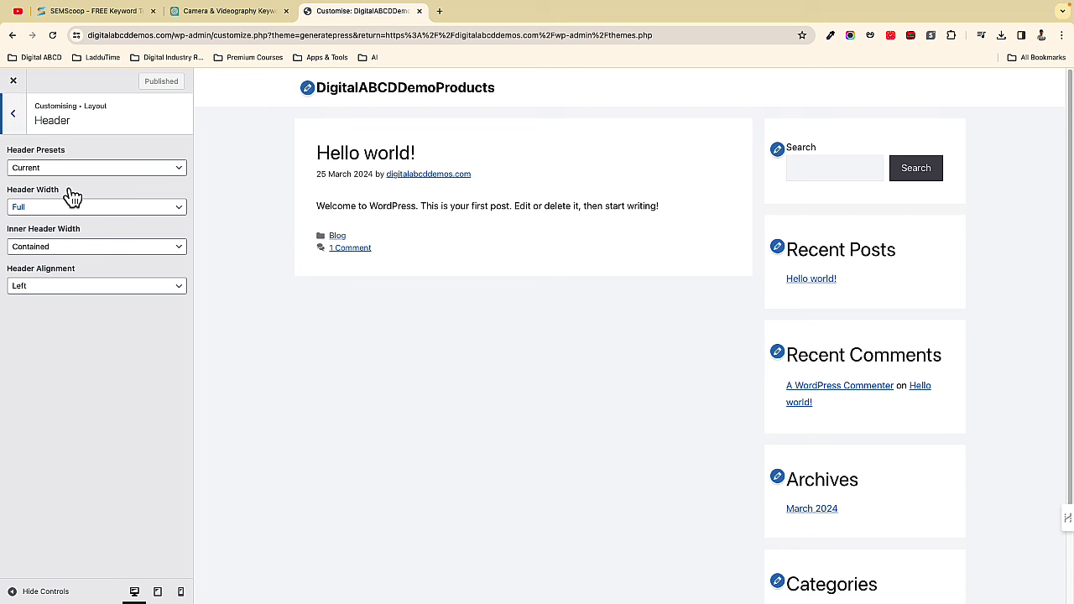
click(17, 128)
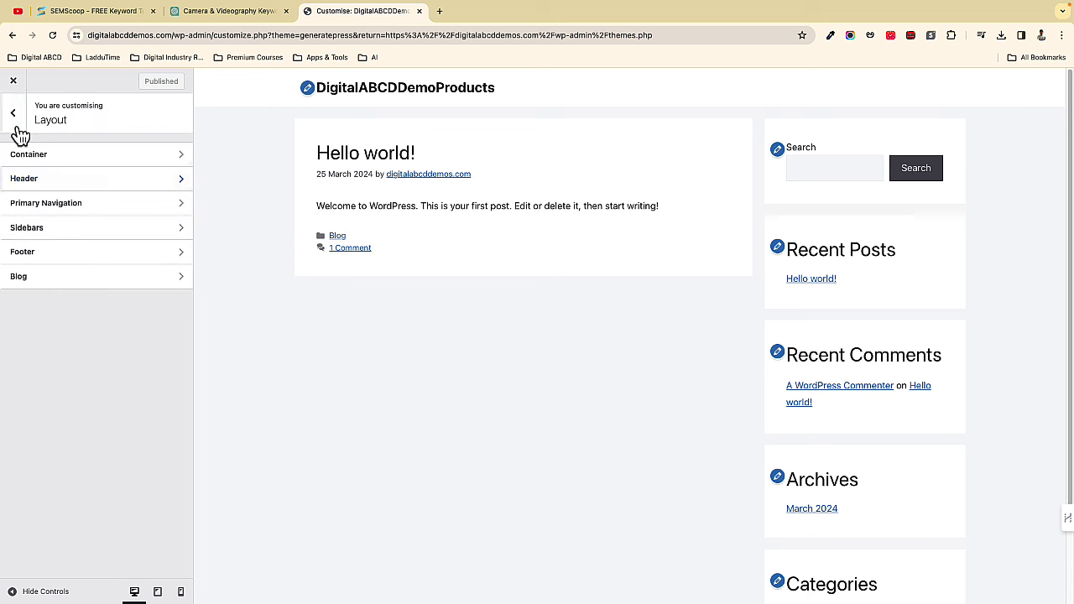
click(66, 212)
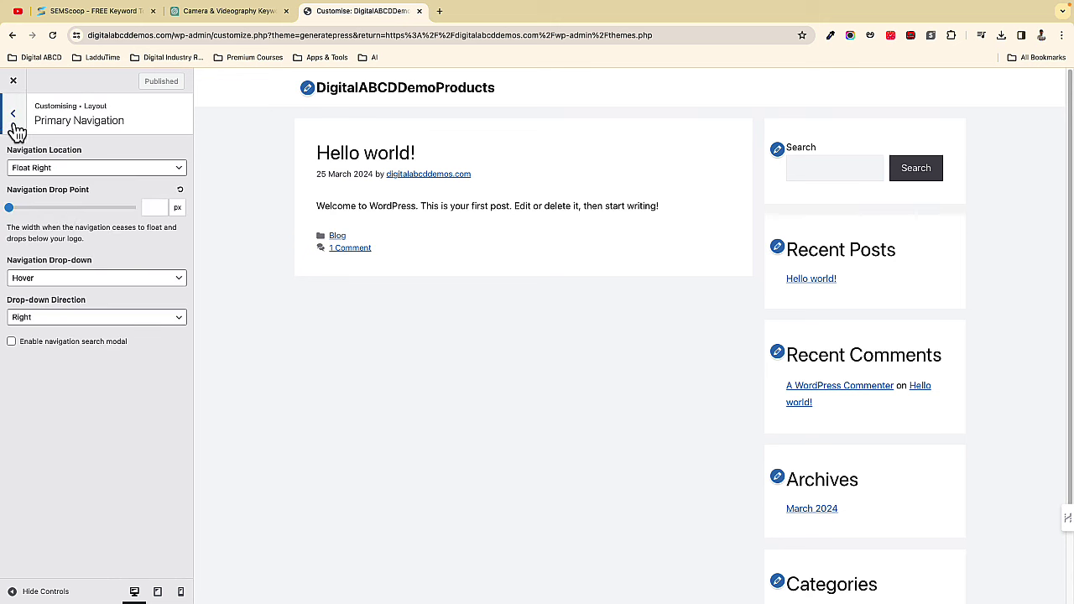
click(12, 118)
click(84, 230)
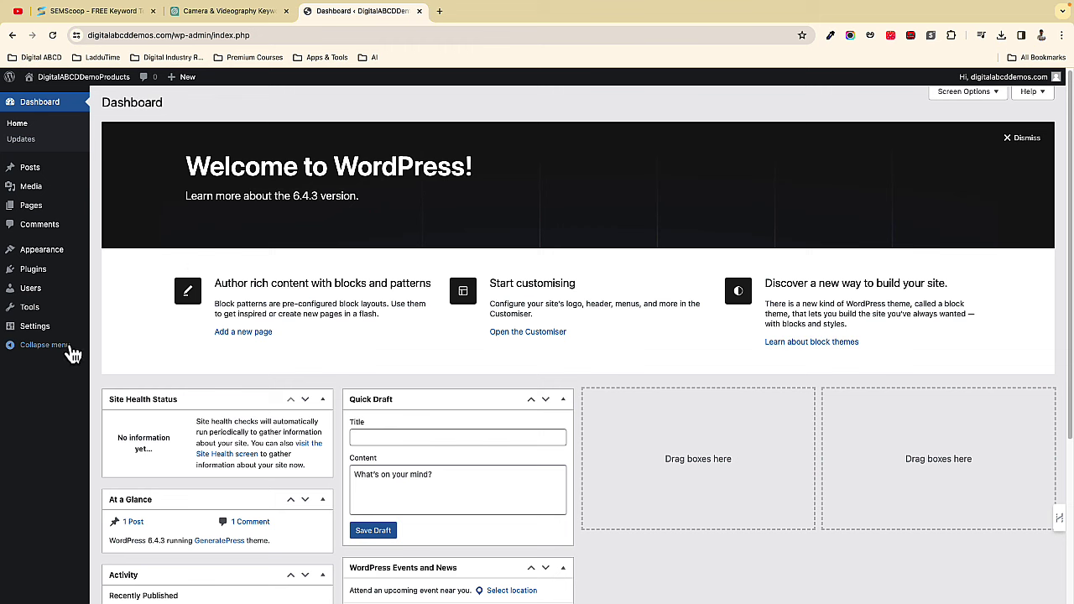
- Set the site's time zone to Kolkata in the general settings and save the changes
mouse_move(52, 334)
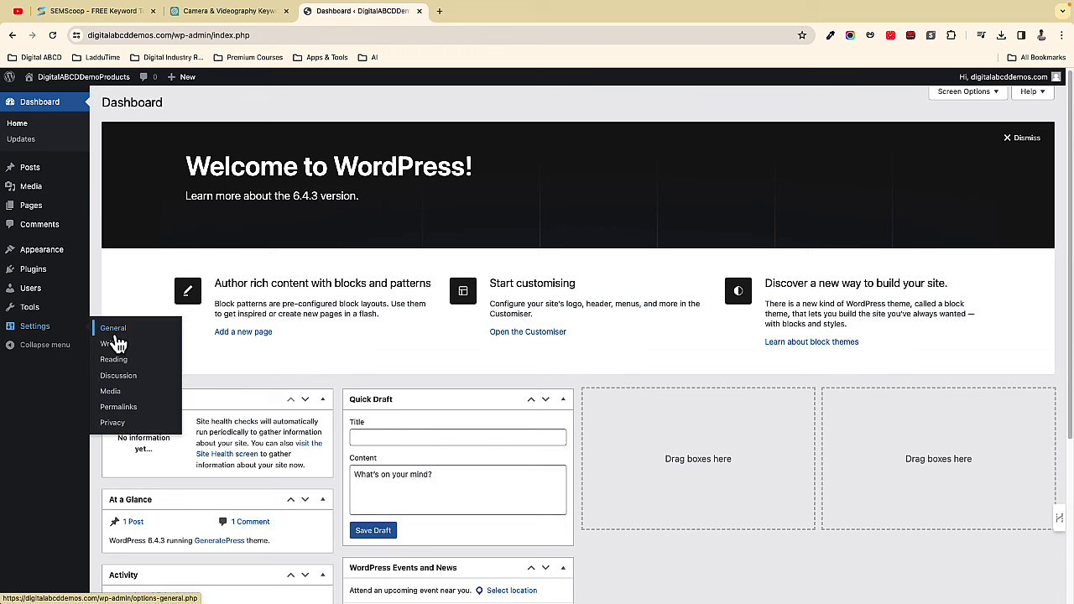
click(116, 338)
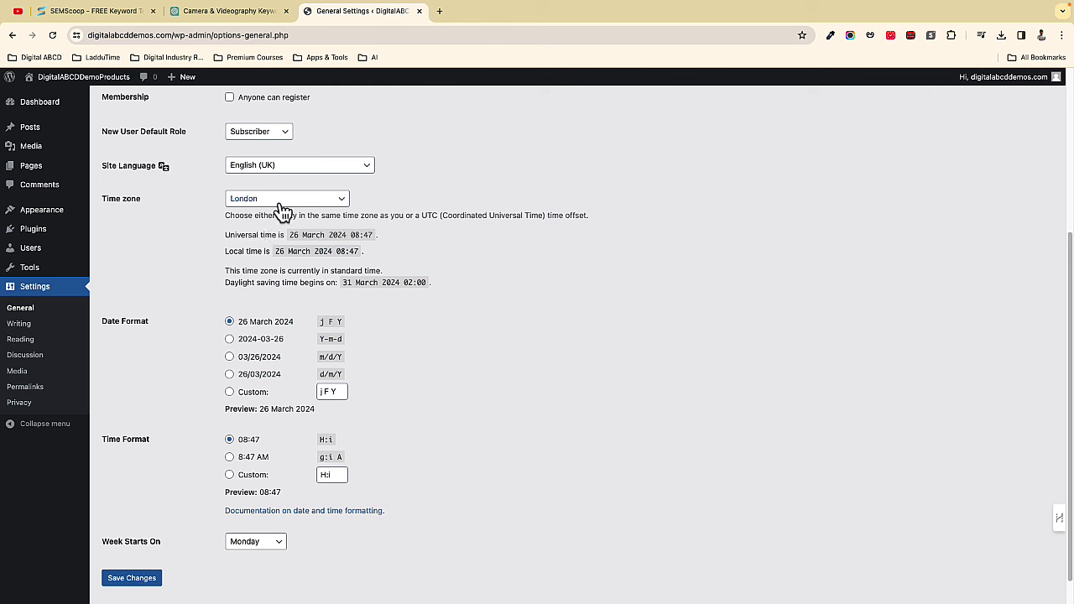
click(283, 205)
text(ko)
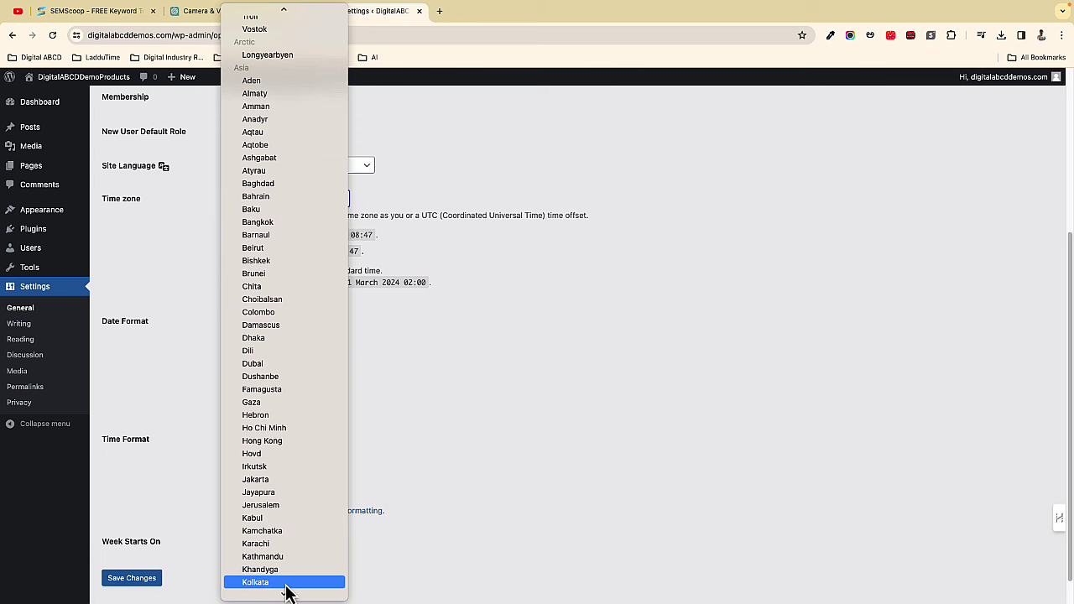
click(286, 585)
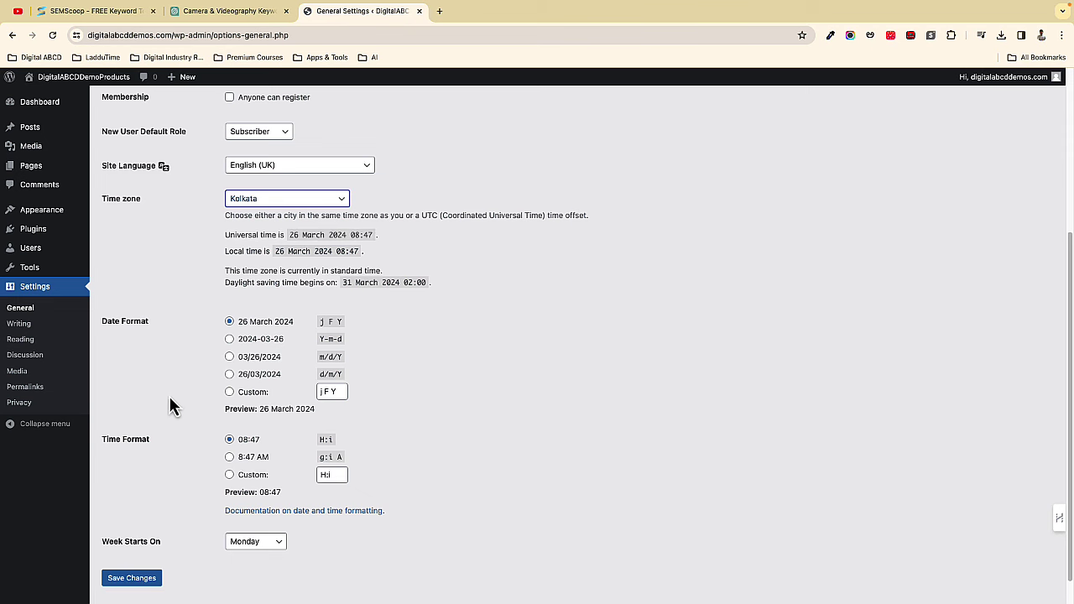
click(132, 583)
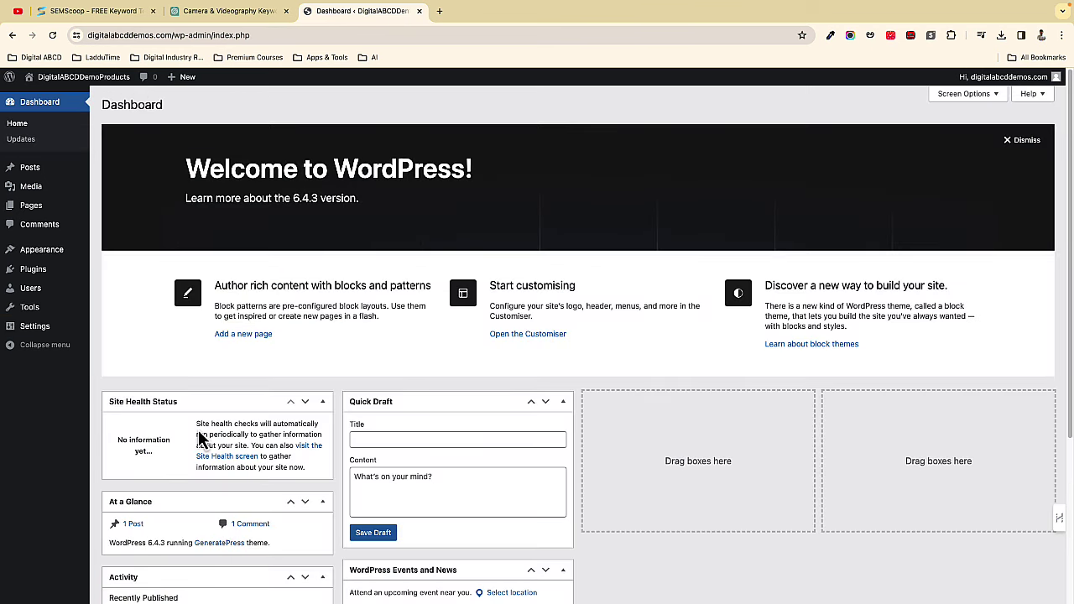
mouse_move(37, 175)
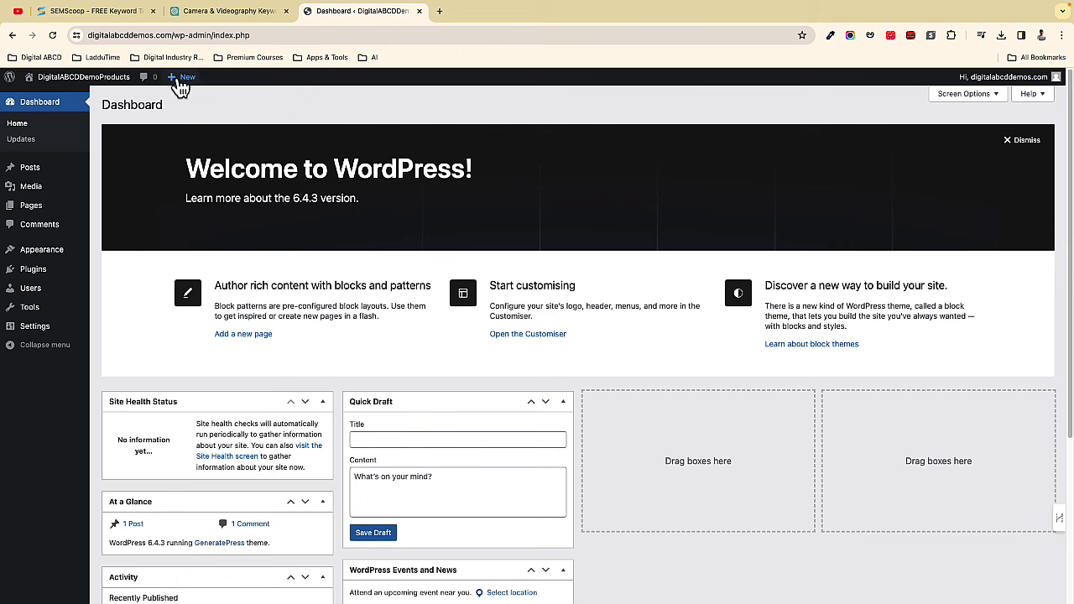
- Start a new WordPress post and dismiss the block editor's welcome guide
mouse_move(191, 89)
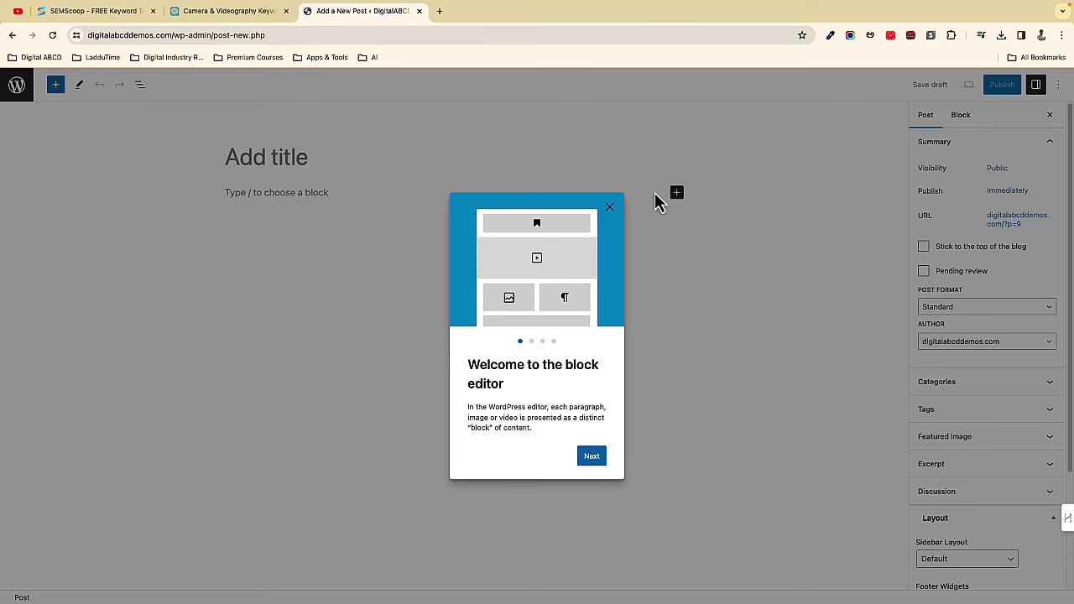
click(285, 168)
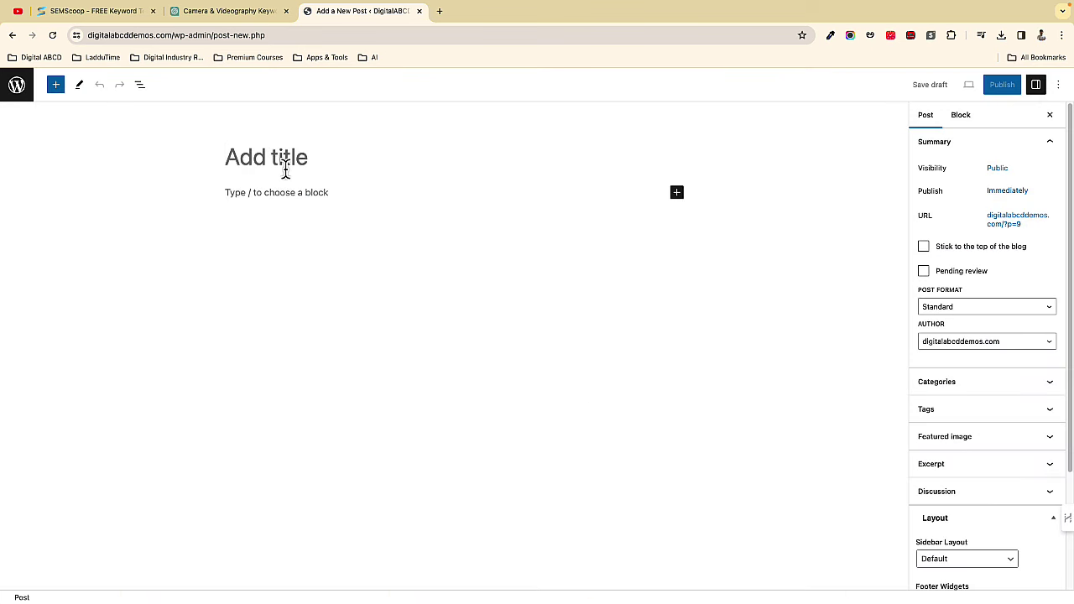
- Check the target keyword "Best Dslr Under 50000" in SEMScoop, and return to the new WordPress post
click(227, 11)
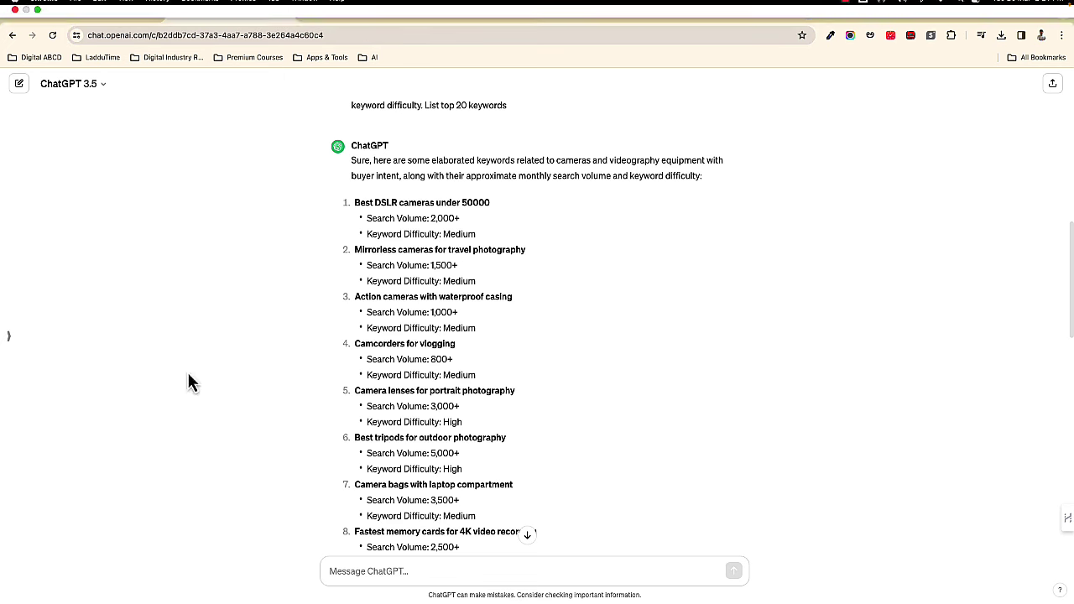
click(94, 11)
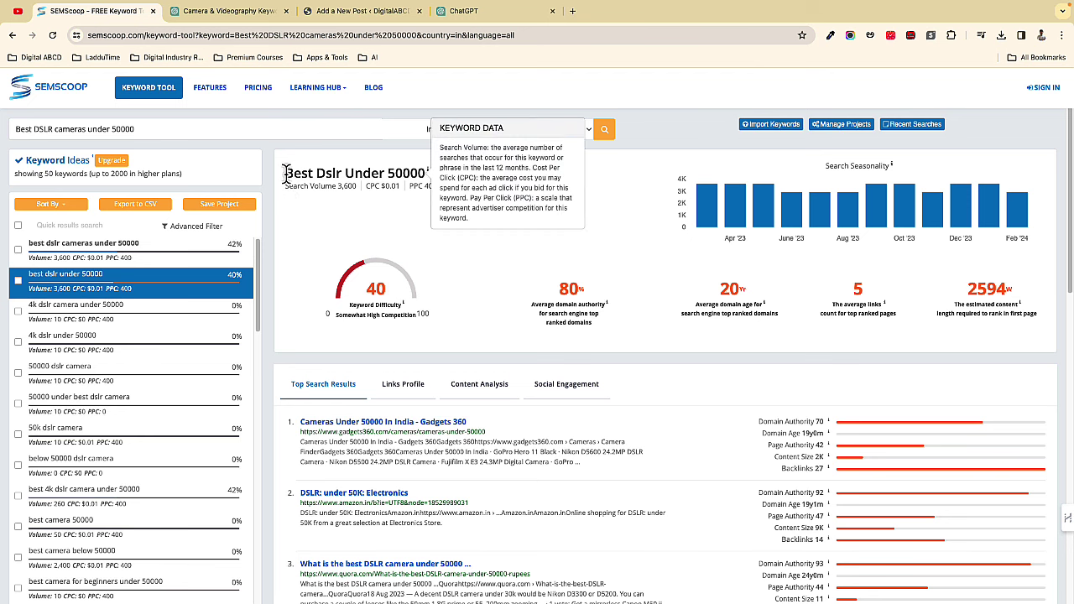
drag(285, 173, 427, 174)
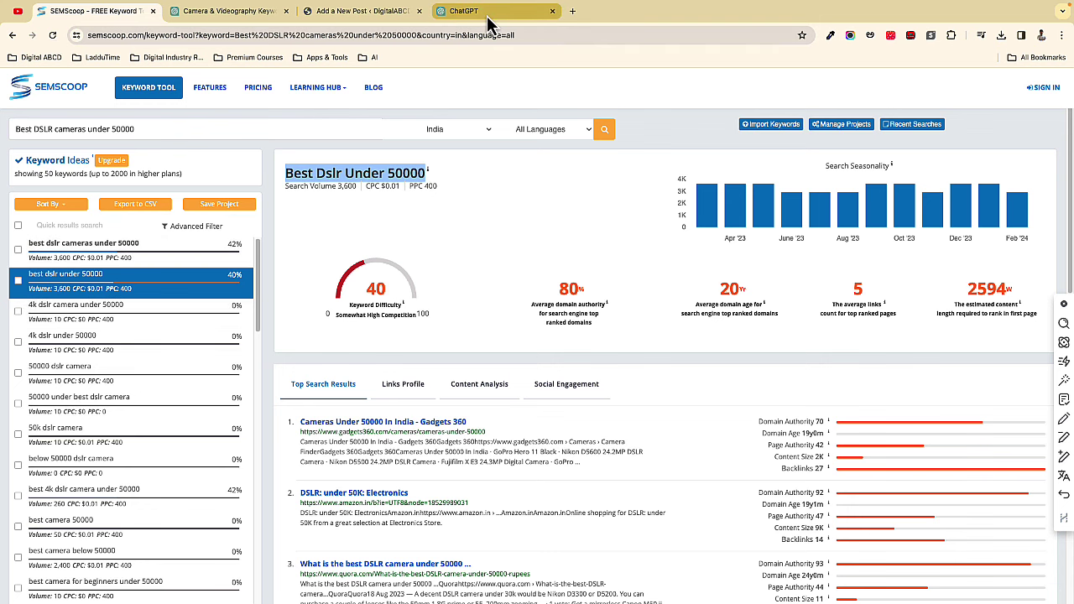
click(393, 15)
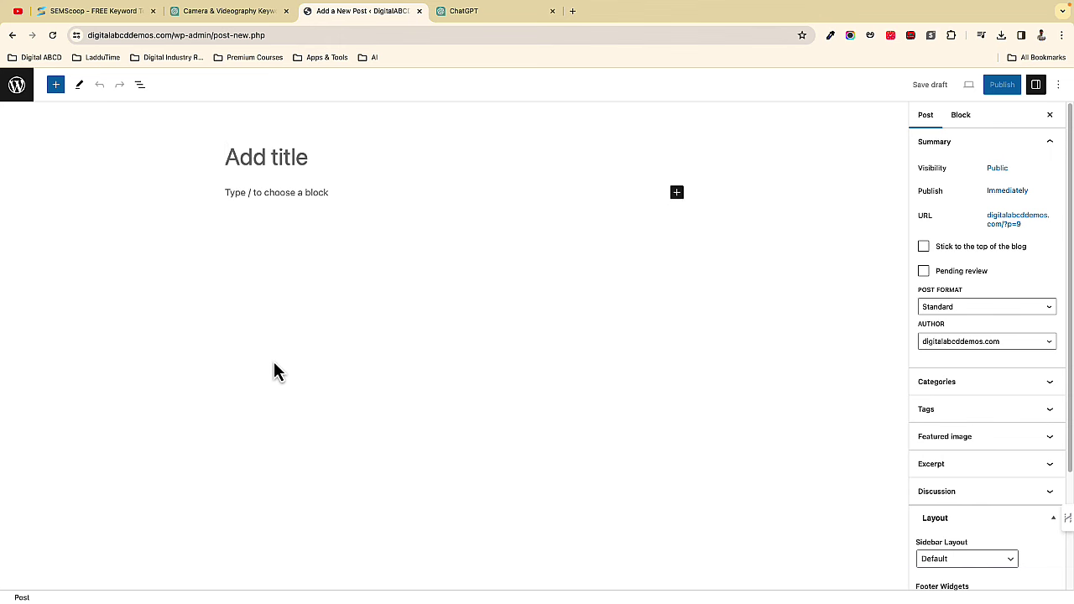
- Write a ChatGPT prompt for an 800-word article on "Best Dslr cameras Under 50000 in India", targeting "Best Dlsr under 50000 Rs", with at least 5 products
key(ctrl+Tab)
click(383, 568)
text(You are an expert)
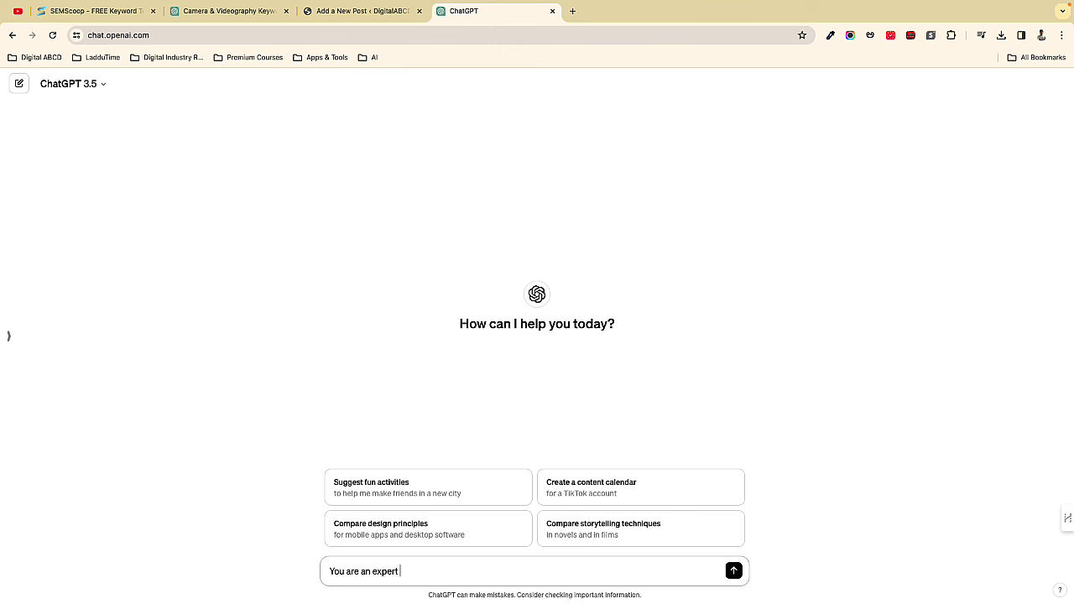
text(cont)
text(e)
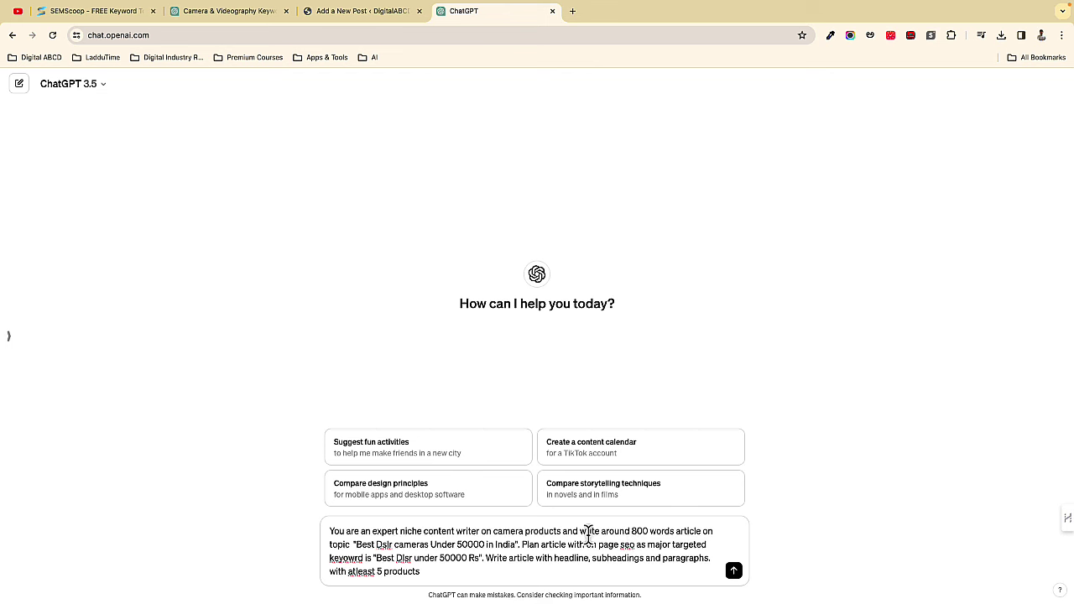
- Review the prompt's topic, targeted keyword and article structure requirements, and submit it to ChatGPT
drag(570, 535, 635, 568)
click(635, 567)
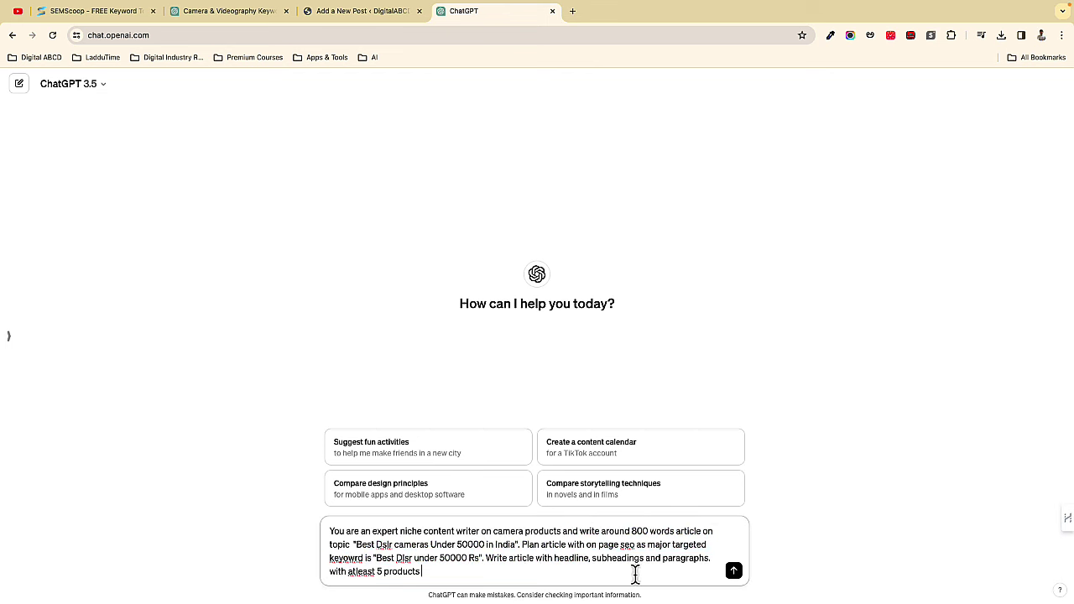
drag(479, 560, 504, 568)
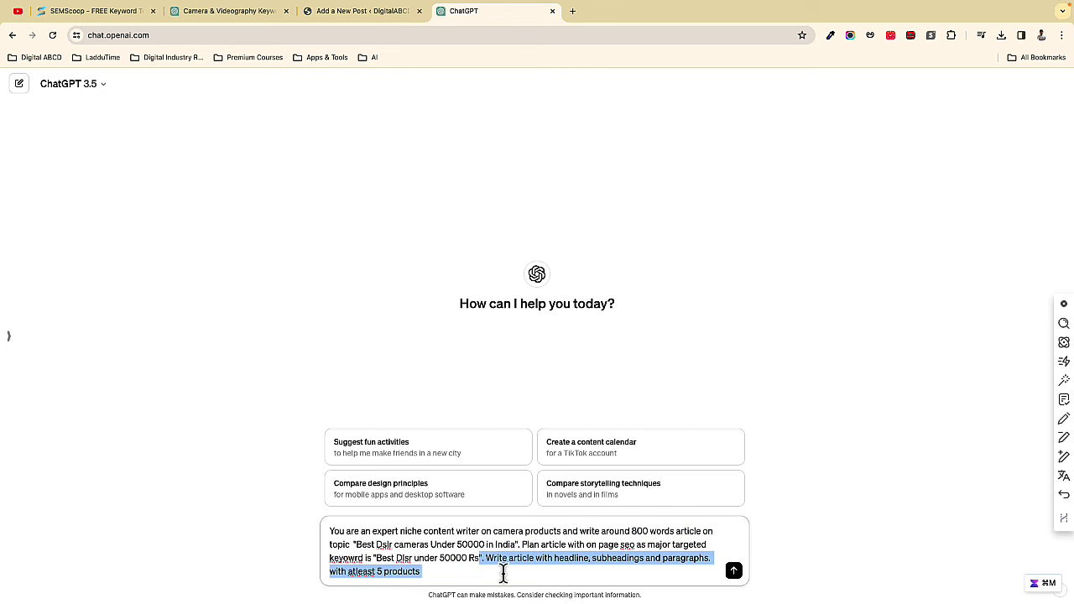
click(466, 573)
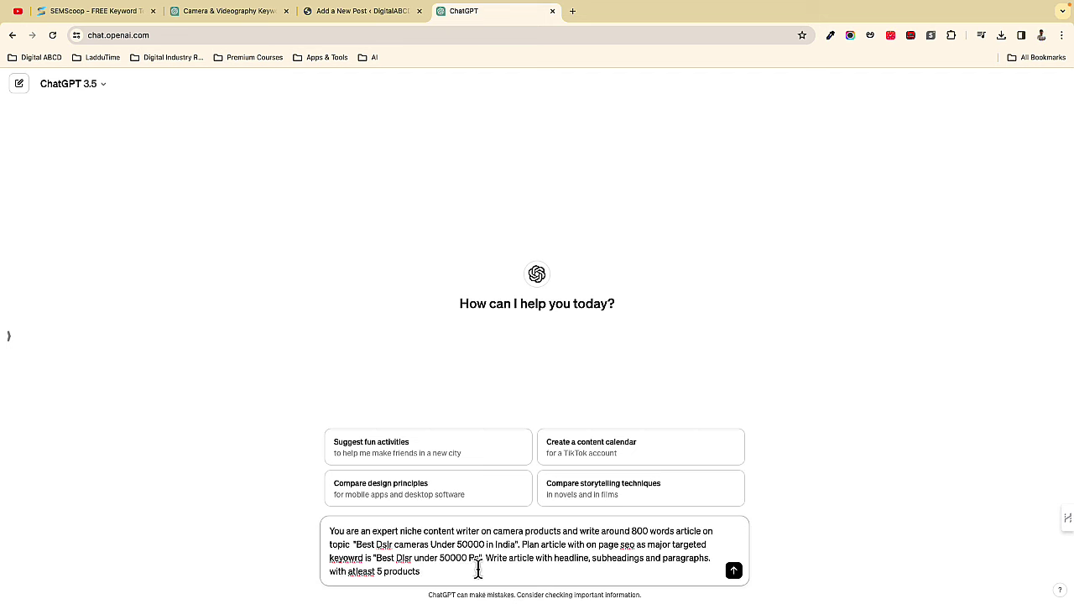
drag(542, 545, 445, 578)
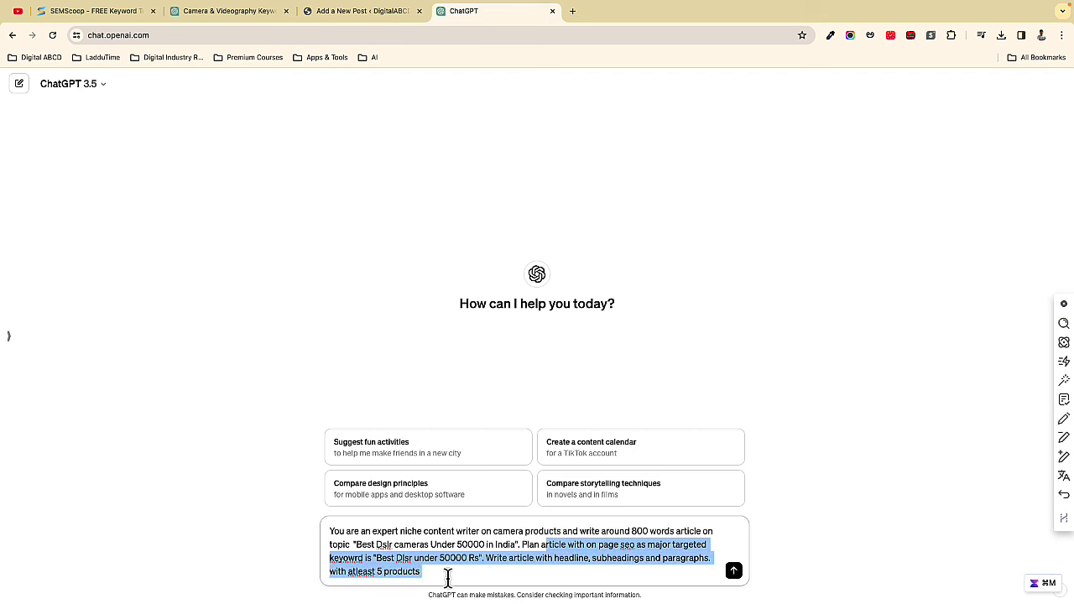
click(341, 532)
drag(328, 531, 434, 573)
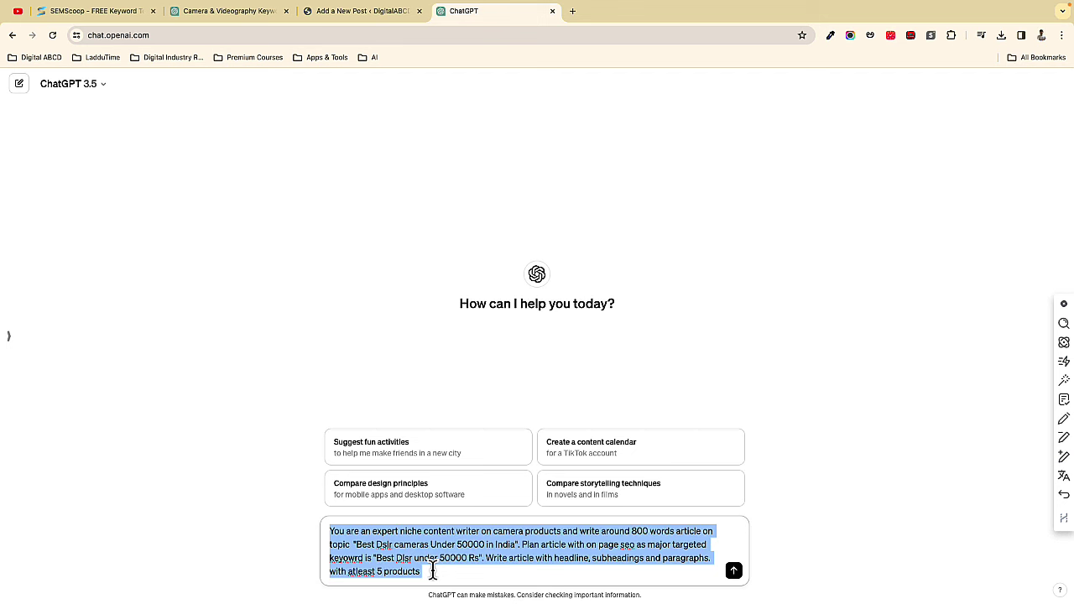
click(433, 571)
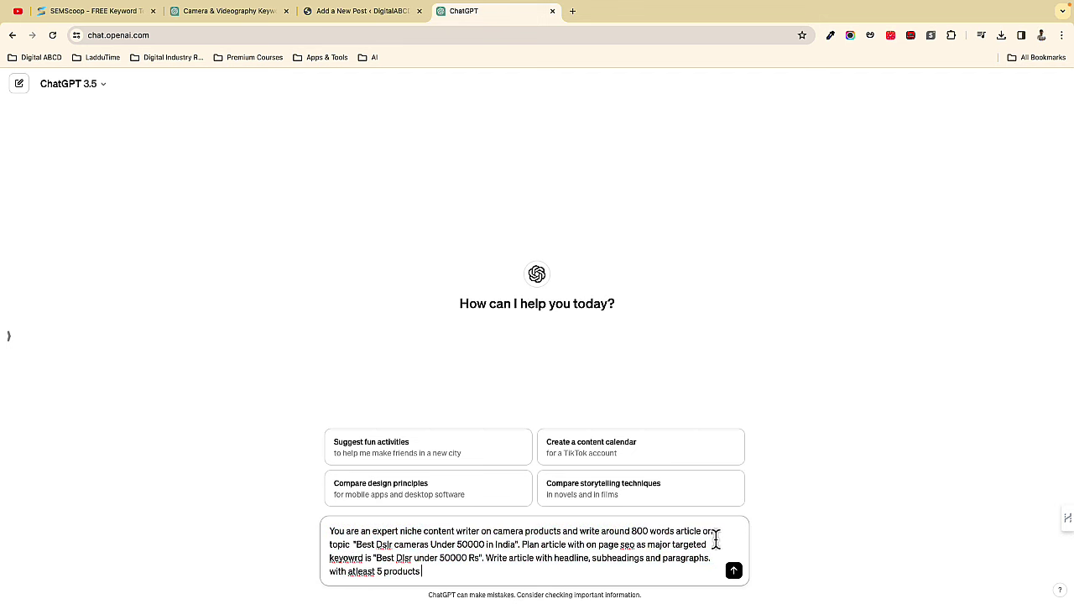
click(733, 572)
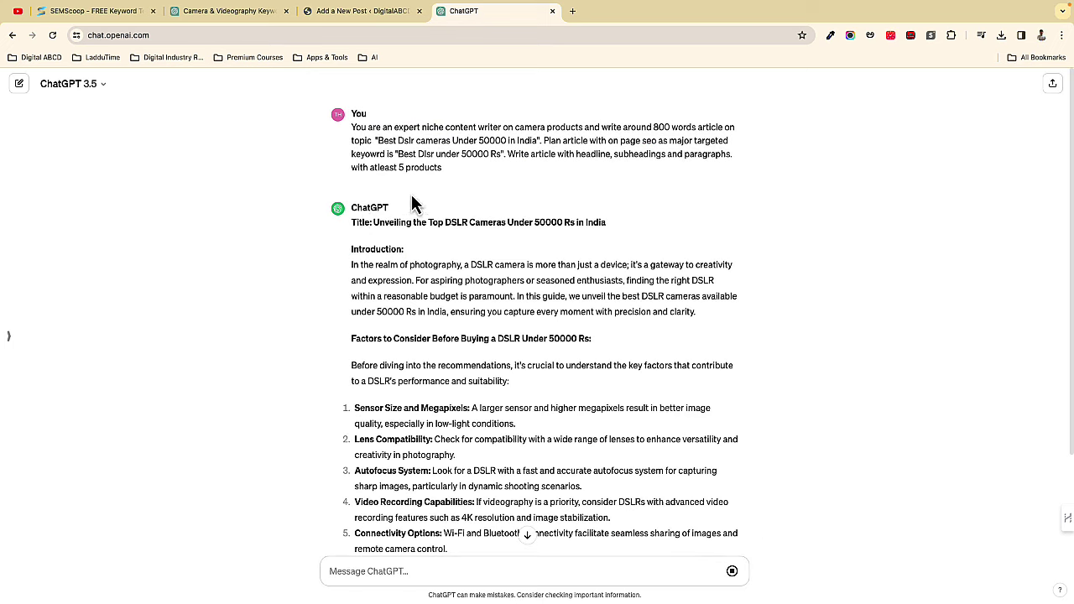
- Read through the generated article, examining its title, buying factors, top DSLR cameras heading and product list
drag(374, 222, 622, 230)
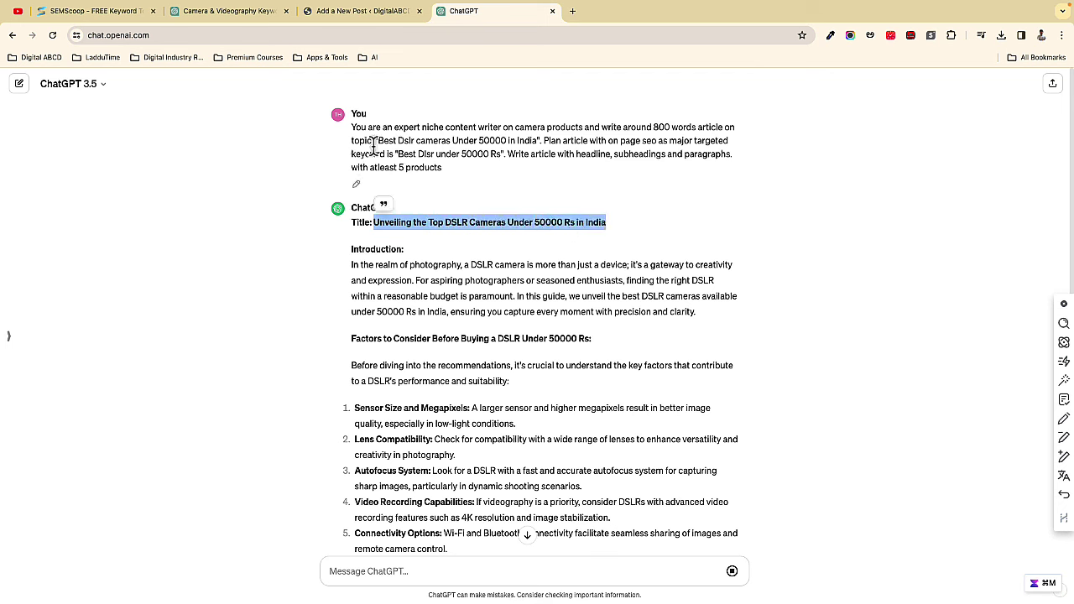
click(439, 153)
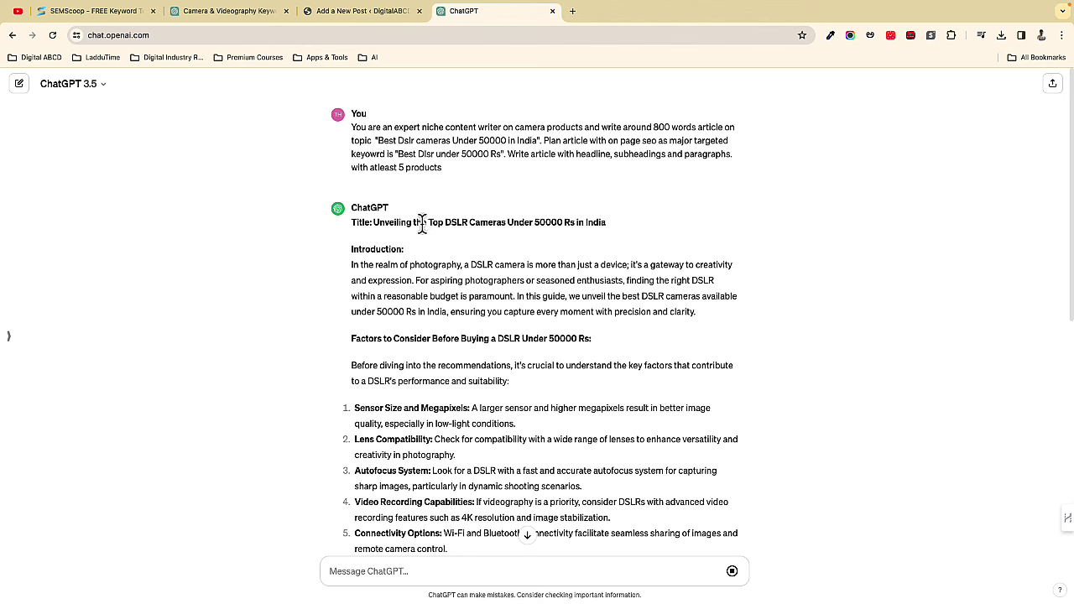
drag(413, 223, 609, 233)
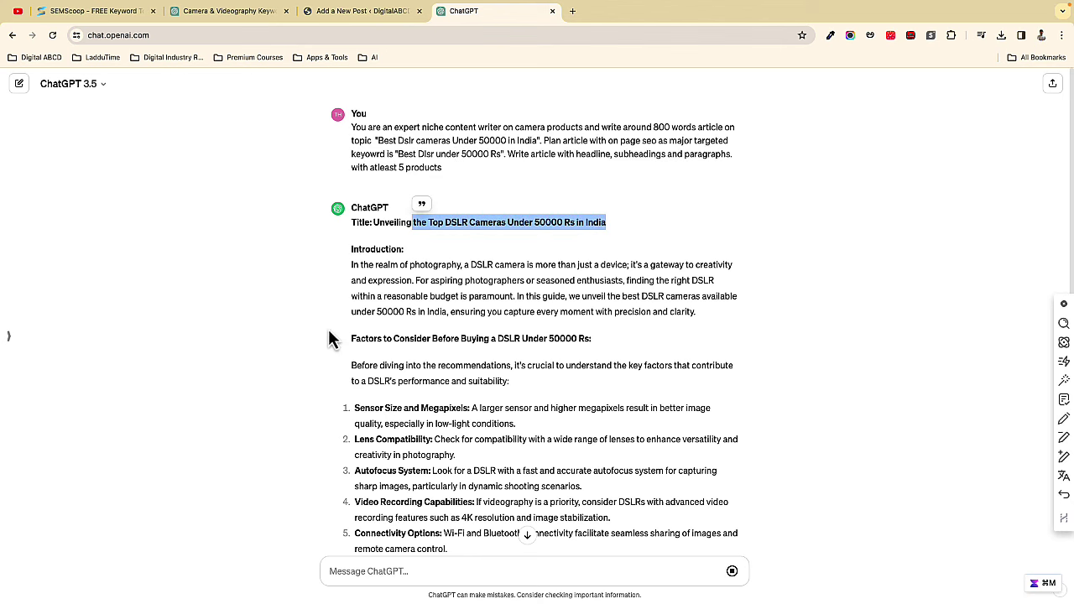
scroll(383, 257, down, 3)
scroll(379, 276, down, 2)
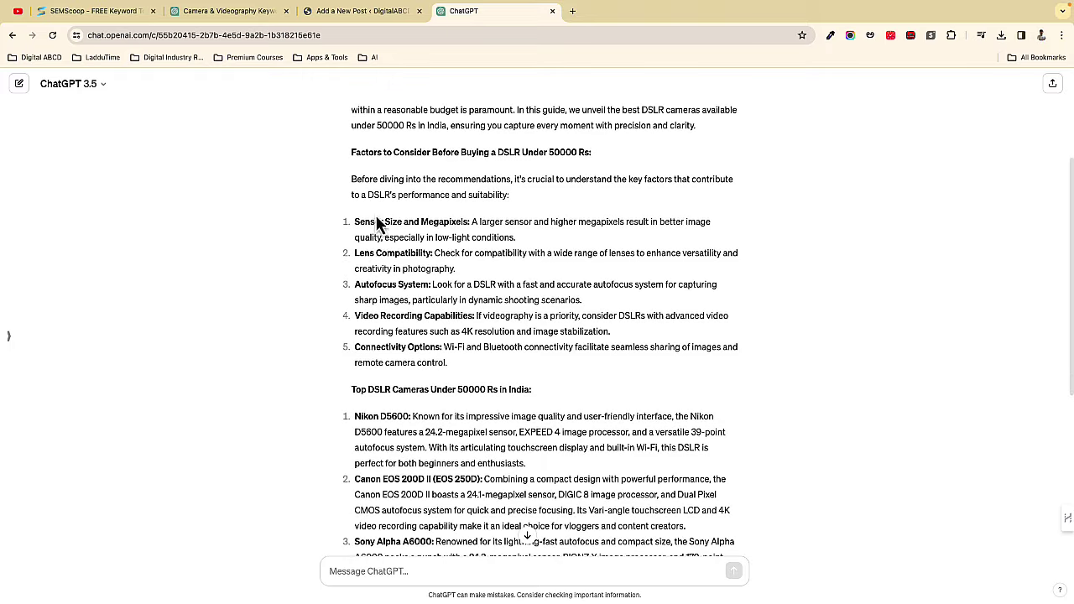
scroll(391, 289, down, 3)
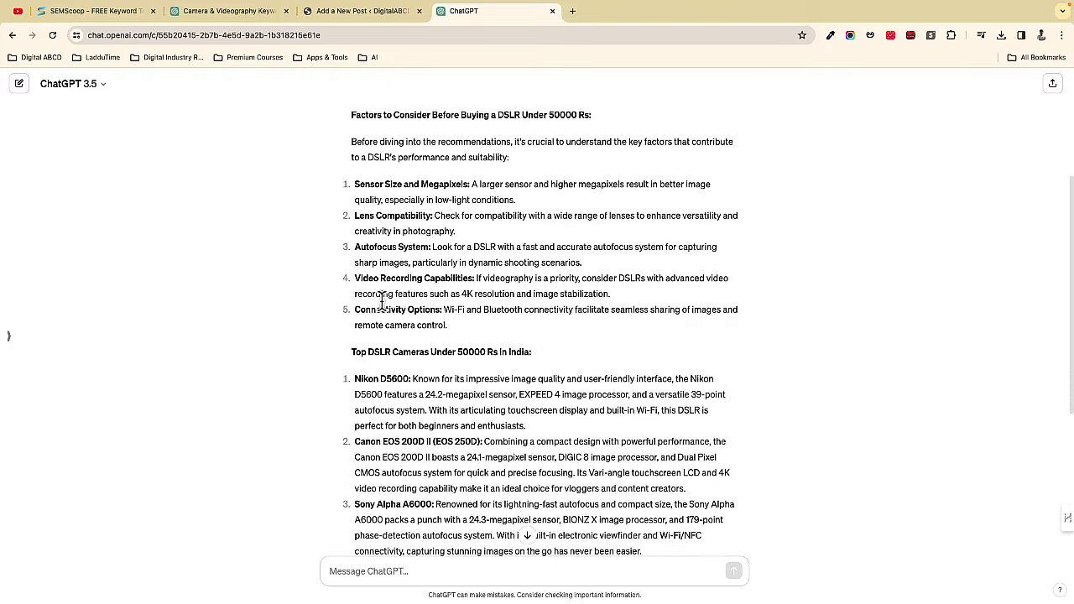
scroll(375, 317, down, 2)
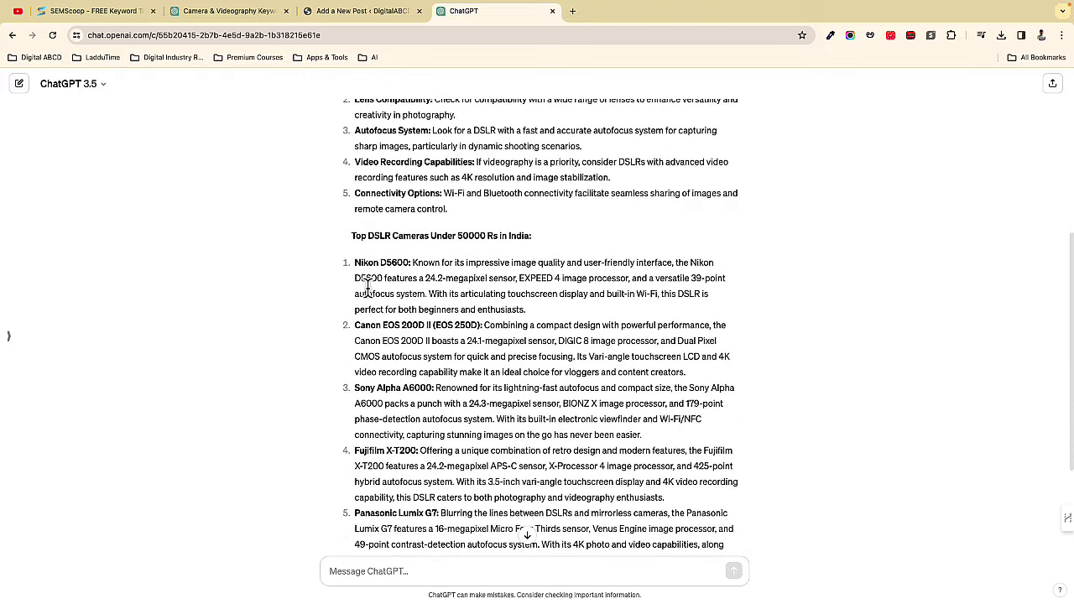
scroll(367, 289, down, 1)
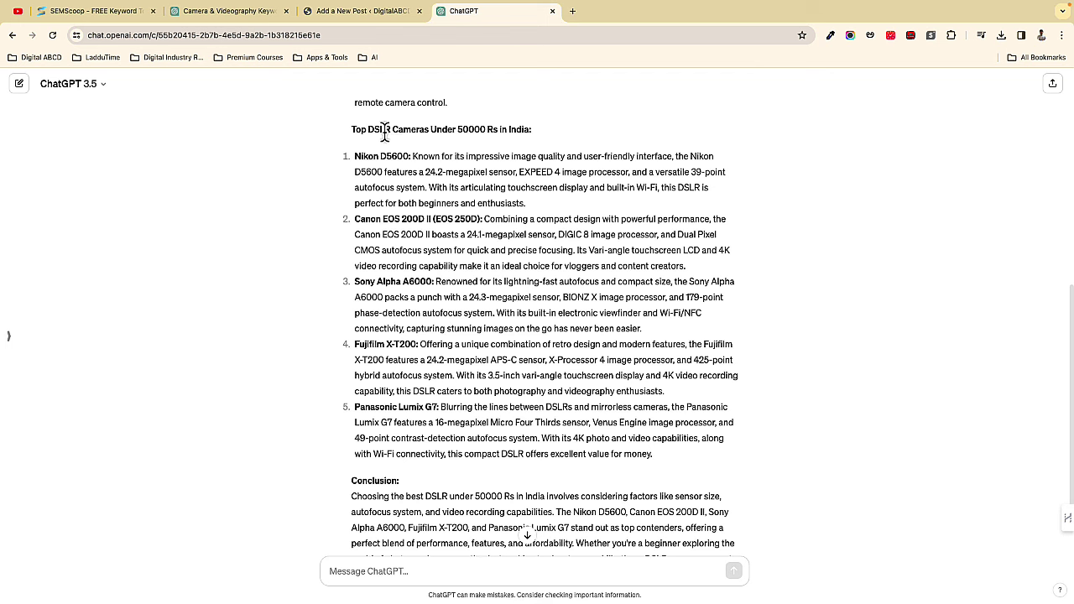
drag(379, 131, 534, 141)
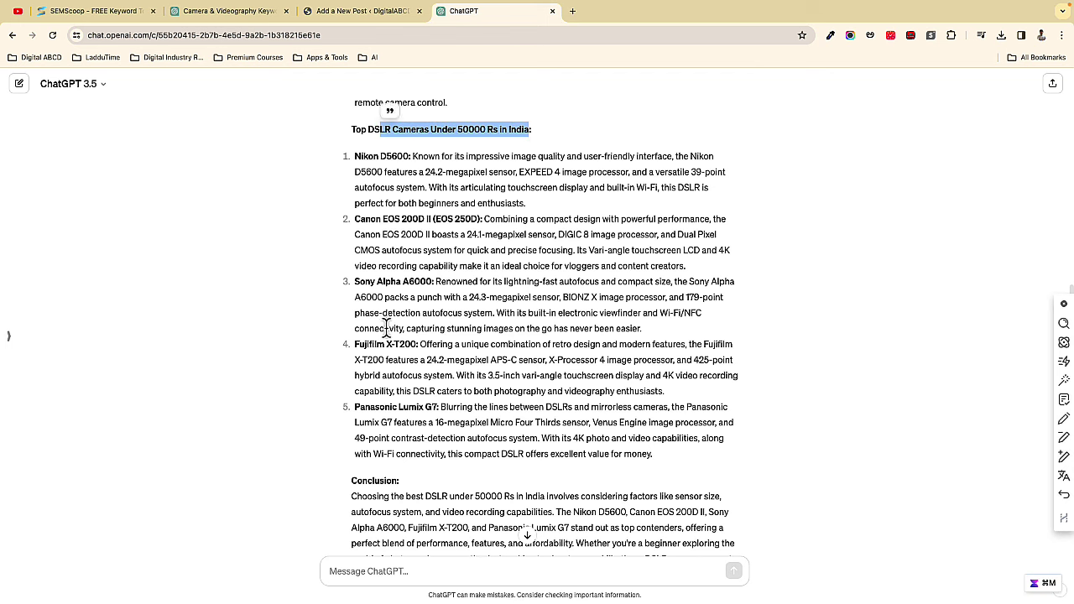
click(309, 296)
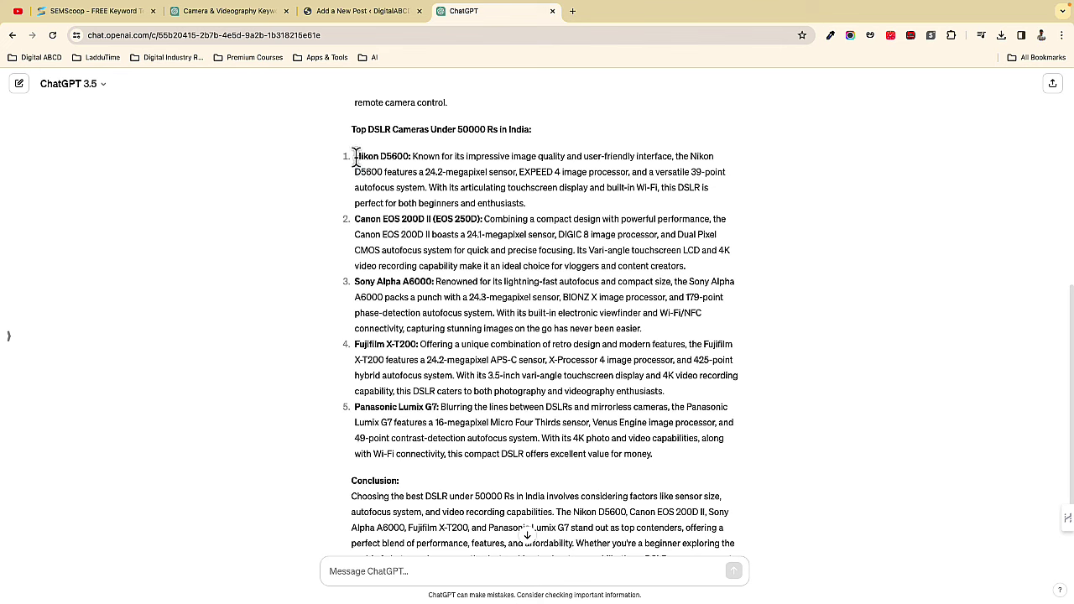
drag(355, 158, 504, 449)
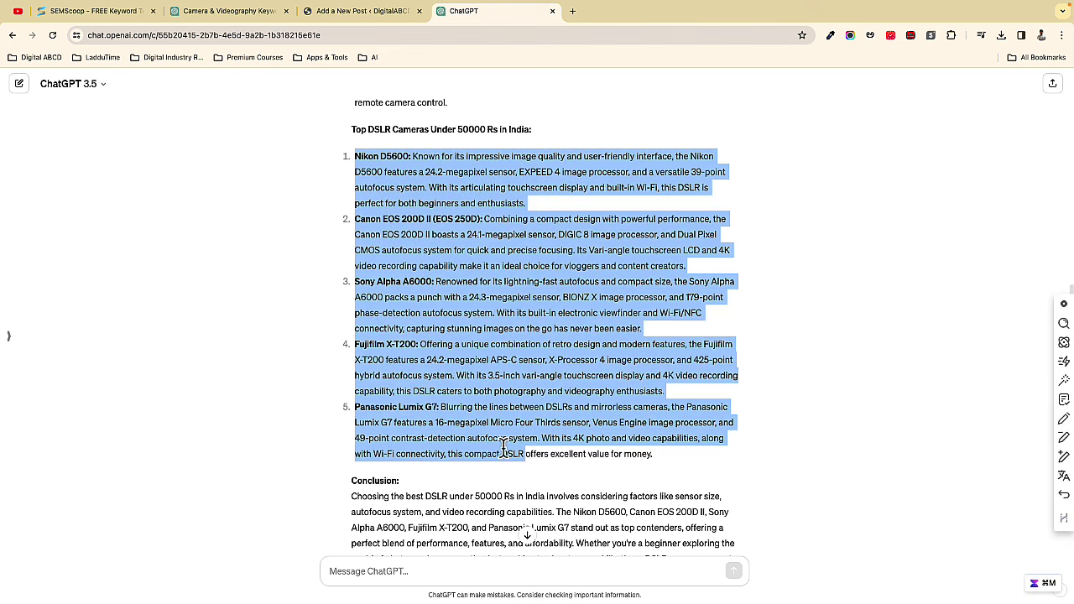
- Examine the article version with Amazon India product links, from its title to the conclusion, and compare it with the first version
scroll(303, 397, up, 5)
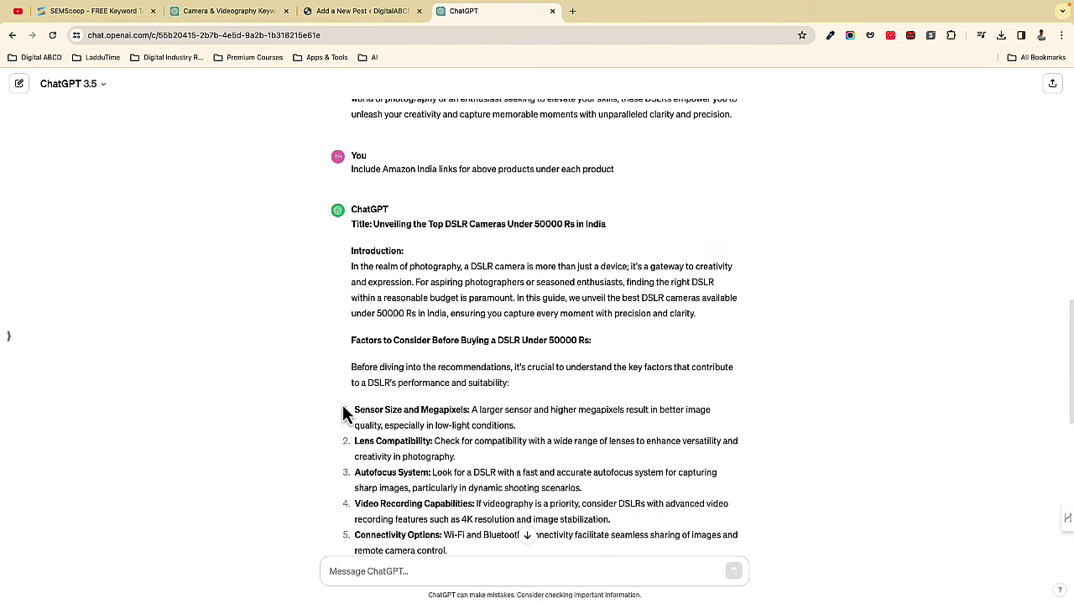
scroll(339, 410, down, 2)
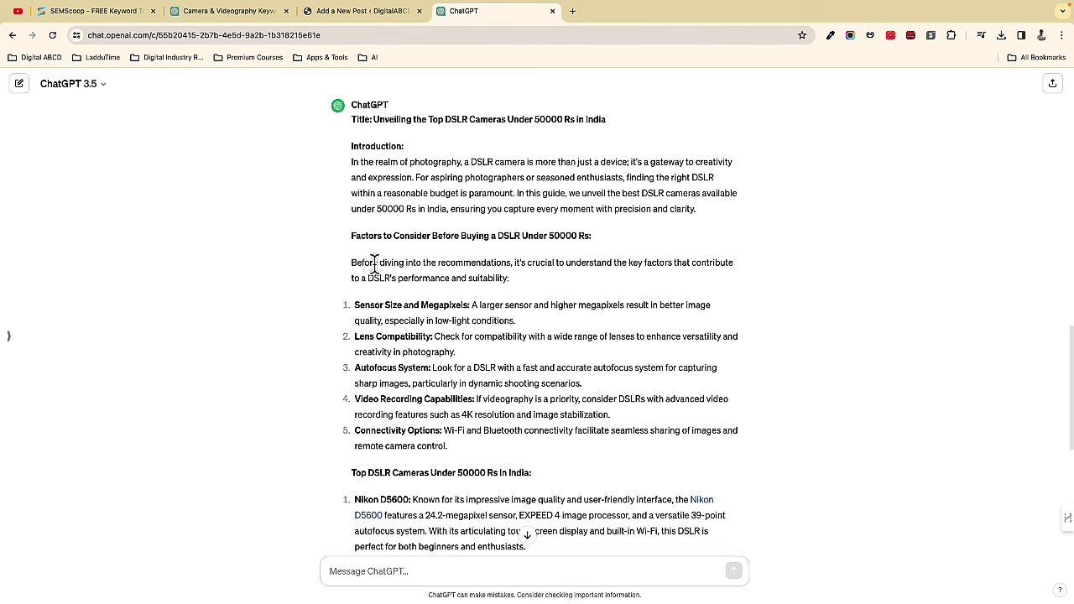
drag(353, 120, 458, 358)
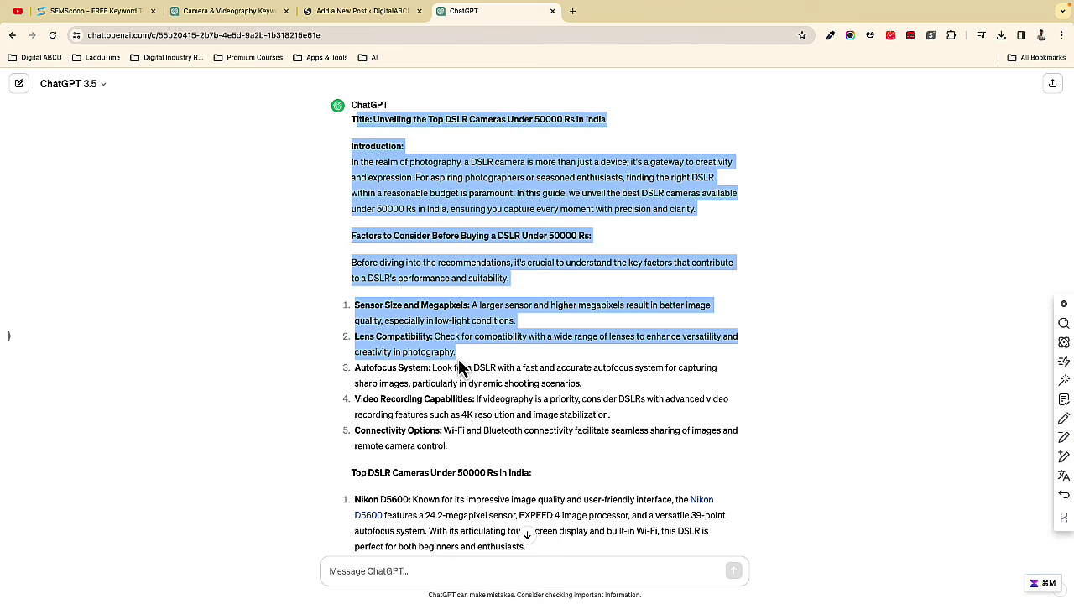
scroll(458, 359, down, 8)
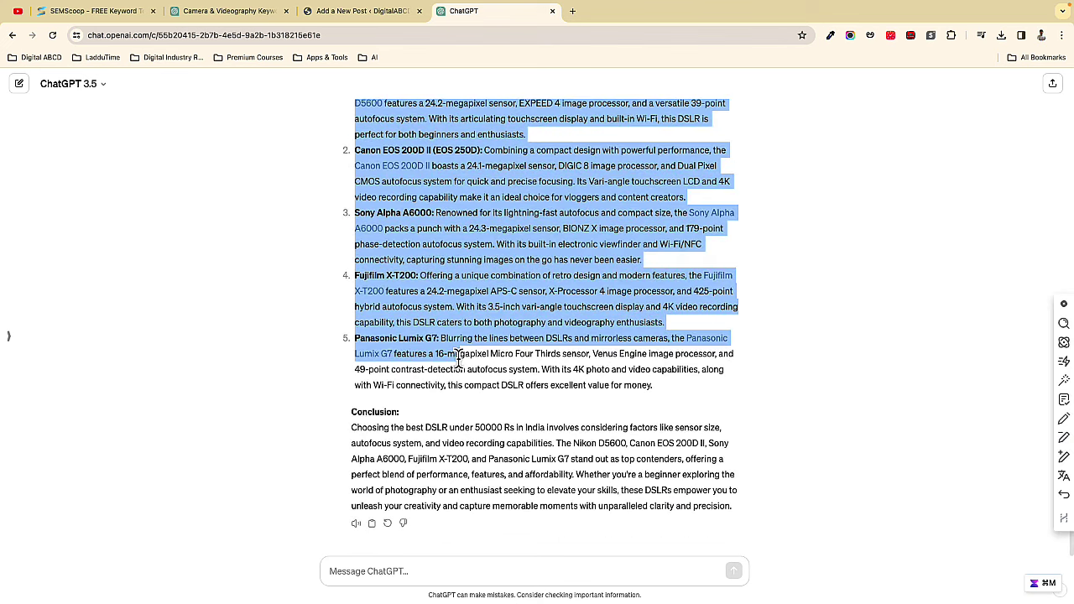
drag(458, 359, 749, 527)
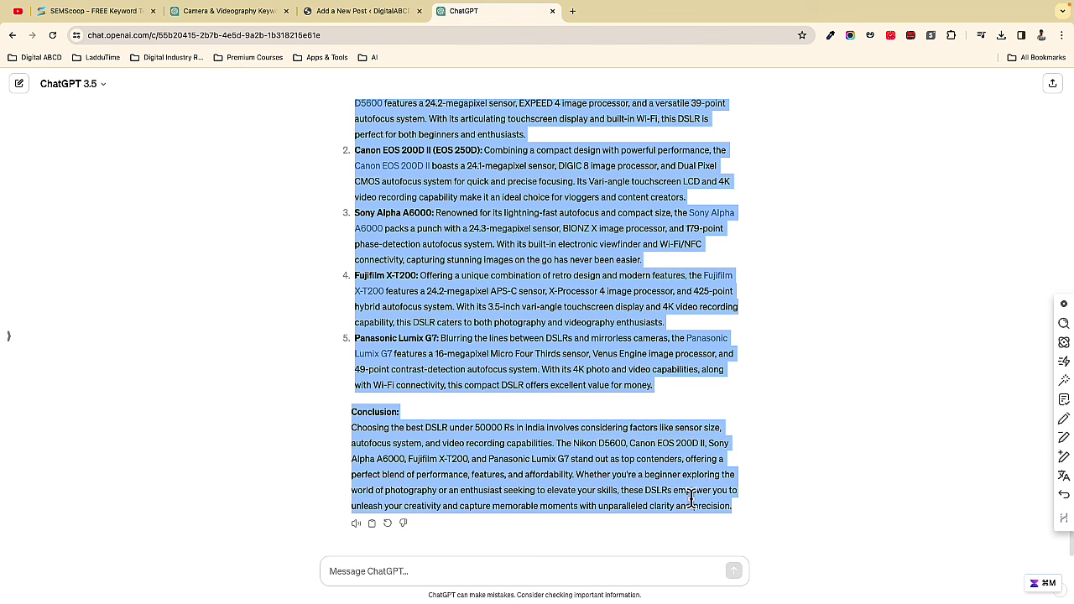
click(277, 471)
scroll(280, 477, up, 1)
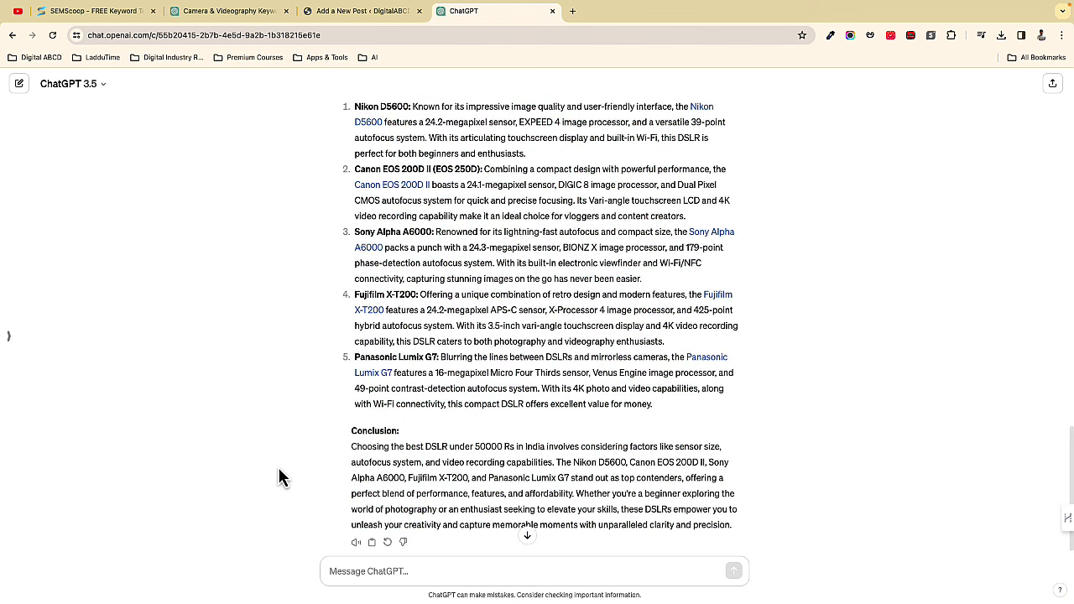
scroll(280, 477, up, 3)
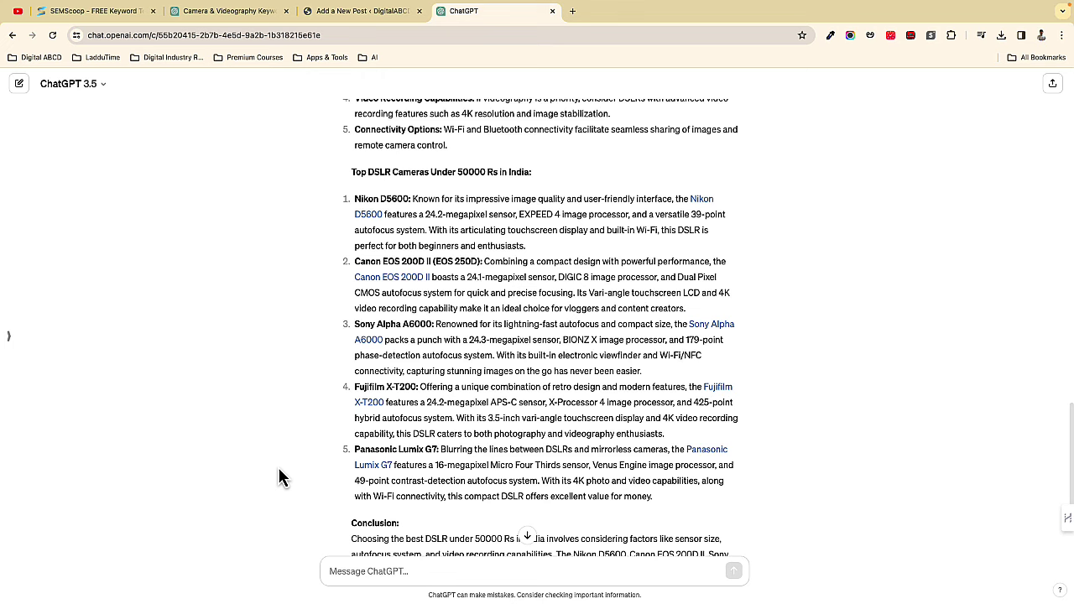
scroll(280, 427, up, 4)
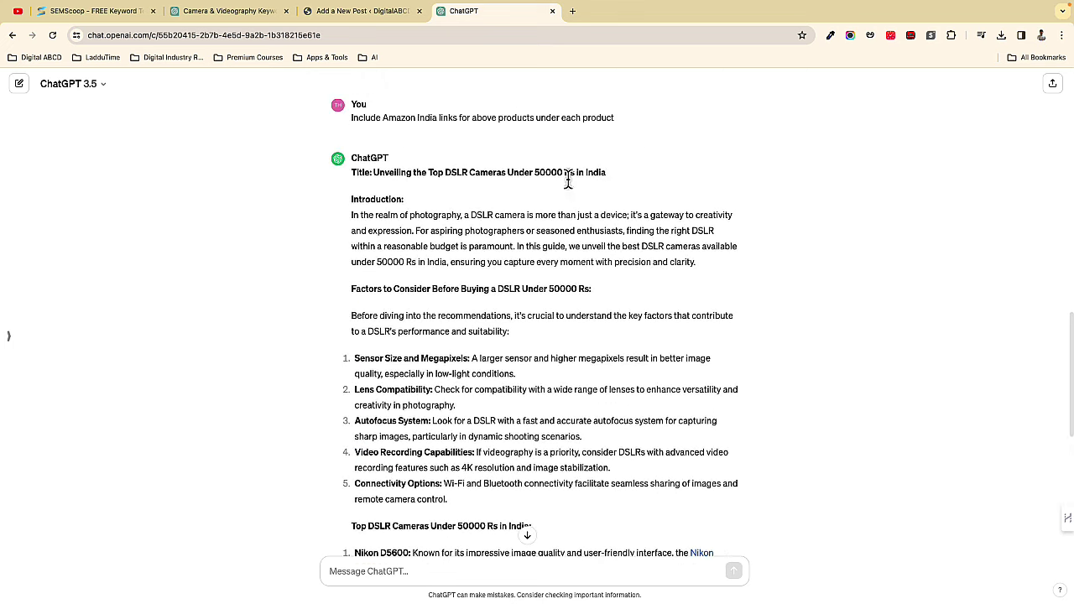
scroll(445, 235, up, 5)
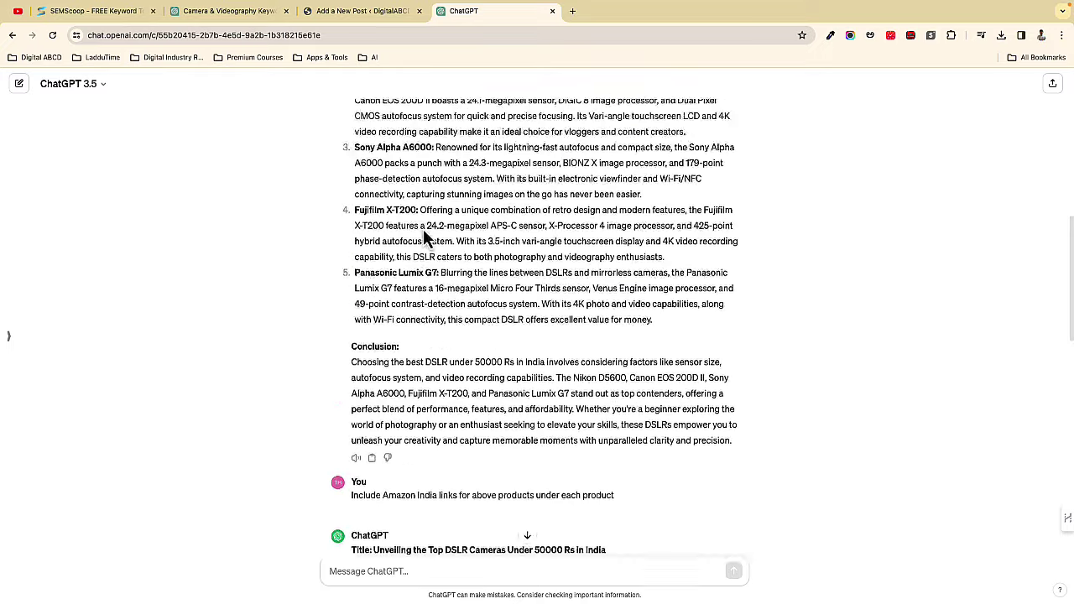
scroll(424, 232, down, 5)
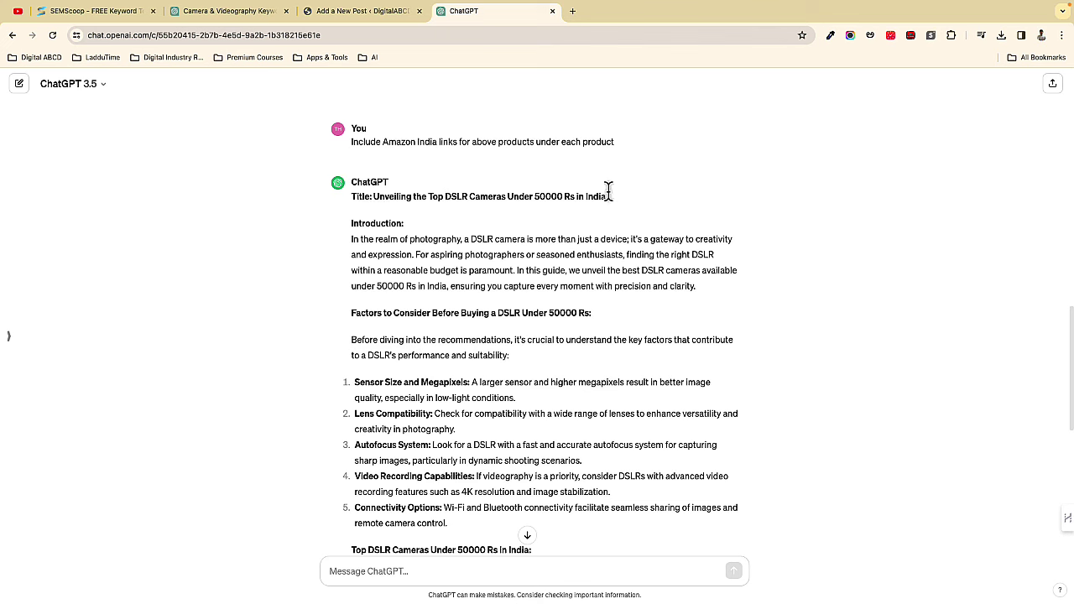
- Examine the linked article's introduction, buying factors and top DSLR camera entries, and glance at the empty WordPress post
scroll(375, 319, down, 3)
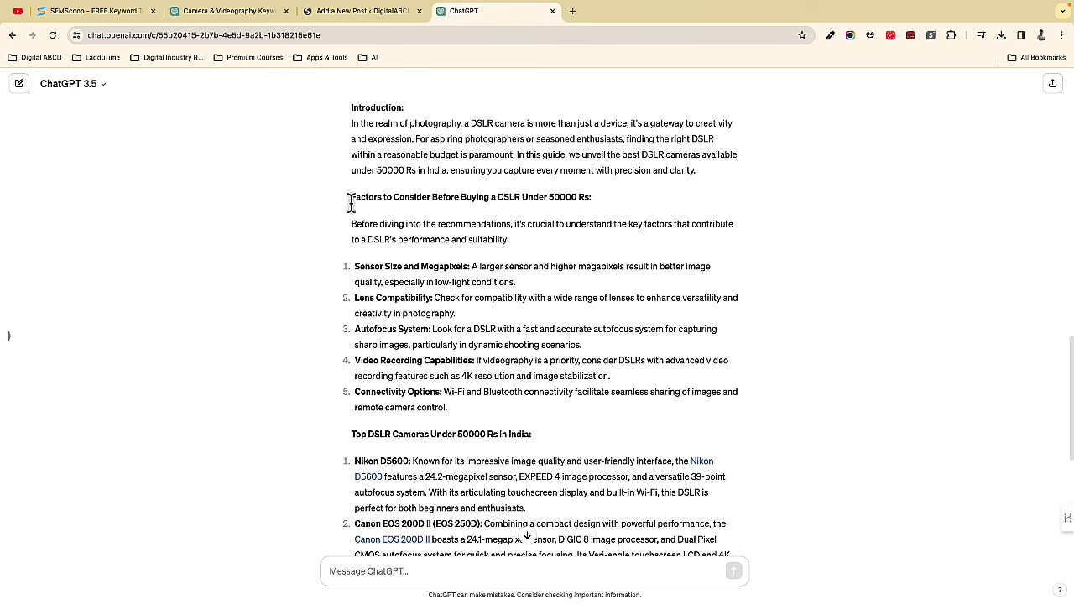
drag(349, 199, 496, 424)
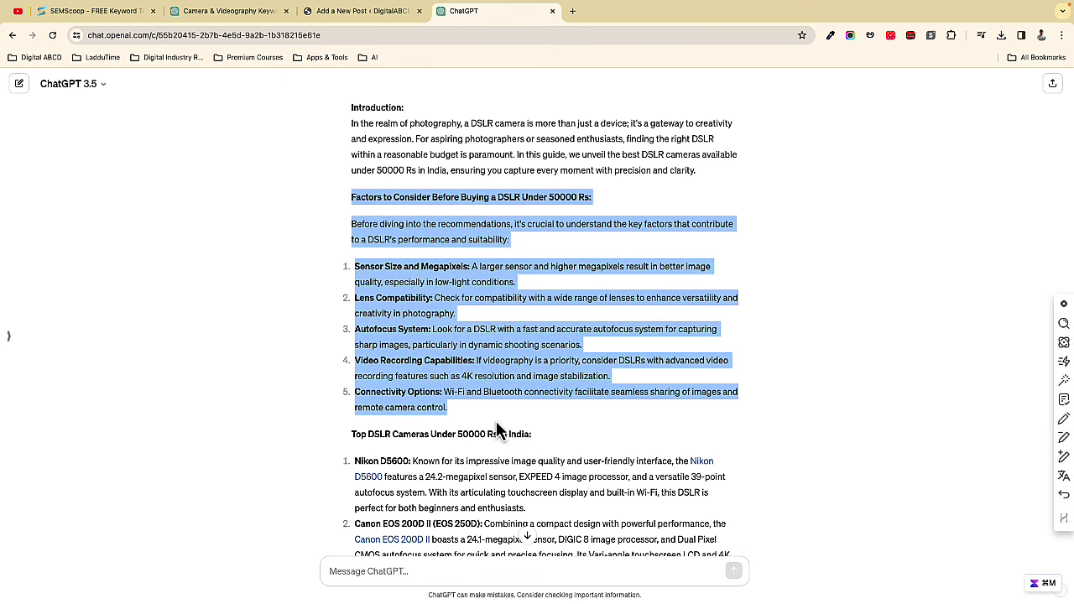
scroll(342, 444, down, 3)
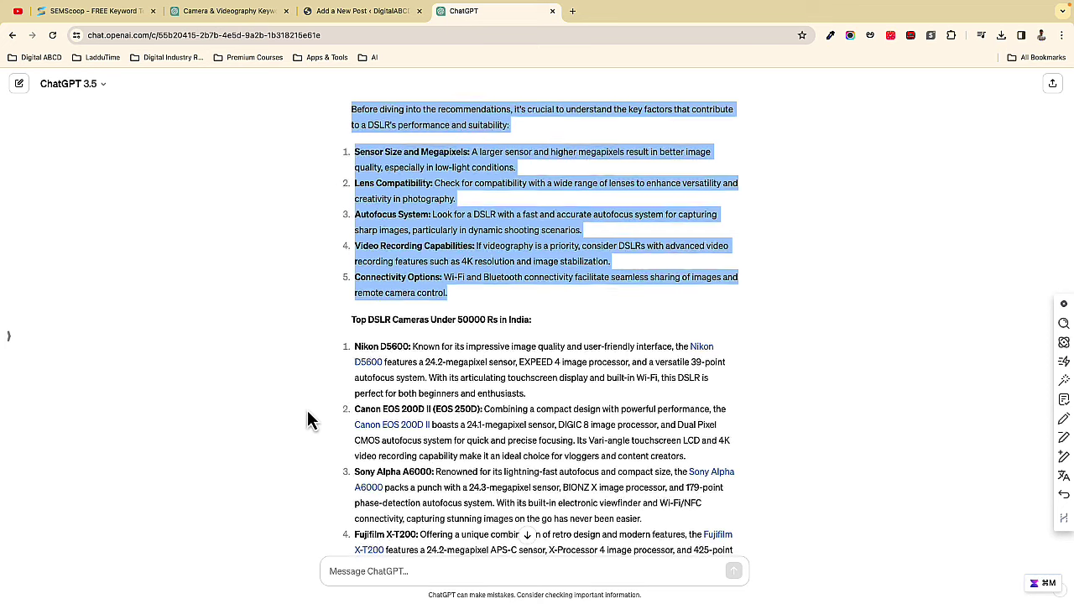
scroll(307, 412, down, 1)
click(307, 413)
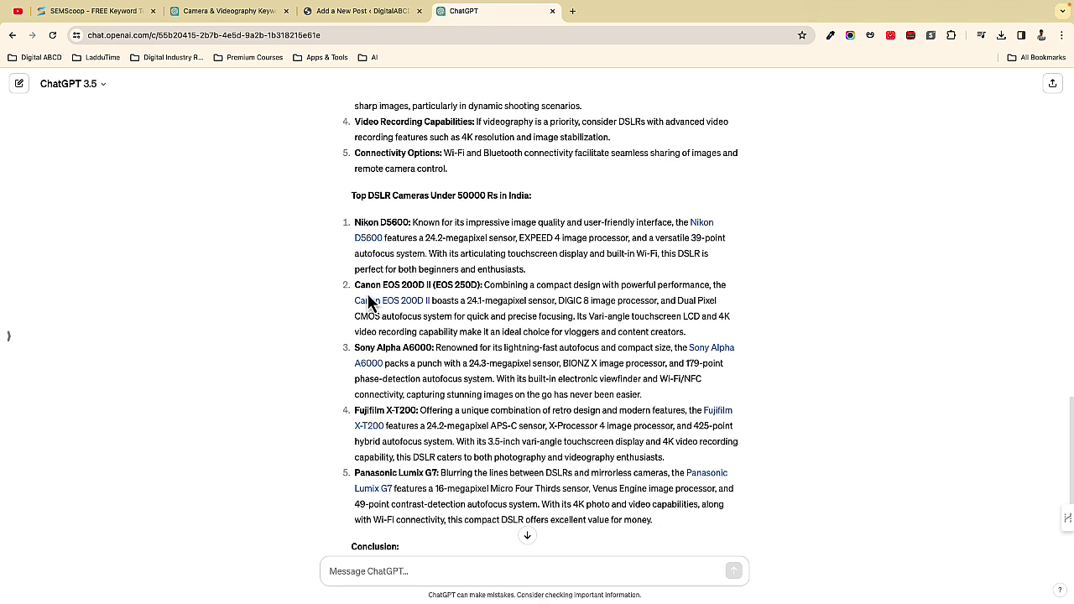
drag(354, 285, 504, 285)
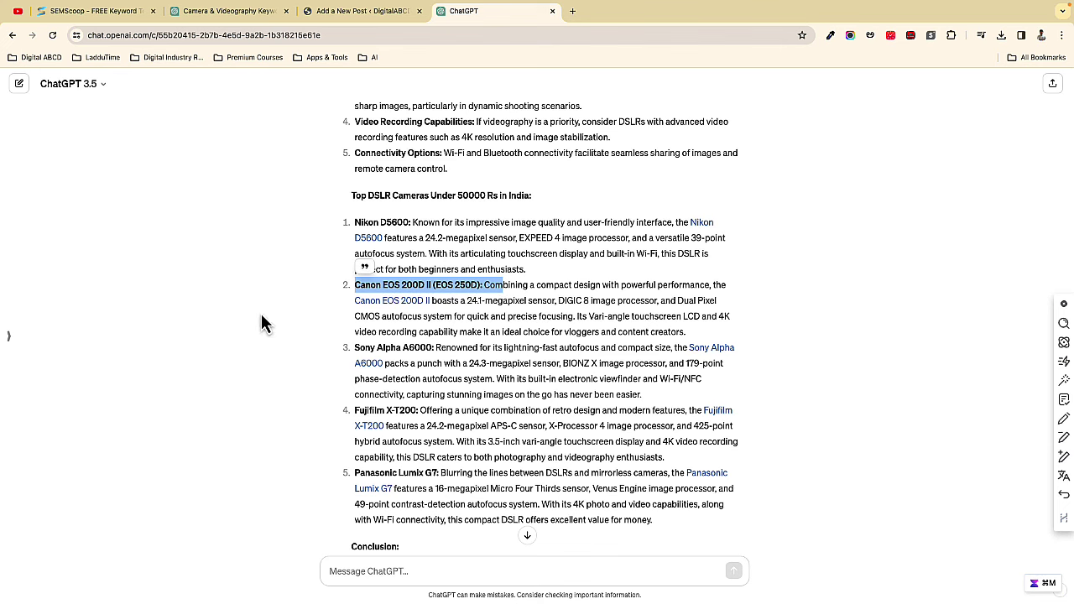
scroll(328, 359, up, 5)
scroll(339, 365, down, 3)
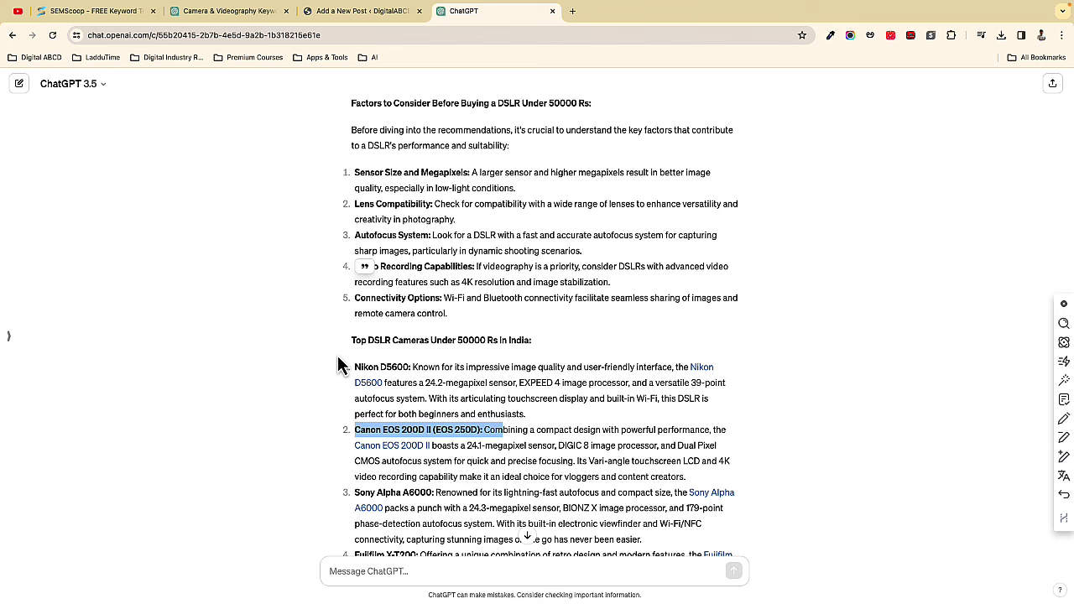
scroll(353, 352, up, 2)
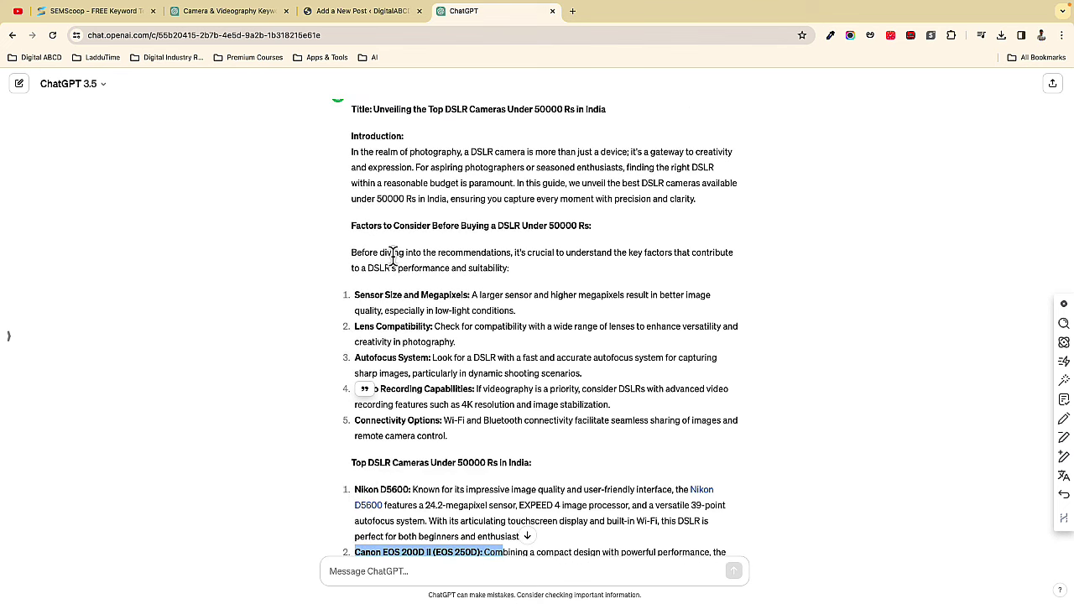
key(ctrl+shift+Tab)
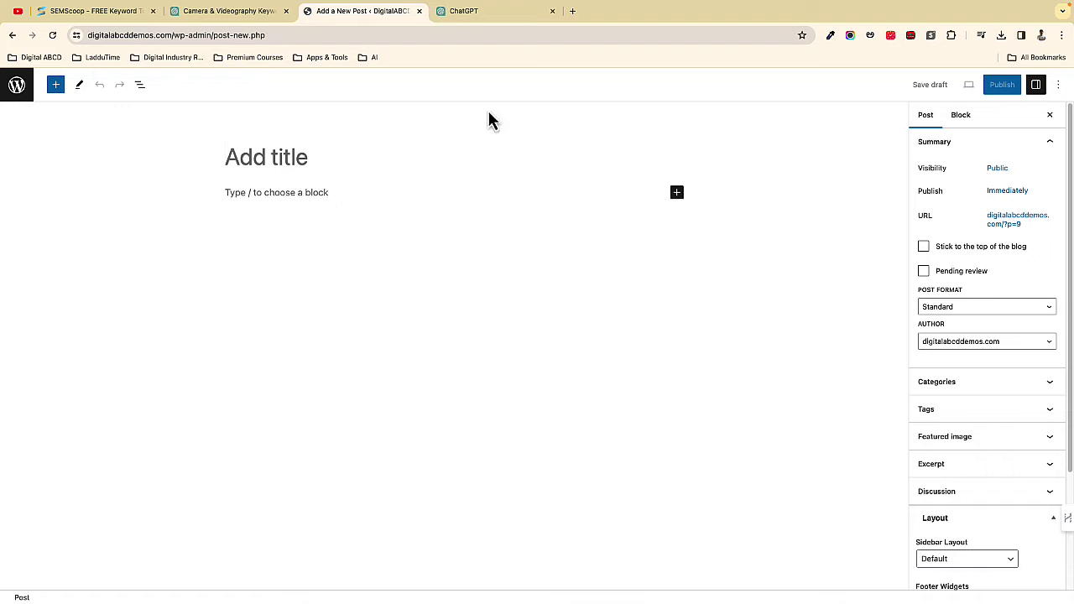
click(473, 12)
scroll(408, 378, down, 2)
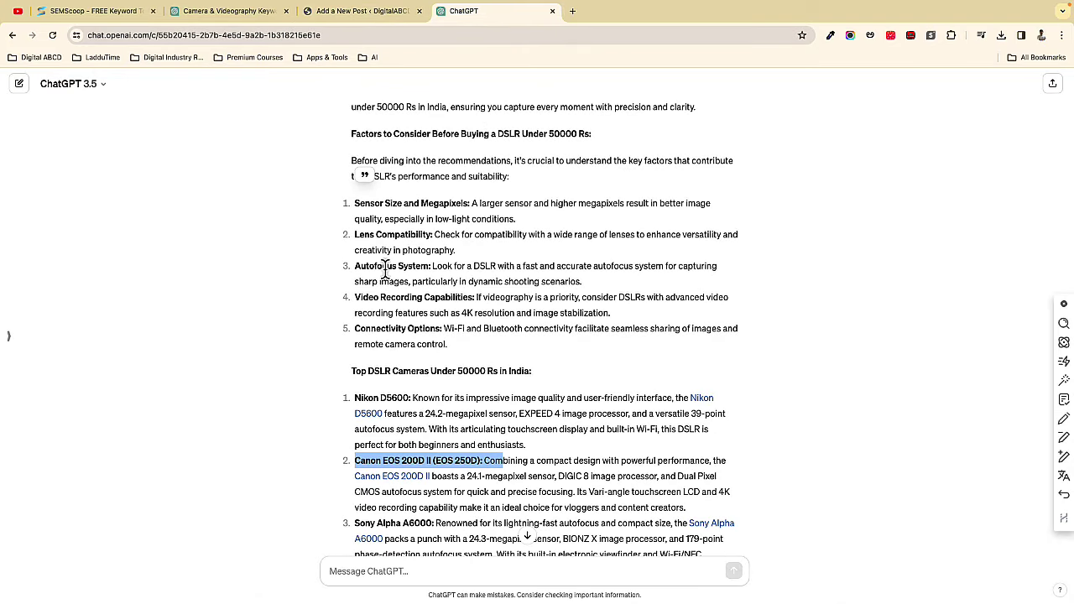
scroll(402, 335, up, 3)
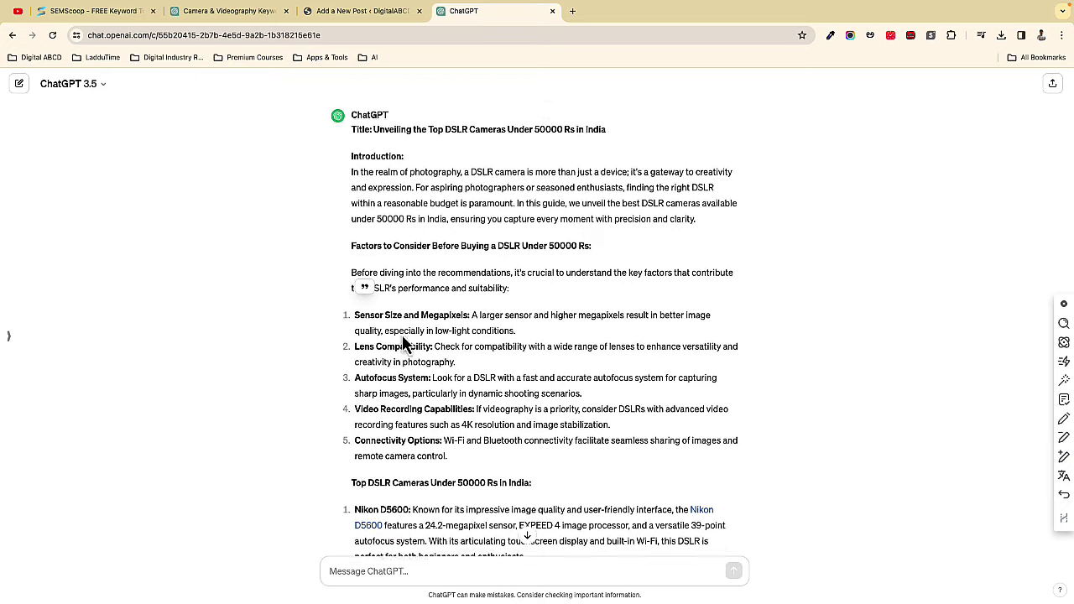
scroll(394, 340, down, 2)
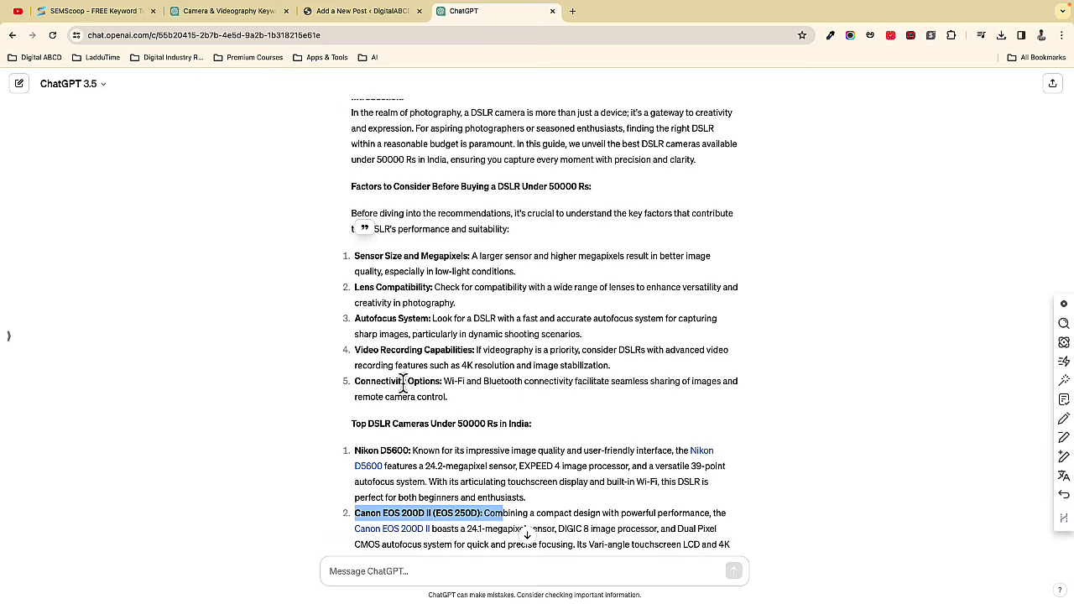
scroll(403, 382, down, 2)
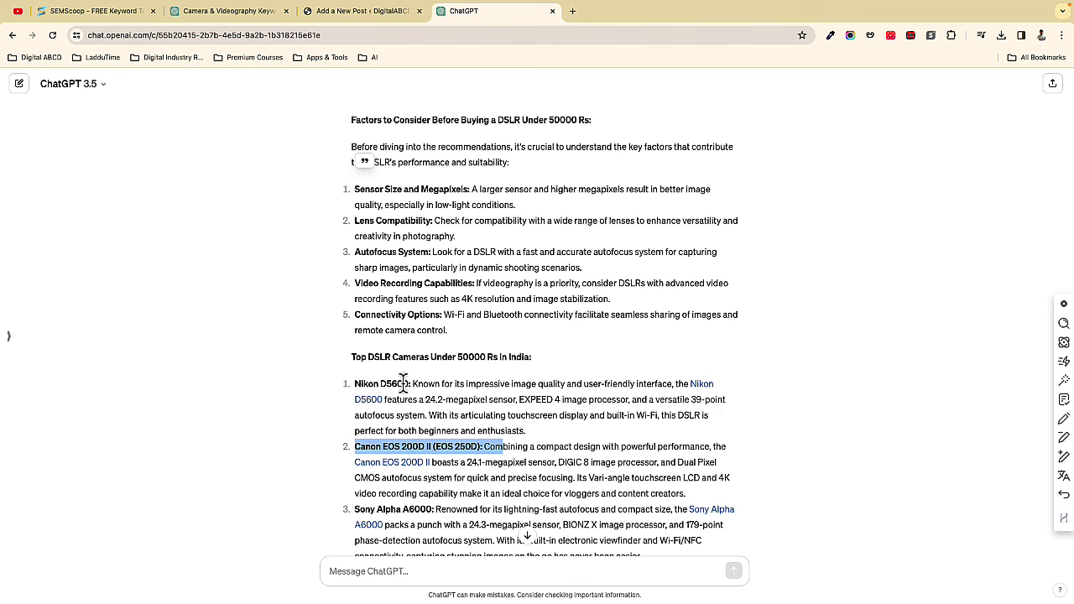
- Copy the article's introduction and buying factors into QuillBot, paraphrase the text and compare the rewrite with the original
scroll(379, 283, up, 3)
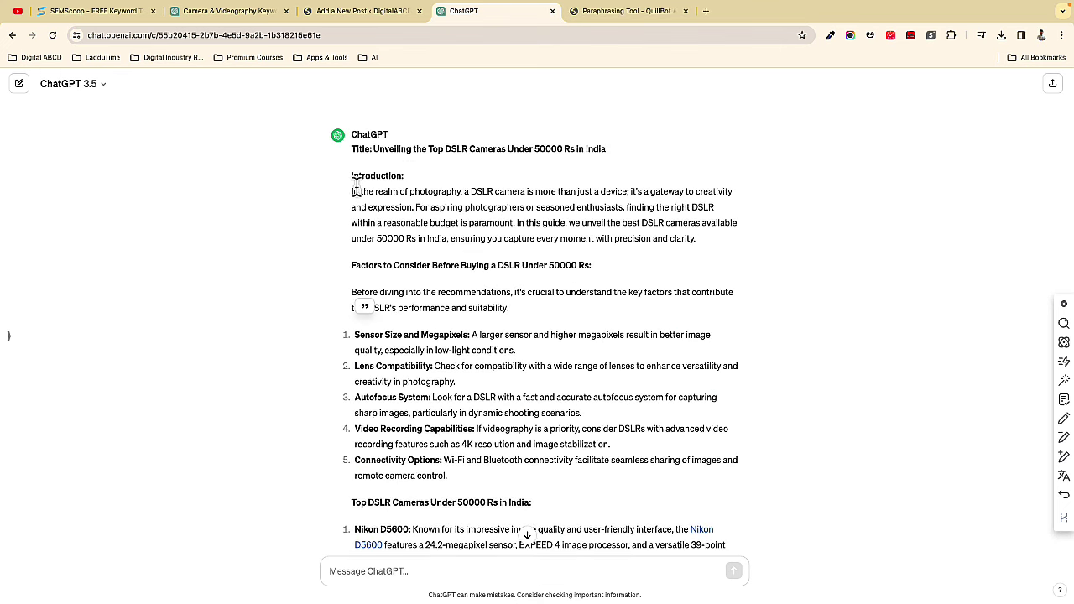
drag(350, 181, 466, 445)
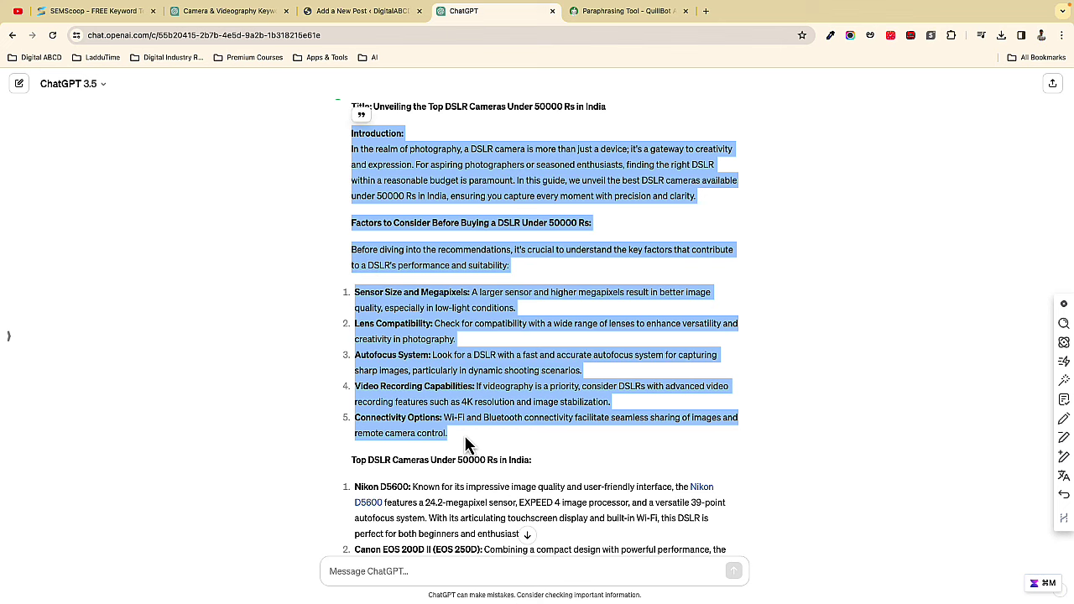
click(608, 11)
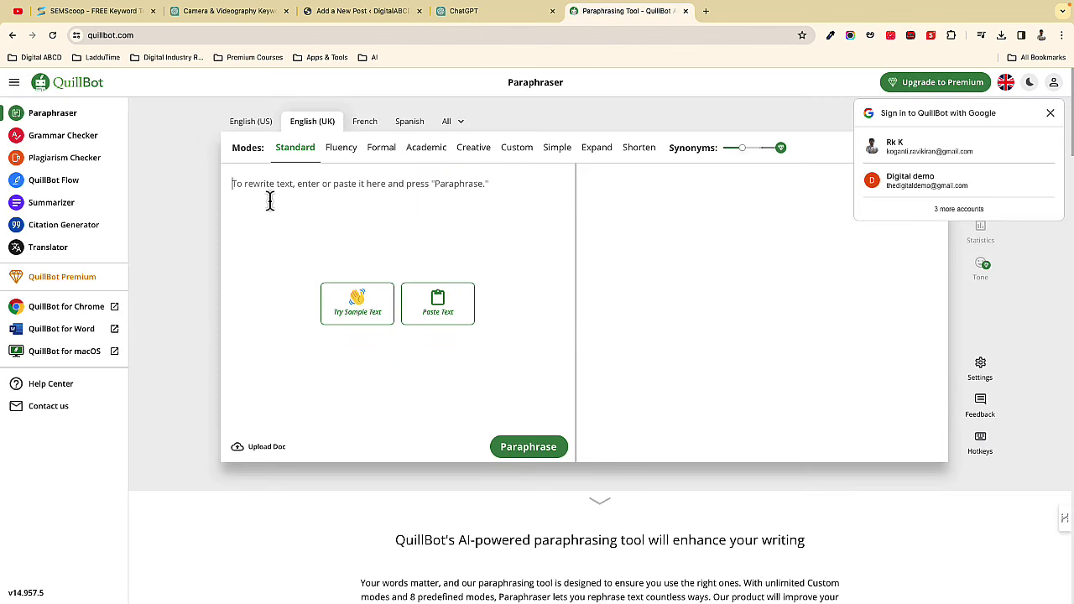
key(ctrl+v)
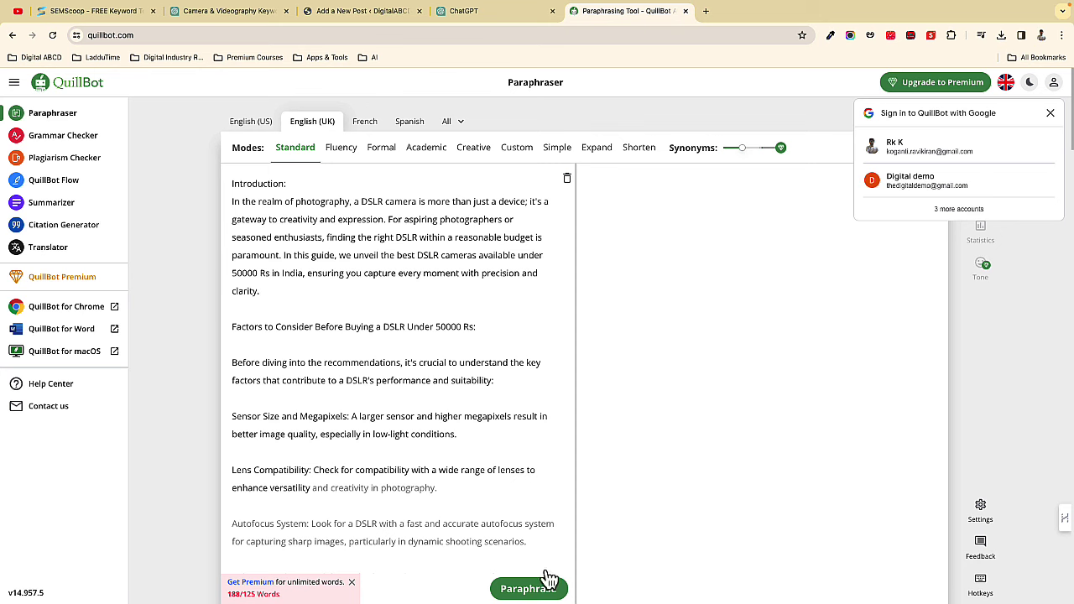
click(535, 592)
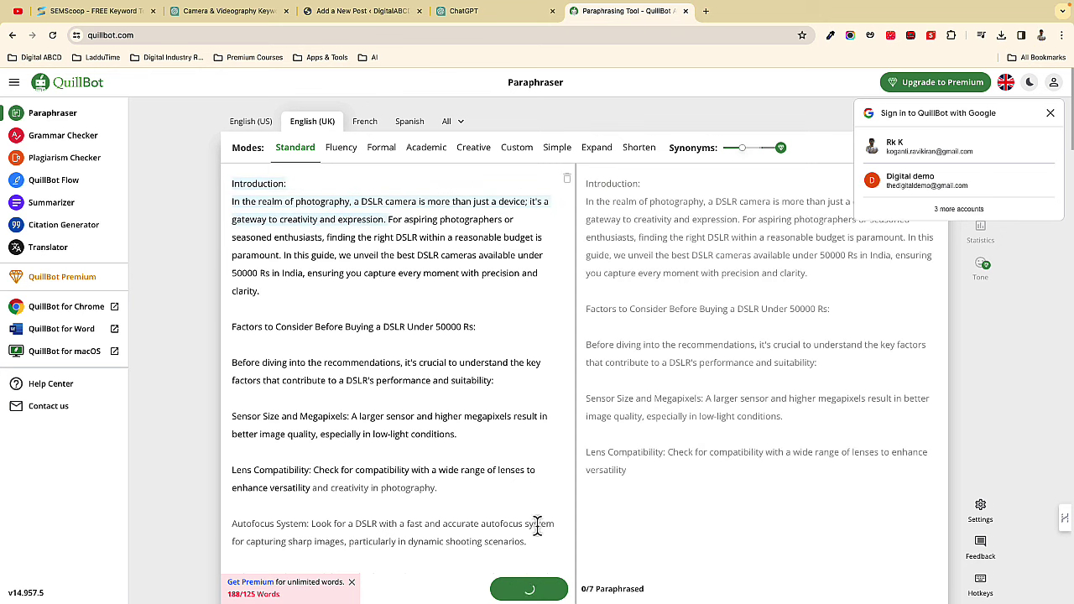
scroll(542, 524, down, 2)
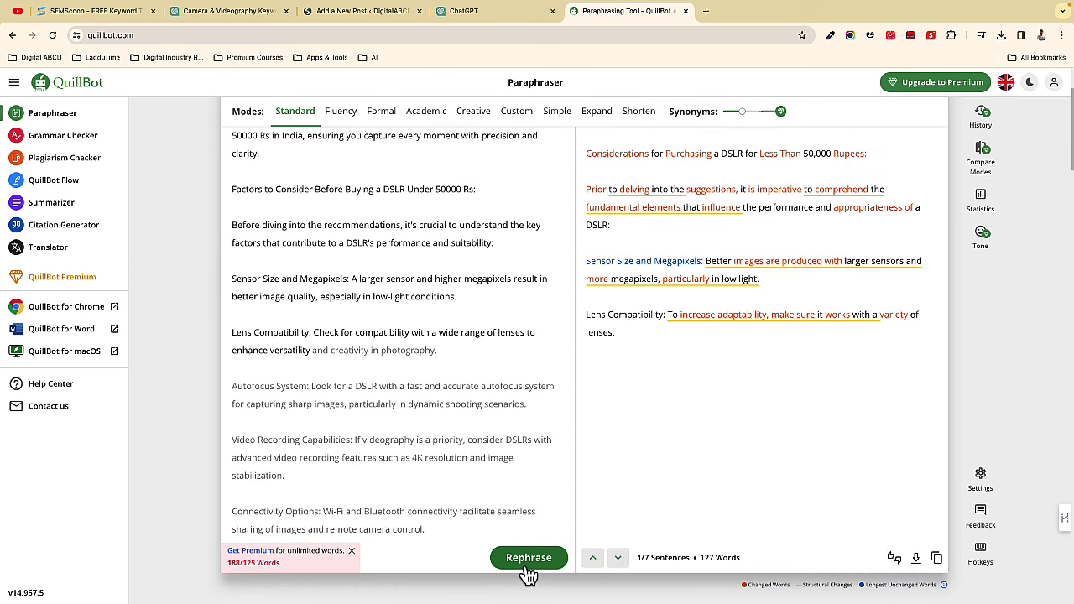
scroll(691, 408, up, 2)
click(611, 191)
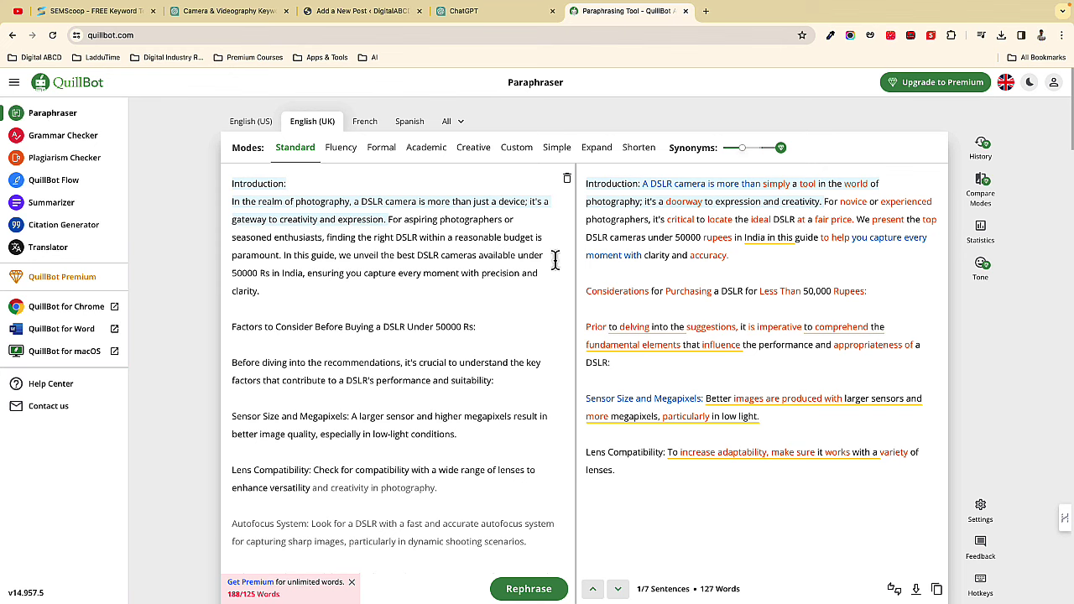
- Return to the ChatGPT article and review its buying factors, five linked DSLR cameras and conclusion
click(470, 11)
scroll(285, 375, up, 2)
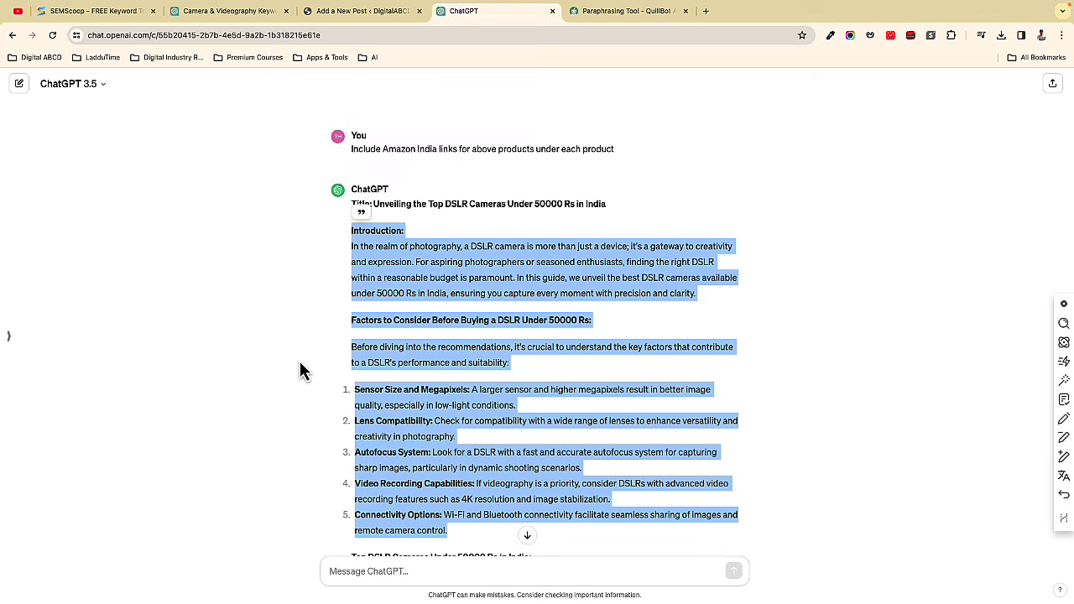
click(295, 374)
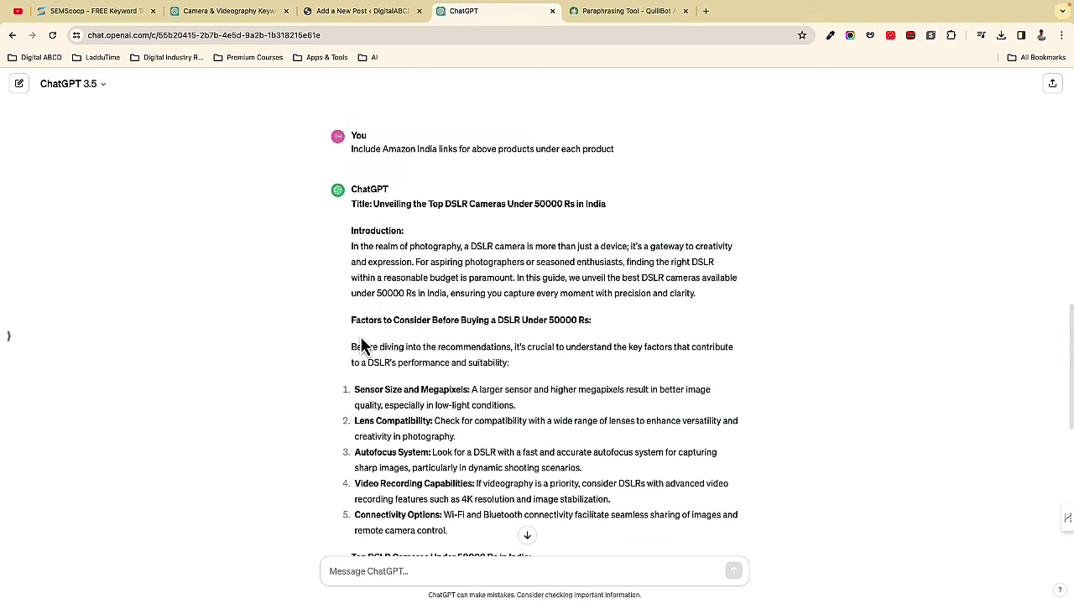
scroll(360, 378, down, 3)
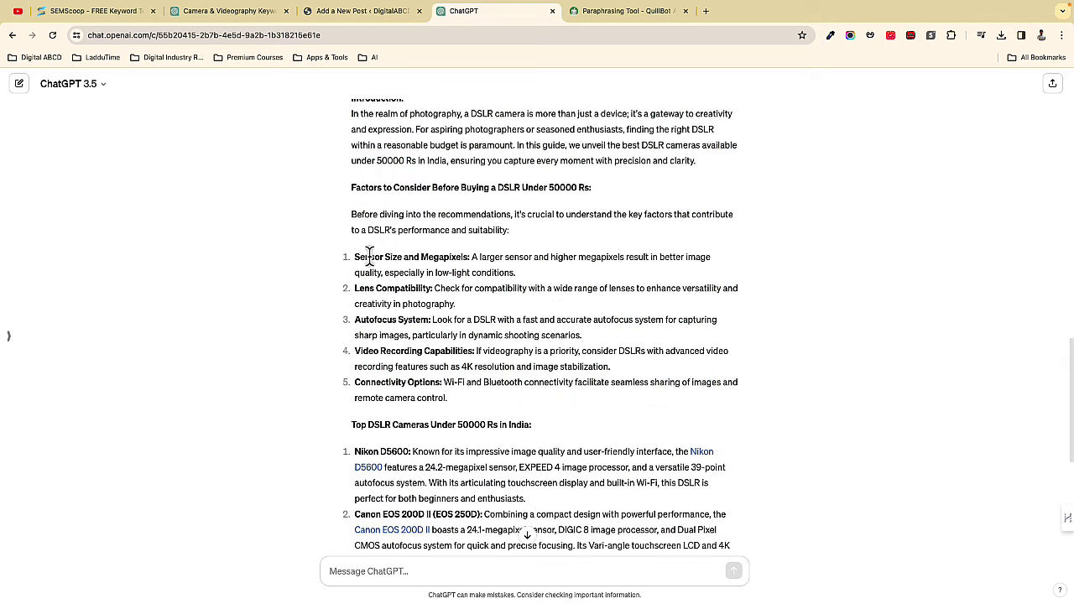
drag(355, 258, 502, 406)
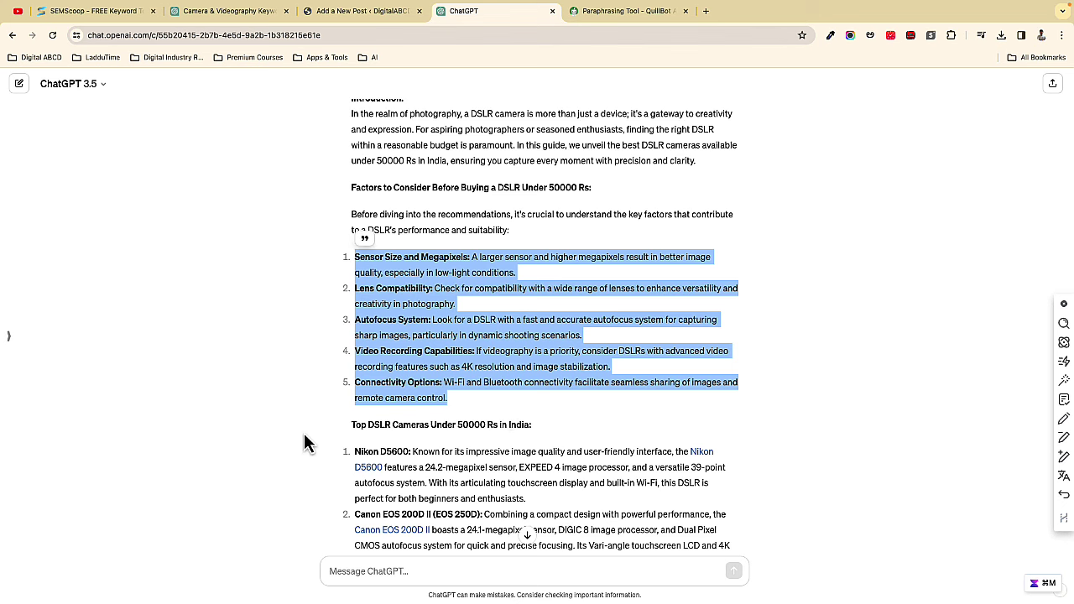
scroll(286, 435, down, 5)
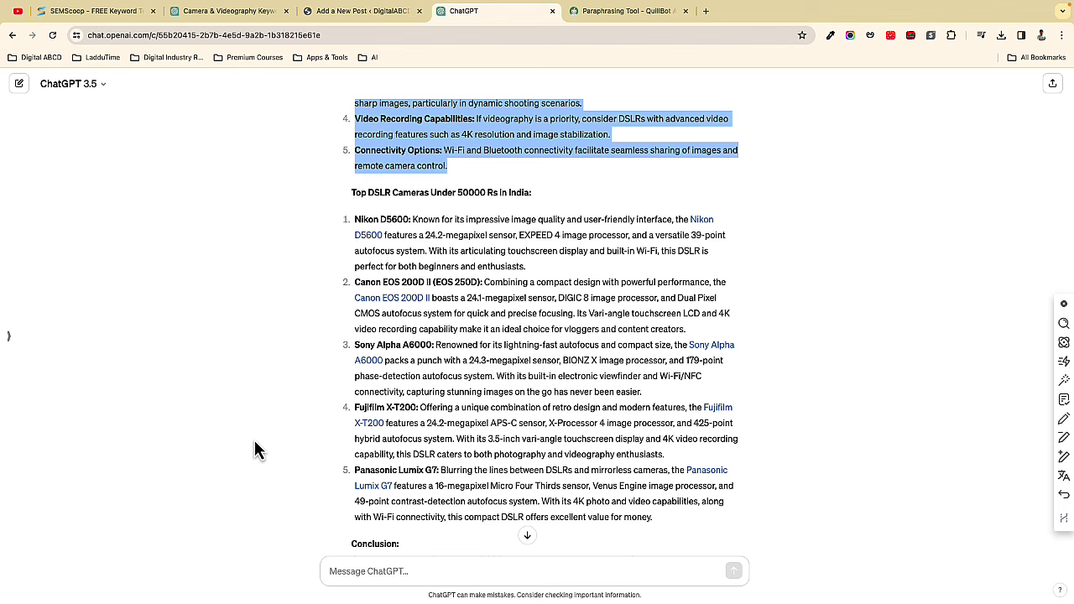
scroll(257, 446, down, 3)
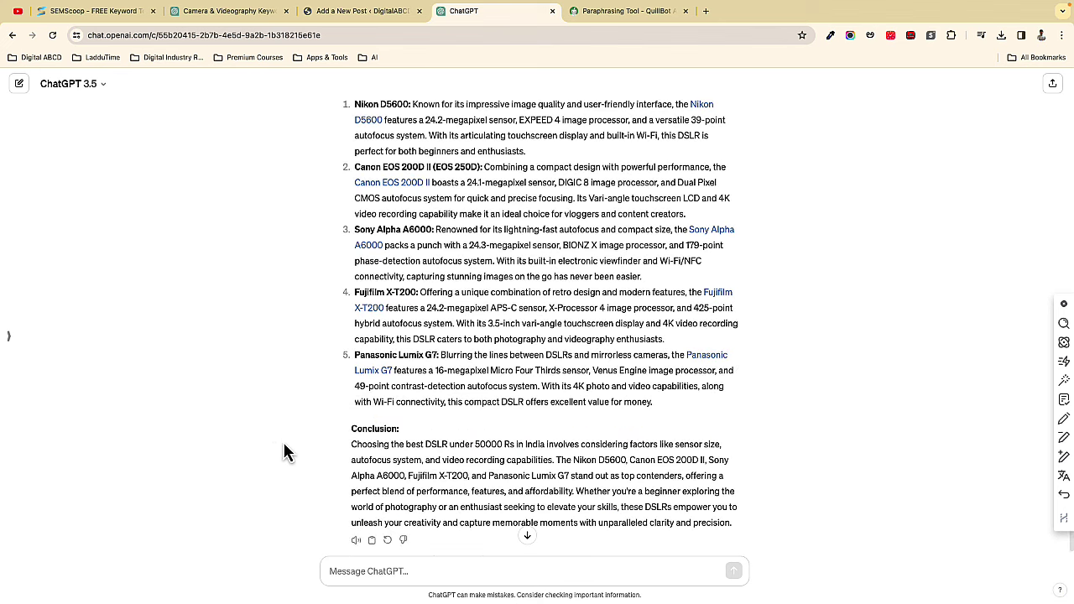
scroll(285, 450, up, 3)
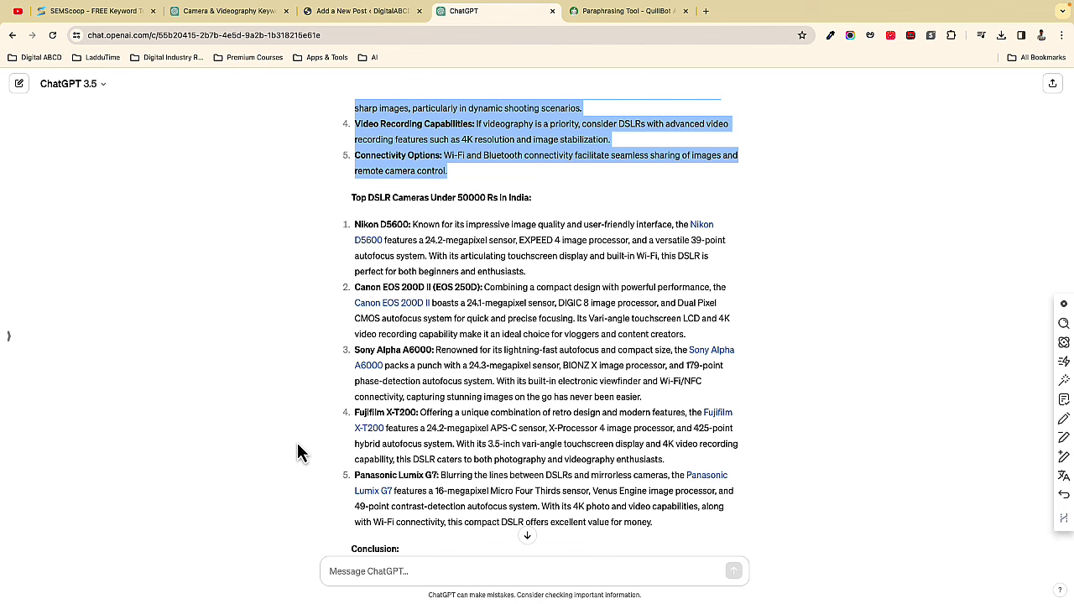
scroll(302, 453, down, 1)
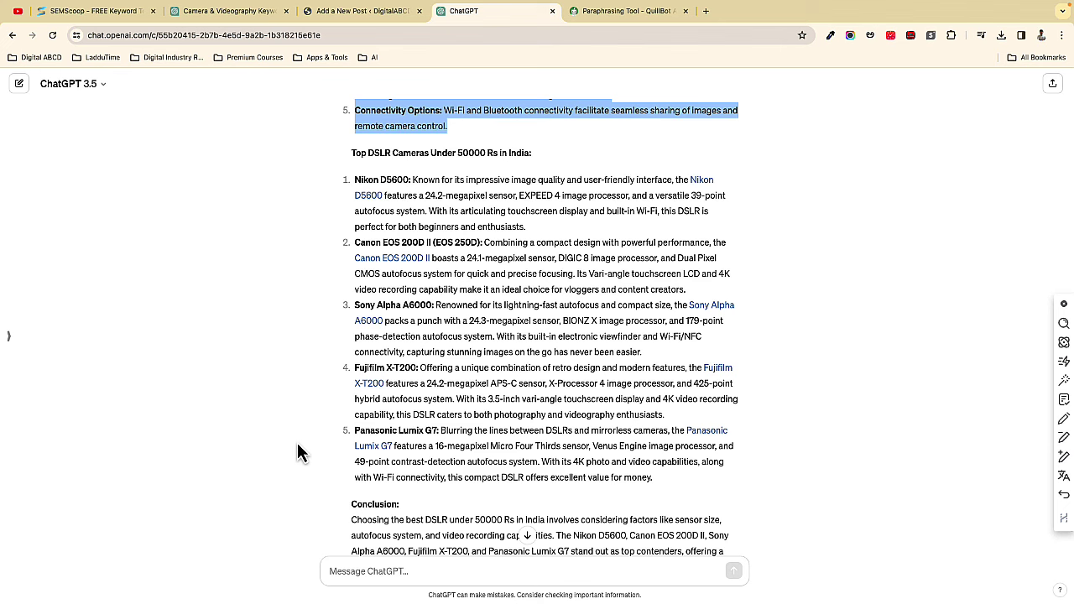
scroll(302, 453, up, 3)
click(578, 267)
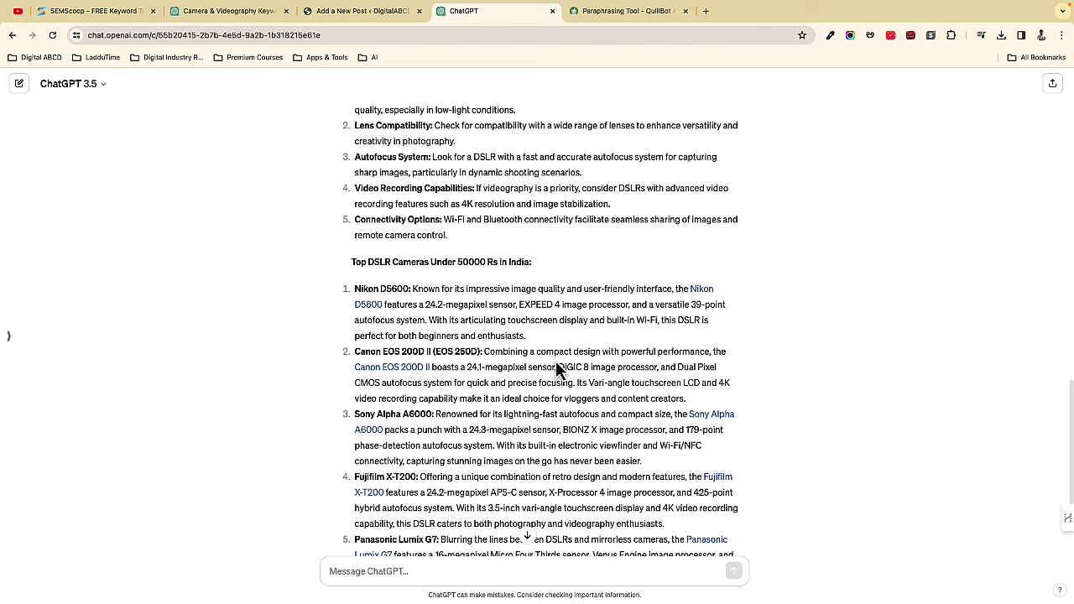
- Copy the ChatGPT article from its title through the five buying factors into the body of the new WordPress post
scroll(556, 369, up, 5)
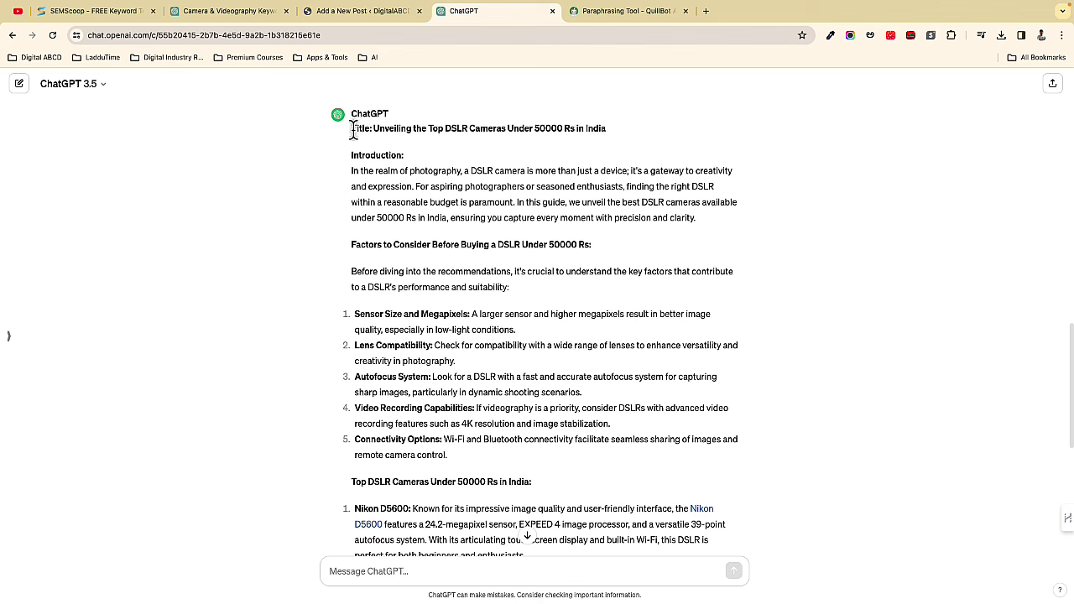
drag(353, 130, 549, 460)
key(super+c)
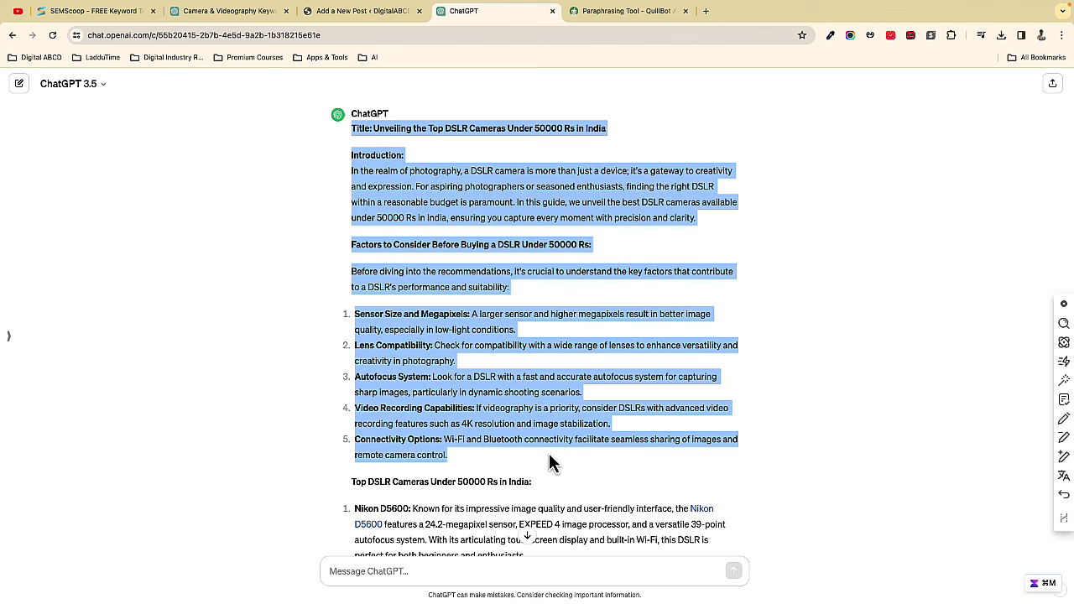
click(312, 11)
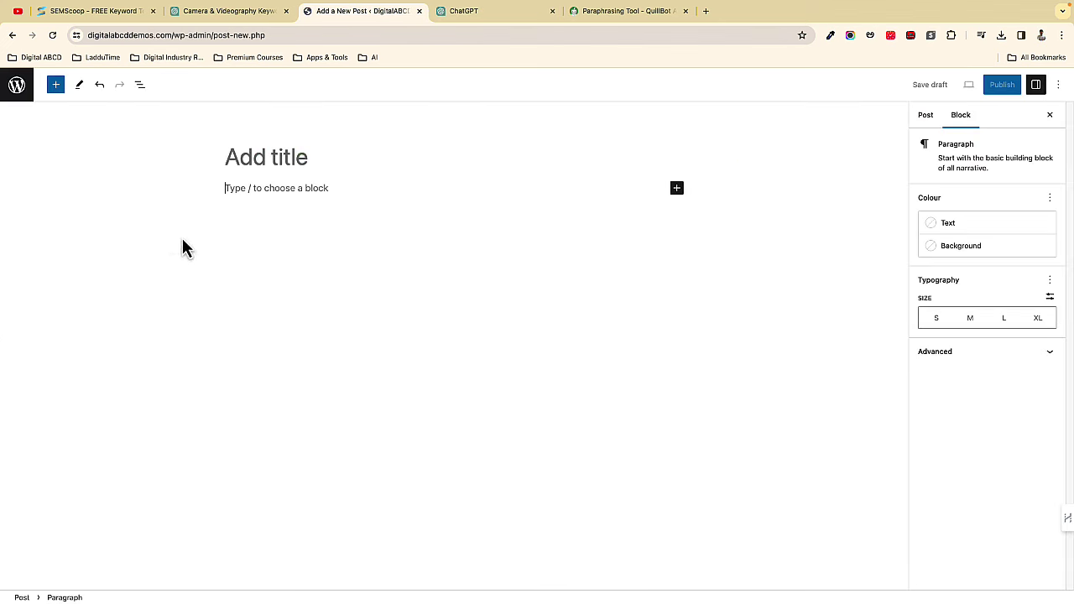
key(super+v)
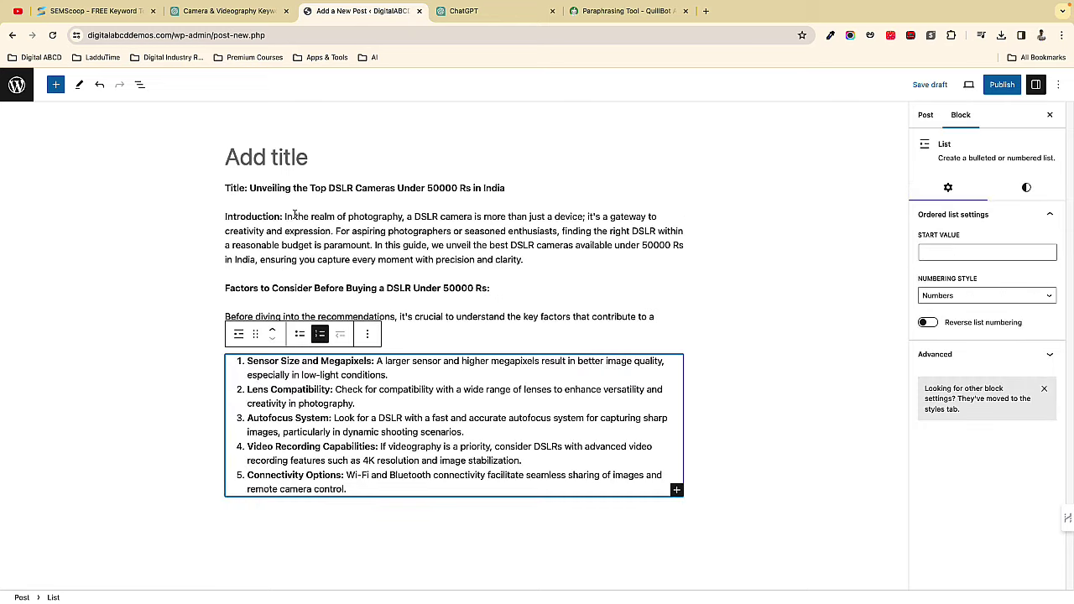
- Move the line "Title: Unveiling the Top DSLR Cameras Under 50000 Rs in India" from the post body into the post title
drag(506, 194, 226, 192)
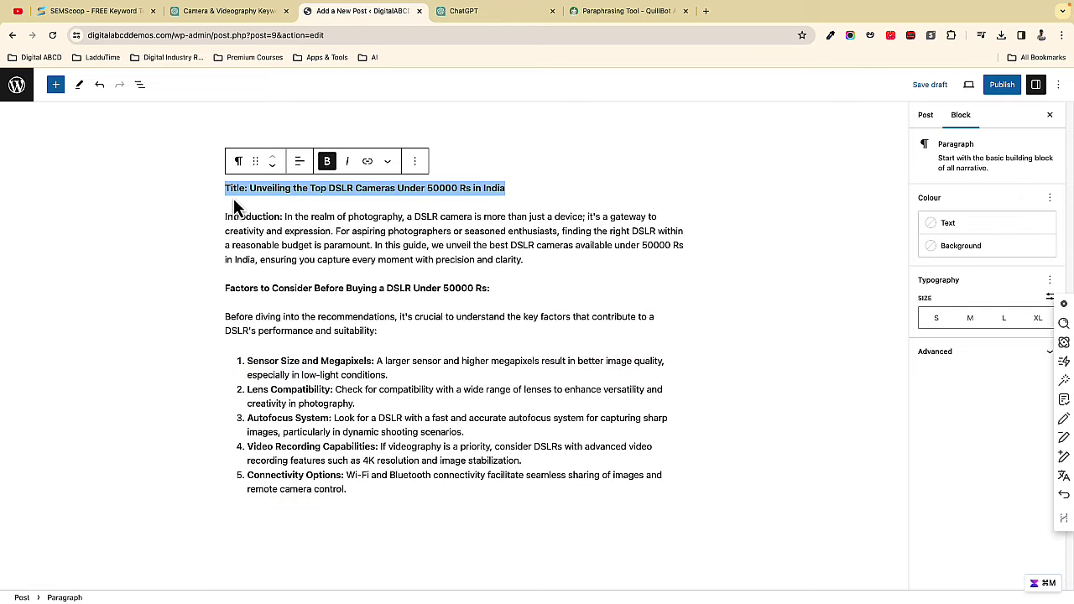
key(super+x)
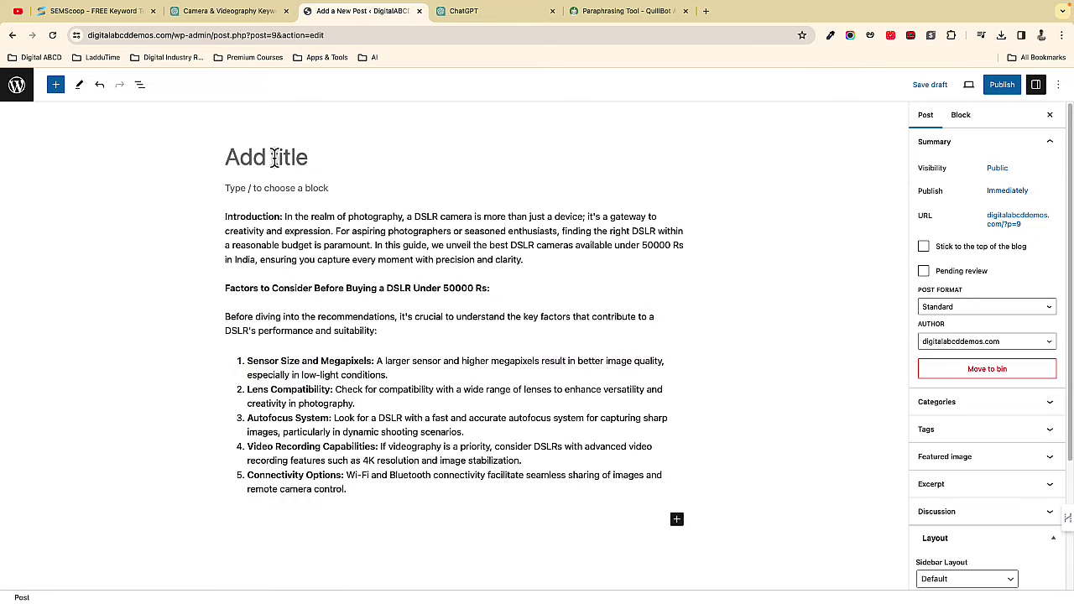
click(273, 158)
key(ctrl+v)
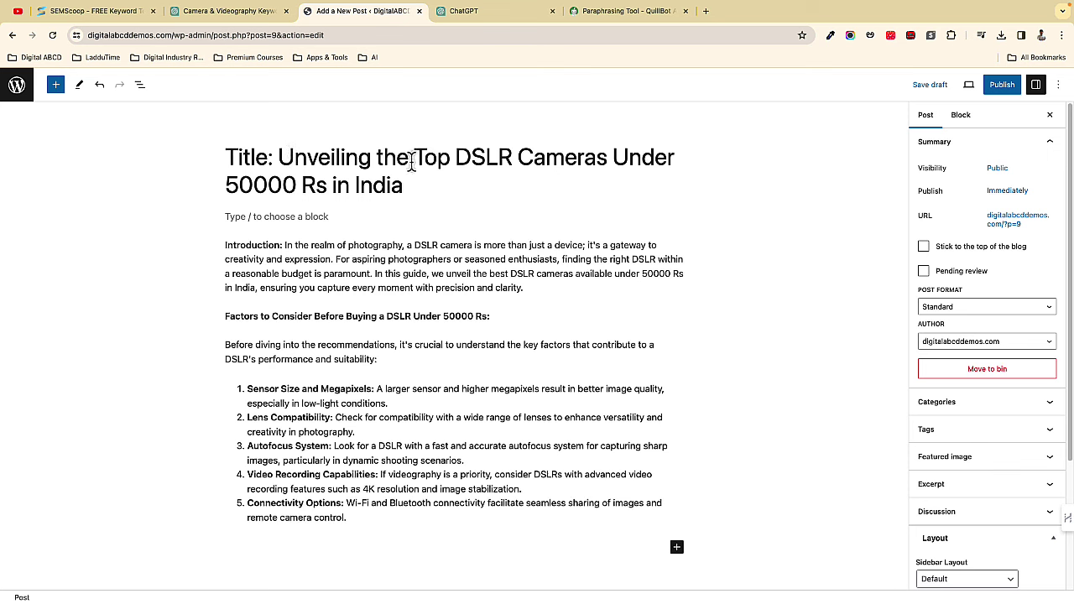
- Reword the start of the post title so it reads "List of Best and Top DSLR Cameras Under 50000 Rs in India"
drag(412, 160, 228, 160)
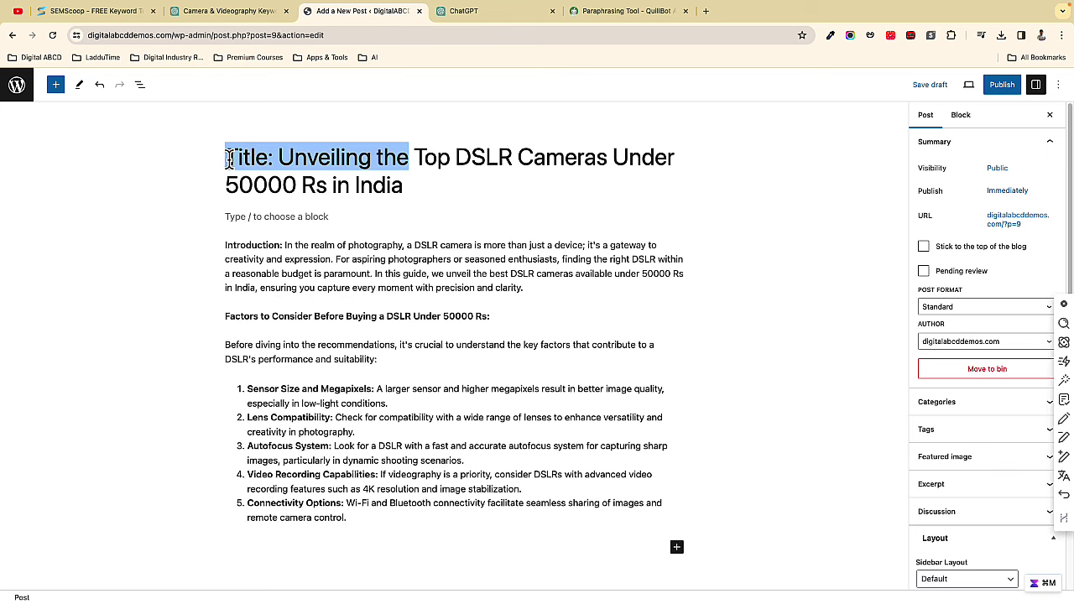
text(List fo)
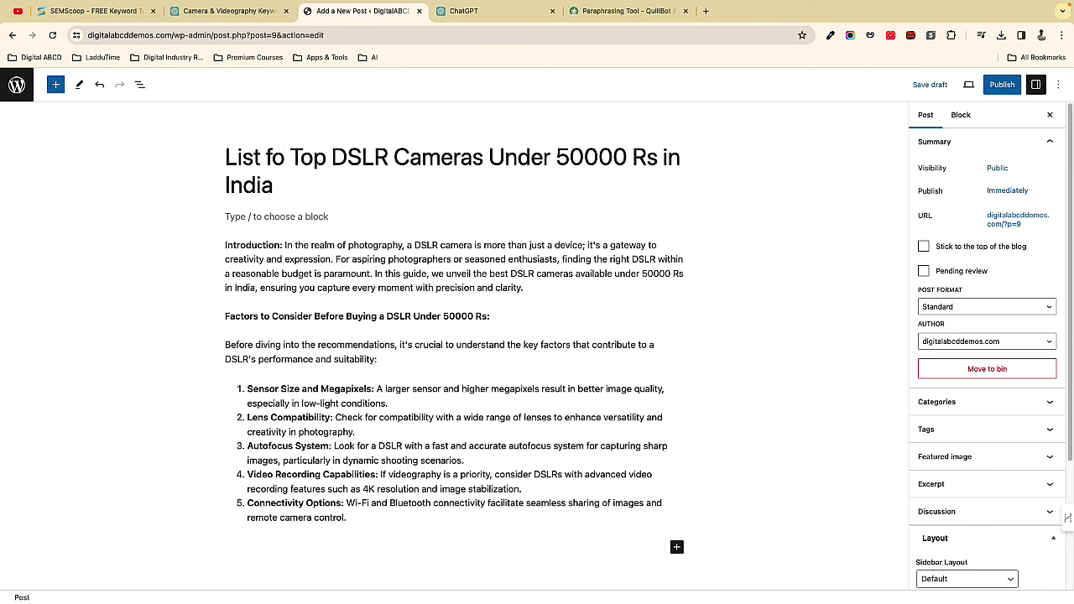
key(BackSpace)
key(BackSpace)
text(of)
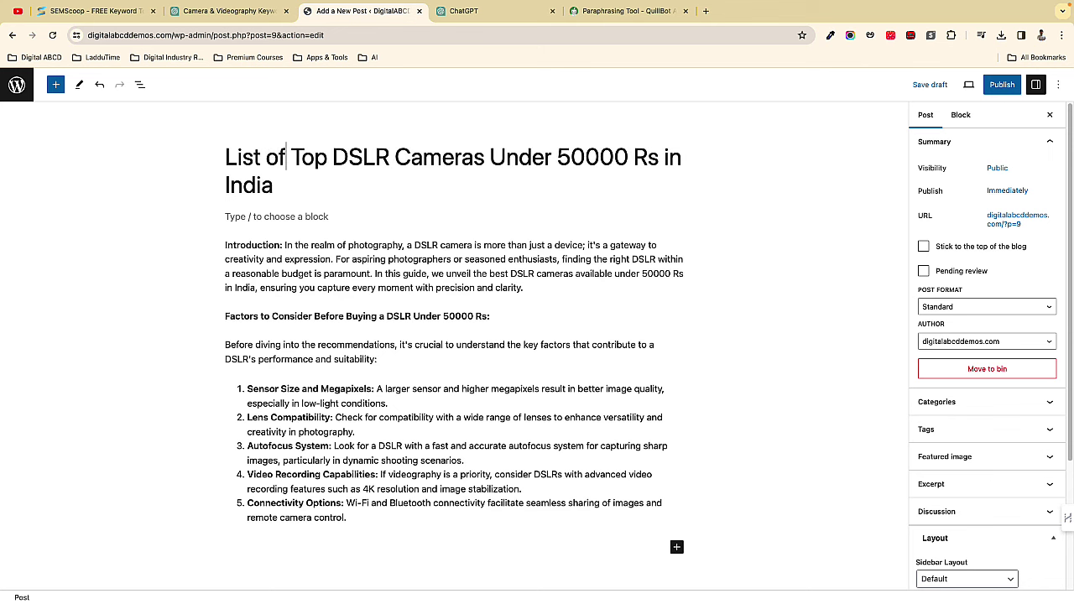
text( Best and)
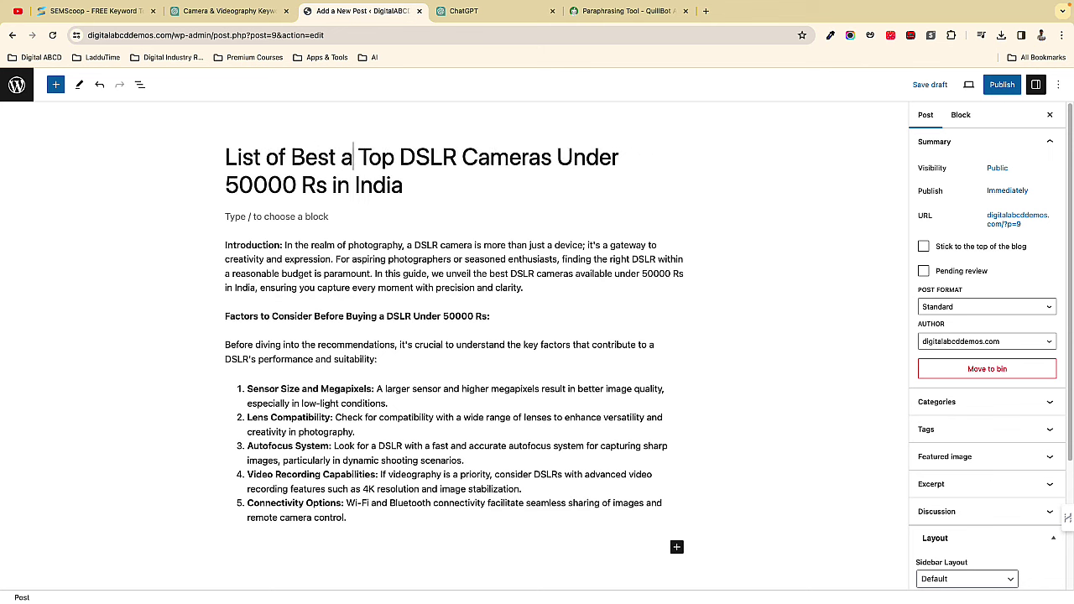
- Replace the introduction's label, first sentence and photographer wording so the paragraph opens with "For aspiring Content Creators"
drag(225, 245, 534, 259)
text(For aspiring Content)
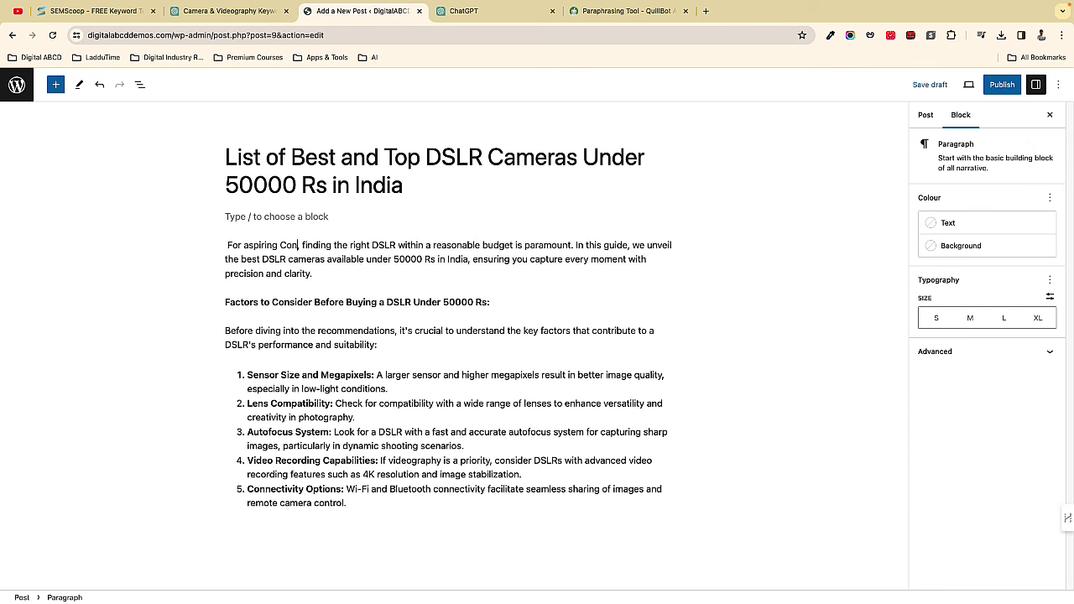
text( Creators)
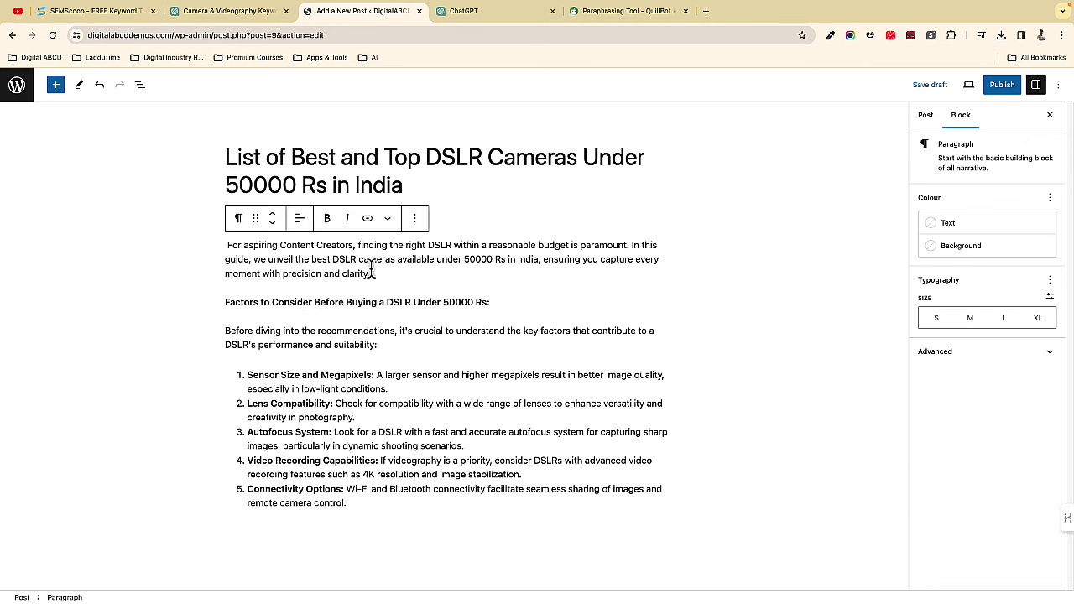
- In the introduction's first sentence, replace "reasonable" with "low" and "paramount" with "tough"
double_click(512, 245)
text(low)
double_click(571, 245)
text(tough)
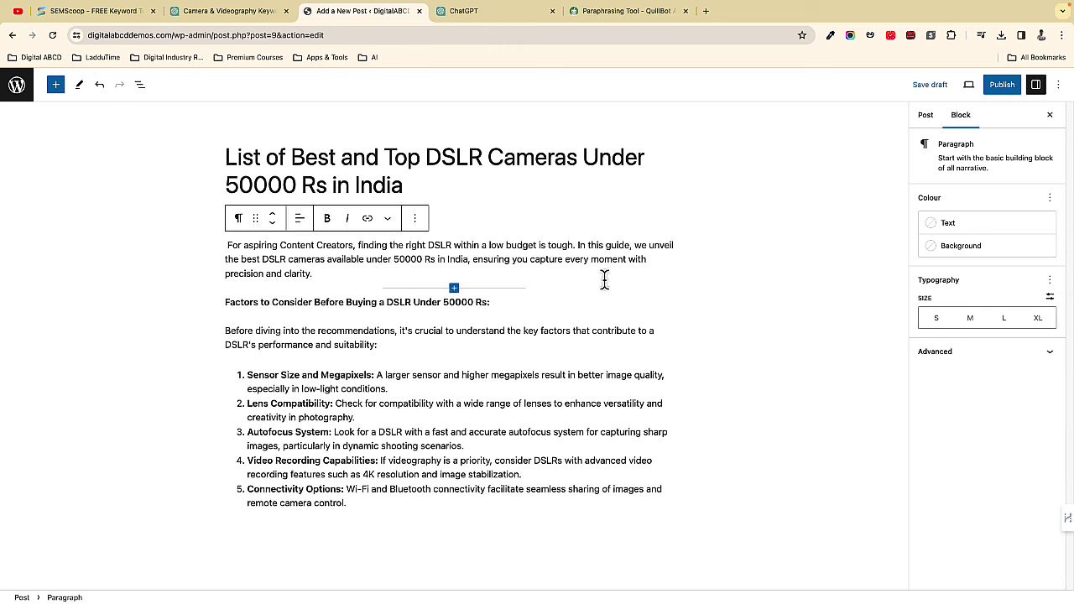
- Undo the last word replacement in the introduction and change "paramount" to "tough" again
double_click(497, 246)
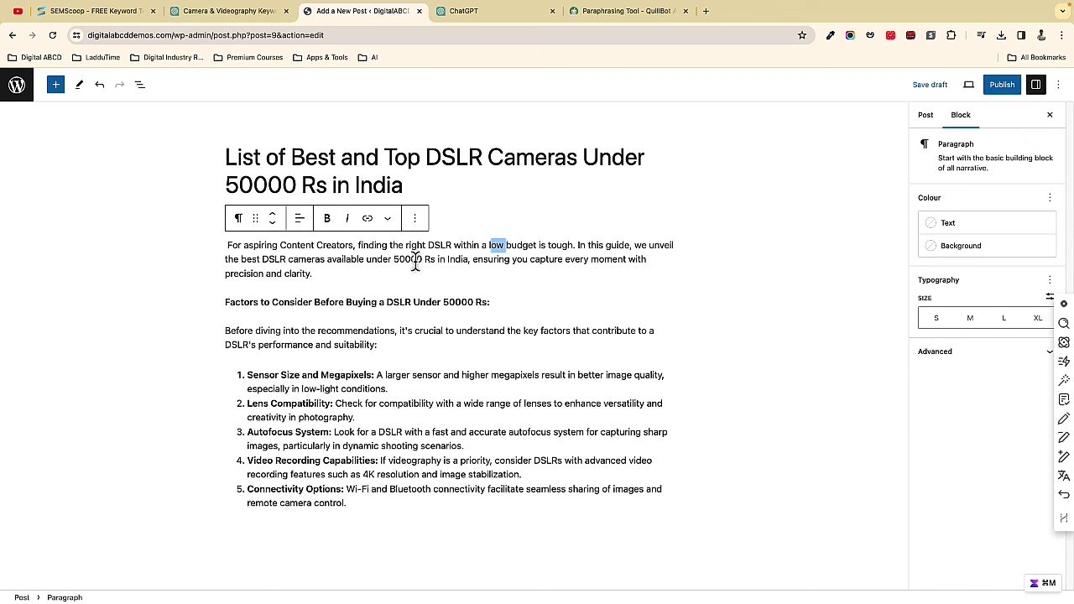
click(335, 255)
drag(280, 244, 357, 245)
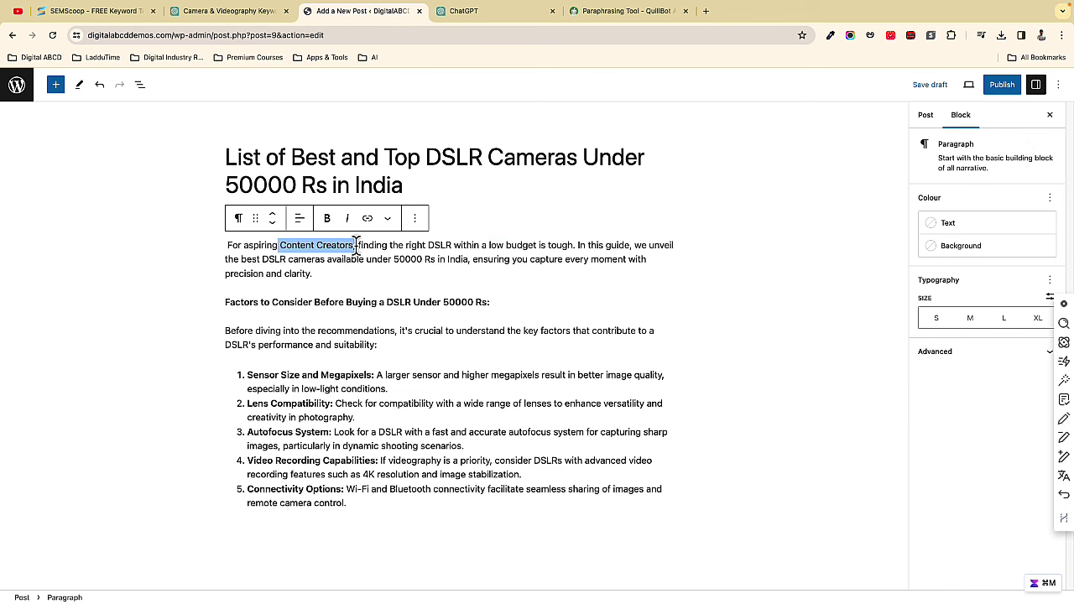
click(595, 299)
key(ctrl+z)
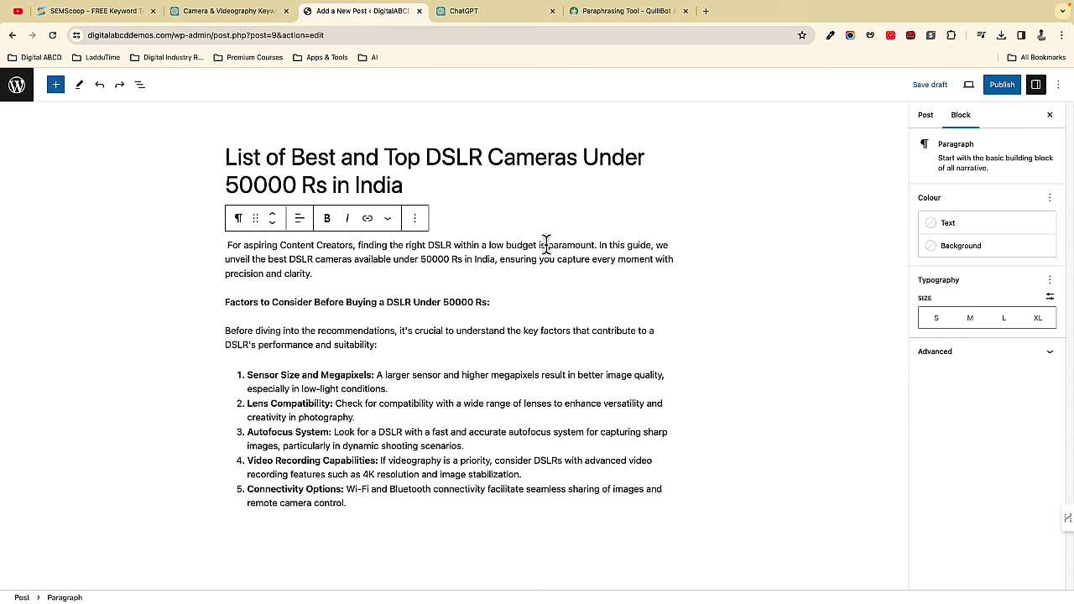
drag(548, 245, 592, 245)
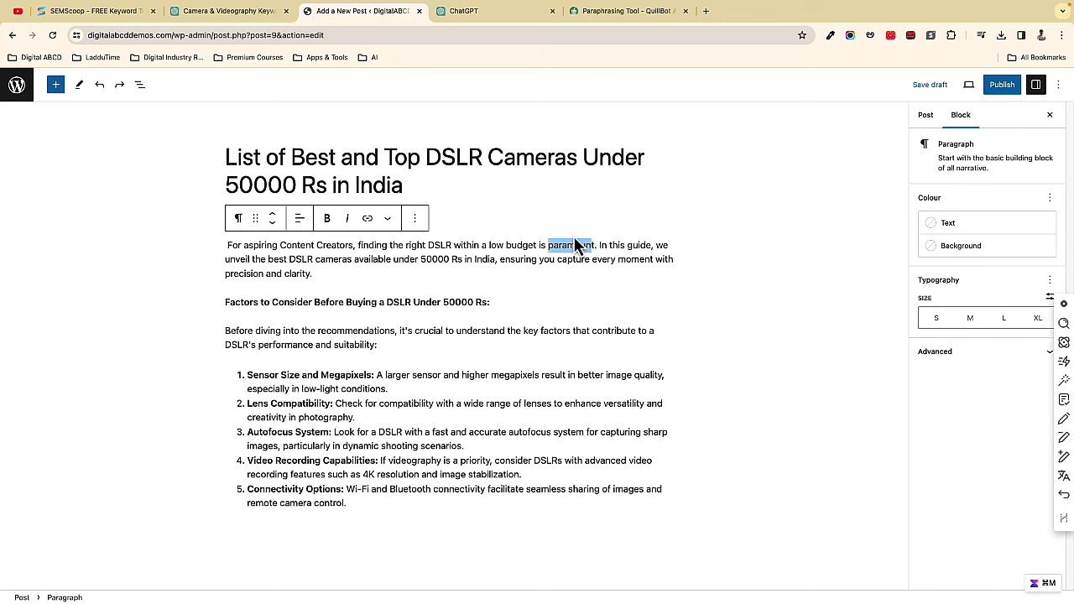
text(tough)
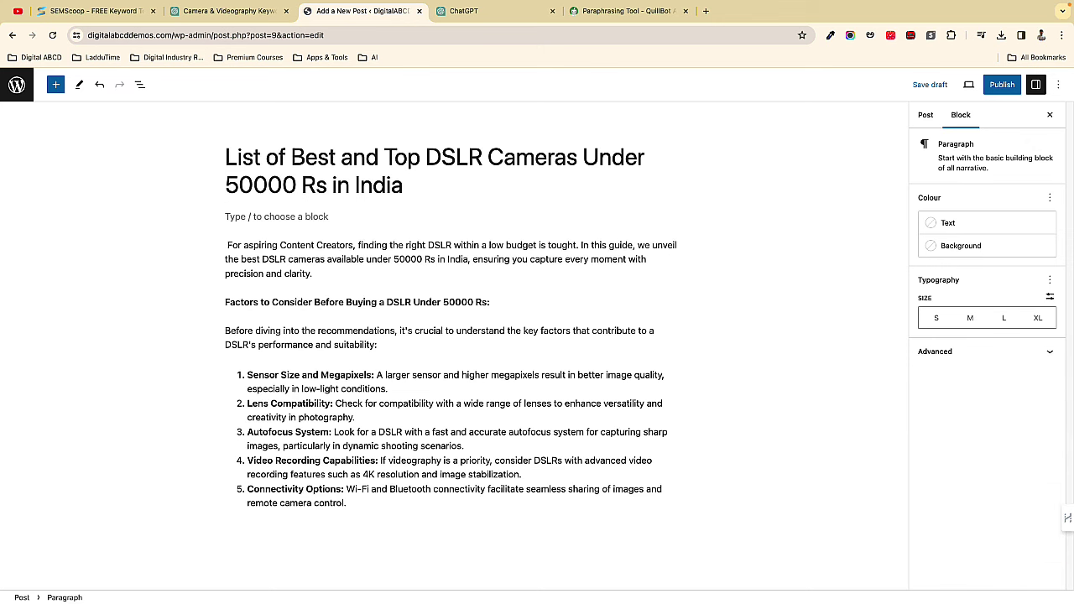
- Replace "In this guide, we unveil" in the introduction's second sentence with wording that begins "That is"
drag(577, 245, 670, 270)
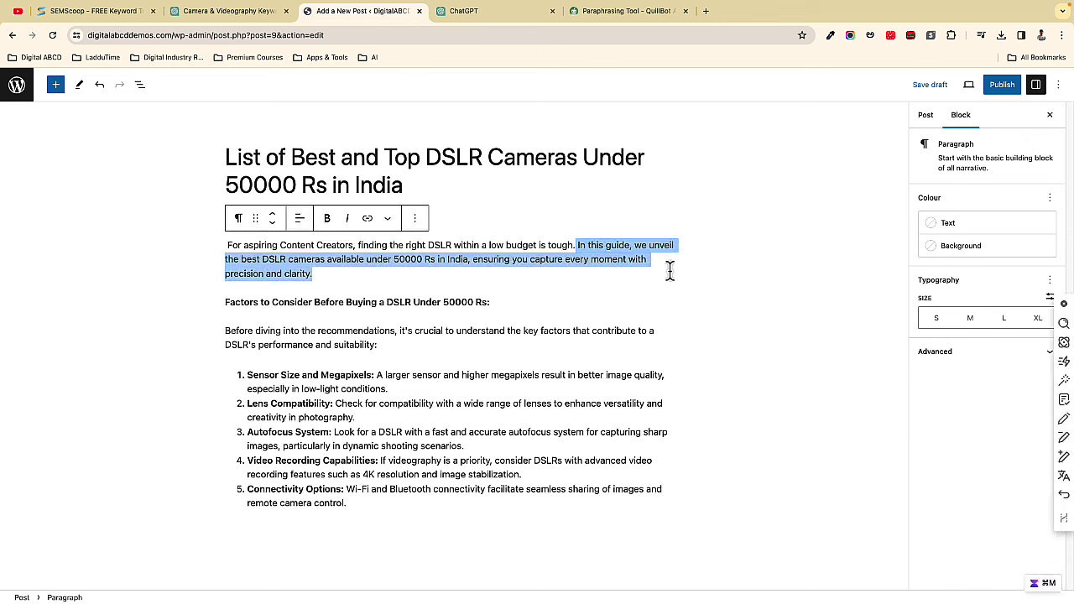
click(654, 273)
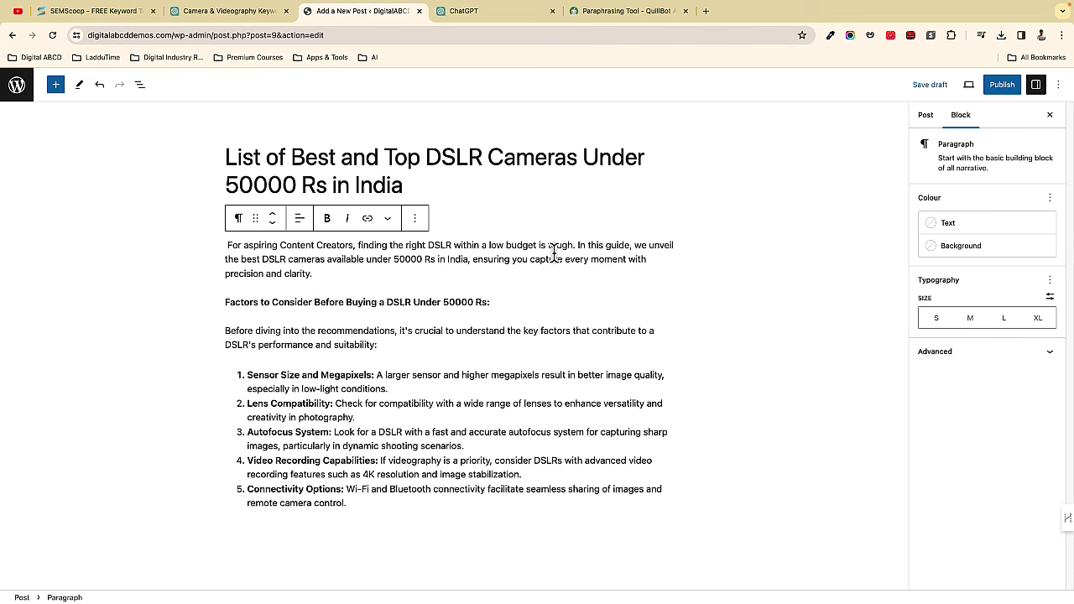
drag(579, 246, 675, 247)
text(That is w)
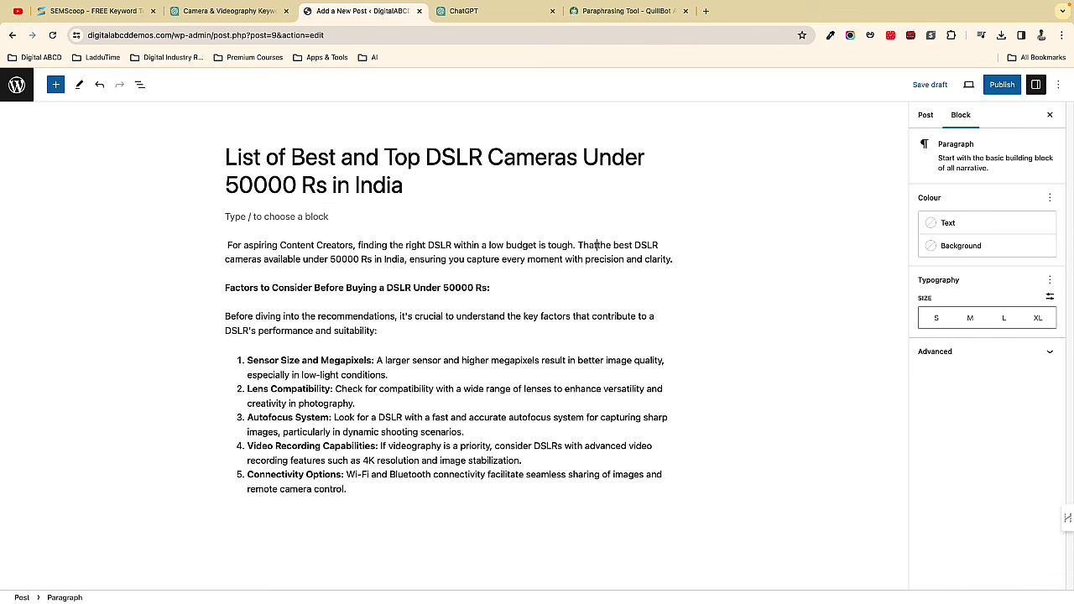
- Make the introduction's second sentence begin "That is why we have listed", removing "the" before "best DSLR cameras"
text(hy)
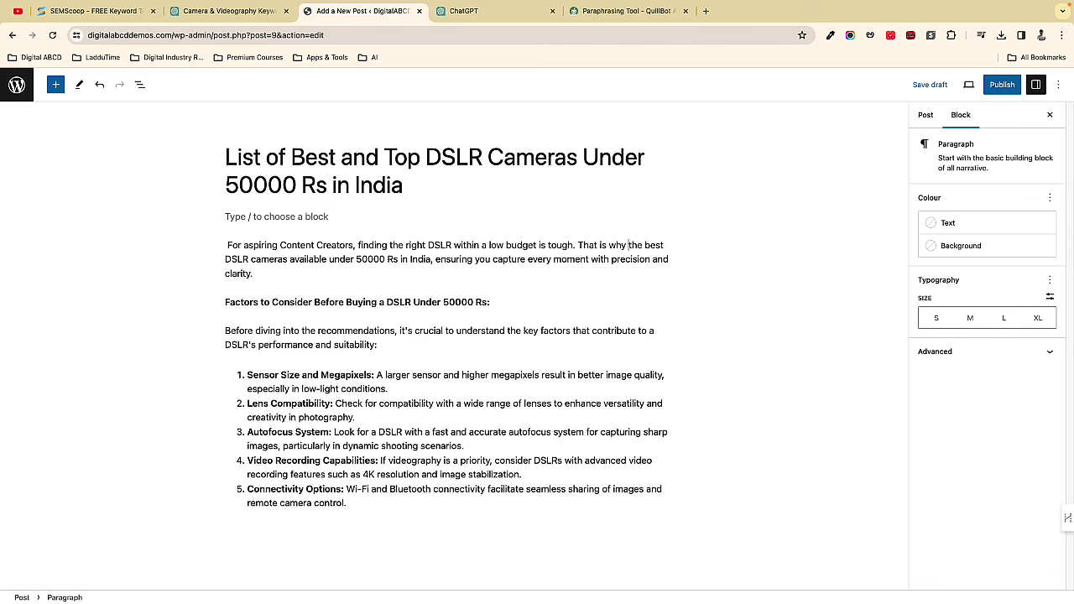
text( we have listed)
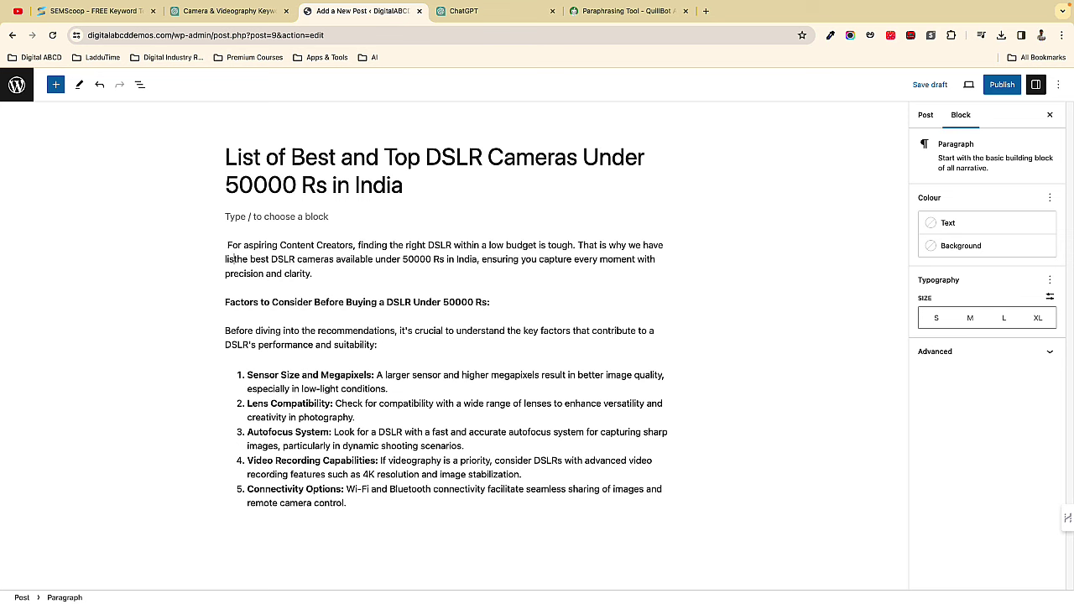
key(Delete)
key(Delete)
key(Delete)
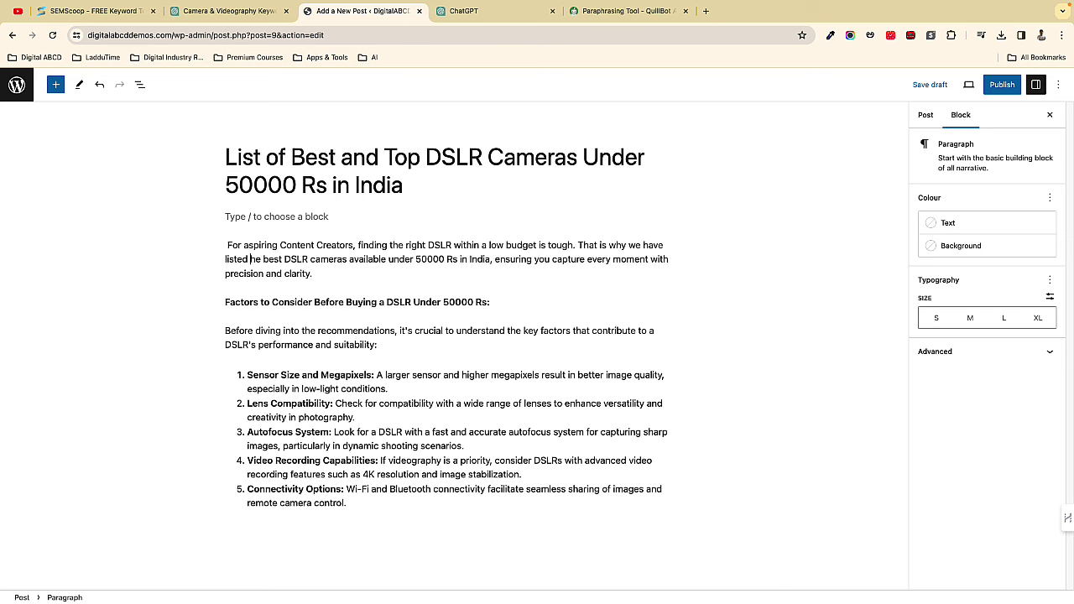
- Remove "available" from the introduction and replace the words after "ensuring" with "each camera is useful for content creators."
double_click(369, 261)
key(BackSpace)
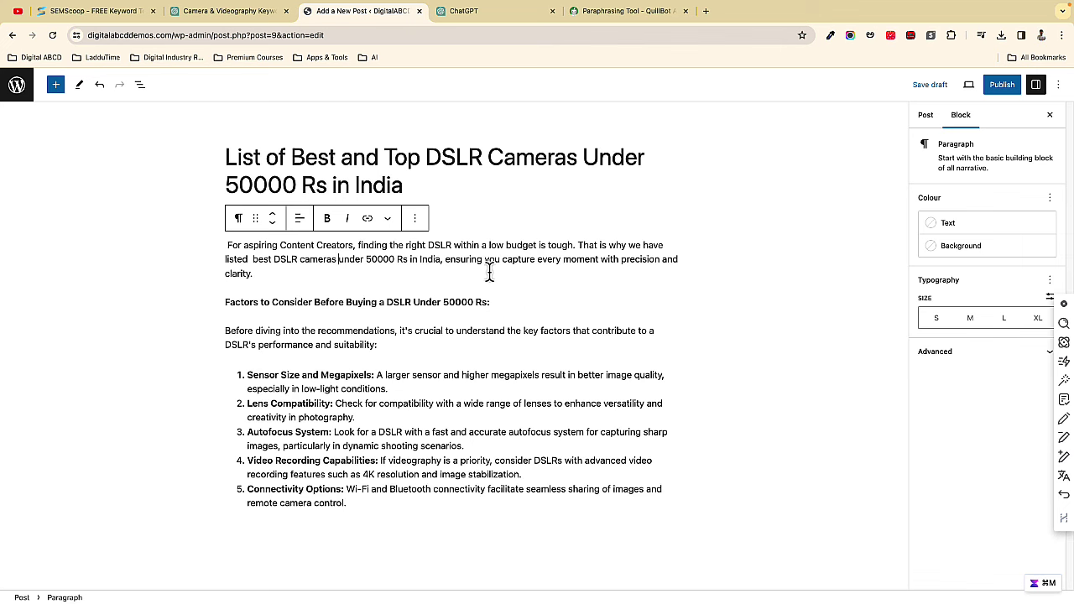
drag(490, 272, 485, 260)
key(BackSpace)
text(each)
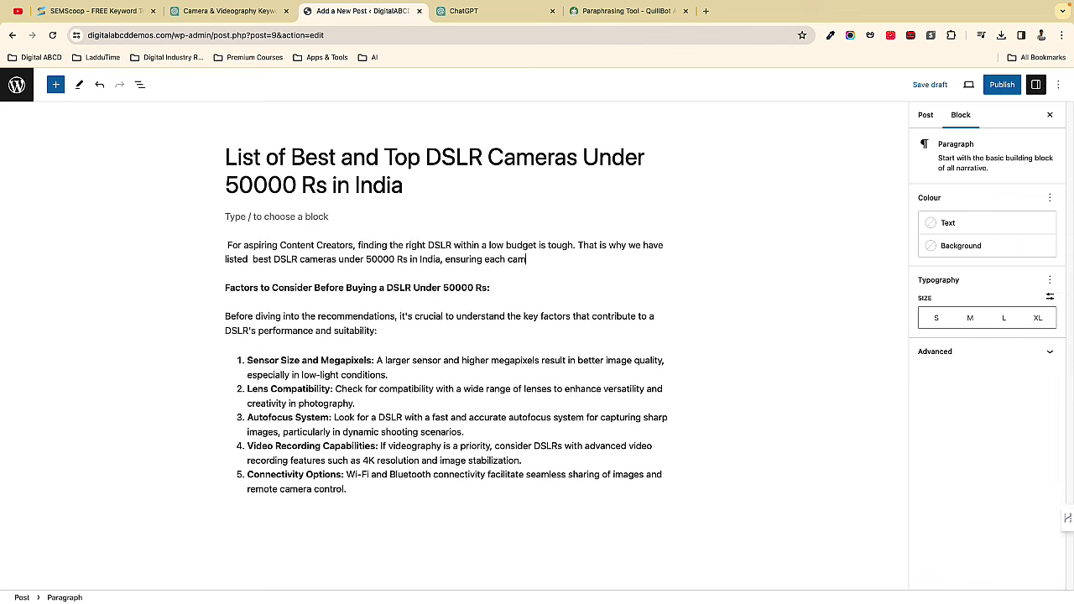
text( camera is useful for content creators.)
- Reword the bold subheading, replacing "Factors" with "Some Important Things" and "Consider" with "Remember"
drag(259, 288, 226, 288)
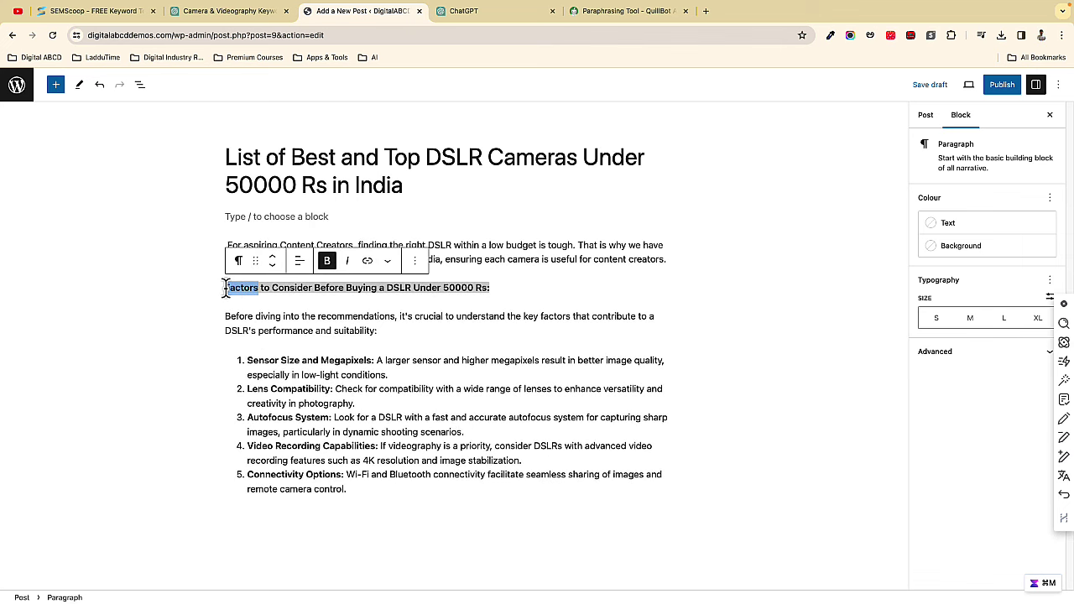
text(Some Impo)
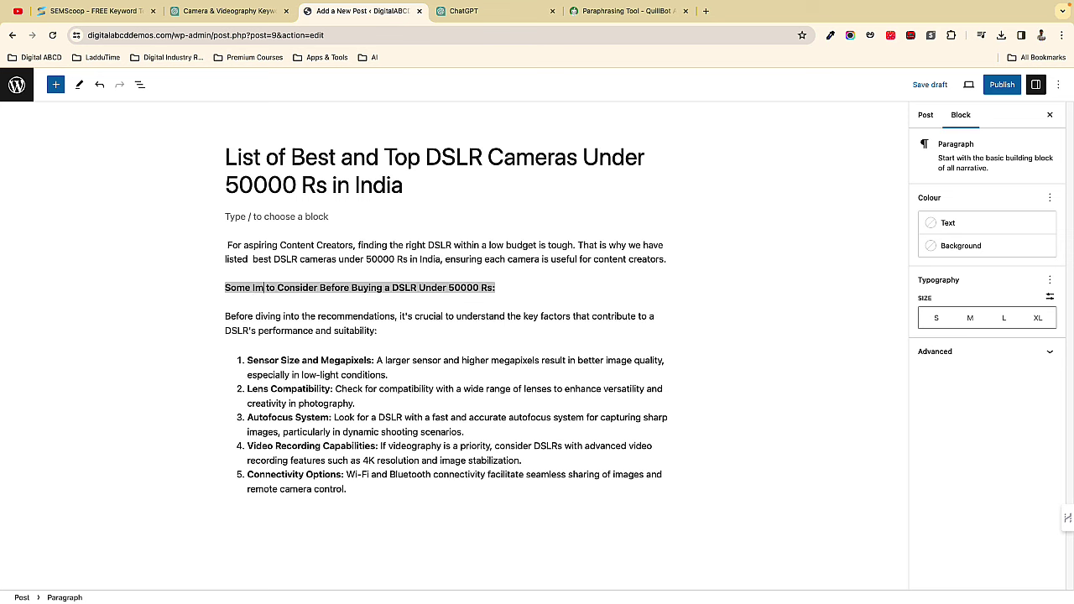
text(rtant T)
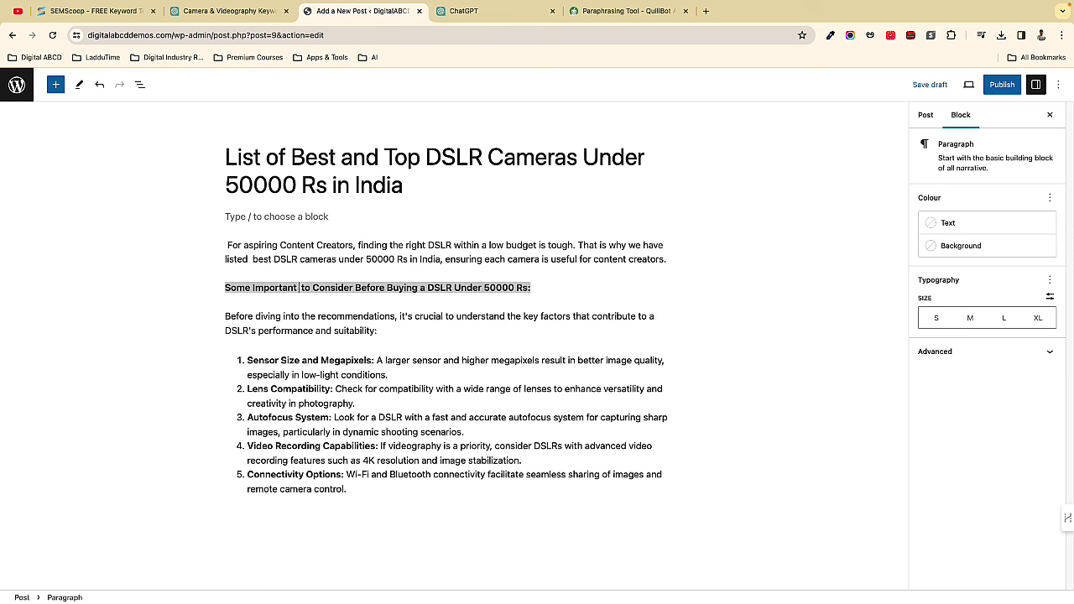
text(hings)
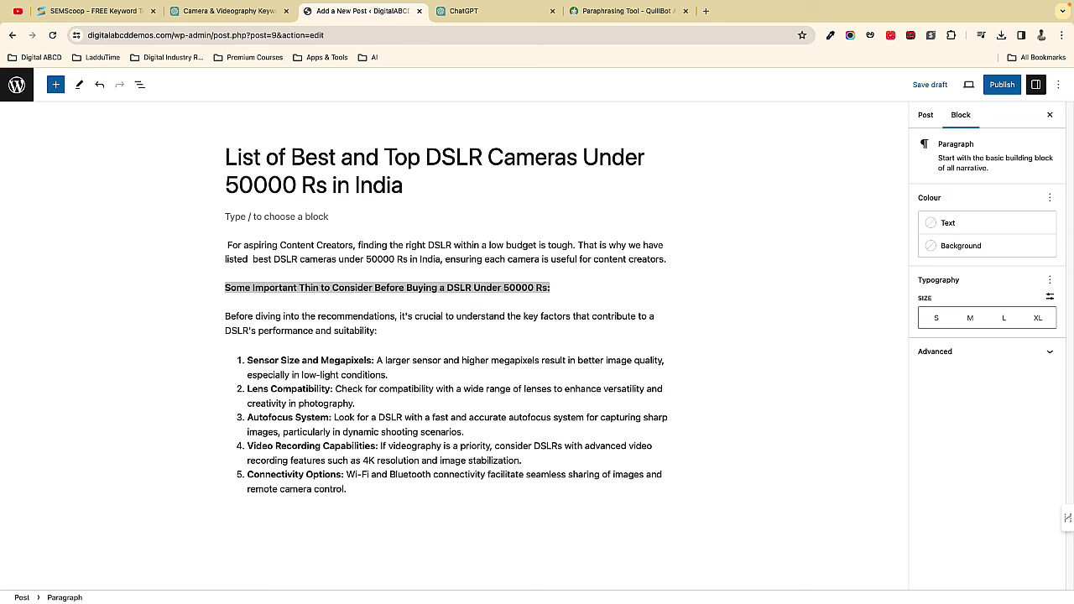
drag(343, 287, 375, 288)
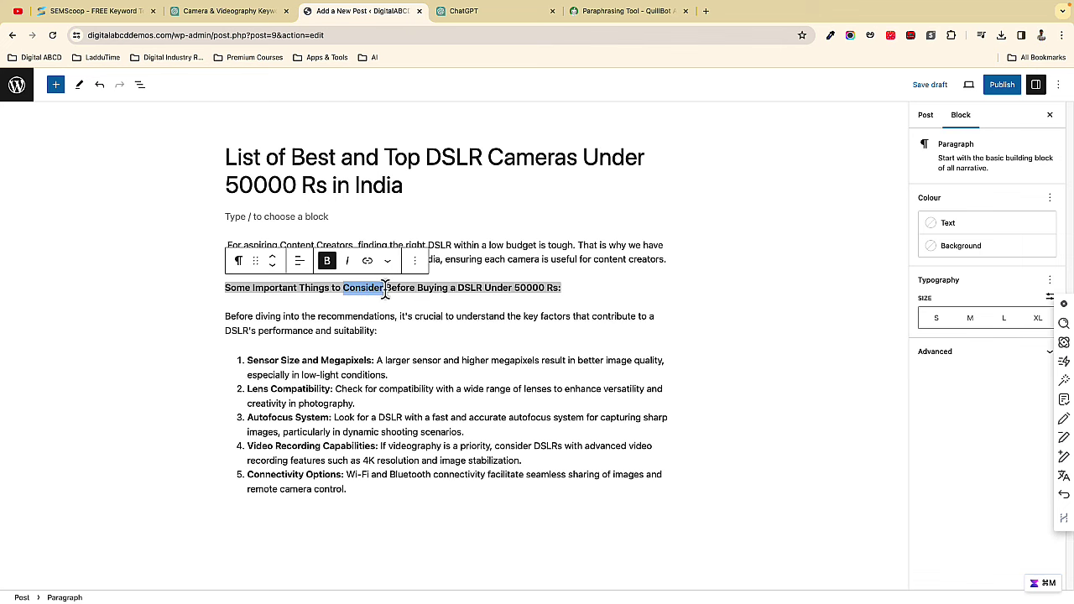
text(Remember)
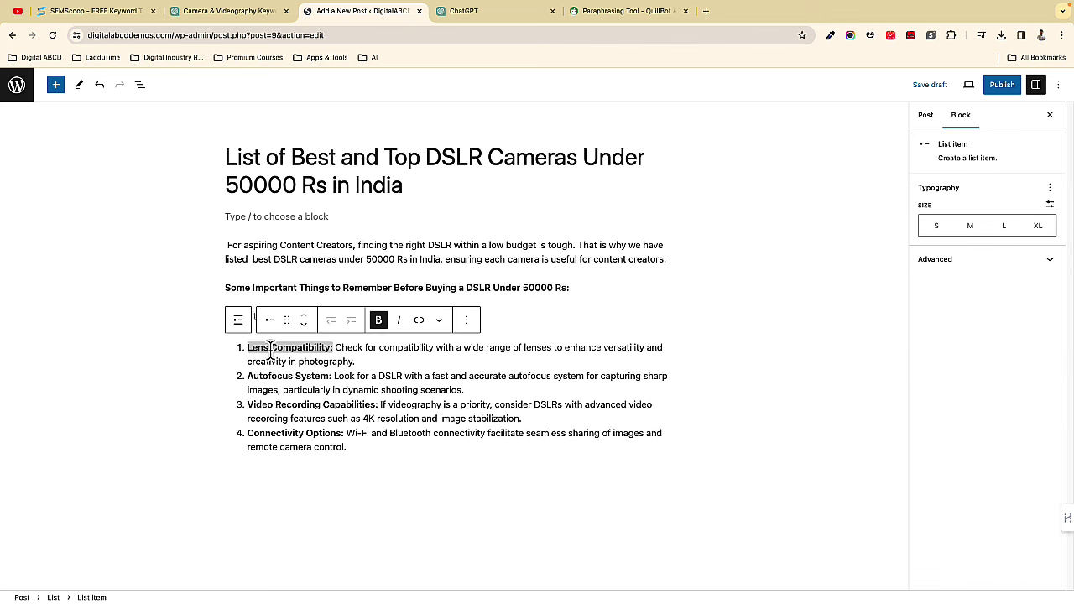
- Change the bold label of the Lens Compatibility list item to "Compatibility of Lens with Other Cameras"
drag(247, 349, 275, 351)
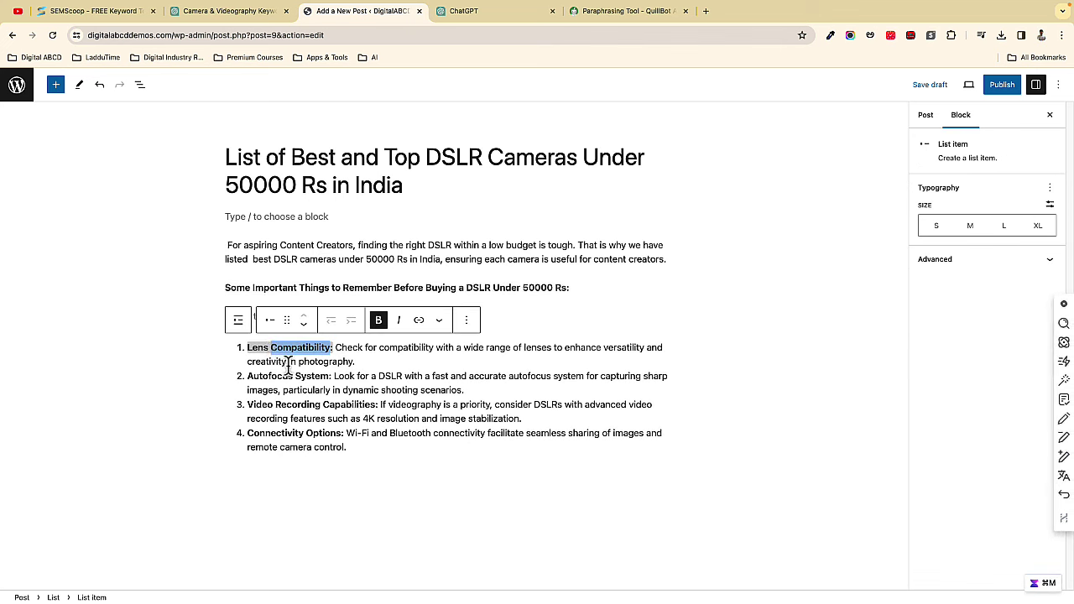
key(BackSpace)
text(of Lens)
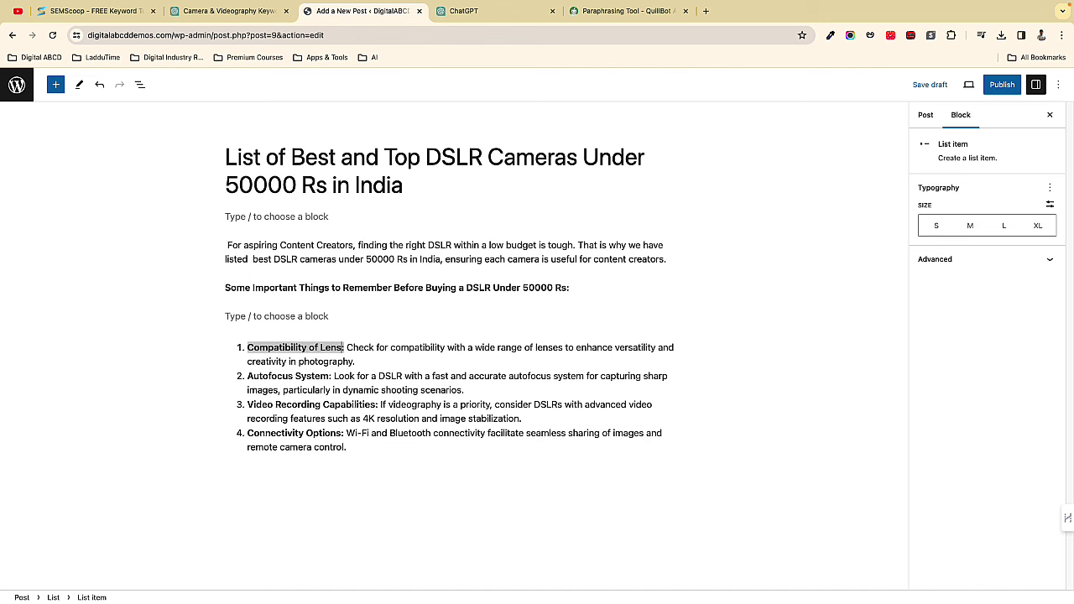
text( with)
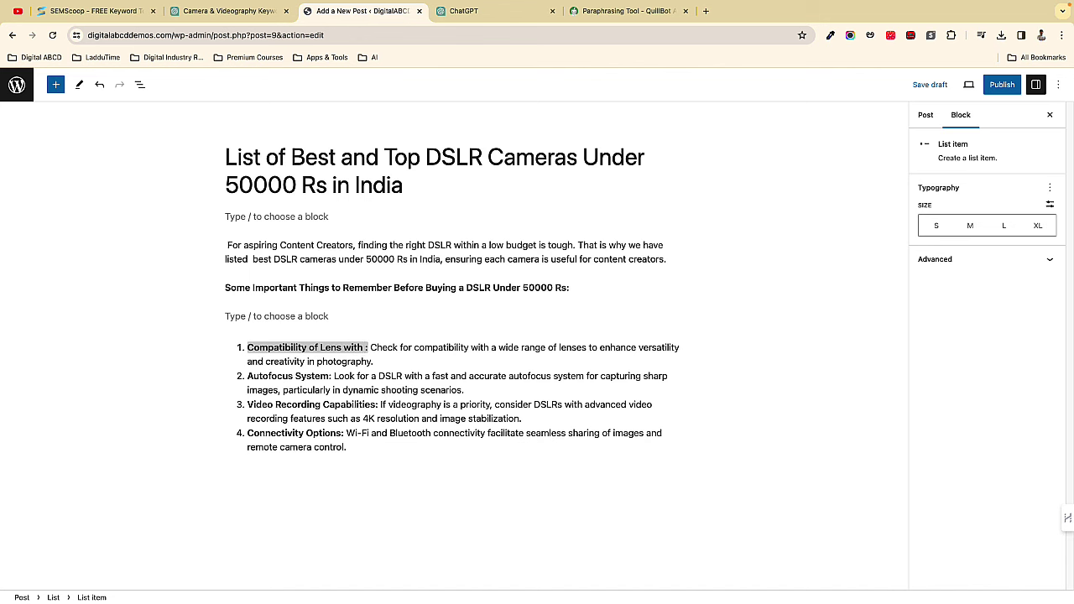
text( Other C)
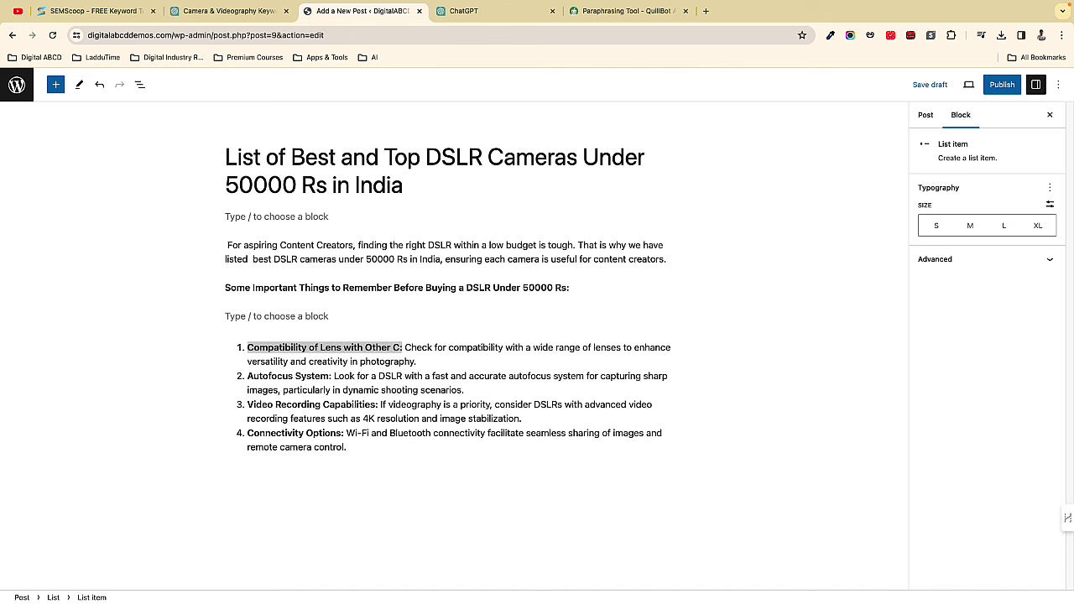
text(amea)
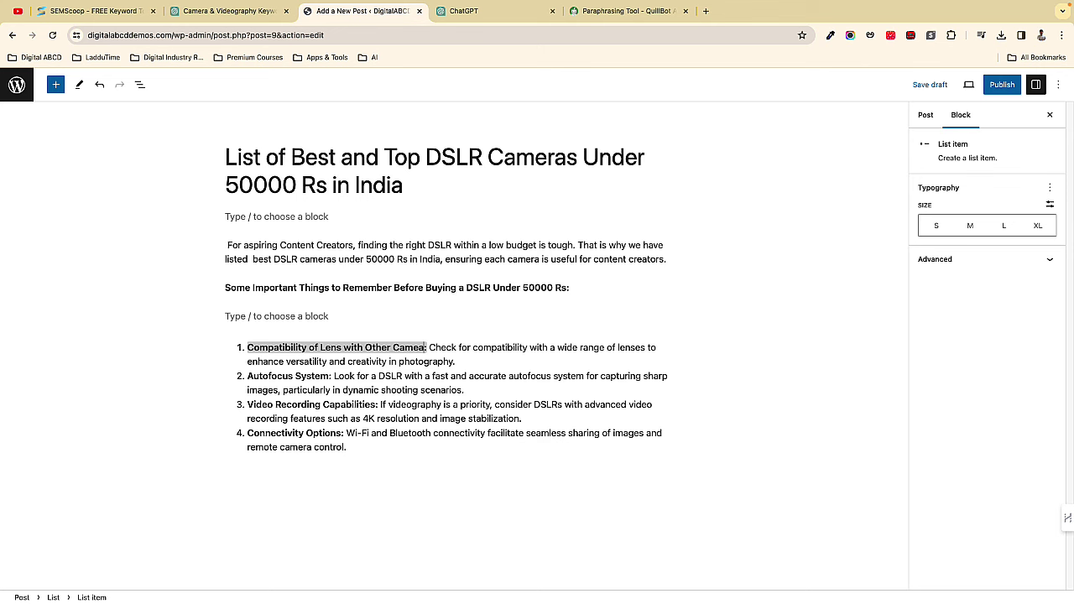
key(BackSpace)
text(ras)
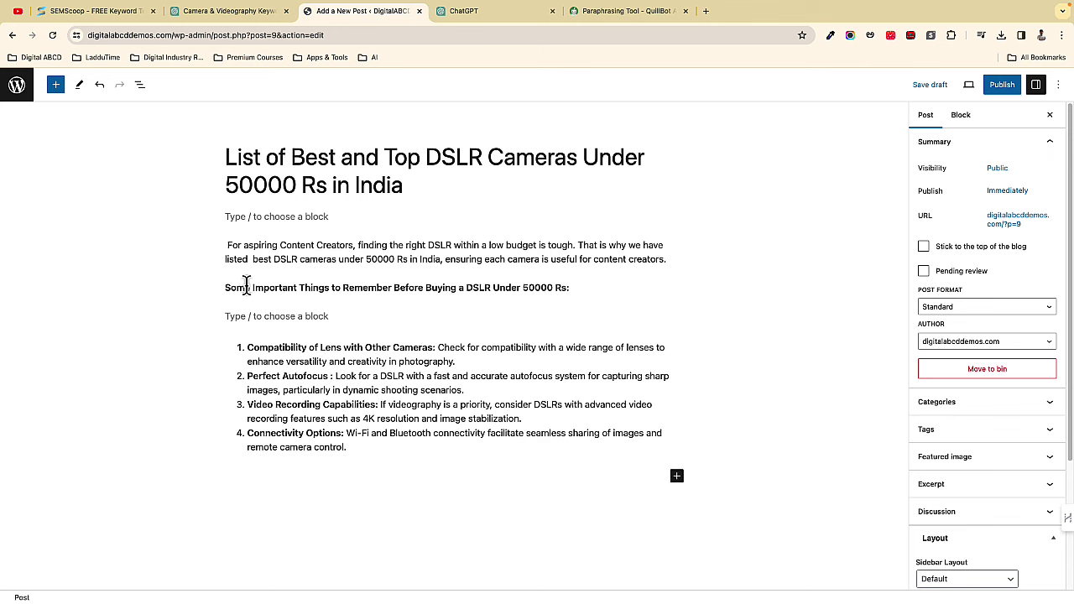
- Remove the leading space before "For aspiring Content Creators" in the introduction paragraph
click(227, 248)
key(Delete)
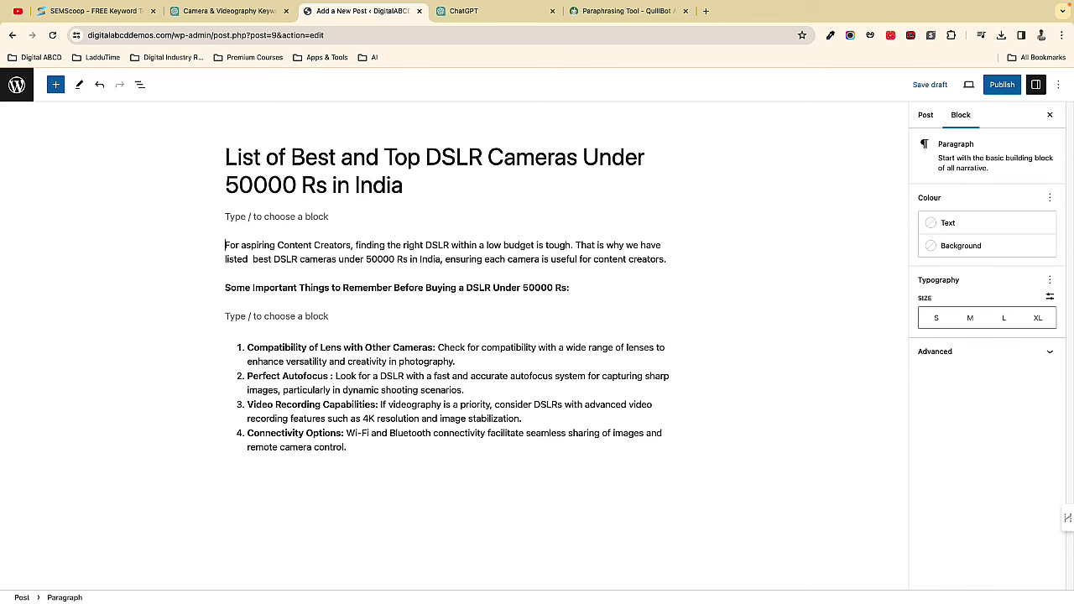
click(227, 155)
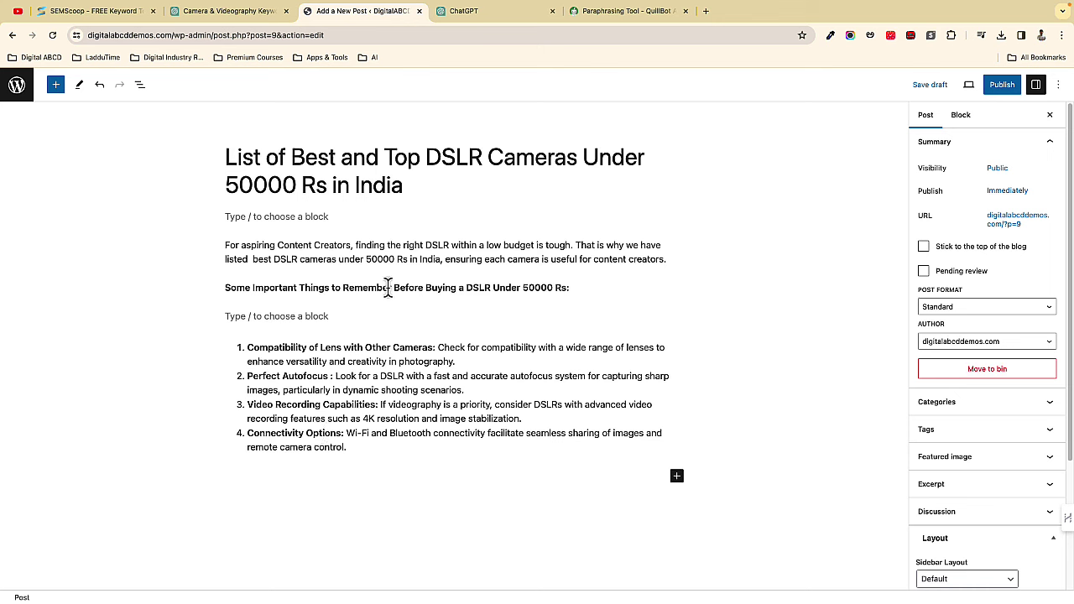
drag(335, 378, 482, 390)
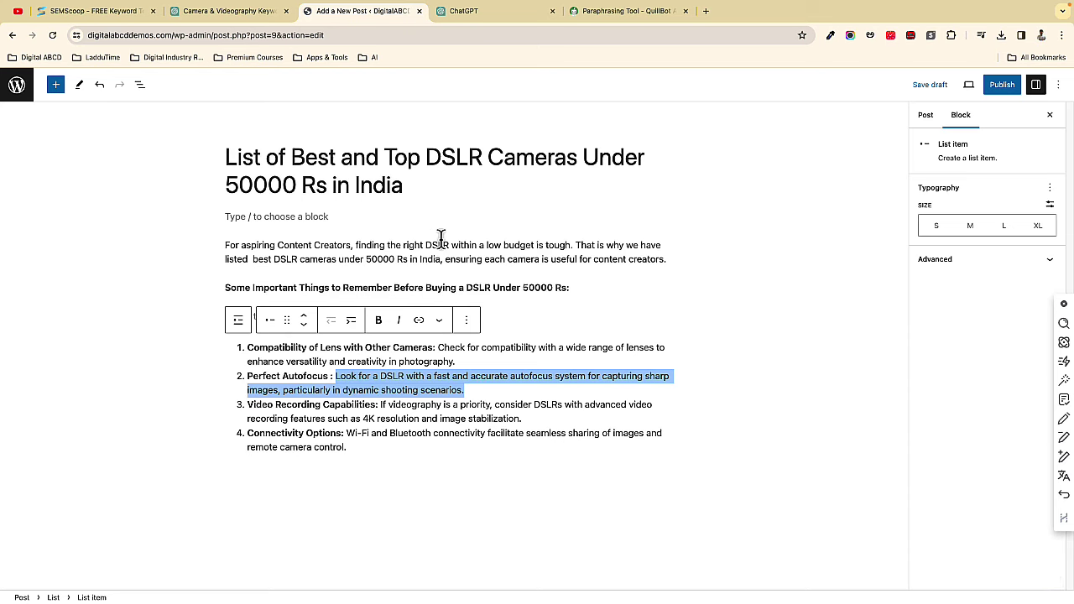
click(297, 84)
- Add a numbered list describing the Canon EOS 200D II (EOS 250D) and Panasonic Lumix G7 cameras below the Connectivity Options item
click(357, 451)
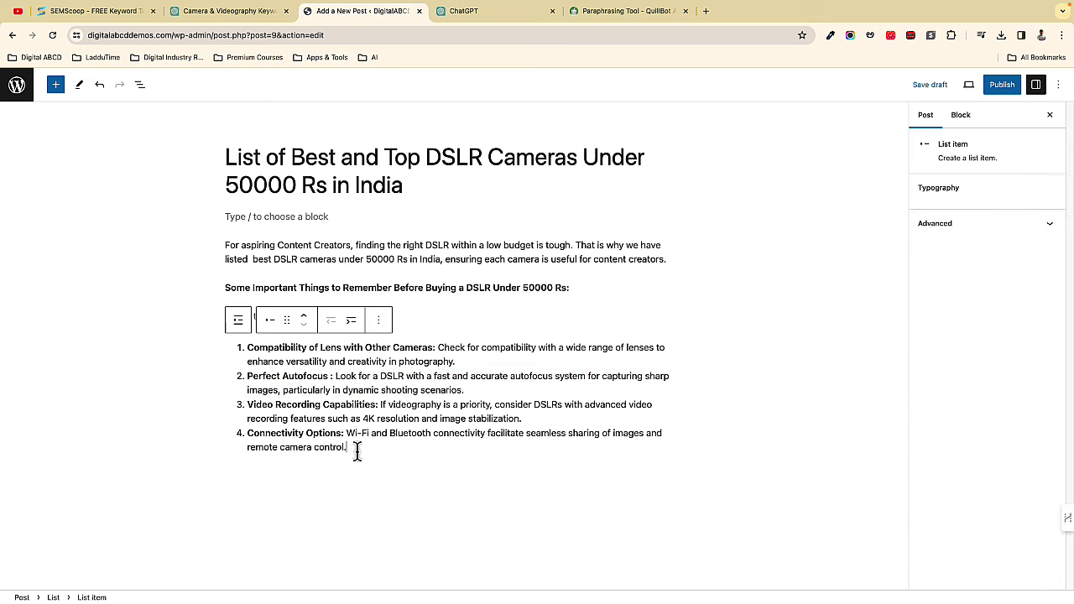
click(369, 461)
text(Nikon D5600: Known for its impressive image quality and user-friendly interface, the Nikon D5600 features a 24.2-megapixel sensor, EXPEED 4 image processor, and a versatile 39-point autofocus system. With its articulating touchscreen display and built-in Wi-Fi, this DSLR is perfect for both beginners and enthusiasts. Canon EOS 200D II (EOS 250D): Combining a compact design with powerful performance, the Canon EOS 200D II boasts a 24.1-megapixel sensor, DIGIC 8 image processor, and Dual Pixel CMOS autofocus system for quick and precise focusing. Its Vari-angle touchscreen LCD and 4K video recording capability make it an ideal choice for vloggers and content creators. Sony Alpha A6000: Renowned for its lightning-fast autofocus and compact size, the Sony Alpha A6000 packs a punch with a 24.3-megapixel sensor, BIONZ X image processor, and 179-point phase-detection autofocus system. With its built-in electronic viewfinder and Wi-Fi/NFC connectivity, capturing stunning images on the go has never been easier. Fujifilm X-T200: Offering a unique combination of retro design and modern features, the Fujifilm X-T200 features a 24.2-megapixel APS-C sensor, X-Processor 4 image processor, and 425-point hybrid autofocus system. With its 3.5-inch vari-angle touchscreen display and 4K video recording capability, this DSLR caters to both photography and videography enthusiasts. Panasonic Lumix G7: Blurring the lines between DSLRs and mirrorless cameras, the Panasonic Lumix G7 features a 16-megapixel Micro Four Thirds sensor, Venus Engine image processor, and 49-point contrast-detection autofocus system. With its 4K photo and video capabilities, along with Wi-Fi connectivity, this compact DSLR offers excellent value for money.)
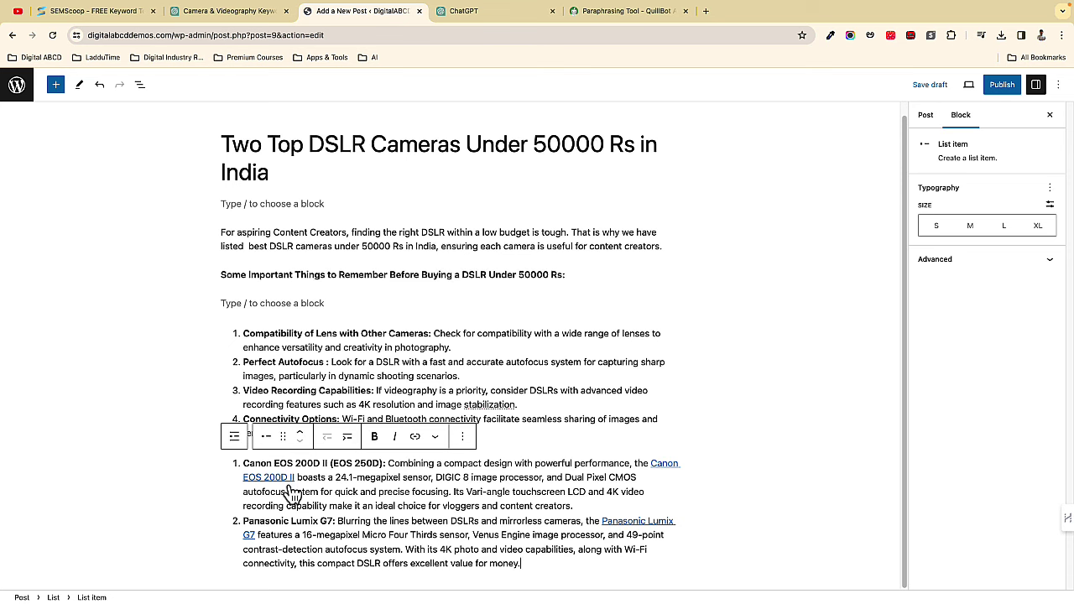
click(175, 420)
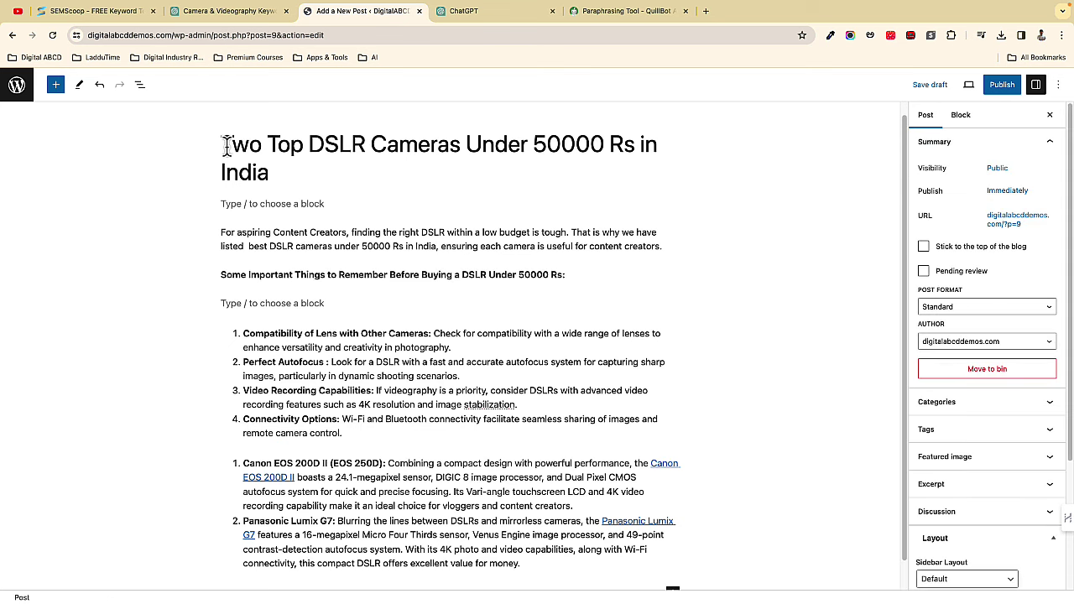
drag(227, 144, 304, 176)
click(298, 176)
- Separate the Canon EOS 200D II and Panasonic Lumix G7 list items with an empty paragraph block
scroll(248, 439, down, 1)
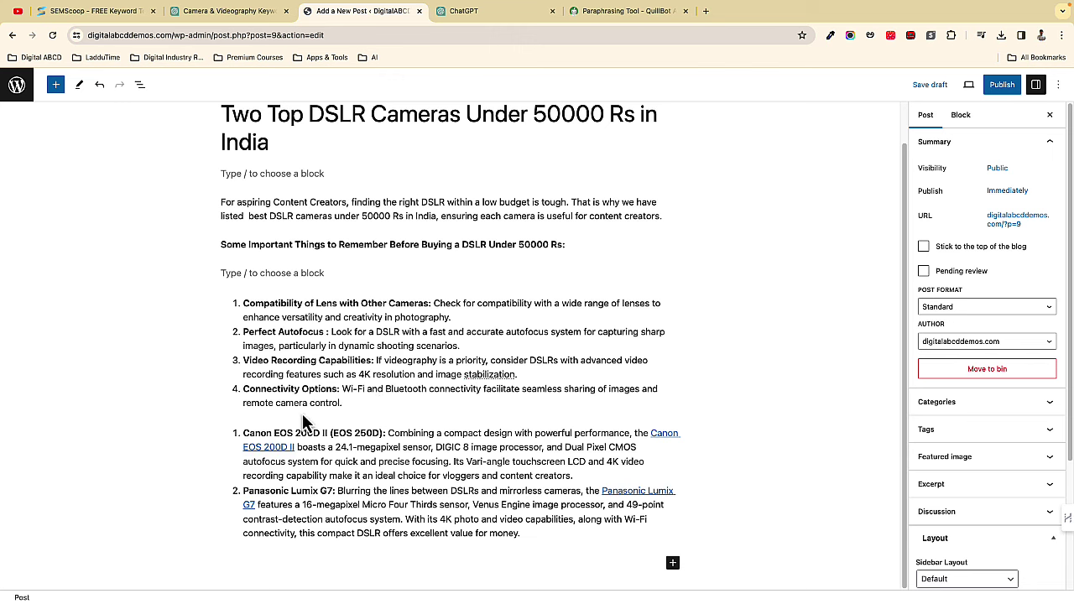
click(576, 477)
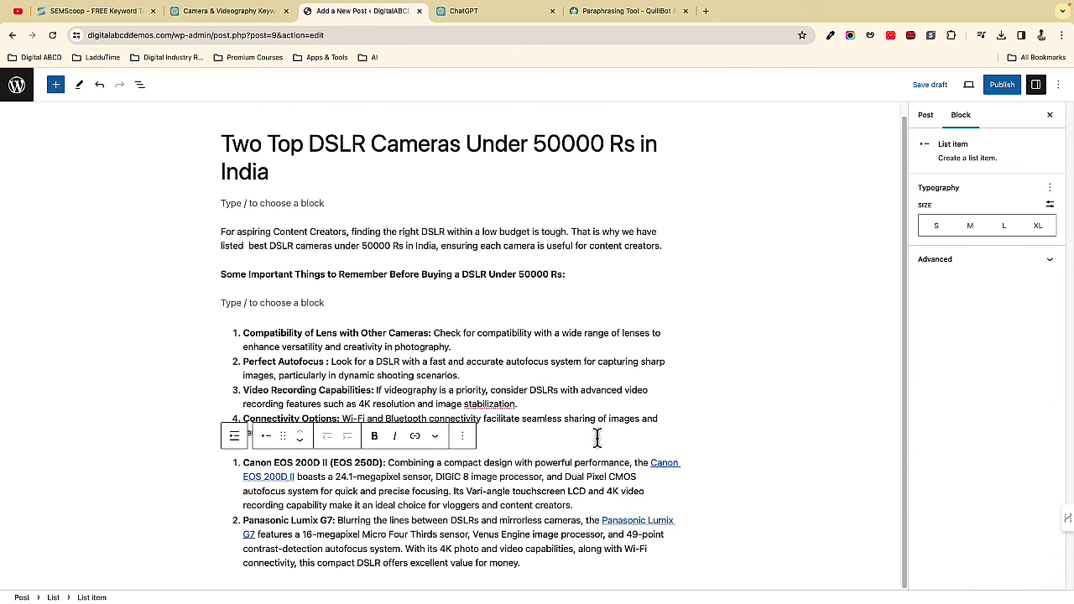
key(Return)
key(Return)
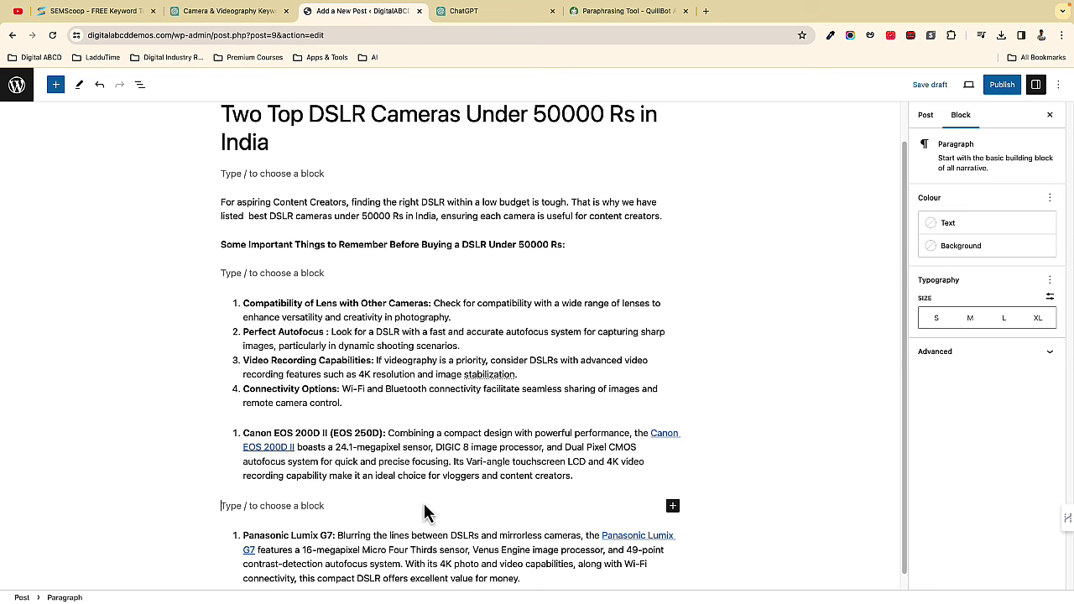
- Remove the empty links from "Canon EOS 200D II" and "Panasonic Lumix G7" in the camera descriptions
click(665, 449)
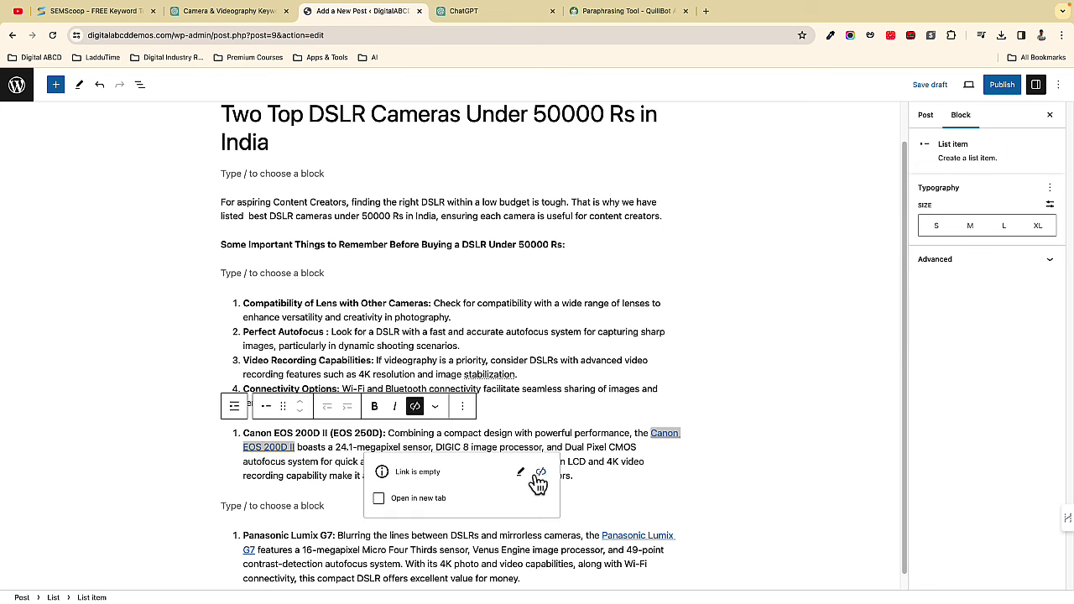
click(540, 474)
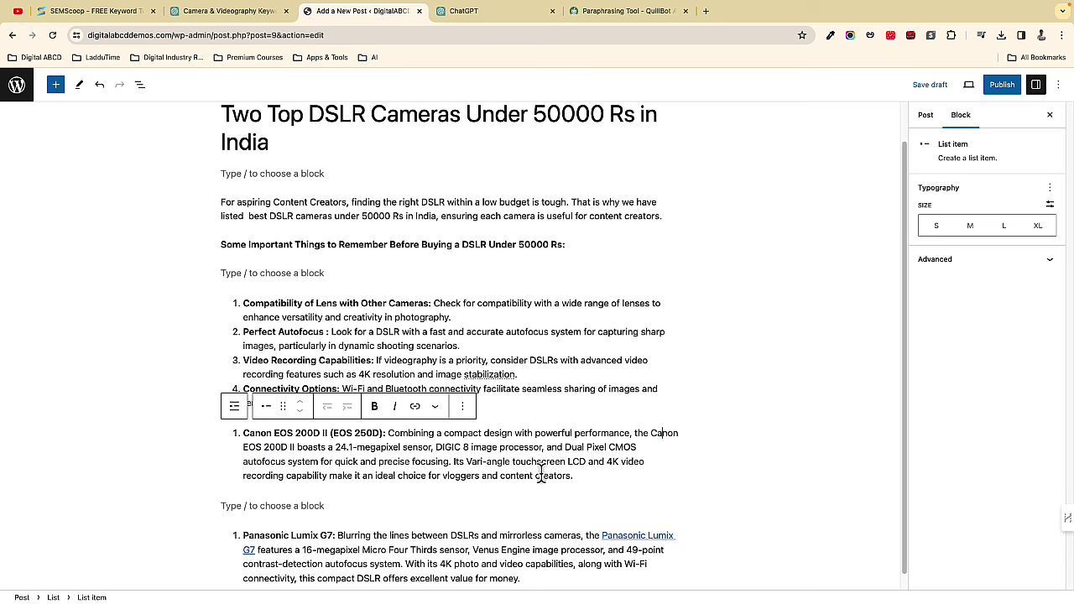
click(638, 547)
click(538, 484)
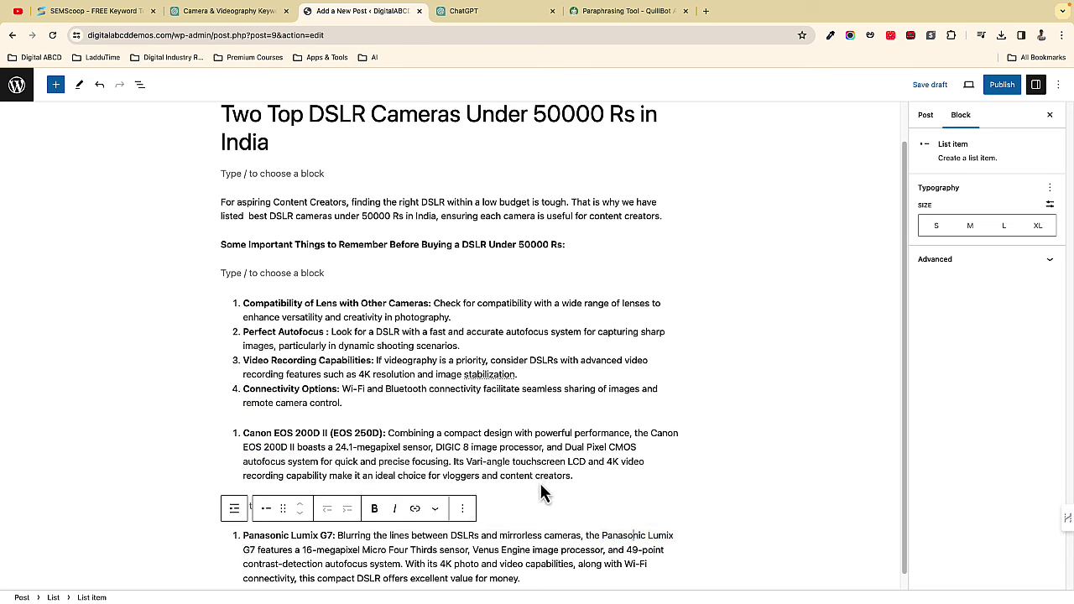
- Open amazon.in in a new browser tab and search for "canon 200d mark ii"
click(705, 11)
text(ama)
key(Return)
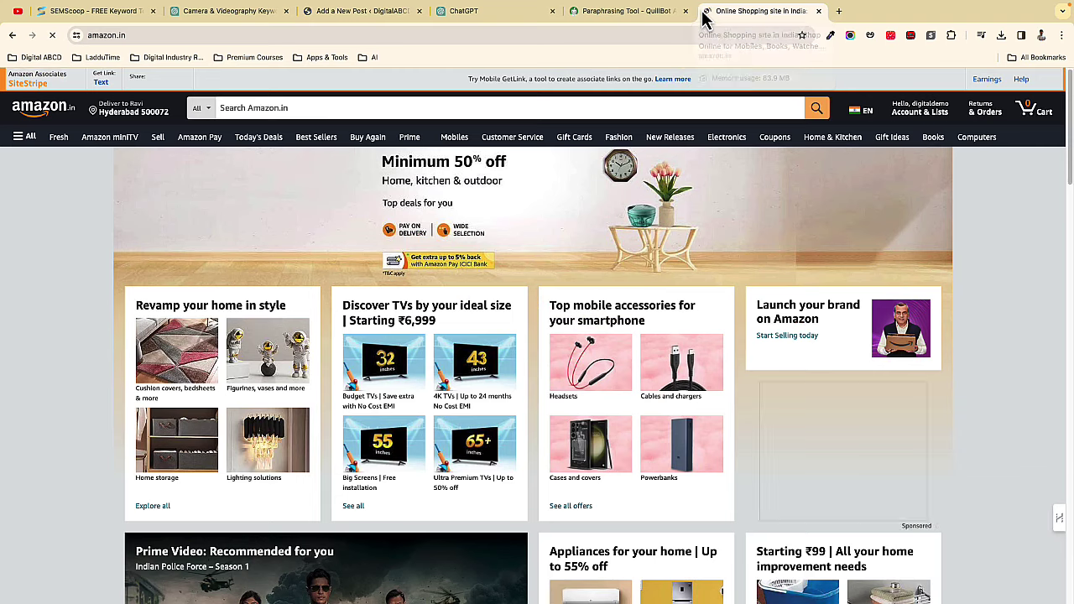
click(360, 108)
text(canp)
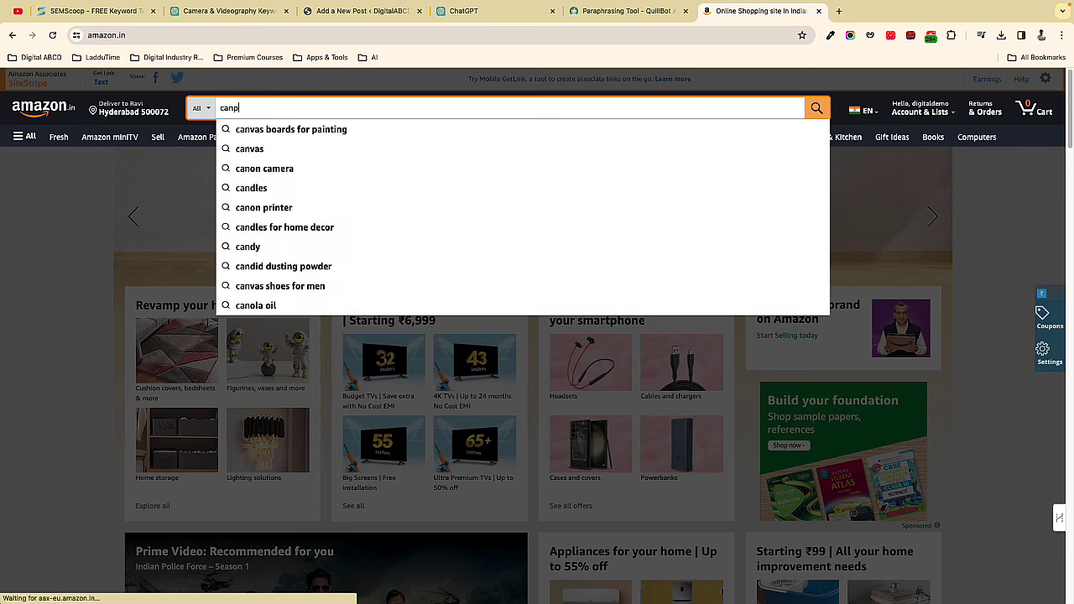
text(n 200 d mark)
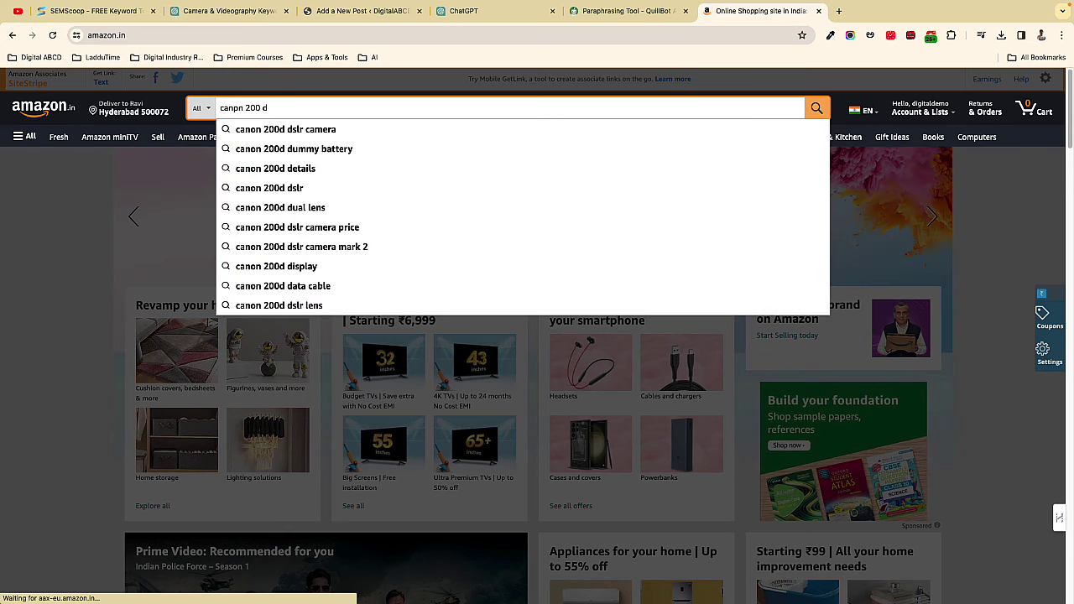
click(246, 248)
- Open the Canon EOS 200D II 24.1MP Digital SLR Camera product page and generate its short SiteStripe text link
scroll(518, 302, down, 2)
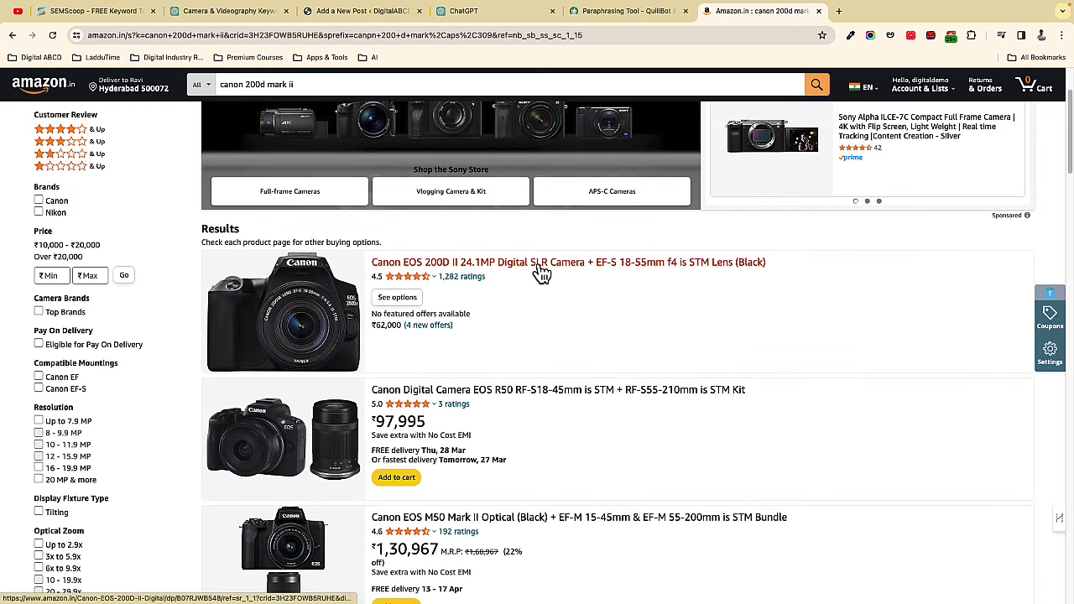
click(542, 274)
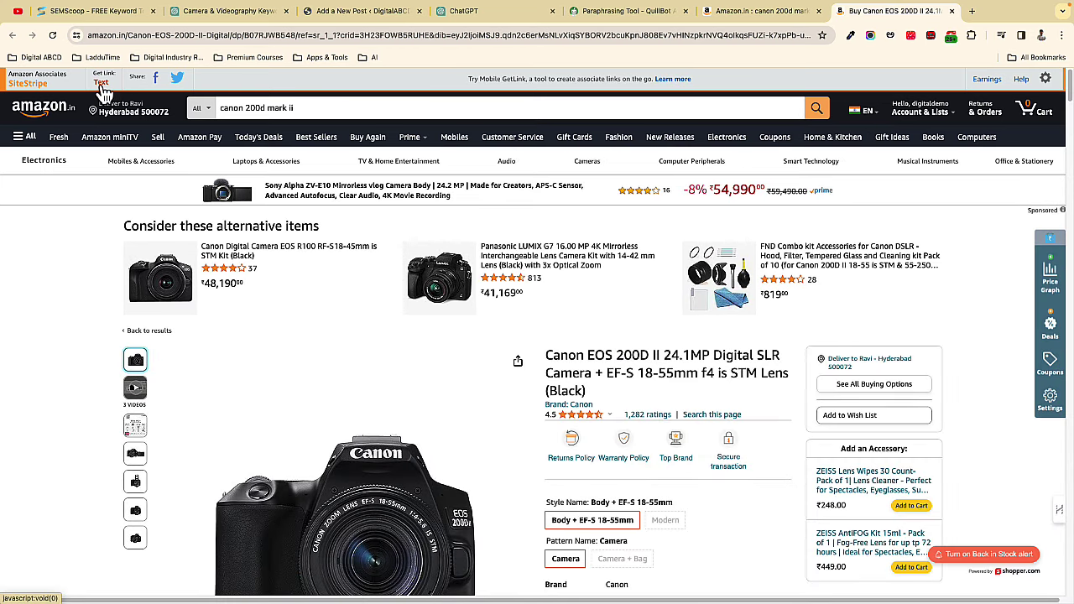
click(101, 83)
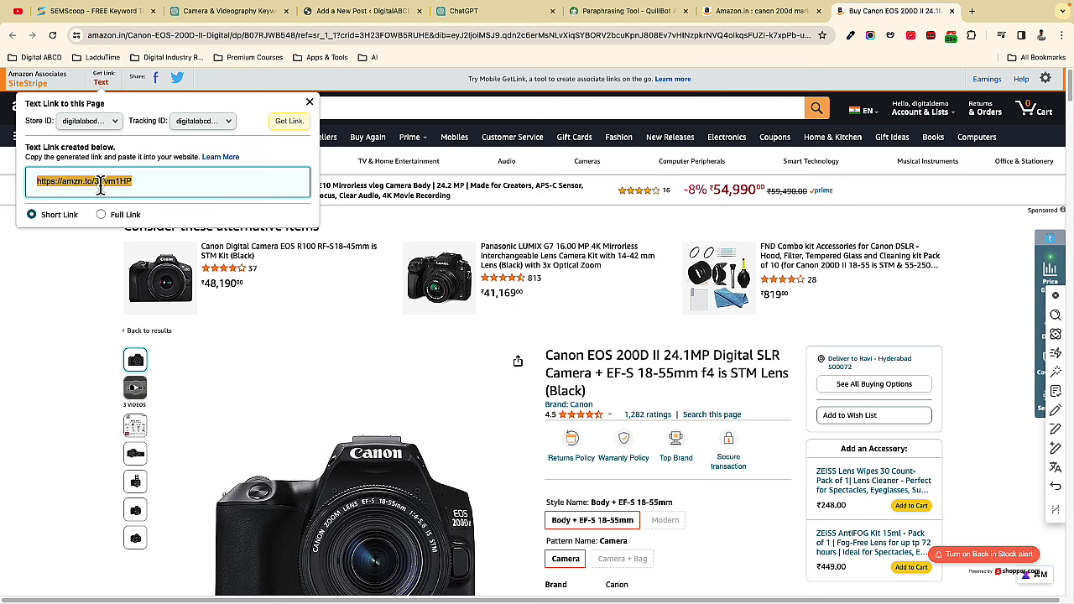
- Copy the generated Canon EOS 200D II short affiliate link and return to the WordPress post editor
click(110, 184)
drag(149, 181, 15, 183)
key(ctrl+c)
click(361, 11)
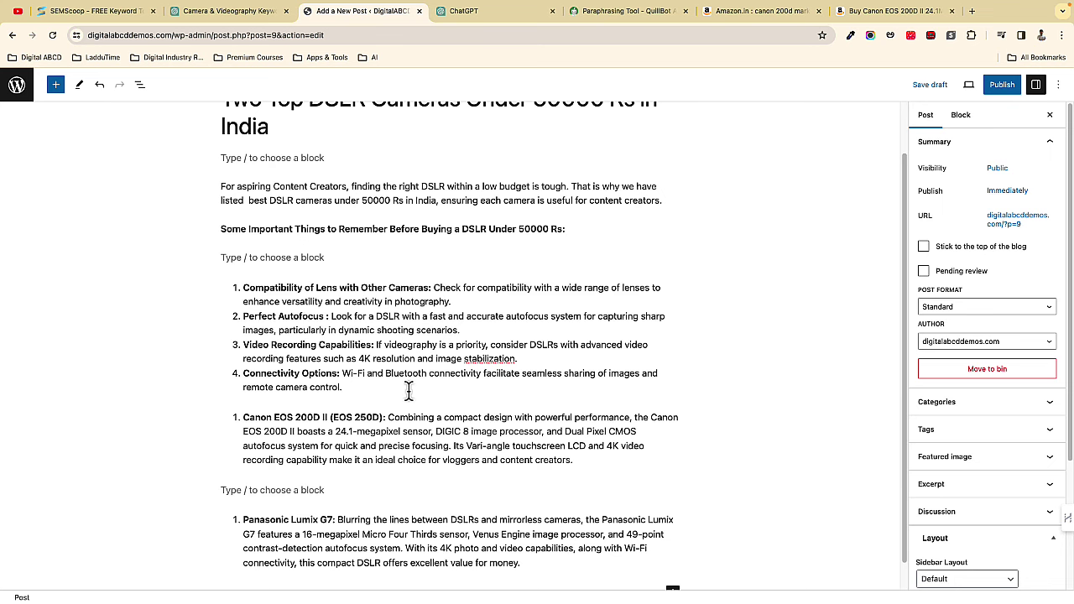
scroll(336, 458, down, 1)
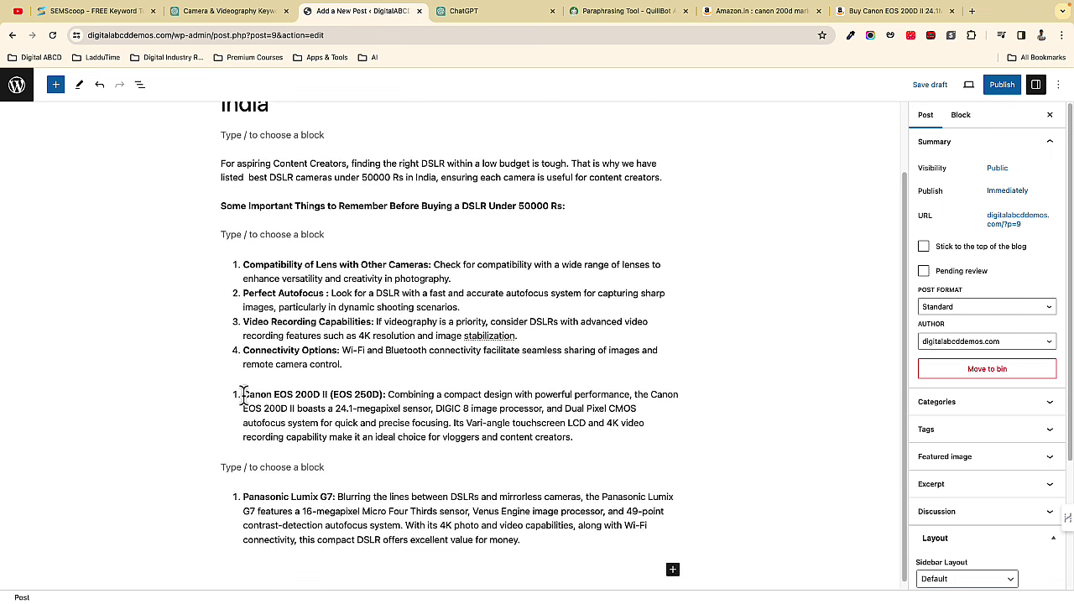
scroll(243, 394, up, 1)
click(244, 417)
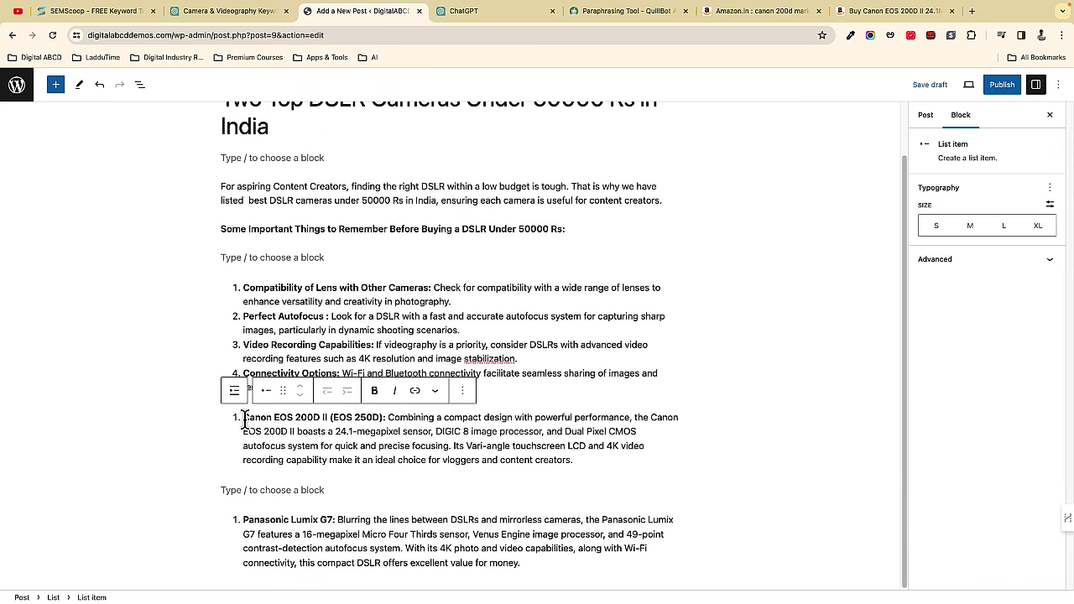
drag(244, 417, 386, 417)
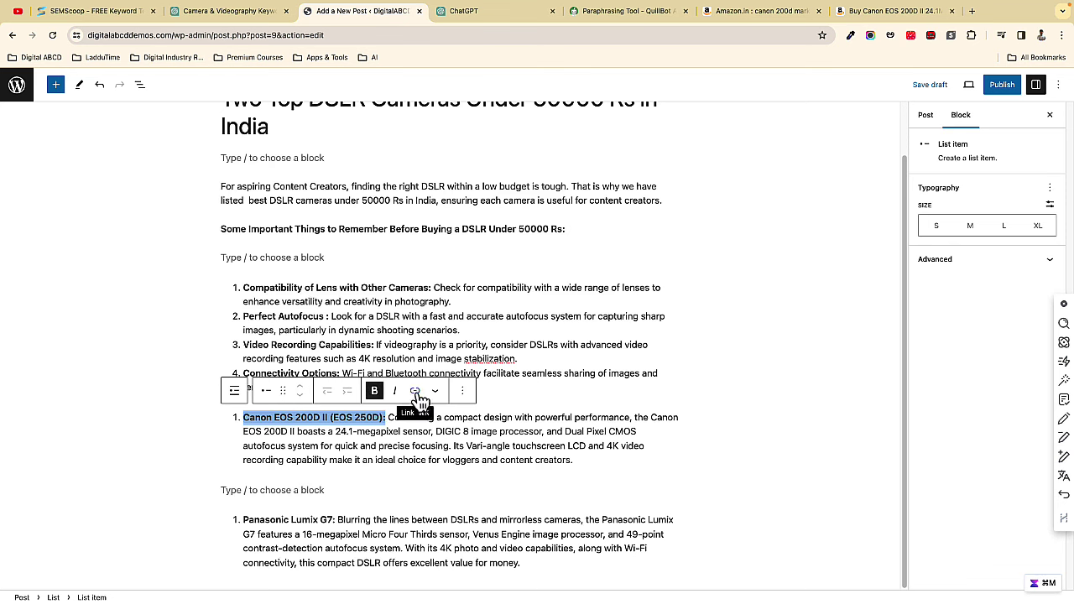
click(416, 392)
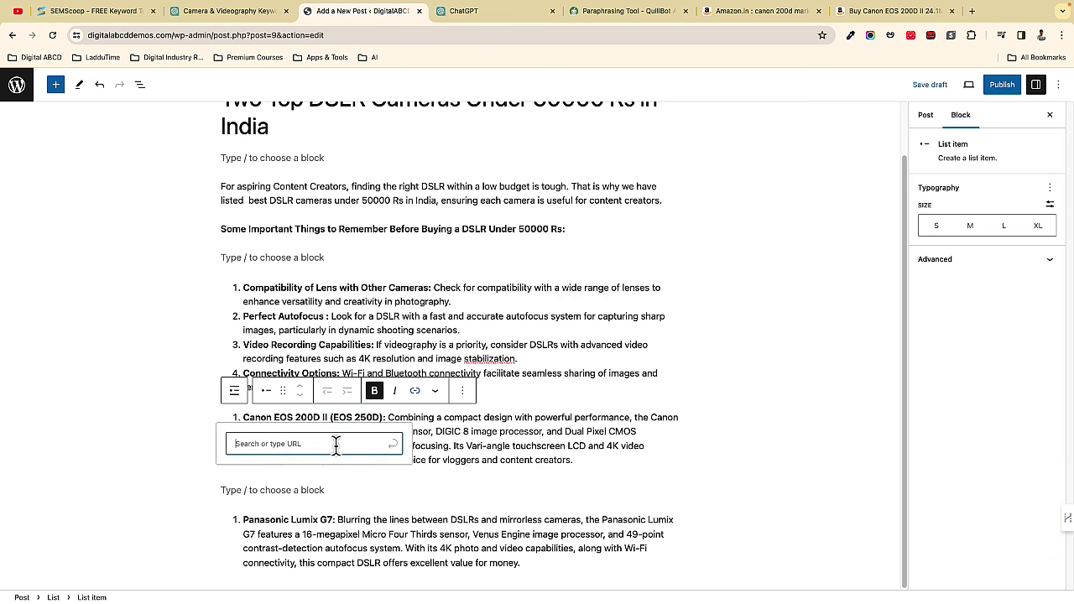
key(ctrl+v)
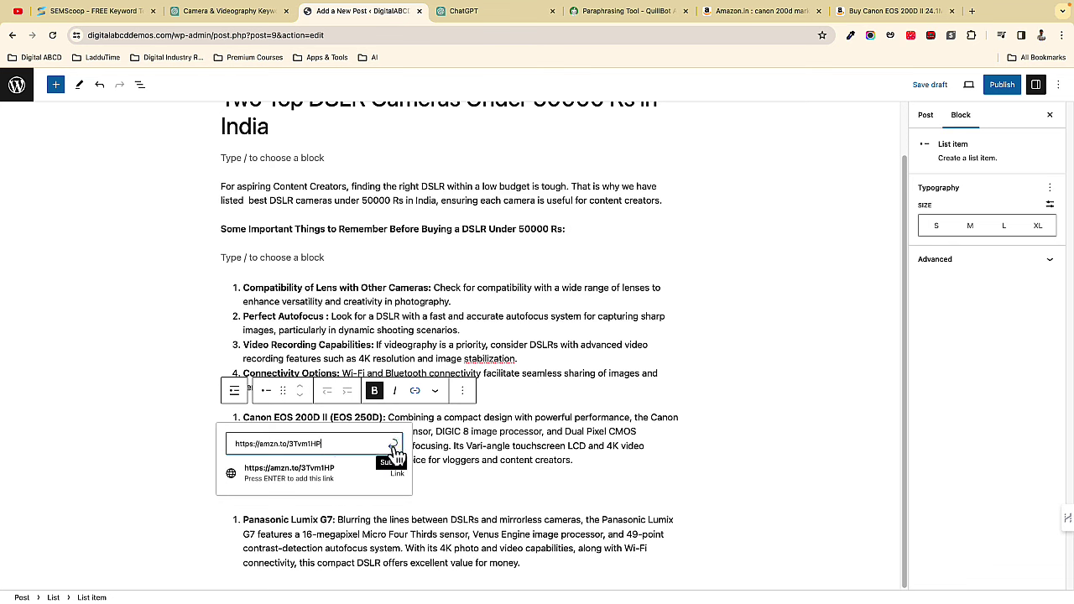
click(394, 454)
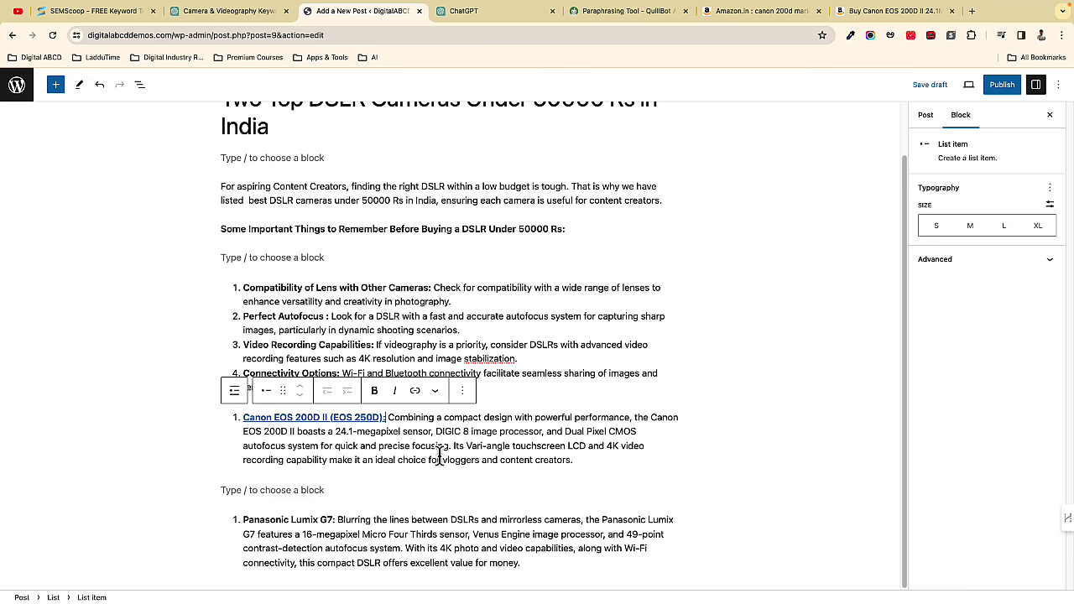
click(209, 446)
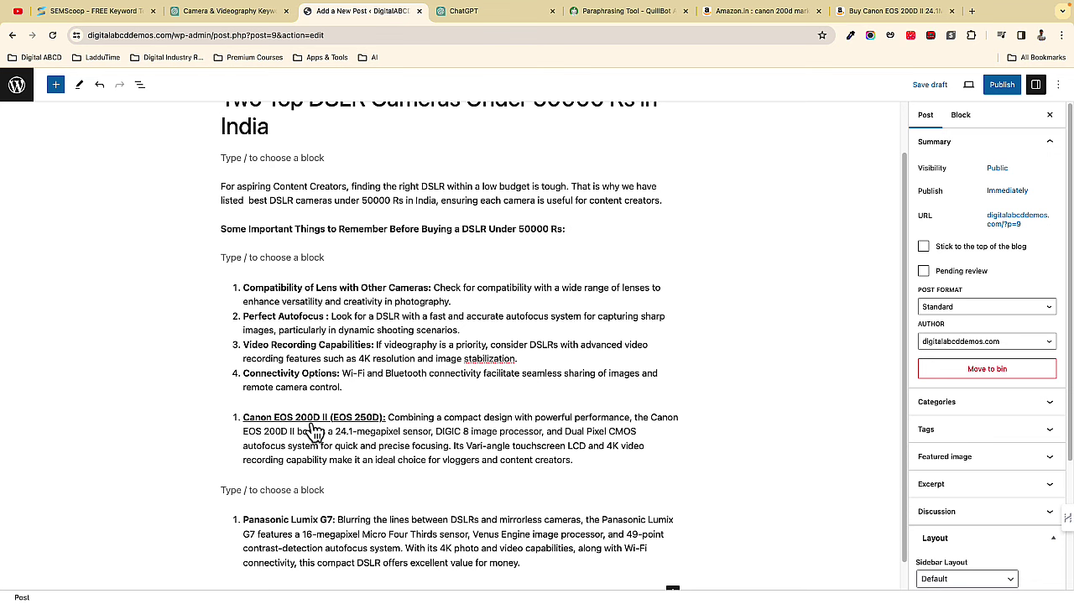
- Insert a Buttons block directly below the Canon EOS 200D II description
click(587, 461)
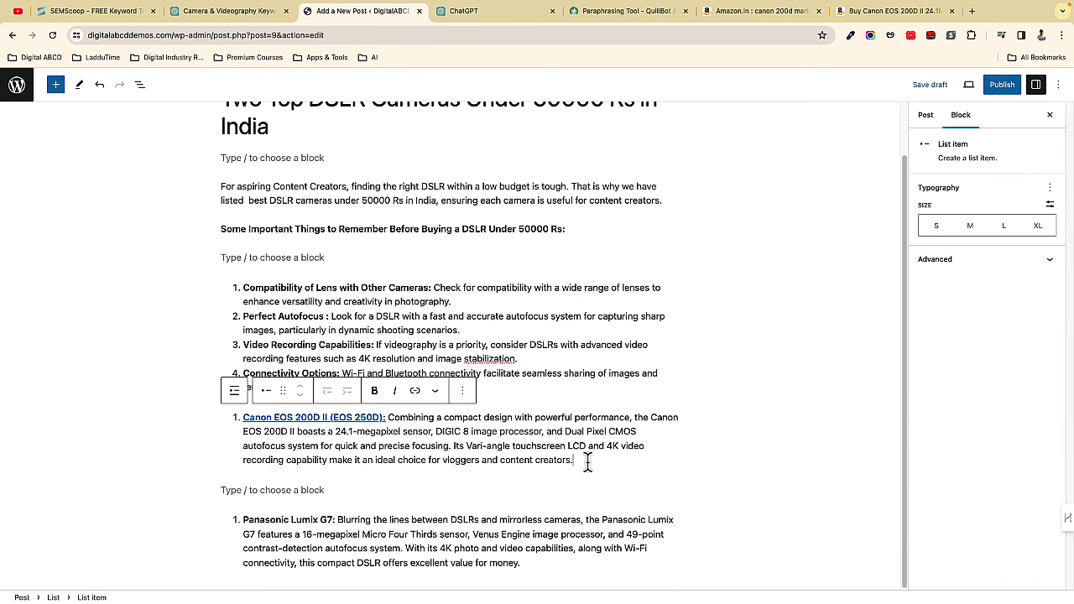
key(Return)
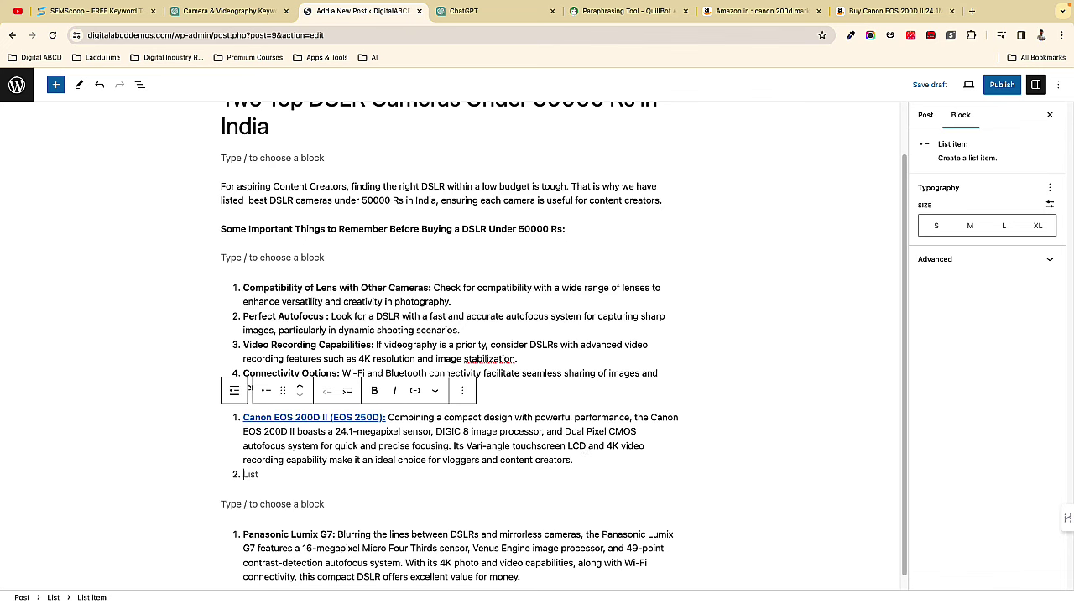
key(BackSpace)
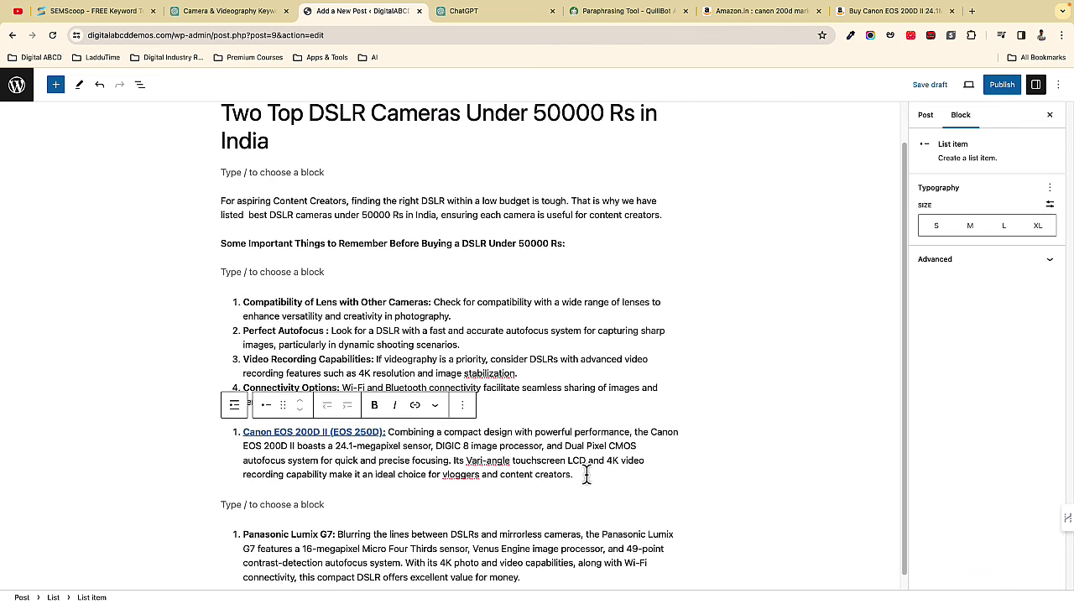
key(Return)
key(Return)
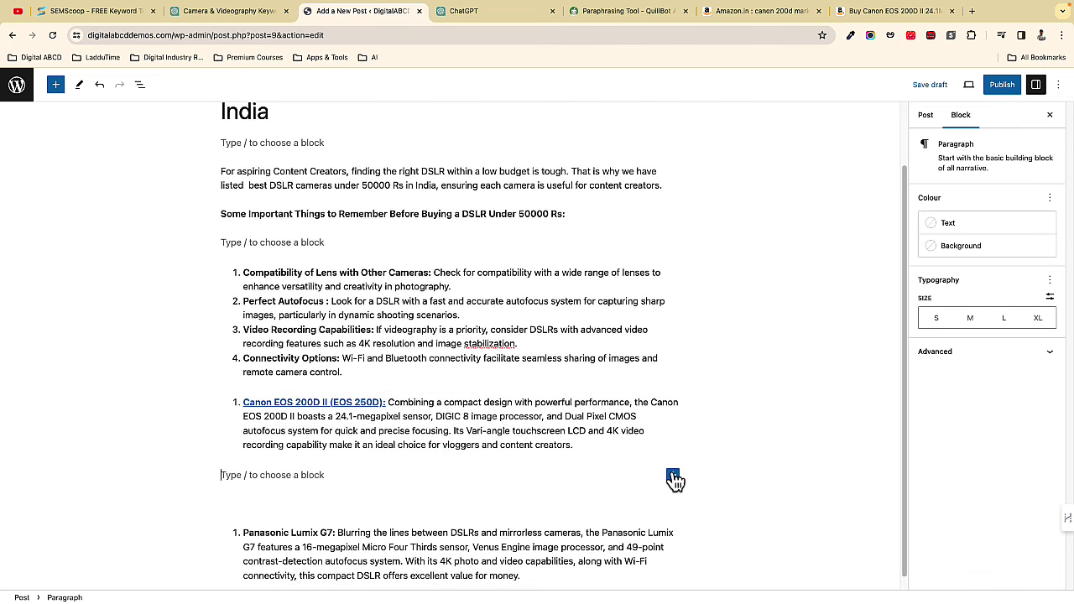
click(673, 475)
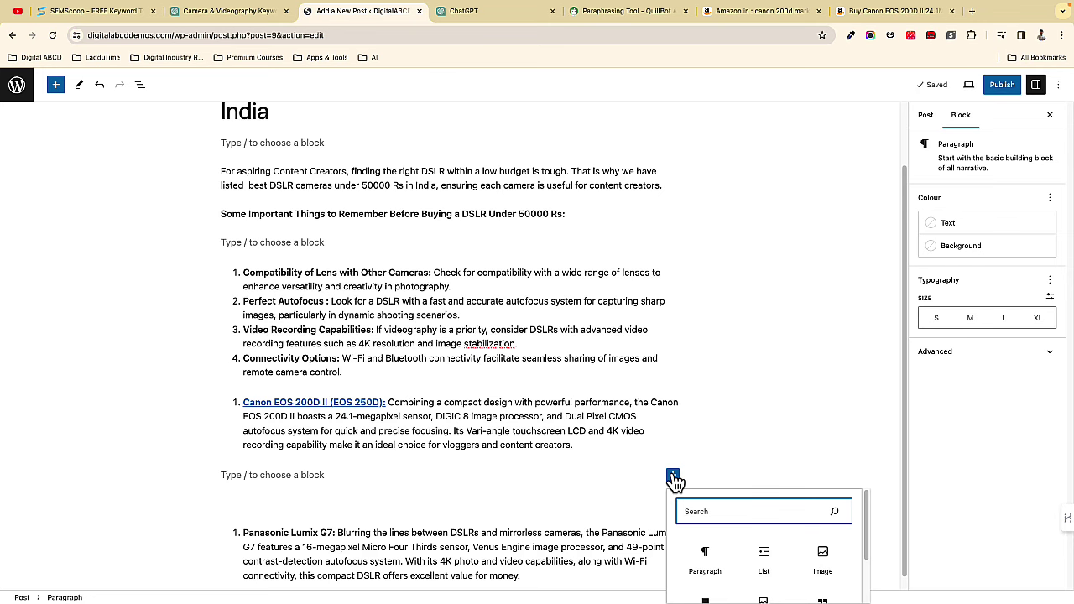
text(butto)
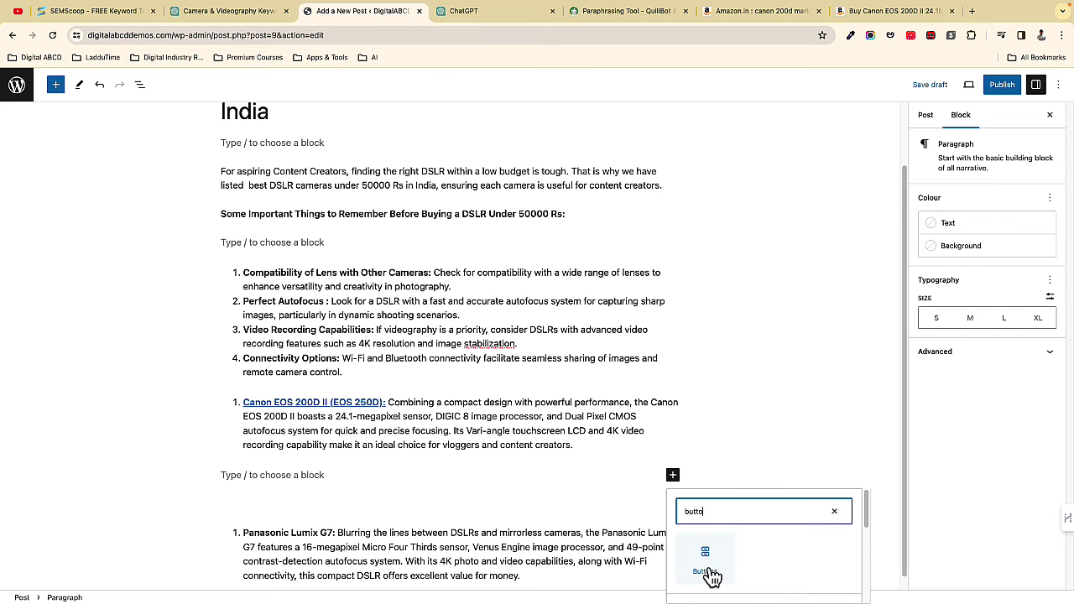
click(705, 563)
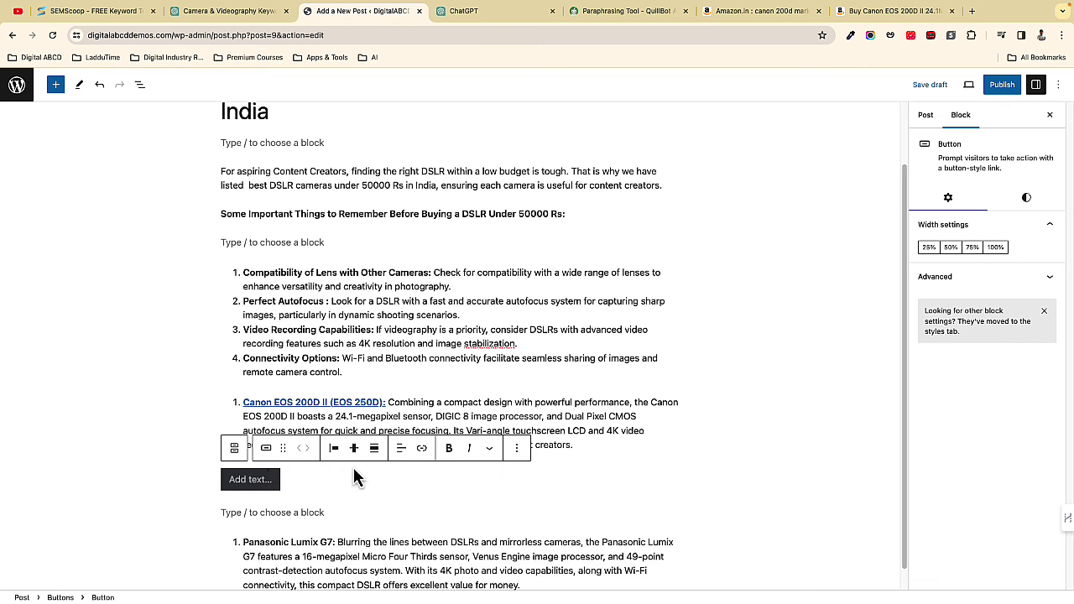
- Centre the new button below the Canon description and label it "Buy At Amazon"
click(335, 448)
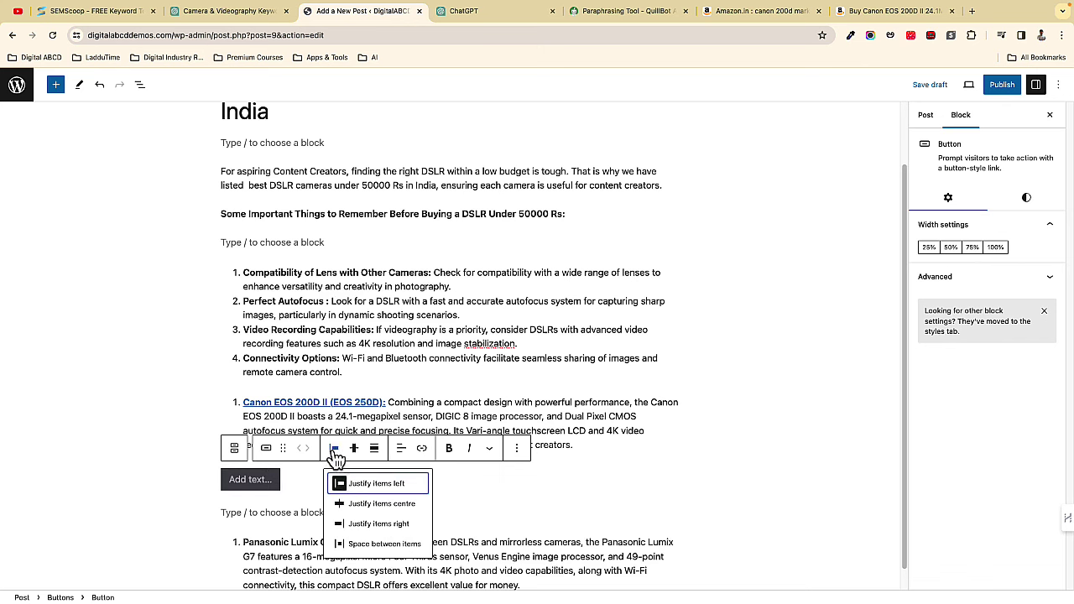
click(369, 504)
click(612, 478)
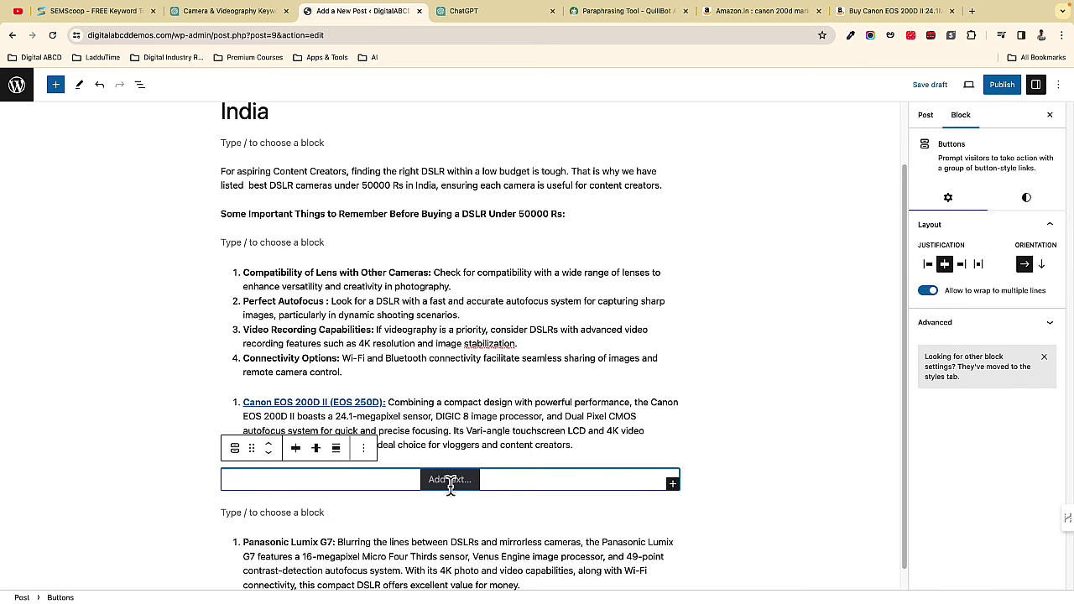
click(450, 481)
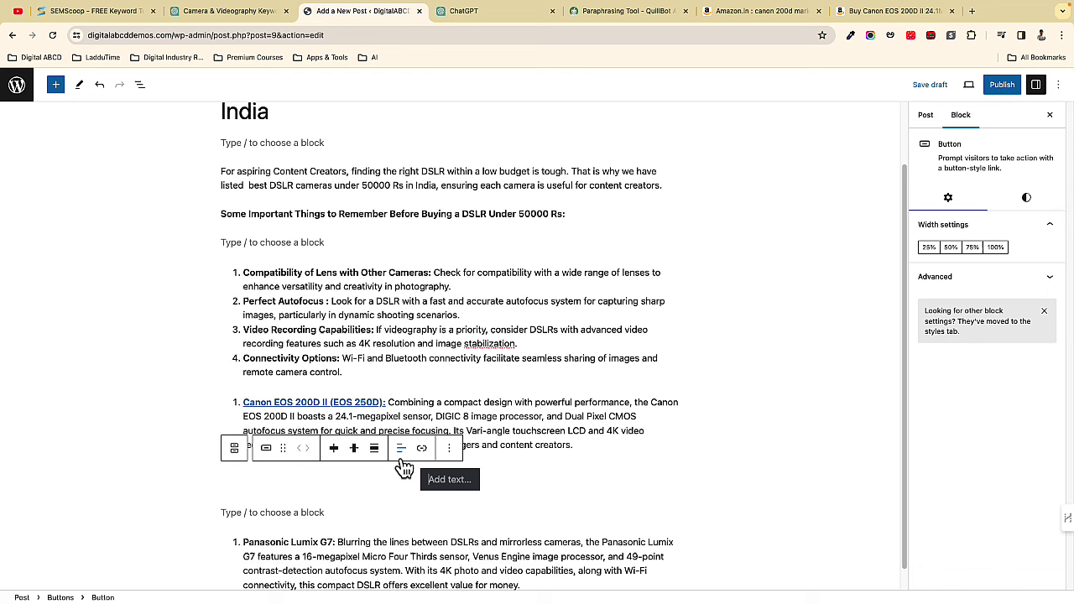
click(451, 480)
text(Buy)
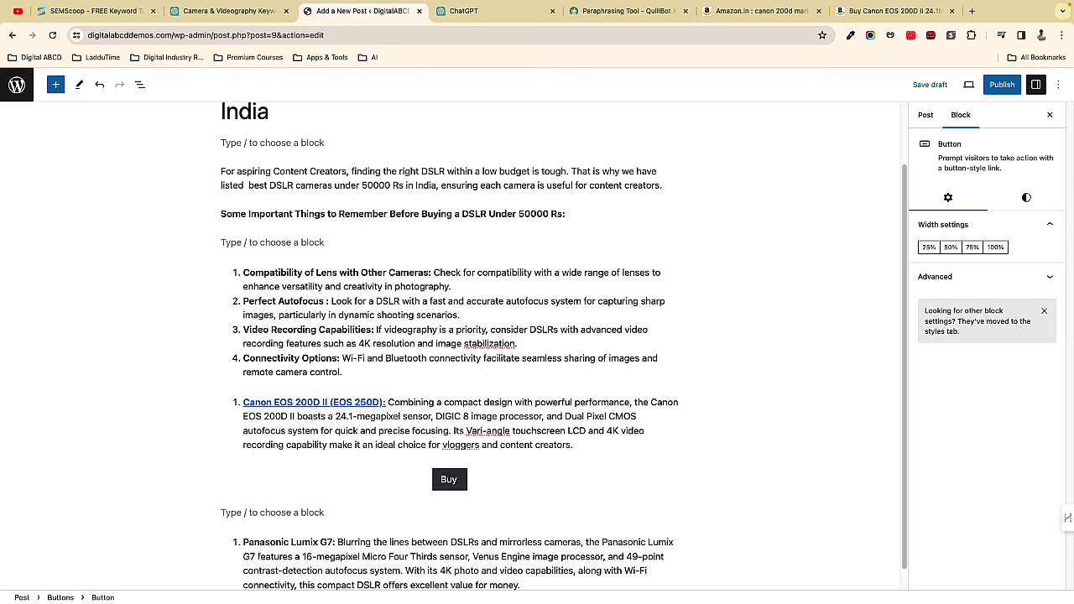
text( At Amazon)
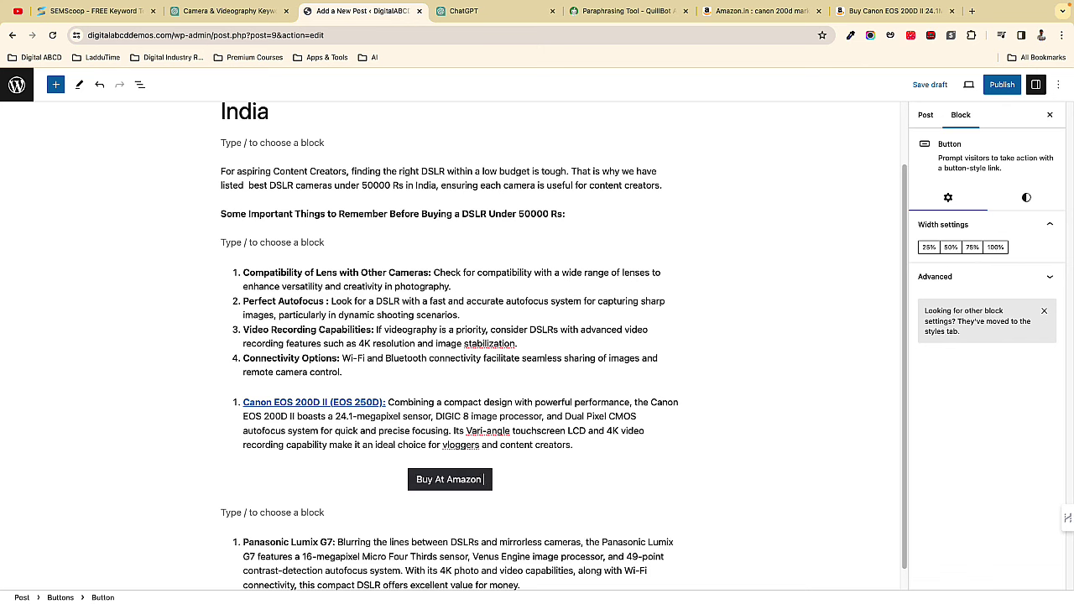
click(479, 479)
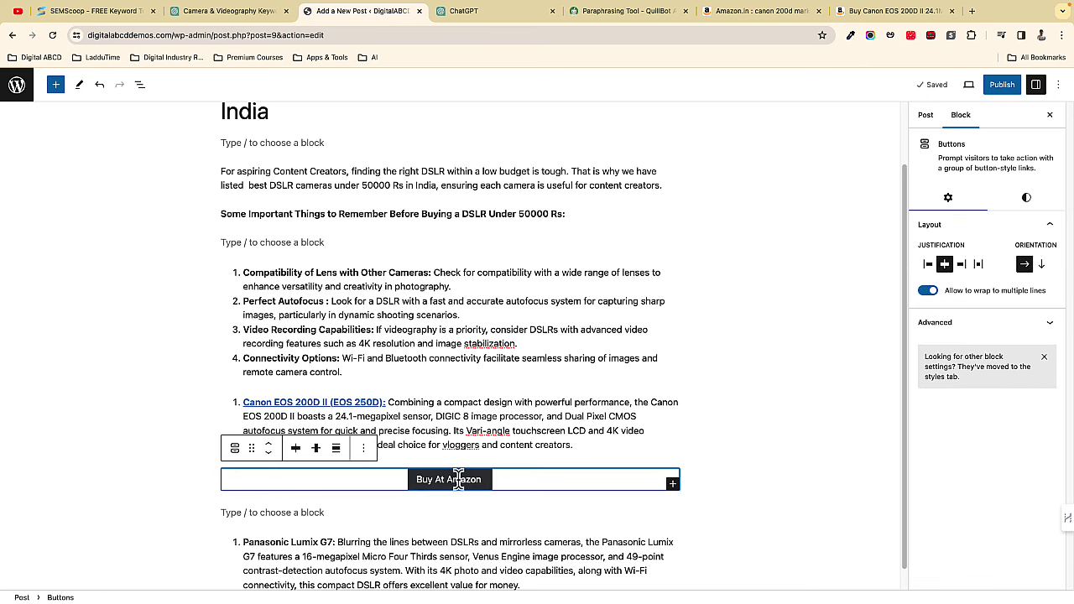
click(431, 479)
click(421, 448)
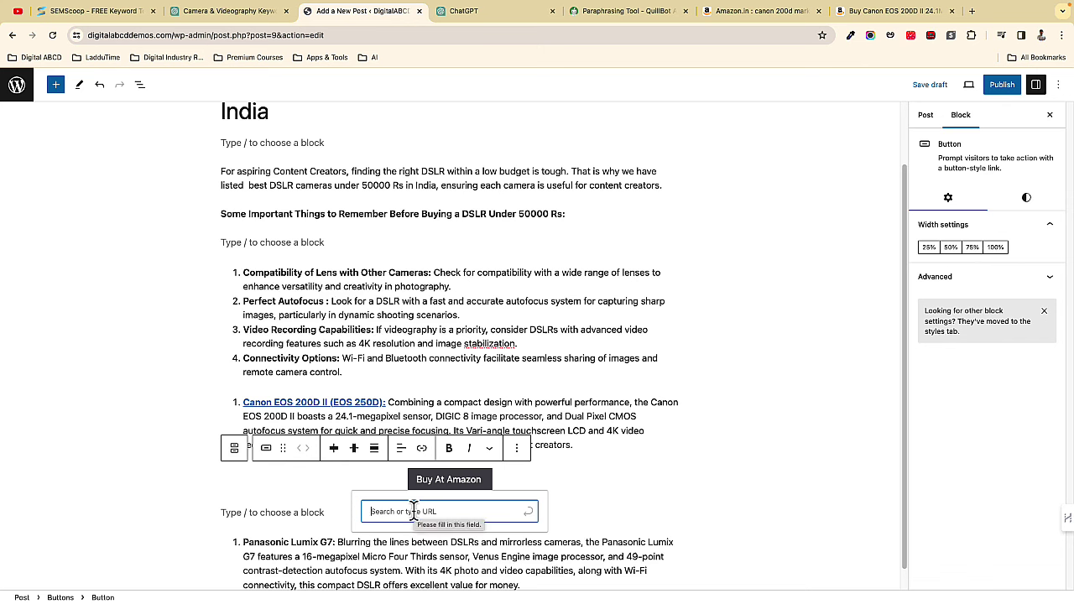
text(https://amzn.to/3Tvm1HP)
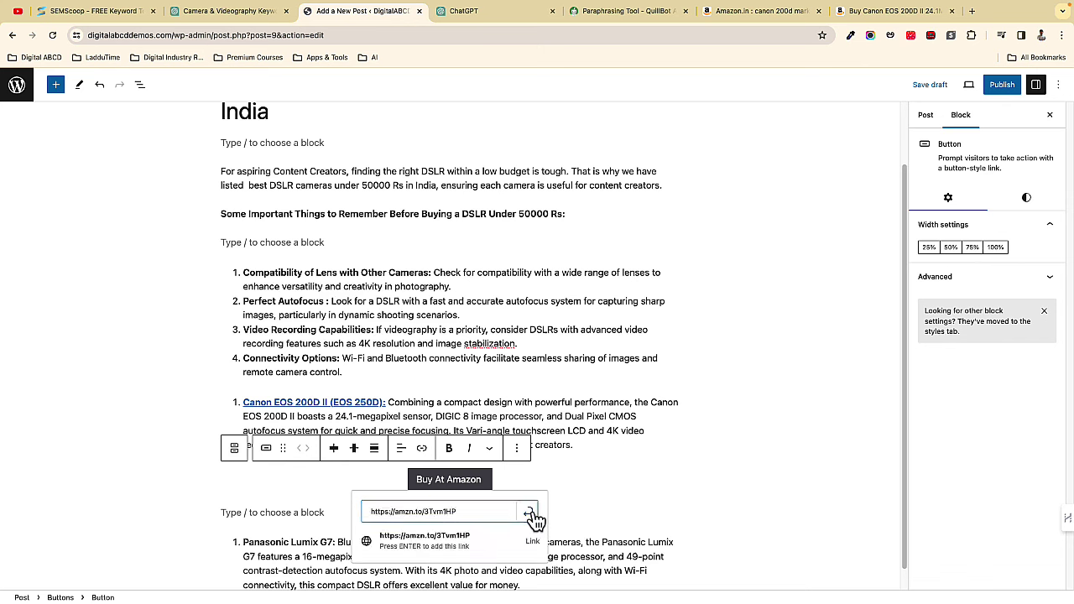
click(529, 513)
click(518, 491)
click(488, 480)
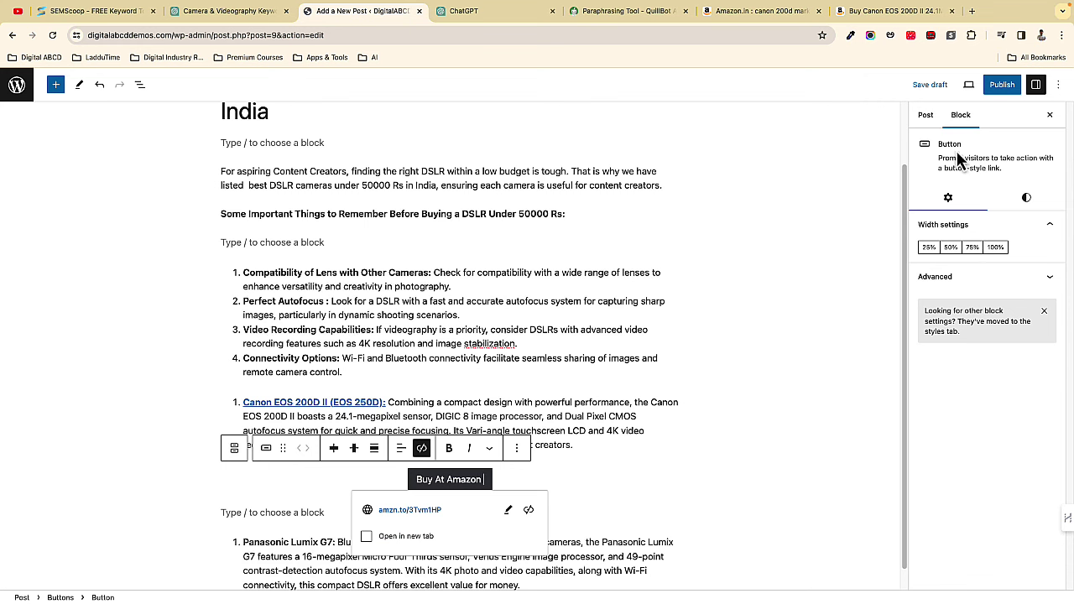
- Give the "Buy At Amazon" button the Fill style with the default orange linear gradient as its background
click(1026, 200)
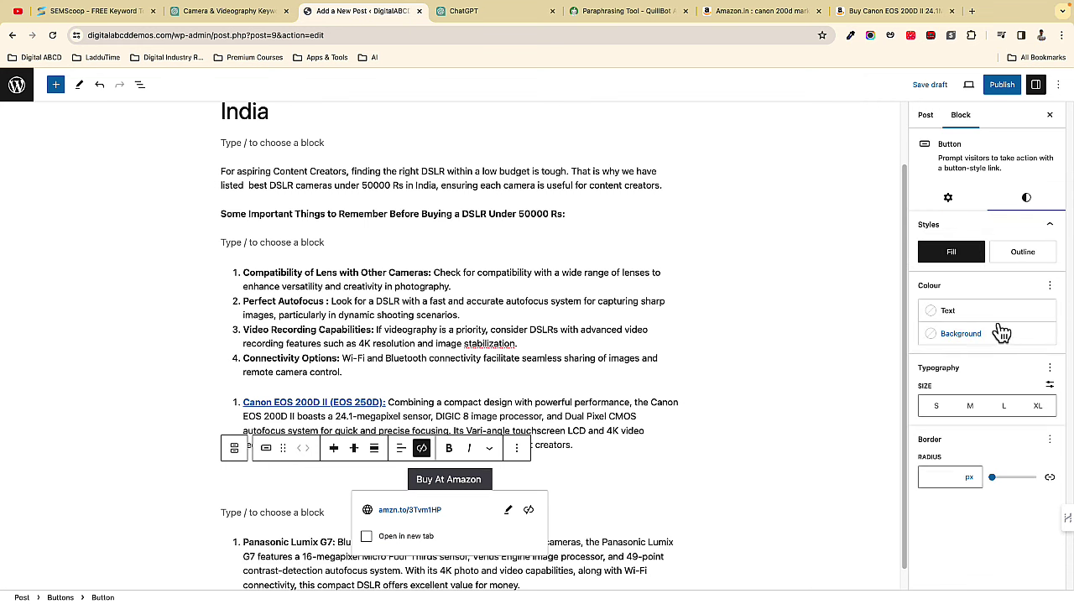
click(952, 253)
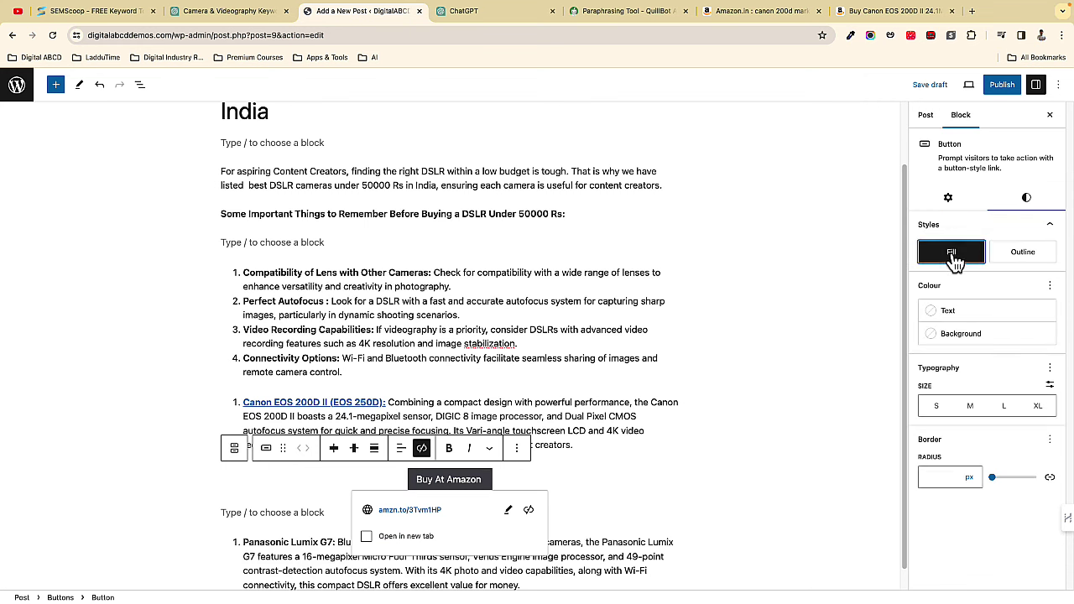
click(967, 336)
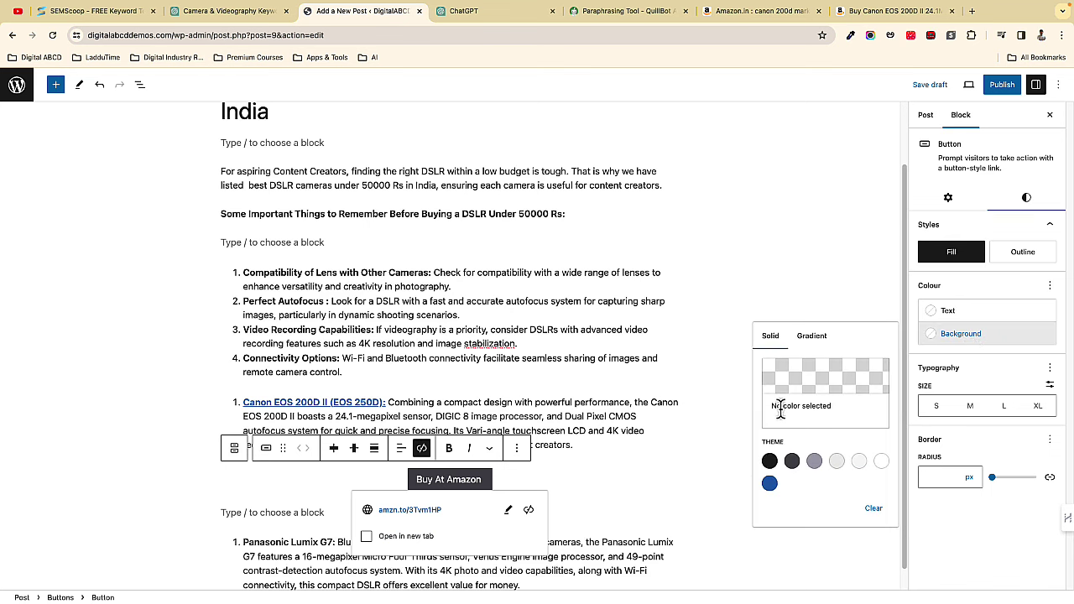
click(815, 344)
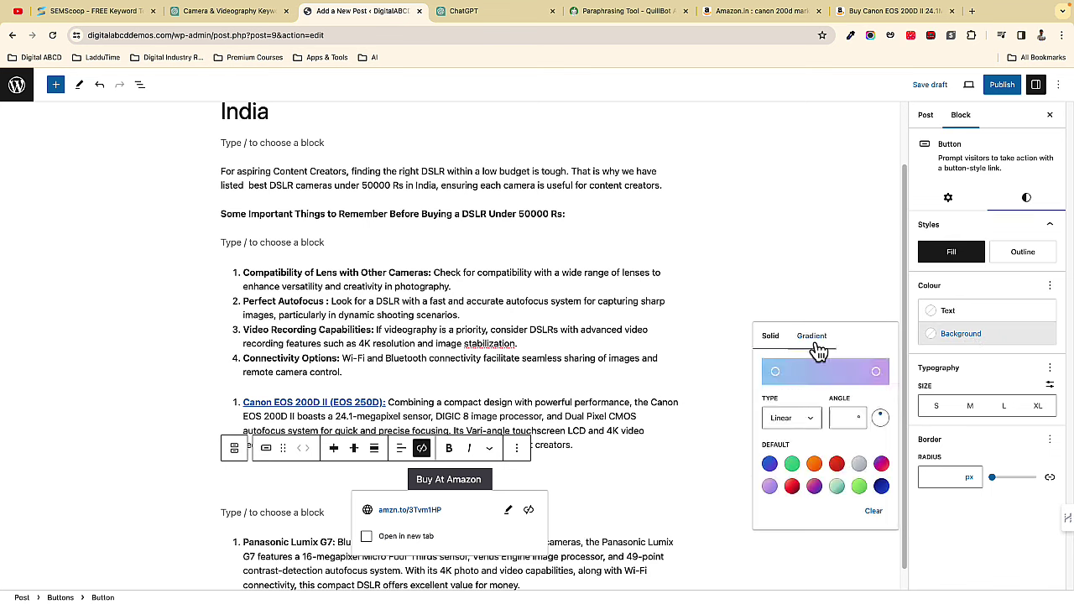
click(793, 467)
click(792, 489)
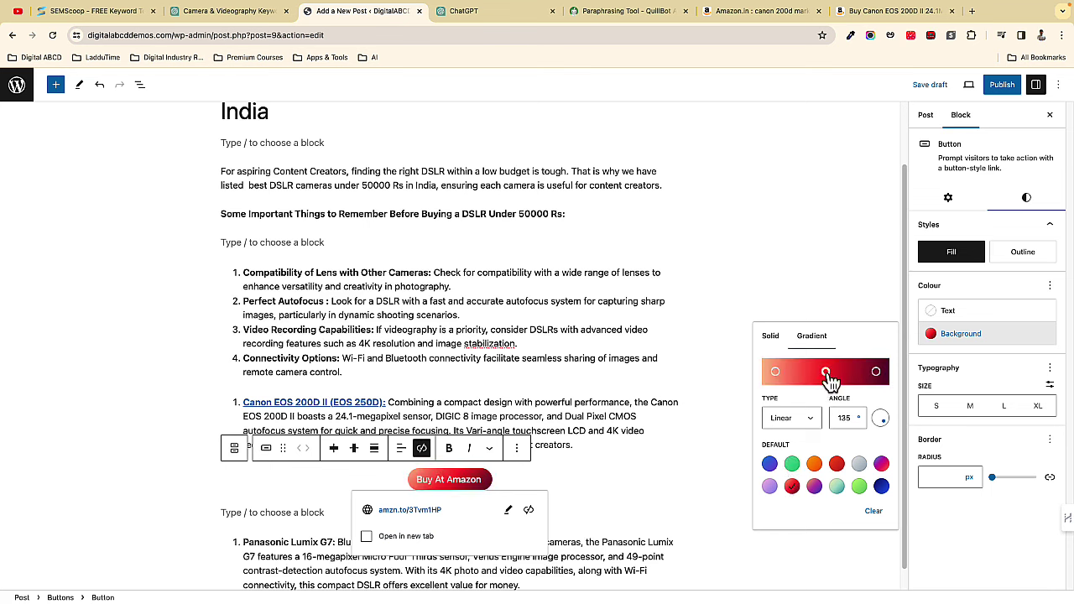
drag(829, 379, 773, 359)
click(815, 466)
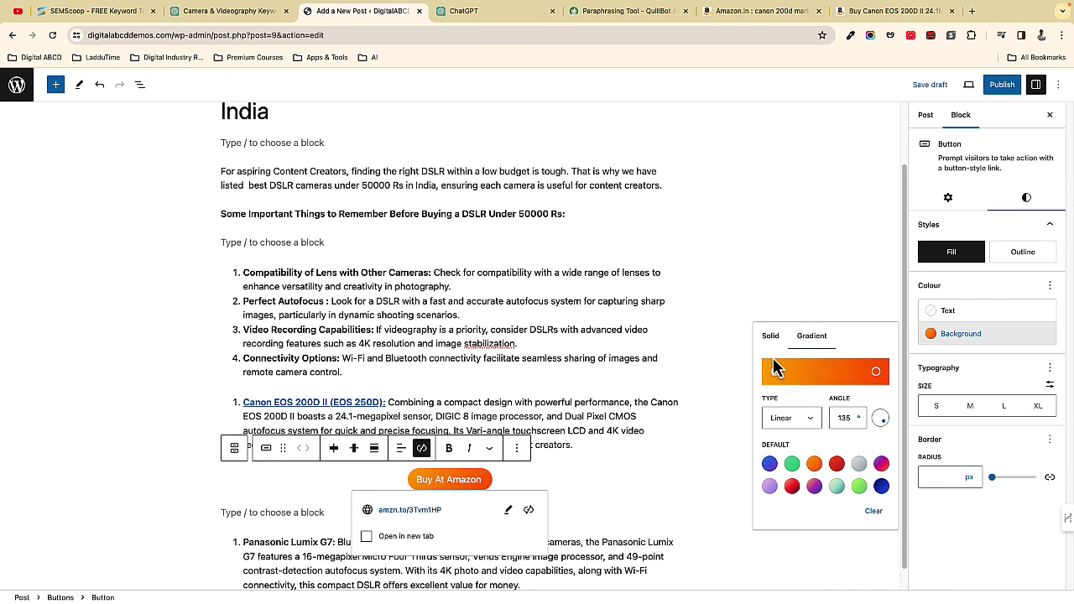
click(281, 509)
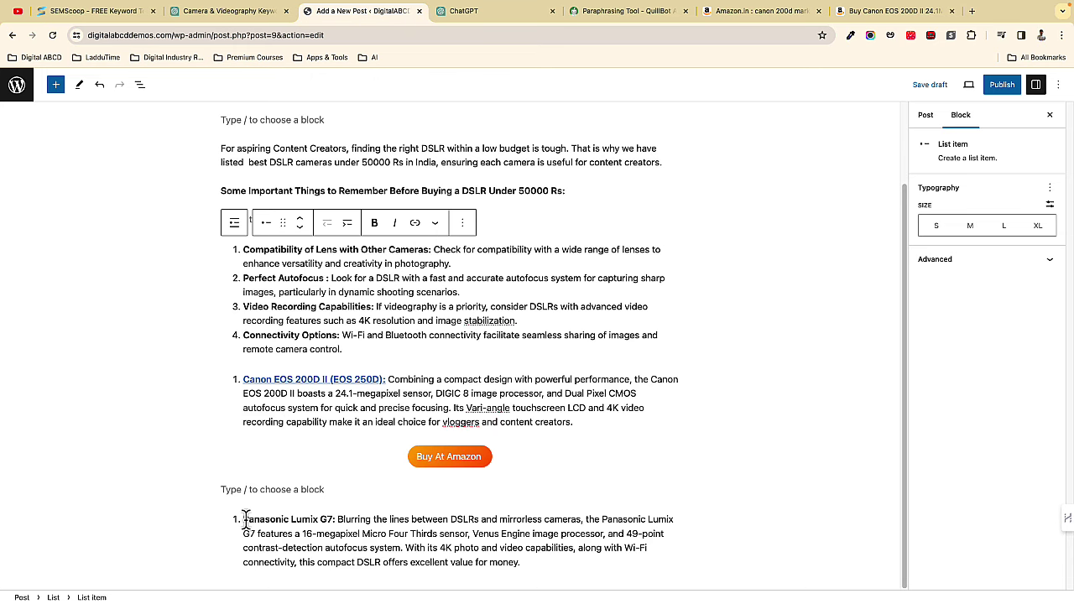
- Search amazon.in for "Panasonic Lumix G7" copied from the post and open the PANASONIC LUMIX G7 4K Mirrorless camera's product page
drag(244, 519, 334, 520)
key(ctrl+c)
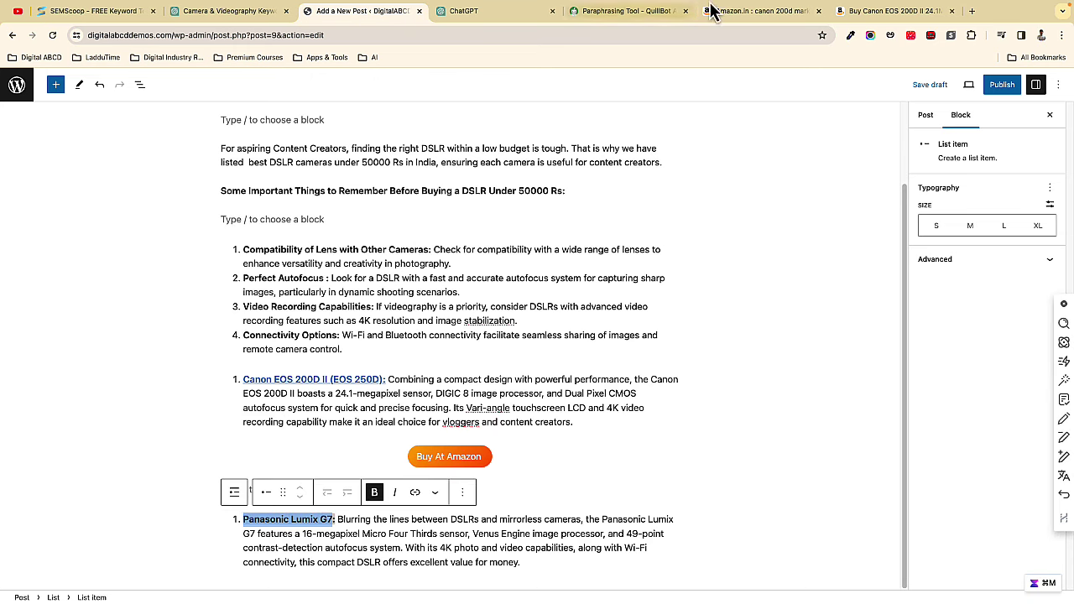
click(756, 15)
click(299, 84)
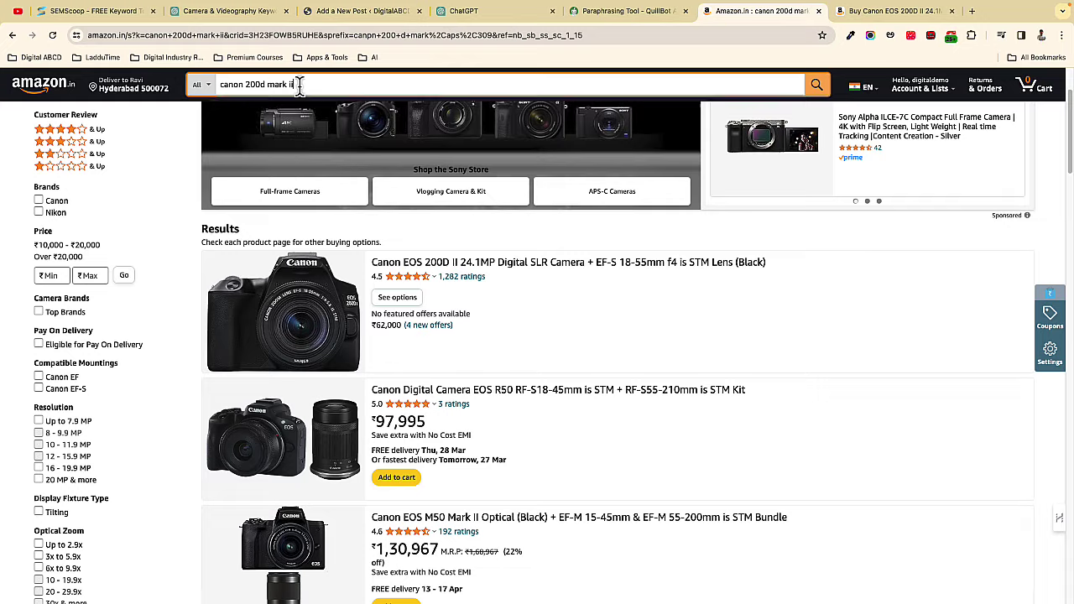
key(ctrl+a)
key(ctrl+v)
key(Return)
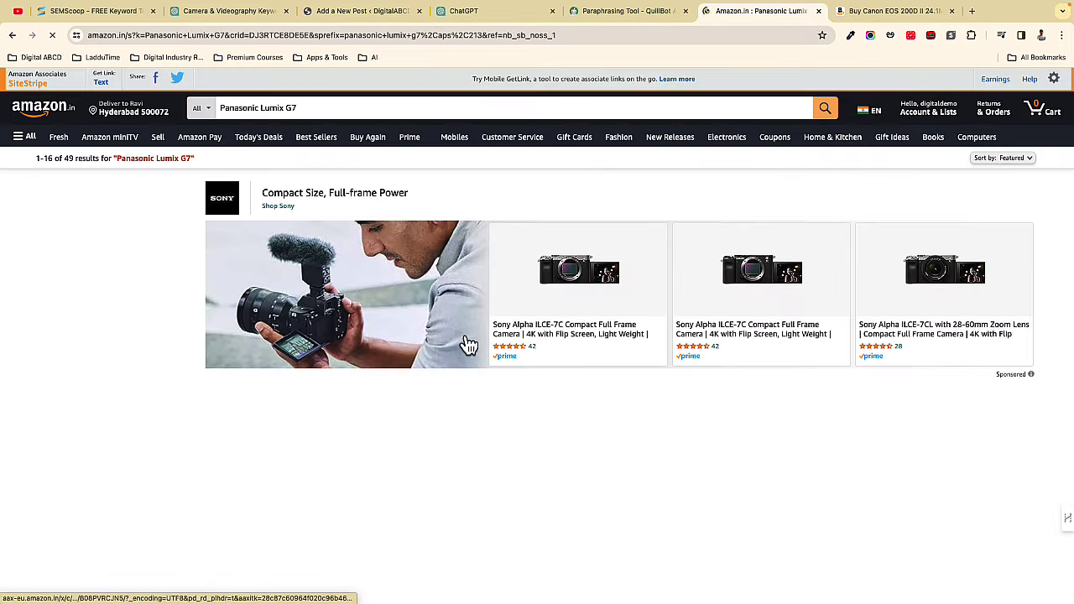
scroll(468, 344, down, 5)
click(493, 306)
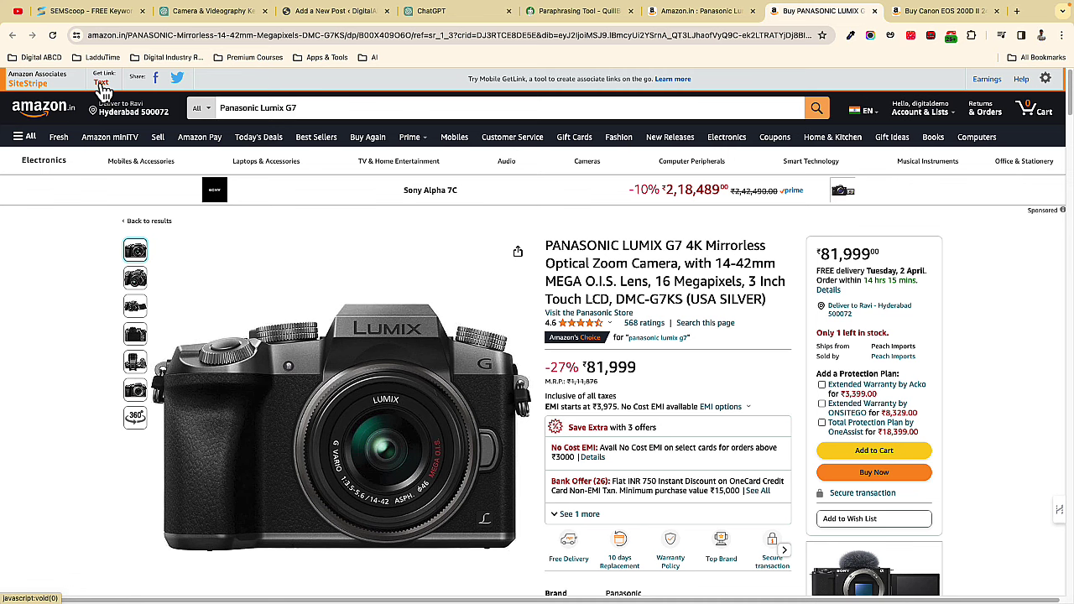
- Generate the short affiliate text link for the Panasonic Lumix G7 product page and select it for copying
click(101, 81)
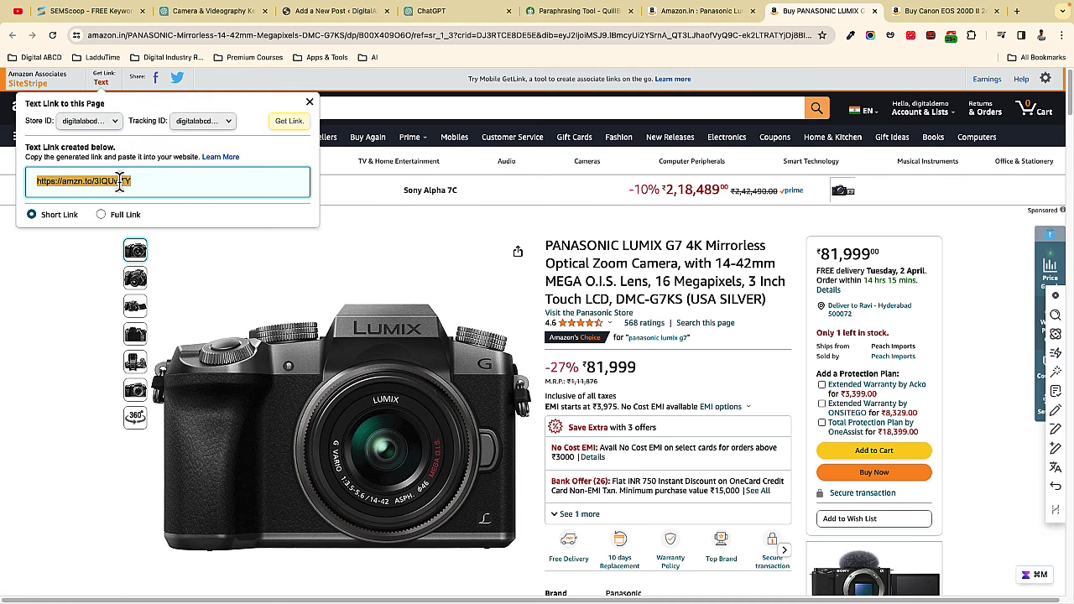
click(132, 180)
drag(134, 179, 31, 181)
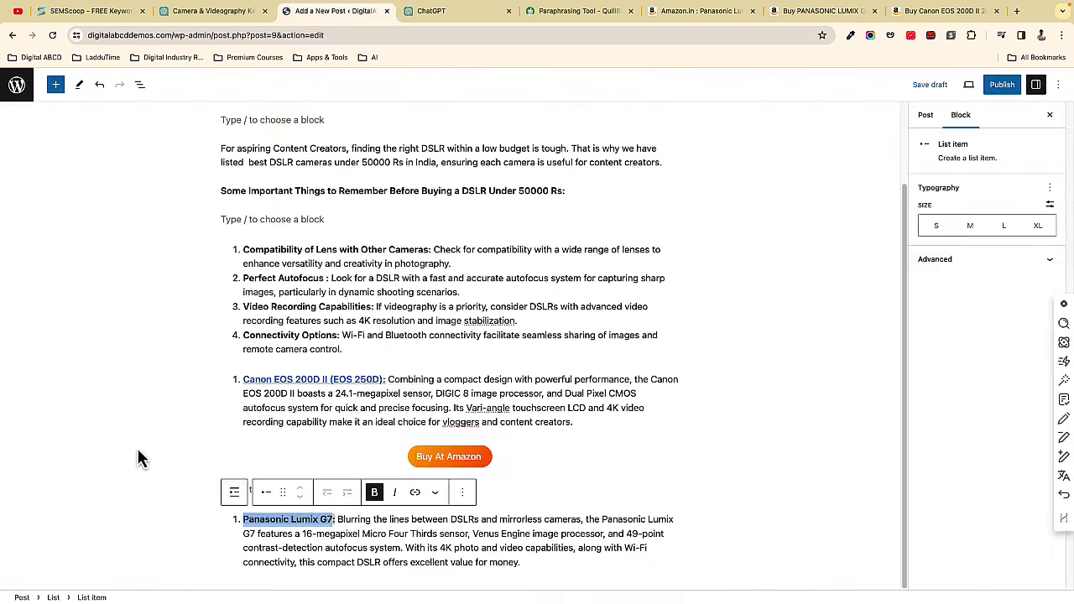
- Return to the WordPress post and add a Buttons block below the Panasonic Lumix G7 description
click(420, 457)
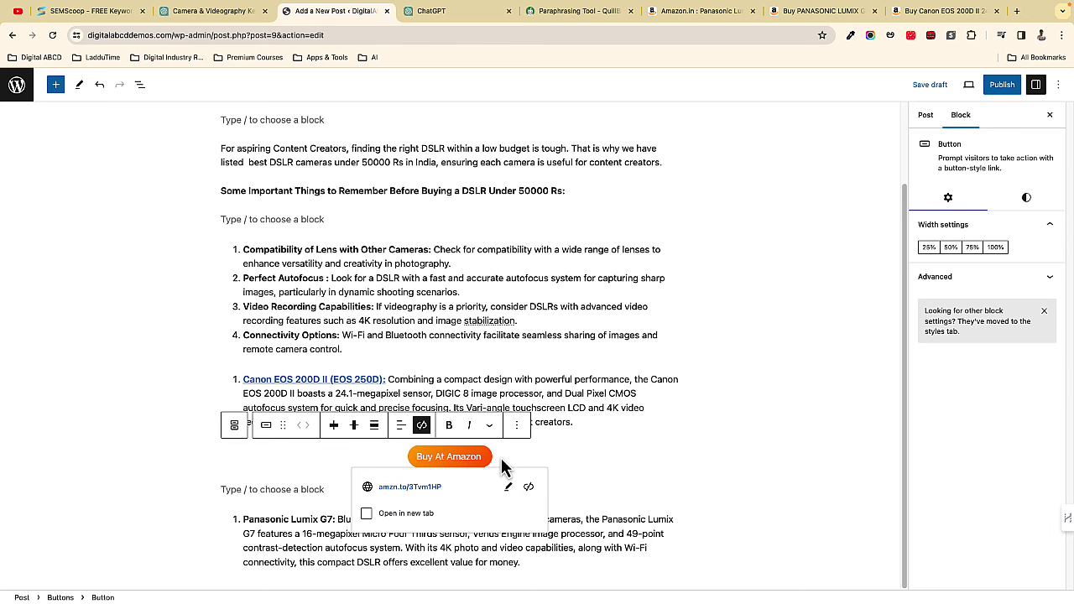
click(243, 522)
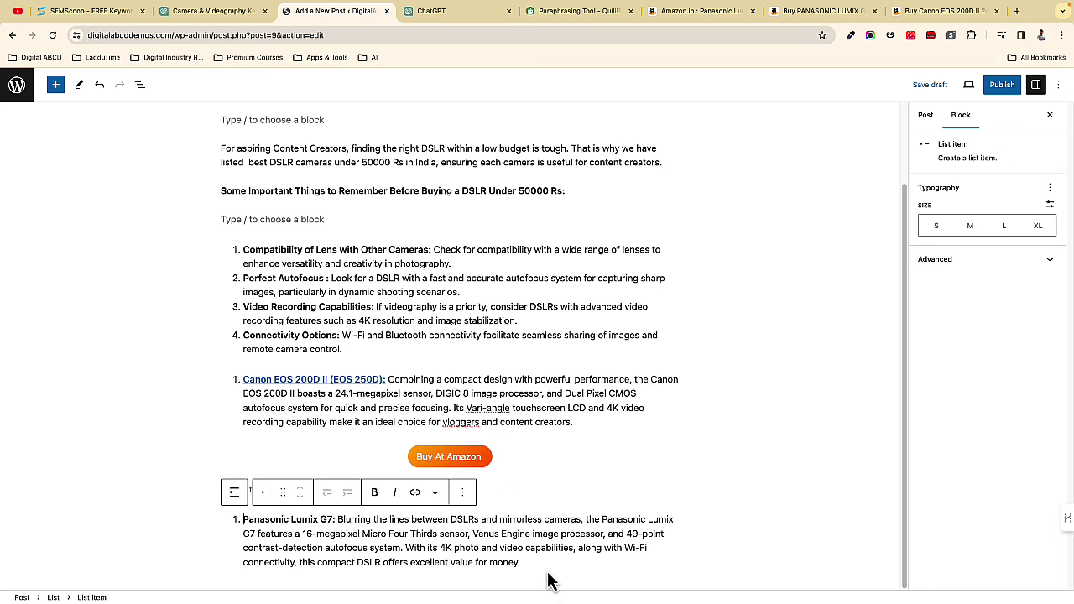
click(493, 585)
scroll(597, 559, down, 1)
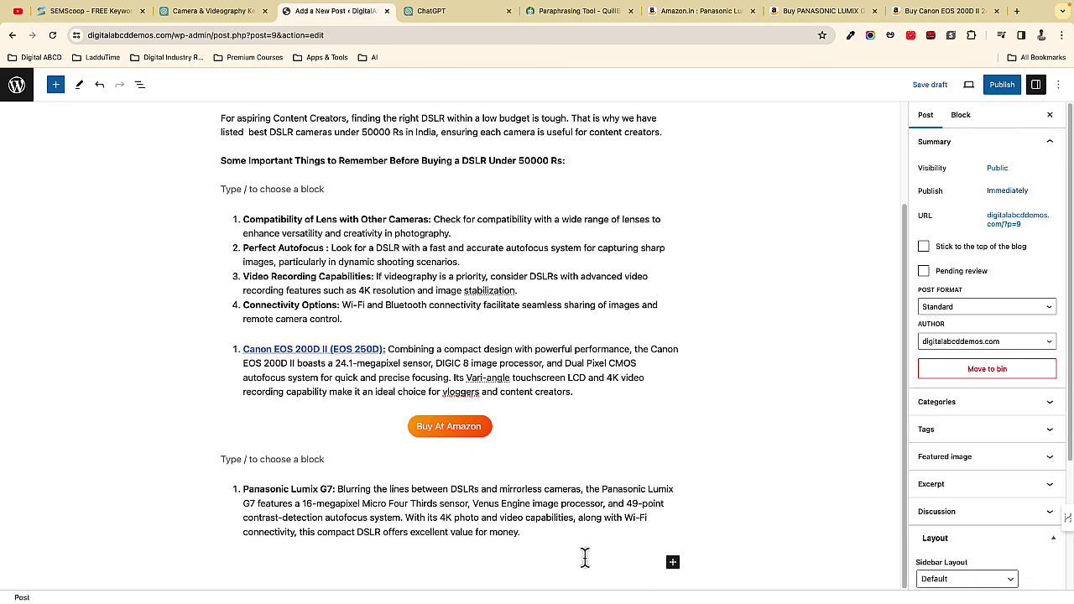
key(Return)
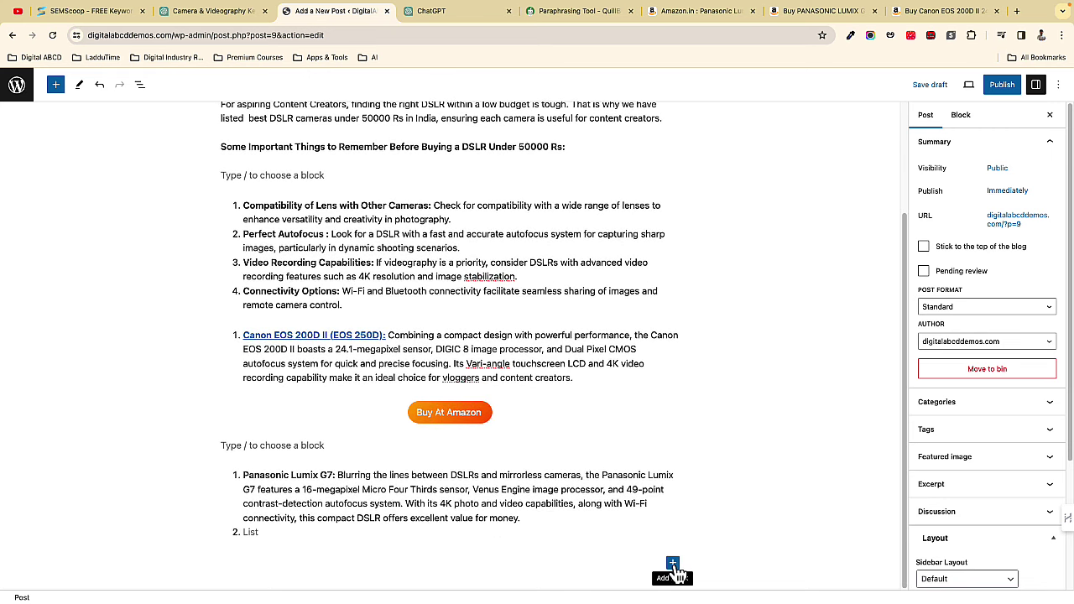
click(672, 564)
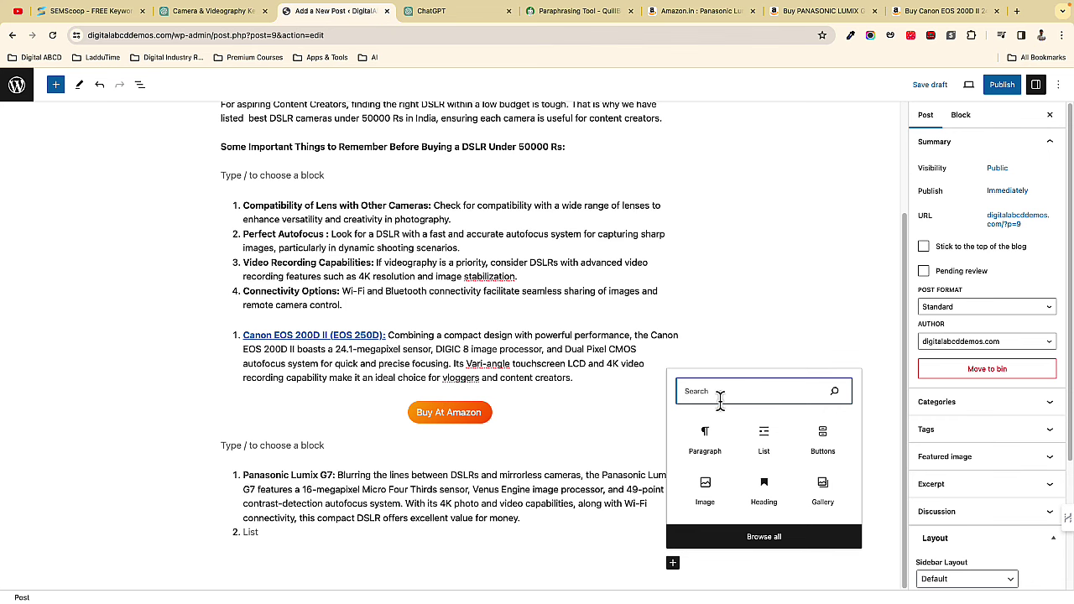
text(butt)
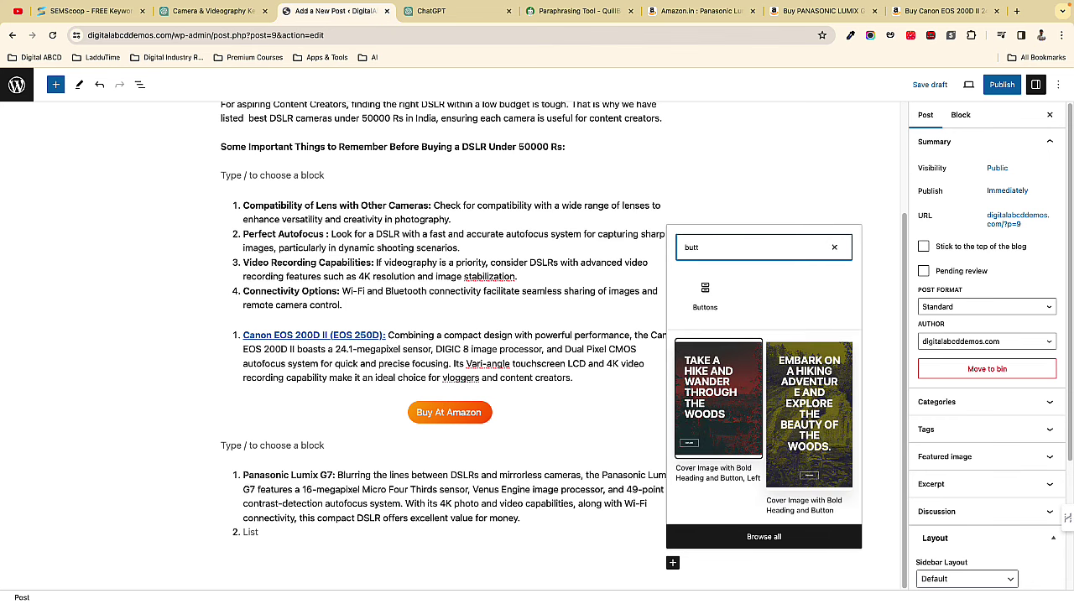
click(710, 307)
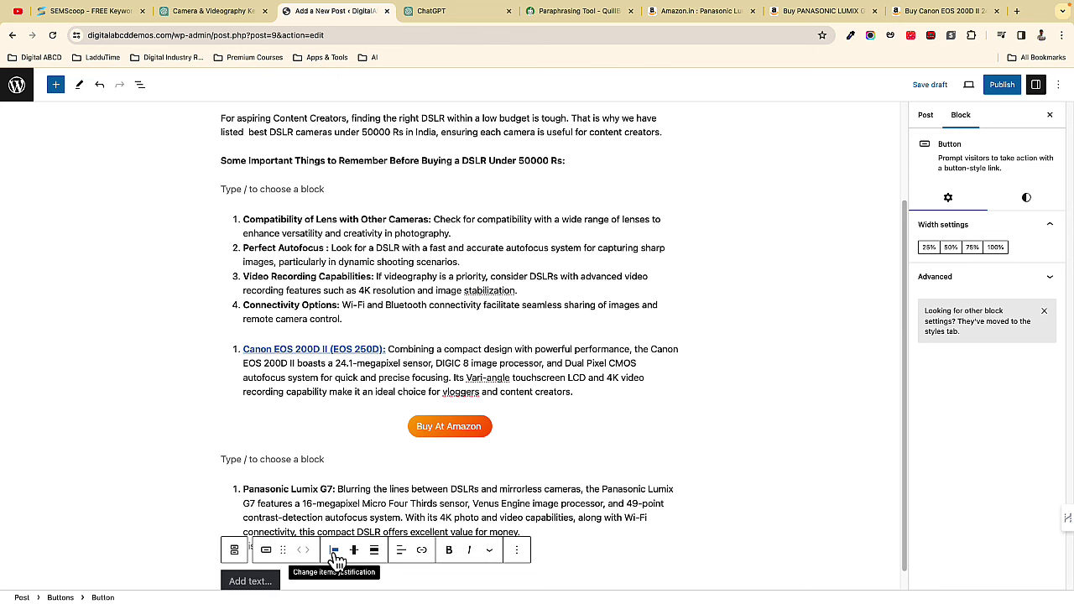
- Centre the new button below the Panasonic description and label it "Buy Panasonic Camera"
click(335, 554)
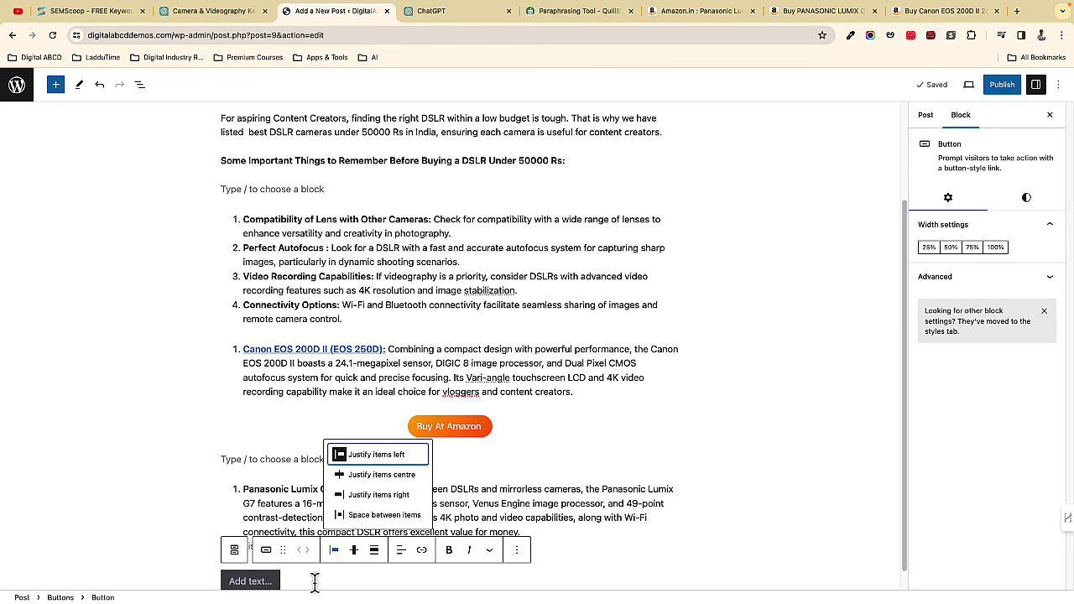
click(401, 482)
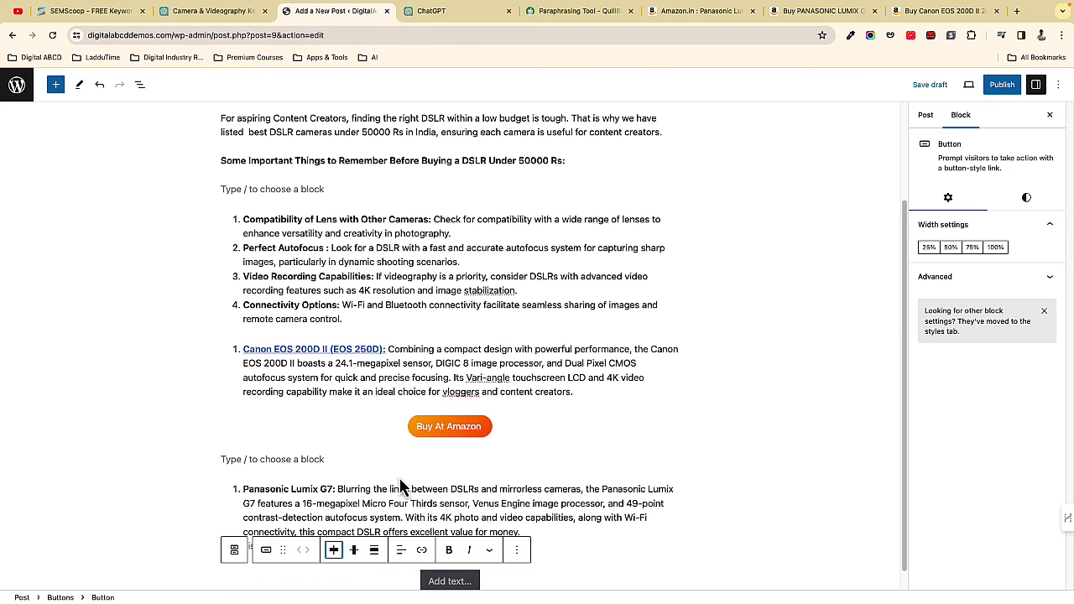
scroll(659, 499, down, 1)
click(449, 560)
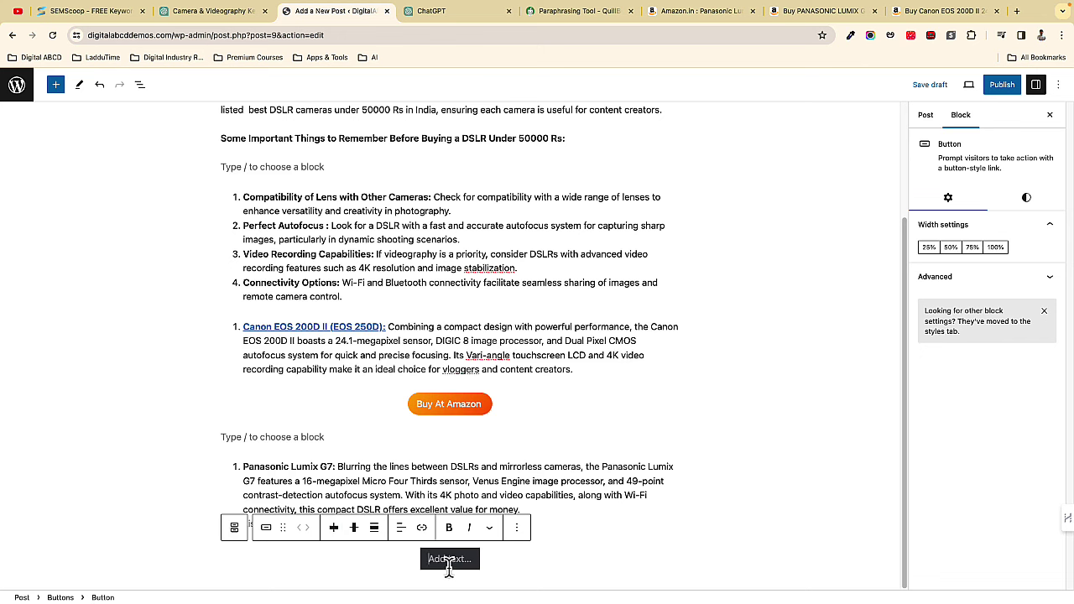
text(Buy Panasonic Camera)
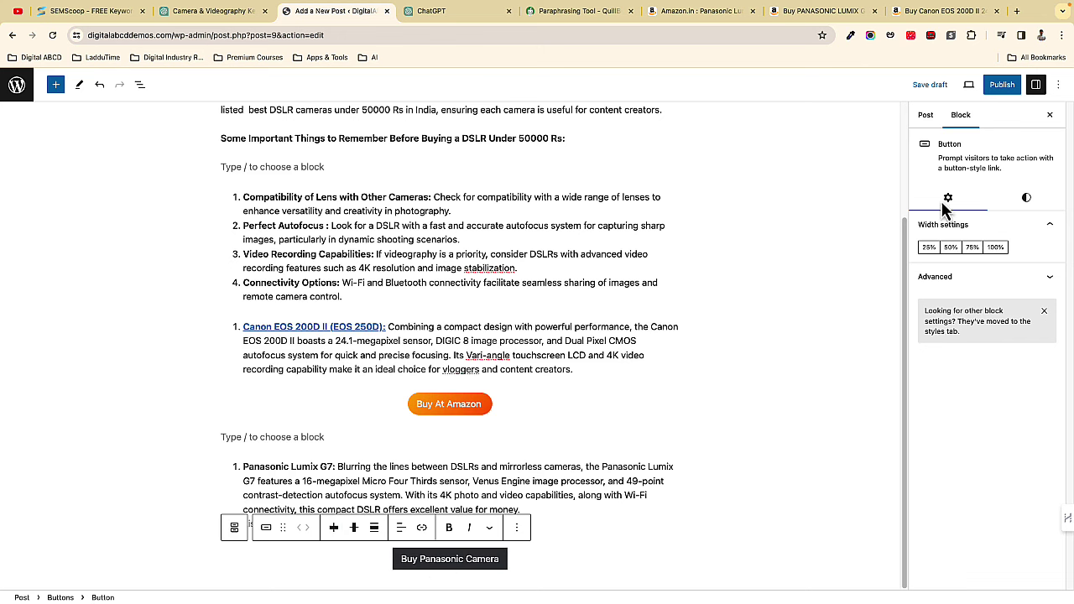
- Give the "Buy Panasonic Camera" button the Fill style with the default orange linear gradient as its background
click(1026, 199)
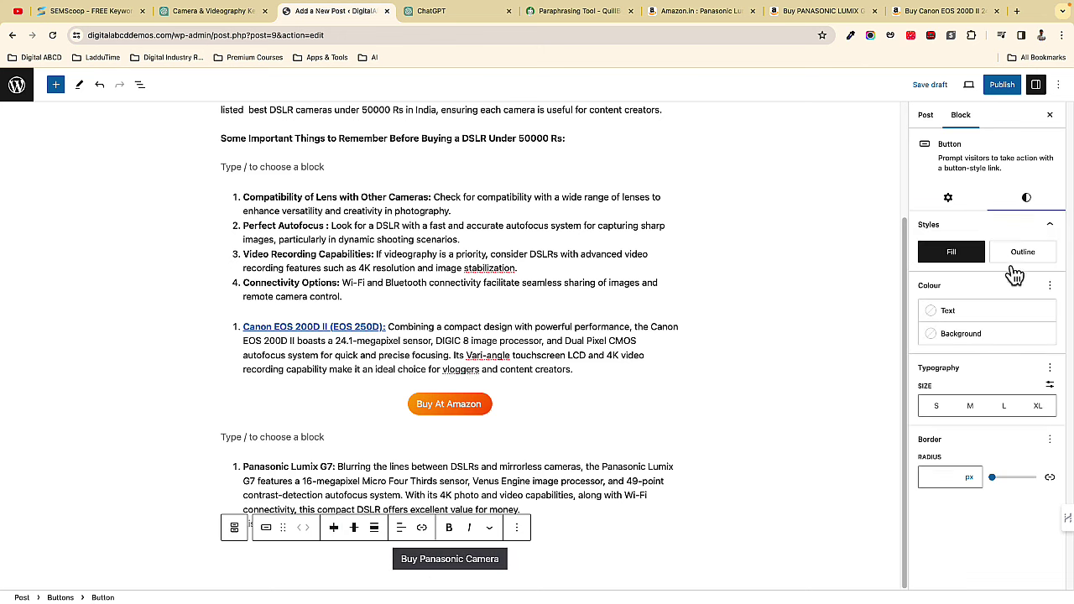
click(955, 252)
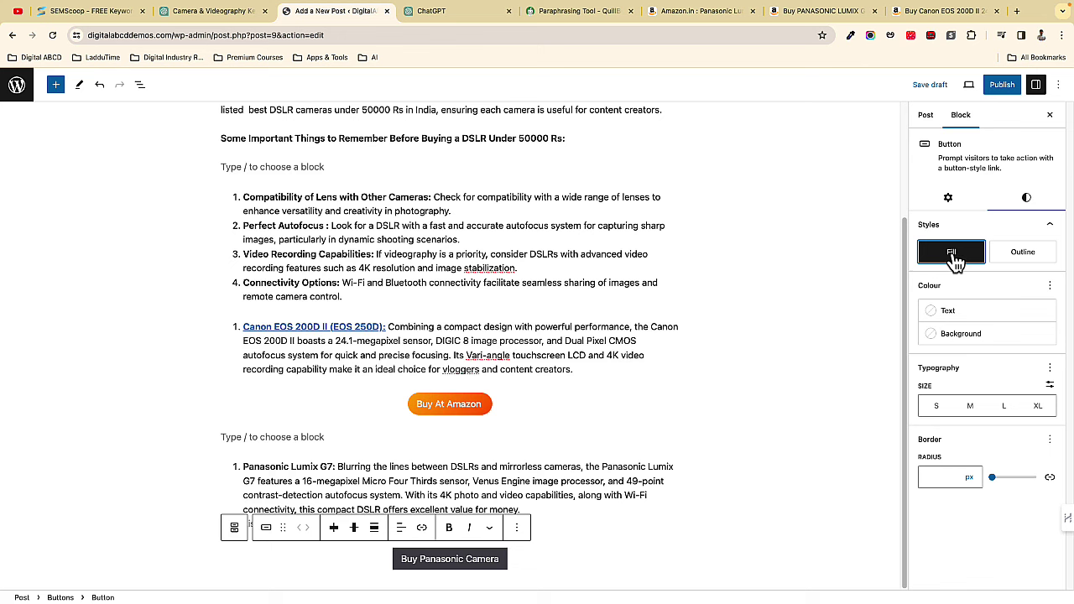
click(979, 345)
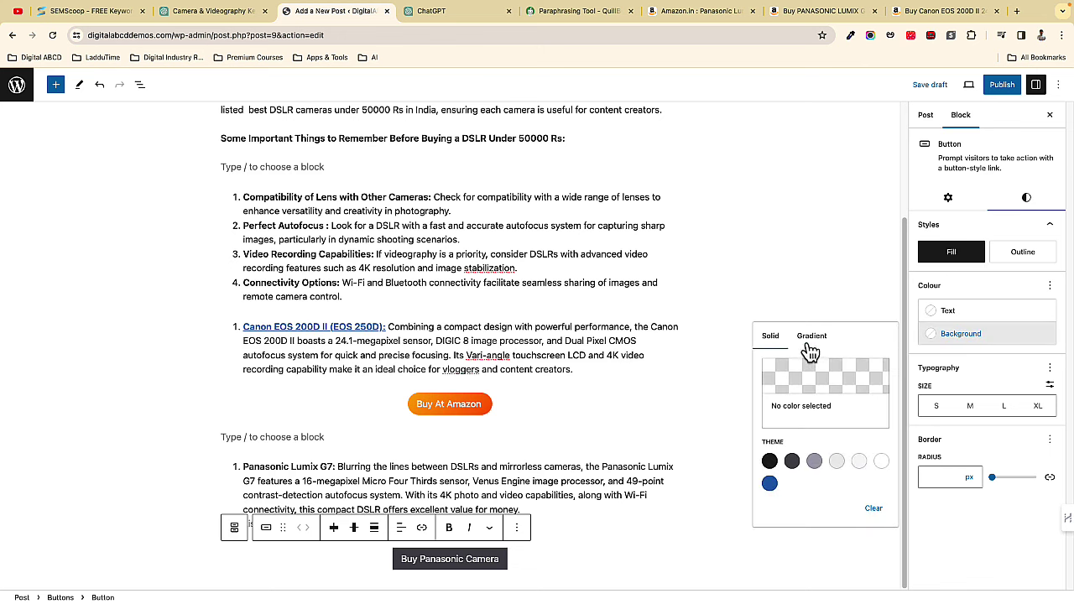
click(808, 340)
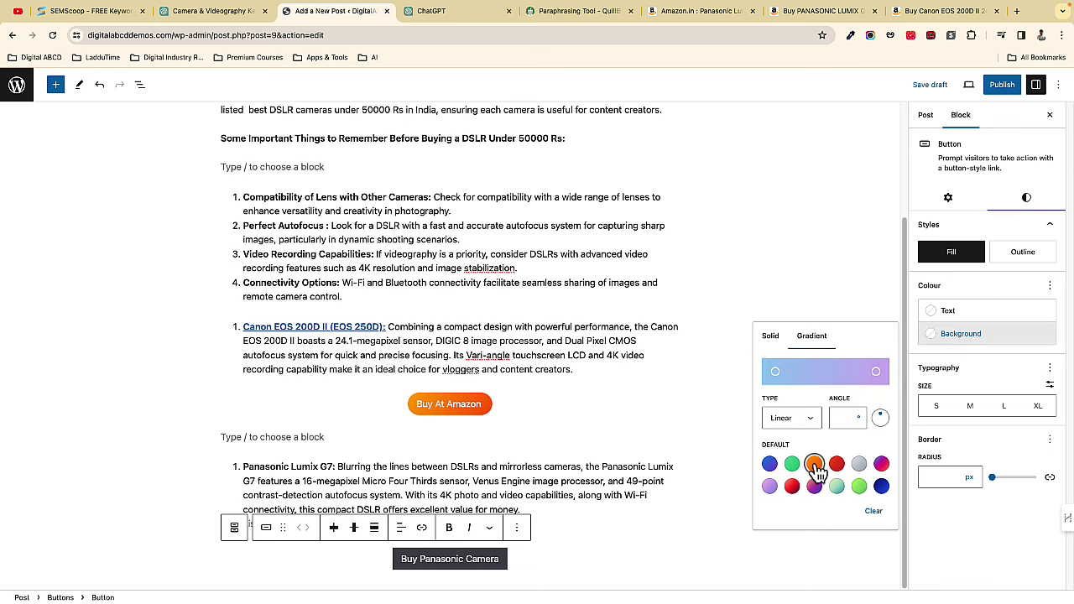
click(814, 464)
click(445, 560)
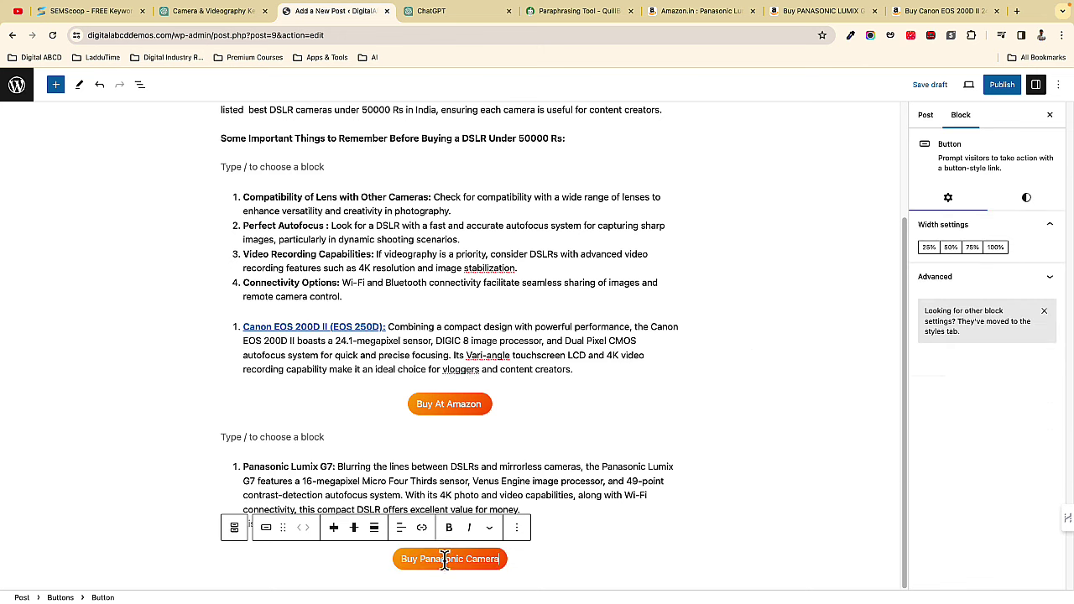
click(540, 572)
click(485, 557)
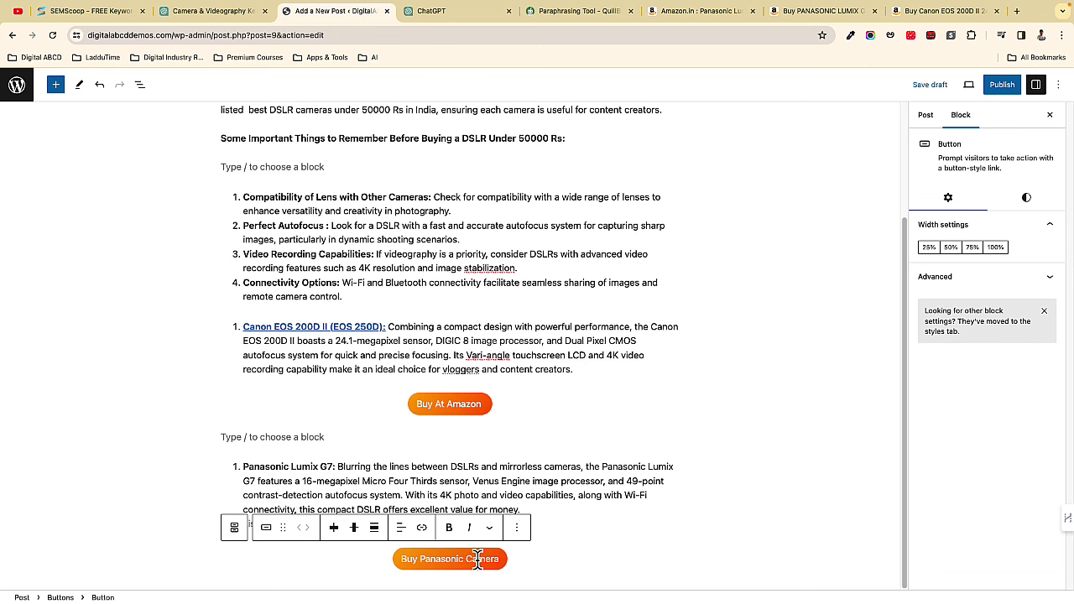
click(421, 529)
text(https://amzn.to/3IQUwTY)
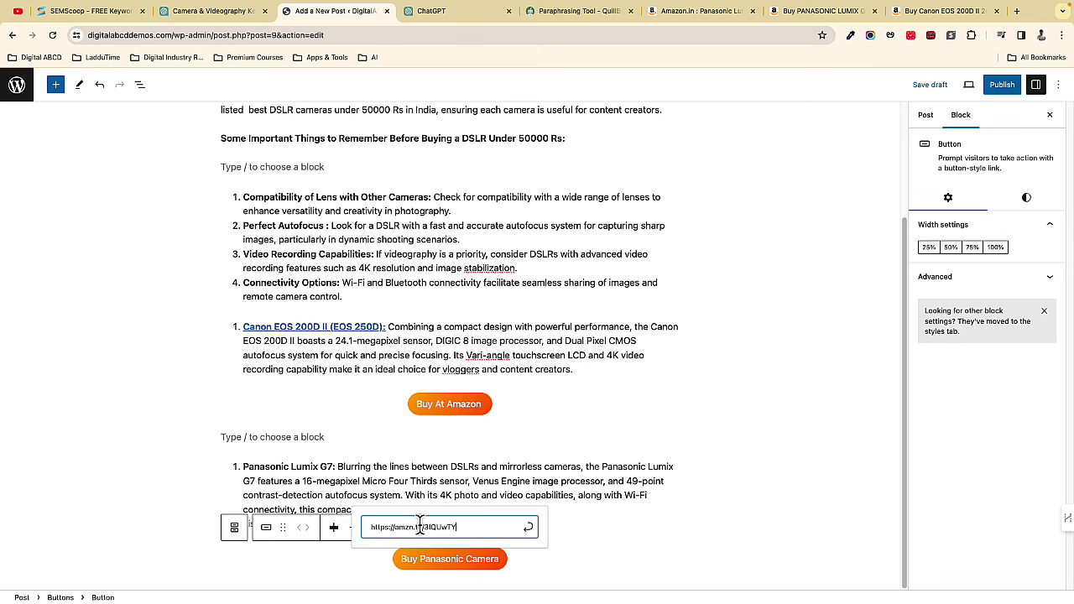
click(529, 497)
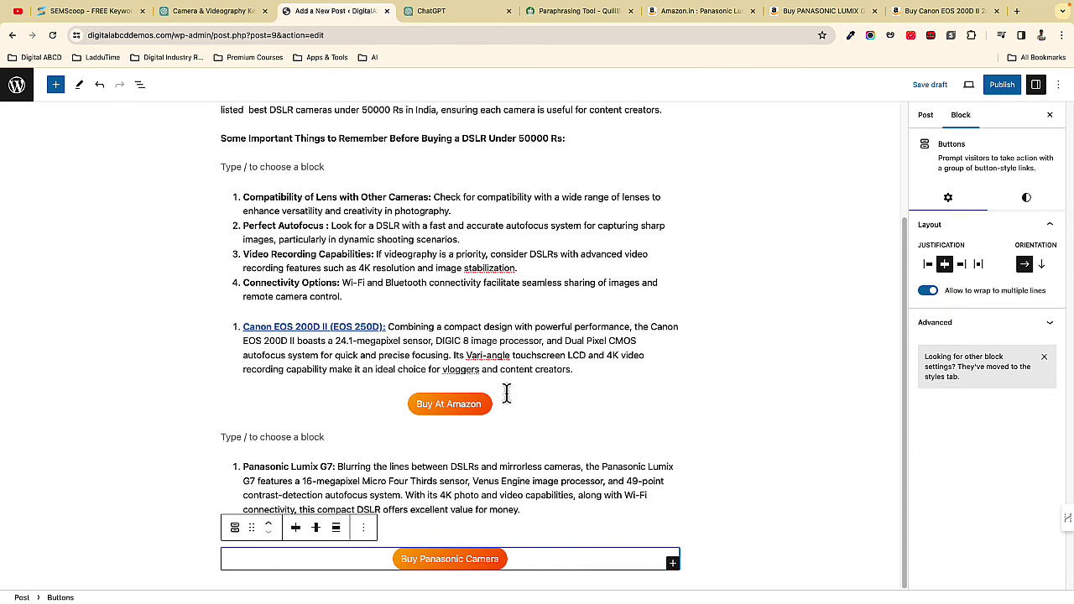
- Copy the "Buy At Amazon" button block and inspect the link on the "Buy Panasonic Camera" button
click(428, 403)
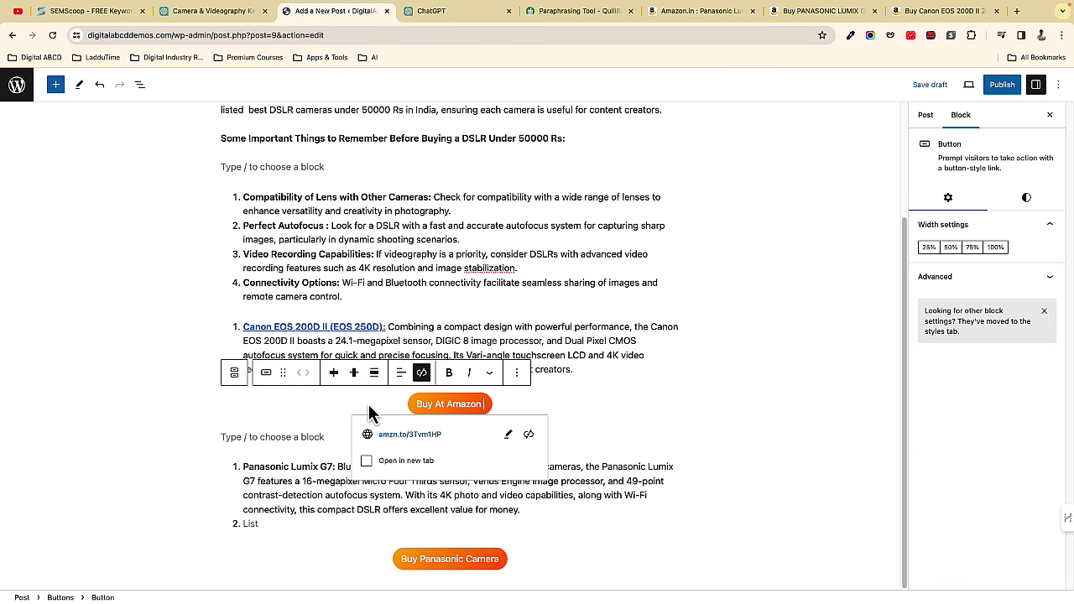
click(517, 374)
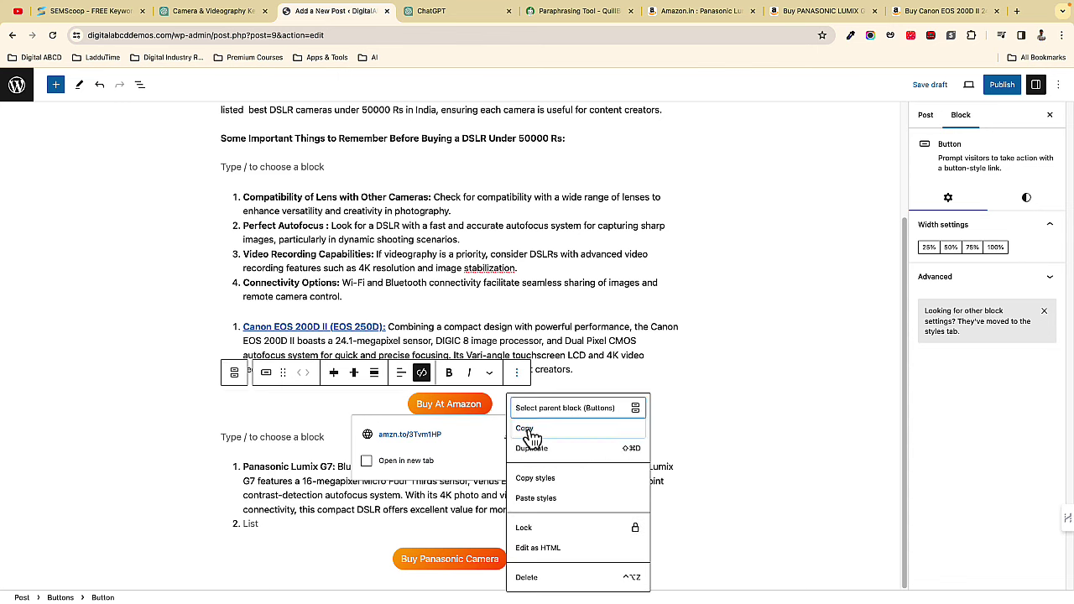
click(529, 430)
click(391, 559)
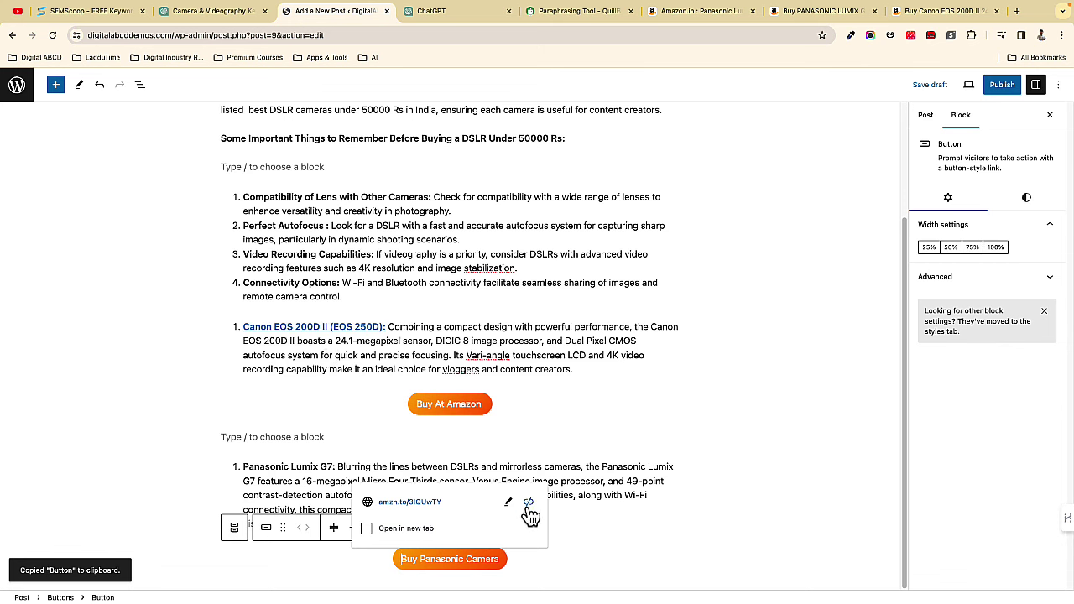
click(568, 554)
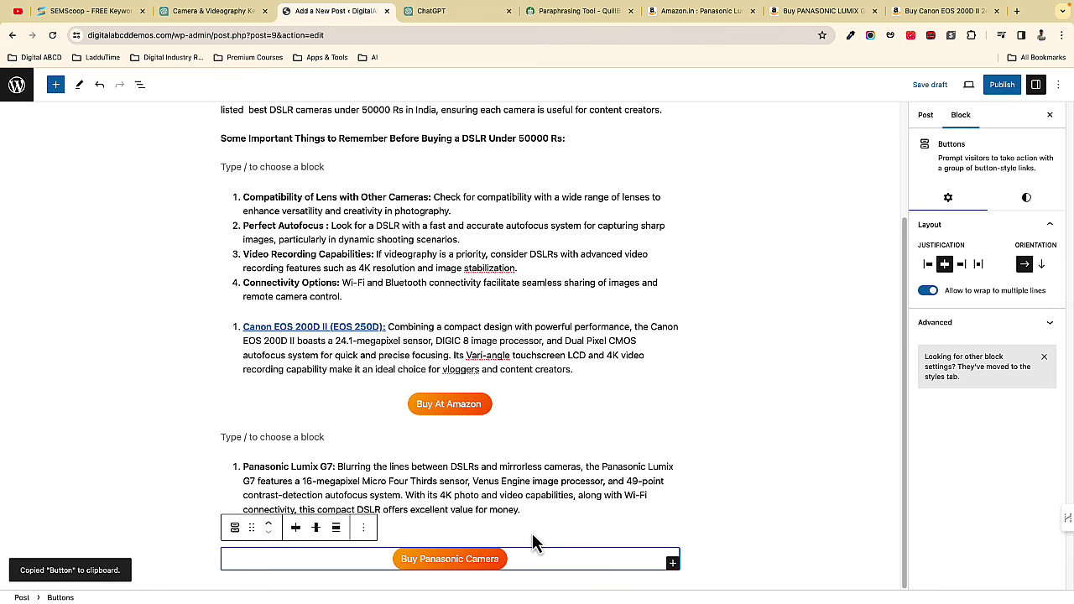
- Insert an Image block in the empty paragraph under "Some Important Things to Remember Before Buying a DSLR Under 50000 Rs:"
scroll(361, 264, up, 3)
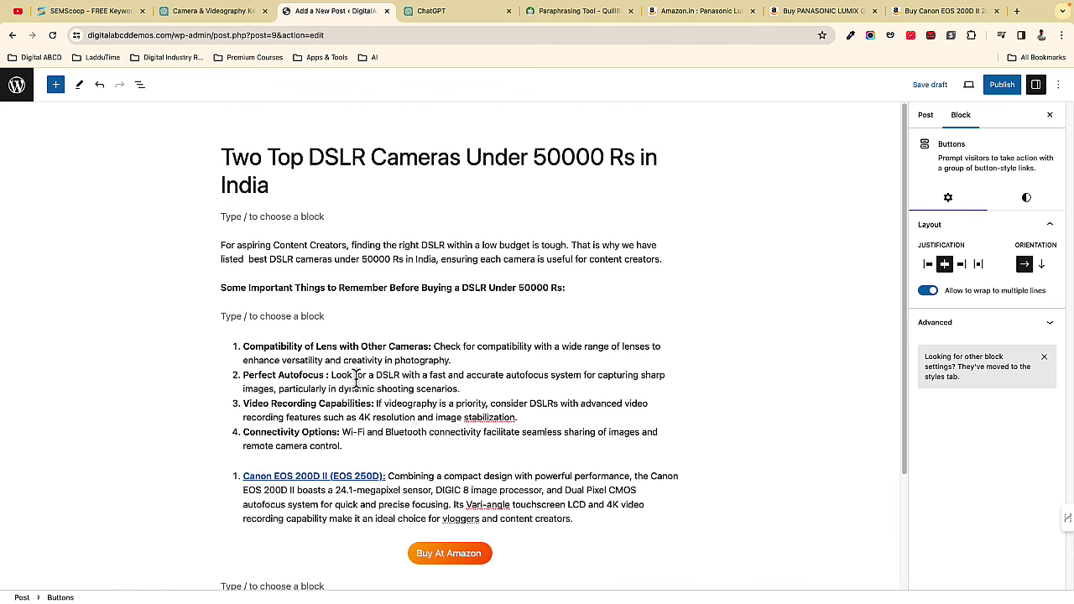
scroll(361, 376, down, 3)
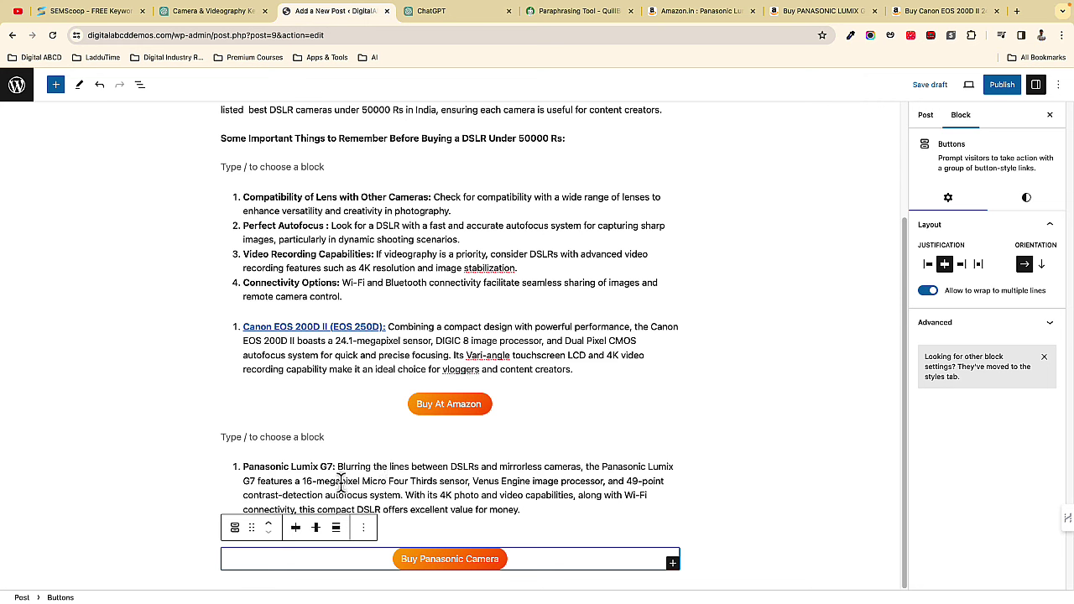
scroll(290, 451, up, 3)
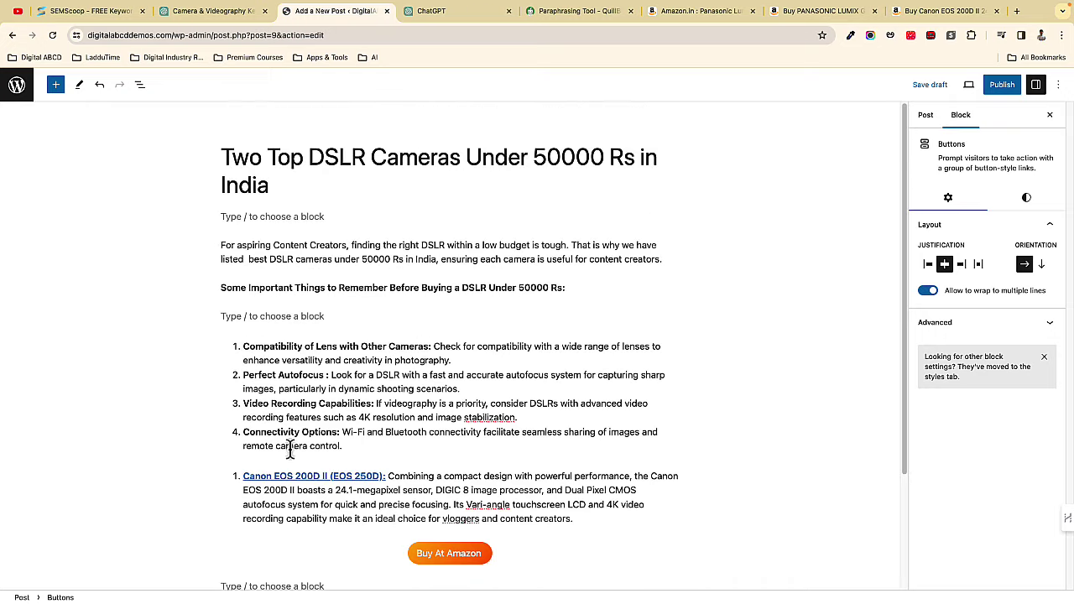
click(259, 316)
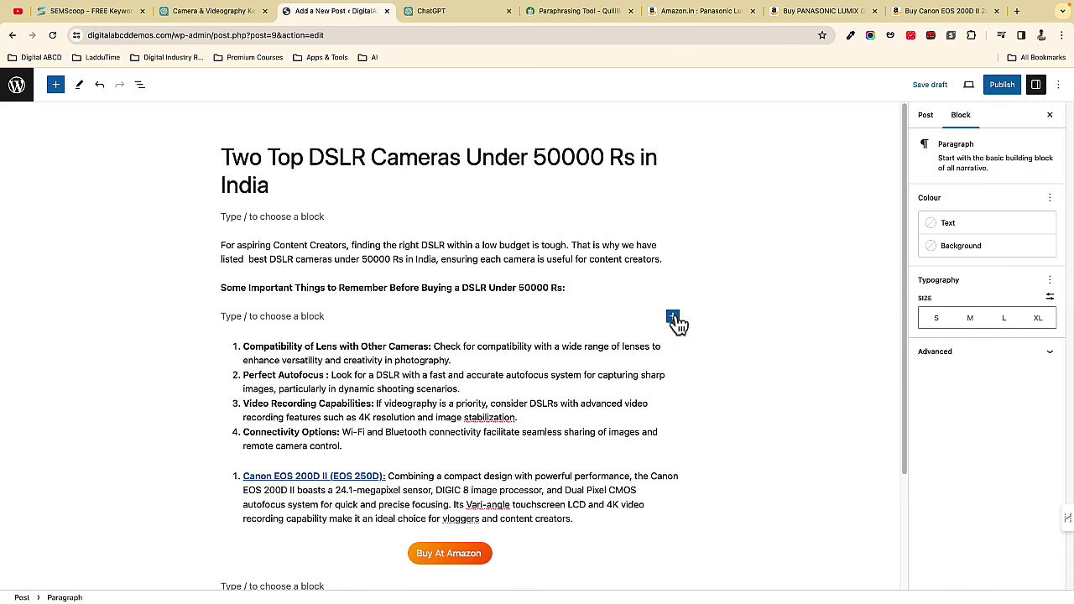
click(673, 316)
click(705, 454)
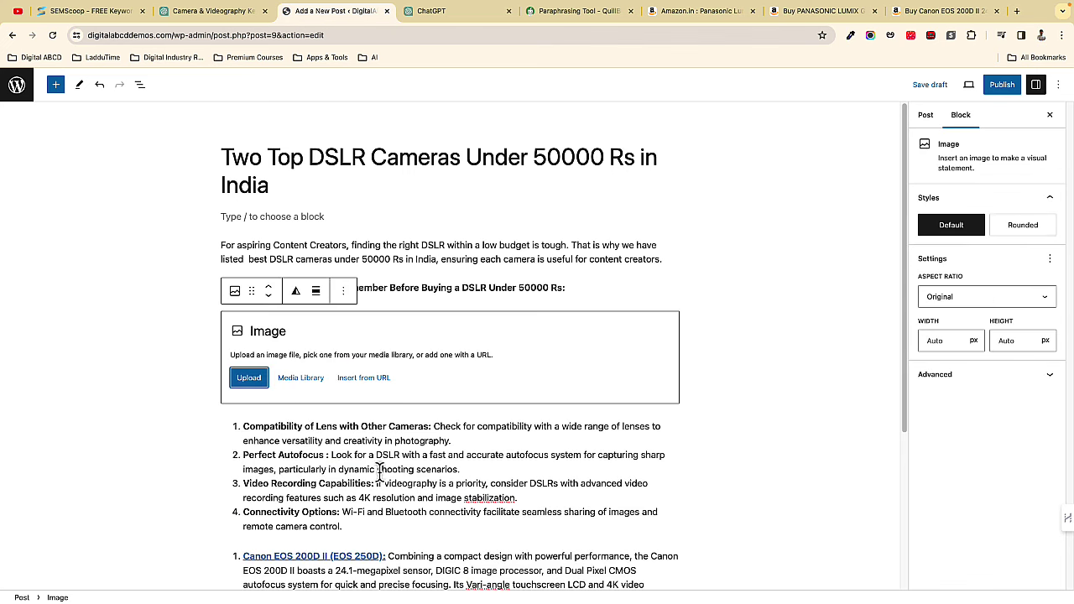
- Switch to the ChatGPT conversation and look through the generated DSLR camera article
click(437, 17)
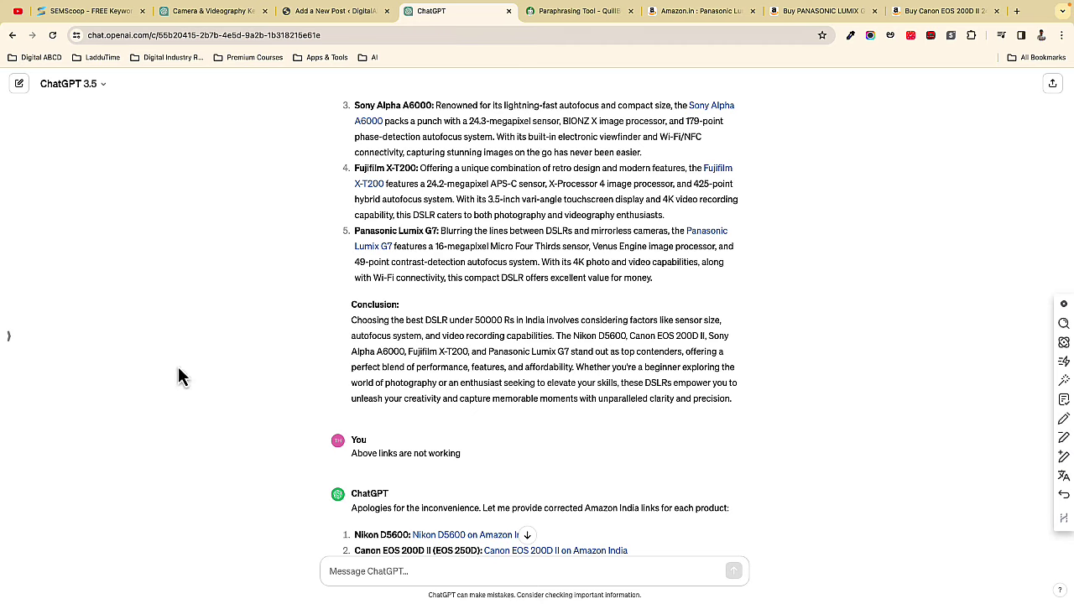
scroll(302, 193, down, 1)
scroll(323, 480, down, 10)
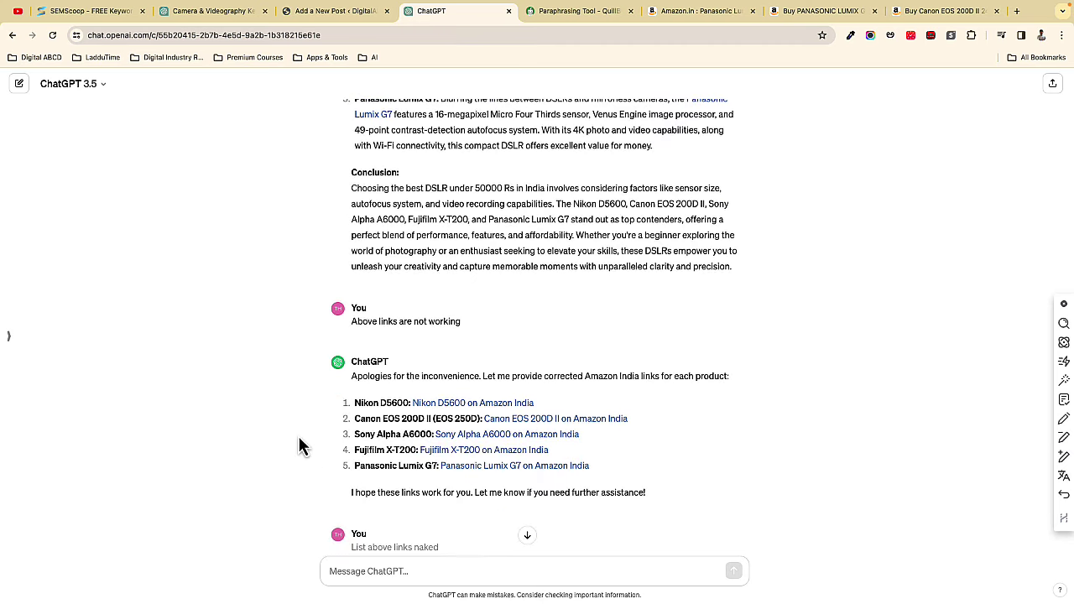
scroll(319, 441, up, 20)
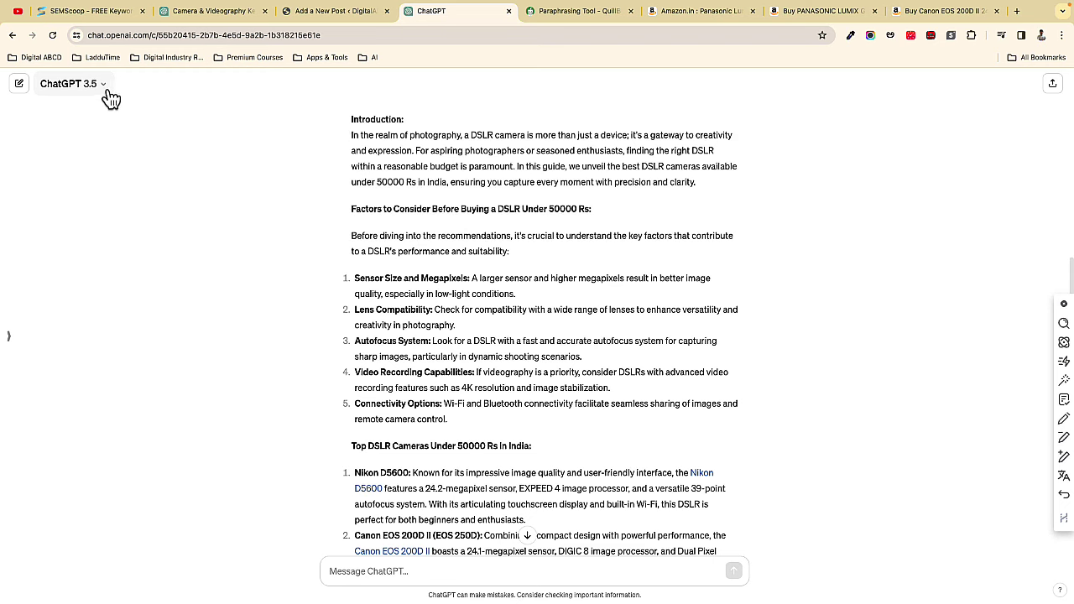
scroll(372, 396, up, 1)
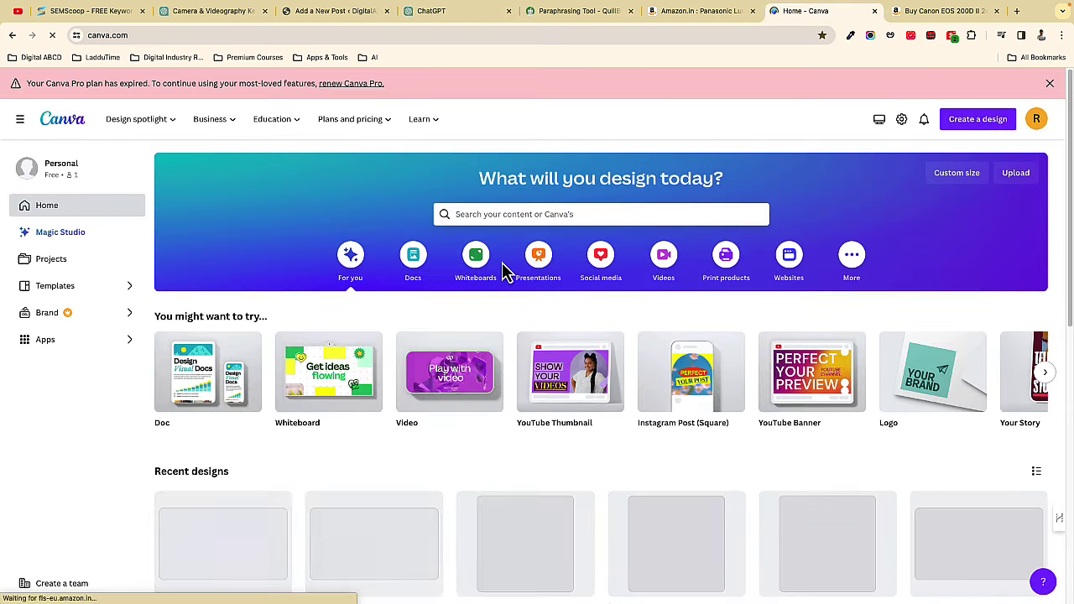
- Create a new custom-size Canva design measuring 400 × 400 px
click(952, 180)
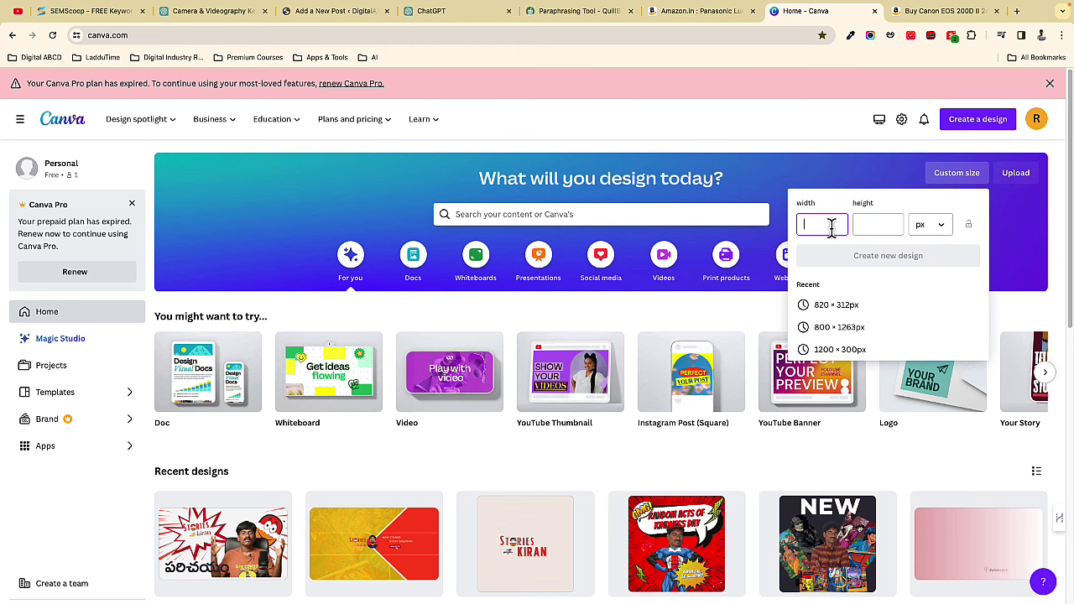
text(4000)
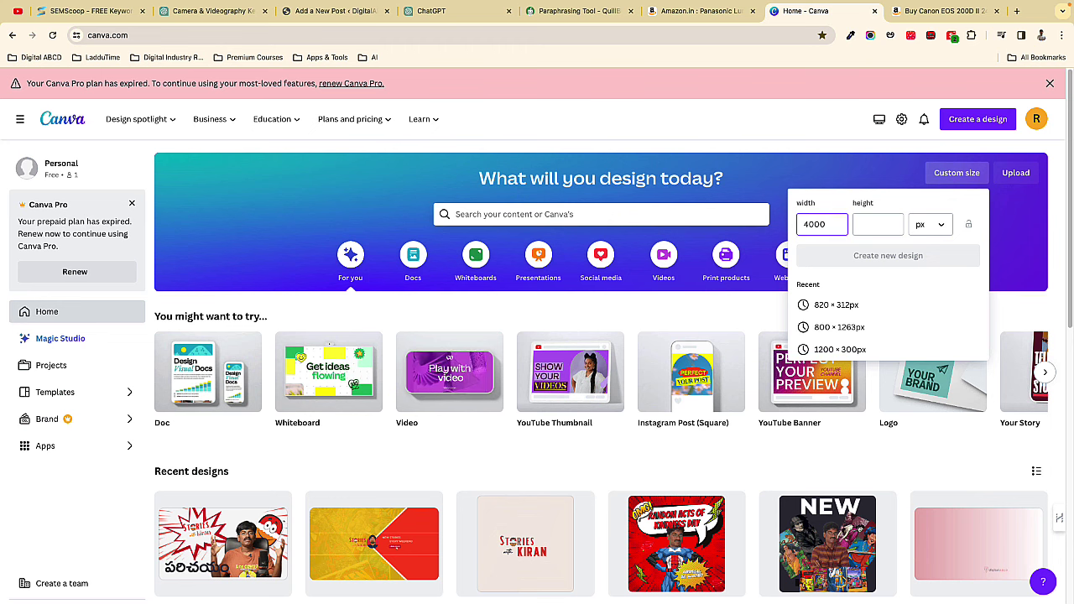
key(Tab)
text(400)
click(895, 256)
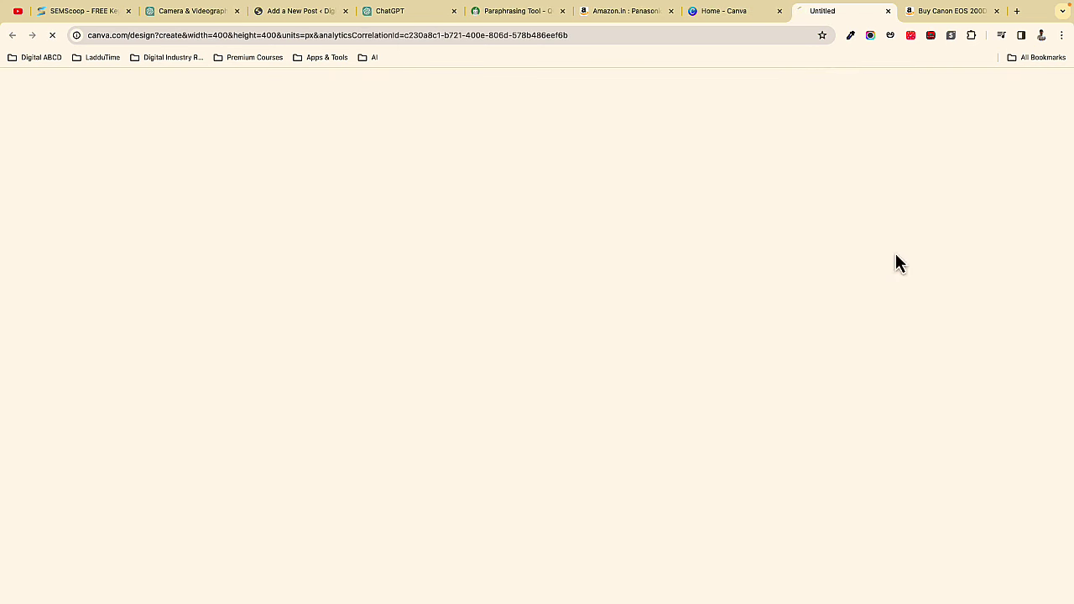
- Search the design templates for "cameras" and apply the black and white Camera Photo Studio logo template
text(cameras)
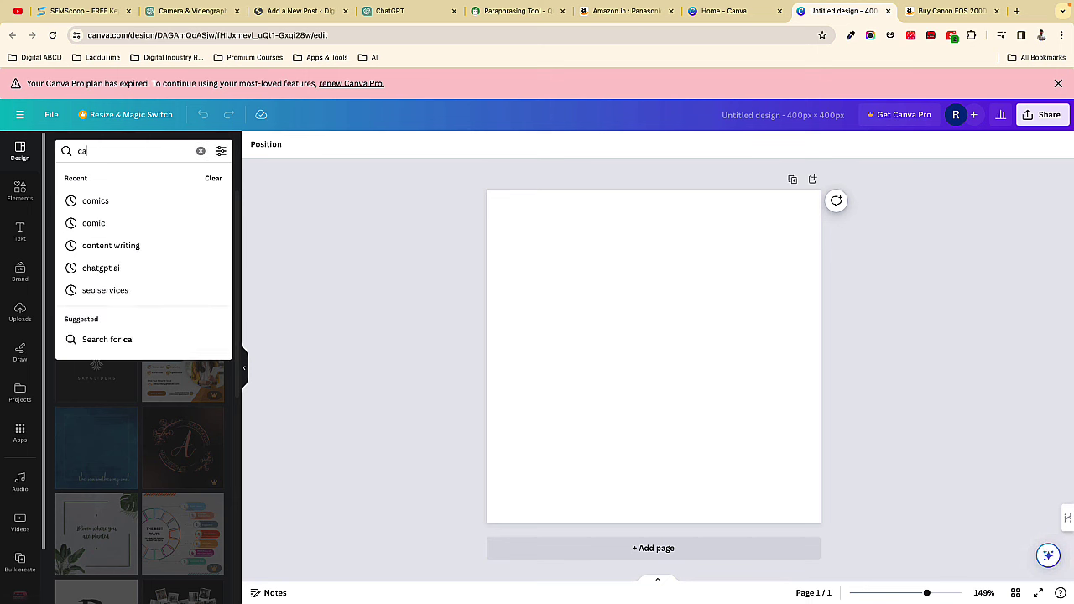
key(Return)
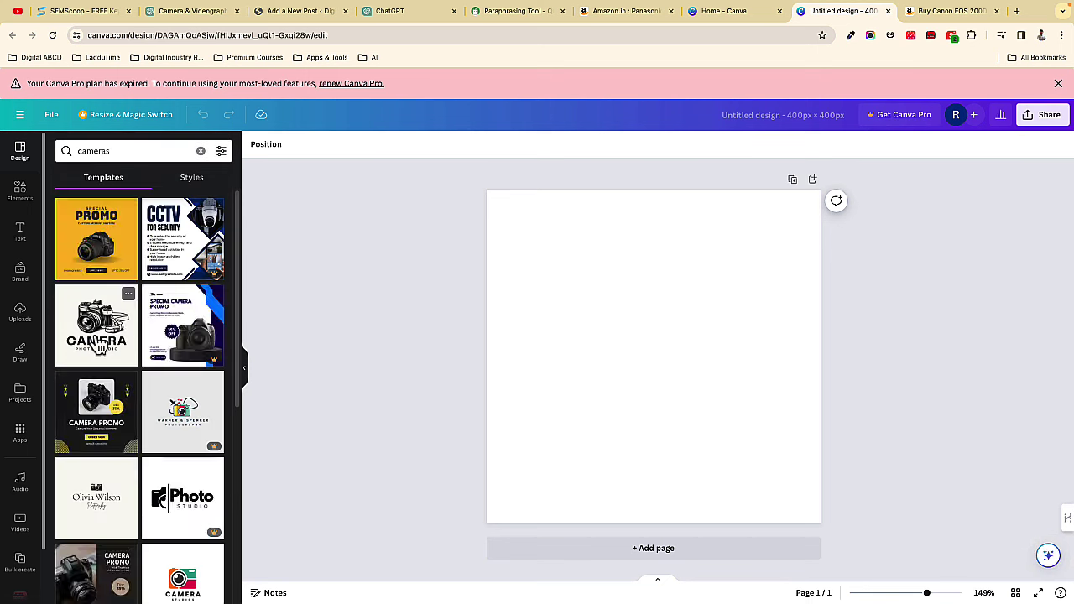
click(96, 325)
- Replace the "PHOTO STUDIO" subtitle under the CAMERA heading with "BEST CAMERAS"
click(621, 432)
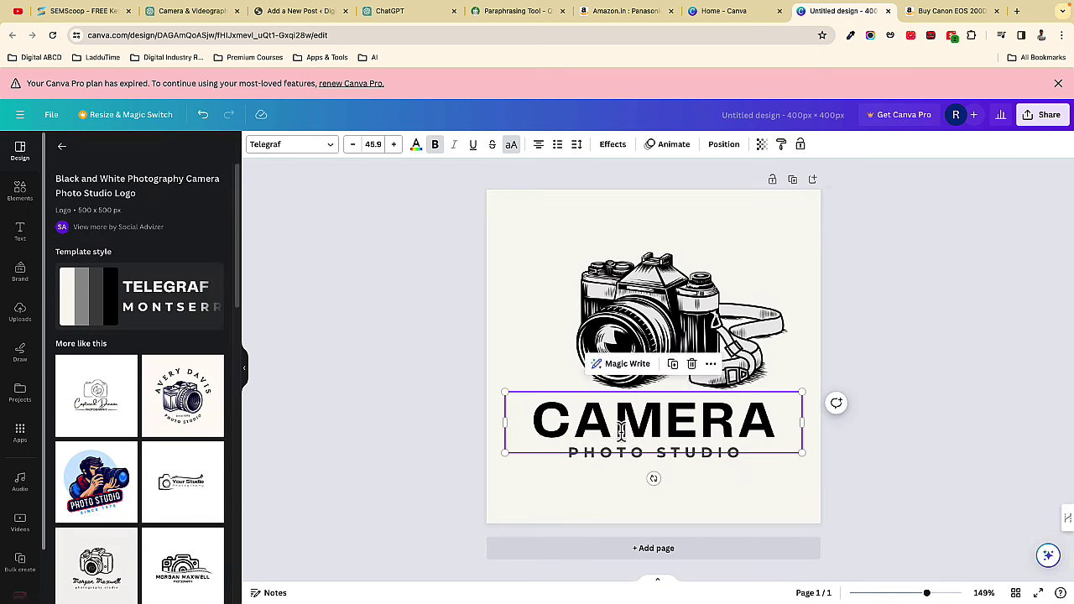
double_click(597, 453)
text(BEST CAMERAS)
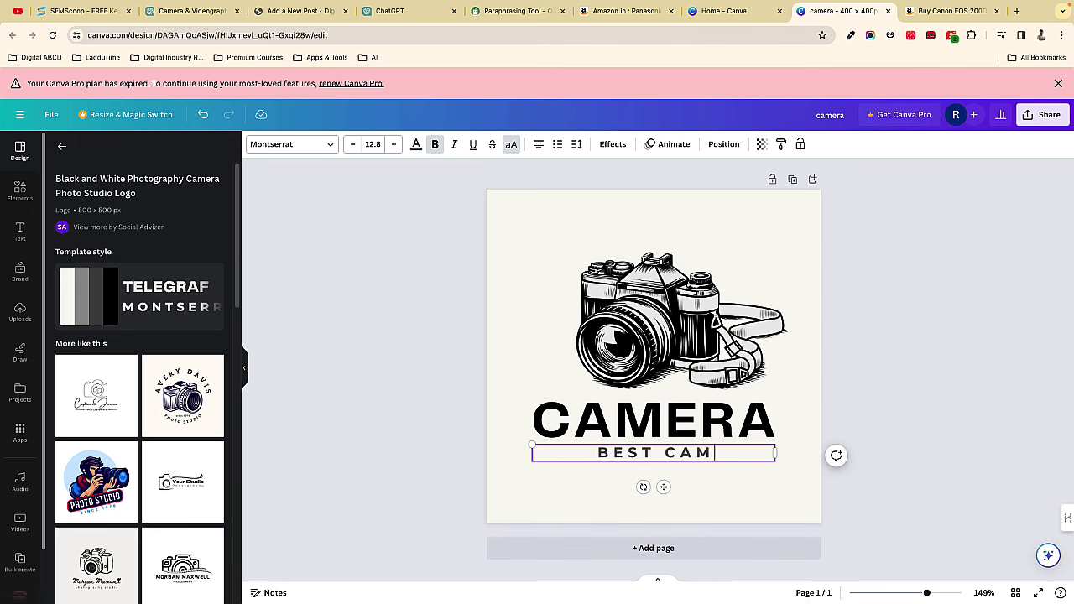
- Recolour the black parts of the camera illustration with the red from the Digital ABCD Telugu brand kit
click(627, 304)
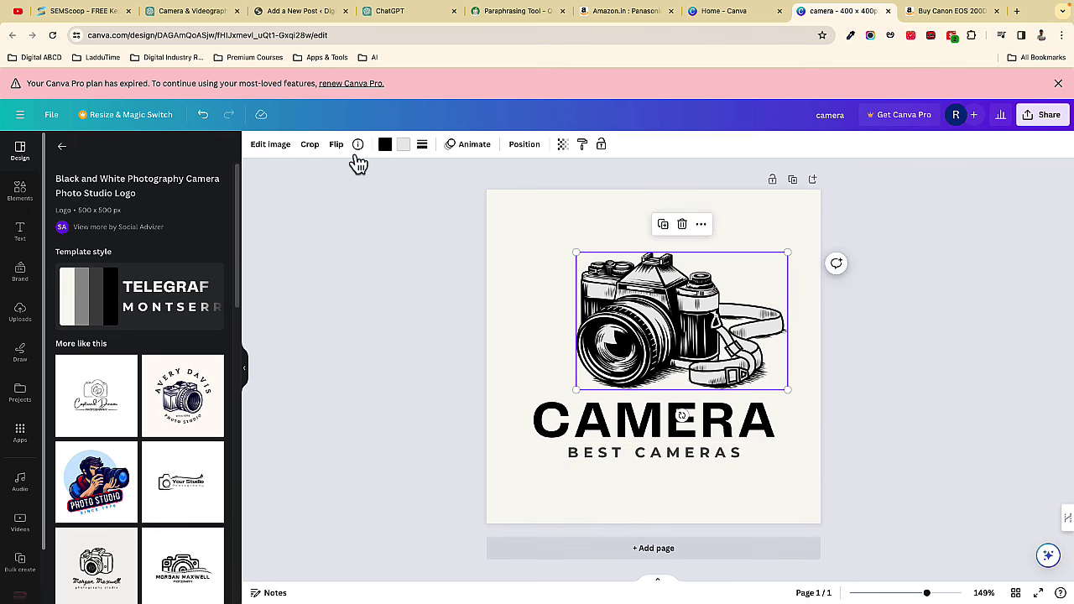
click(386, 145)
click(92, 312)
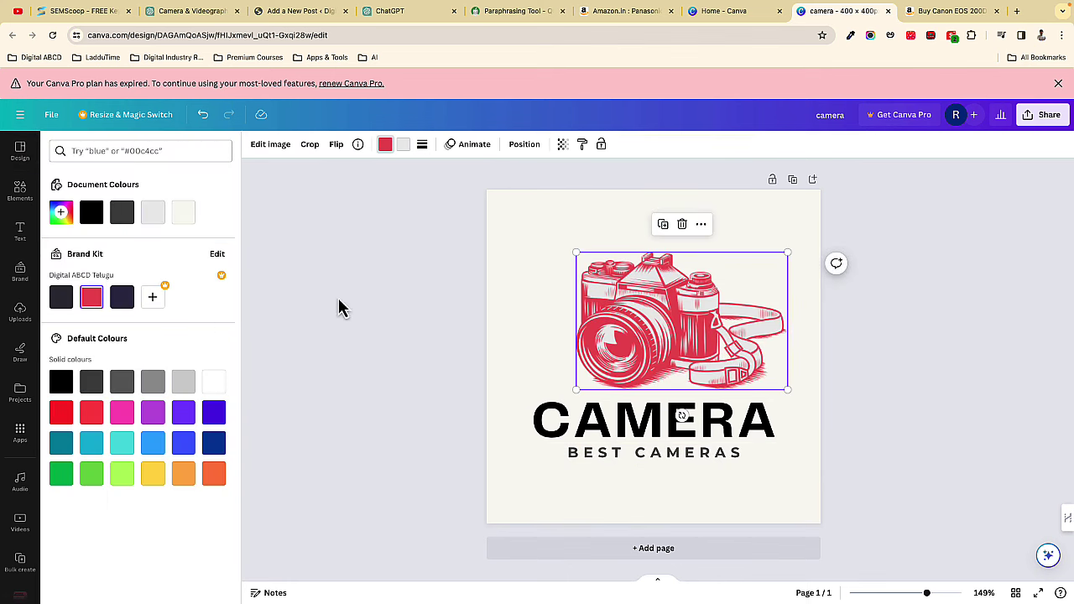
click(873, 394)
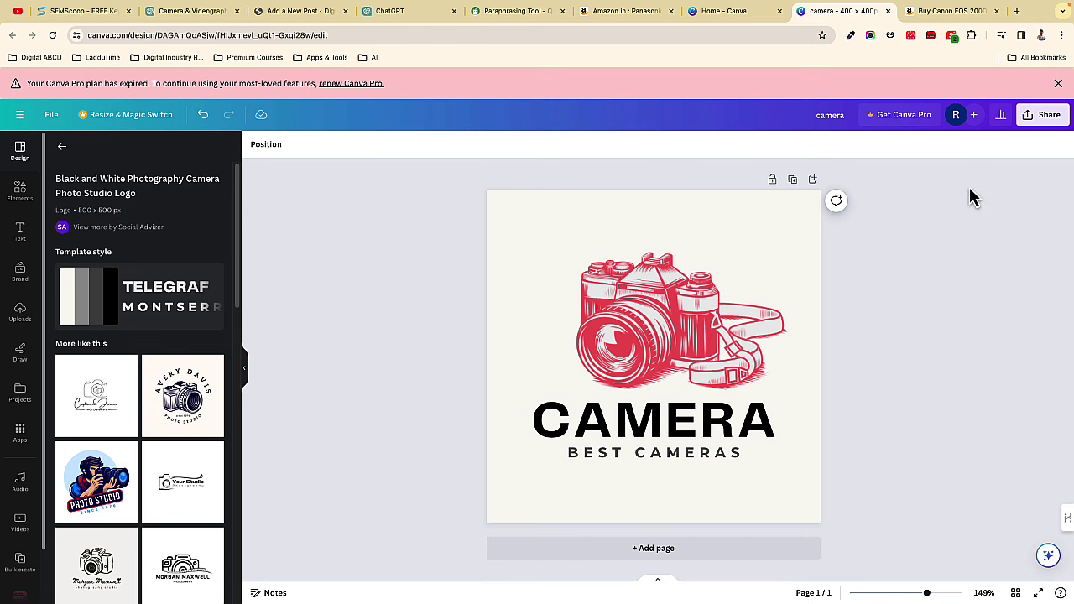
- Download the finished camera design as a PNG
click(1049, 117)
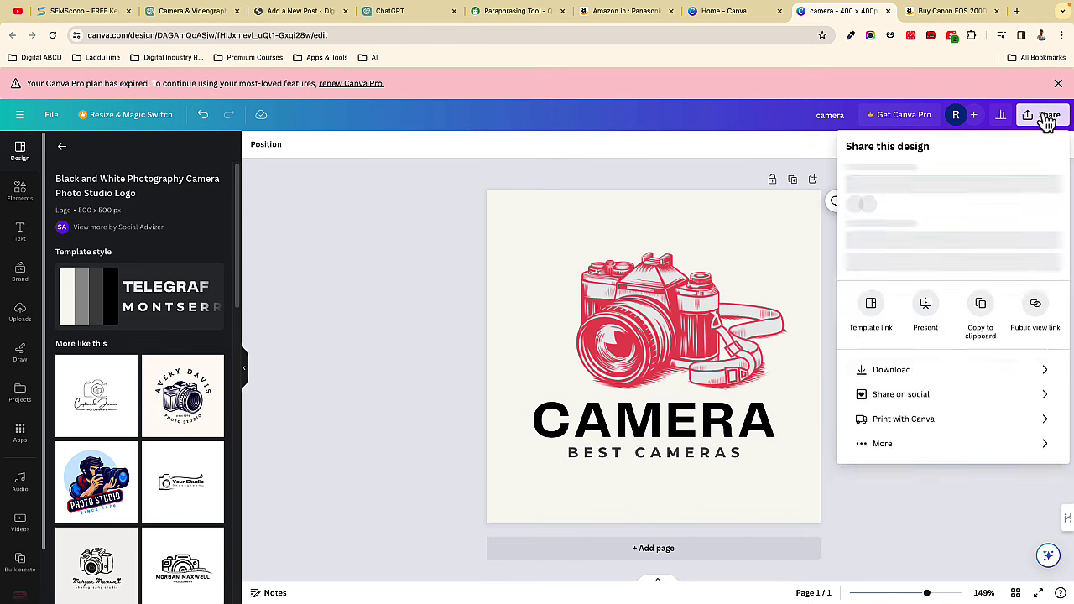
click(886, 398)
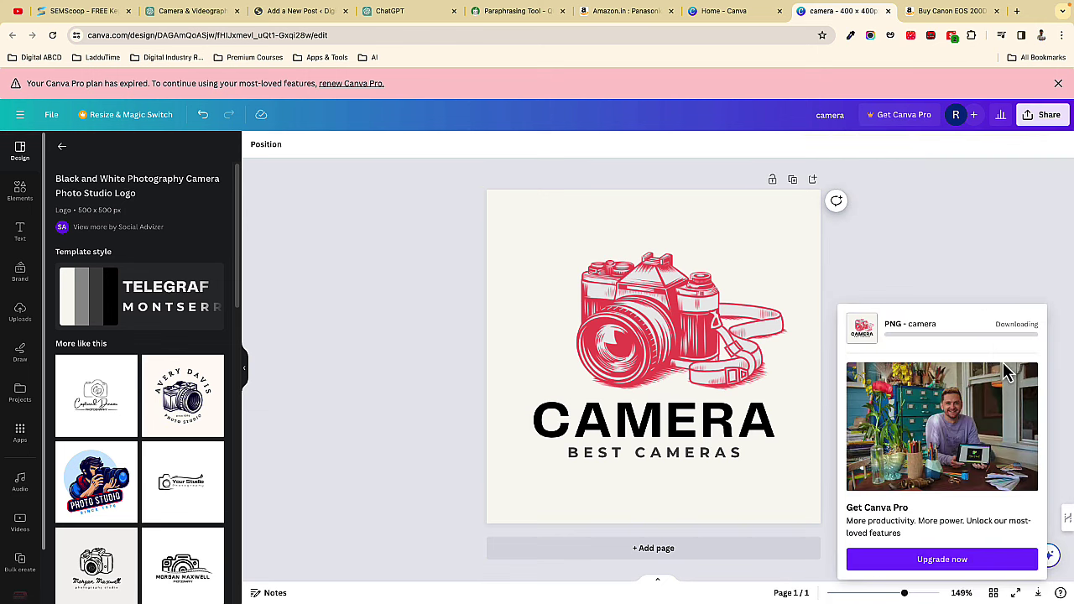
click(896, 280)
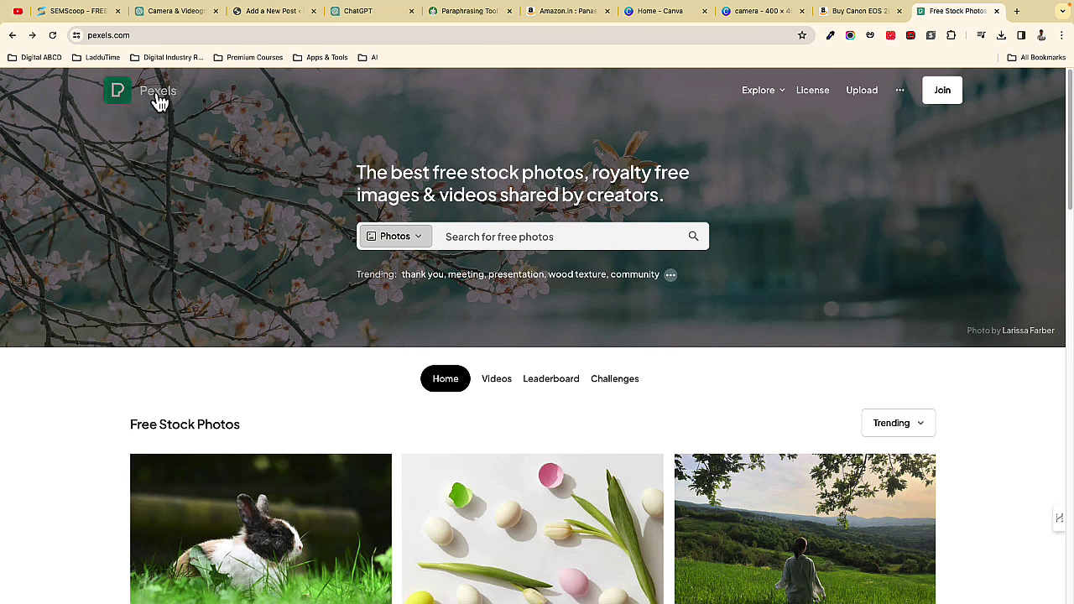
- Search Pexels for free camera photos and open the black DSLR camera on a white surface
click(109, 37)
click(446, 244)
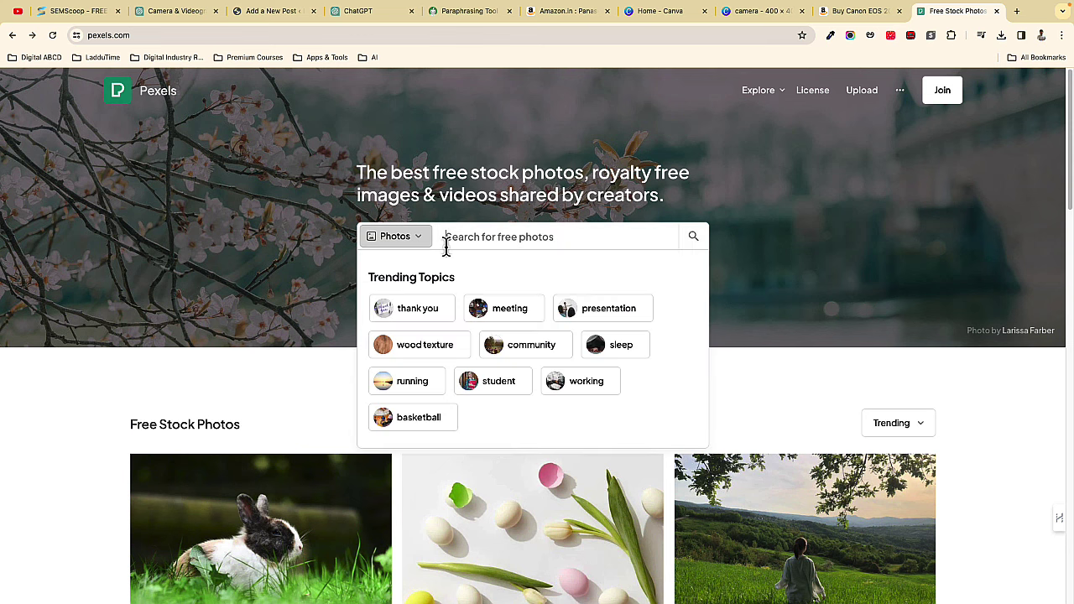
text(cameras)
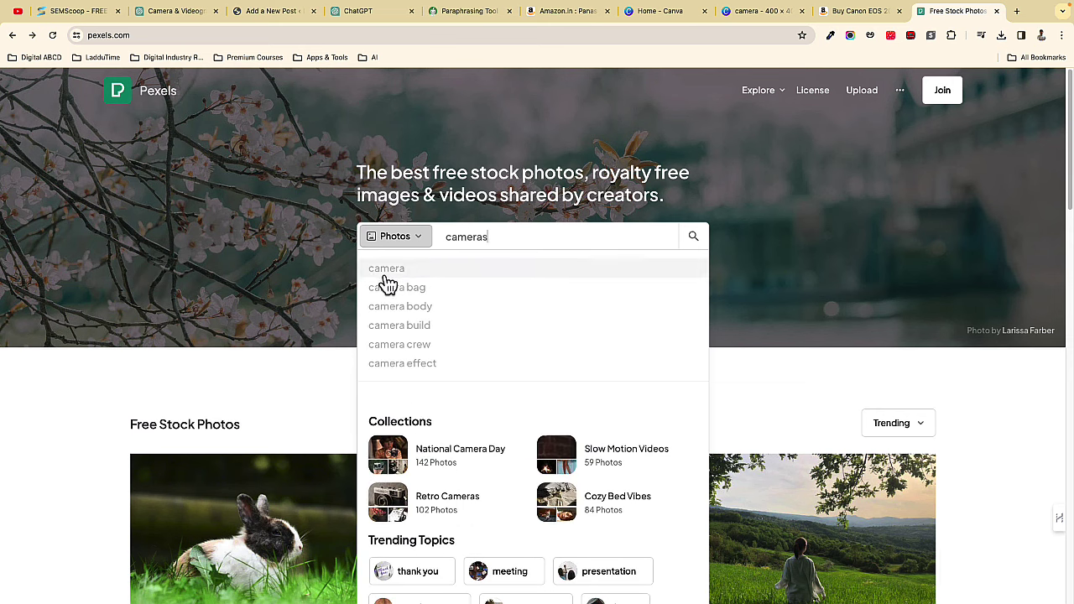
click(386, 269)
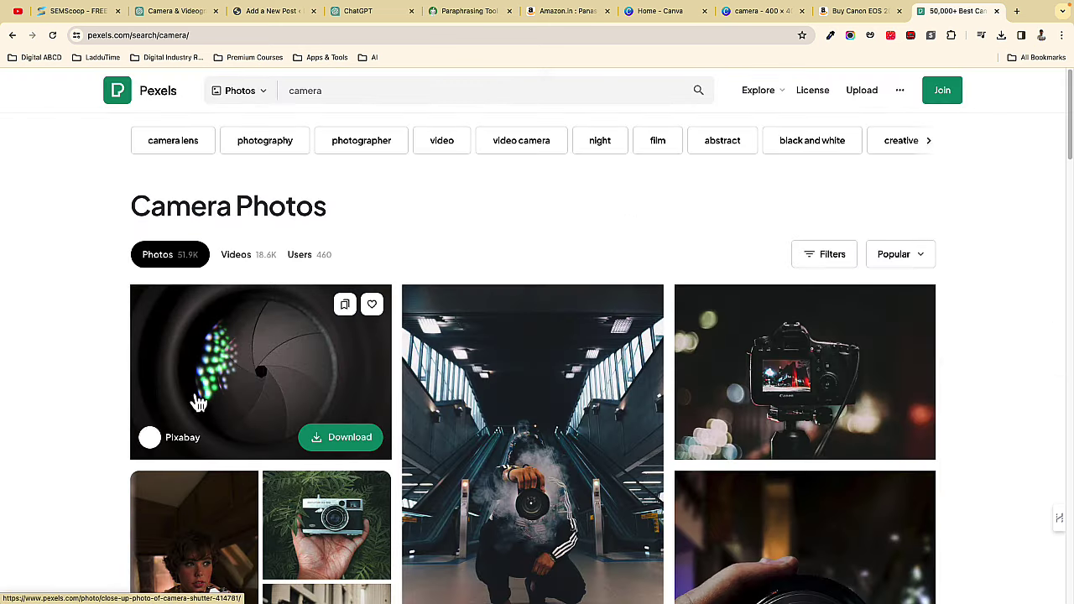
scroll(209, 415, down, 5)
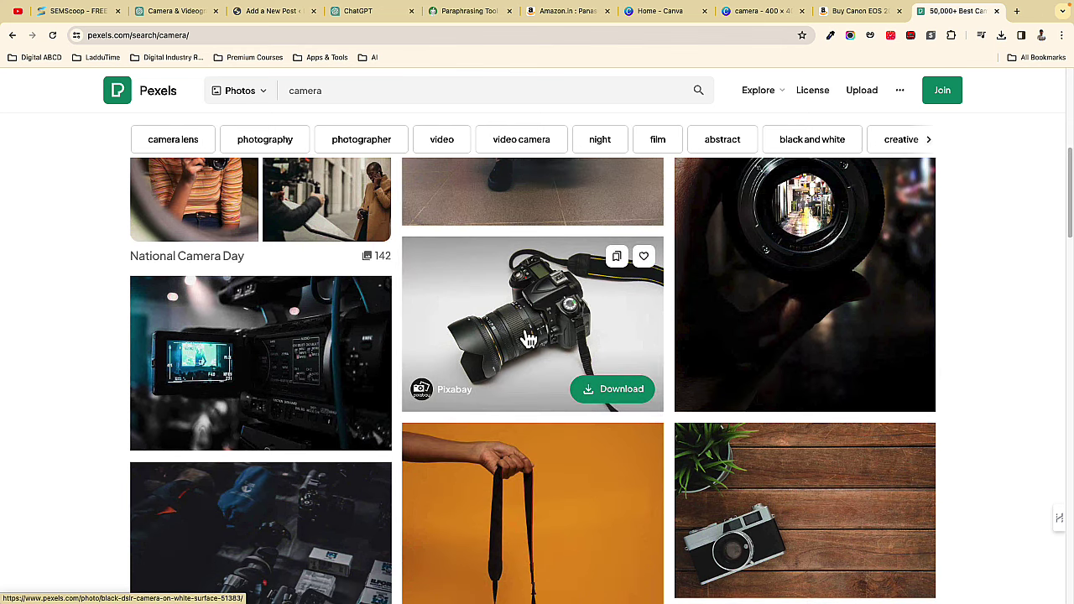
click(504, 333)
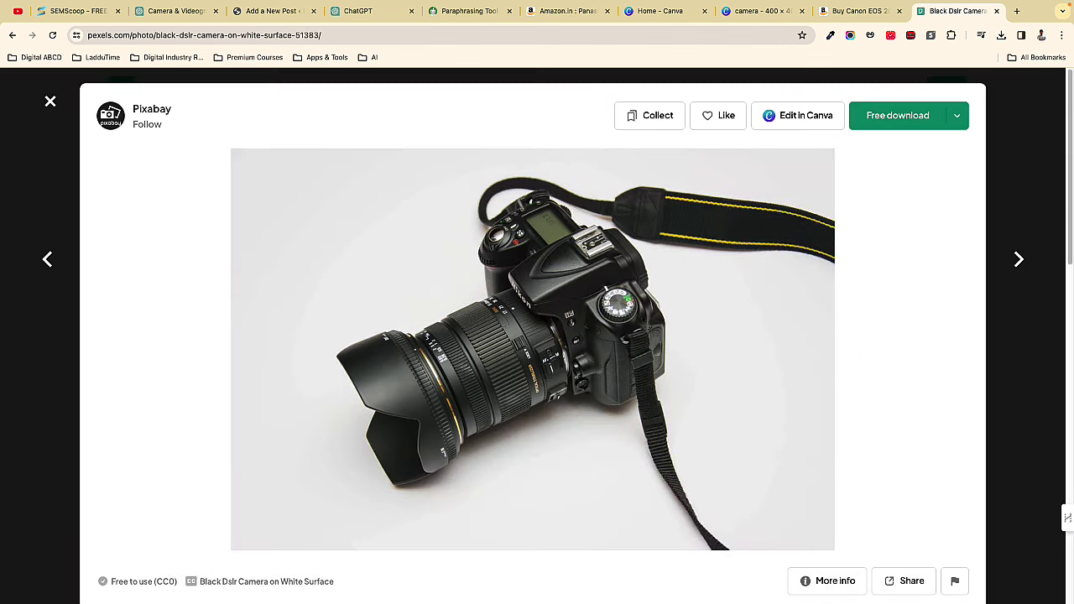
- Return to the WordPress post, upload the camera PNG into the Image block and centre it
key(ctrl+4)
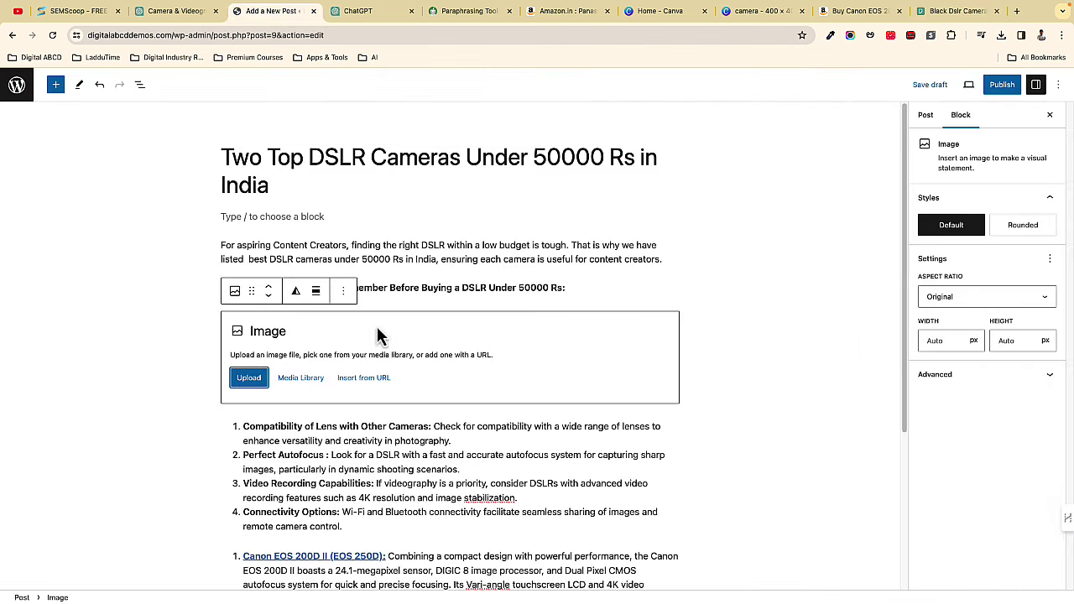
click(249, 378)
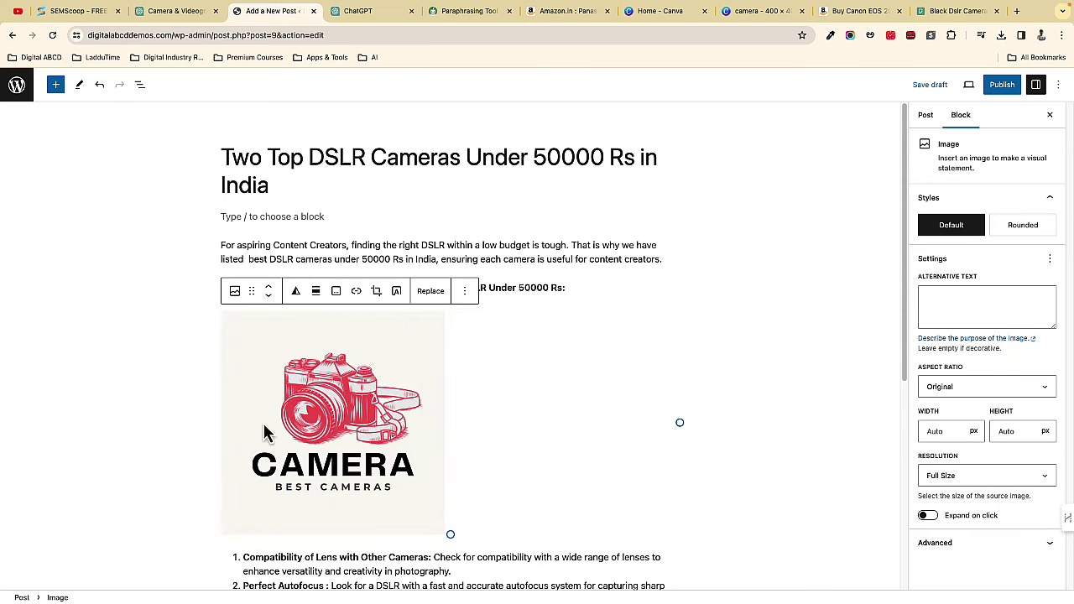
click(465, 294)
click(571, 361)
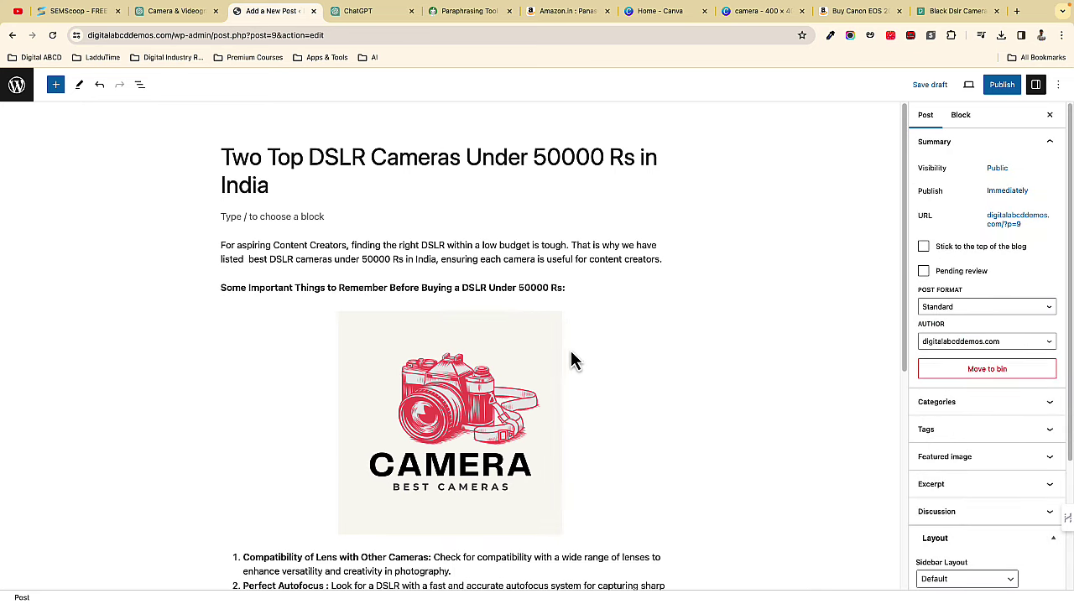
- Look over the post down to its buy buttons and highlight the keyword phrase "Top DSLR Cameras Under 50000" in the title
scroll(570, 382, down, 5)
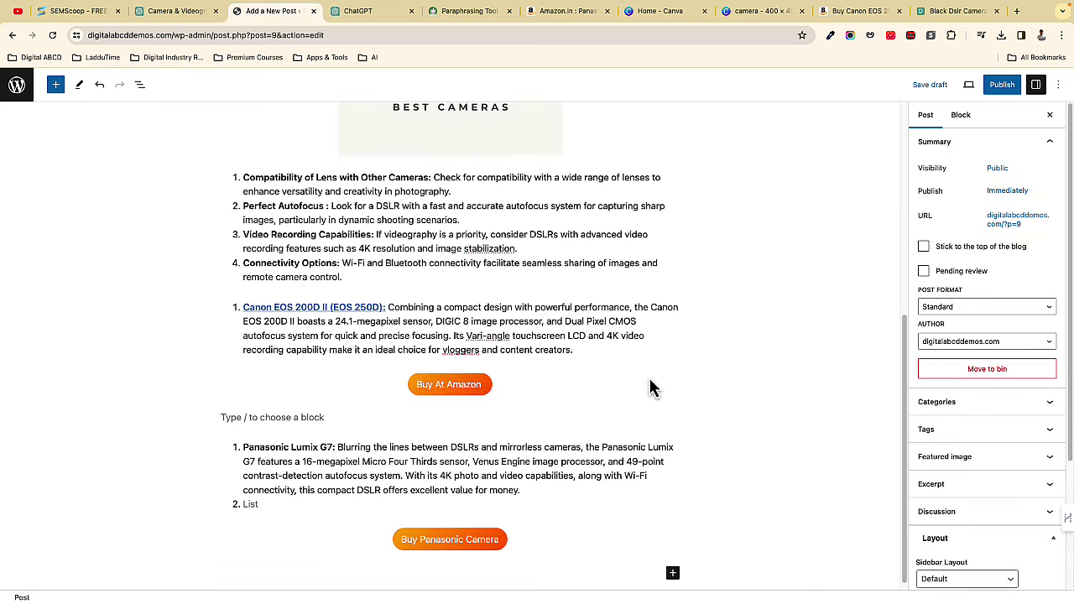
scroll(653, 388, up, 3)
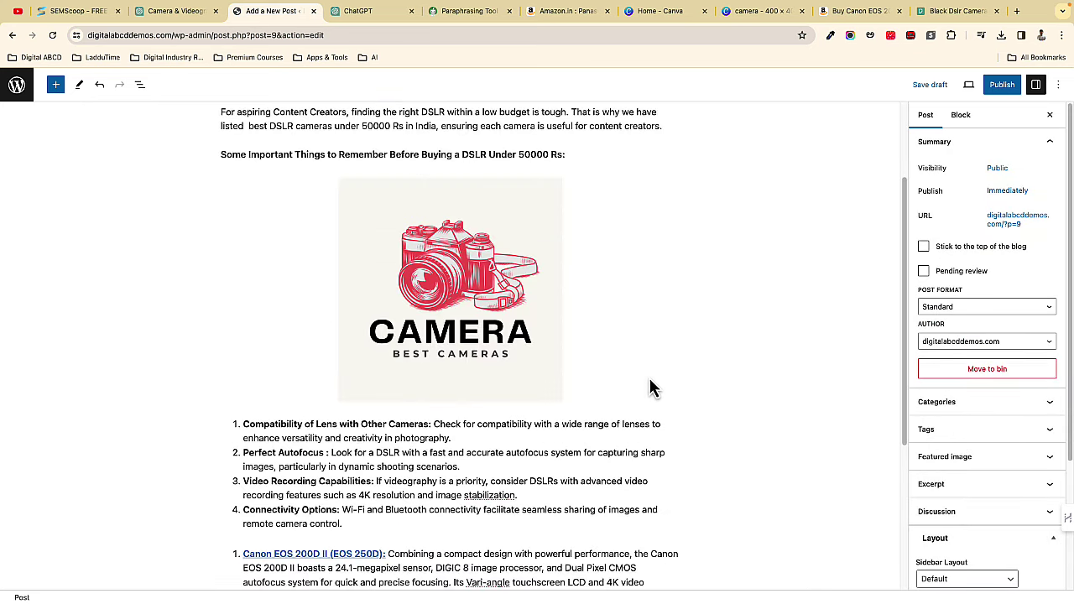
scroll(653, 388, up, 2)
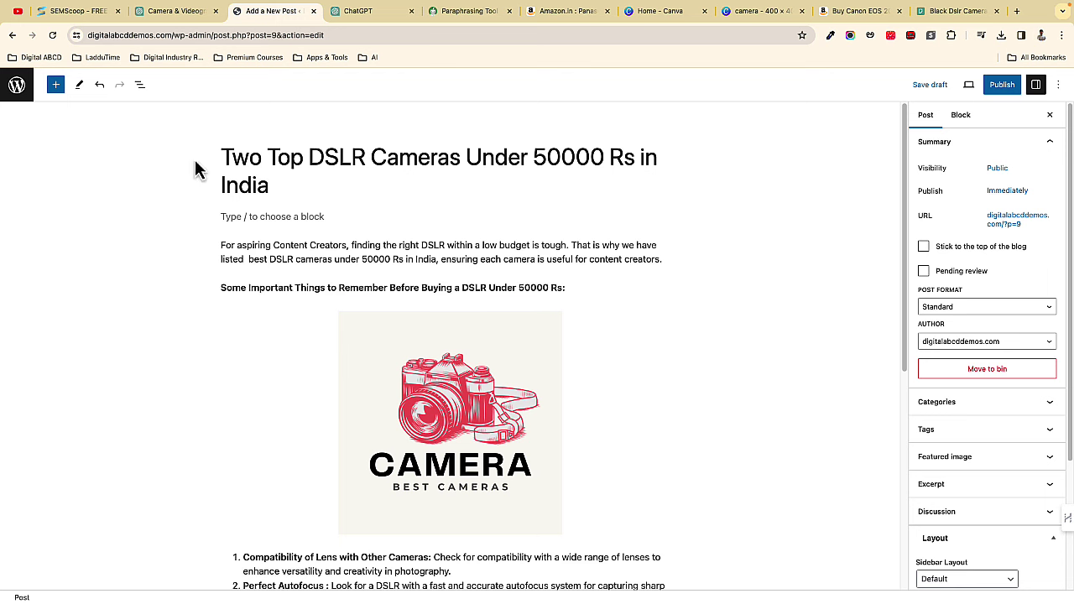
drag(271, 157, 384, 159)
click(285, 164)
drag(271, 157, 590, 164)
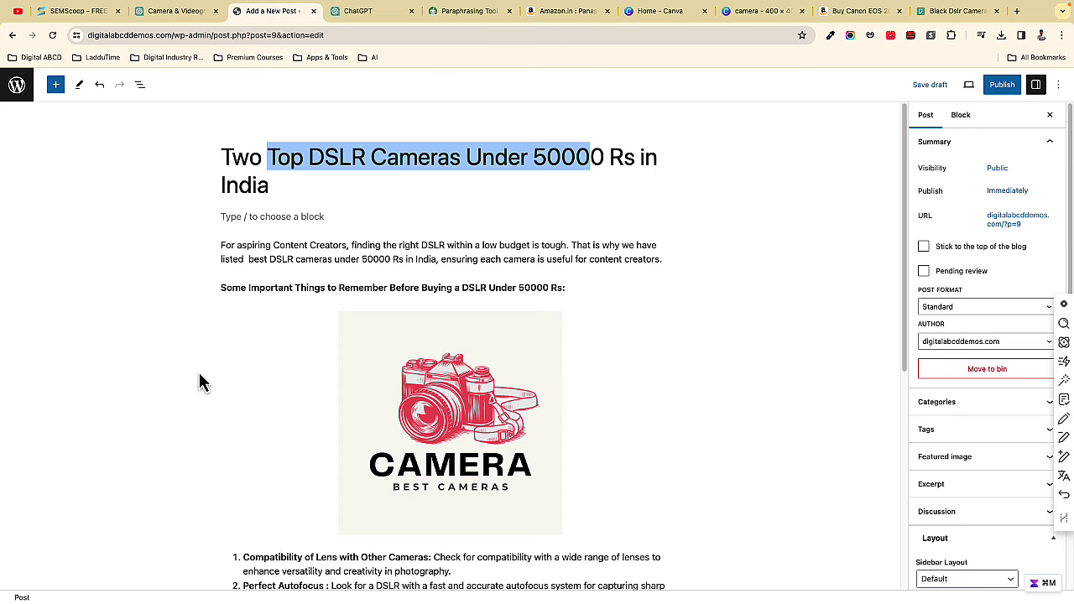
- Review the camera sections again and highlight "DSLR Under 50000 Rs:" in the bold line above the image
scroll(201, 378, down, 5)
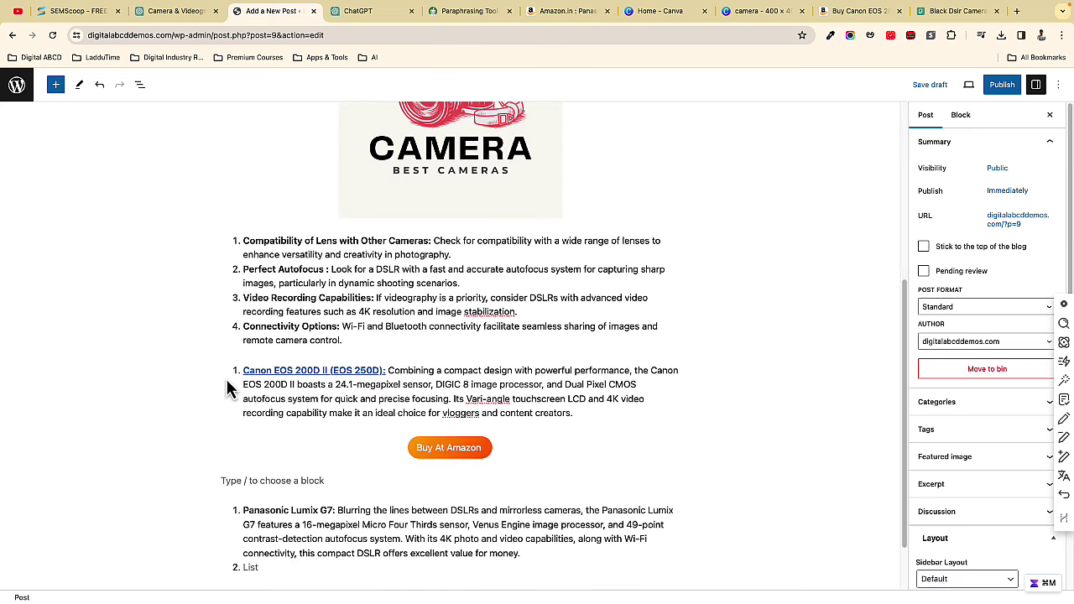
scroll(227, 382, up, 4)
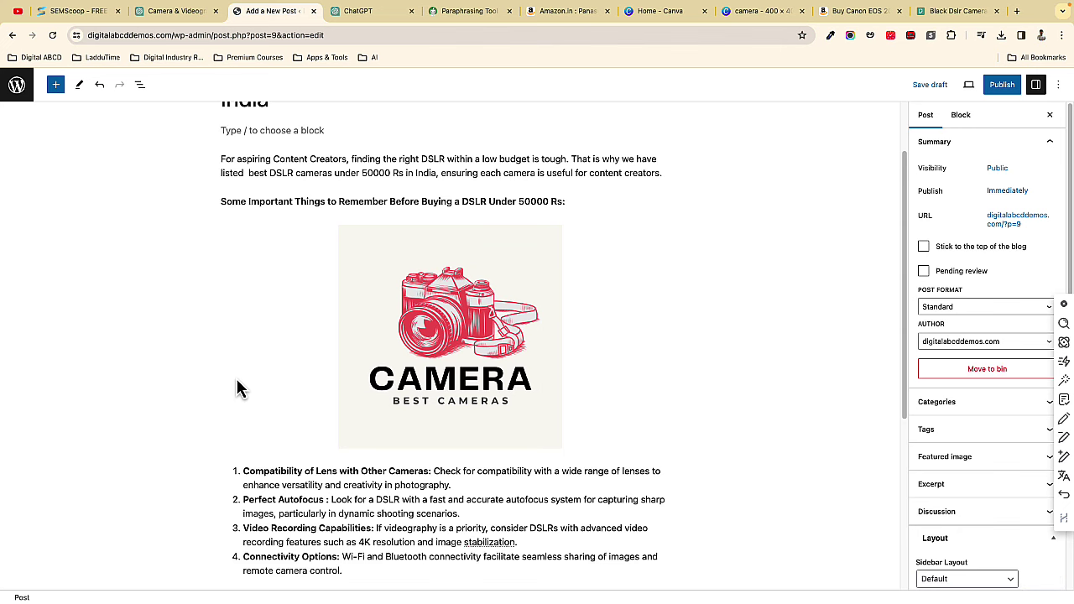
scroll(240, 411, down, 4)
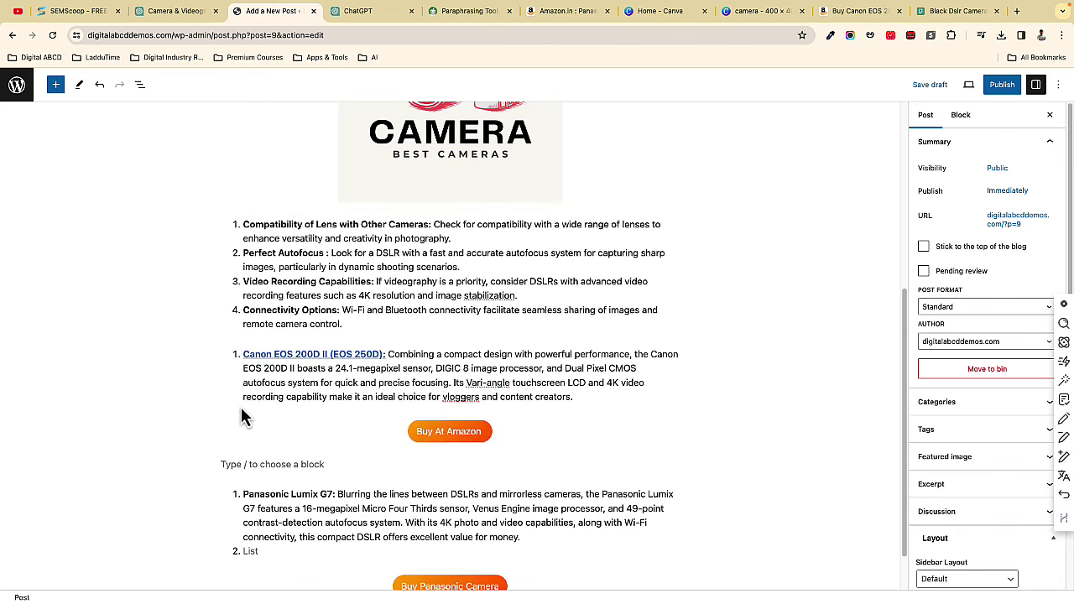
scroll(235, 407, up, 5)
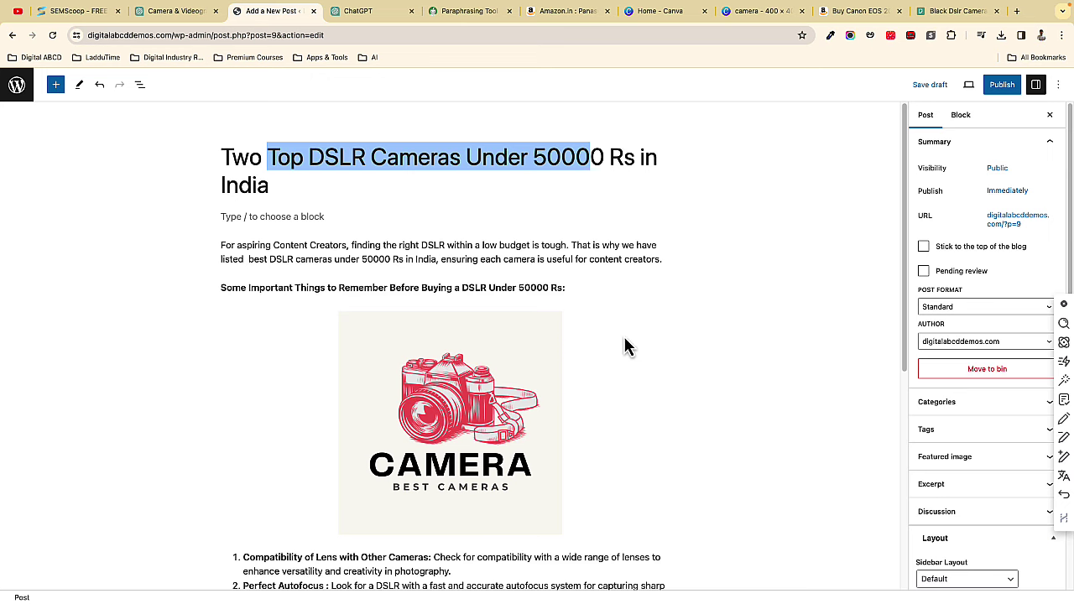
drag(462, 287, 569, 288)
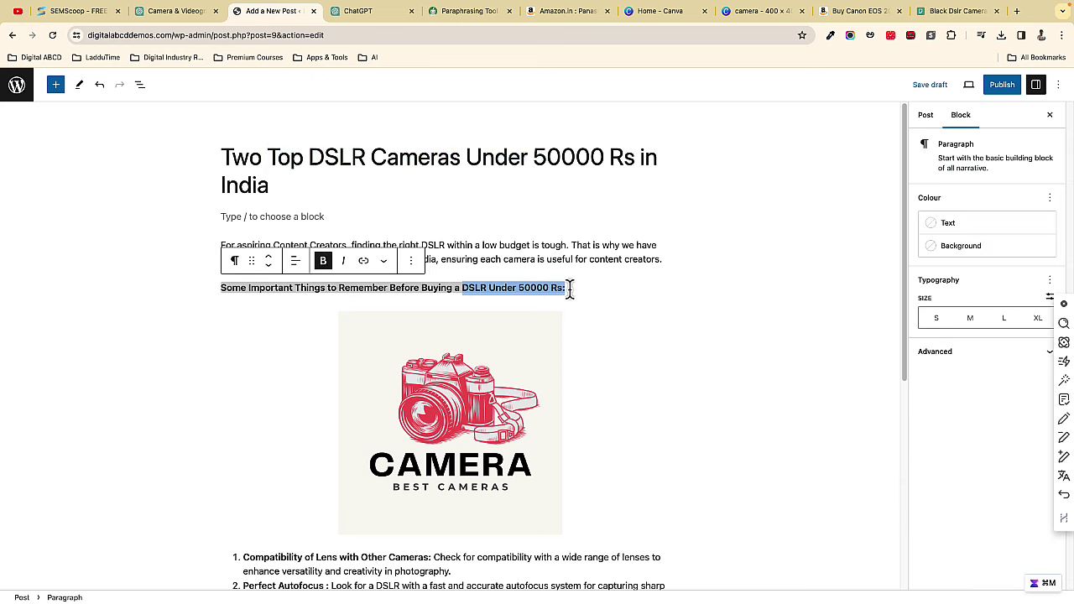
click(235, 359)
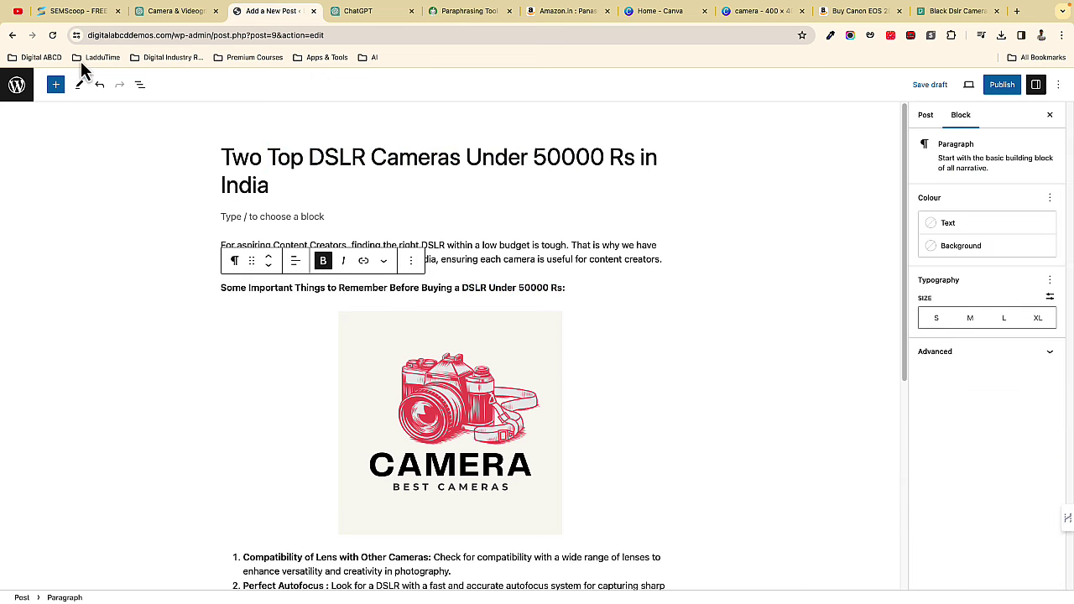
- Switch to SEMScoop and look through the keyword ideas related to "Best DSLR cameras under 50000"
click(74, 11)
scroll(134, 336, down, 1)
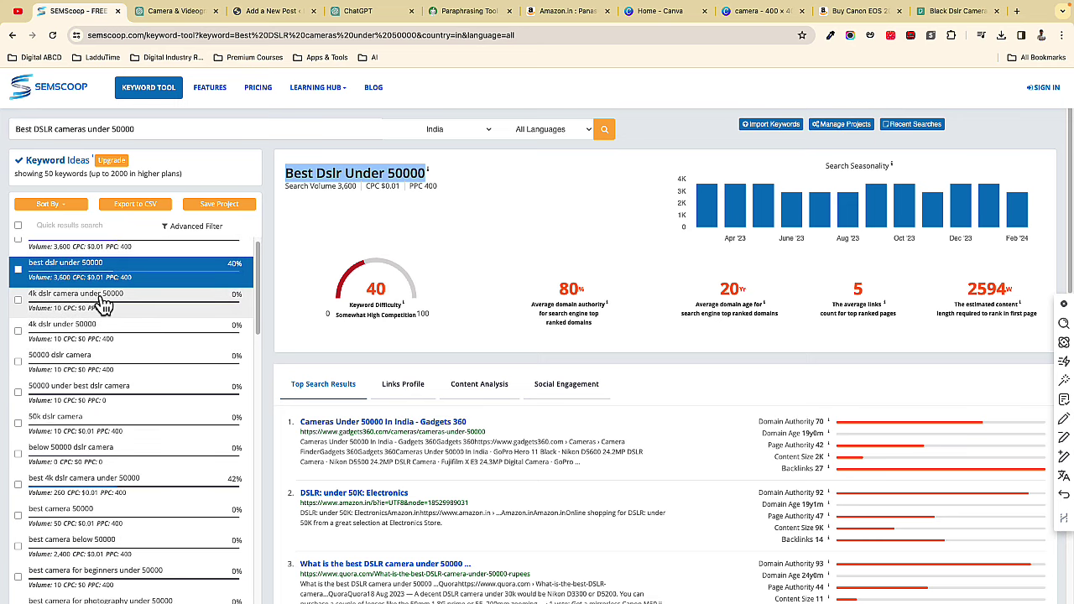
scroll(79, 410, down, 1)
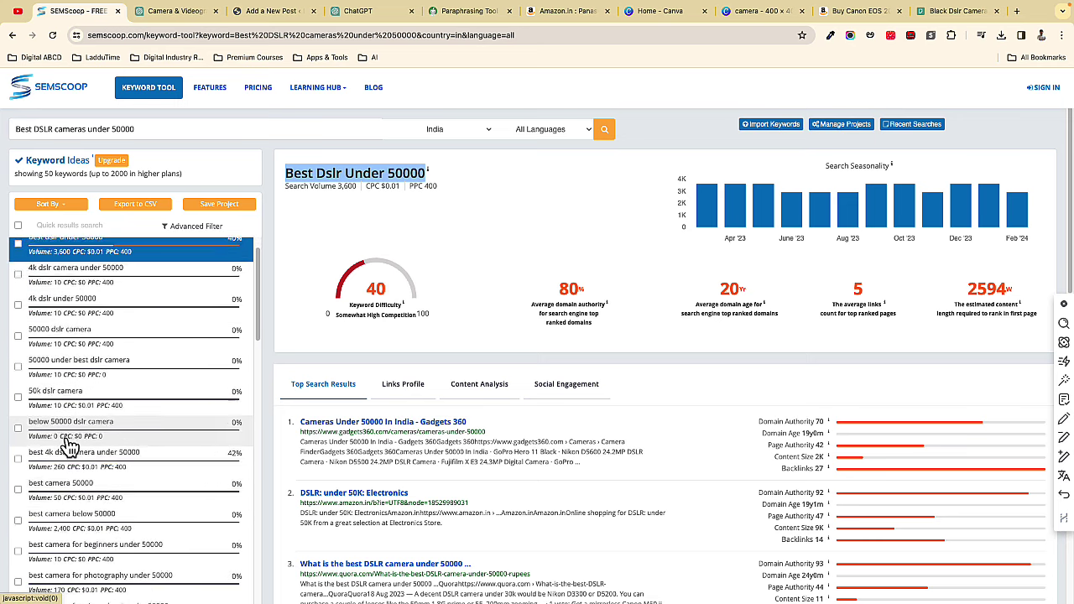
scroll(84, 420, down, 3)
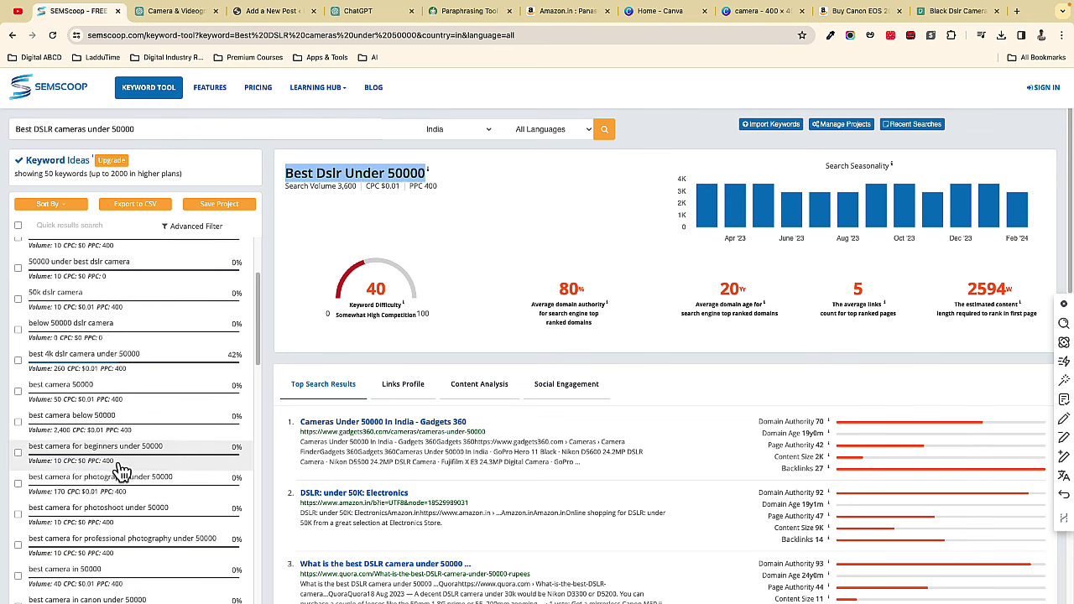
scroll(122, 473, down, 3)
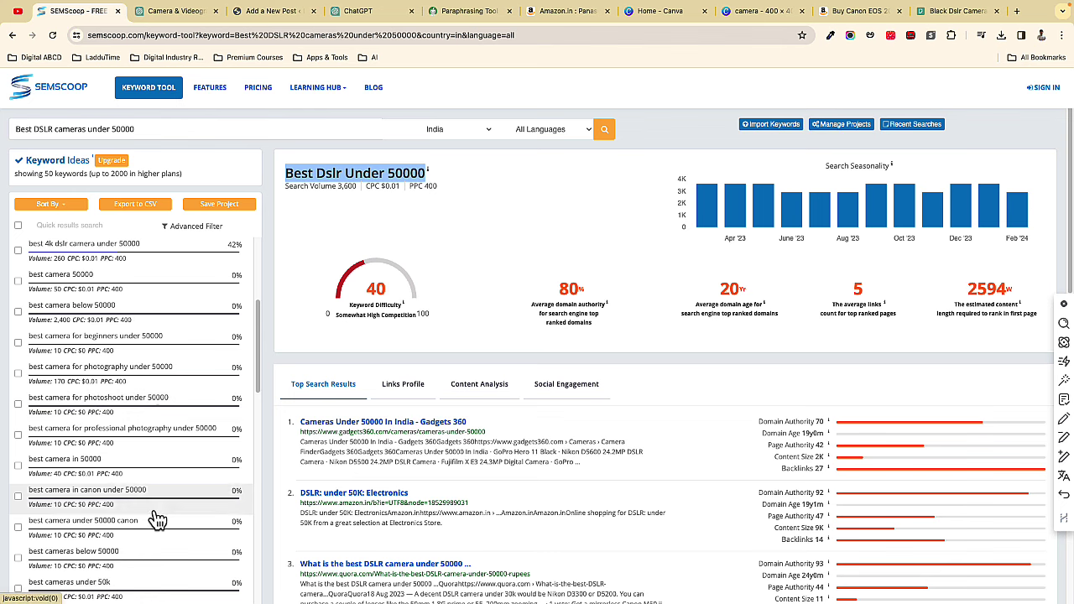
- Return to the WordPress post and insert "Best" before "DSLR Under 50000 Rs:" in the bold line above the image
click(267, 11)
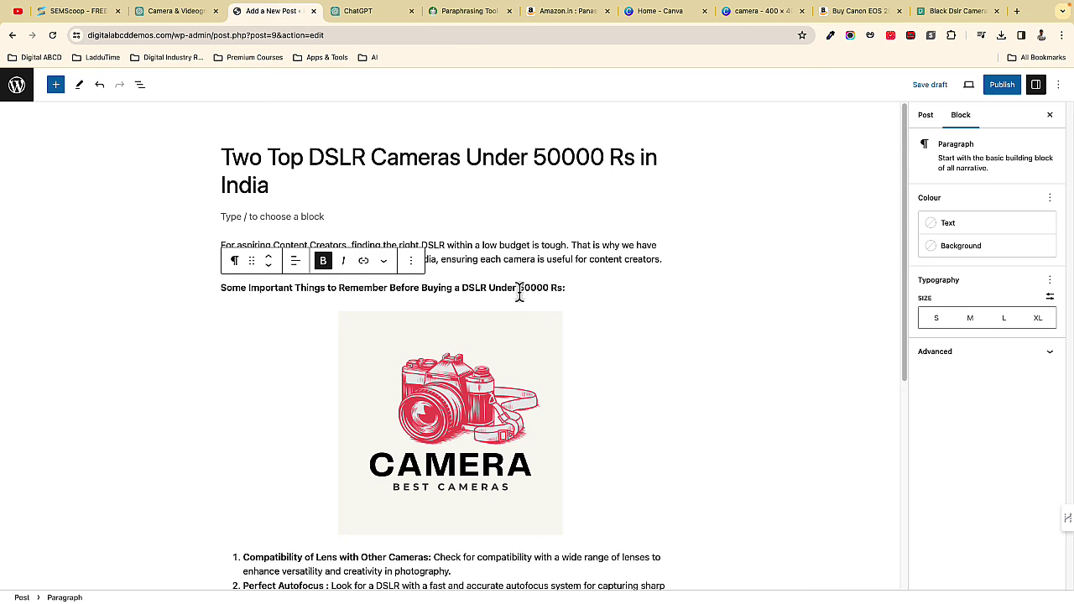
drag(564, 288, 463, 294)
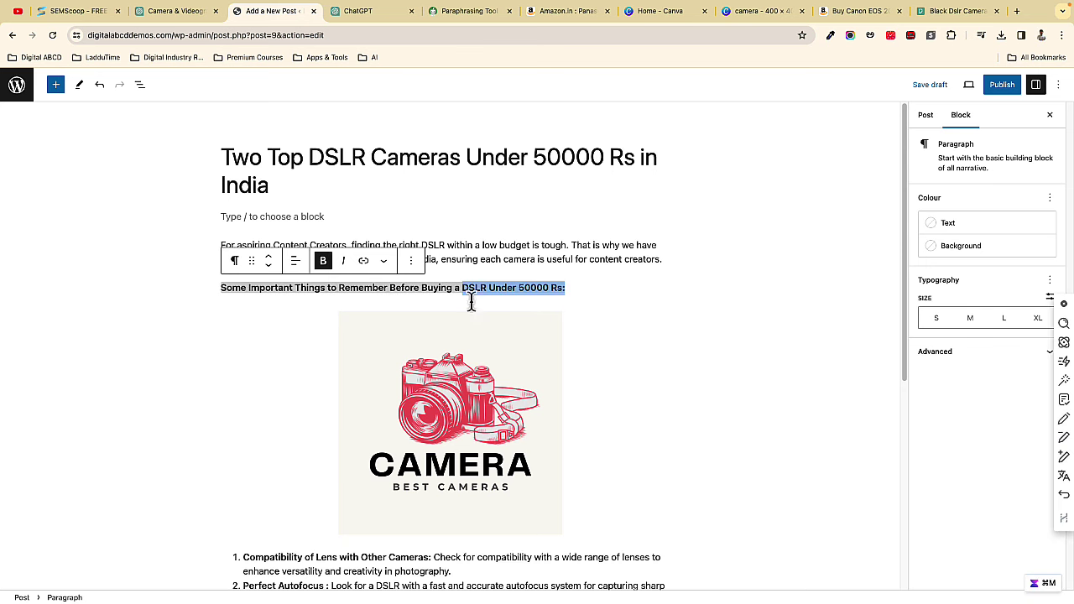
double_click(465, 295)
text(Best DSLR)
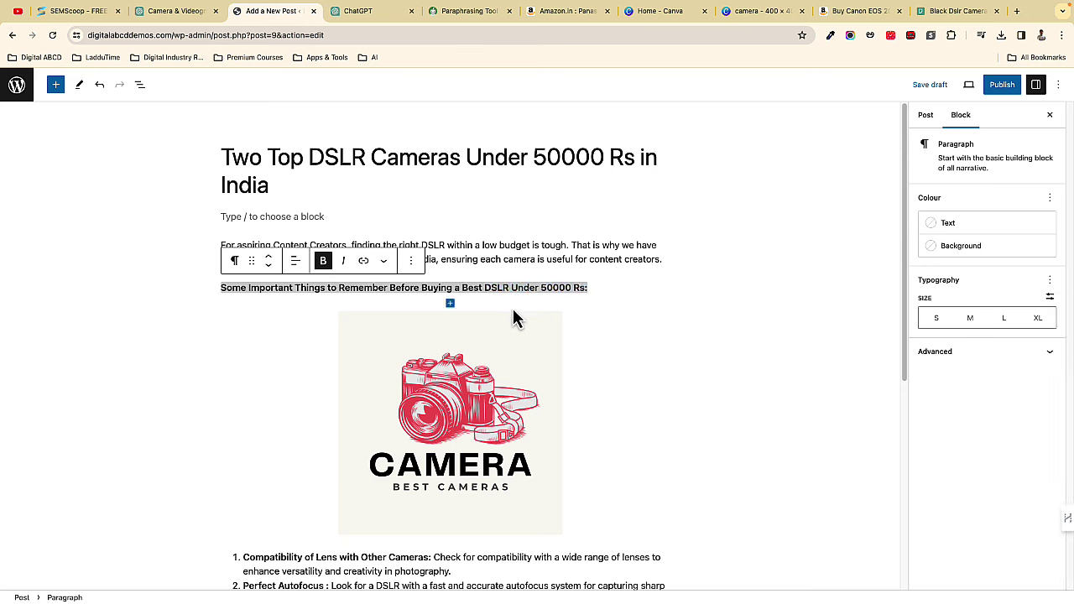
- Replace "DSLR" with "Camera for Beginners" in the bold line above the image
key(BackSpace)
key(BackSpace)
key(BackSpace)
key(BackSpace)
key(BackSpace)
text(Camera fpr)
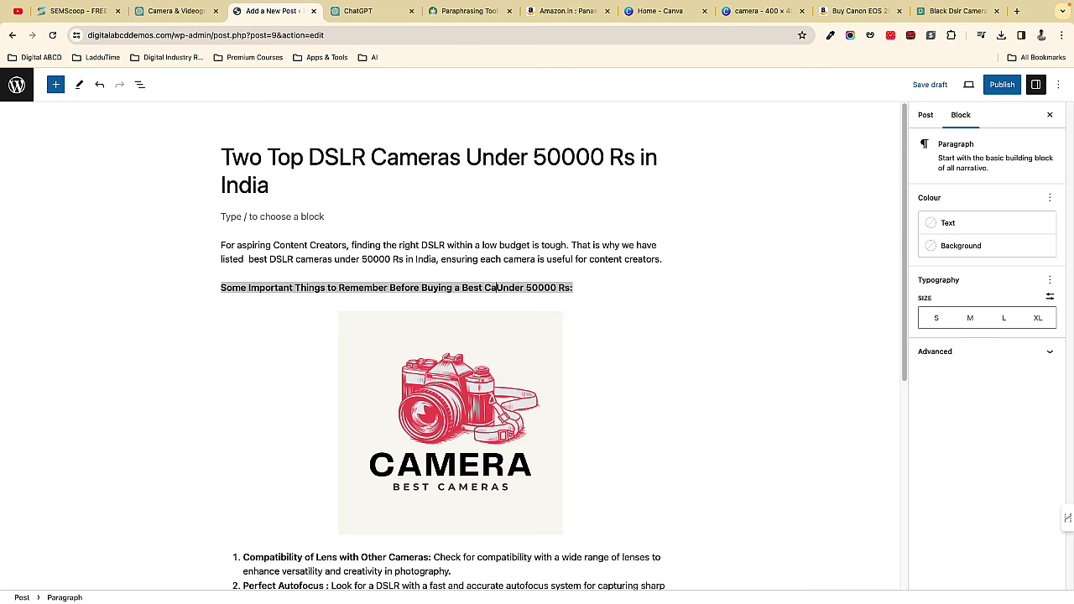
key(BackSpace)
key(BackSpace)
key(BackSpace)
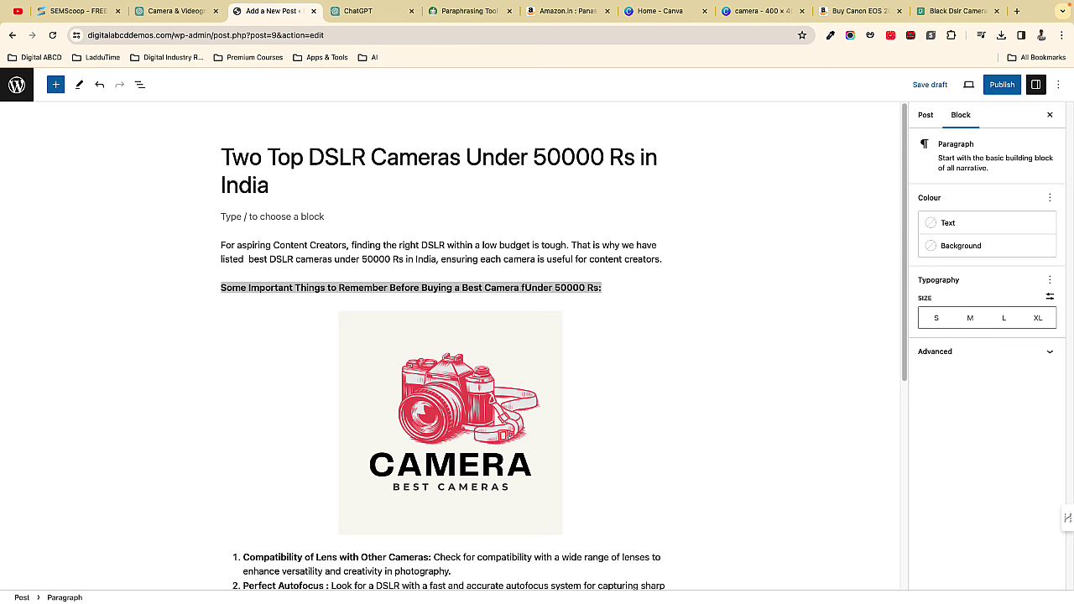
text(for )
text(Begineers)
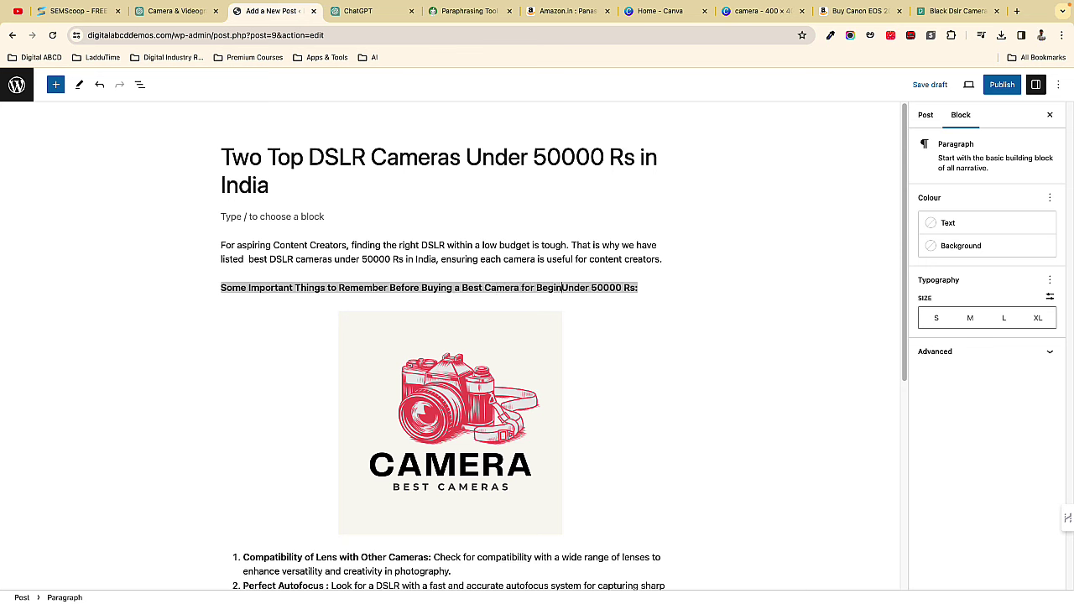
key(BackSpace)
key(BackSpace)
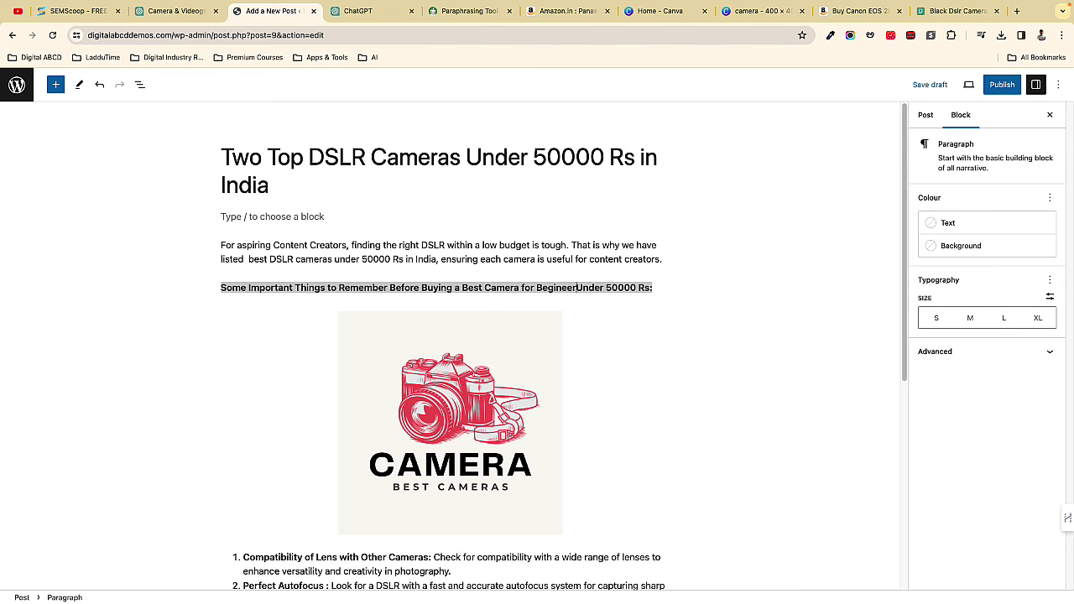
- Add the line "List of Best DSLR below 50000Rs" above the Canon camera item and turn it into an H2 heading
scroll(450, 336, down, 5)
click(367, 336)
key(Return)
key(Return)
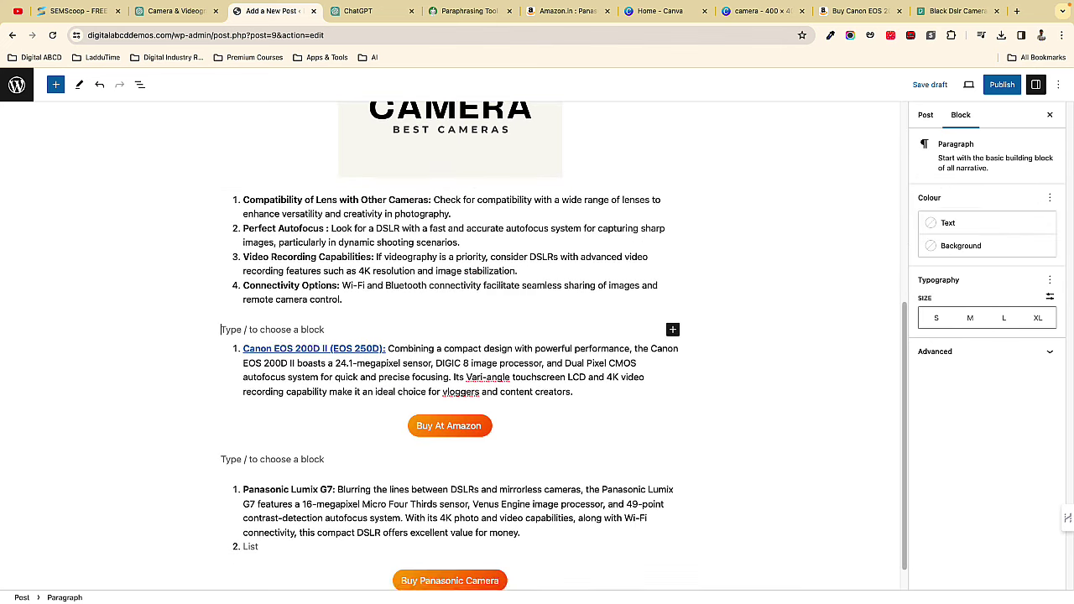
text(List of Best DSLR below 50000Rs)
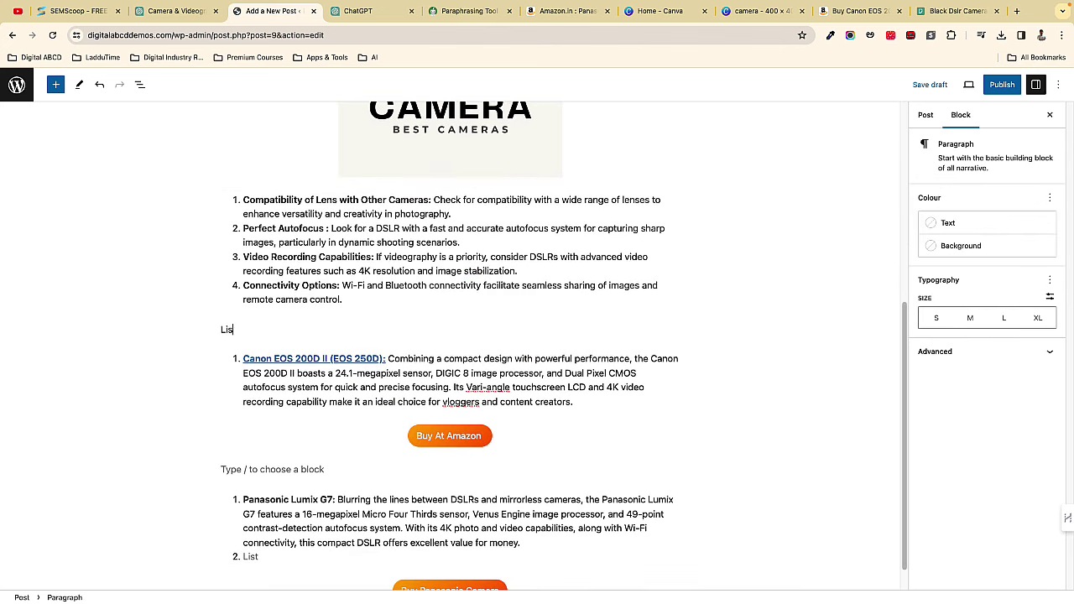
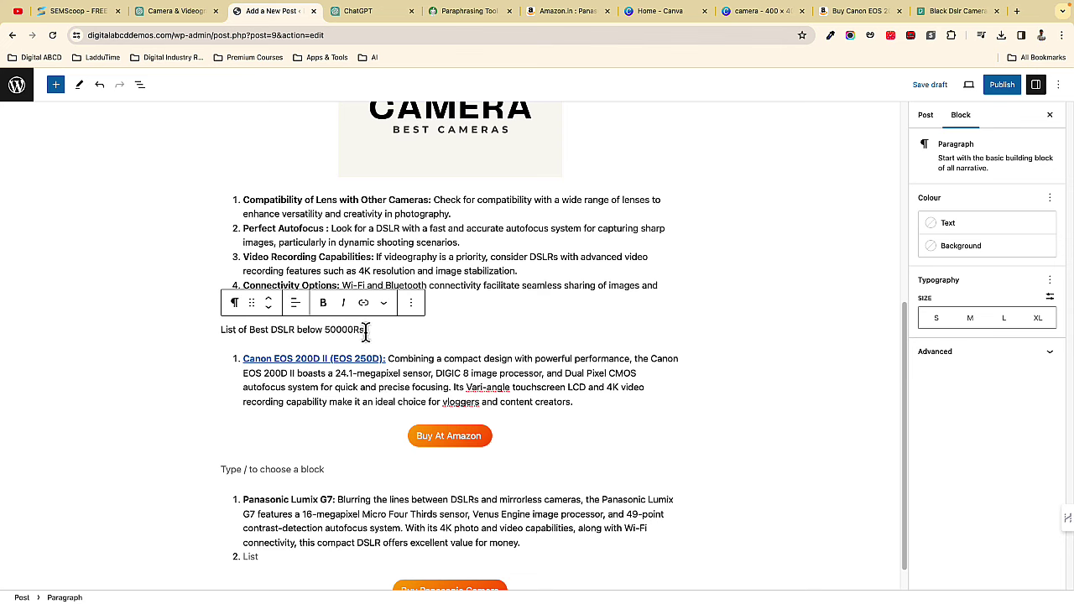
drag(366, 330, 225, 331)
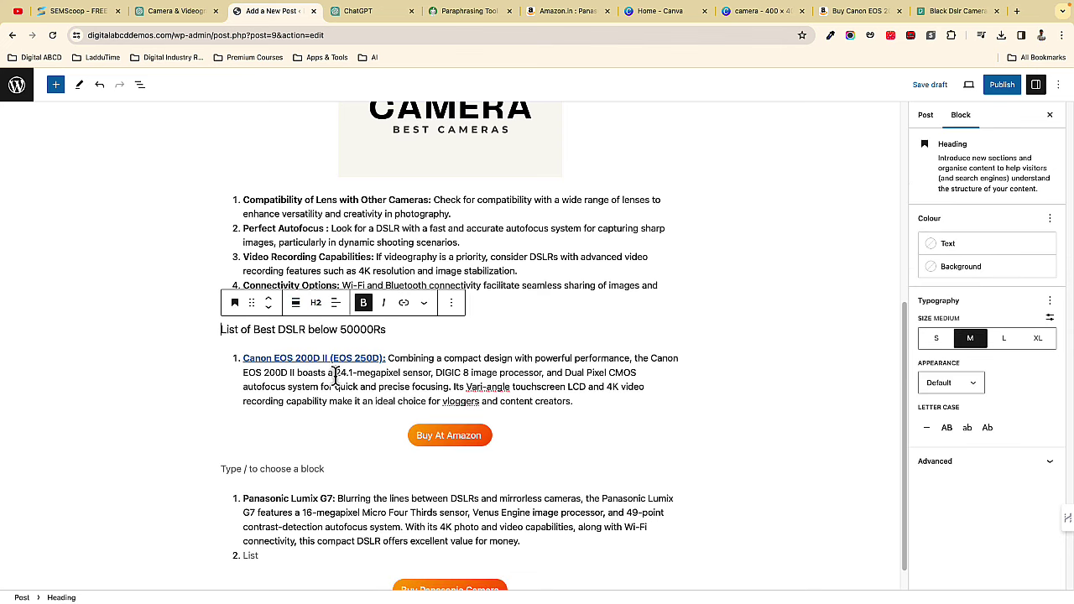
- Review how the keywords are used in the post's title, the bold line above the image and the H2 heading
scroll(334, 374, up, 5)
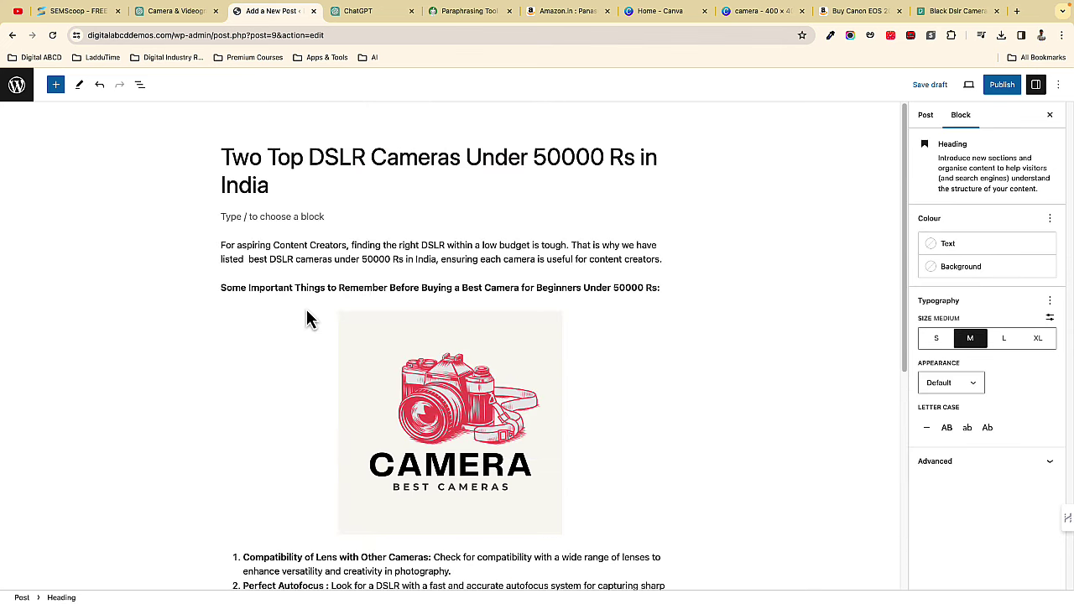
scroll(308, 315, down, 4)
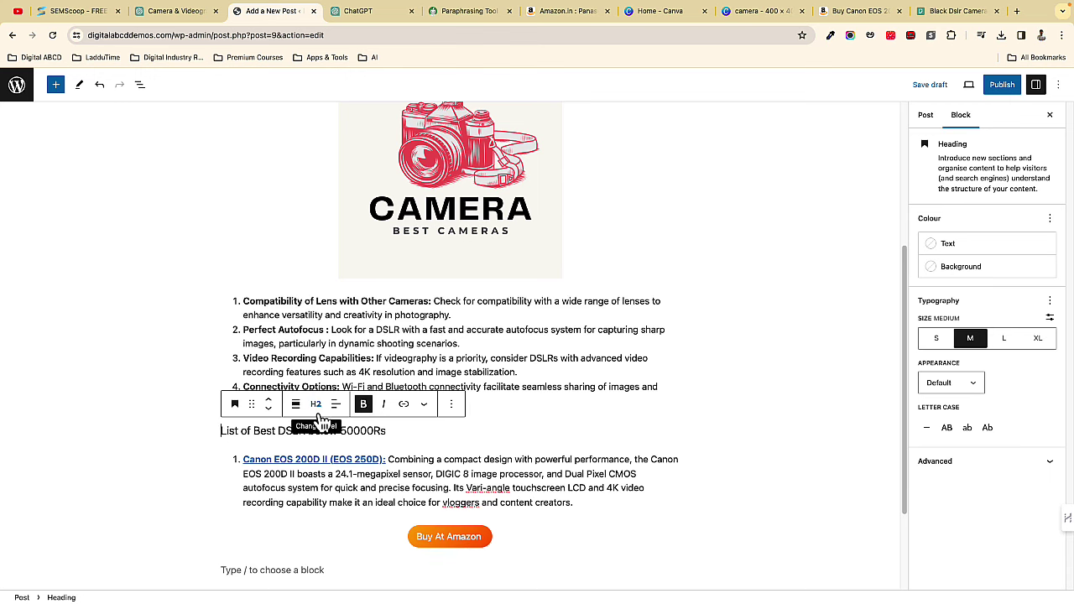
scroll(321, 419, up, 4)
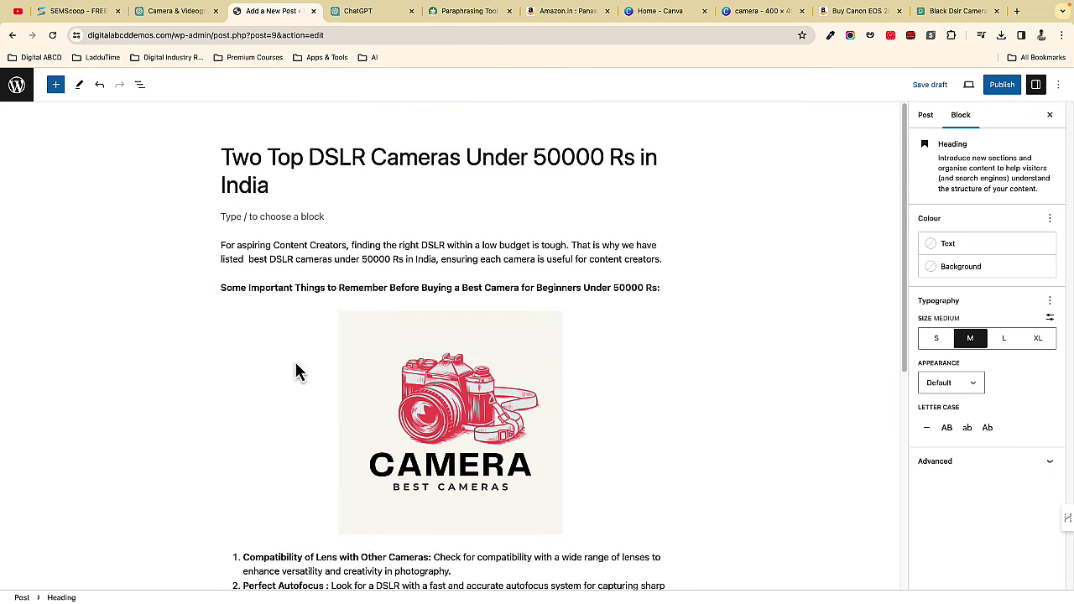
click(269, 156)
drag(265, 153, 295, 199)
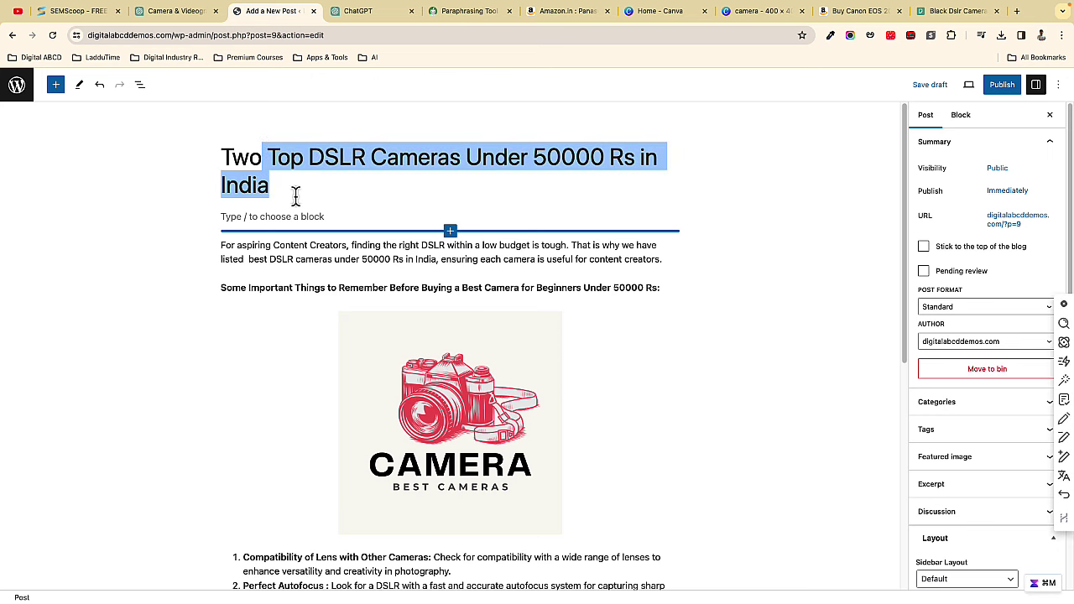
scroll(307, 331, down, 5)
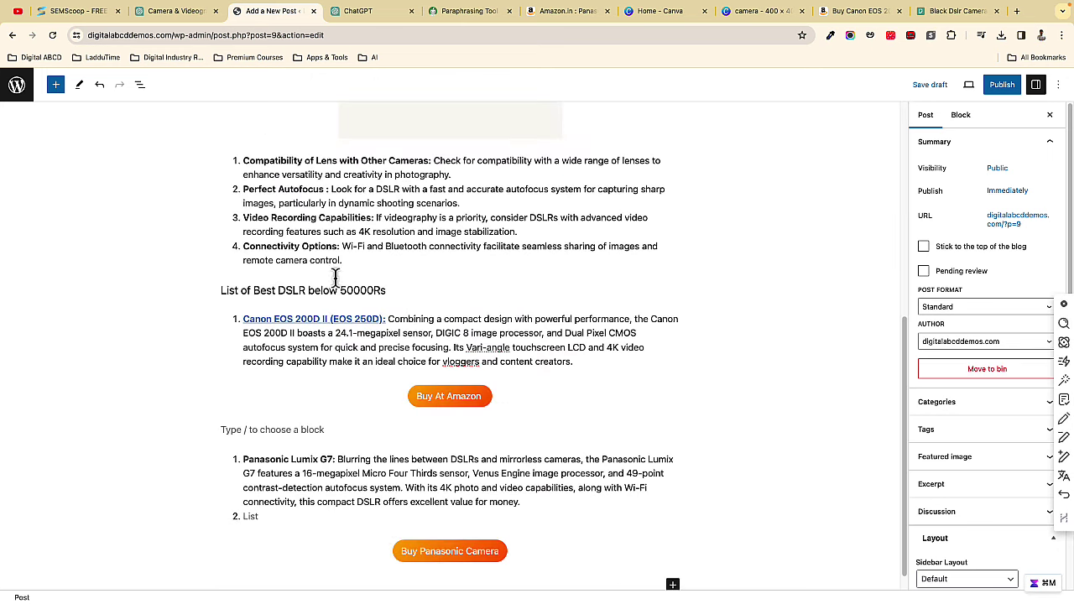
click(400, 290)
scroll(394, 335, up, 5)
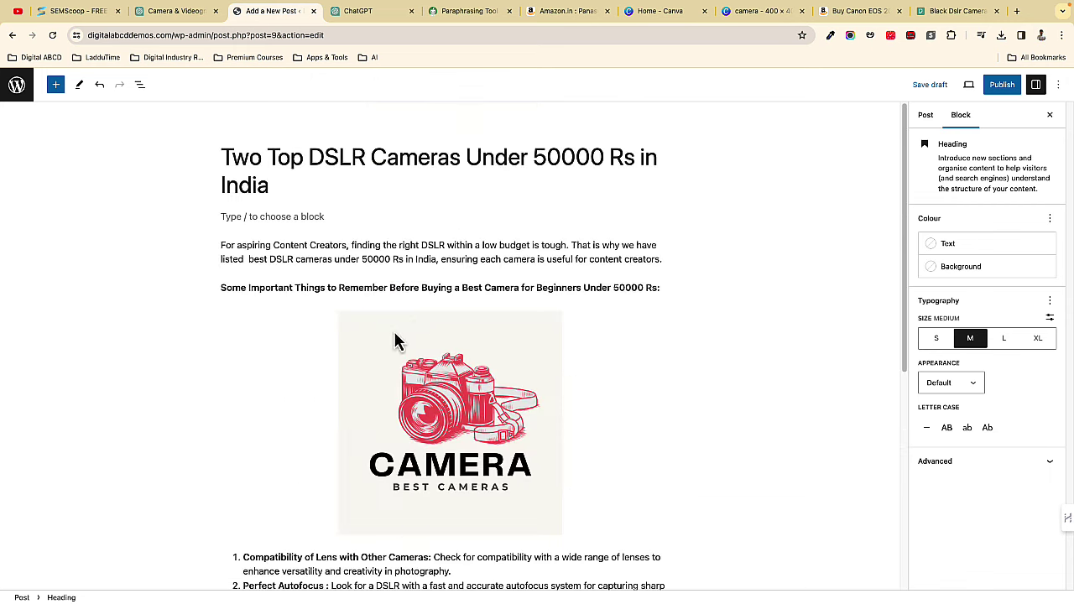
drag(308, 165, 638, 189)
scroll(367, 268, down, 1)
scroll(367, 268, down, 1)
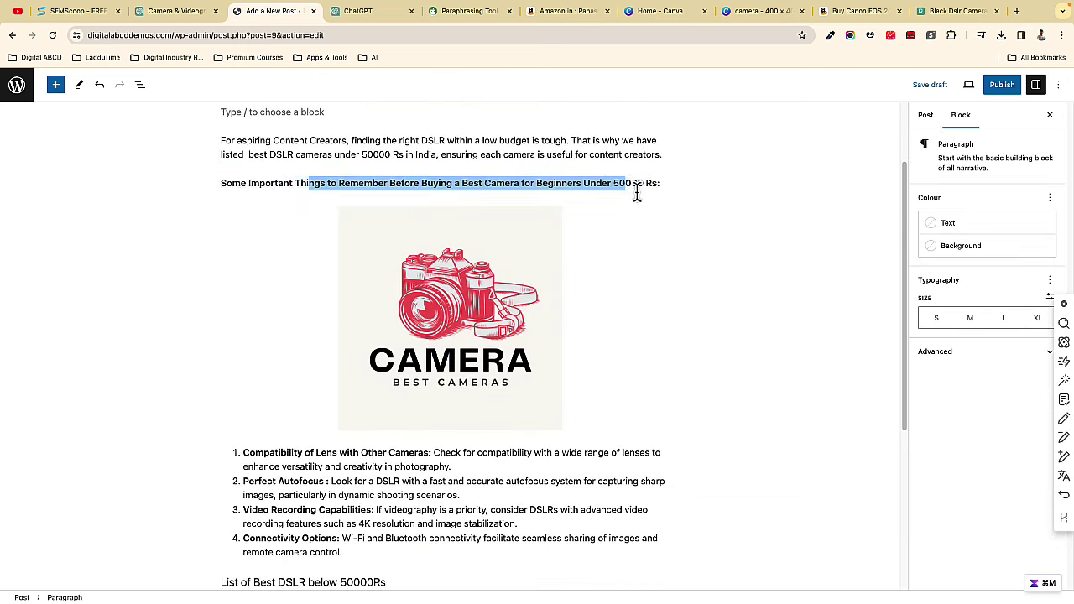
scroll(183, 396, down, 4)
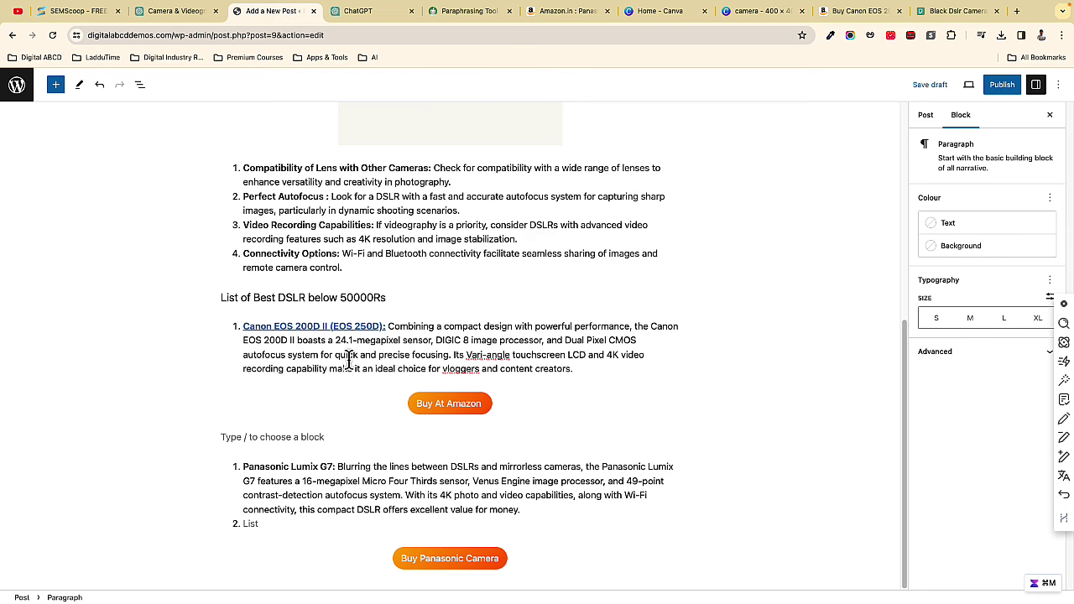
- Append "So, canon 200d is undoubetdly one of the best dslr cameras under 50000 Rs." to the Canon EOS 200D II description
click(470, 334)
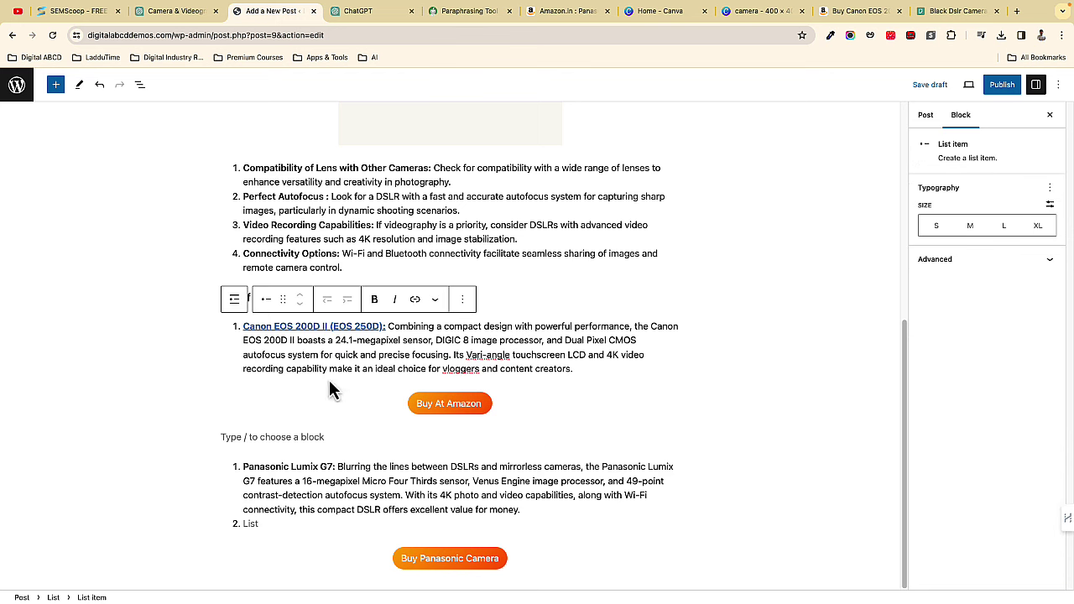
click(594, 376)
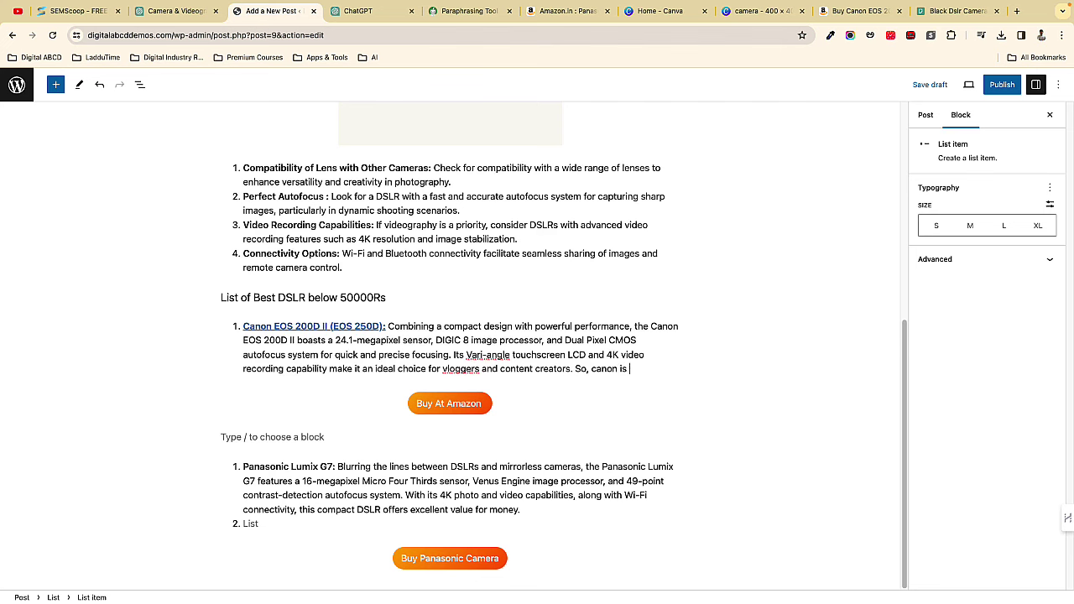
text(ves)
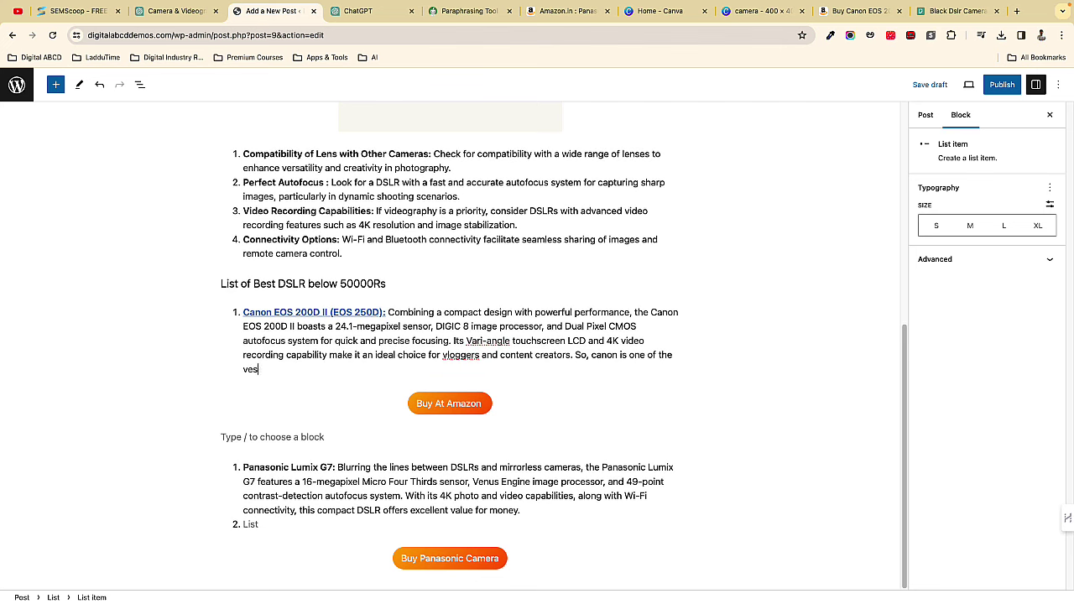
key(BackSpace)
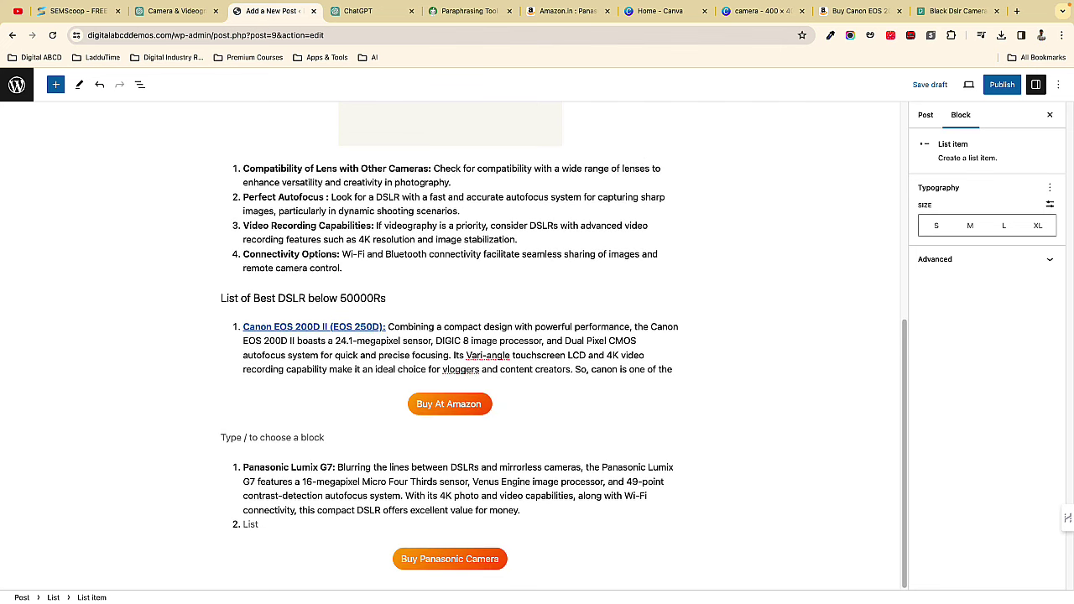
text(best dslr cameras under)
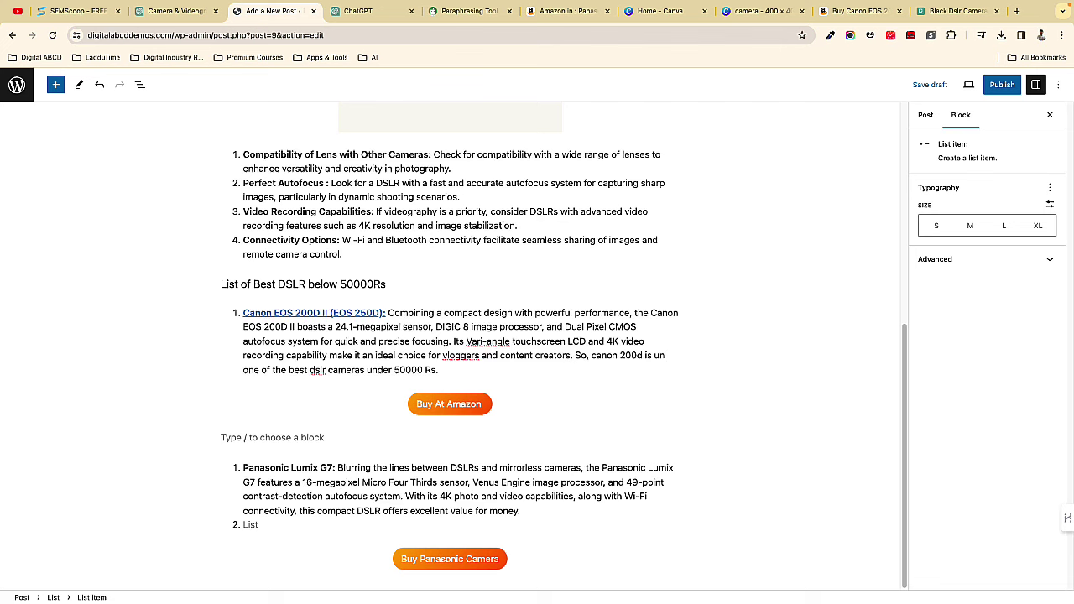
text(ndoubetd)
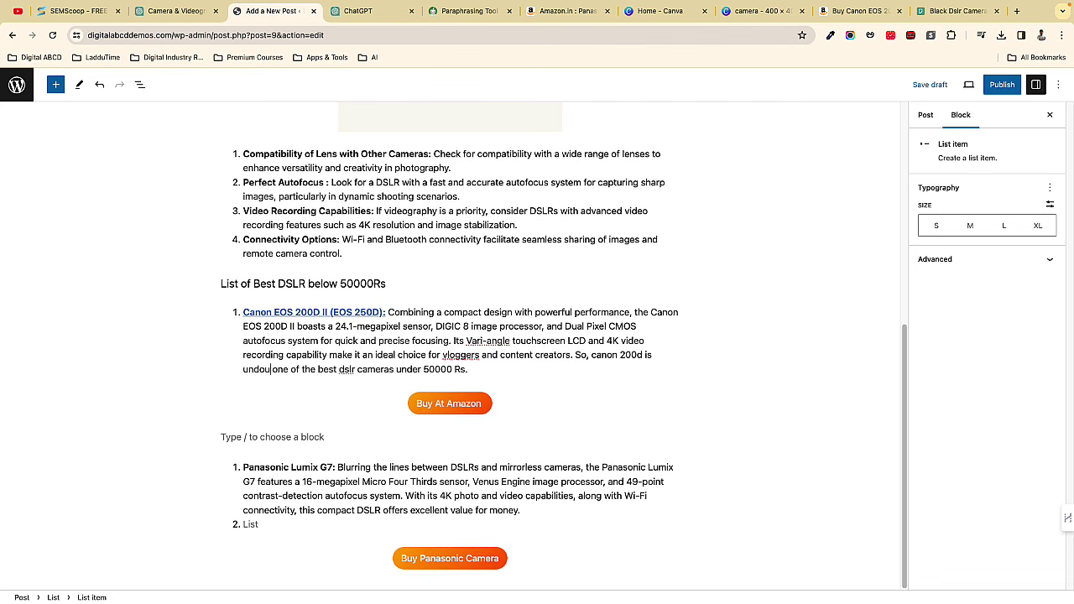
text(ly)
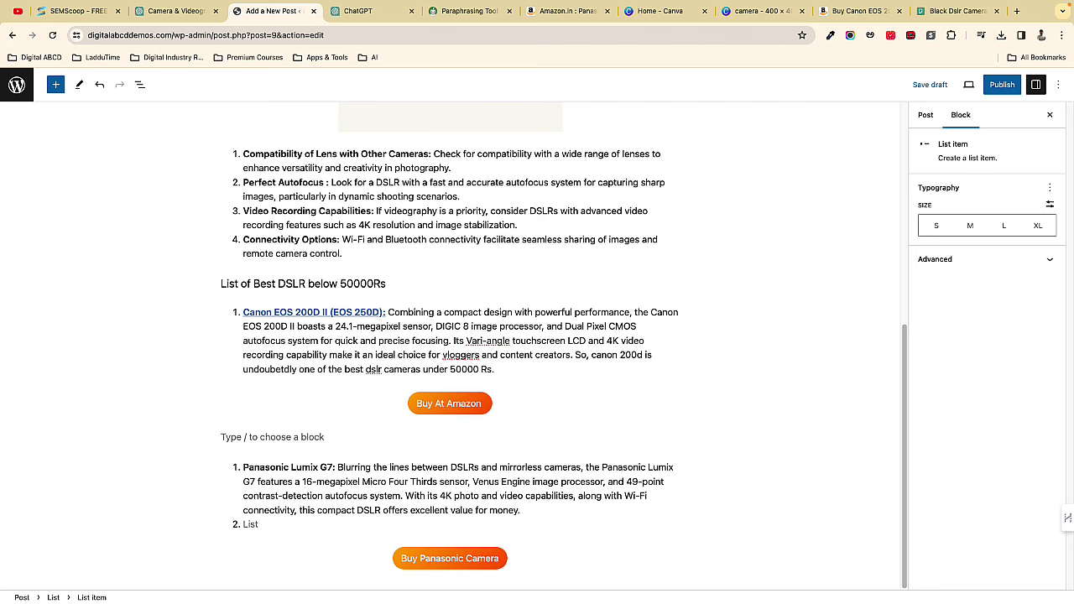
- Correct the misspelled word to "undoubtedly" and change "dslr" to "DSLR" in the Canon description's closing sentence
right_click(279, 372)
click(307, 345)
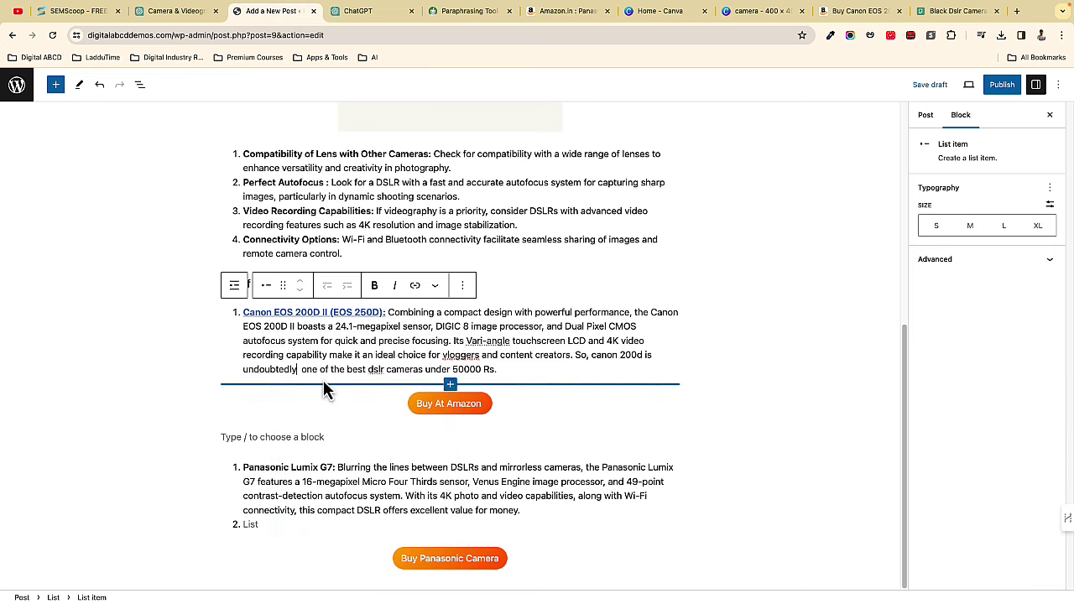
key(Delete)
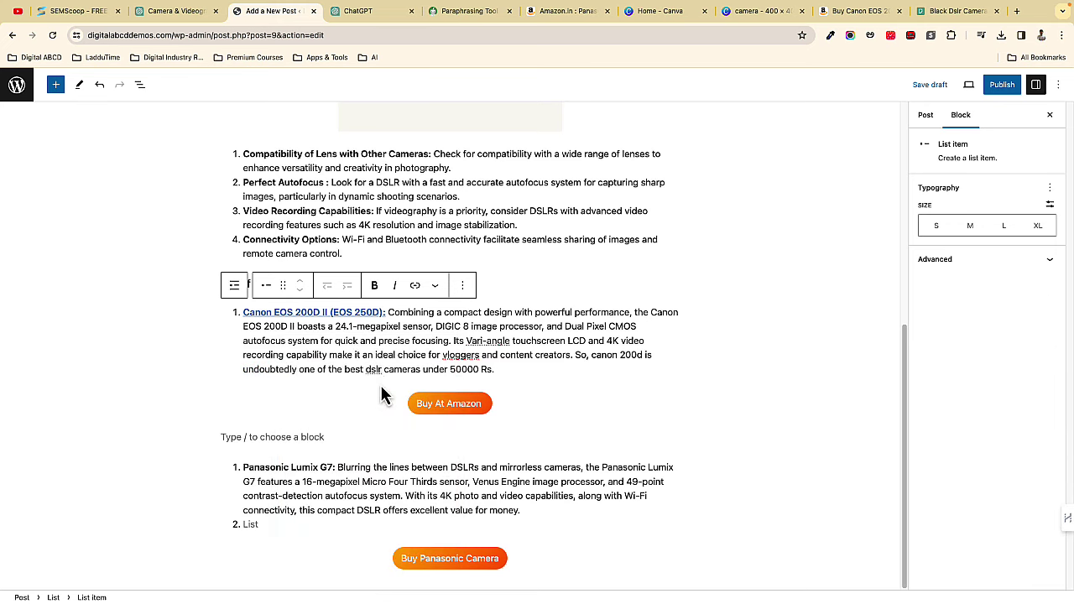
key(BackSpace)
key(BackSpace)
key(BackSpace)
text(DSLR)
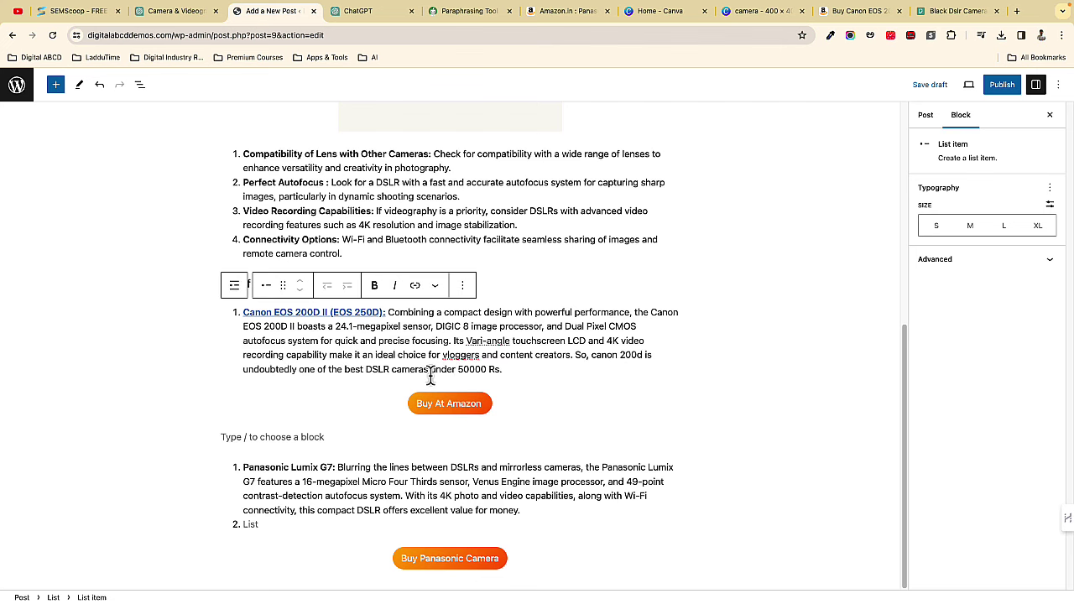
- Set the camera image's alternative text to "Best DSLR Cameras below 5000Rs in India" and highlight that text
scroll(431, 375, up, 5)
scroll(361, 209, up, 5)
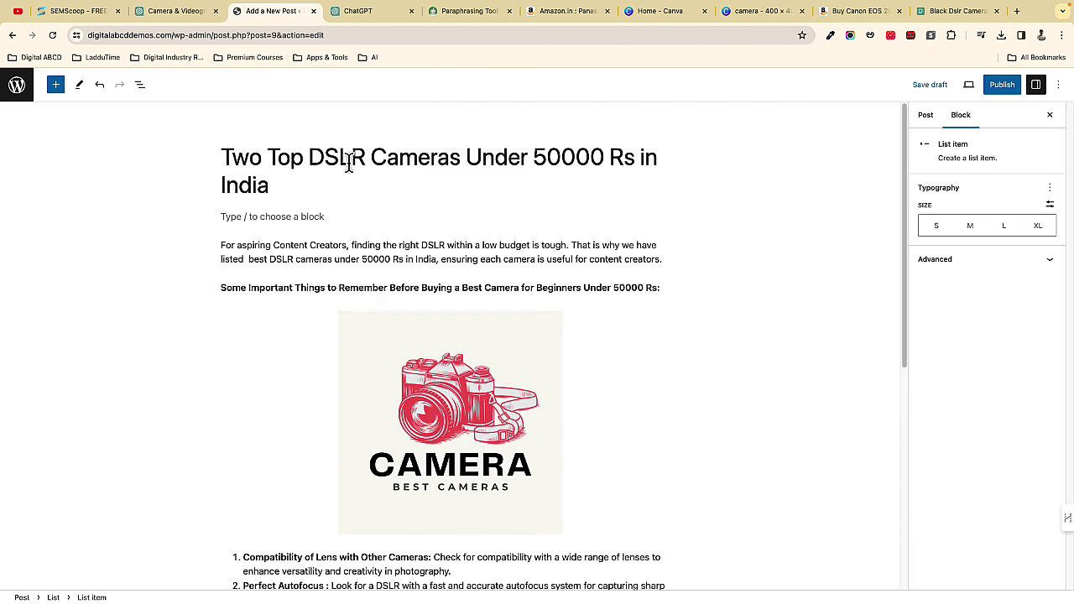
scroll(344, 159, down, 10)
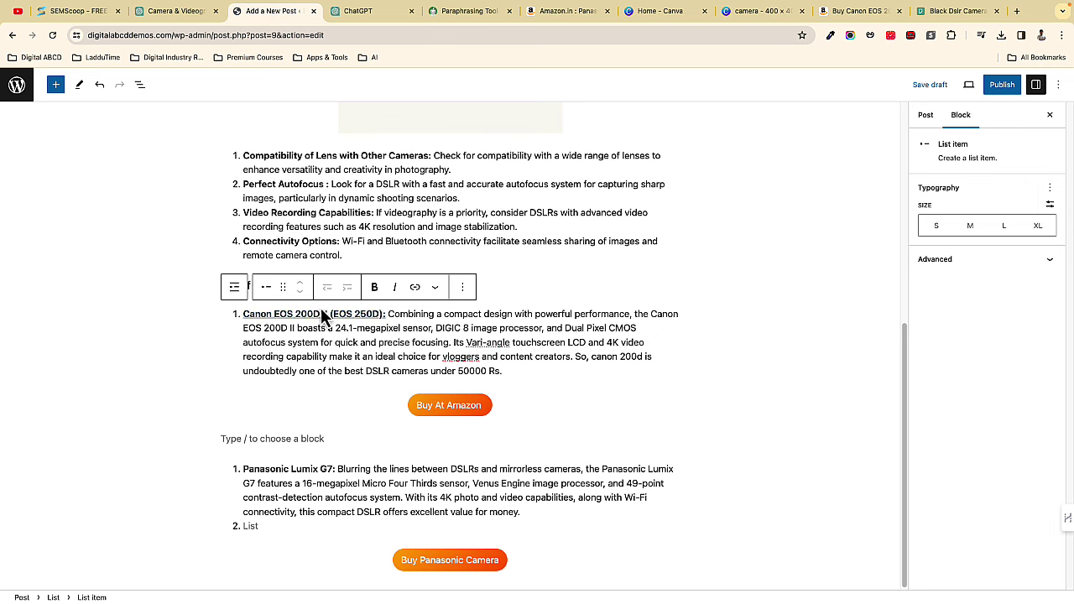
scroll(362, 449, up, 5)
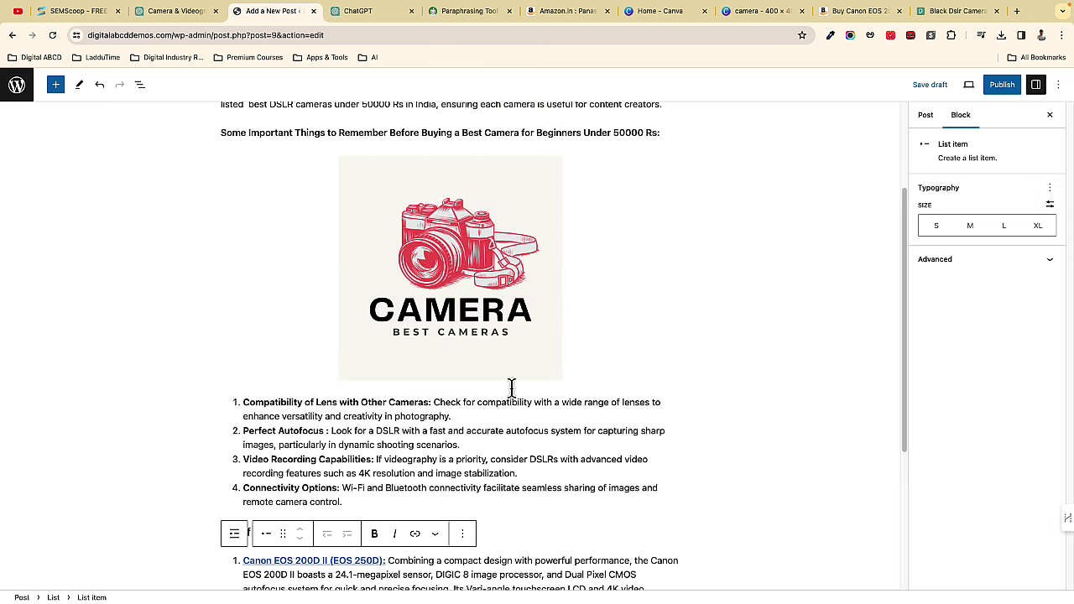
click(379, 294)
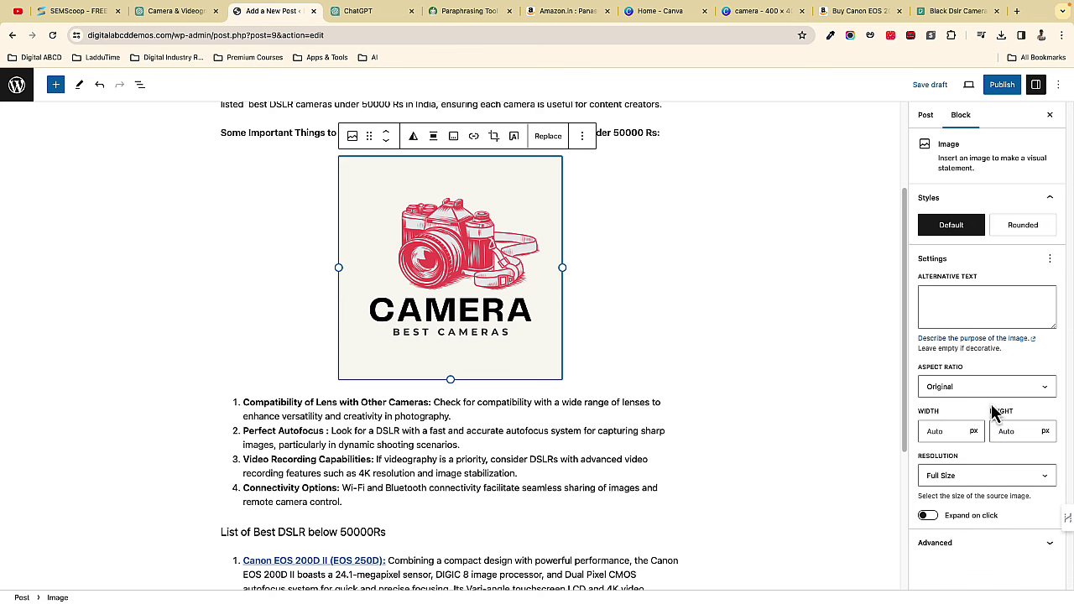
click(936, 310)
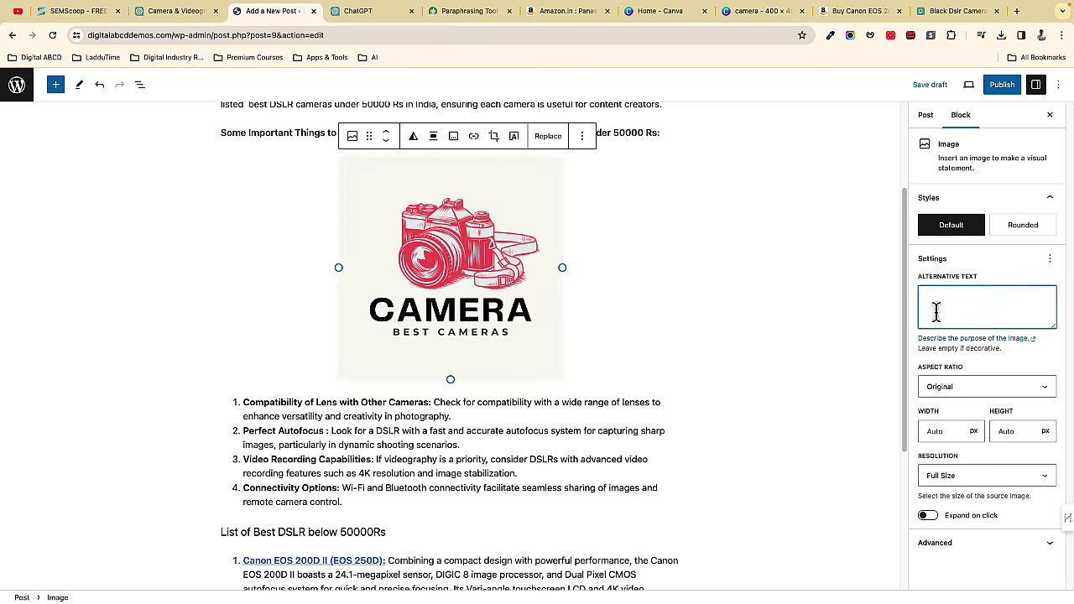
text(Best DSLR Cameras below 5000Rs in India)
drag(924, 296, 947, 310)
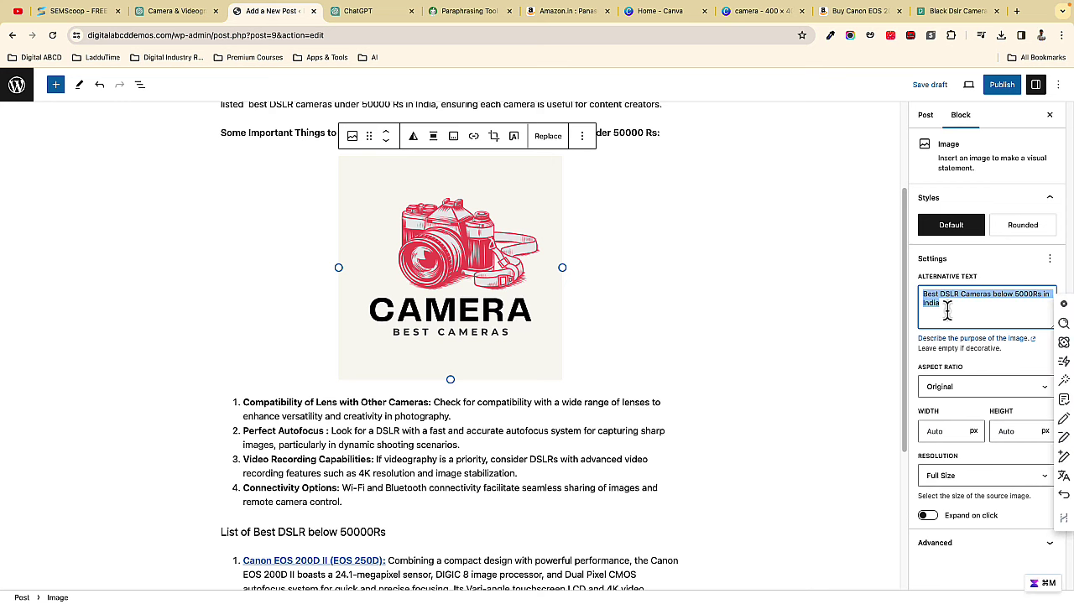
click(947, 313)
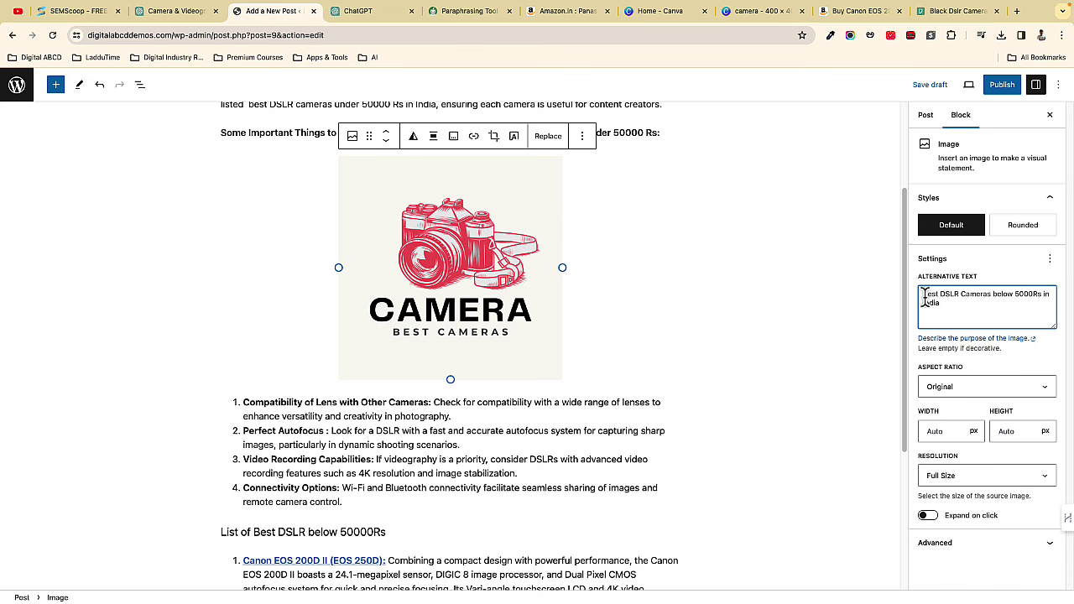
drag(924, 295, 947, 307)
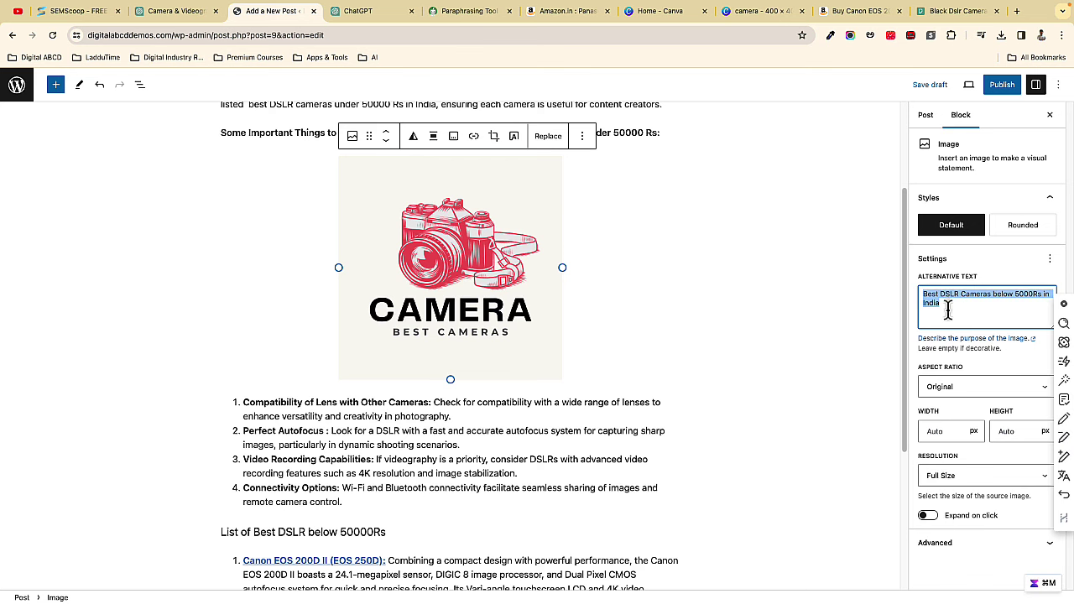
click(948, 310)
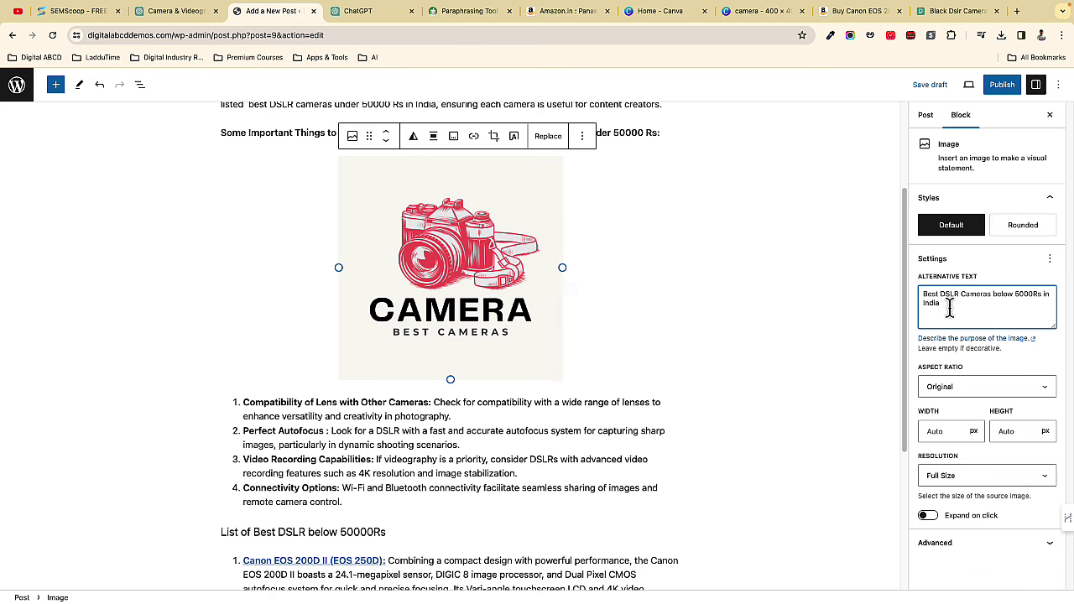
drag(941, 309, 923, 296)
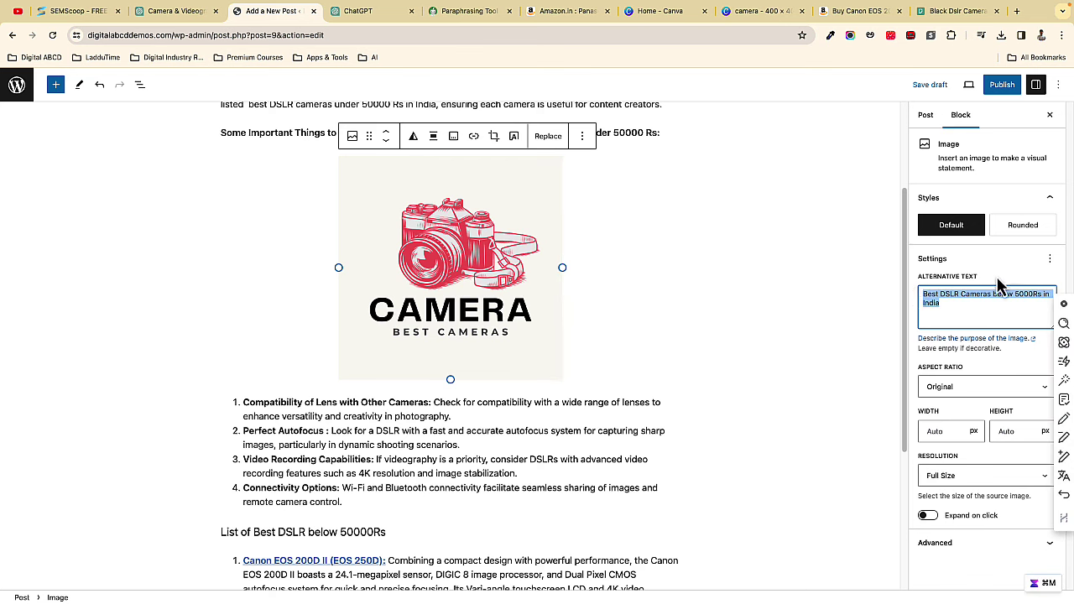
click(953, 312)
click(678, 344)
scroll(547, 503, up, 2)
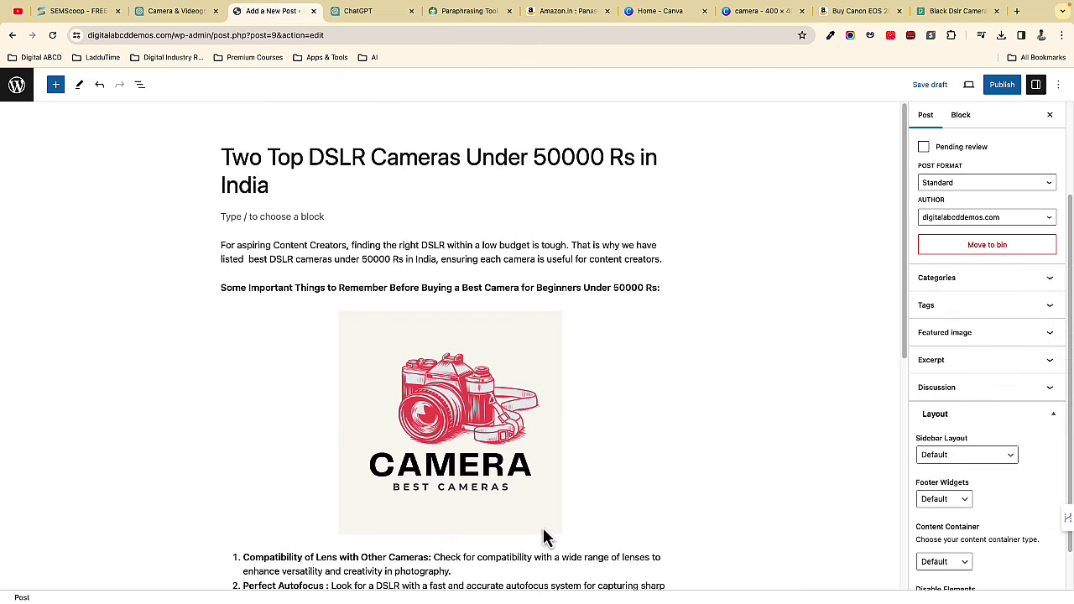
click(468, 449)
click(717, 406)
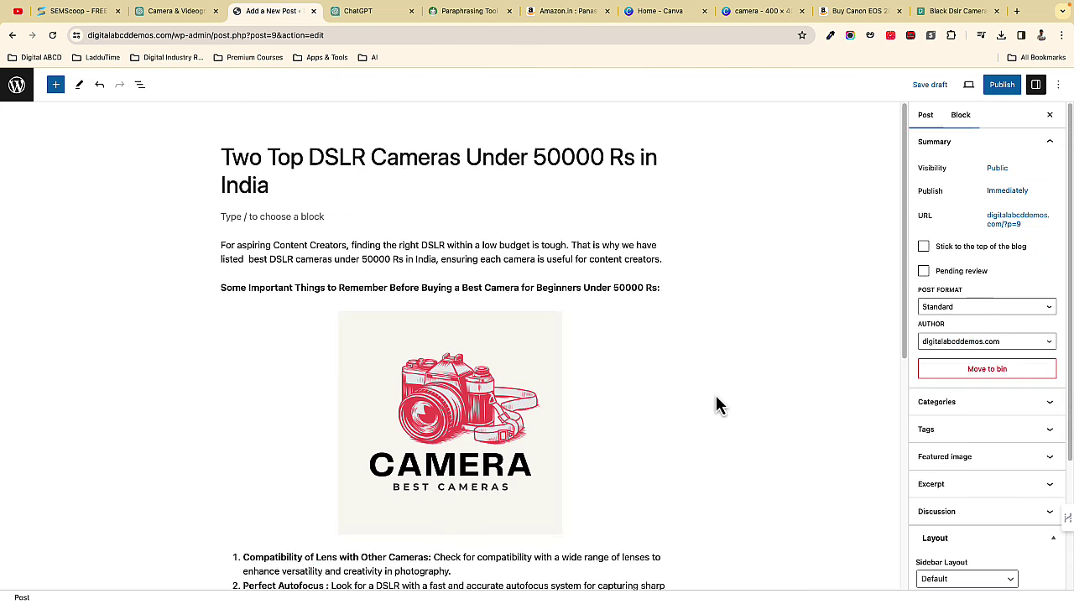
- Pick camera-1.png from the media library for the featured image and set its alt text to "Best Budget Cameras for Creators in India"
scroll(782, 243, down, 2)
scroll(1007, 294, down, 3)
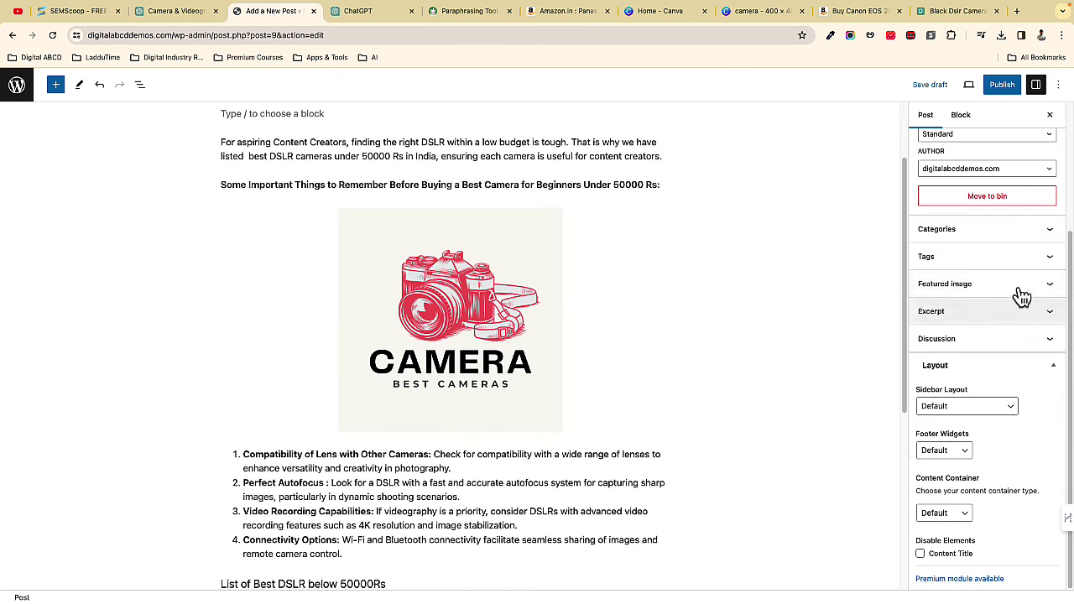
click(973, 283)
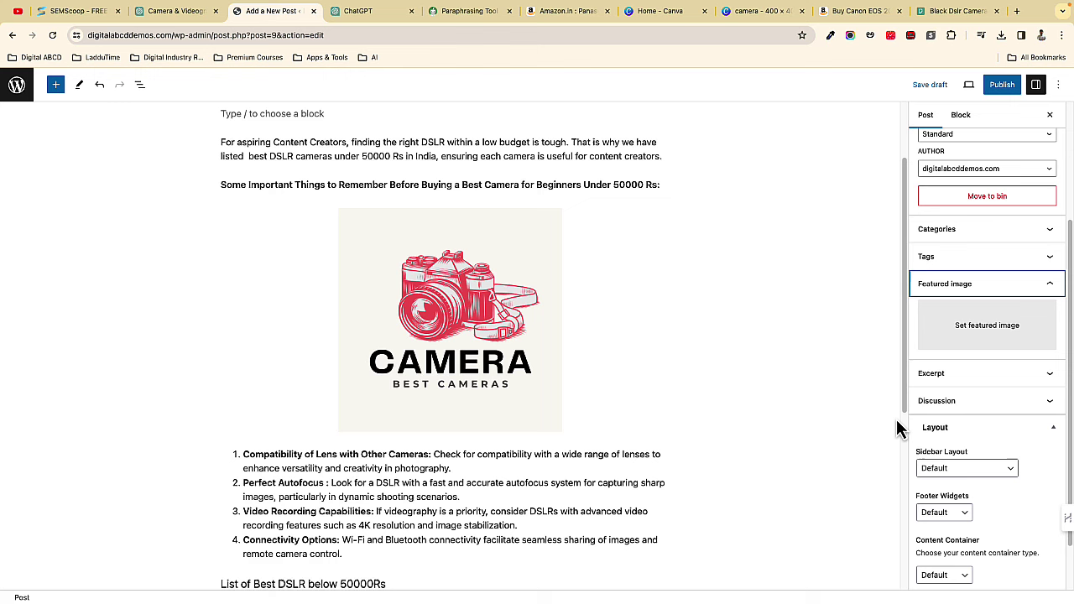
click(973, 344)
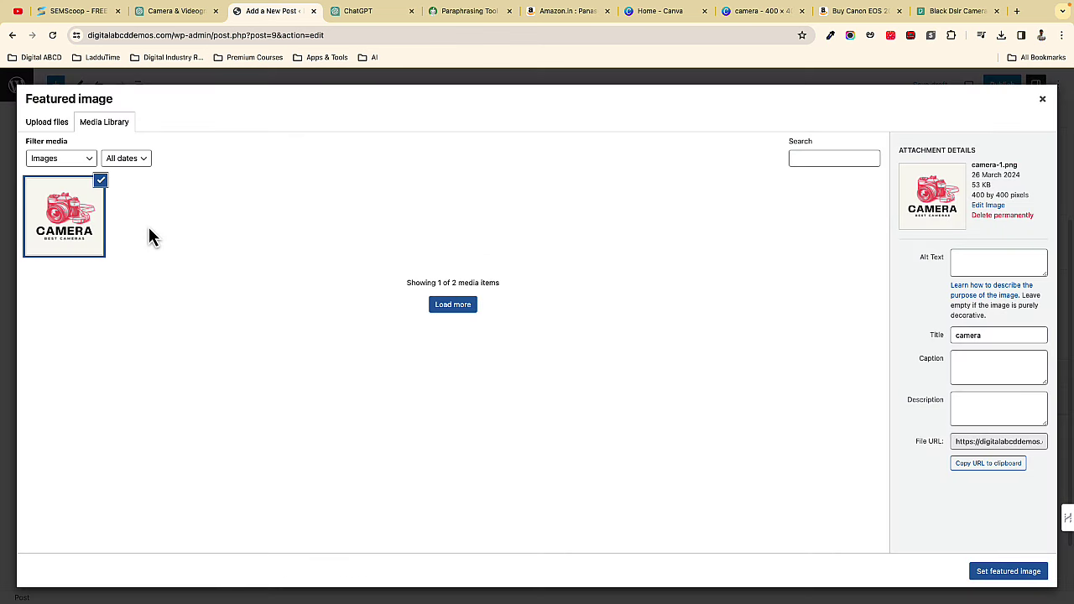
click(966, 266)
text(Best Budget Cameras for Creators in India)
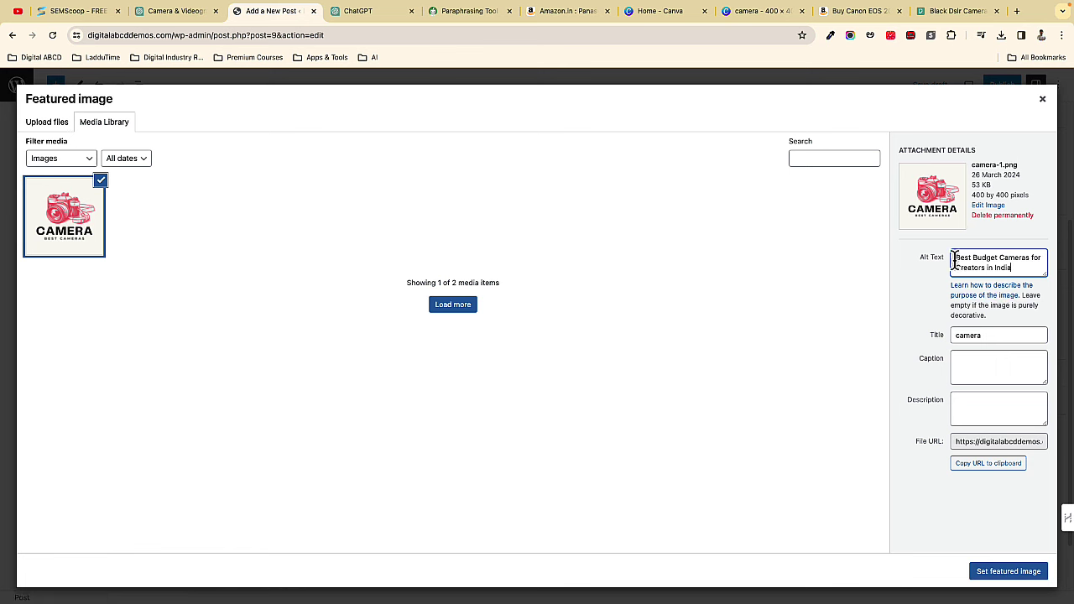
drag(955, 261, 1013, 269)
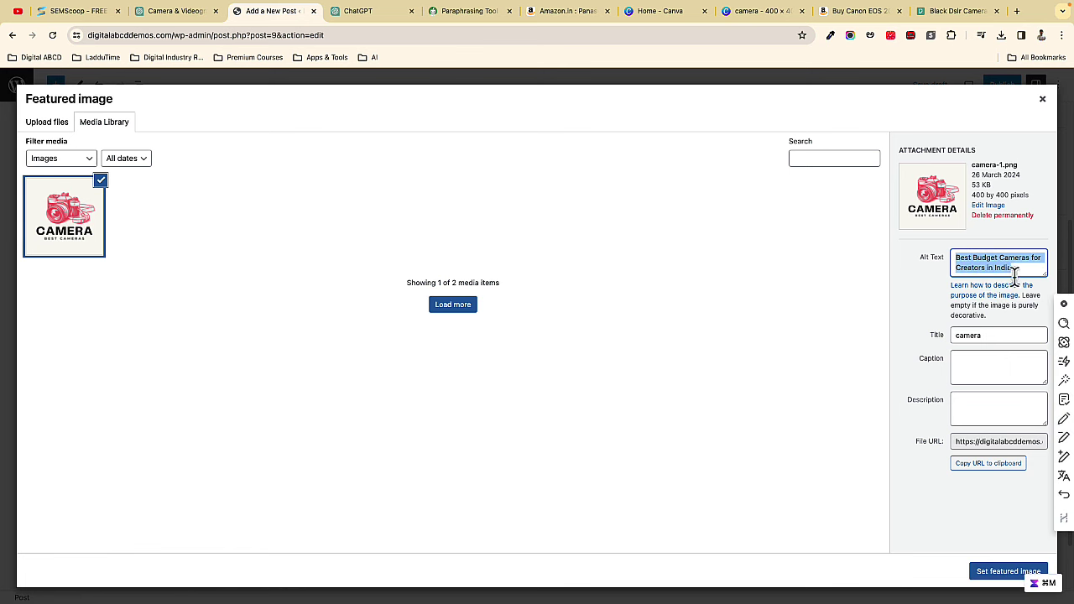
click(1015, 270)
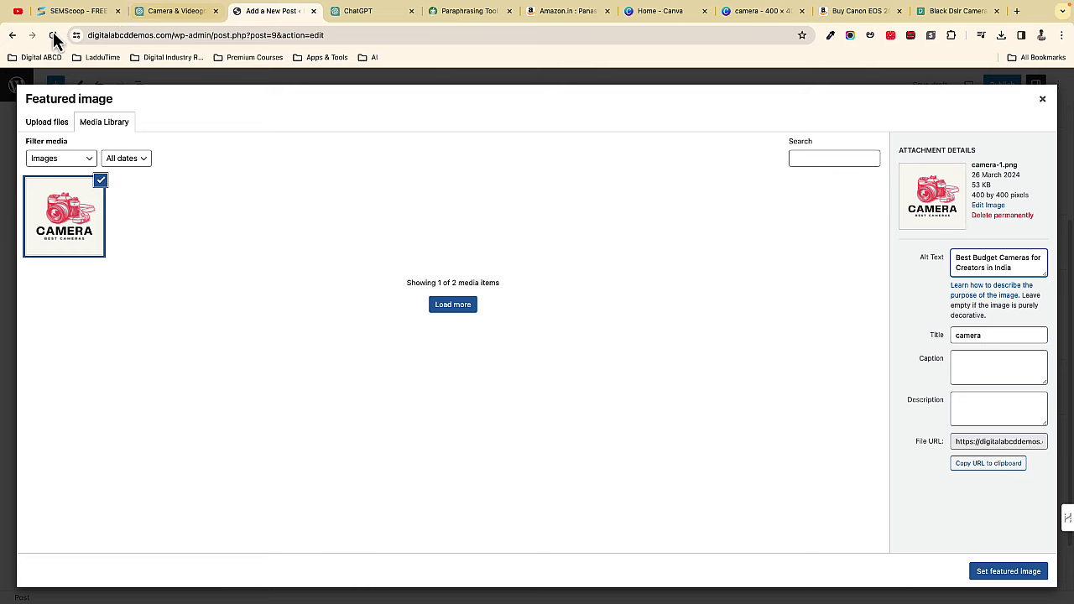
- Check the keyword ideas in SEMScoop, then return to the post and apply the selected camera image as its featured image
click(69, 11)
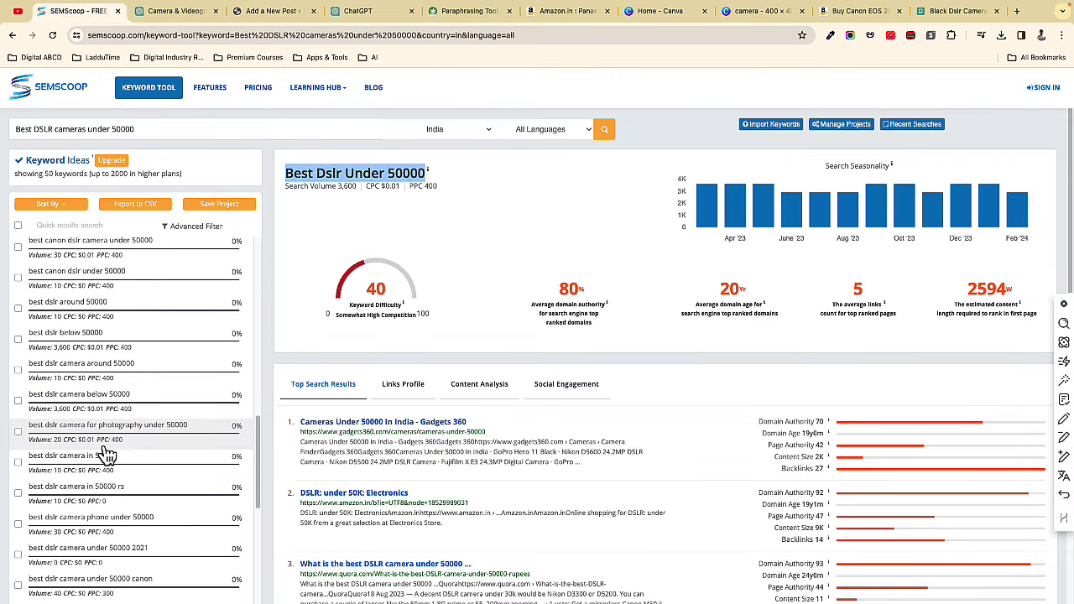
scroll(142, 449, up, 4)
click(270, 11)
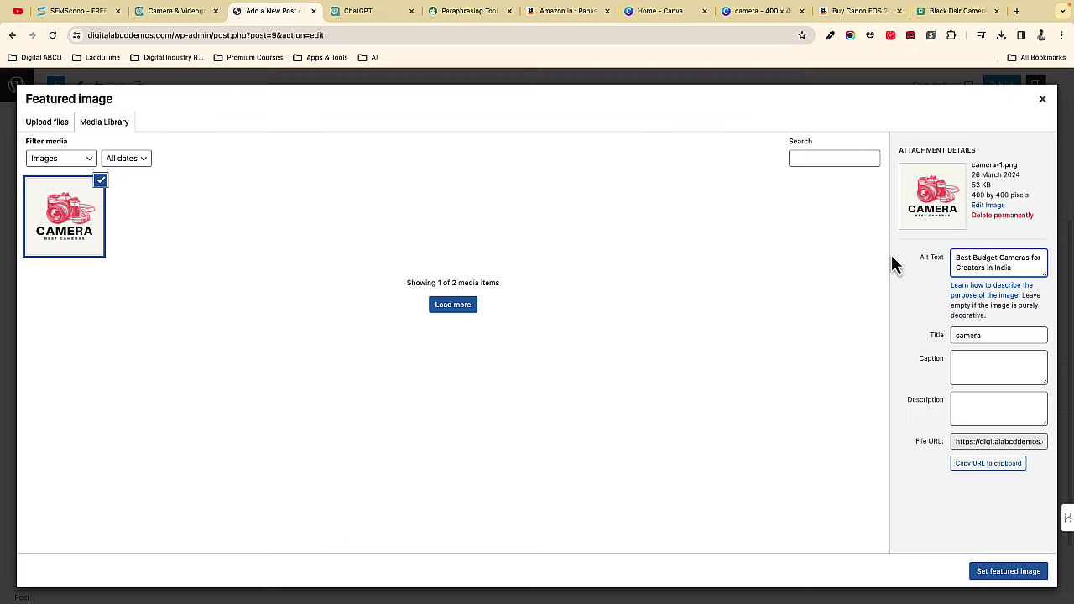
drag(957, 260, 1012, 273)
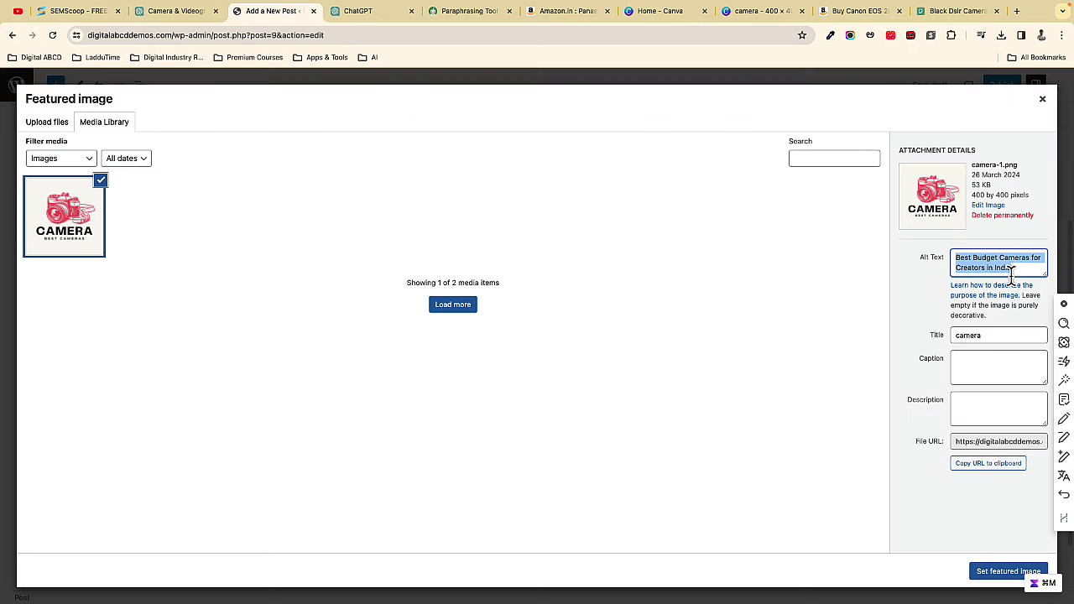
click(954, 335)
key(Escape)
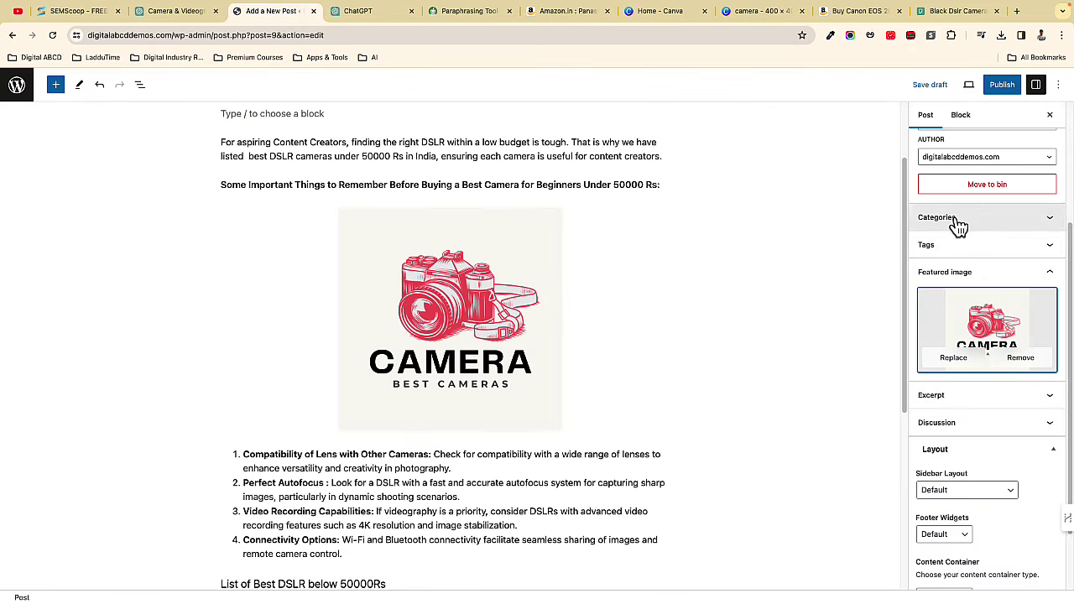
- Add a new post category named "Camera Reviews" without a parent category
click(957, 218)
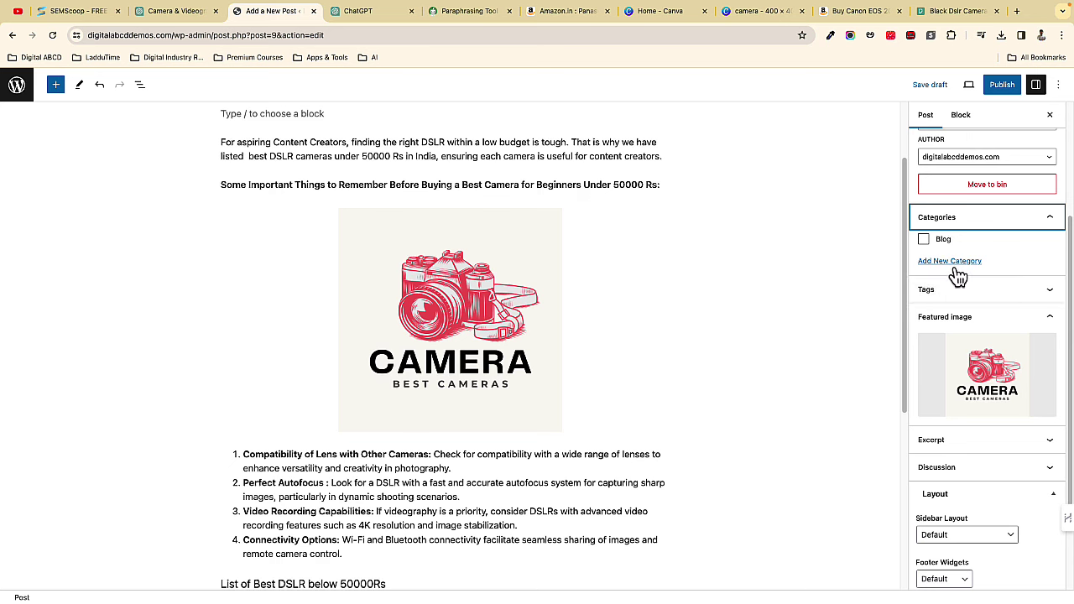
click(952, 262)
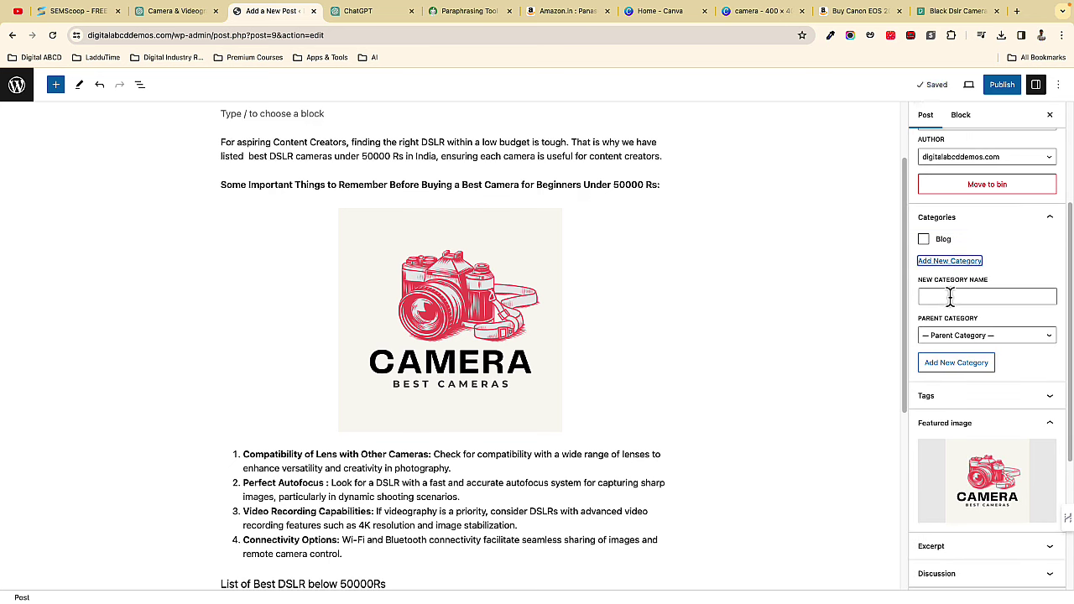
click(950, 297)
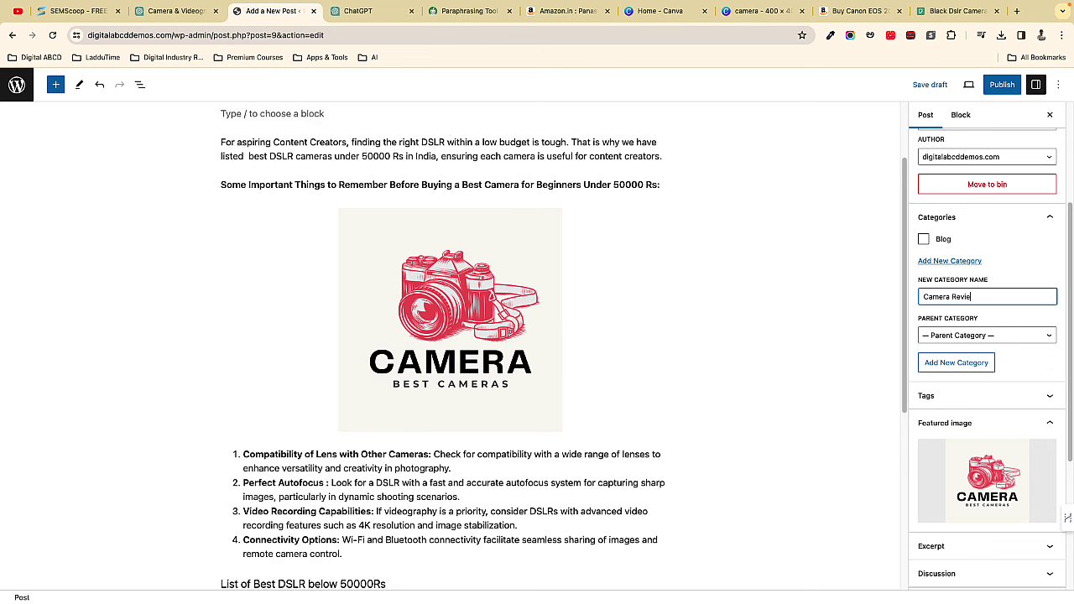
click(957, 365)
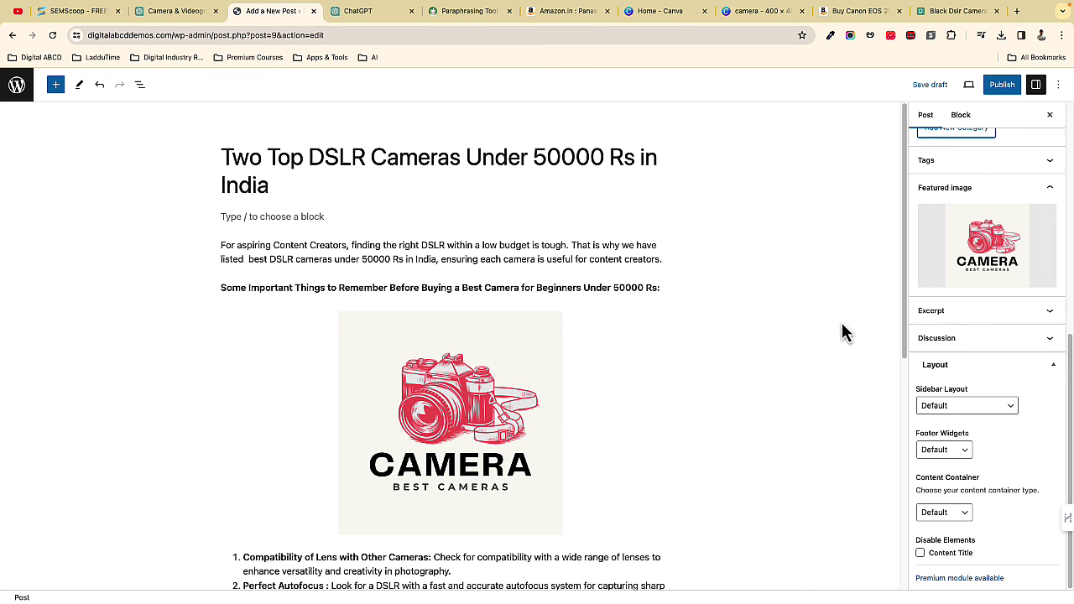
- Publish the post "Two Top DSLR Cameras Under 50000 Rs in India" and confirm the pre-publish check
click(1003, 92)
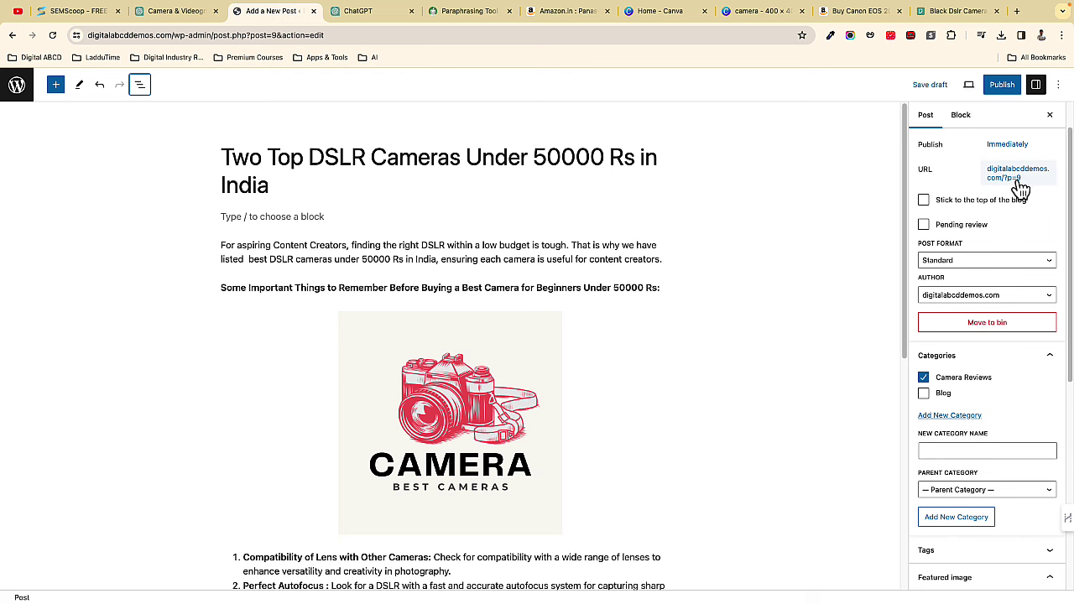
click(1001, 84)
click(975, 89)
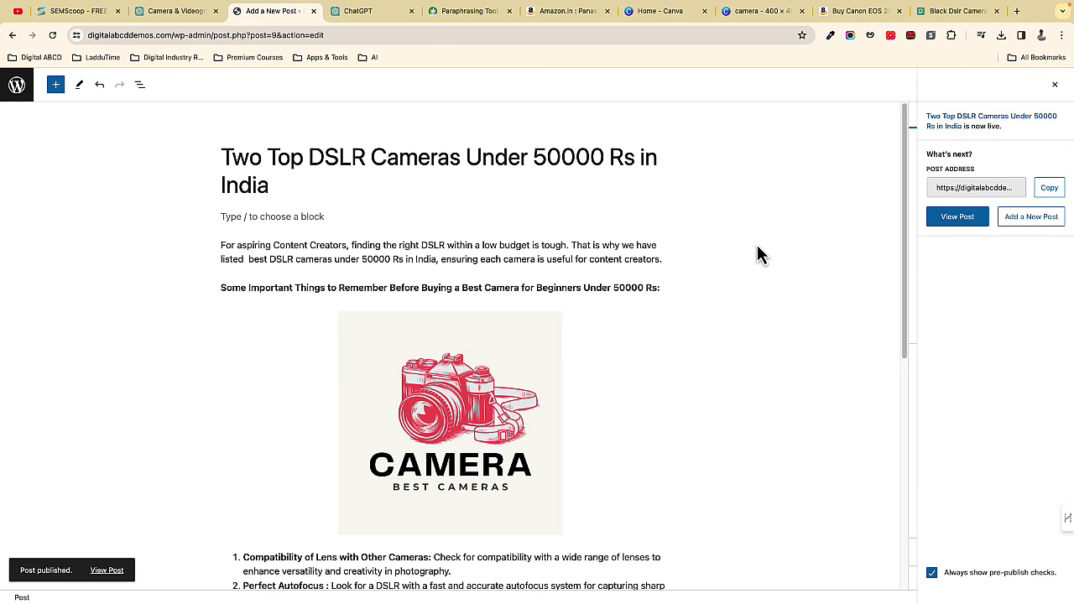
- View the published post and highlight the slug part of its web address
click(979, 223)
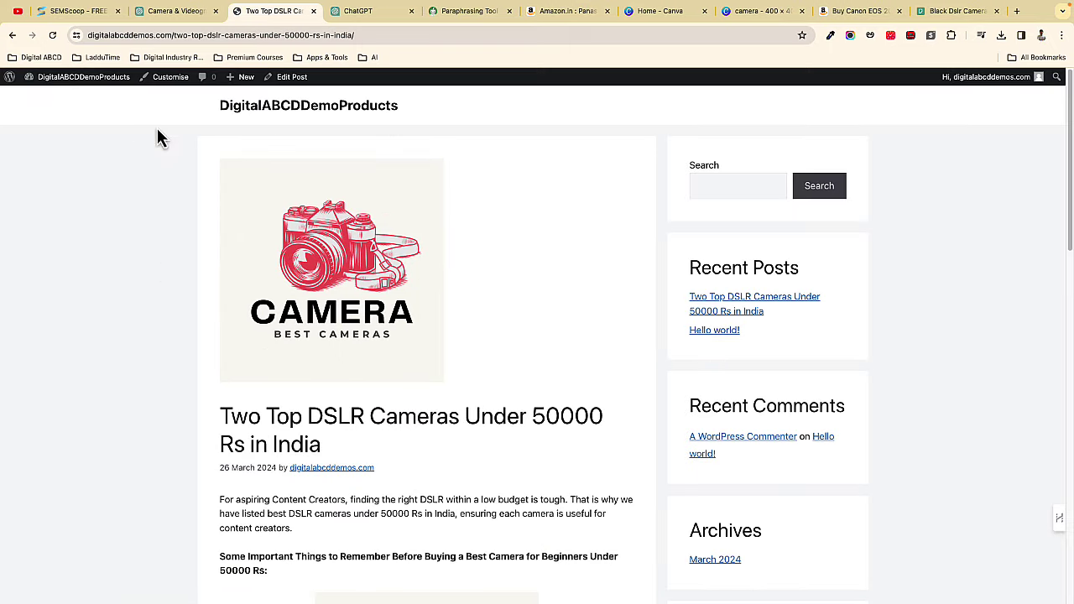
click(126, 36)
click(176, 36)
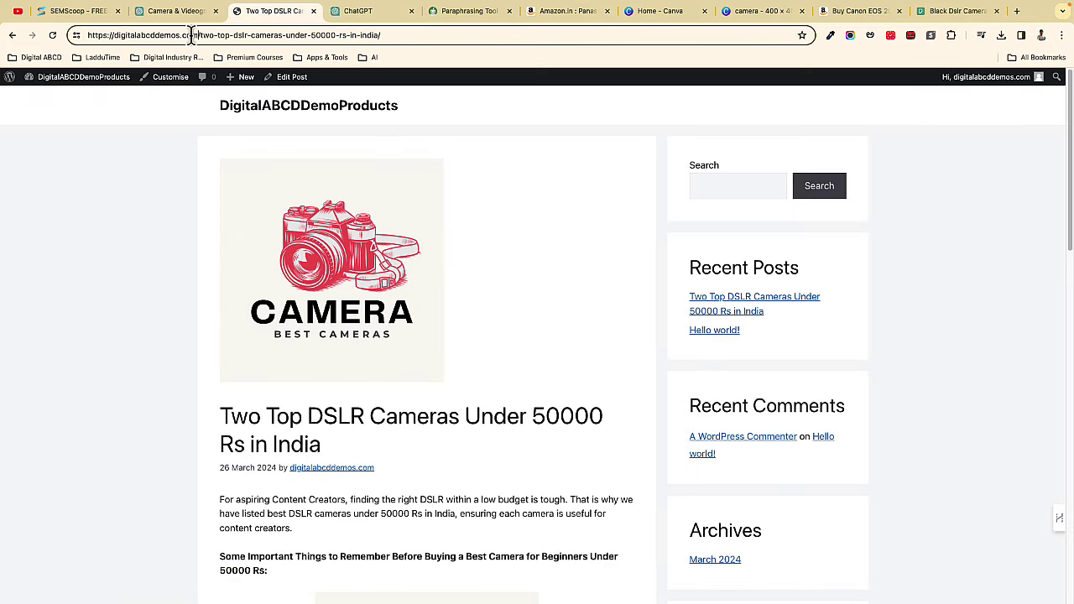
drag(198, 36, 385, 37)
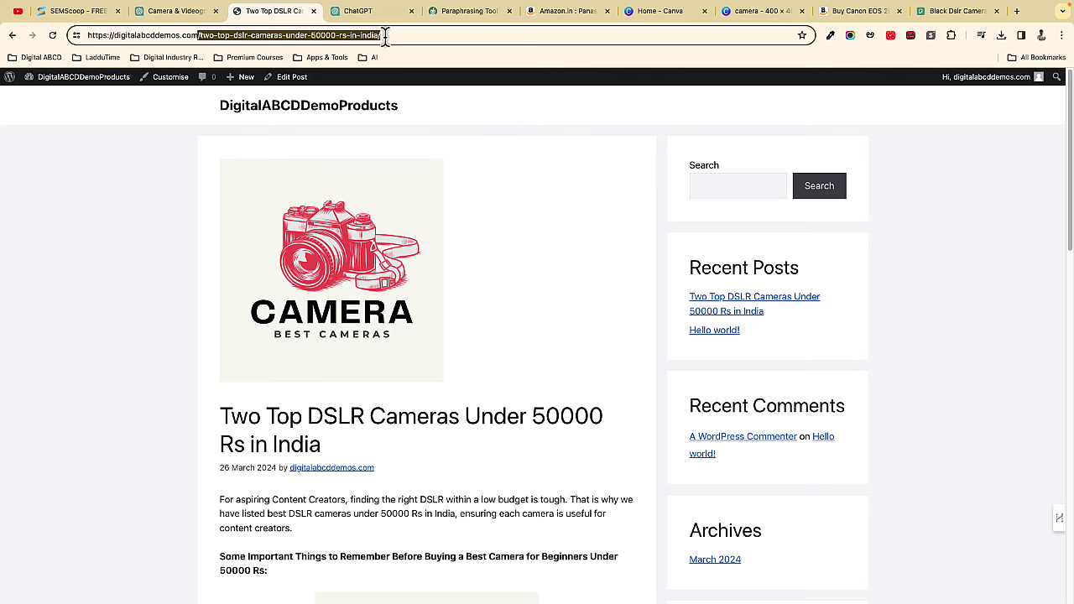
click(202, 265)
- Look through the live post and the way it is listed on the site's home page
scroll(277, 323, down, 5)
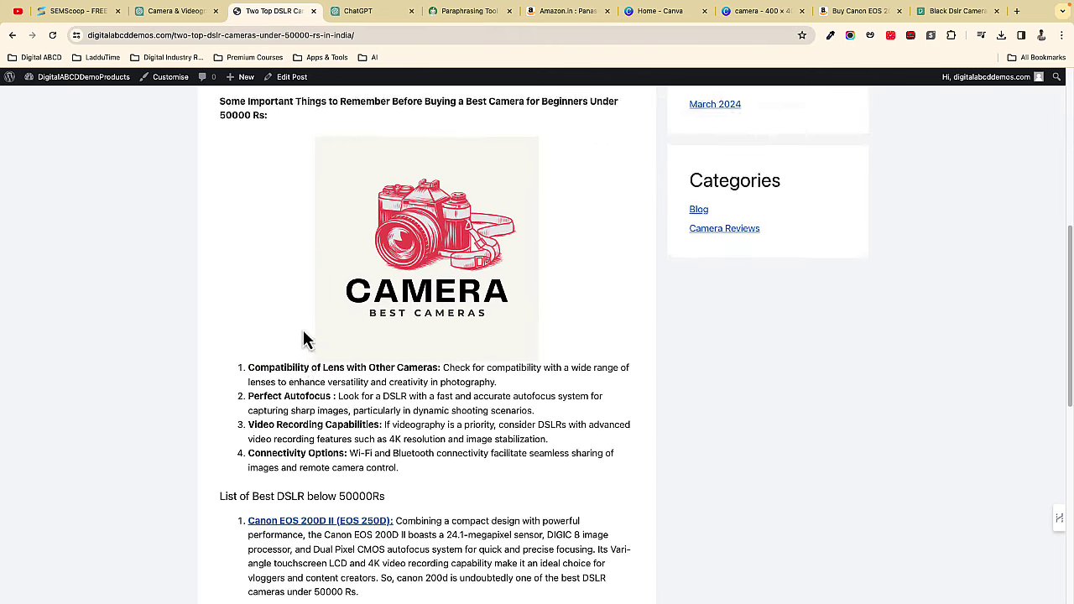
scroll(290, 336, down, 3)
key(alt+Left)
scroll(185, 338, down, 1)
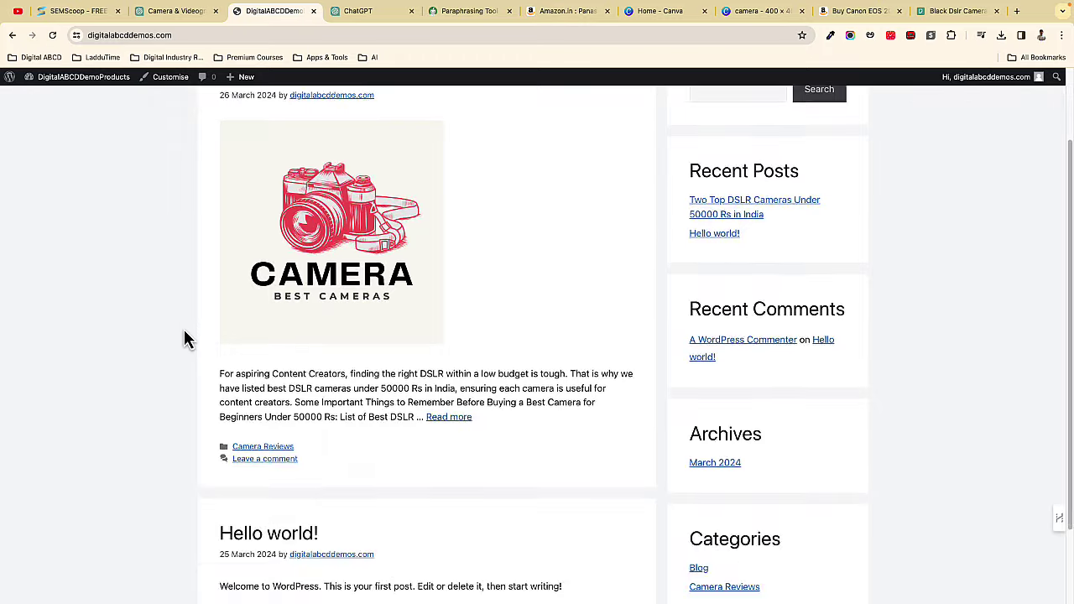
scroll(185, 338, down, 2)
scroll(242, 333, up, 5)
- Reopen the live post from the home page and test the Canon camera's "Buy At Amazon" button
click(427, 178)
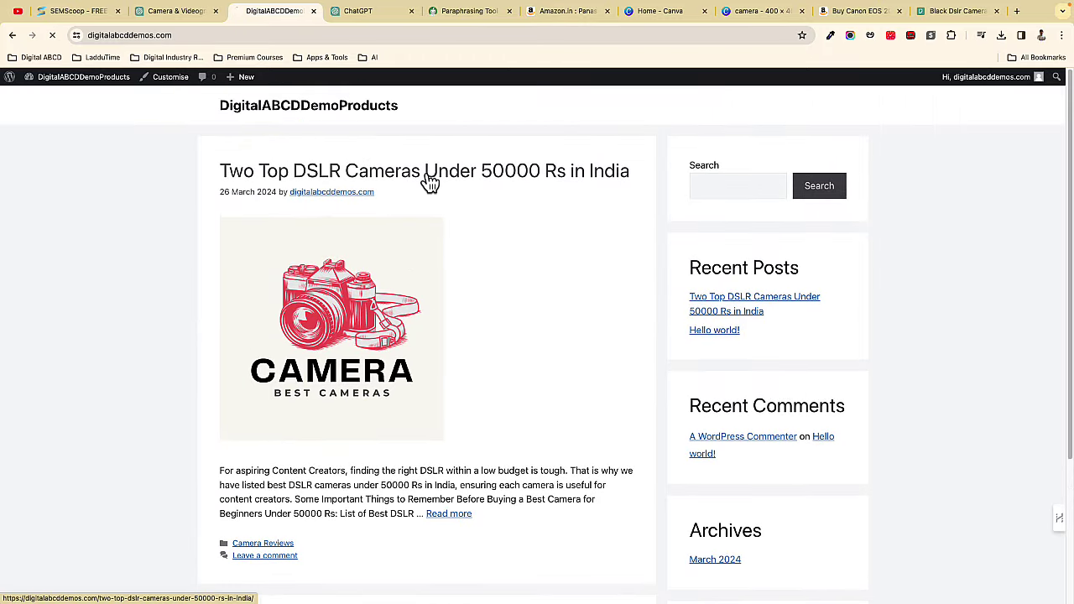
scroll(264, 299, down, 2)
scroll(358, 342, down, 3)
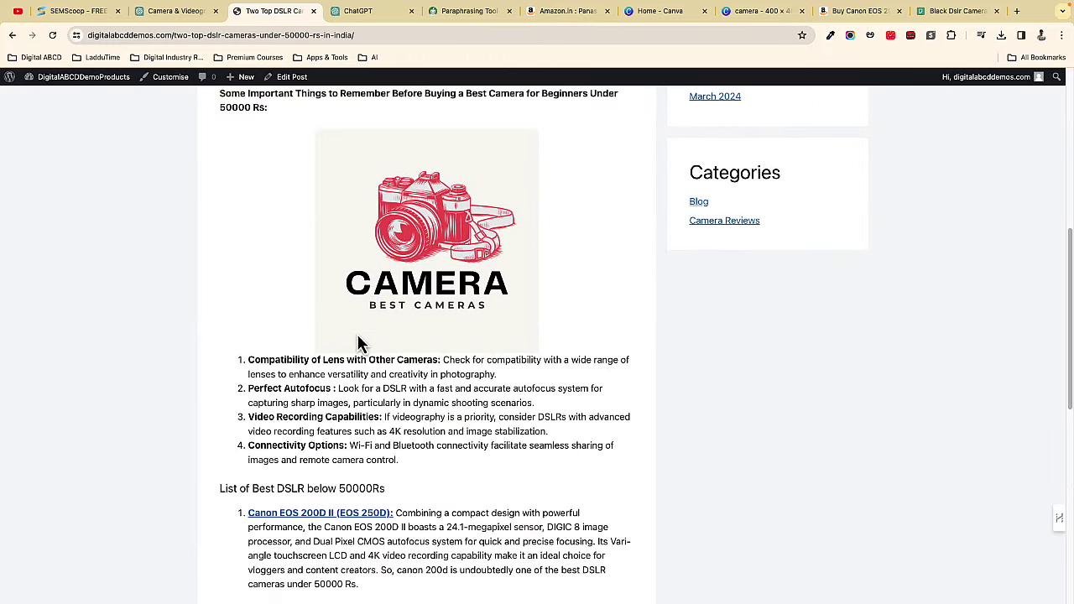
scroll(358, 343, down, 10)
scroll(480, 312, up, 1)
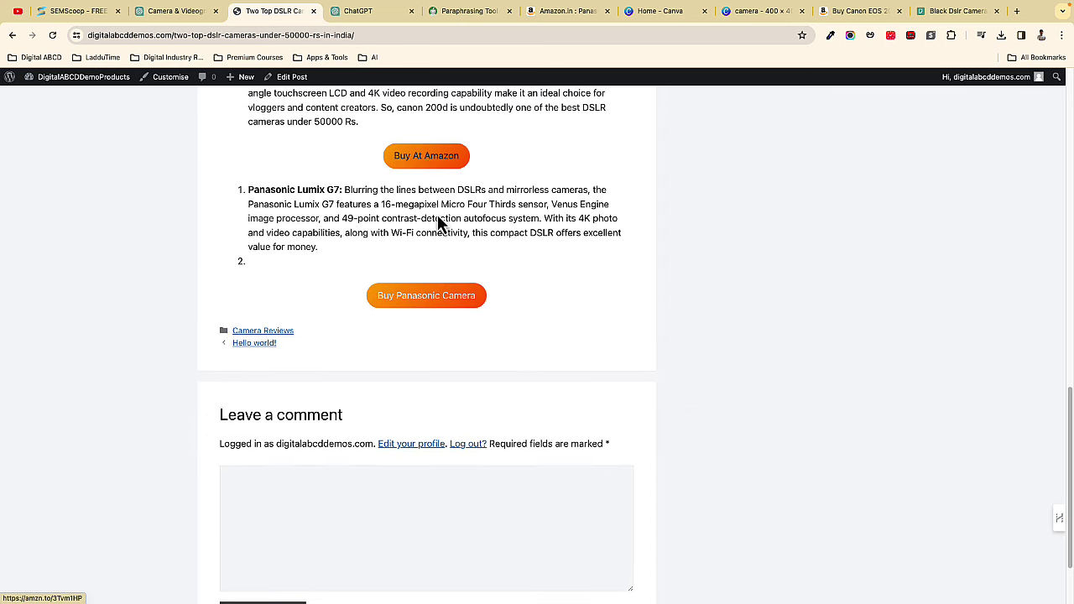
click(427, 156)
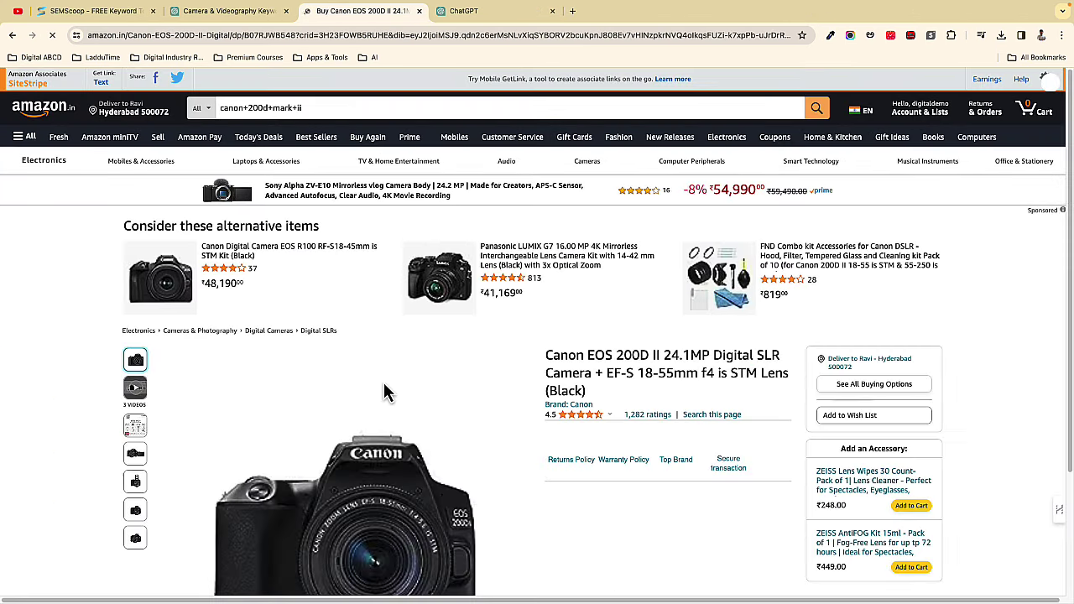
mouse_move(344, 431)
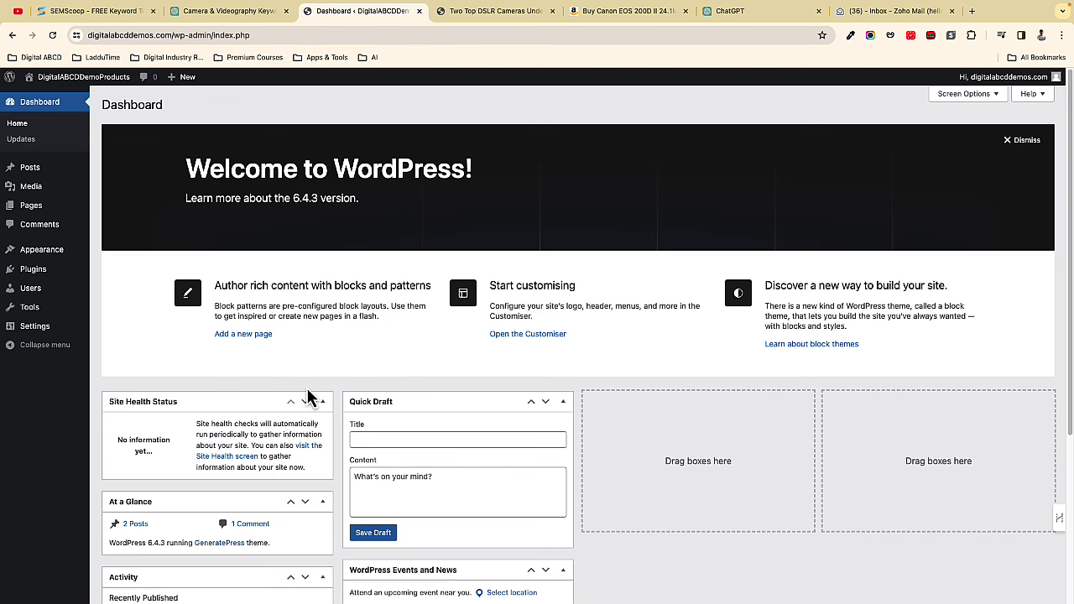
- Find the NicheTable comparison table plugin, install and activate it, and skip its notification opt-in
mouse_move(80, 270)
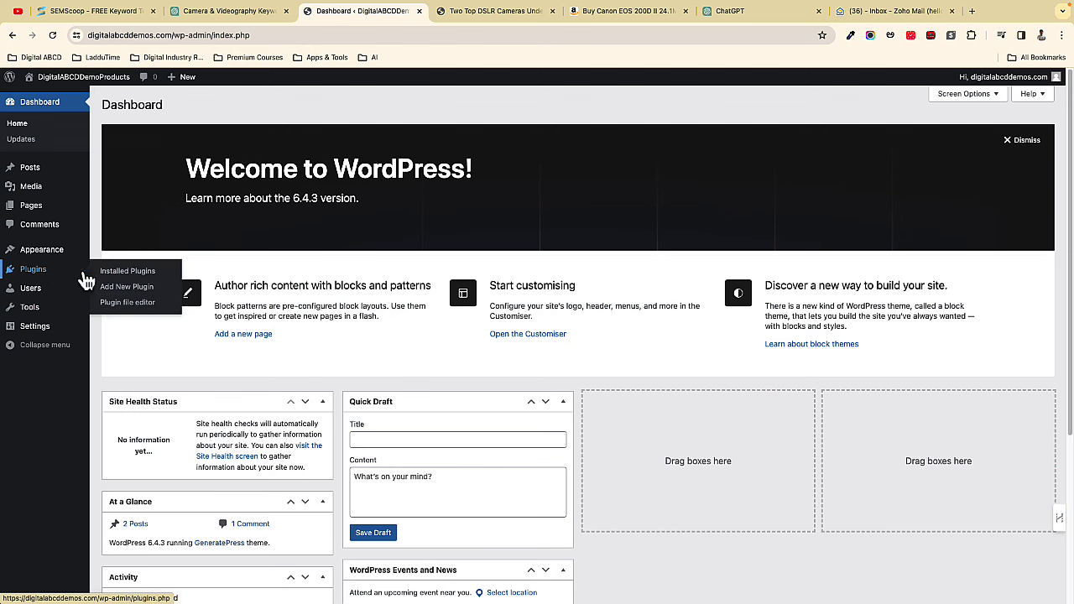
click(141, 293)
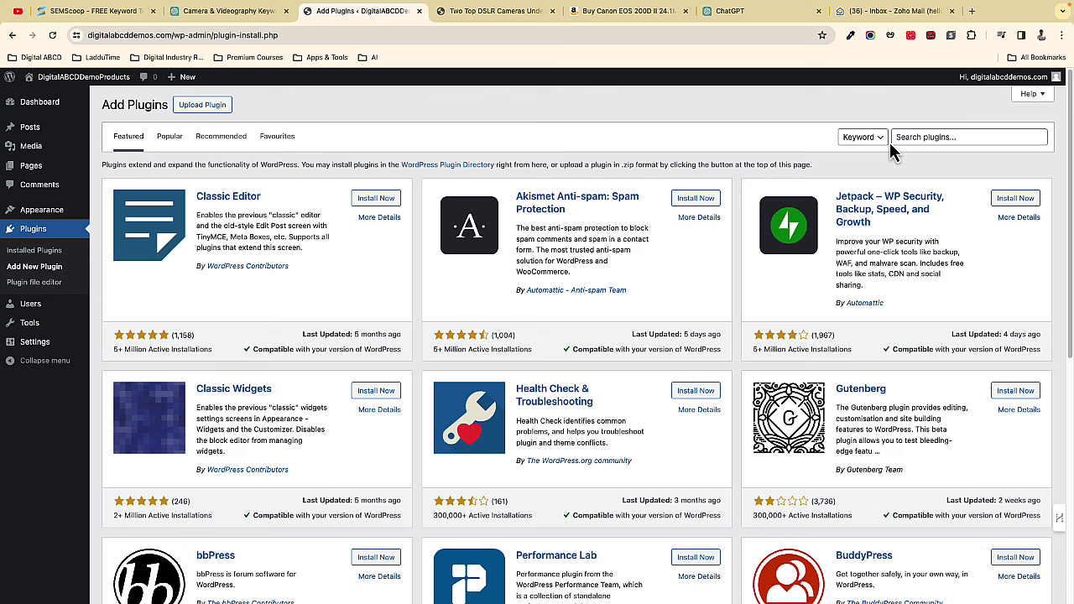
click(902, 139)
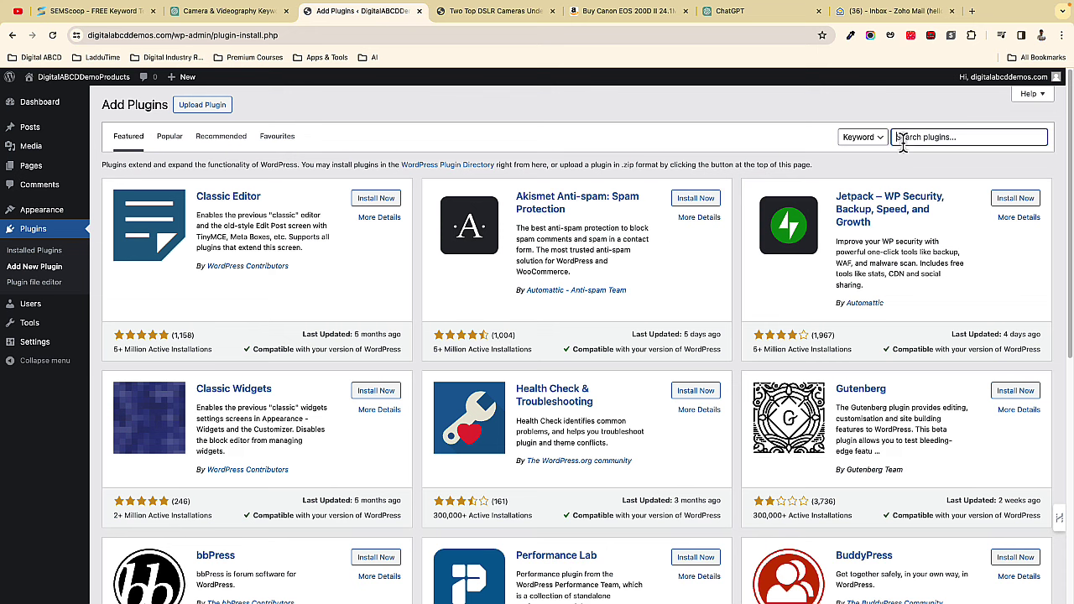
text(nichetable)
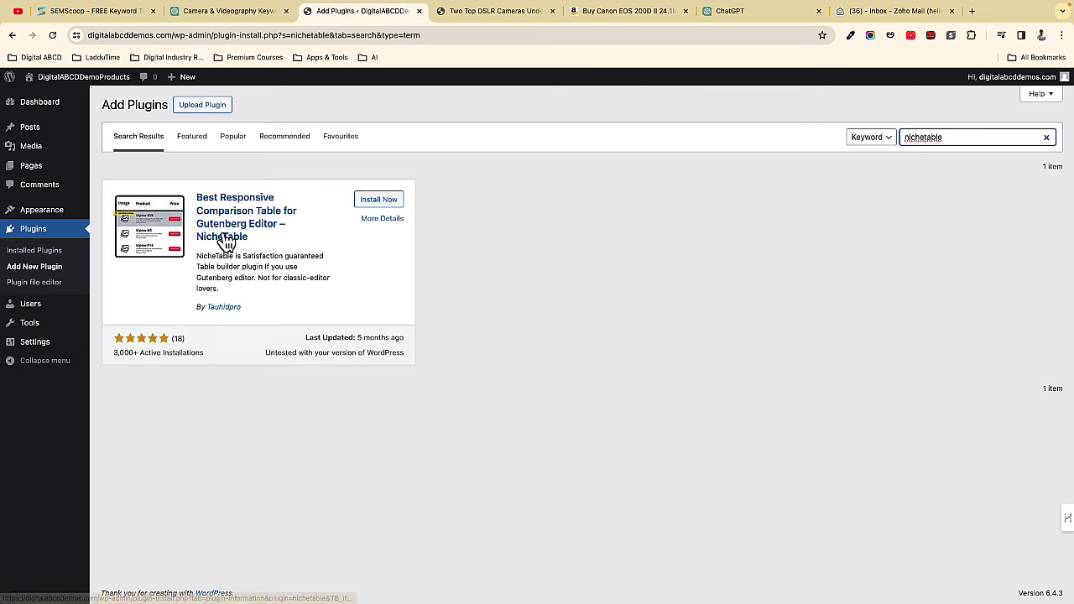
click(376, 202)
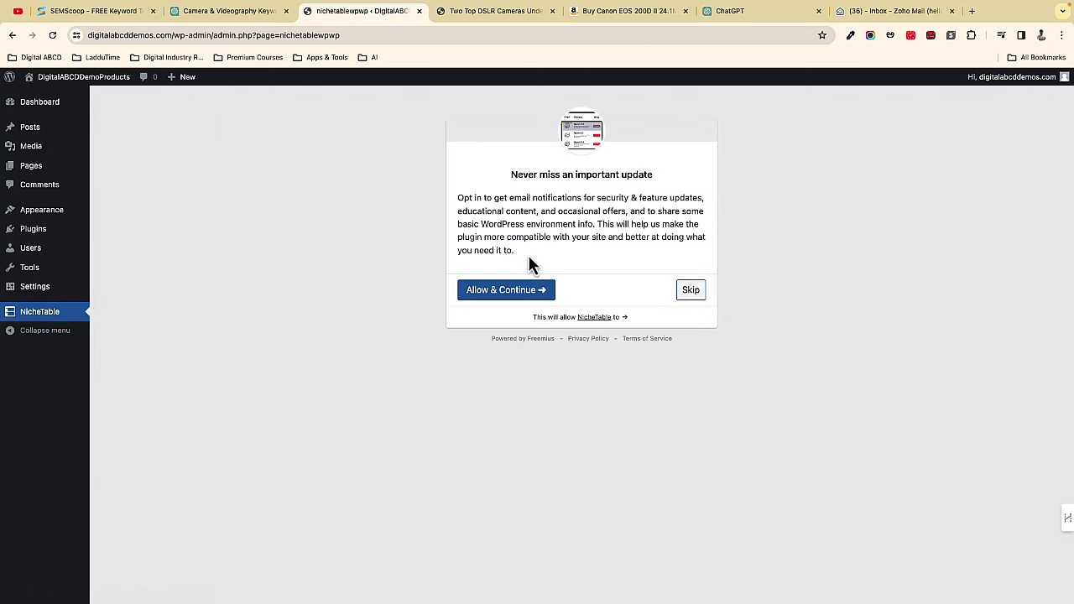
click(690, 291)
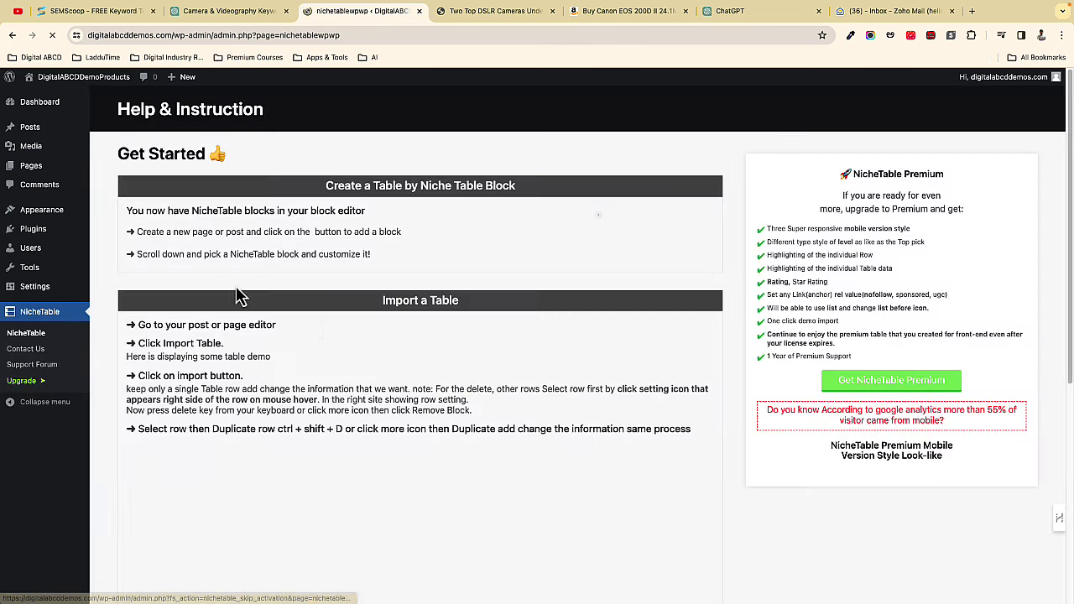
- Open the post "Two Top DSLR Cameras Under 50000 Rs in India" for editing
mouse_move(30, 127)
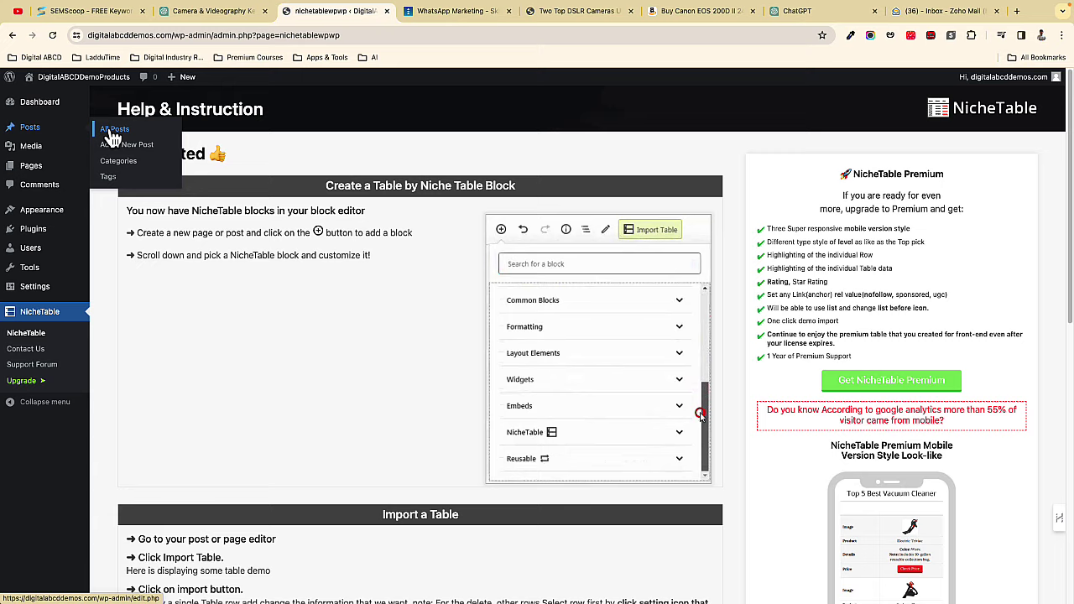
click(108, 130)
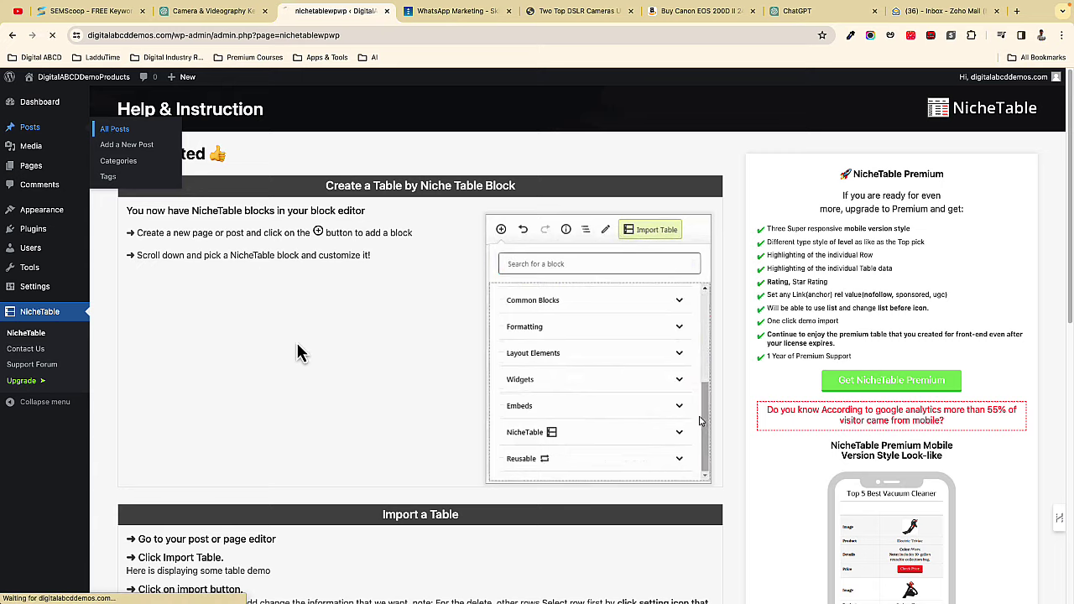
click(228, 189)
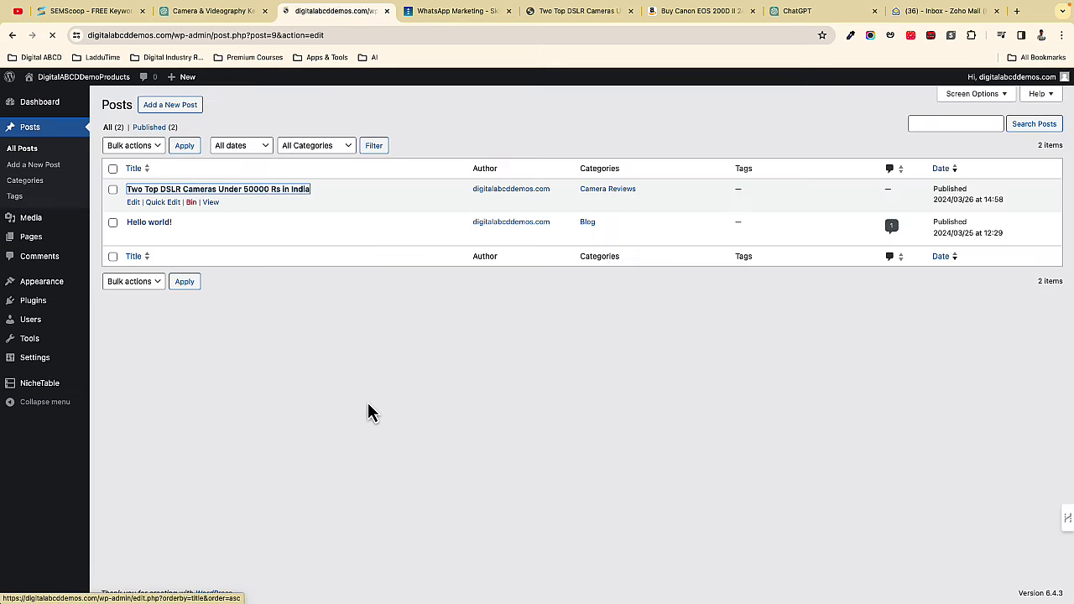
- Add a Table Importer block at the end of the post and import the "Table Demo 1: Vacuum cleaner" design
scroll(705, 458, down, 5)
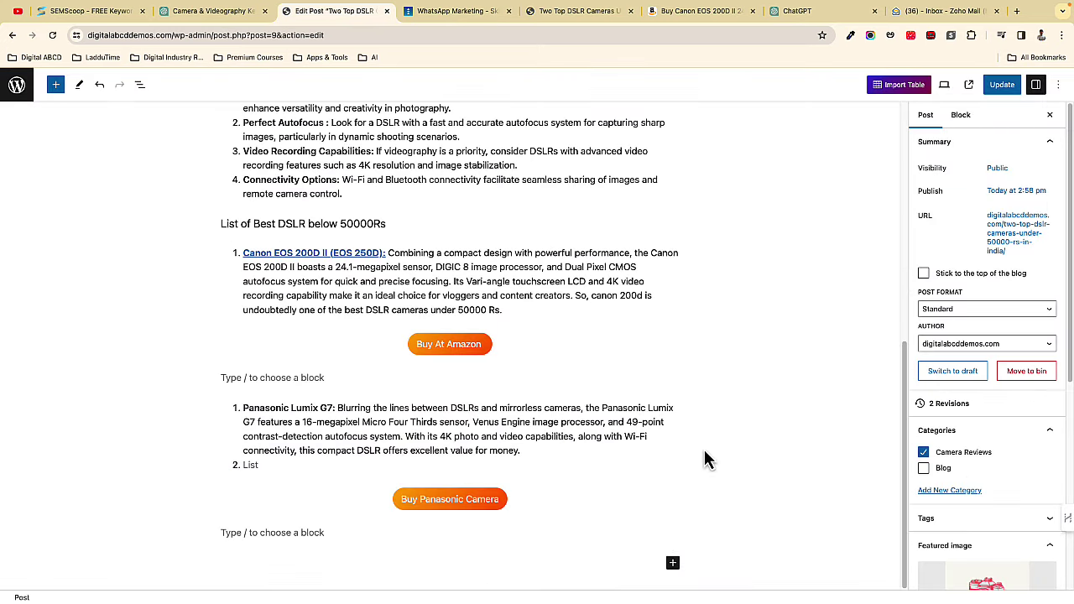
click(674, 565)
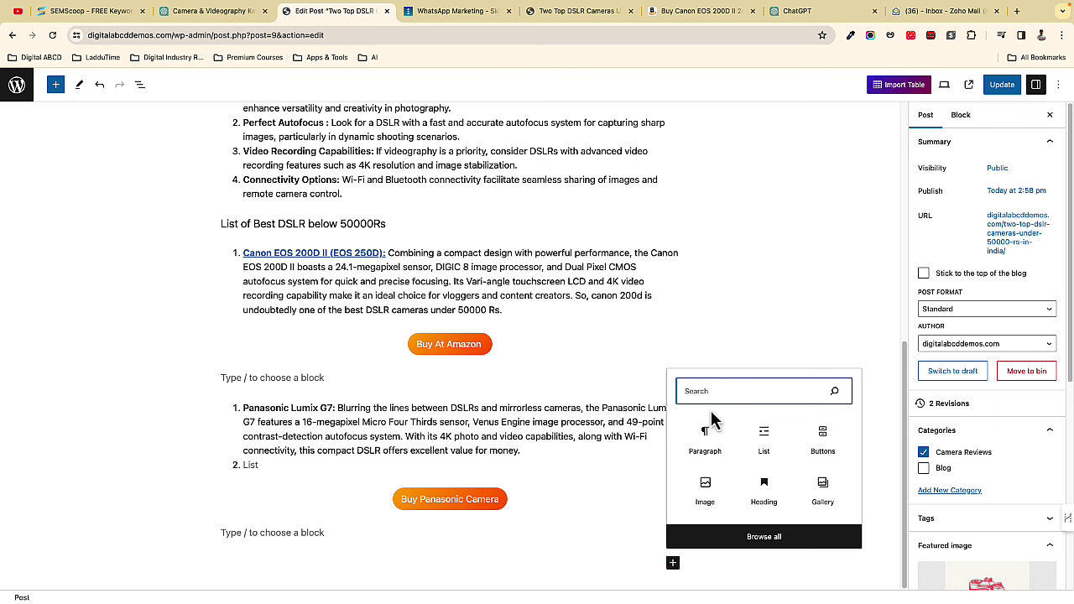
text(niche)
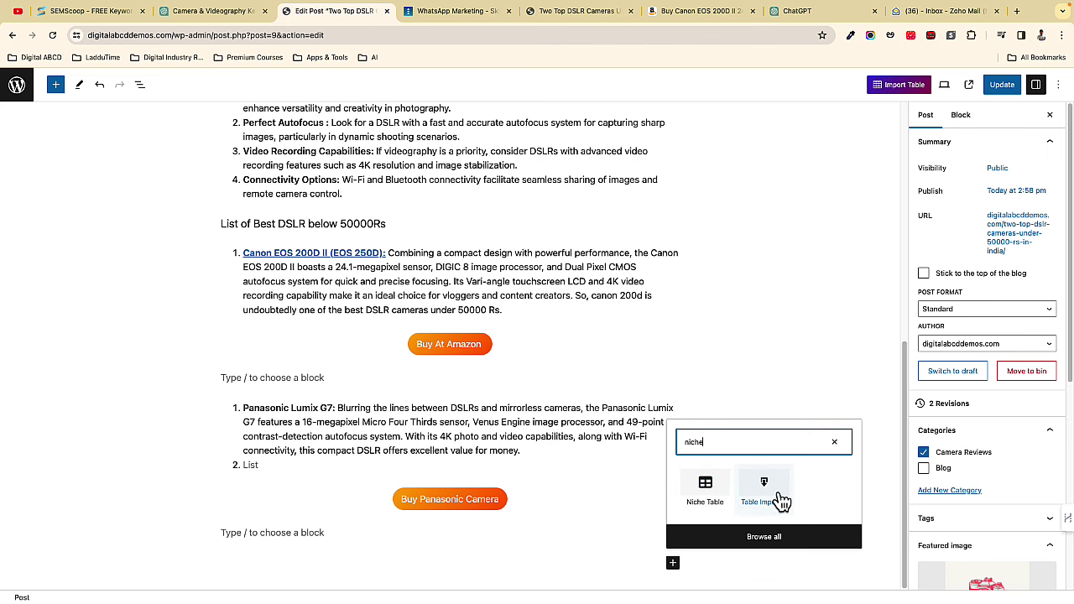
click(779, 499)
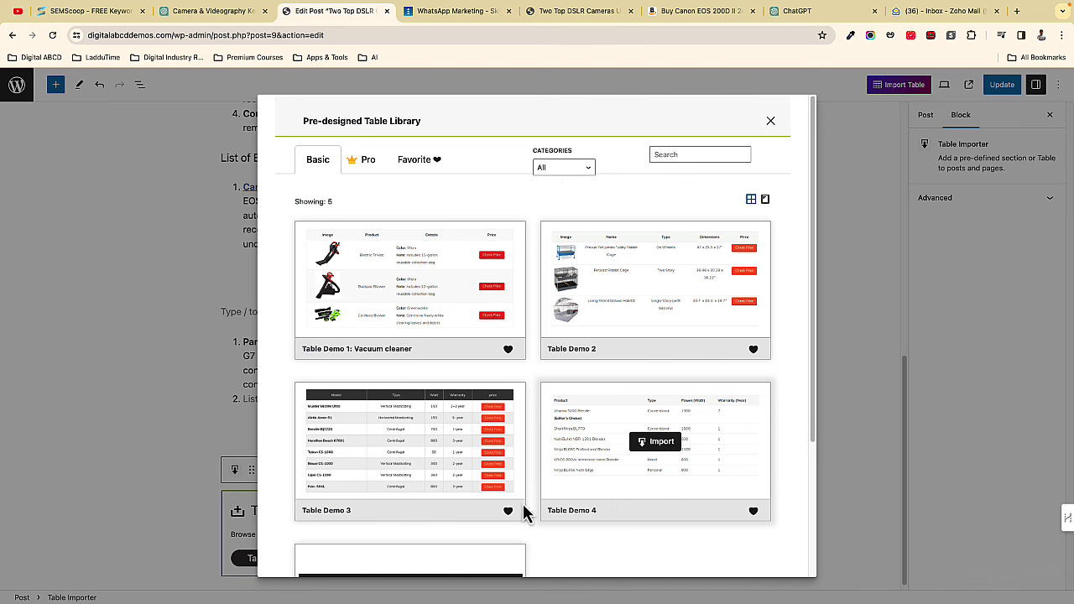
scroll(537, 504, down, 2)
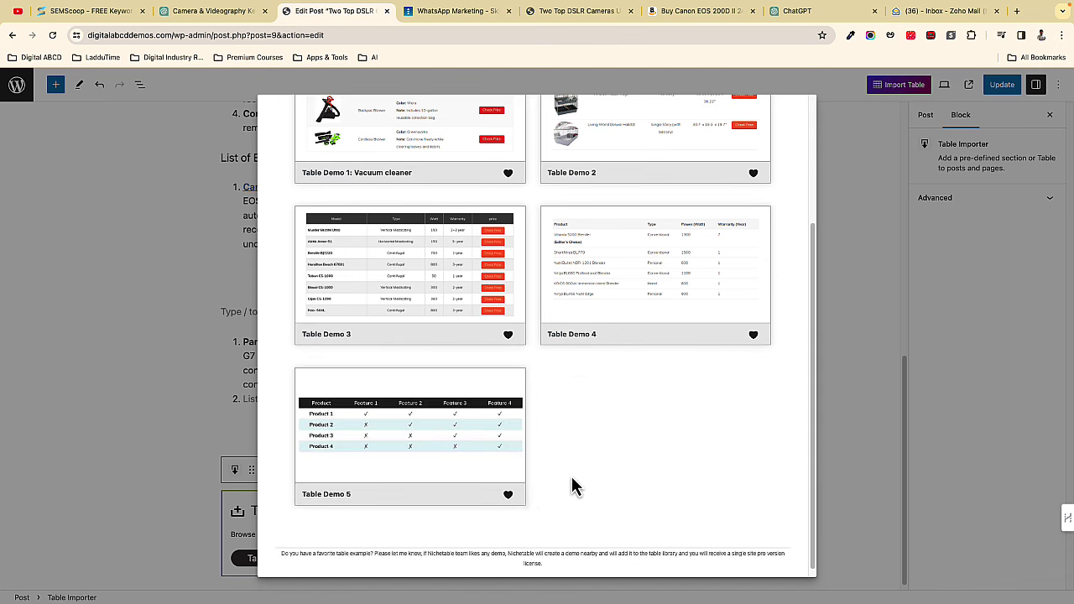
scroll(527, 504, up, 4)
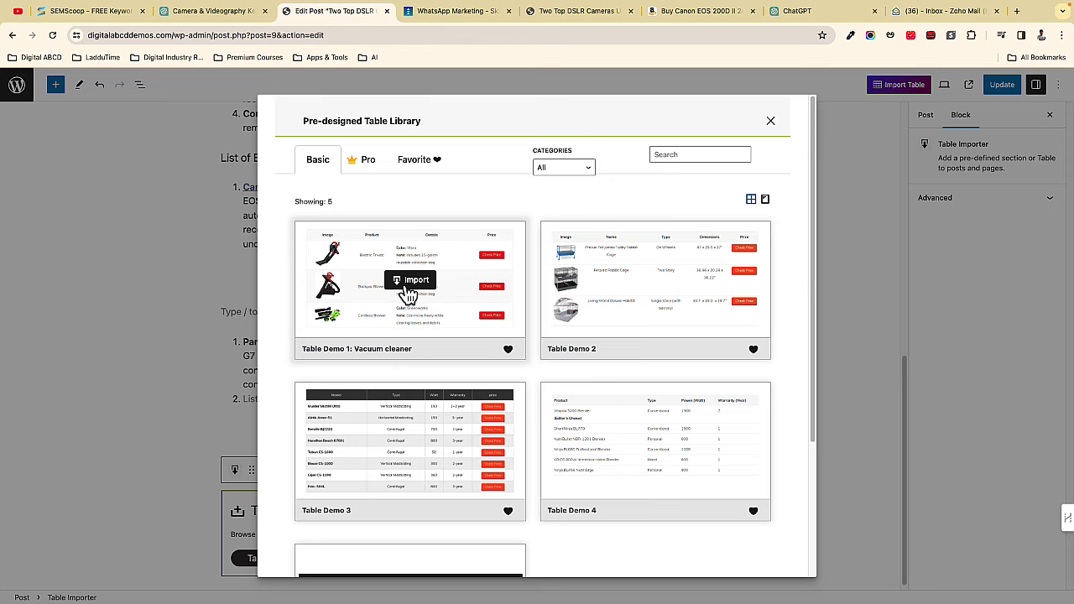
click(405, 283)
scroll(136, 467, down, 3)
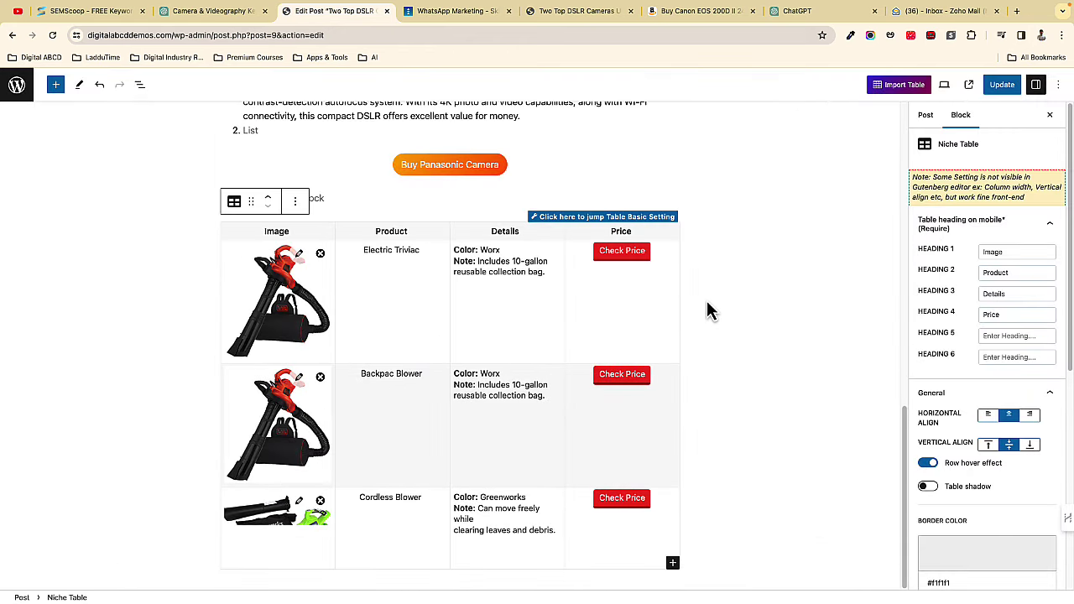
- Give the imported table's heading row a red #F71313 background and white text
click(193, 170)
scroll(261, 362, down, 1)
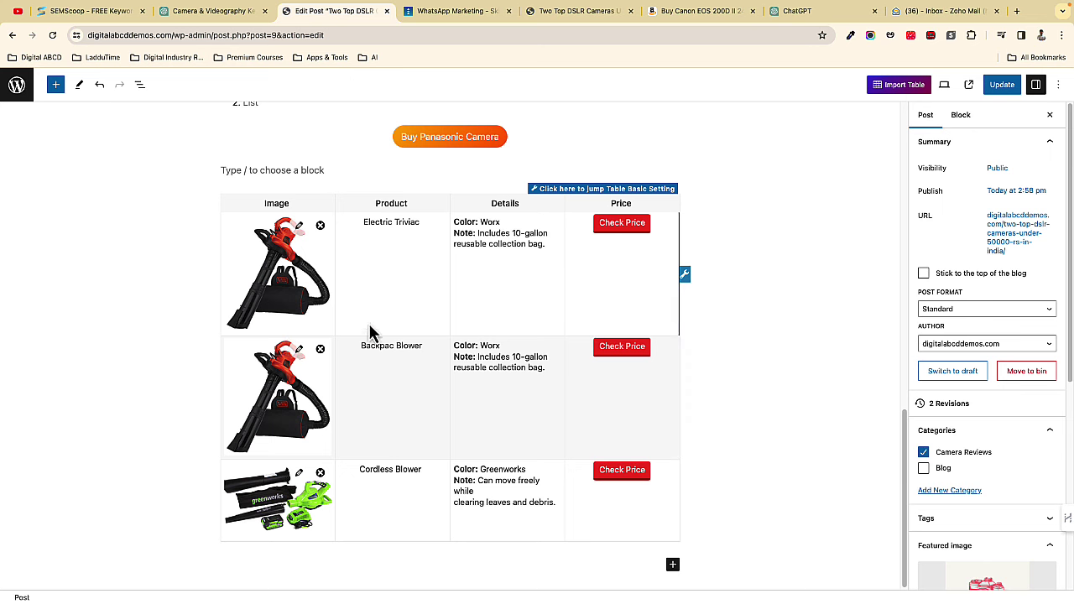
scroll(344, 395, up, 2)
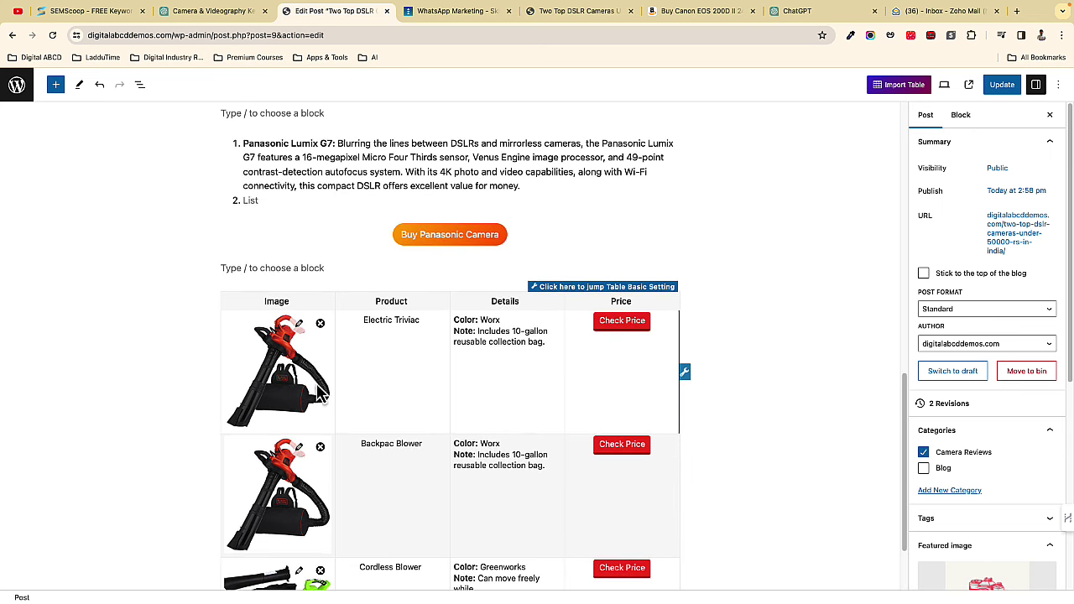
scroll(303, 396, down, 1)
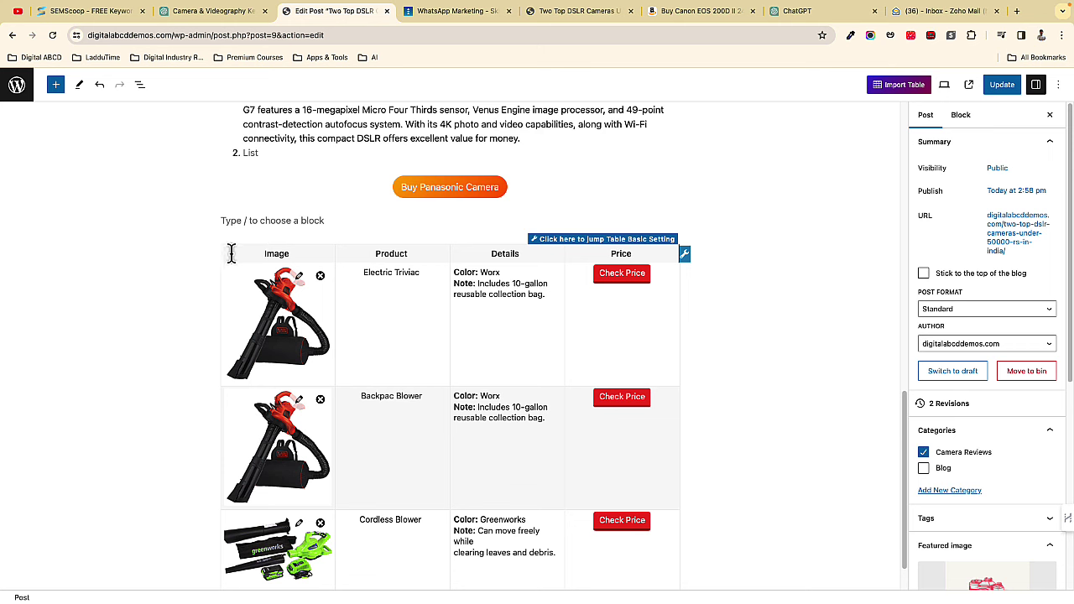
click(685, 255)
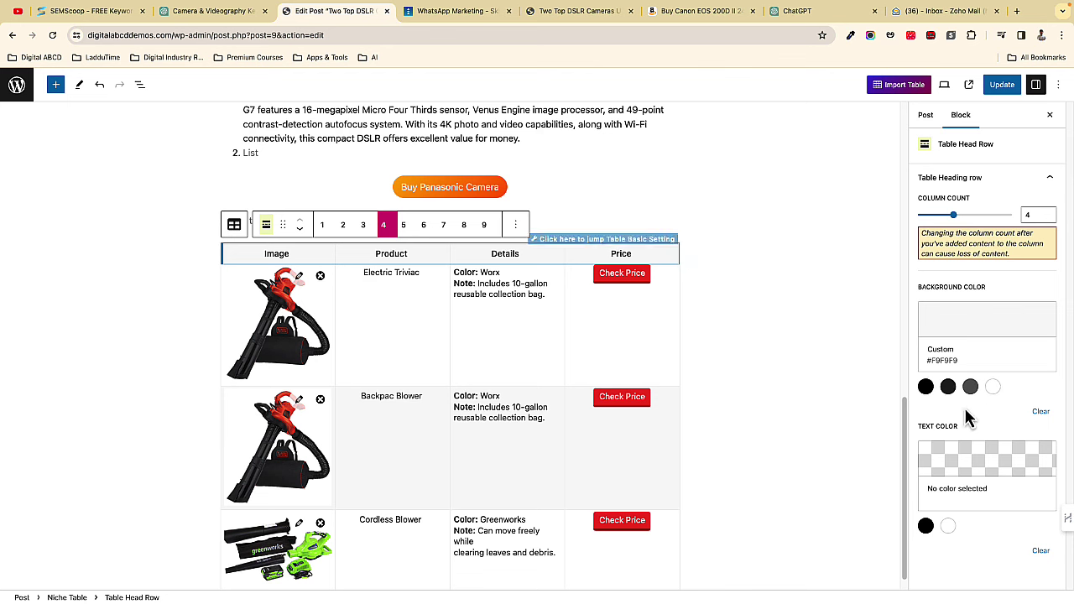
click(959, 329)
click(1037, 383)
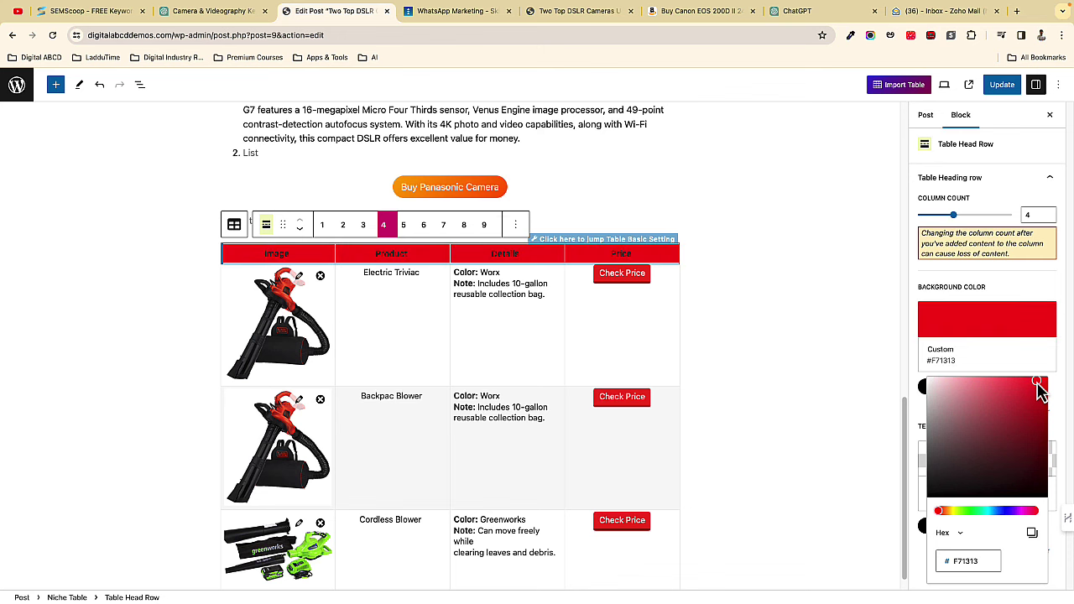
click(1038, 295)
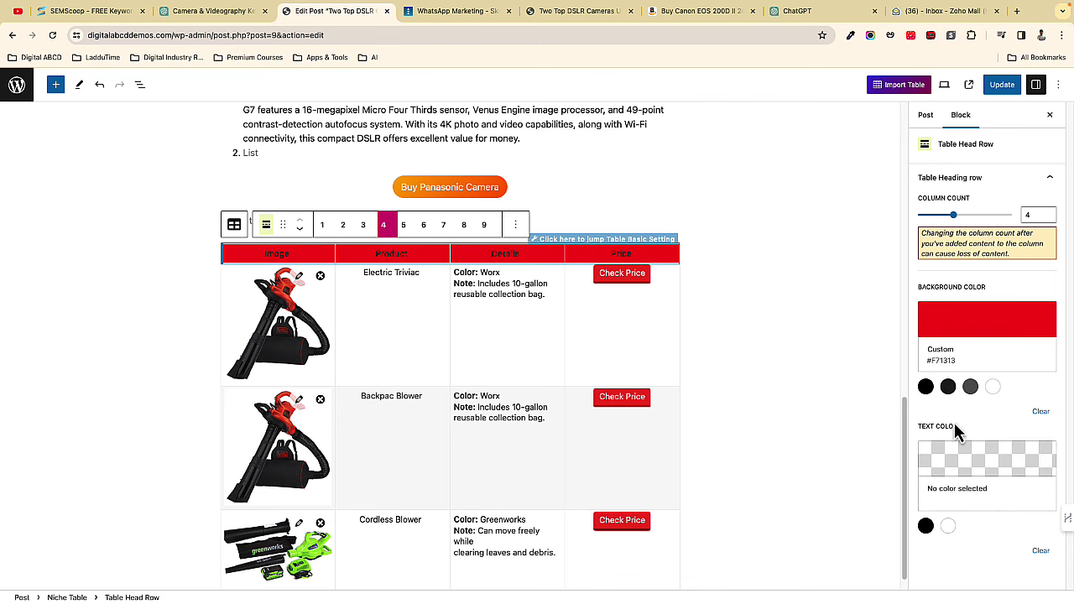
click(983, 462)
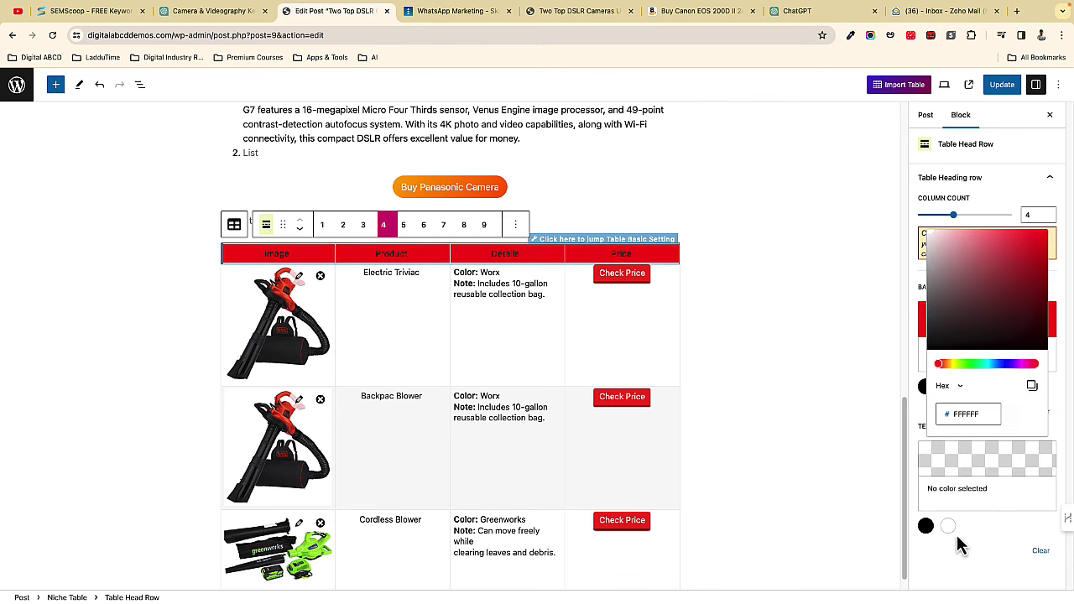
click(948, 527)
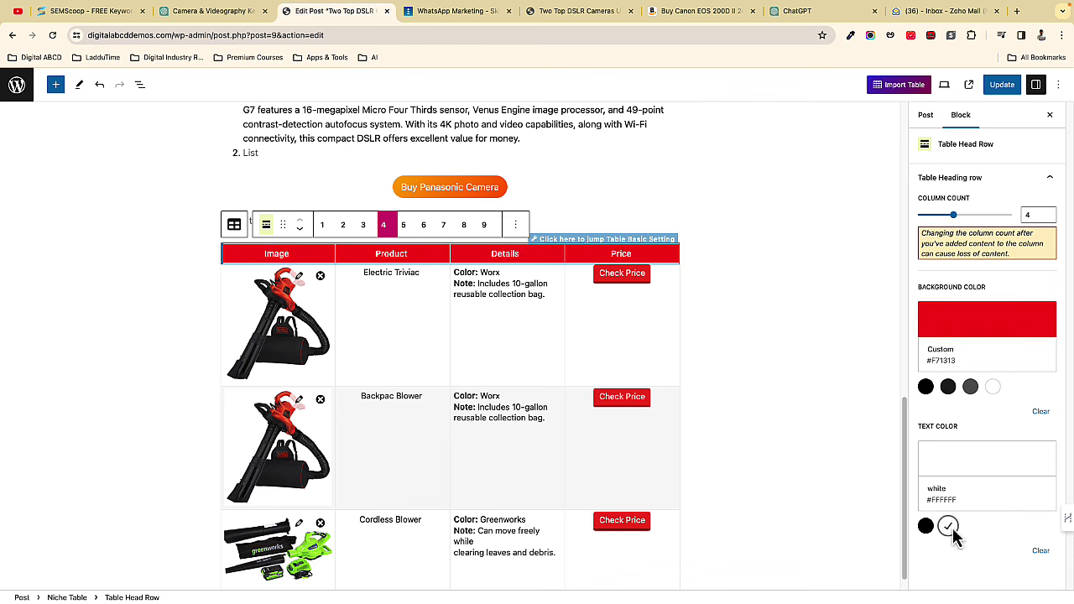
click(786, 386)
- Rename the table's "Image" heading to "Cameras" and its "Product" heading to "Camera Name"
double_click(283, 254)
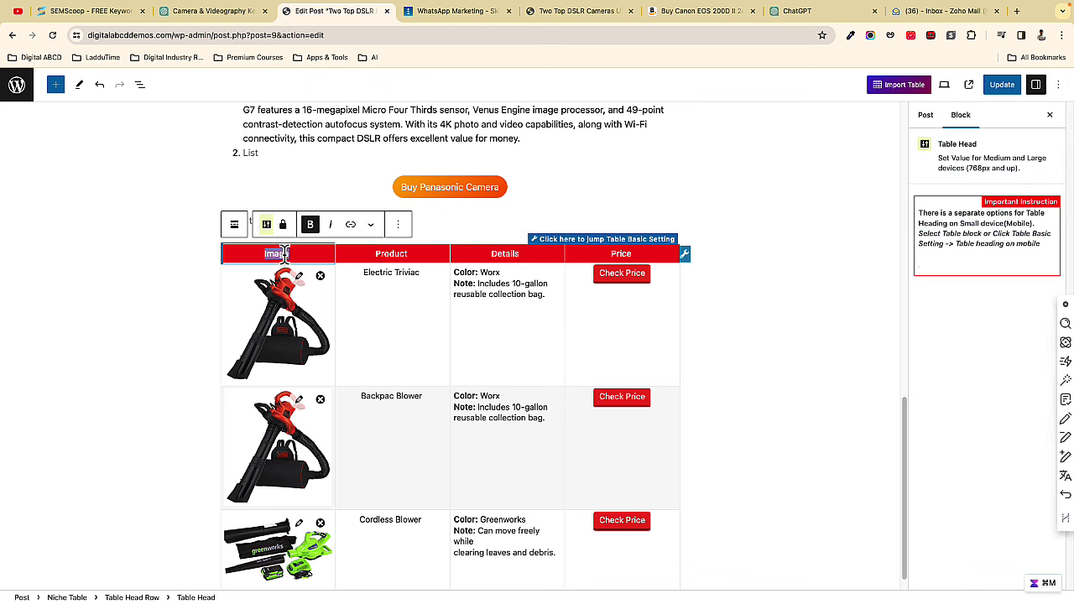
text(Cameras)
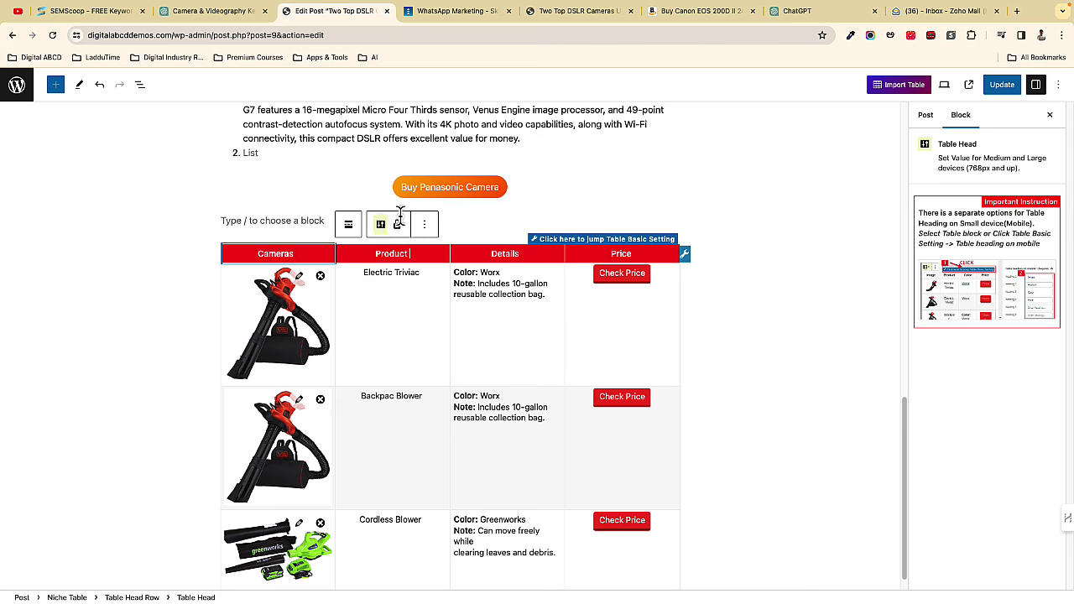
click(469, 385)
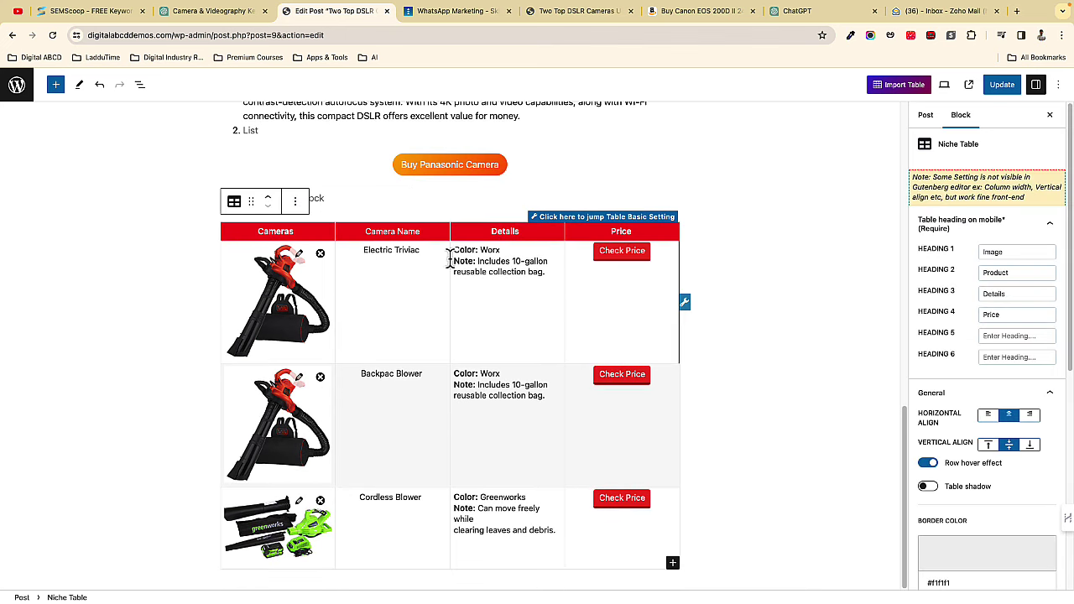
- Replace the blower picture in the table's first row with the Canon EOS 200D II image from its Amazon product page
click(321, 256)
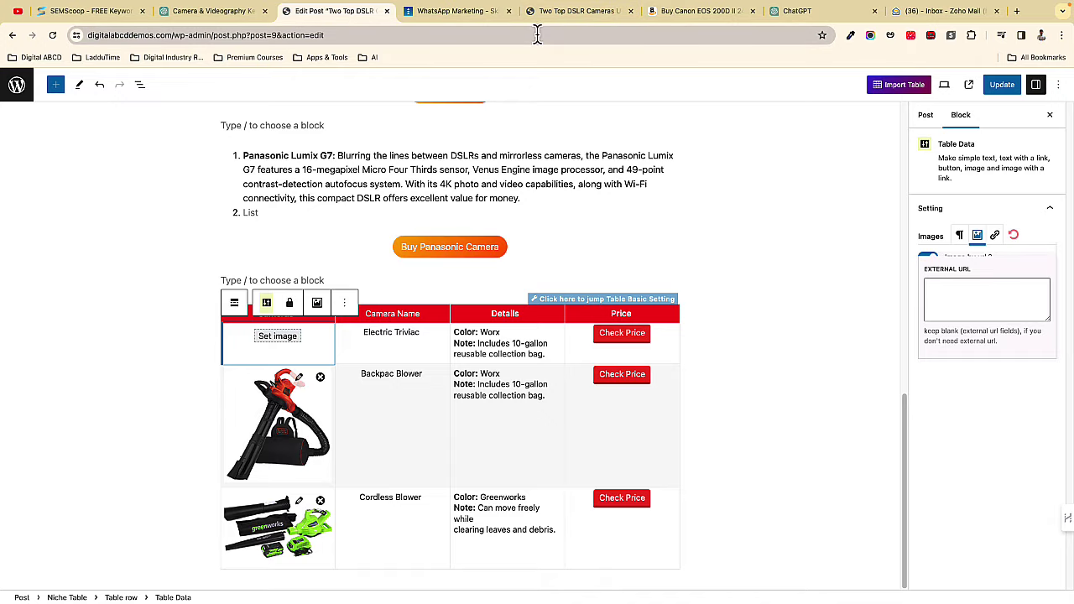
click(691, 28)
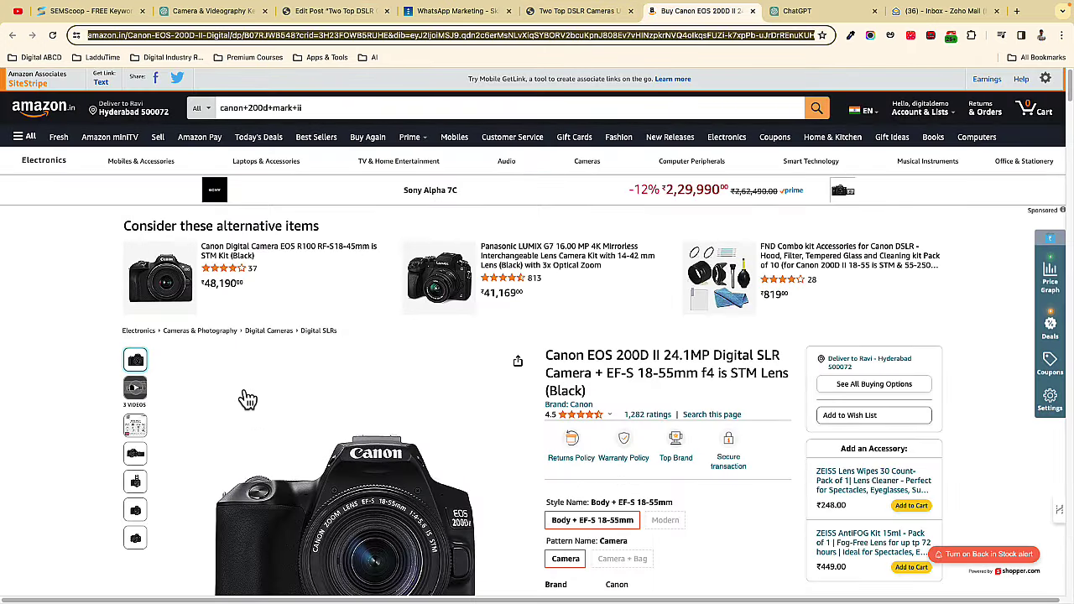
scroll(242, 395, down, 3)
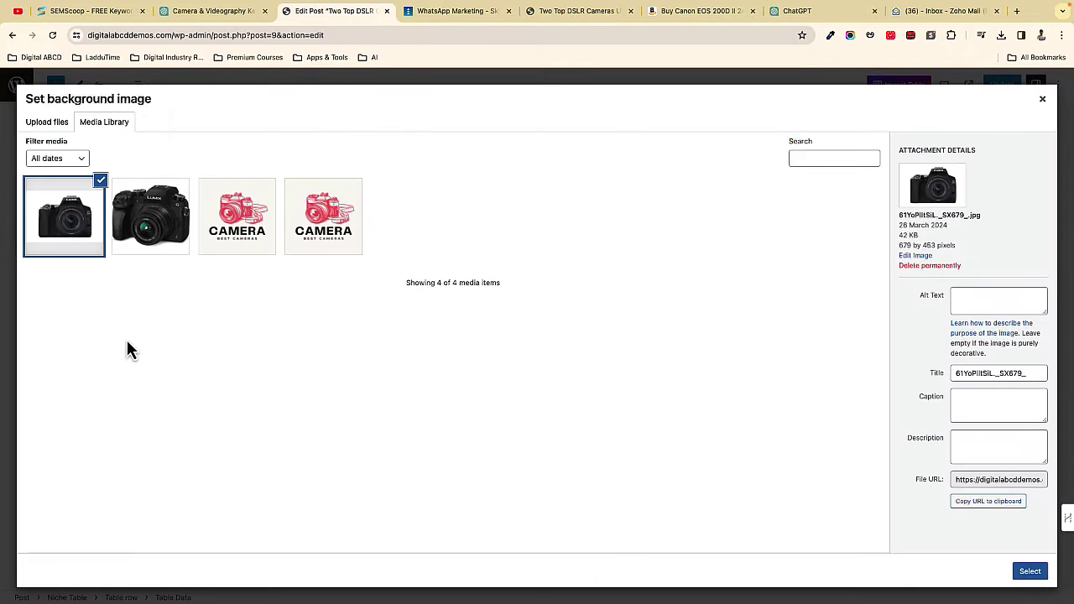
click(79, 233)
click(75, 238)
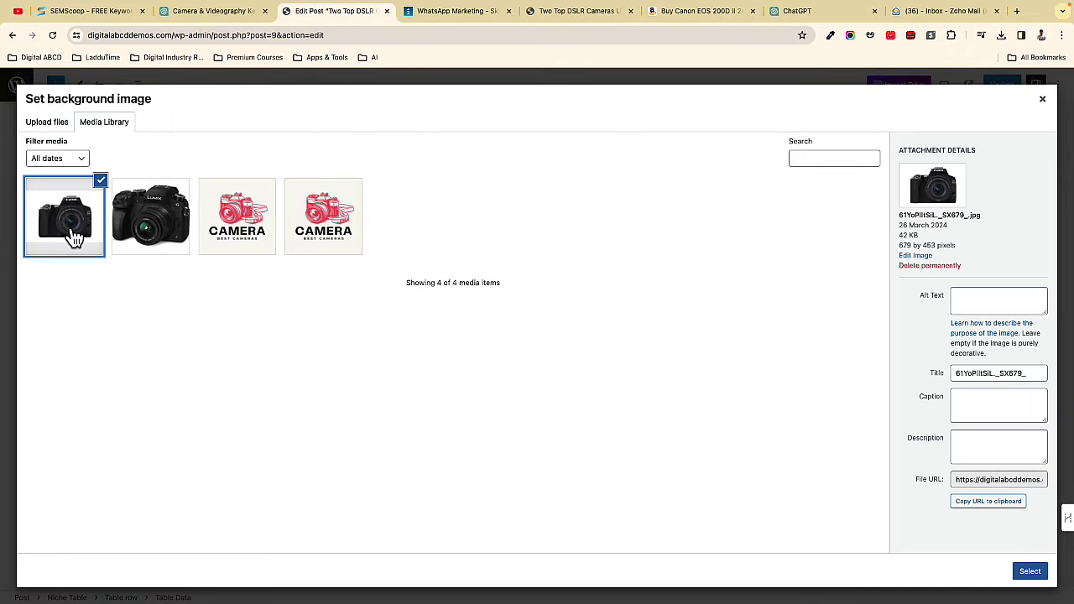
click(959, 301)
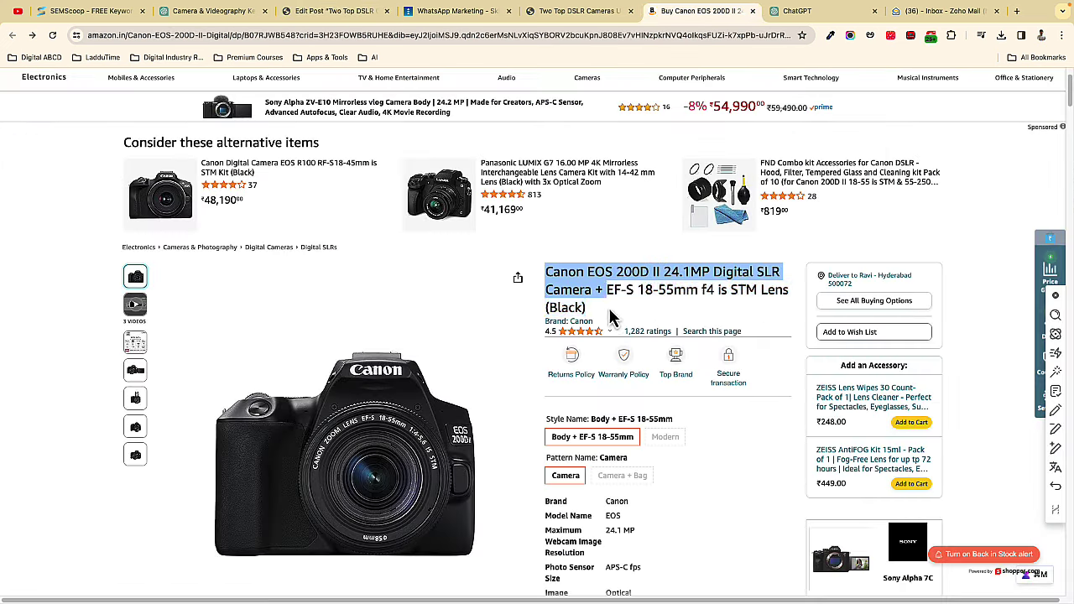
- Replace the first row's product name with "Canon EOS 200D II 24.1MP Digital SLR Camera + EF-S 18-55mm f4 is STM Lens (Black)" copied from Amazon
drag(546, 272, 607, 311)
key(ctrl+c)
click(333, 15)
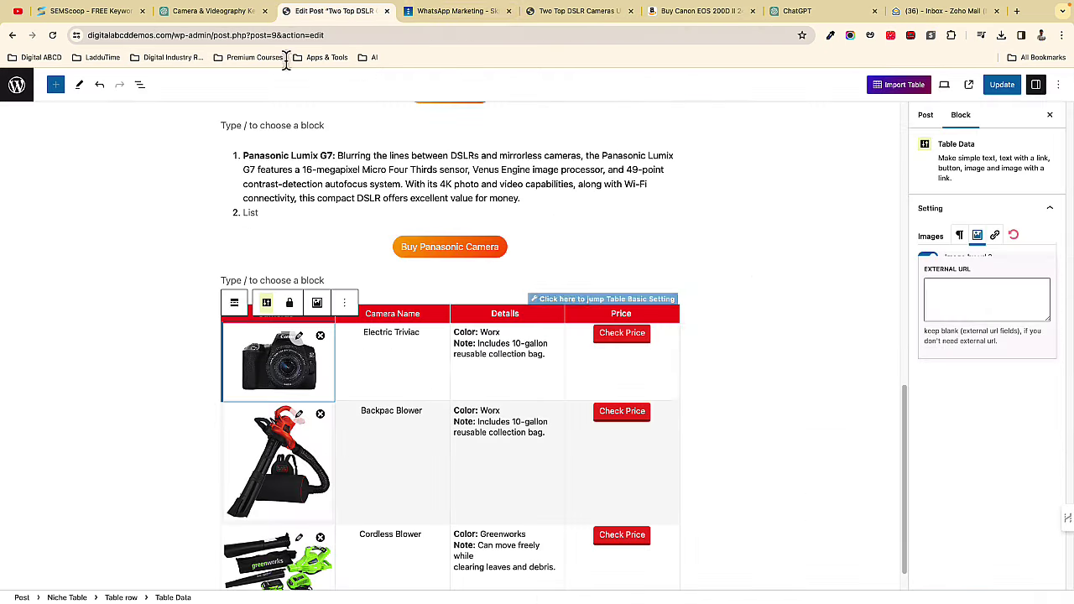
click(409, 337)
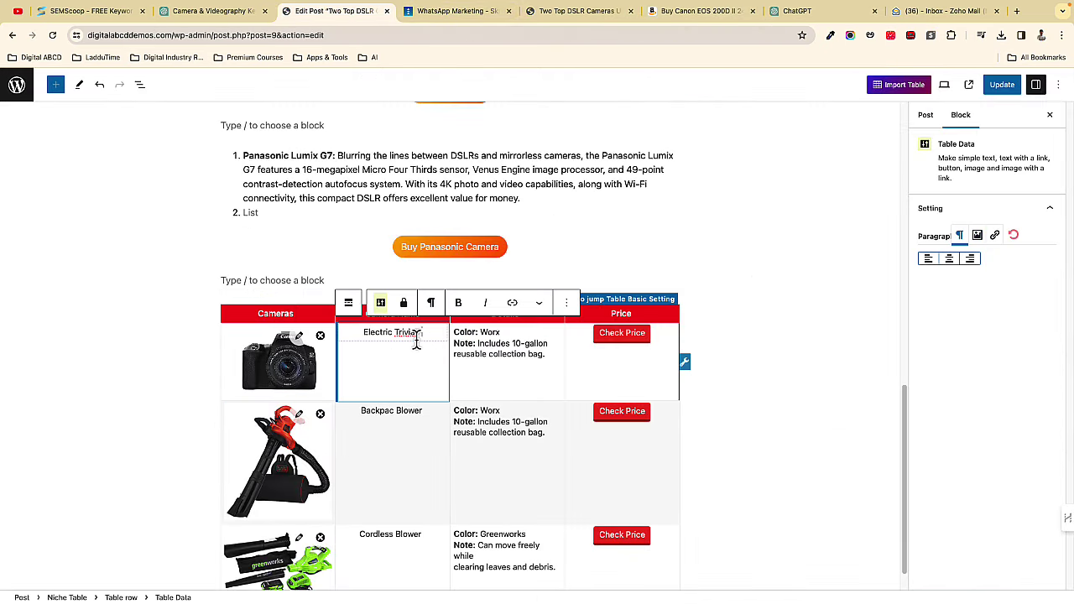
drag(416, 343, 356, 336)
key(ctrl+v)
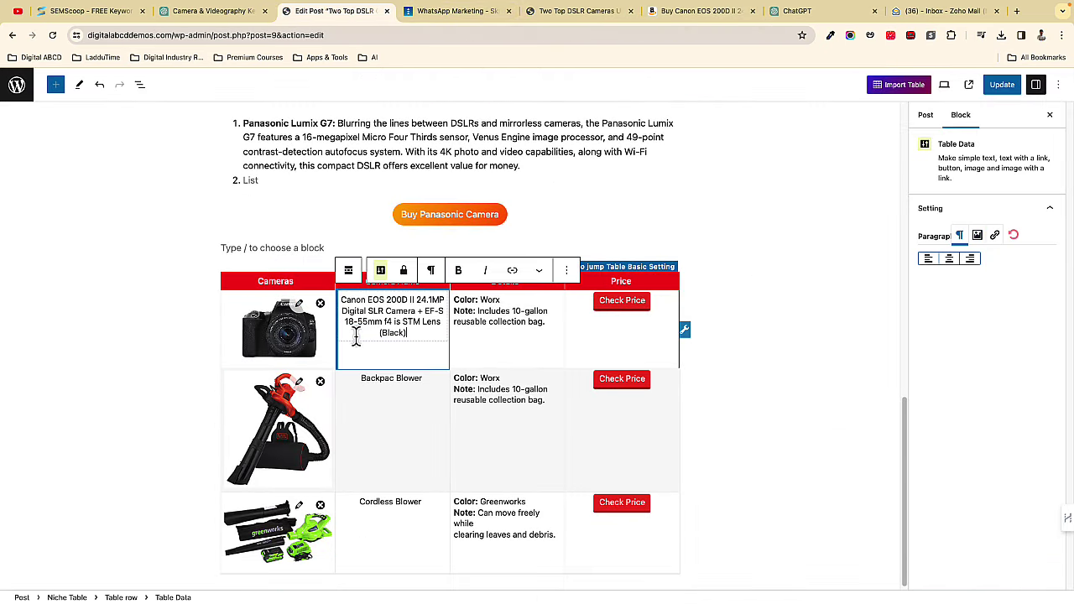
click(701, 10)
click(101, 81)
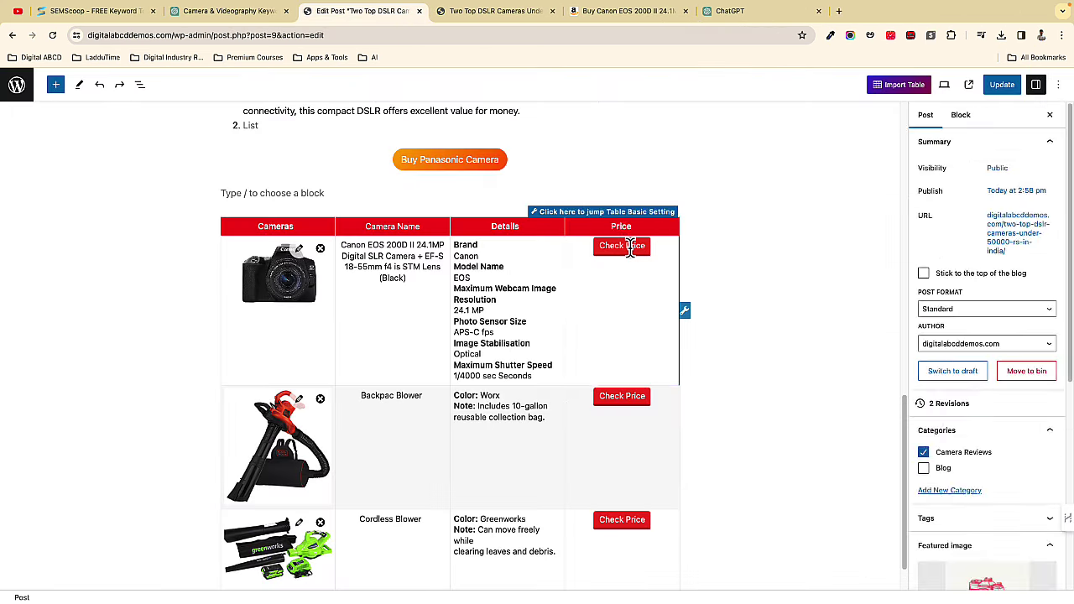
click(631, 246)
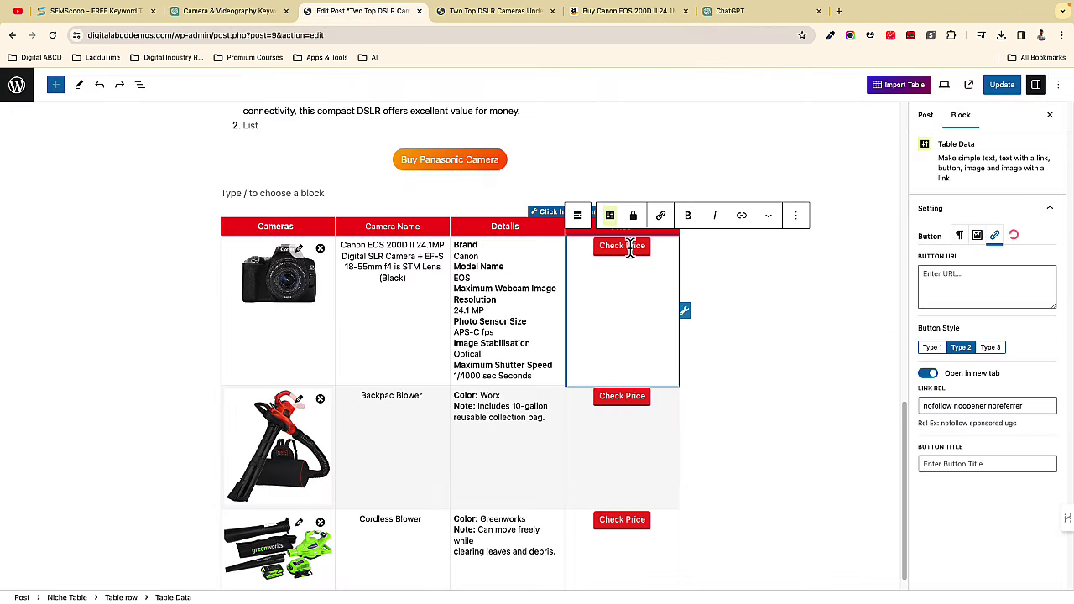
click(940, 285)
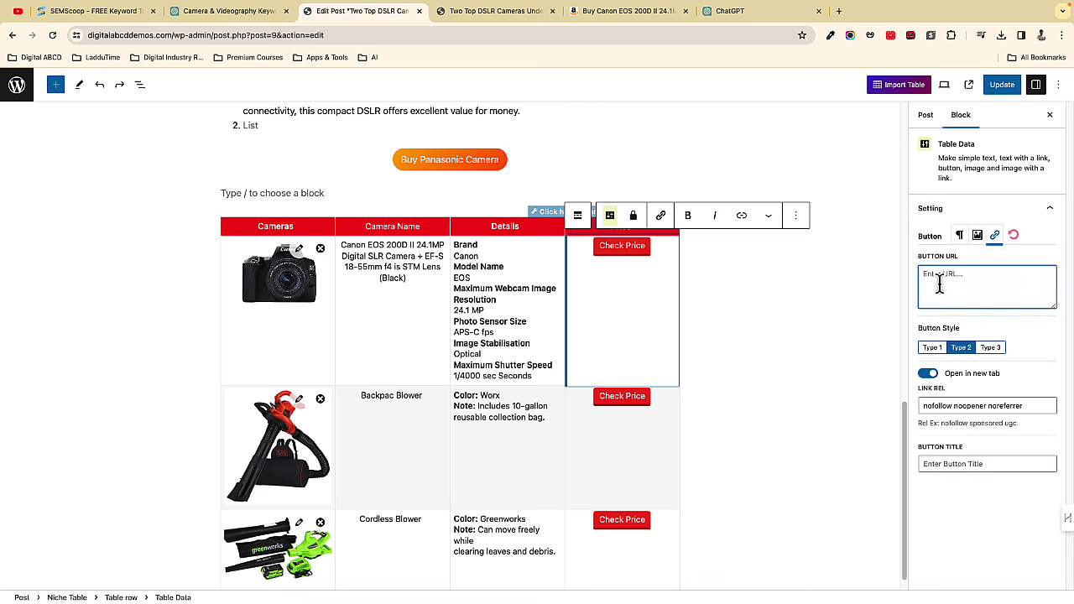
text(https://amzn.to/3vrm1Ay)
- Relabel the first row's "Check Price" button as "Buy at Amazon" and update the post
double_click(635, 246)
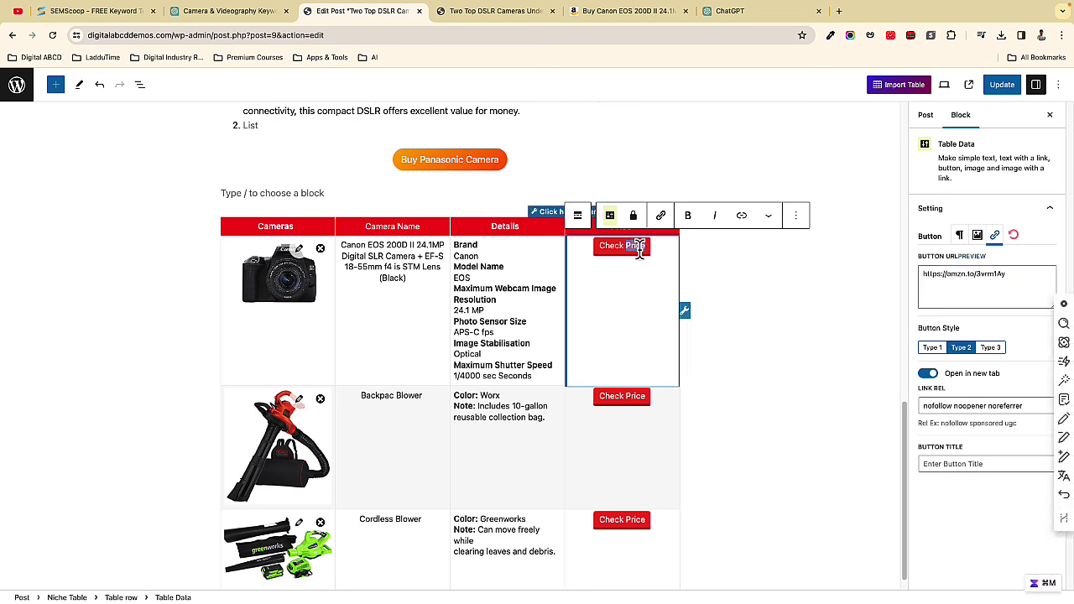
key(BackSpace)
key(BackSpace)
key(BackSpace)
key(BackSpace)
key(BackSpace)
key(BackSpace)
key(BackSpace)
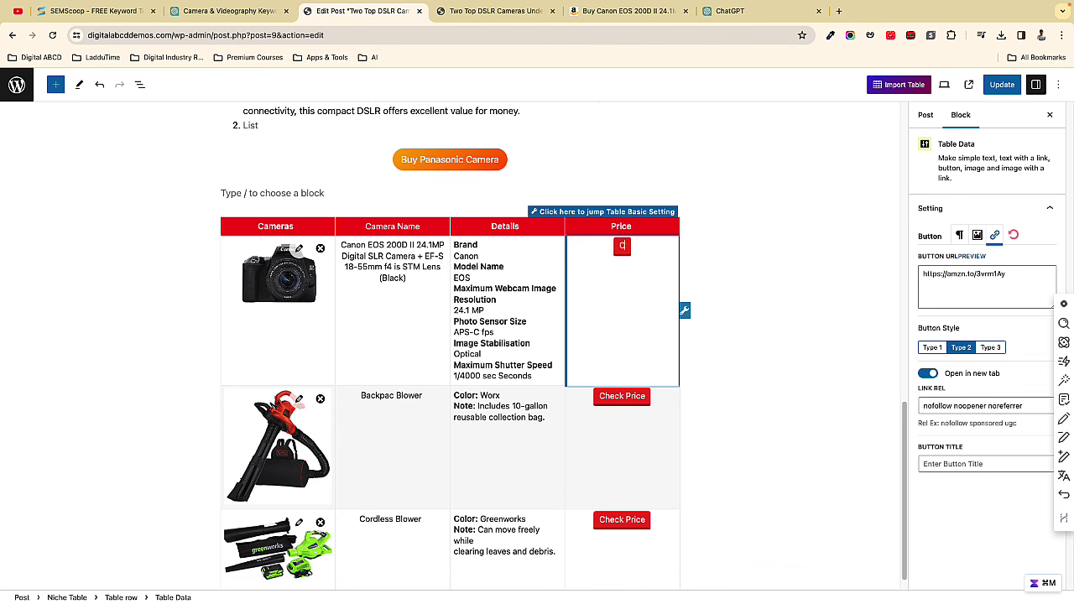
text(Buy at Amazon)
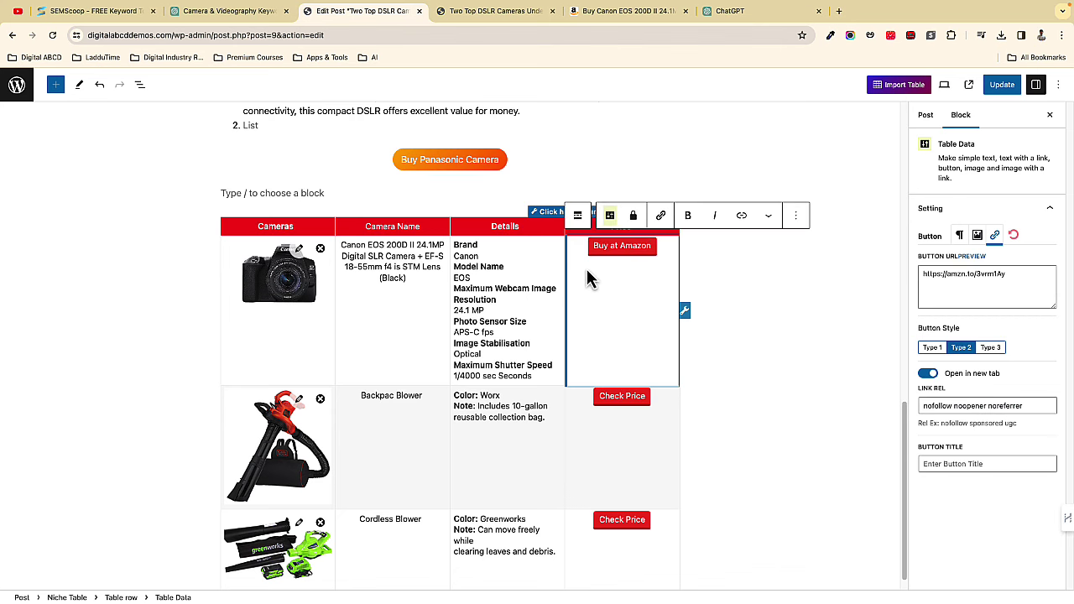
click(747, 314)
click(1002, 84)
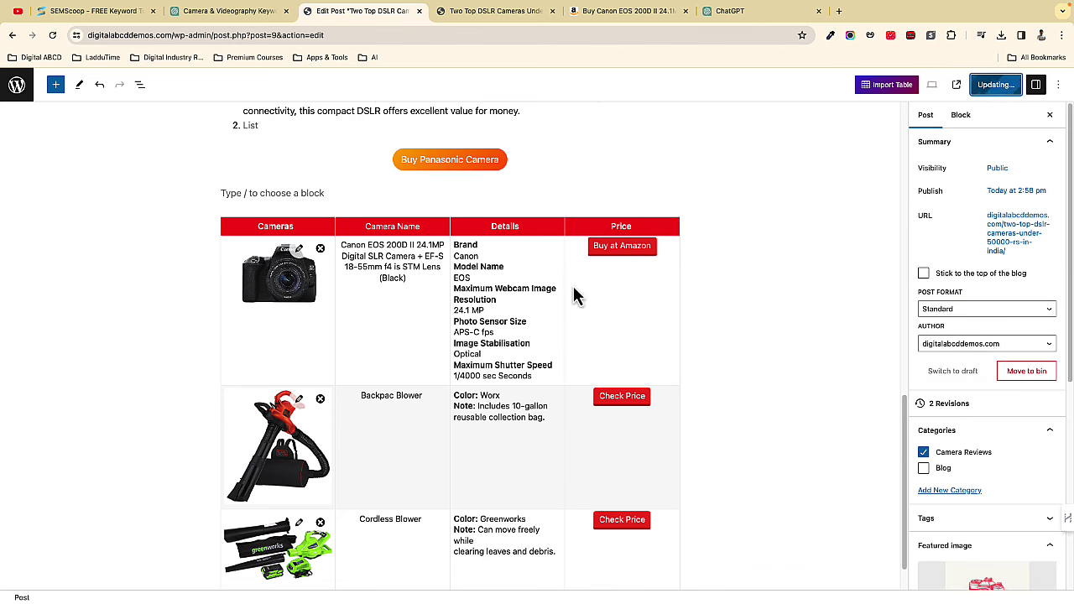
- Review the published post's camera list, buy buttons and the "Best Camera Details" comparison table
scroll(375, 426, down, 1)
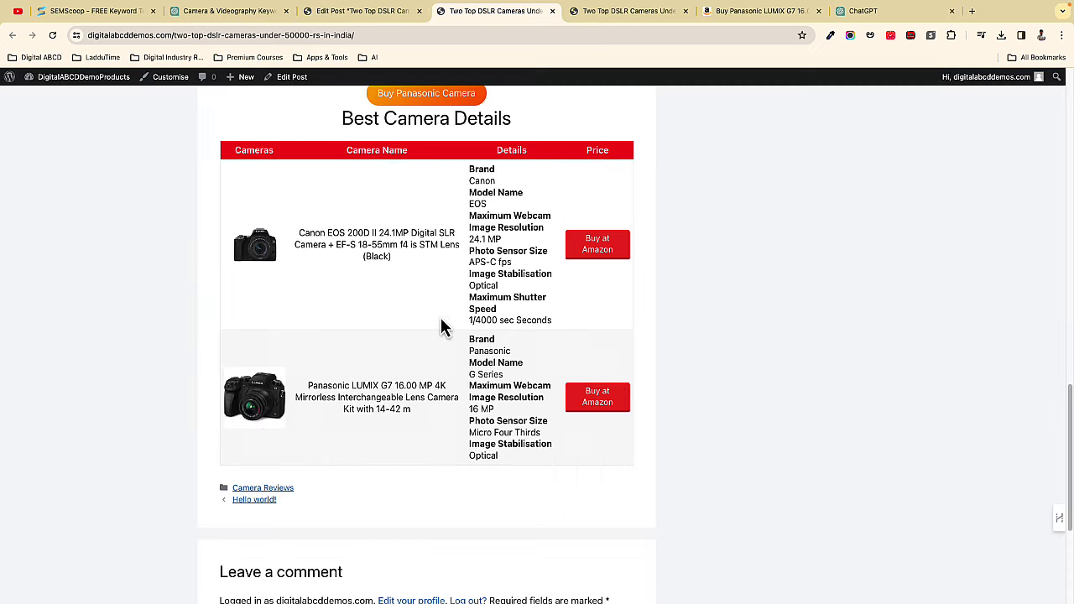
scroll(395, 456, up, 1)
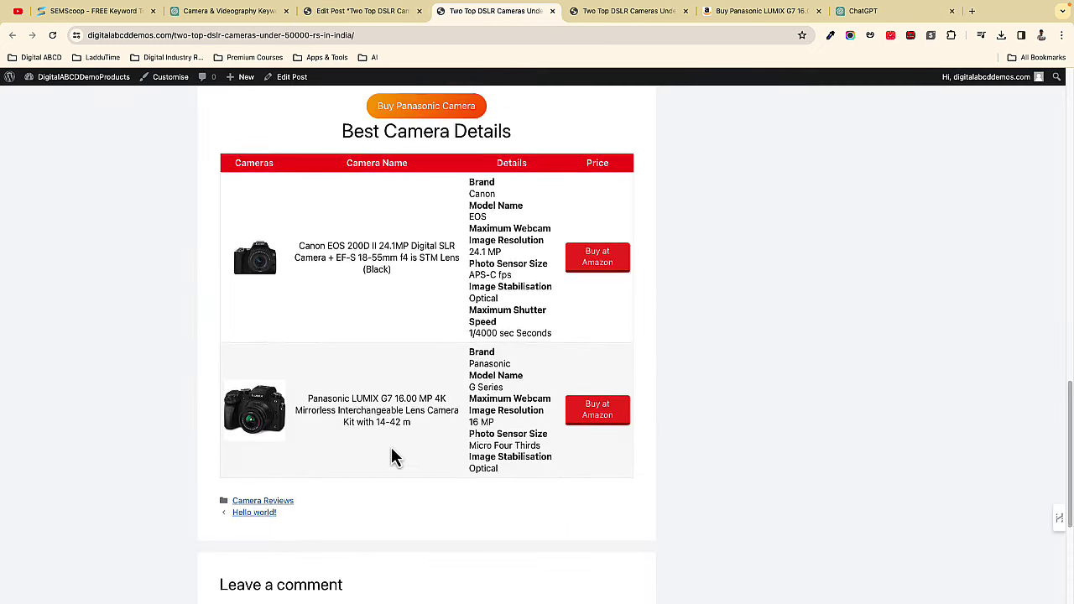
scroll(344, 416, up, 5)
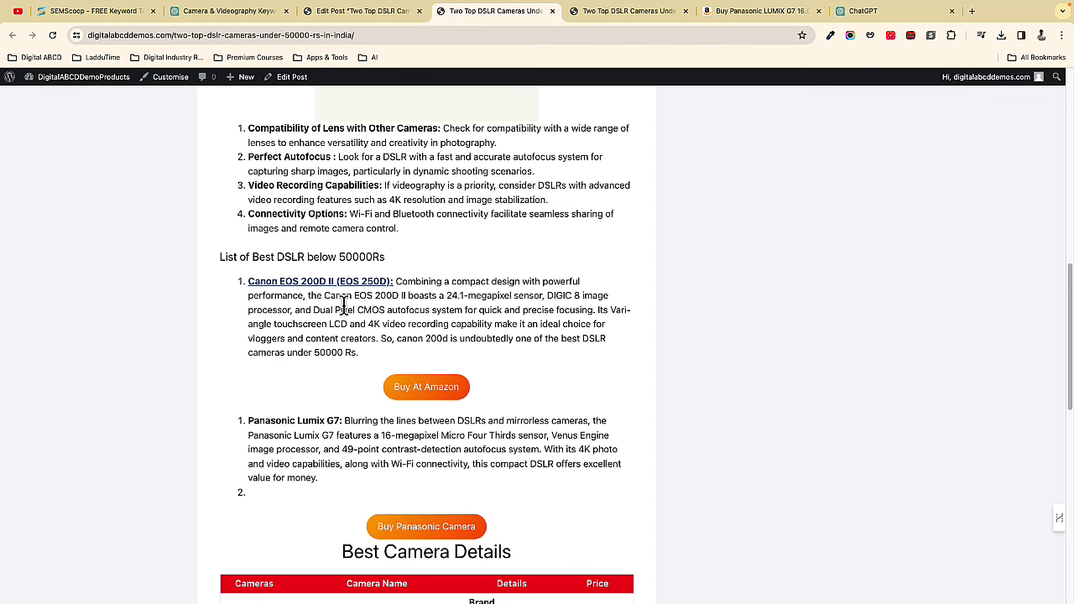
scroll(342, 403, down, 4)
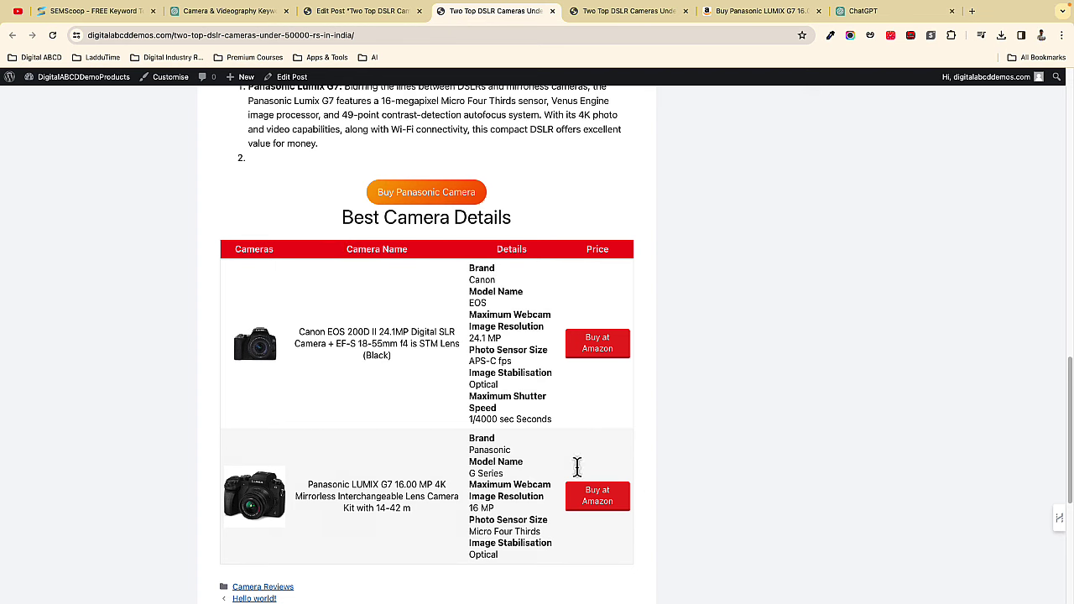
scroll(346, 469, down, 1)
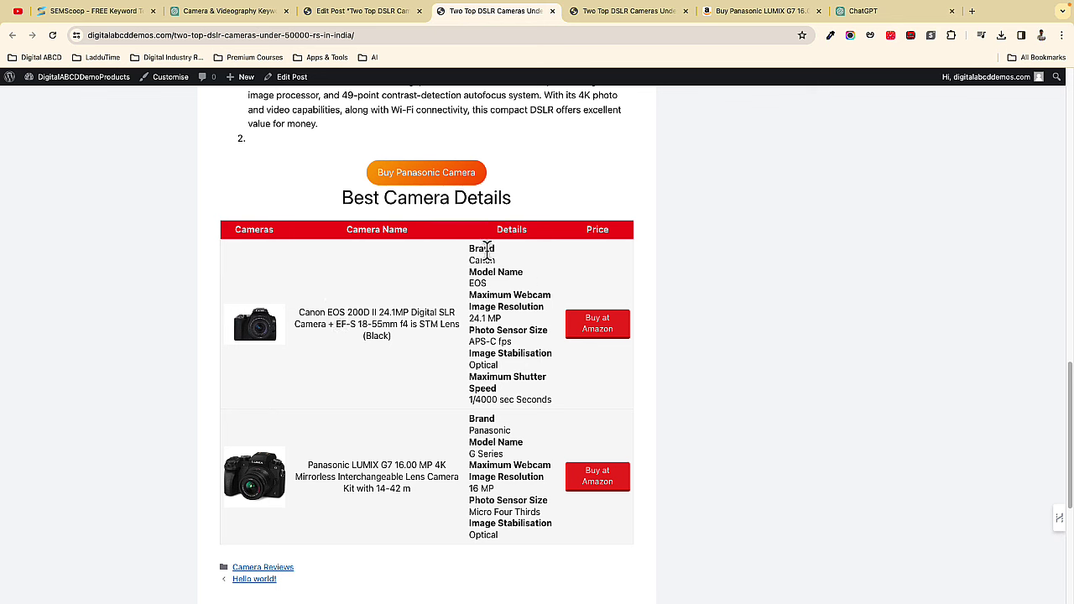
- Test the Canon row's "Buy at Amazon" button and check the product page it opens
click(614, 333)
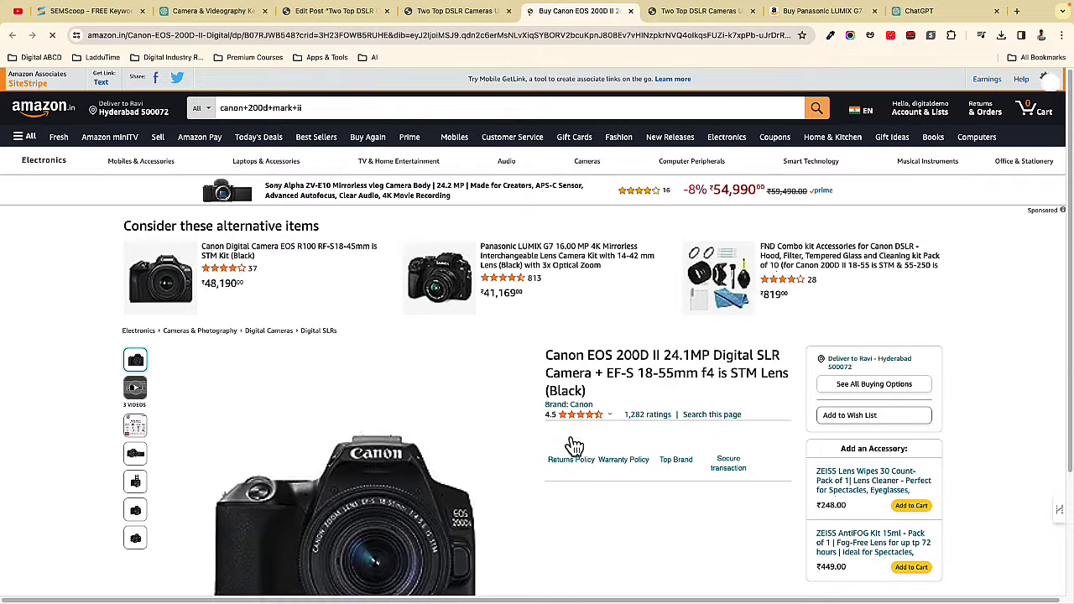
scroll(533, 489, down, 2)
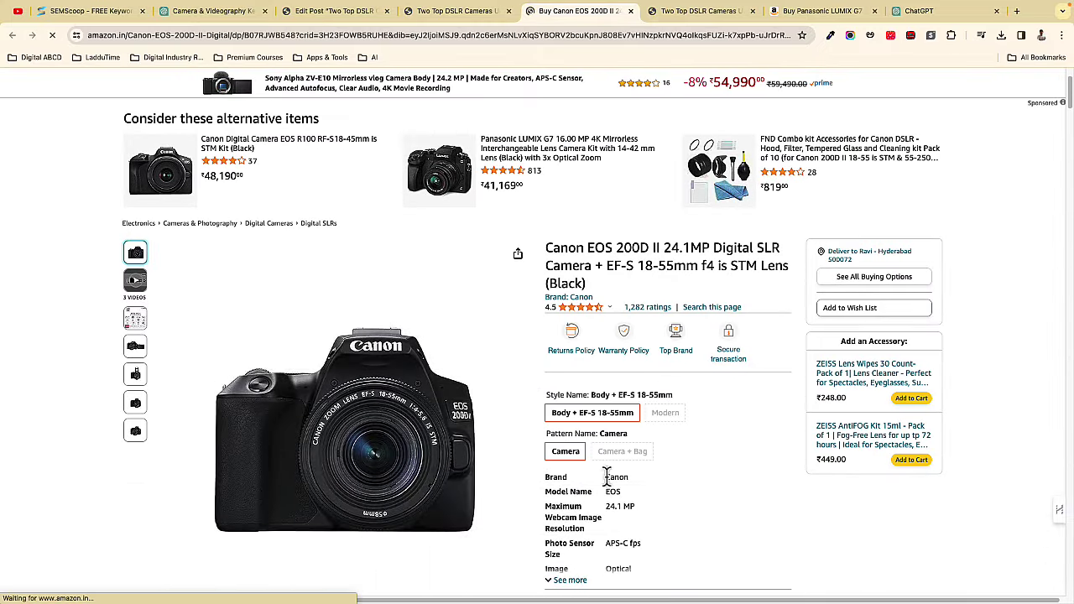
scroll(600, 474, down, 1)
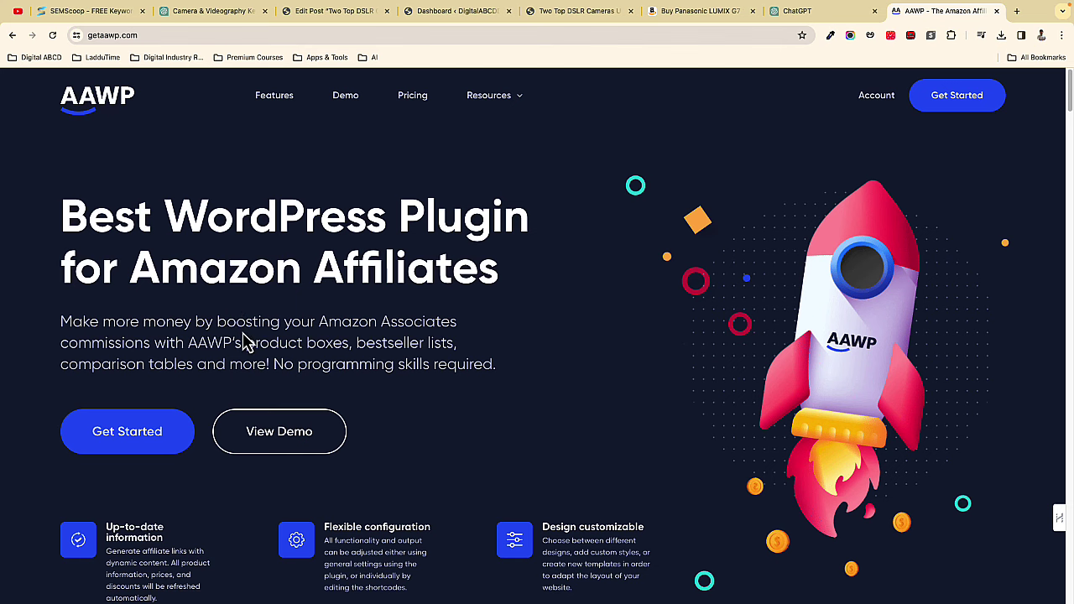
- Read the AAWP plugin's home page for its Amazon affiliate features
scroll(230, 323, down, 1)
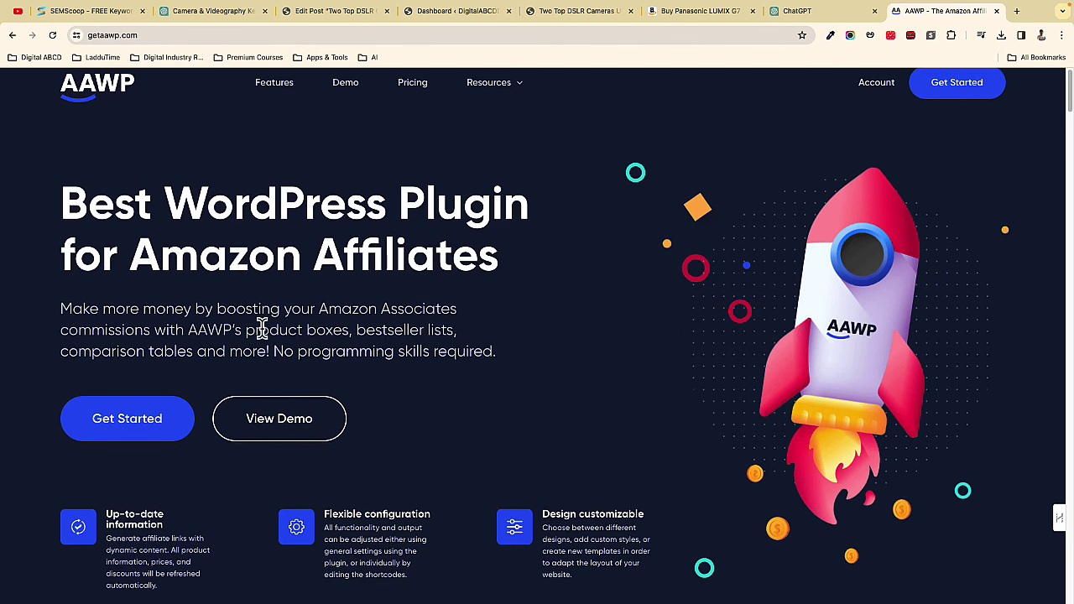
scroll(260, 328, down, 3)
scroll(327, 383, up, 1)
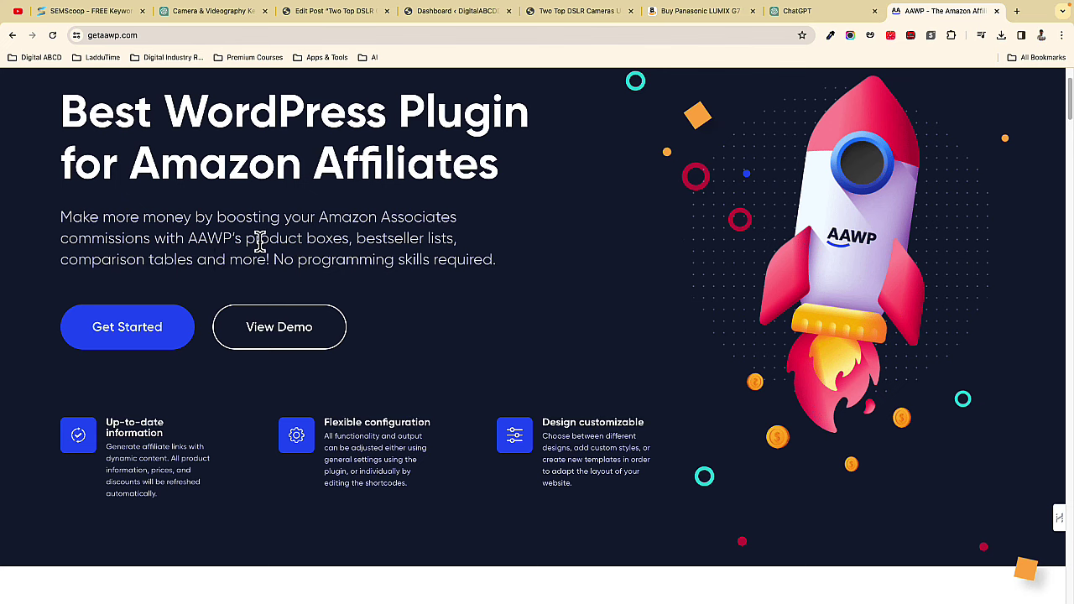
scroll(456, 311, down, 5)
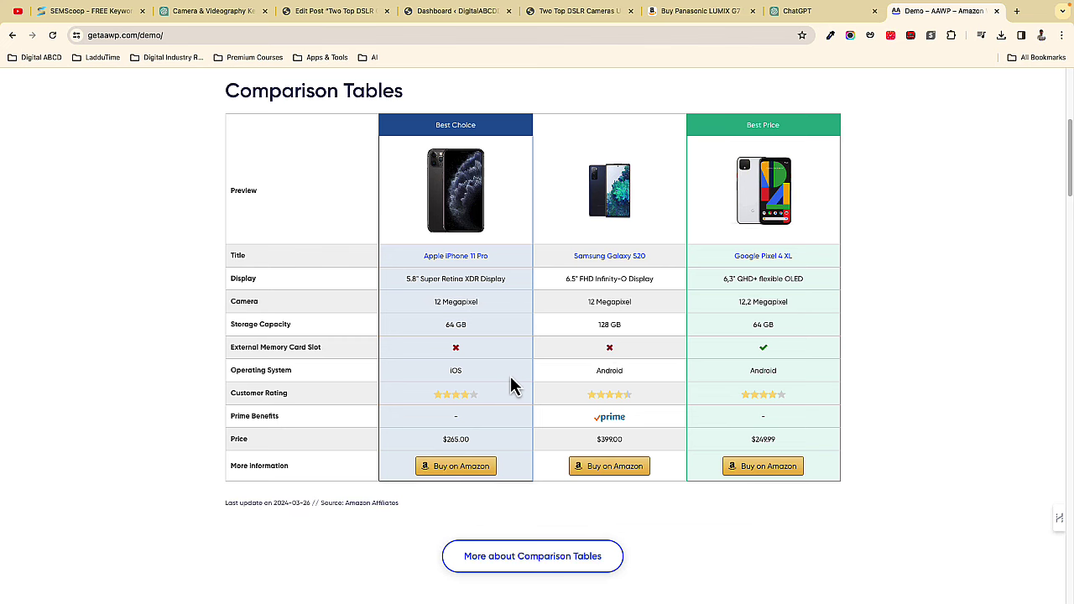
- Examine AAWP's demo page, covering the comparison tables, bestseller lists, new releases and data fields
scroll(727, 336, up, 2)
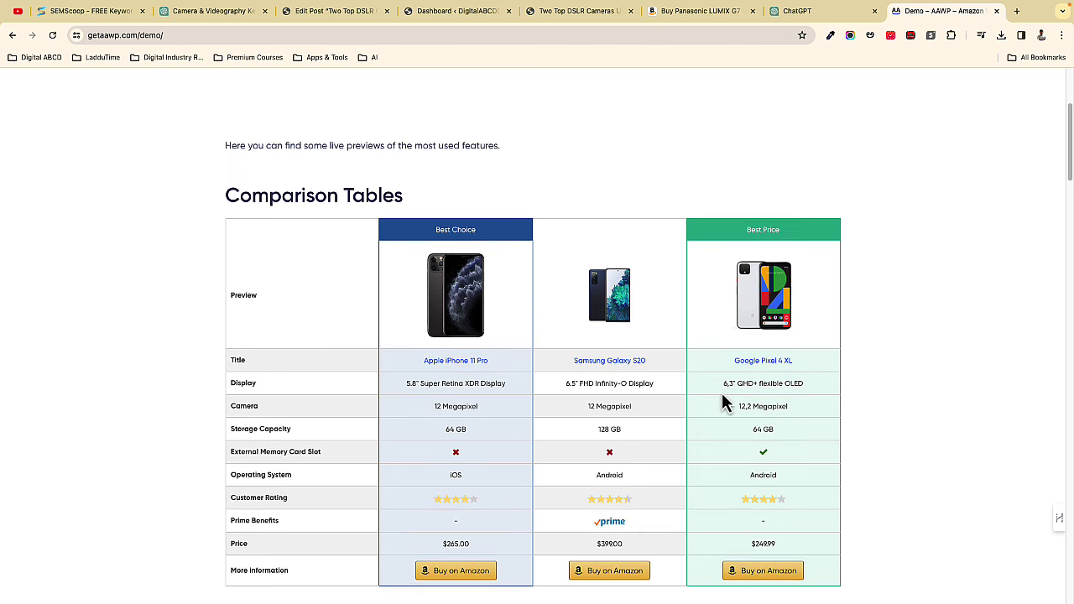
scroll(696, 398, down, 4)
scroll(395, 267, down, 10)
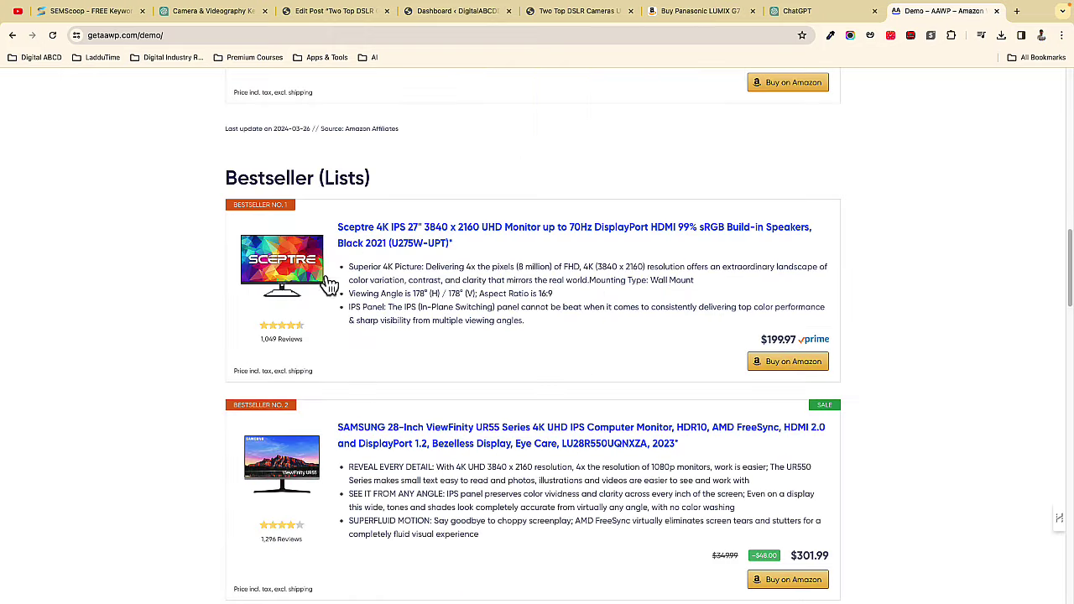
scroll(374, 391, down, 4)
scroll(359, 396, down, 5)
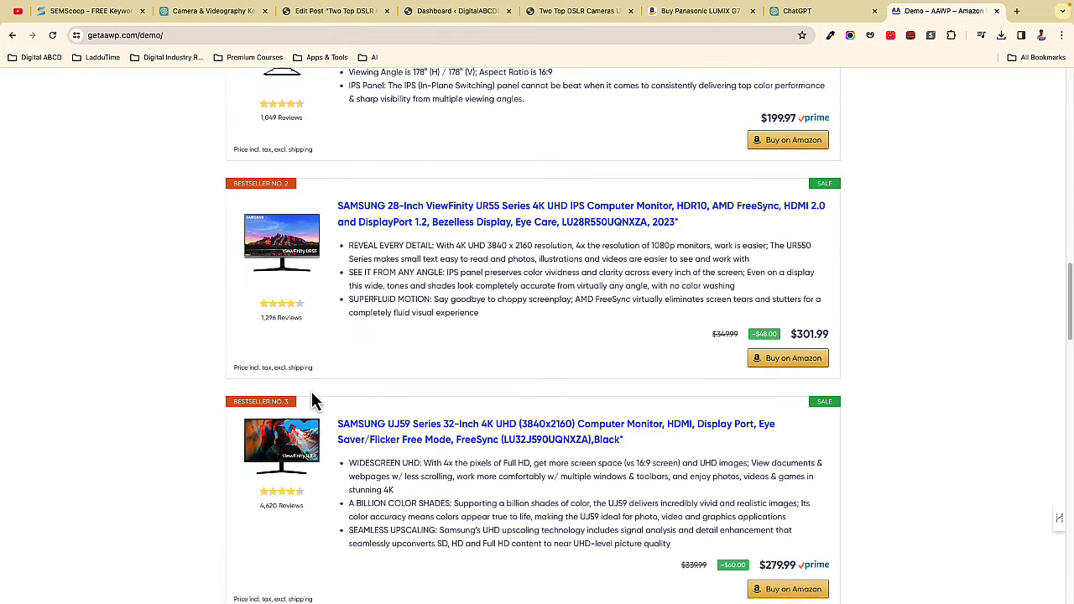
scroll(304, 403, down, 7)
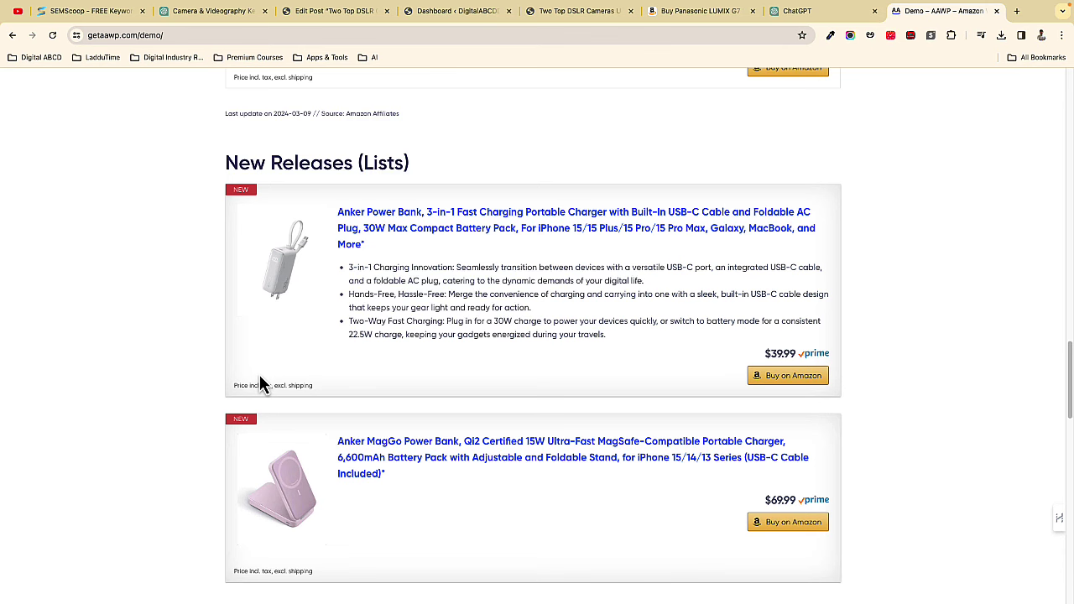
scroll(231, 392, down, 5)
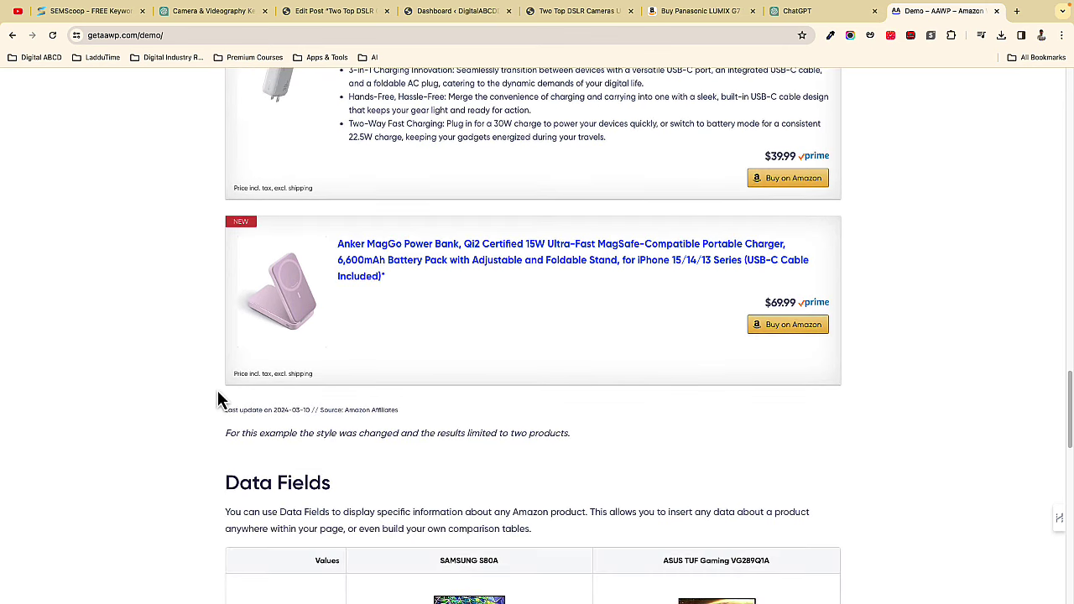
scroll(222, 394, down, 8)
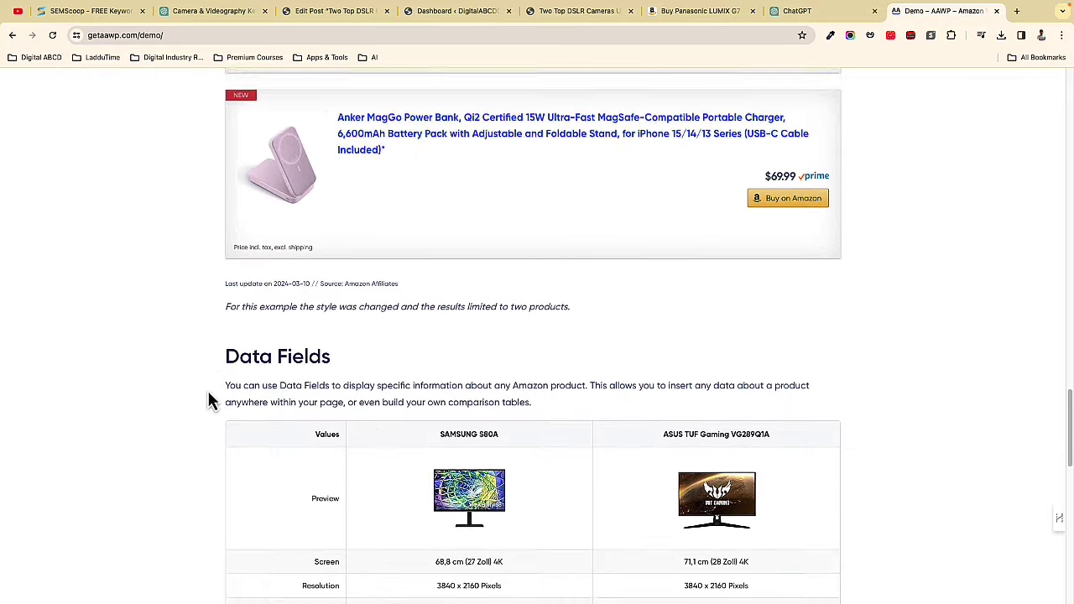
scroll(336, 383, down, 6)
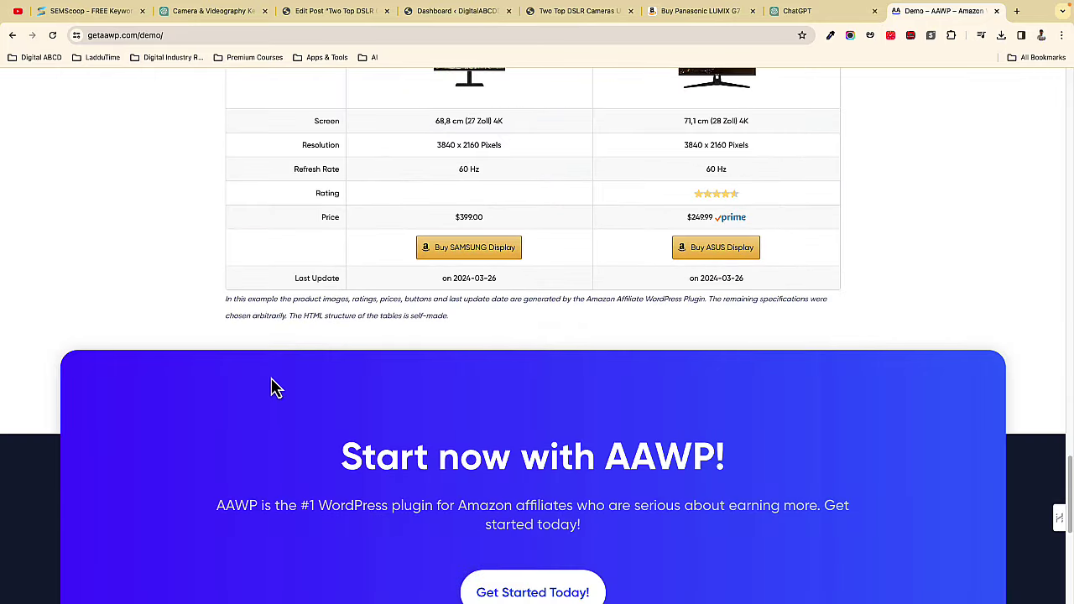
scroll(282, 383, up, 17)
scroll(281, 379, up, 20)
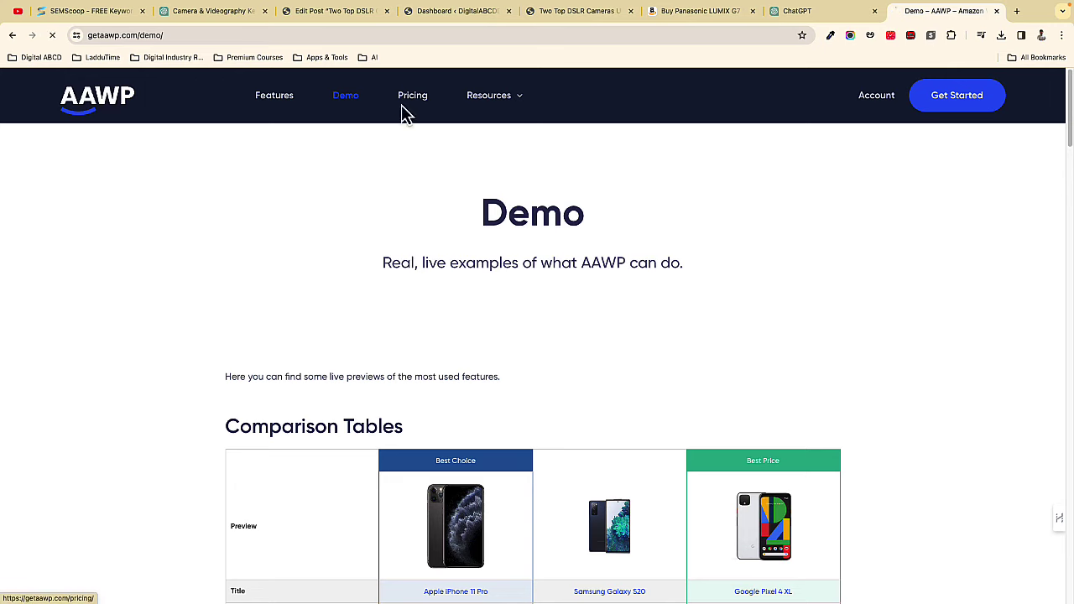
- Open AAWP's pricing page and compare its annual Personal, Plus, Pro and Ultimate plans
click(405, 108)
scroll(247, 404, down, 2)
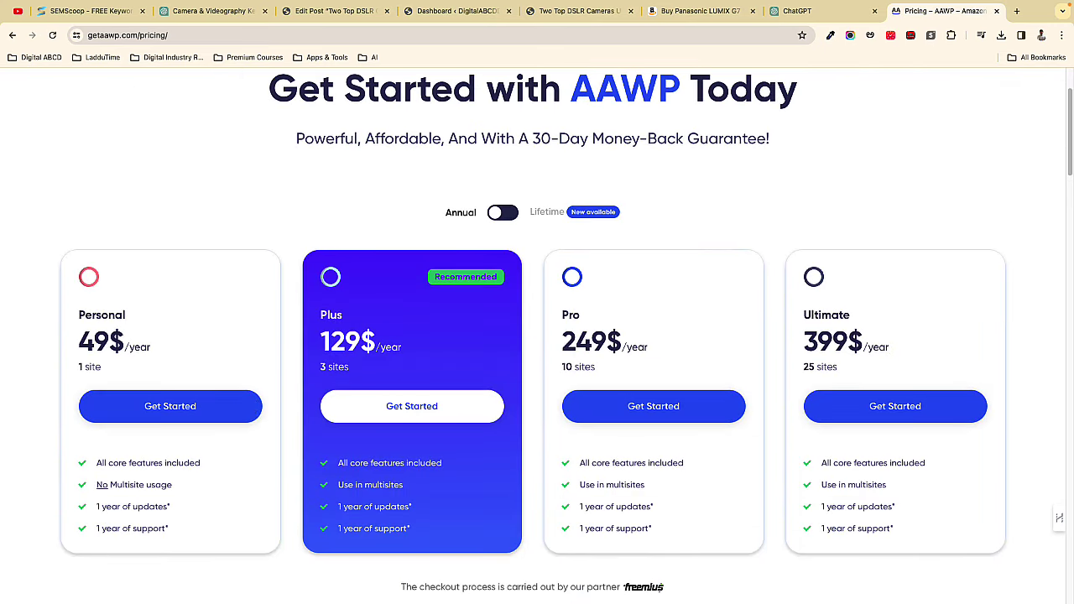
scroll(271, 412, down, 1)
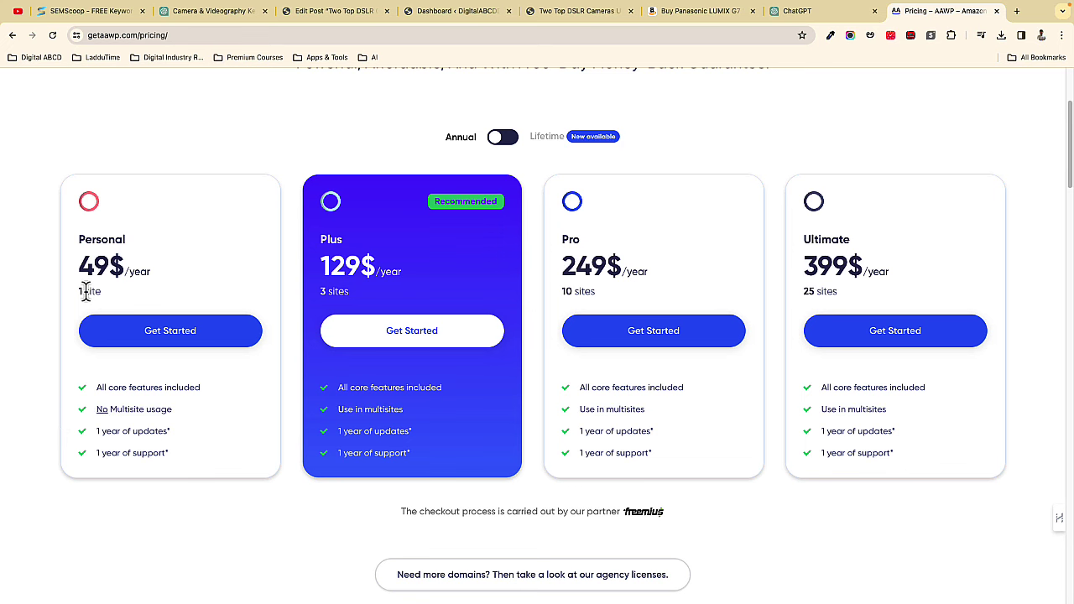
scroll(304, 424, down, 2)
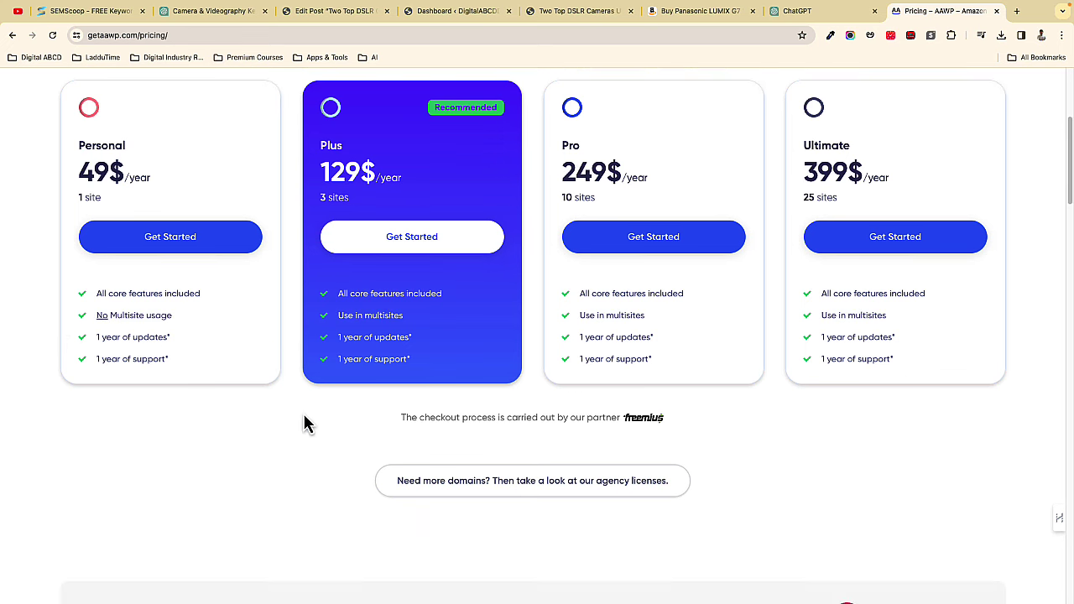
scroll(273, 415, up, 4)
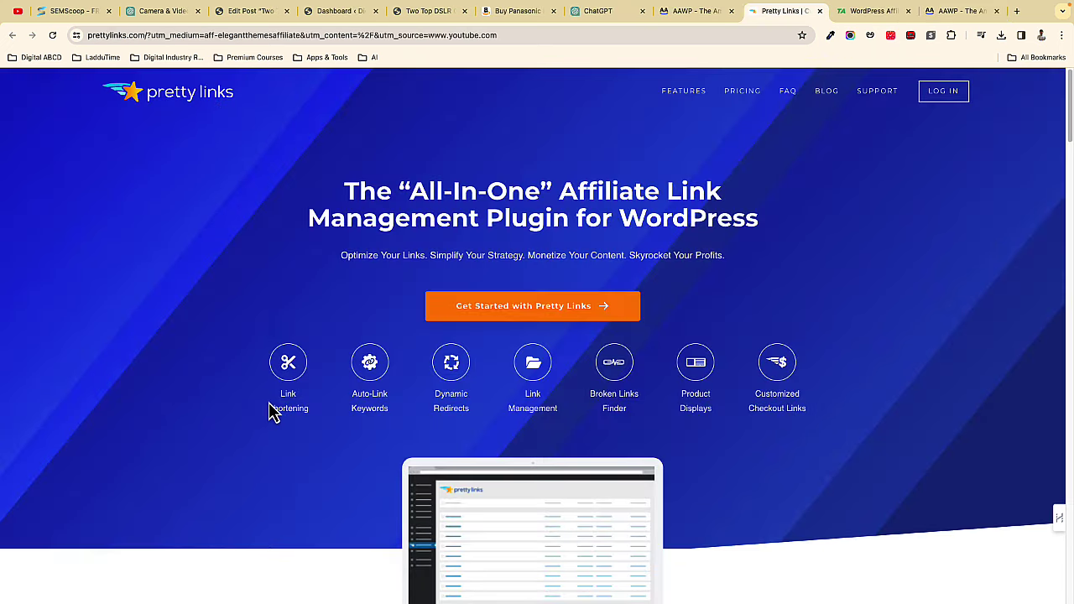
- Look over the Pretty Links plugin's home page features and open its pricing plans
scroll(270, 411, down, 2)
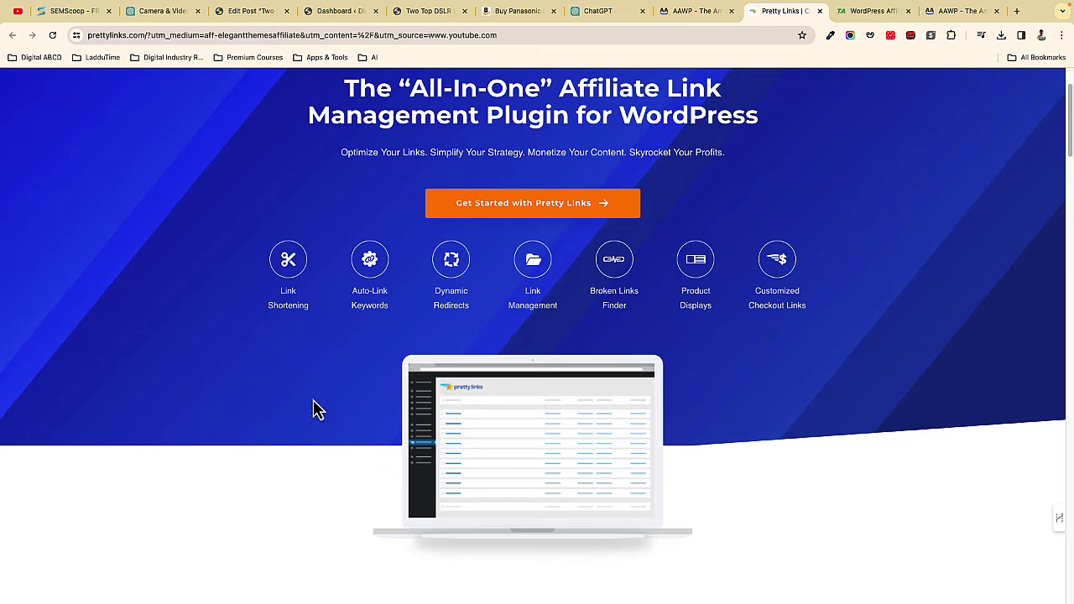
scroll(729, 341, down, 8)
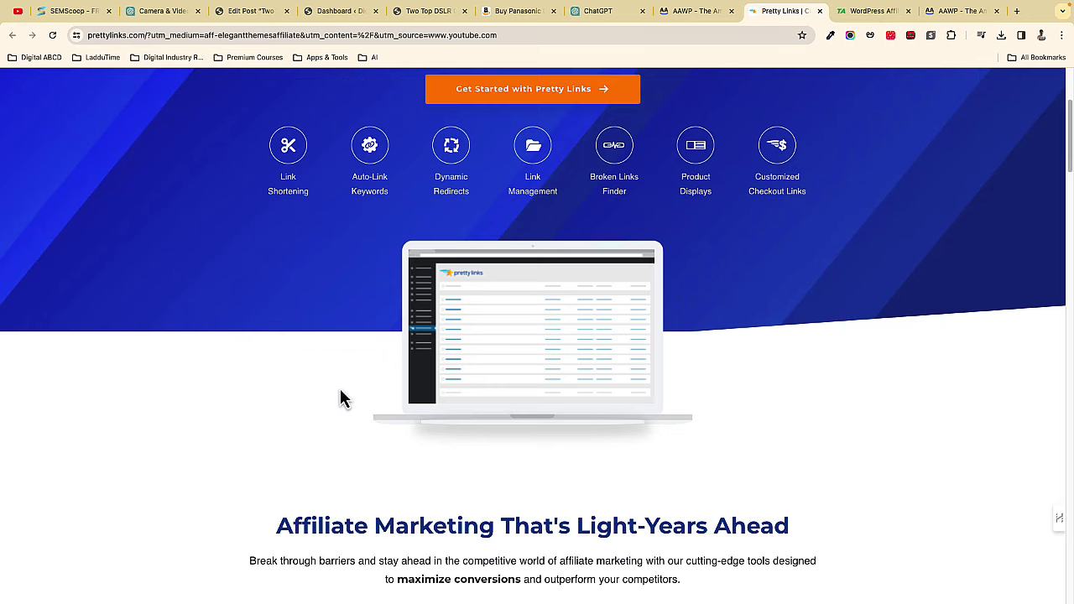
scroll(365, 451, down, 4)
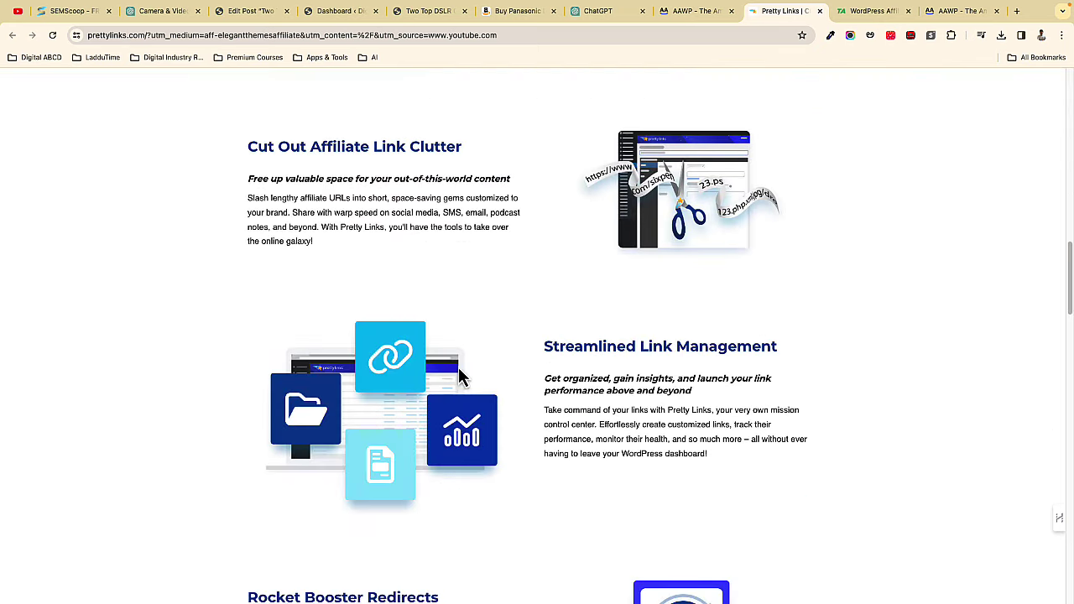
scroll(463, 377, up, 13)
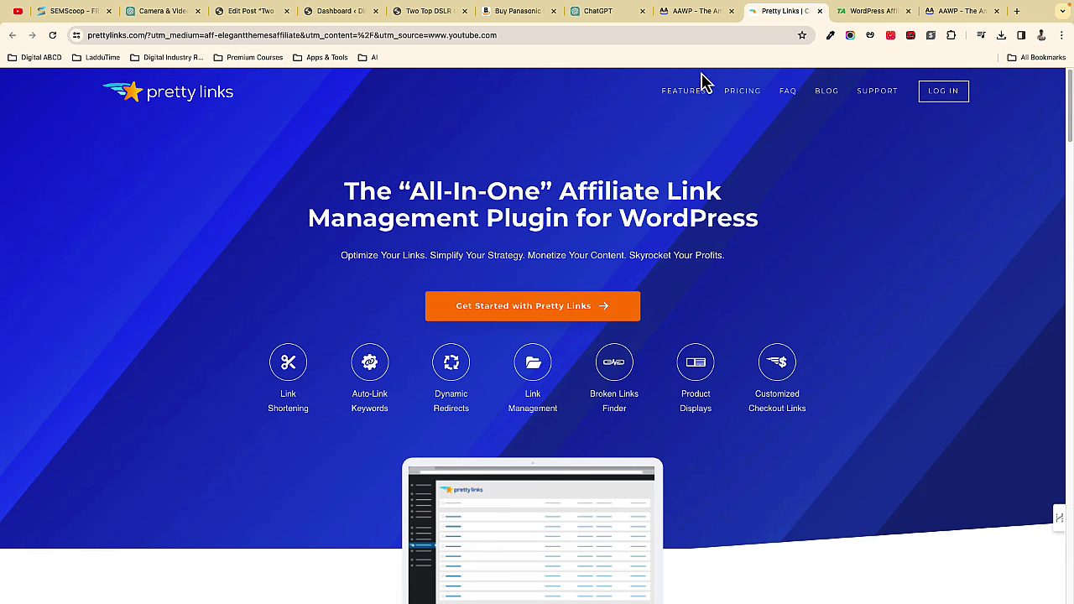
click(745, 95)
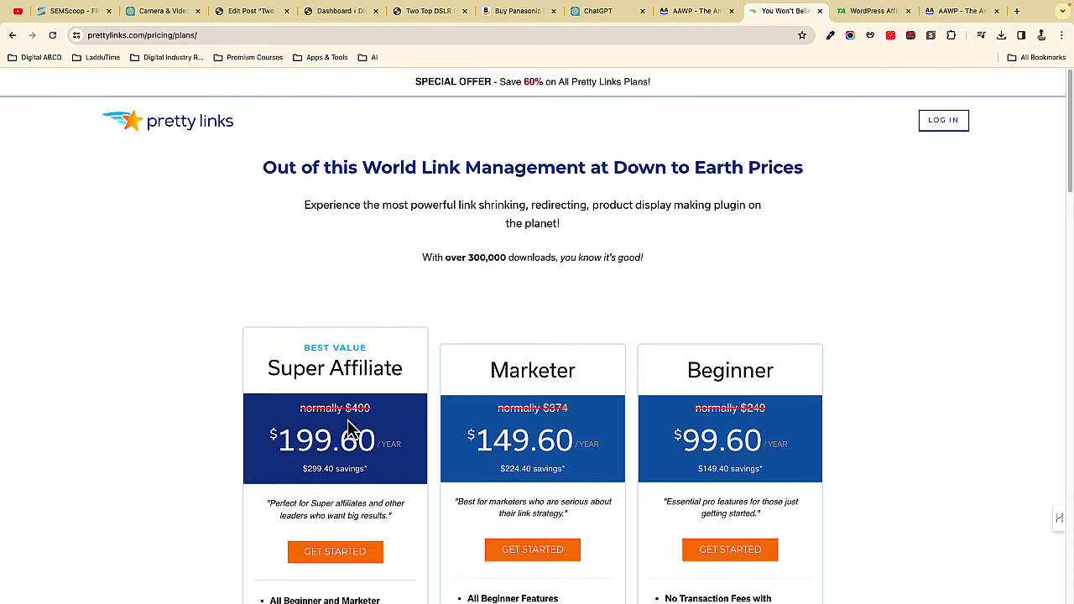
- Look over the ThirstyAffiliates home page features and compare the plans on its pricing page
click(877, 11)
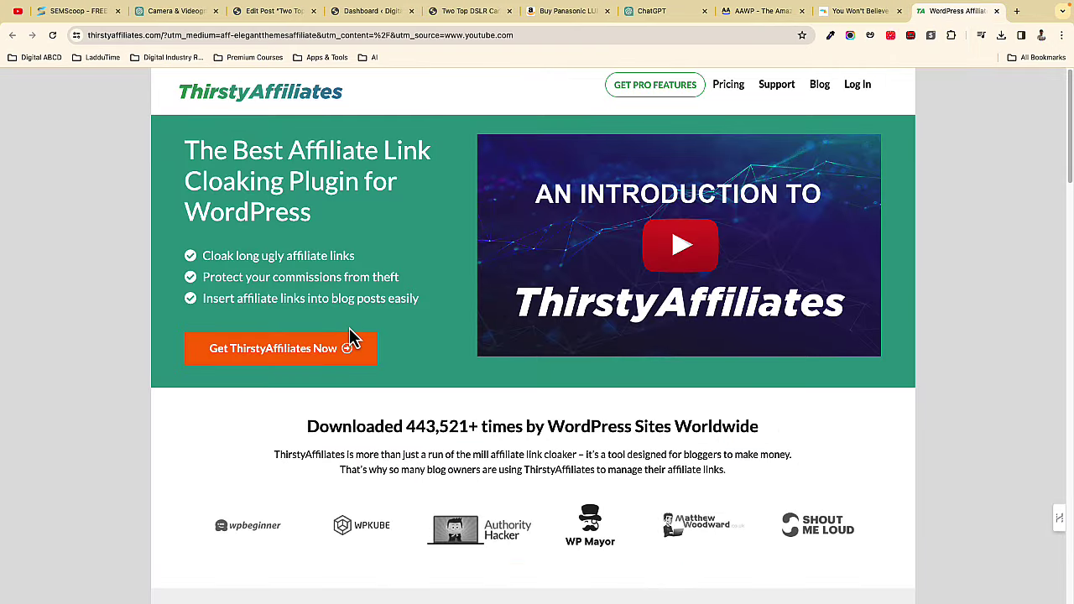
scroll(353, 338, down, 5)
scroll(412, 347, up, 1)
scroll(424, 353, down, 5)
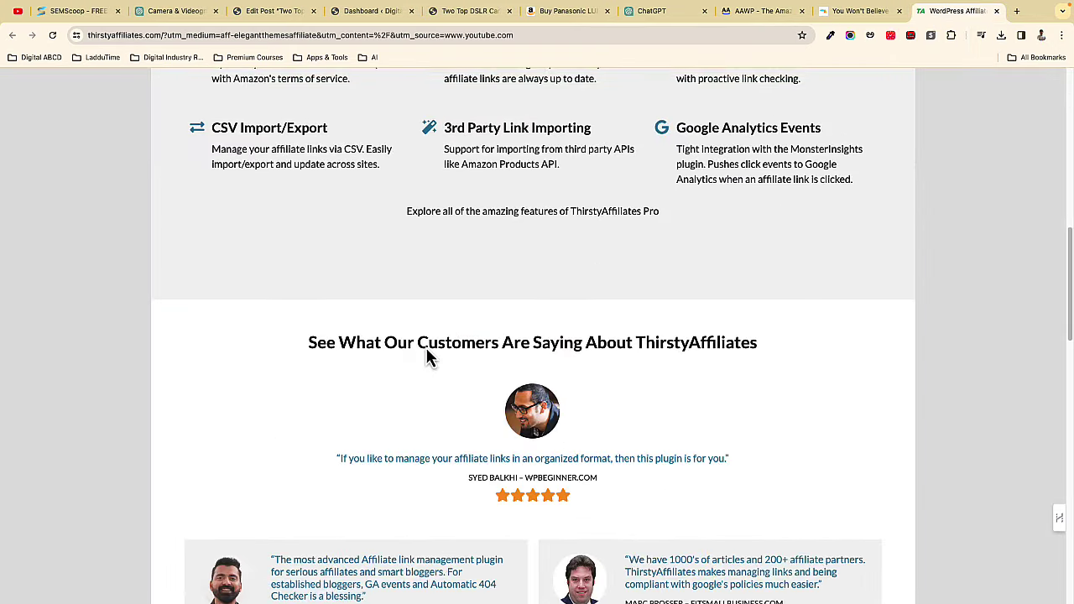
scroll(430, 358, up, 8)
scroll(561, 307, up, 1)
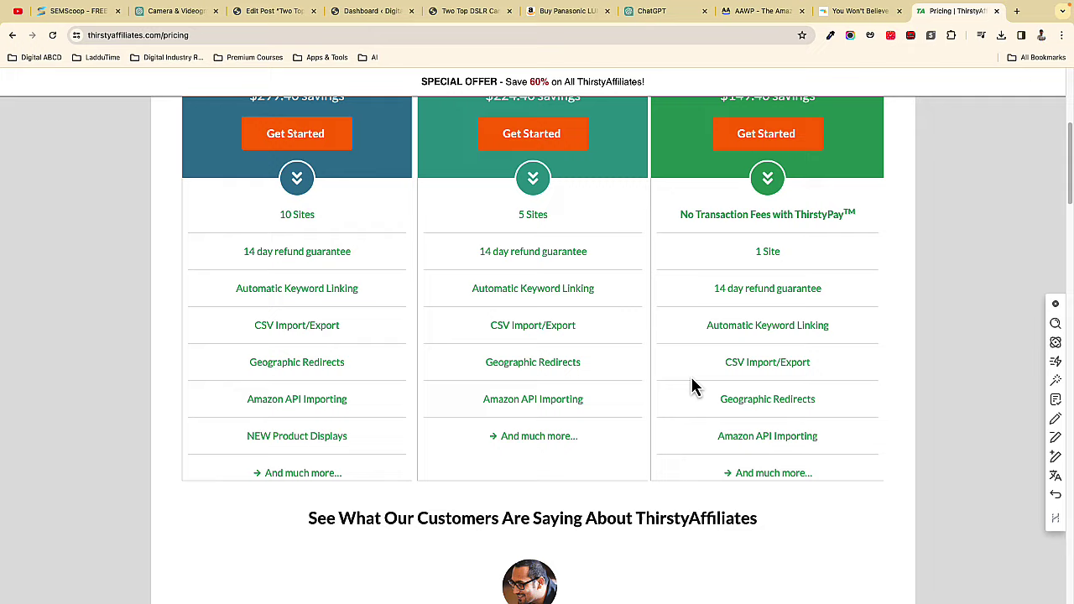
scroll(697, 387, down, 5)
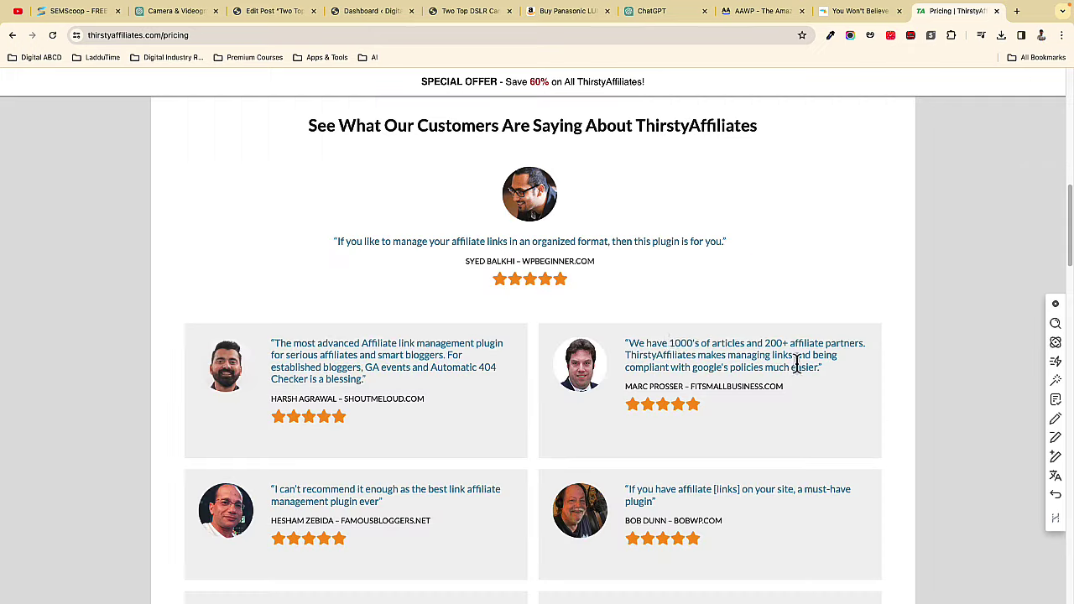
scroll(731, 384, up, 6)
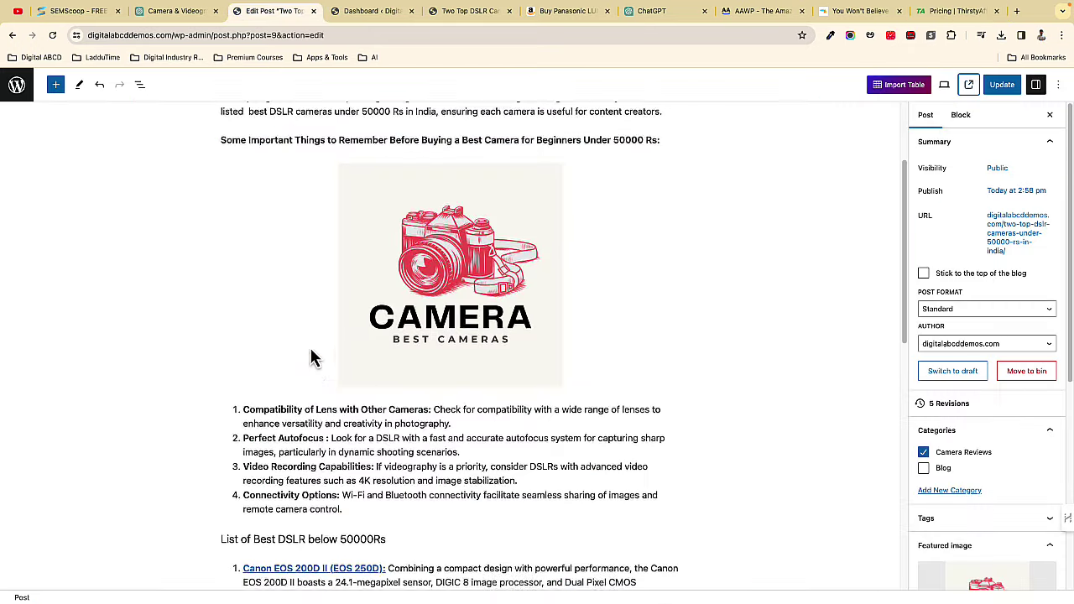
- Return to the DSLR post in the WordPress editor and review the camera list with its Amazon buttons and comparison table
scroll(311, 355, down, 4)
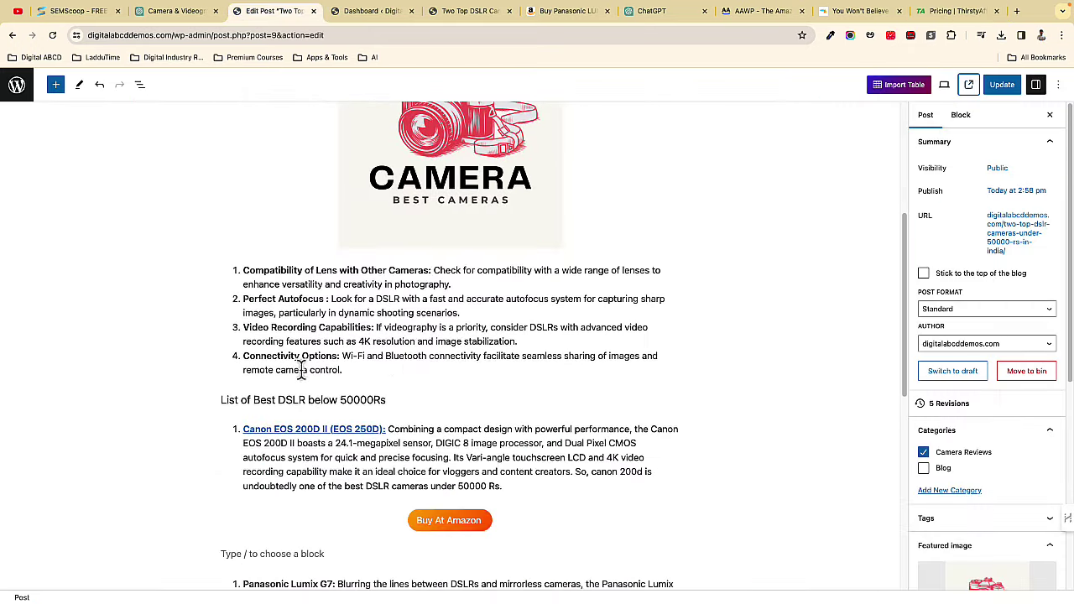
scroll(284, 422, down, 2)
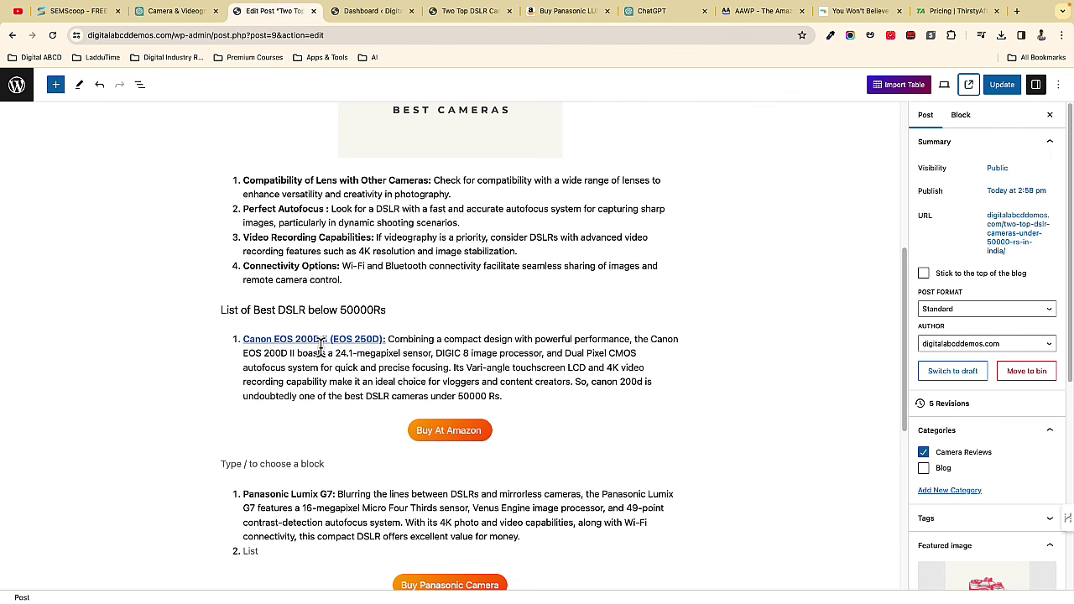
scroll(367, 428, down, 2)
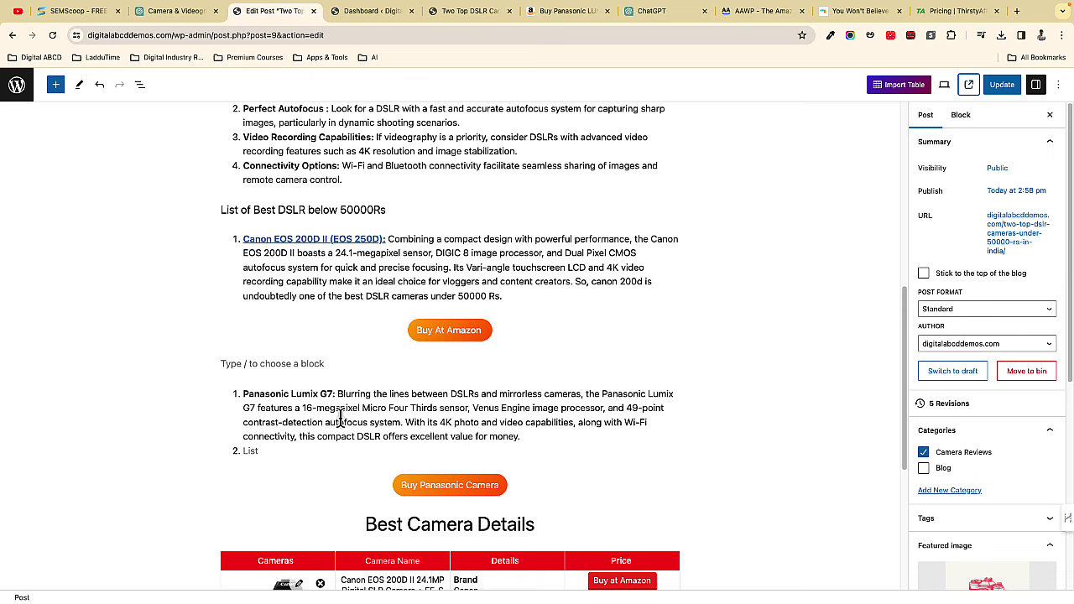
- Revisit AAWP's home page and read its feature overview and product presentation section
click(758, 14)
scroll(377, 424, down, 3)
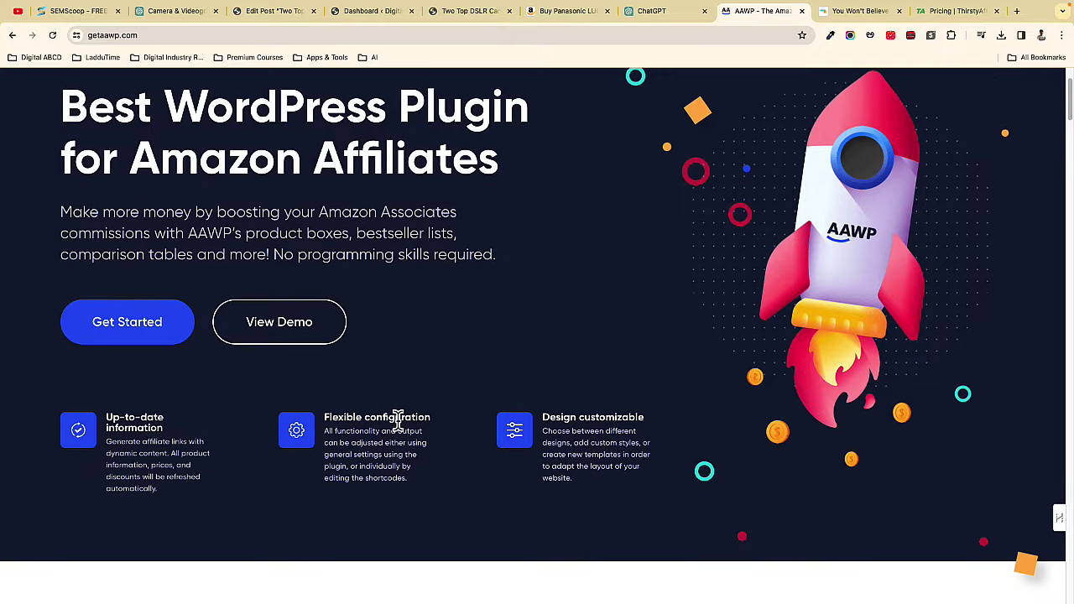
scroll(394, 420, down, 10)
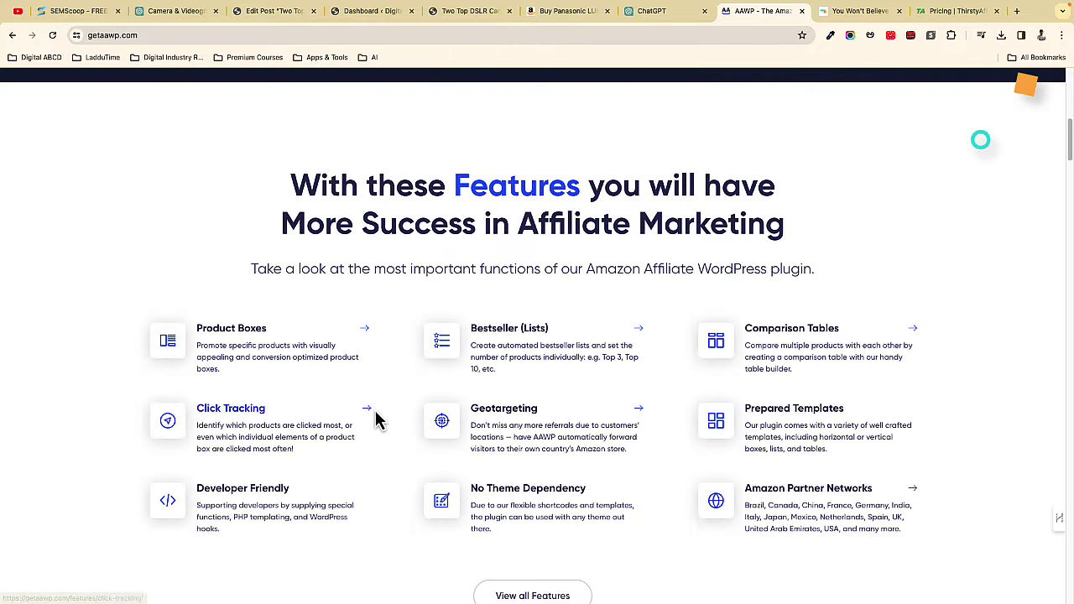
scroll(375, 426, down, 2)
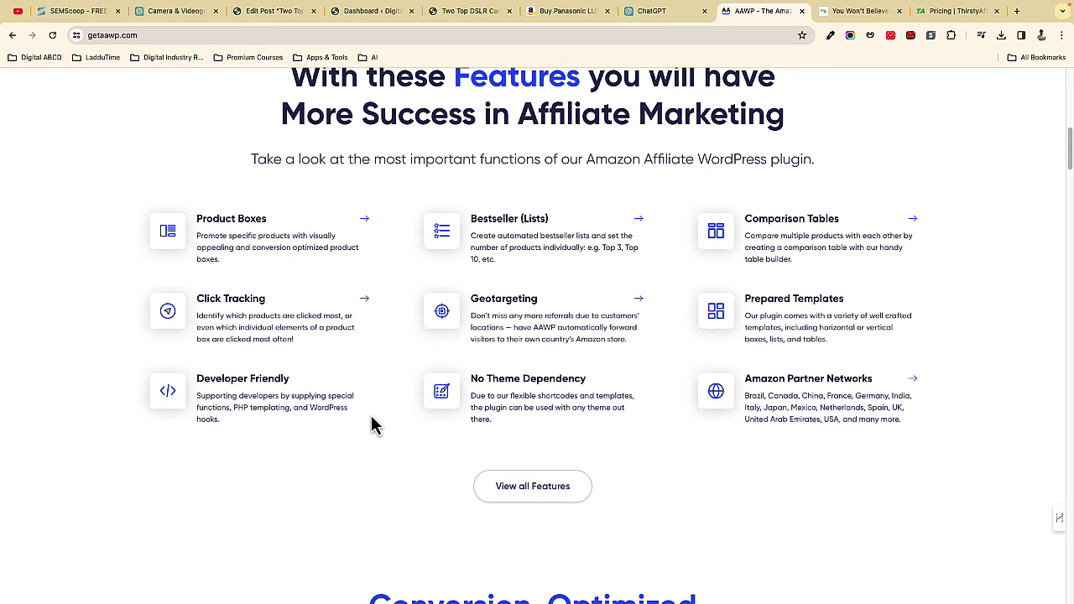
scroll(372, 424, down, 12)
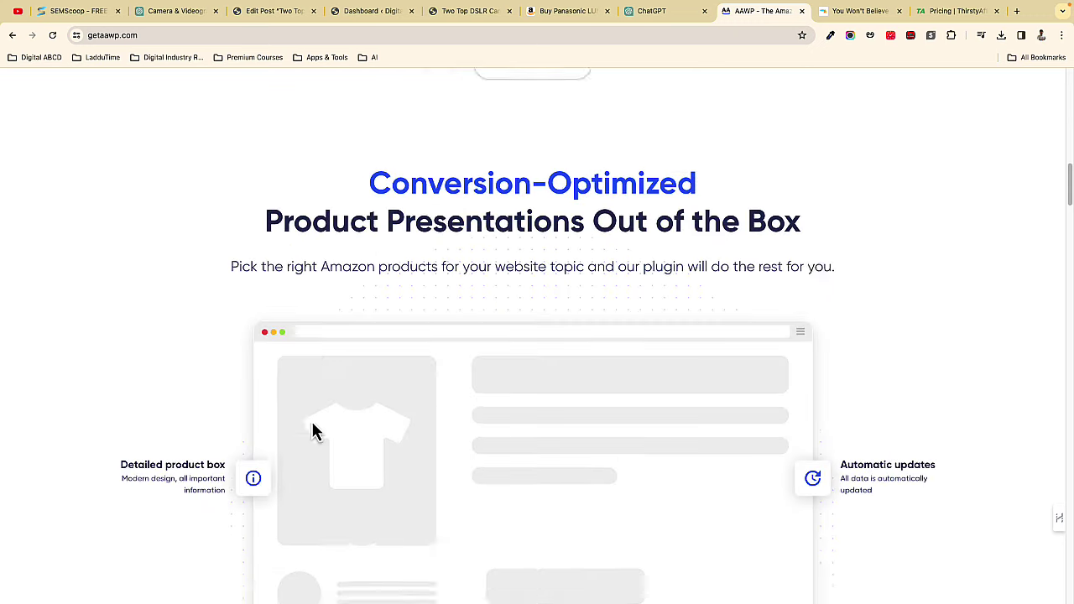
scroll(428, 451, up, 20)
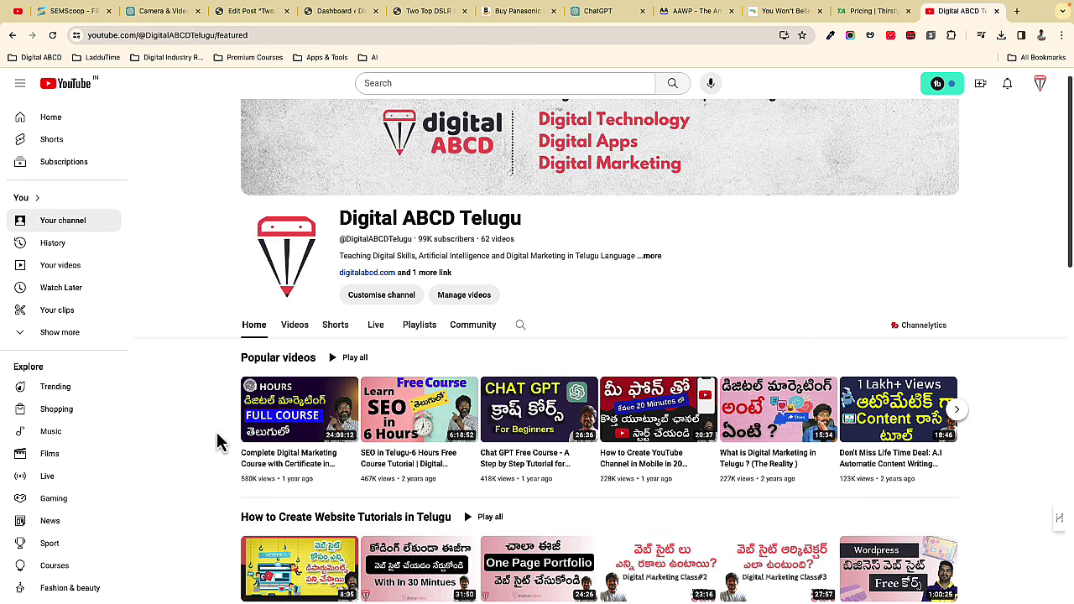
- Browse the Digital ABCD Telugu YouTube channel's home page and show more of its popular videos
scroll(276, 493, down, 1)
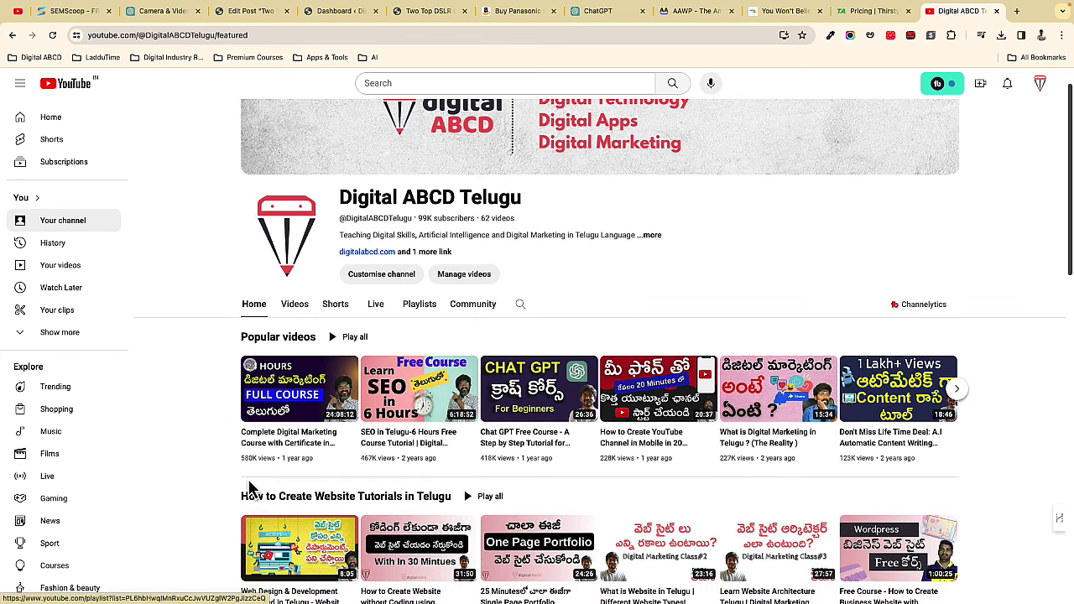
scroll(247, 485, up, 1)
scroll(251, 481, down, 1)
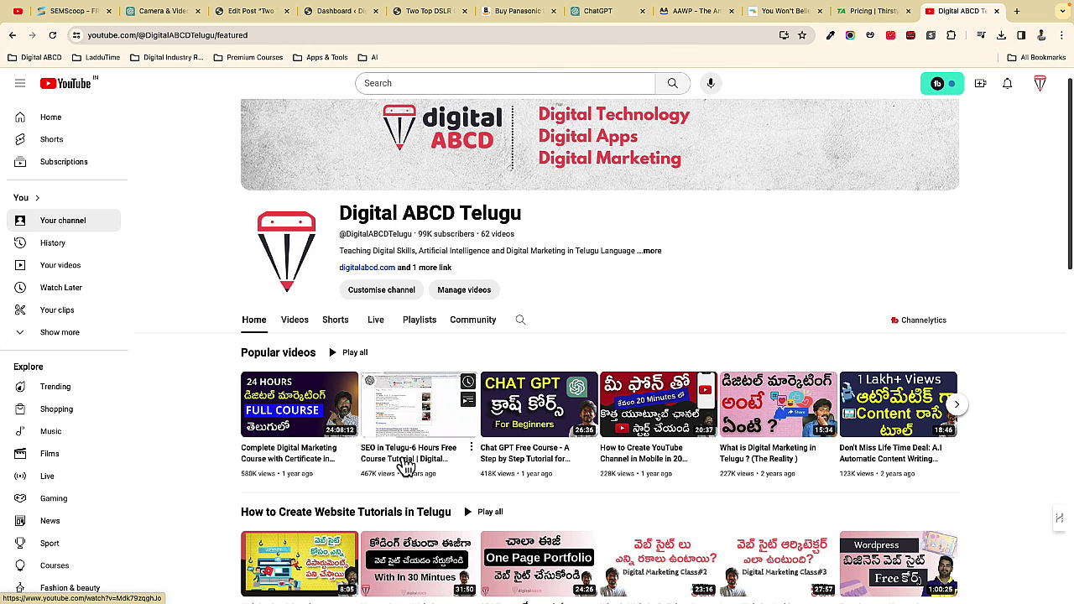
scroll(423, 477, up, 1)
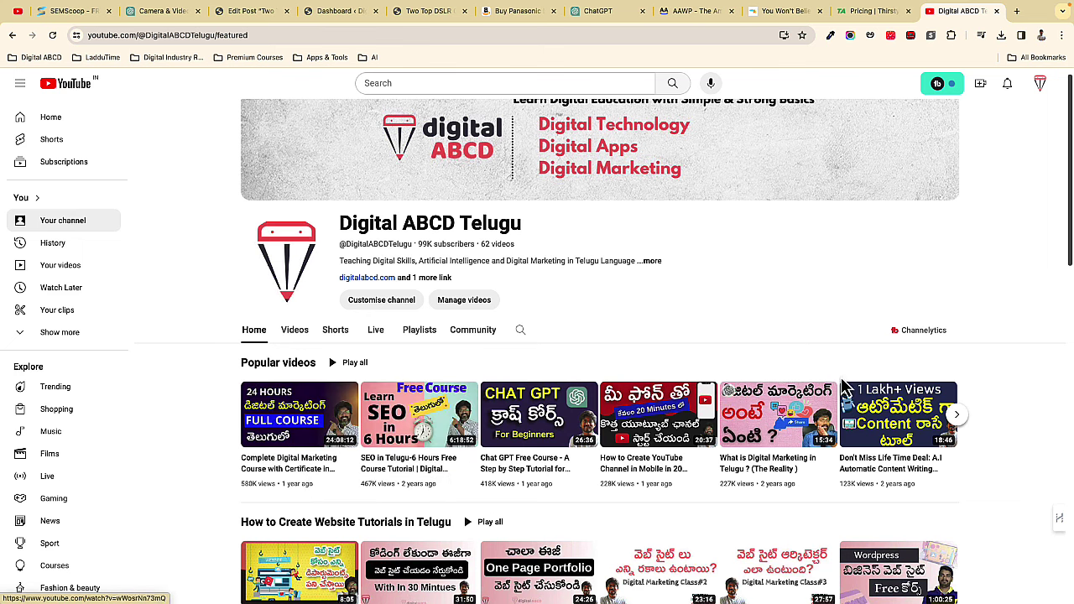
click(955, 418)
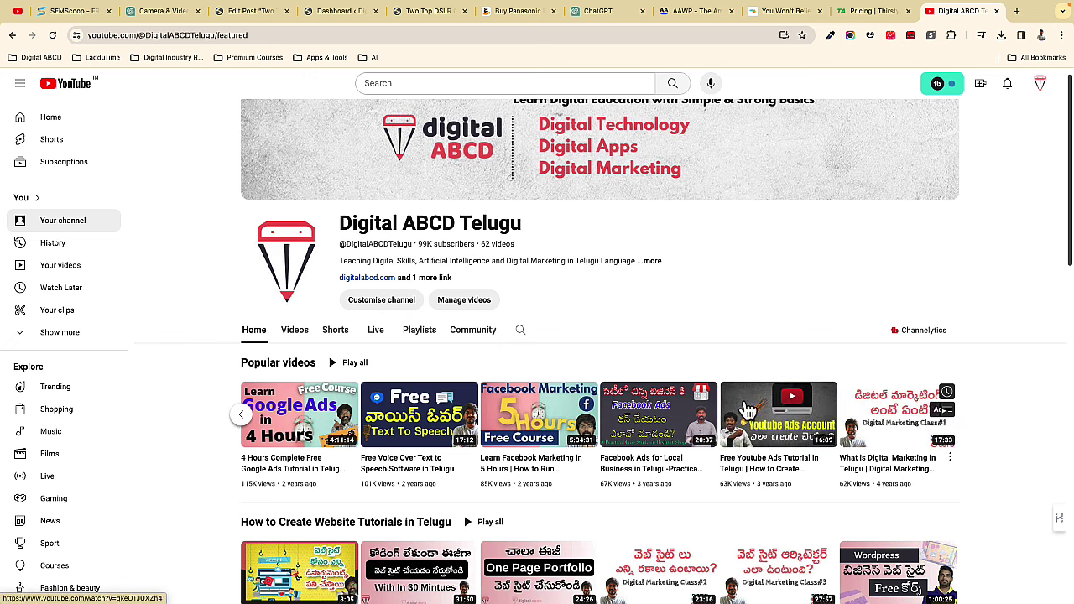